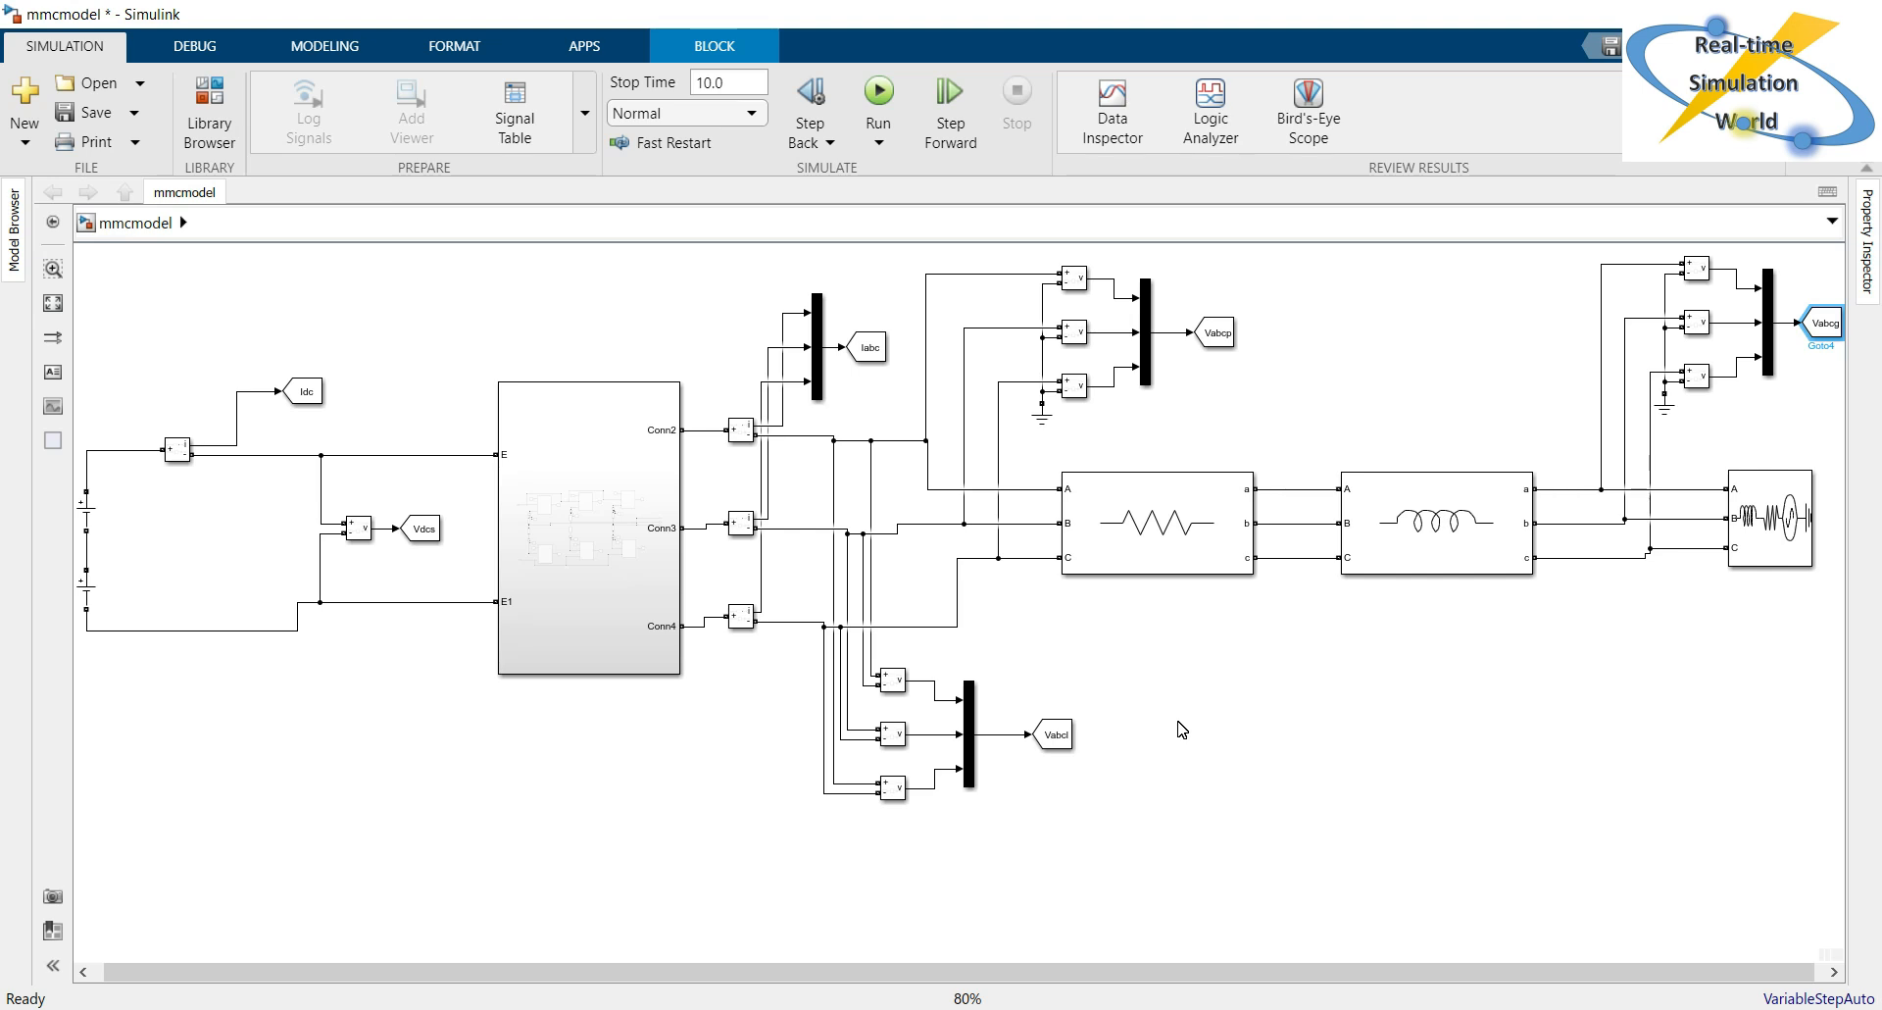
left_click(1152, 713)
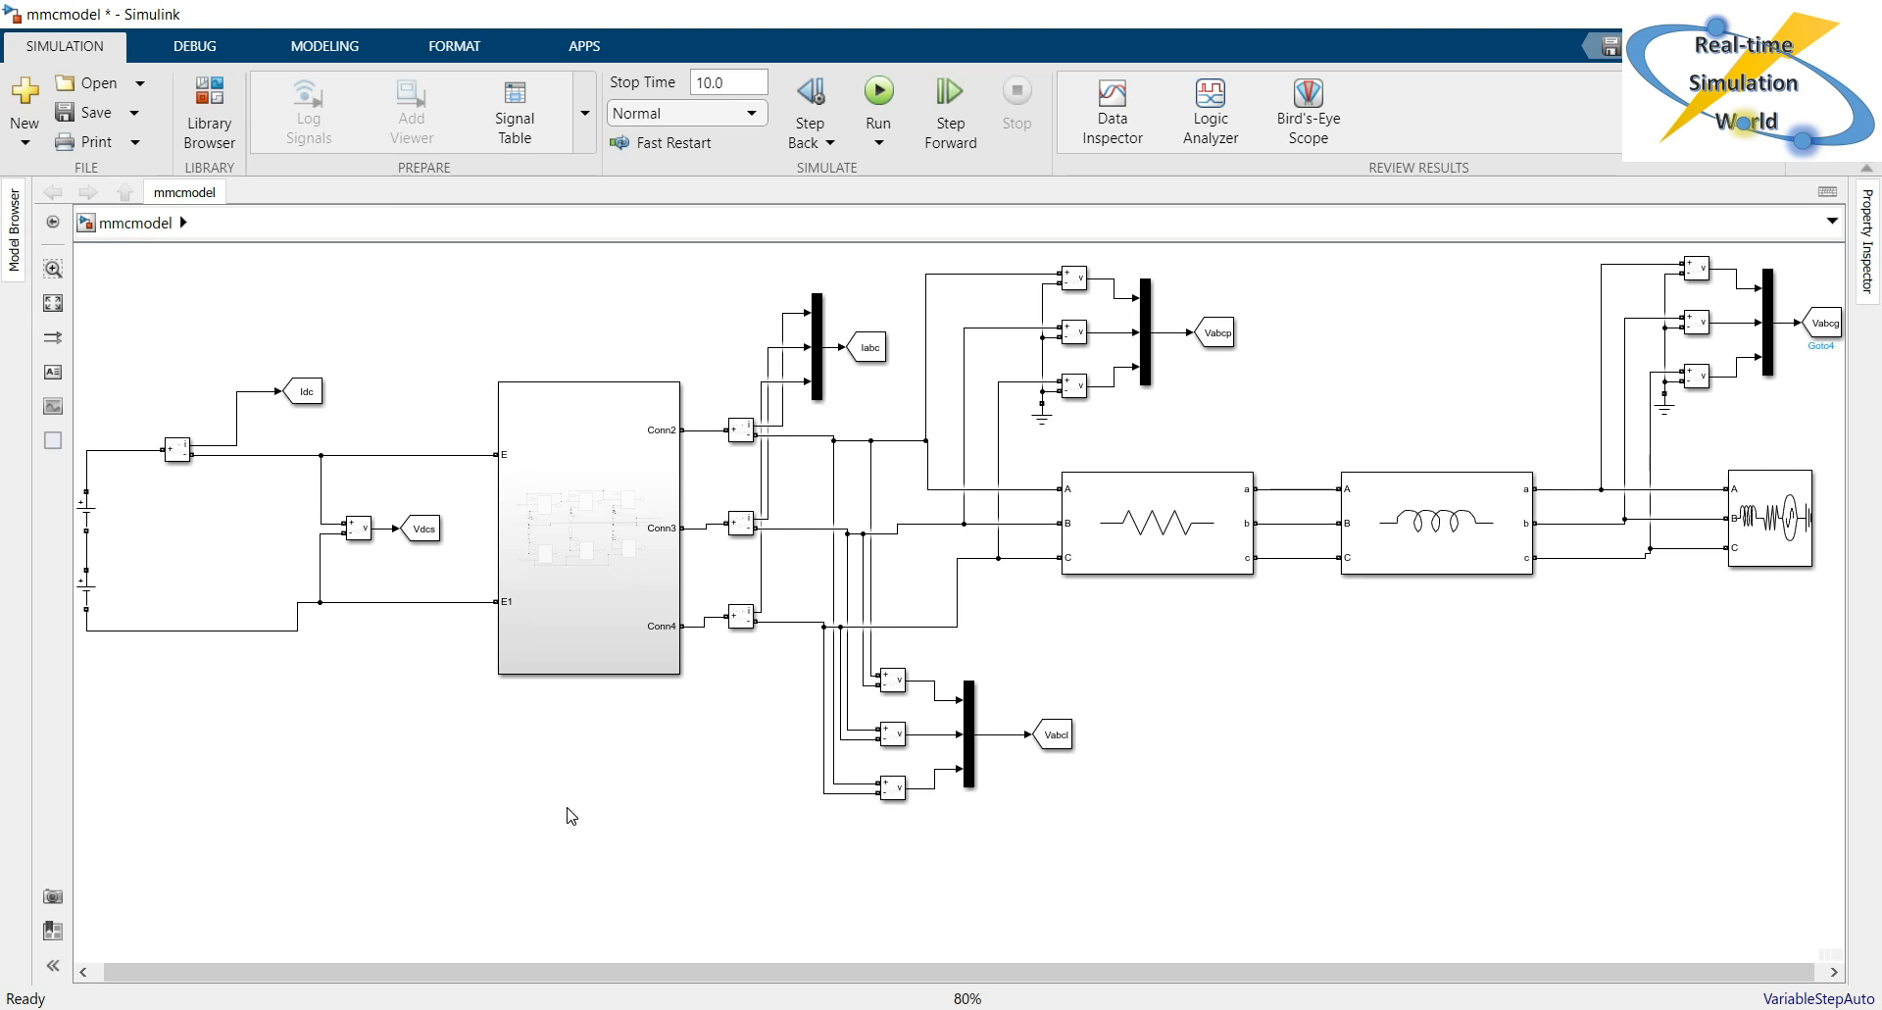
left_click(580, 642)
left_click(1669, 599)
left_click(1789, 554)
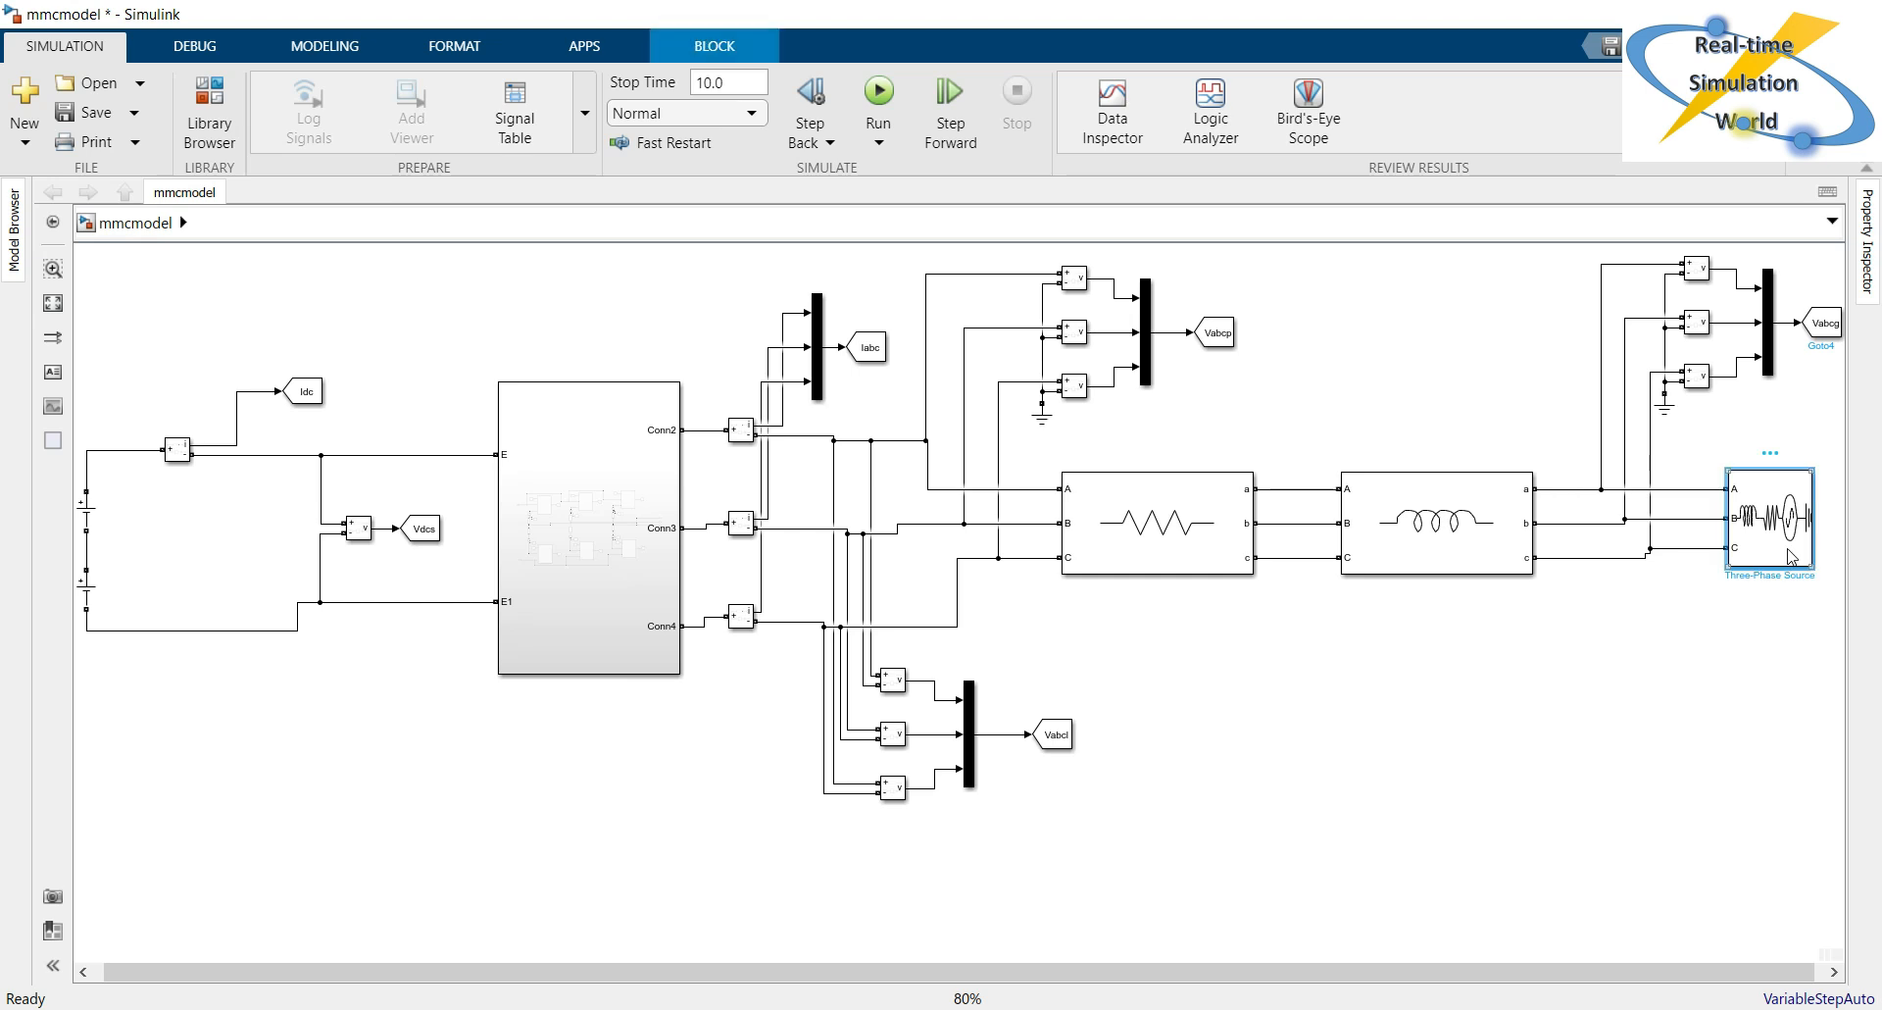
left_click(1402, 688)
left_click(579, 551)
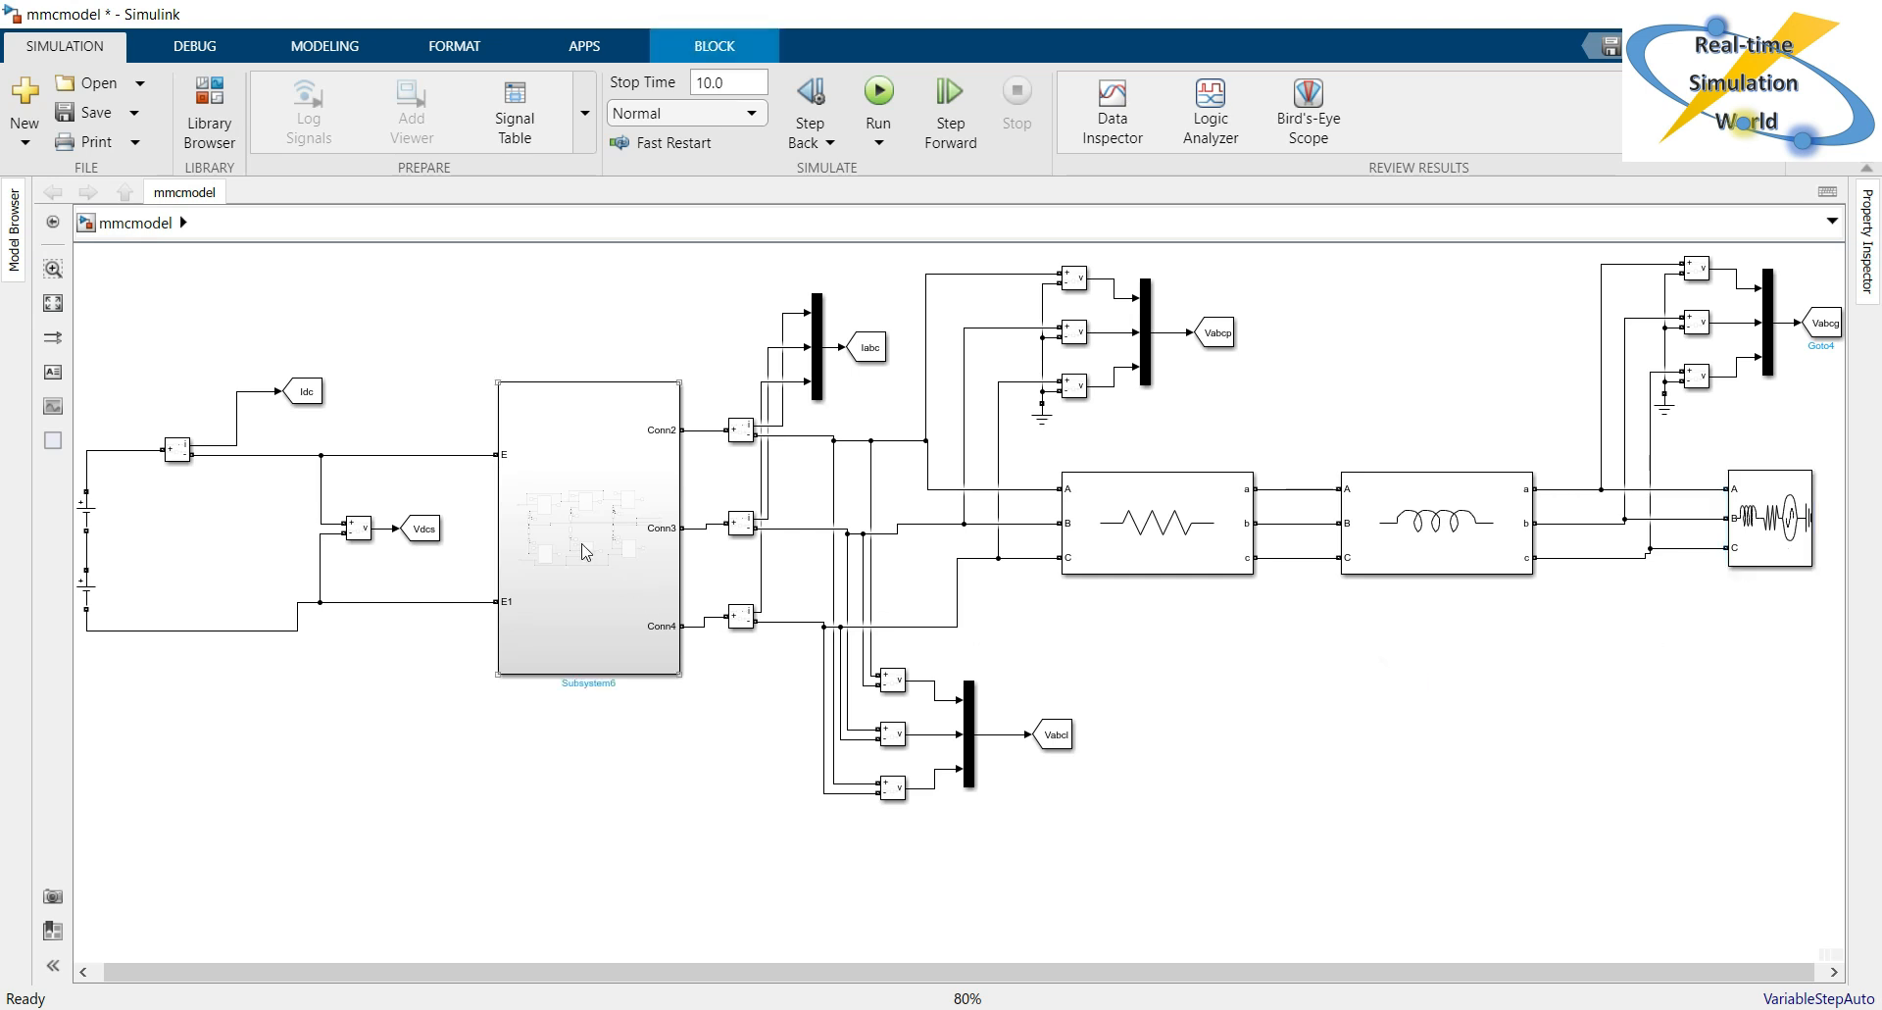
Examine the six arms inside the converter subsystem and the series-connected submodules of its Sua arm, and return to the top-level model.
double_click(585, 551)
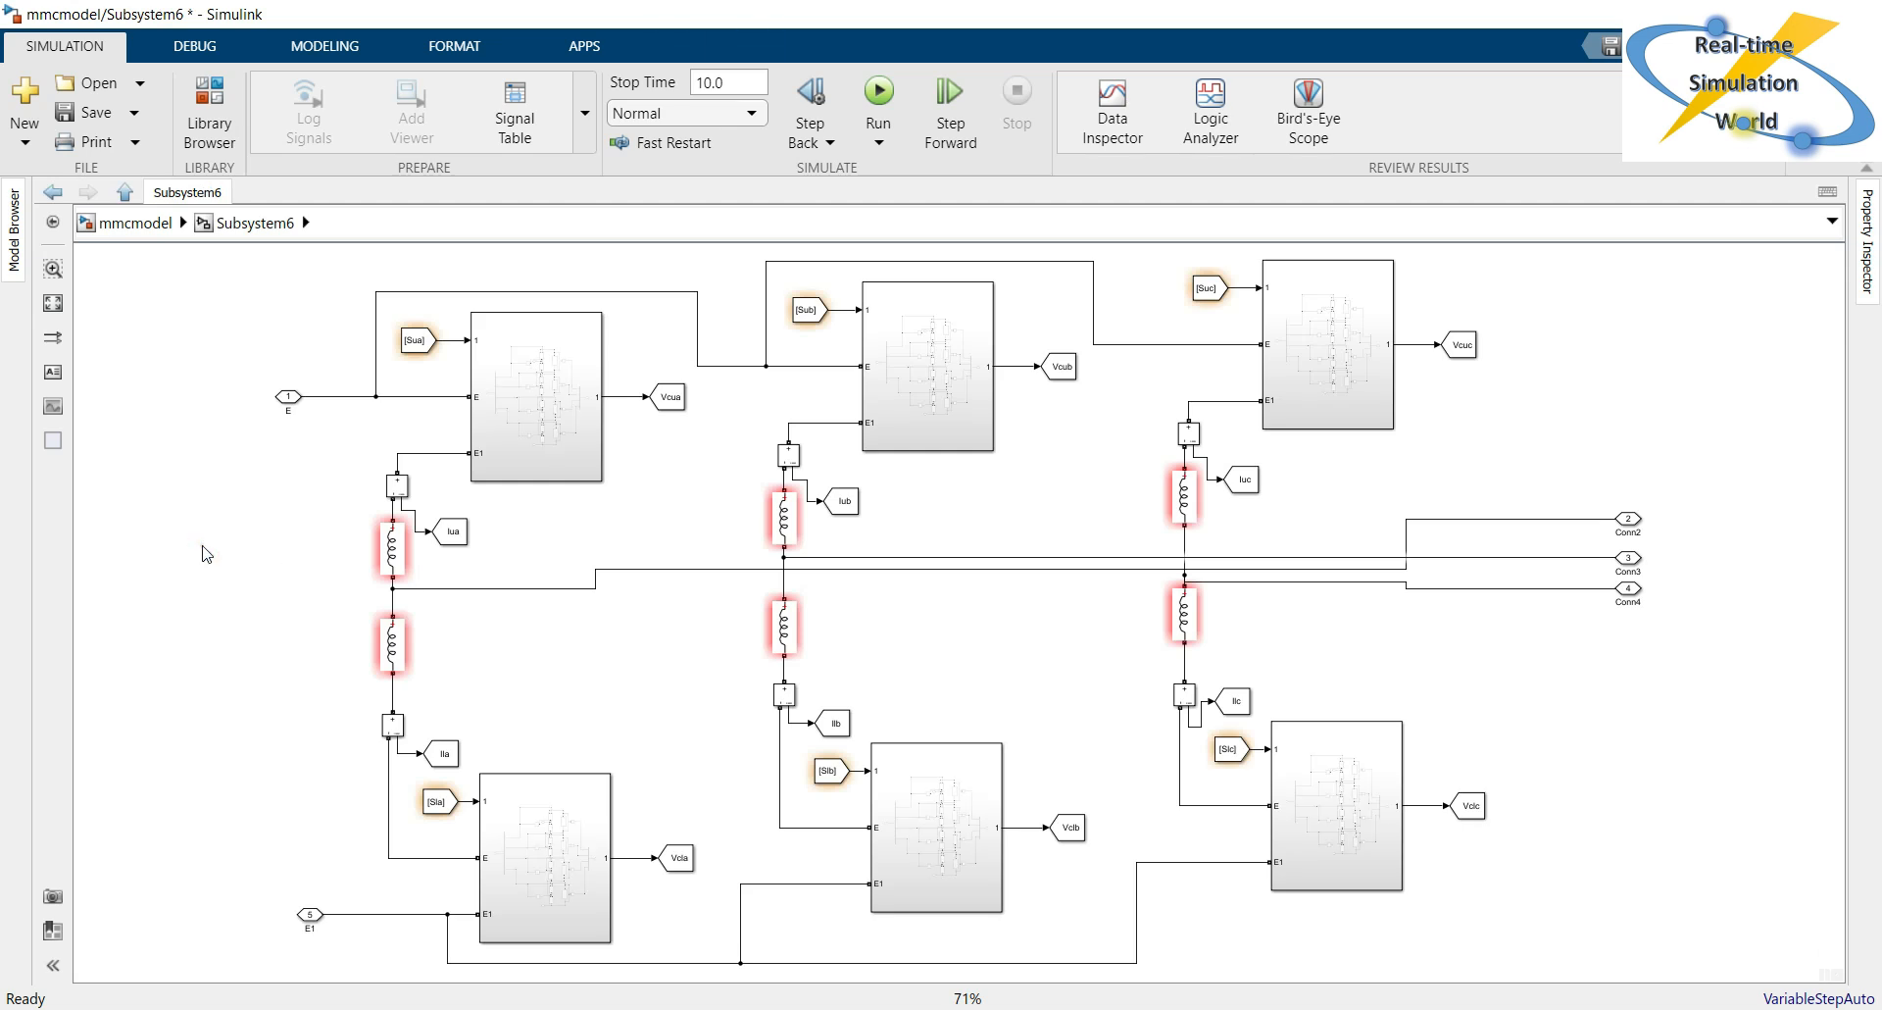
double_click(562, 433)
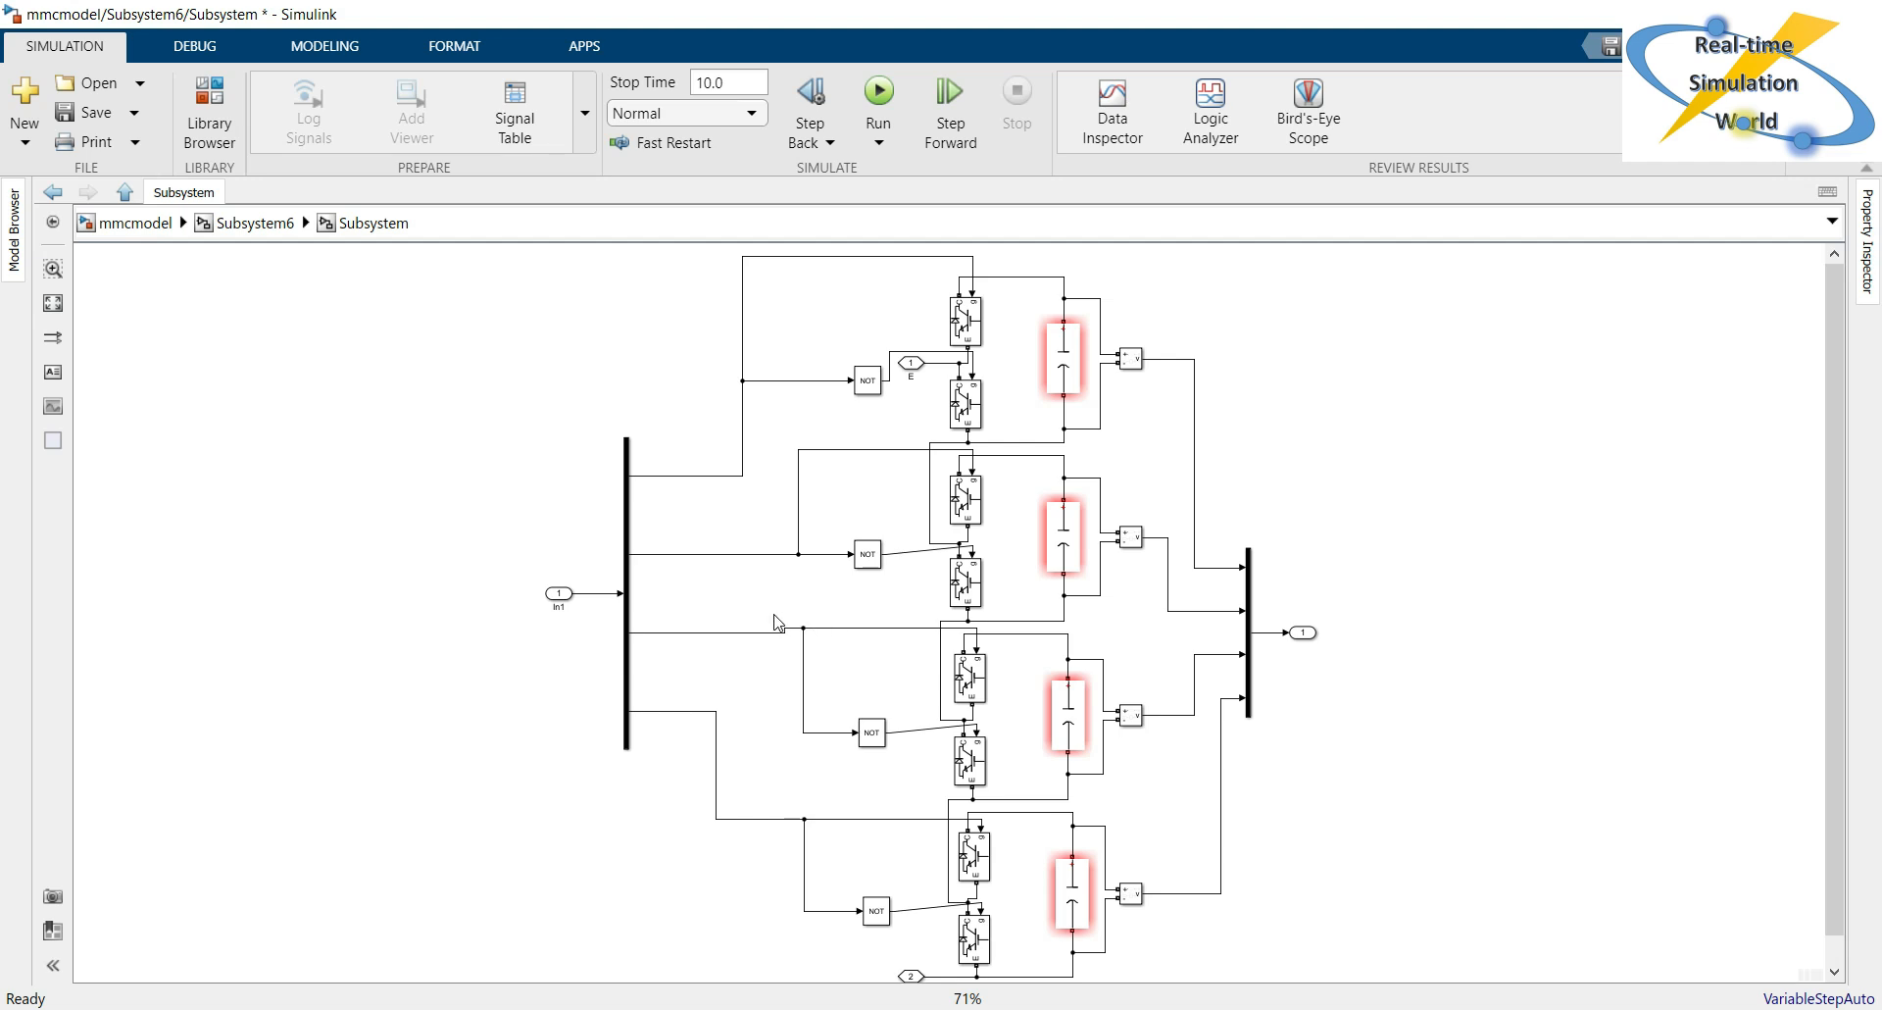
left_click(361, 328)
left_click(280, 229)
left_click(272, 561)
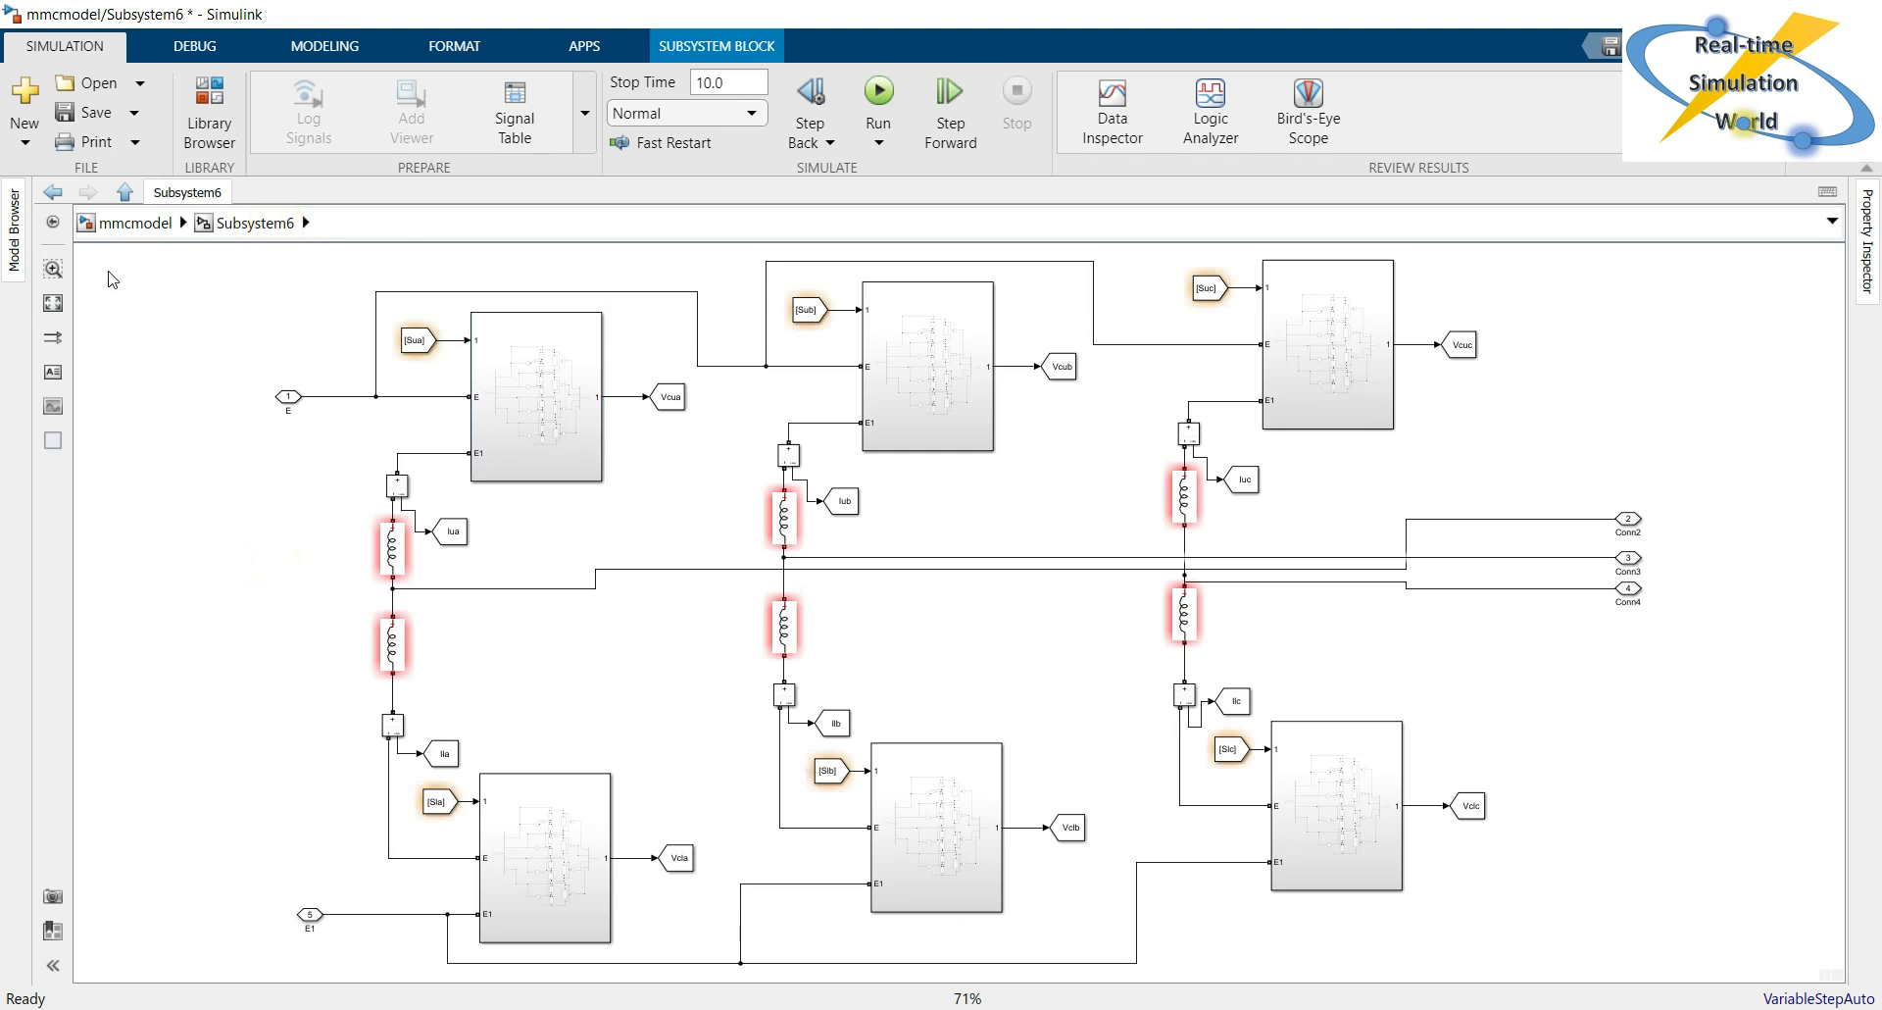
left_click(145, 225)
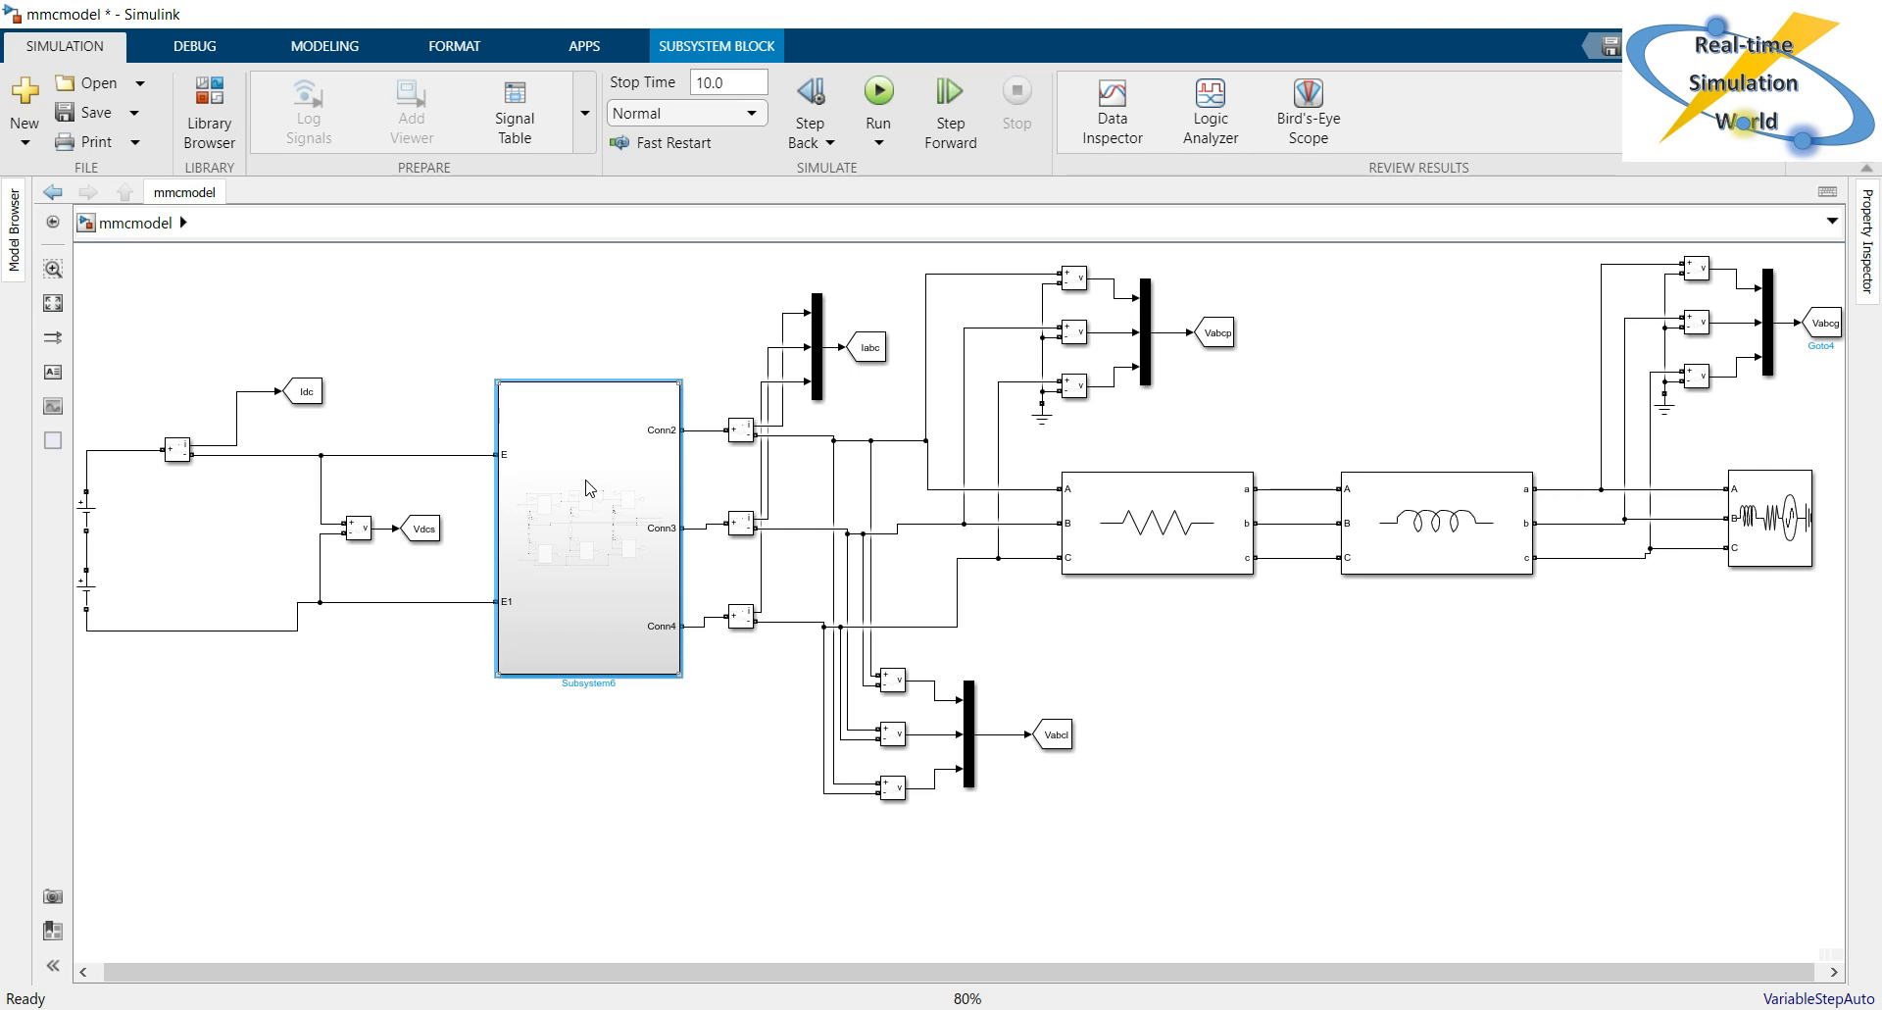
double_click(582, 530)
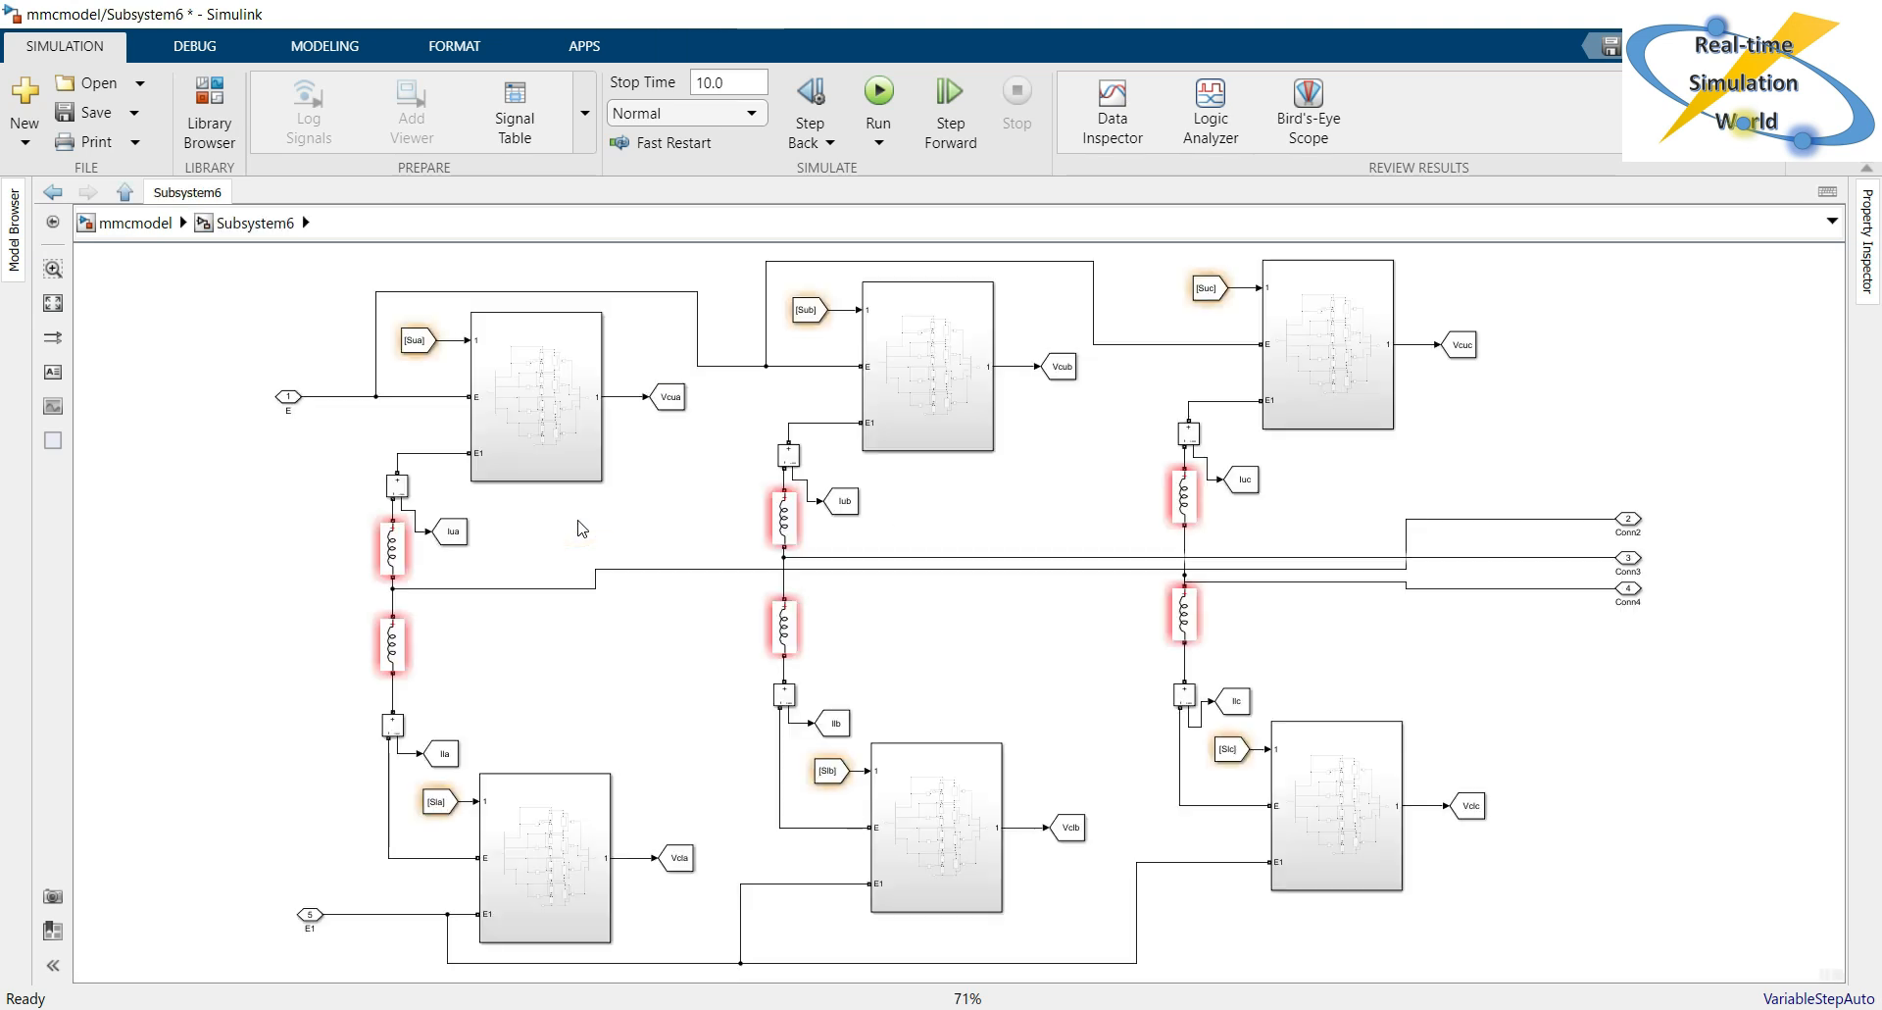
left_click(565, 430)
double_click(565, 430)
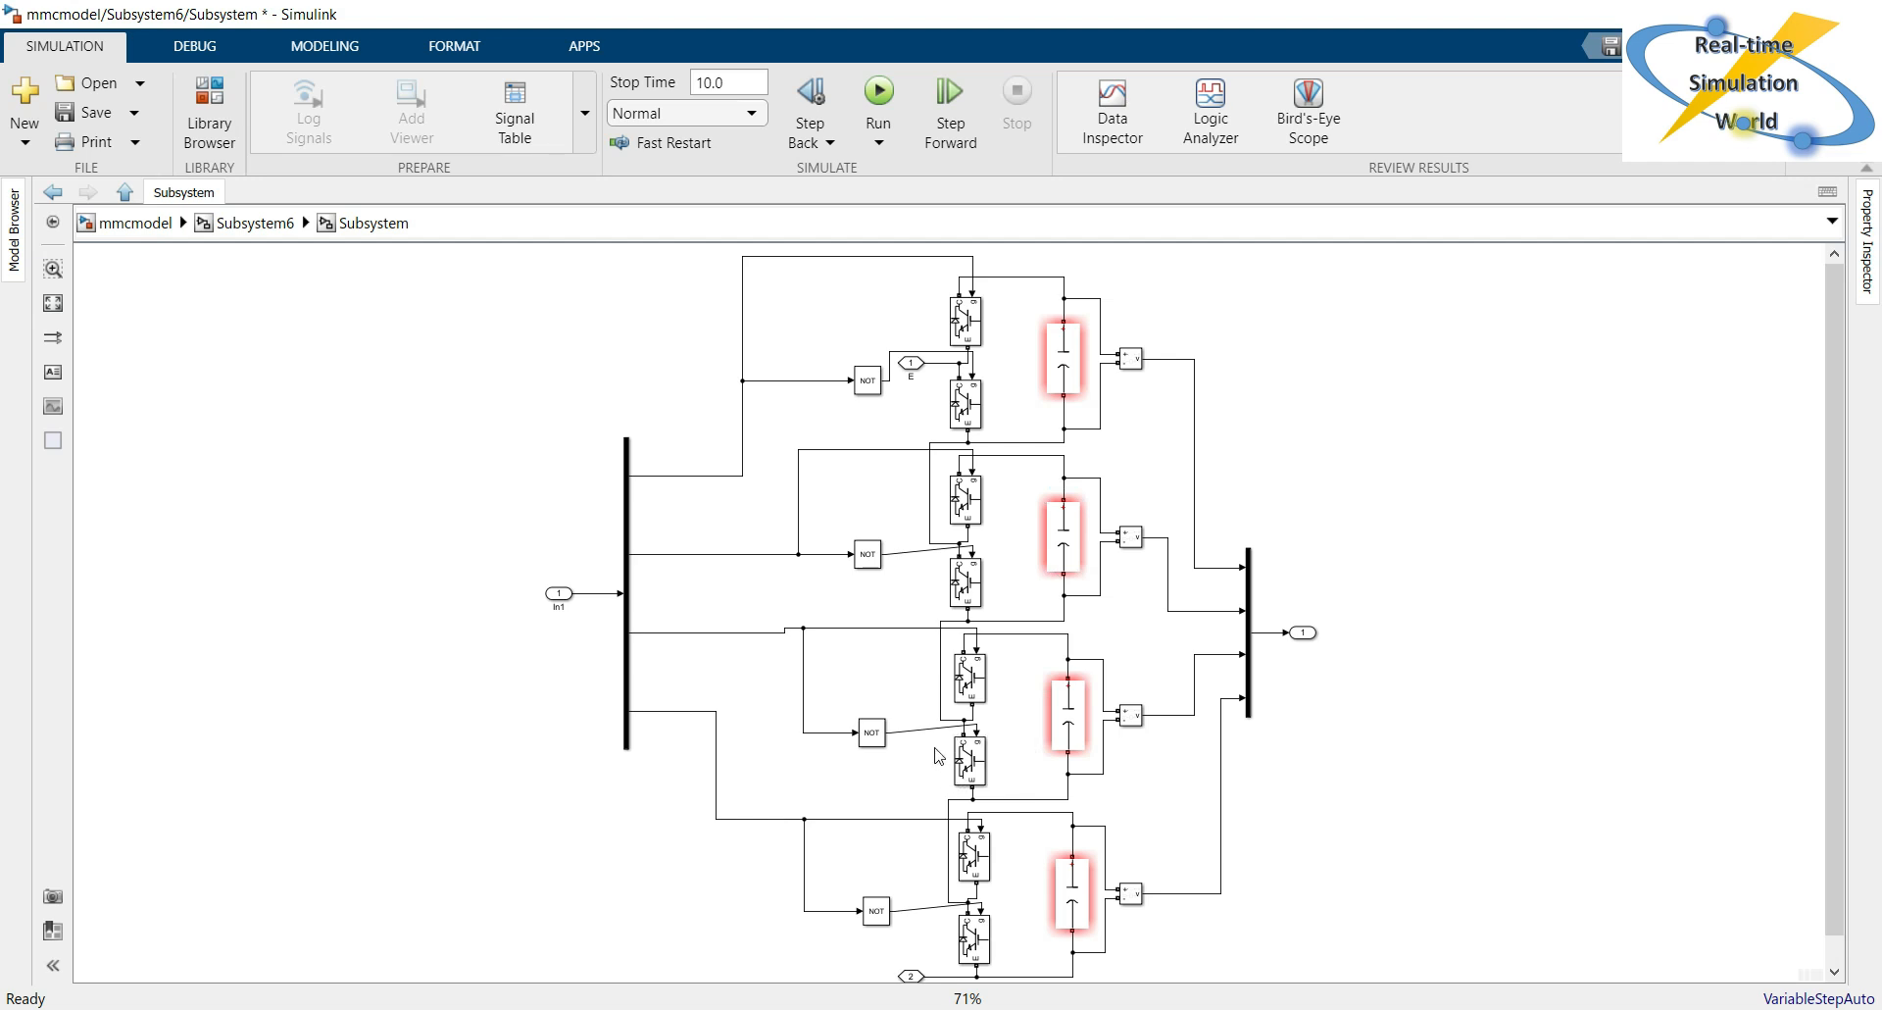
left_click(253, 224)
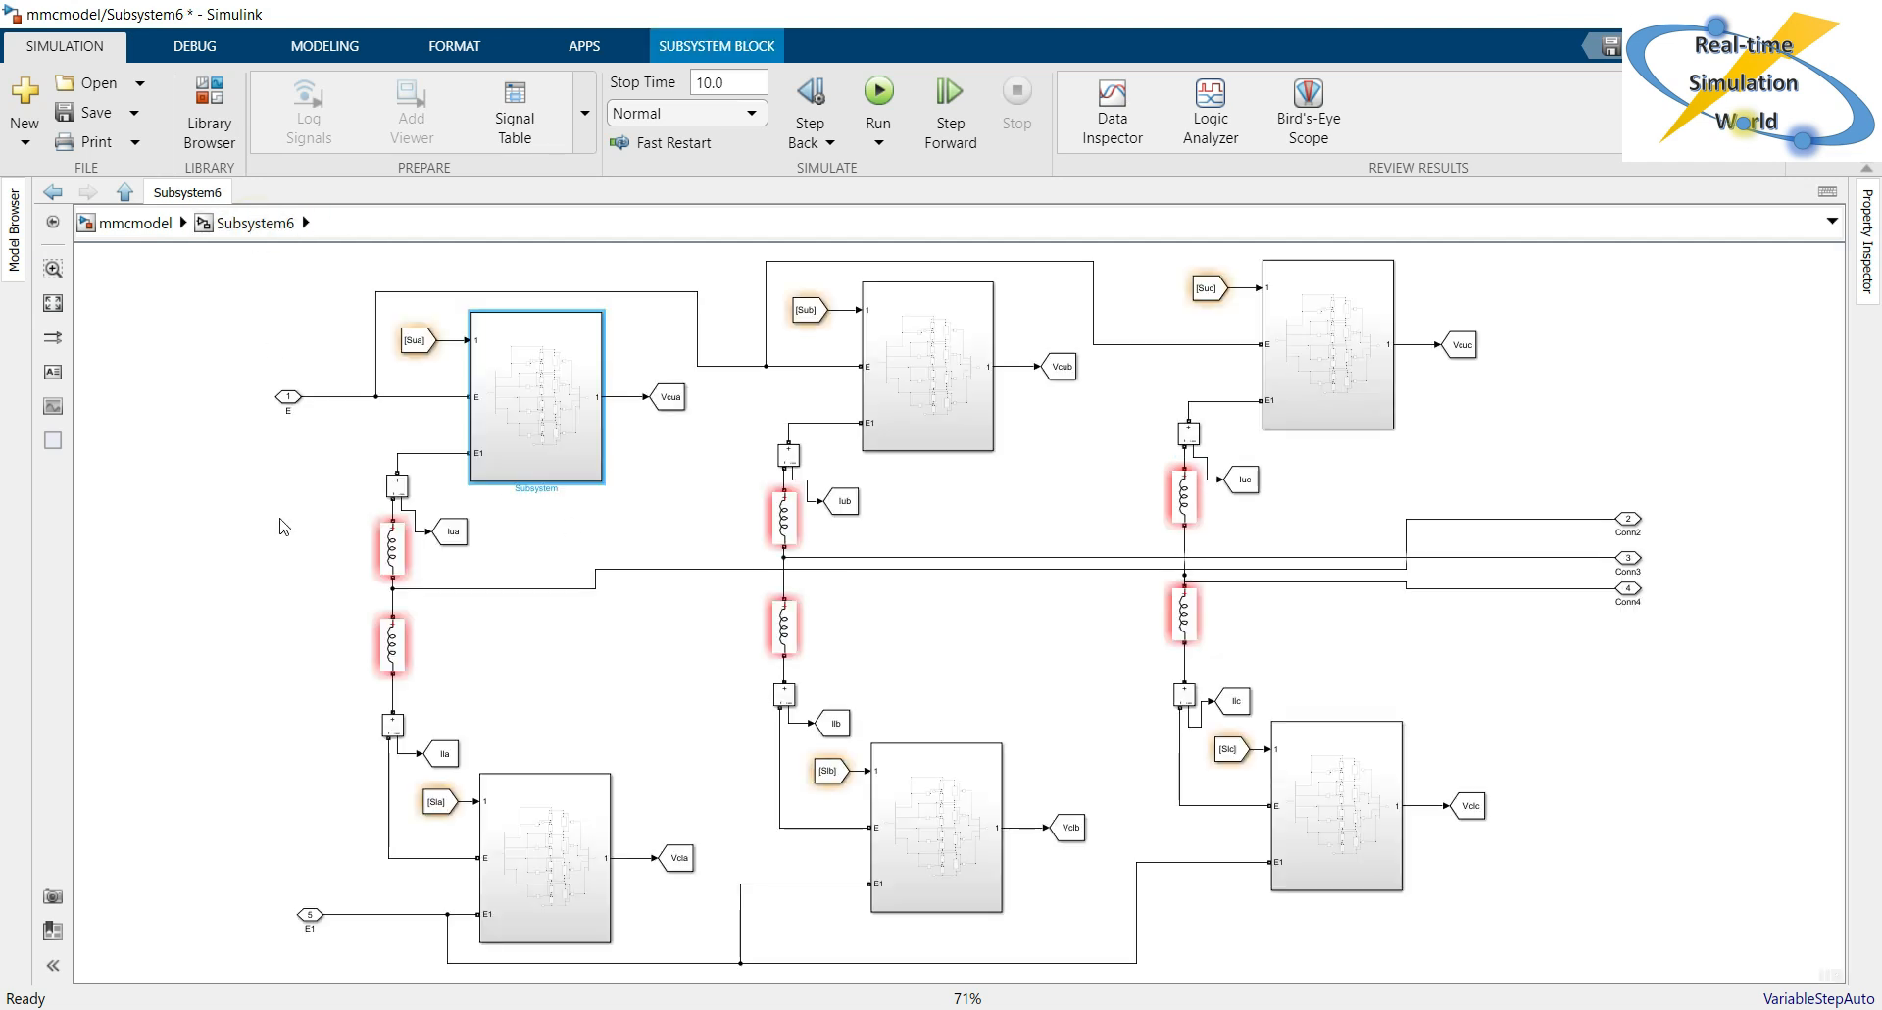
left_click(145, 222)
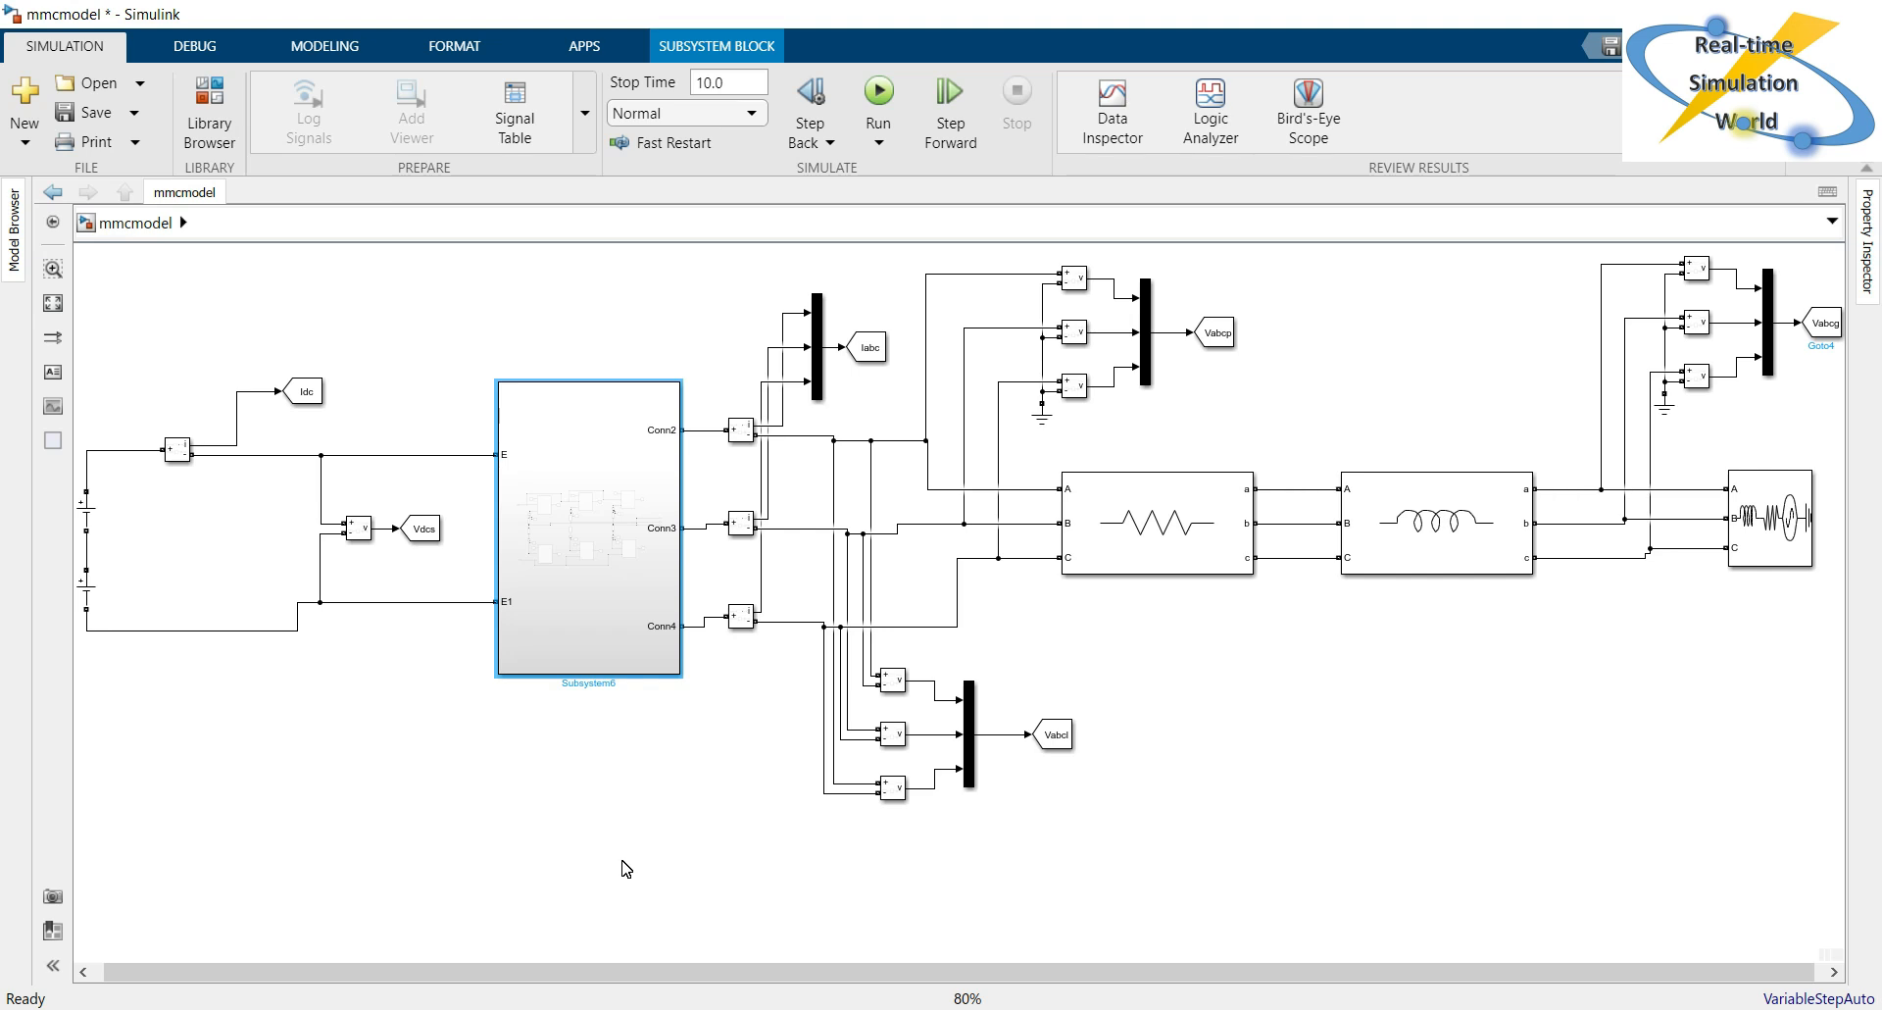
Create a From block for the Vabcg signal and place it in the empty area below the DC source.
left_click_drag(674, 917, 675, 972)
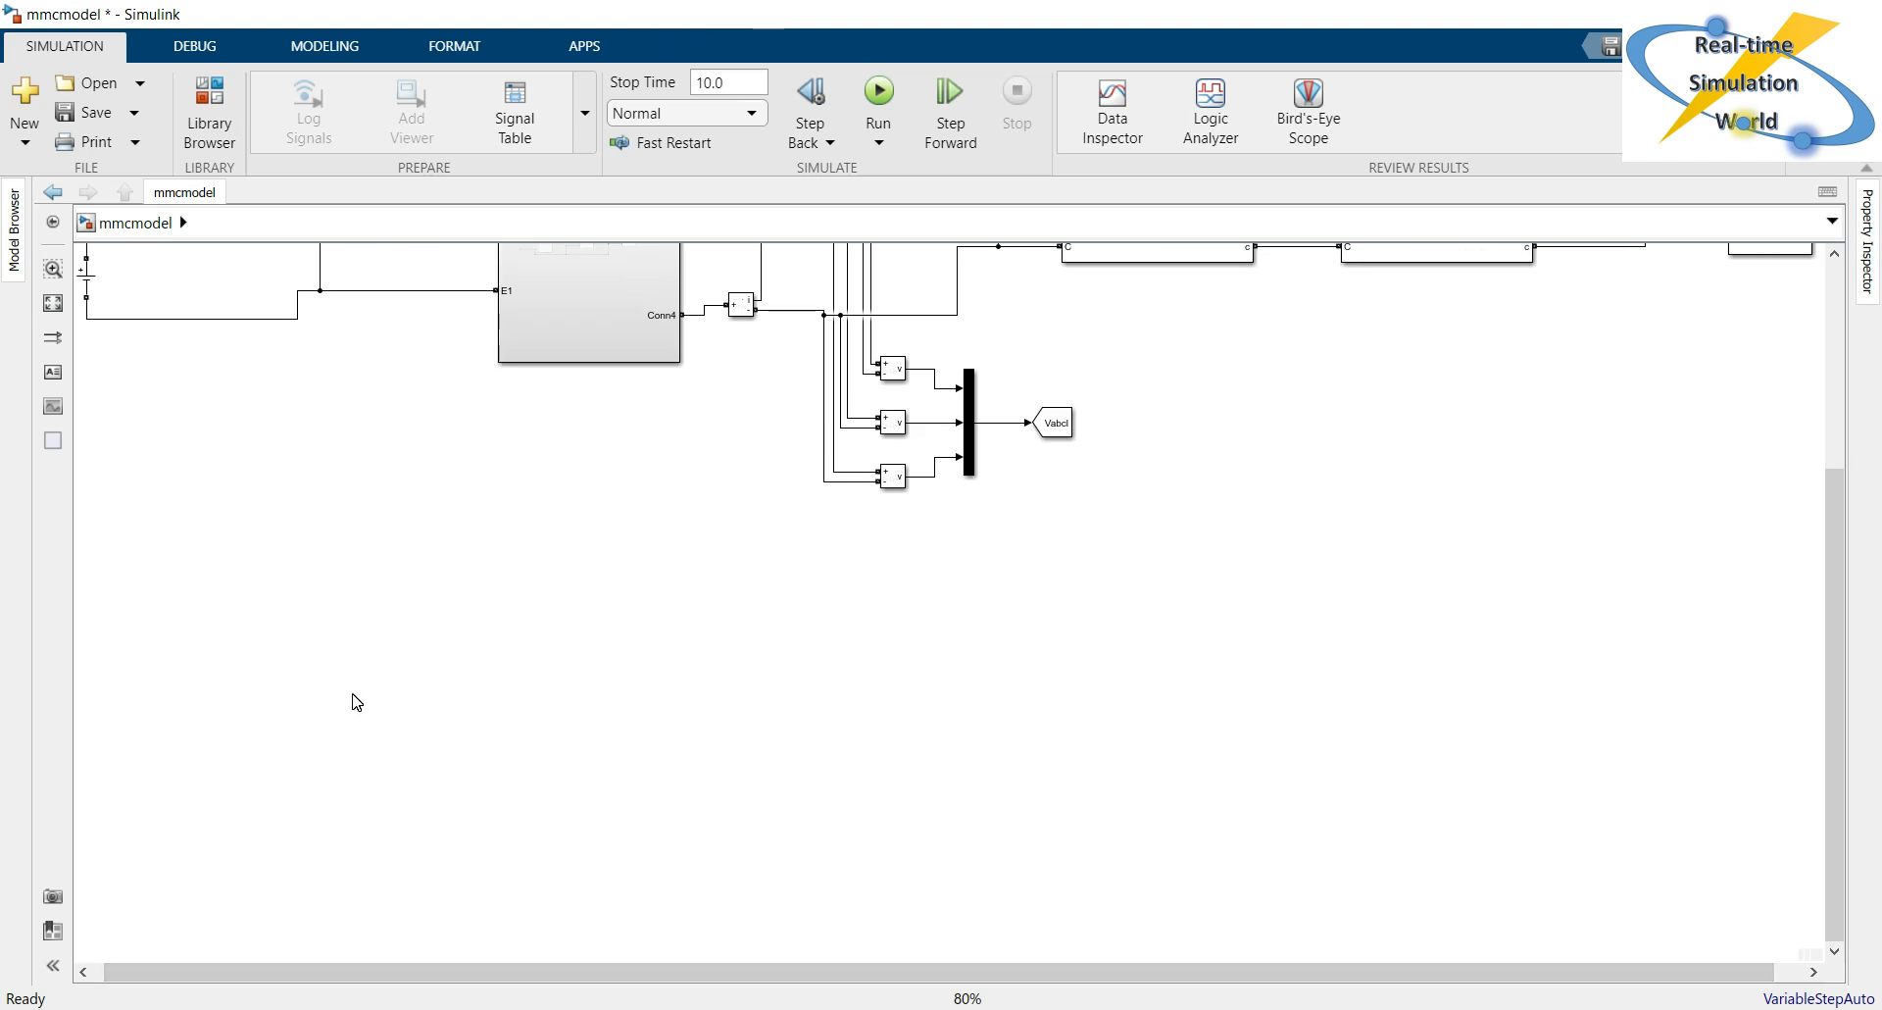
left_click_drag(1839, 637, 1839, 427)
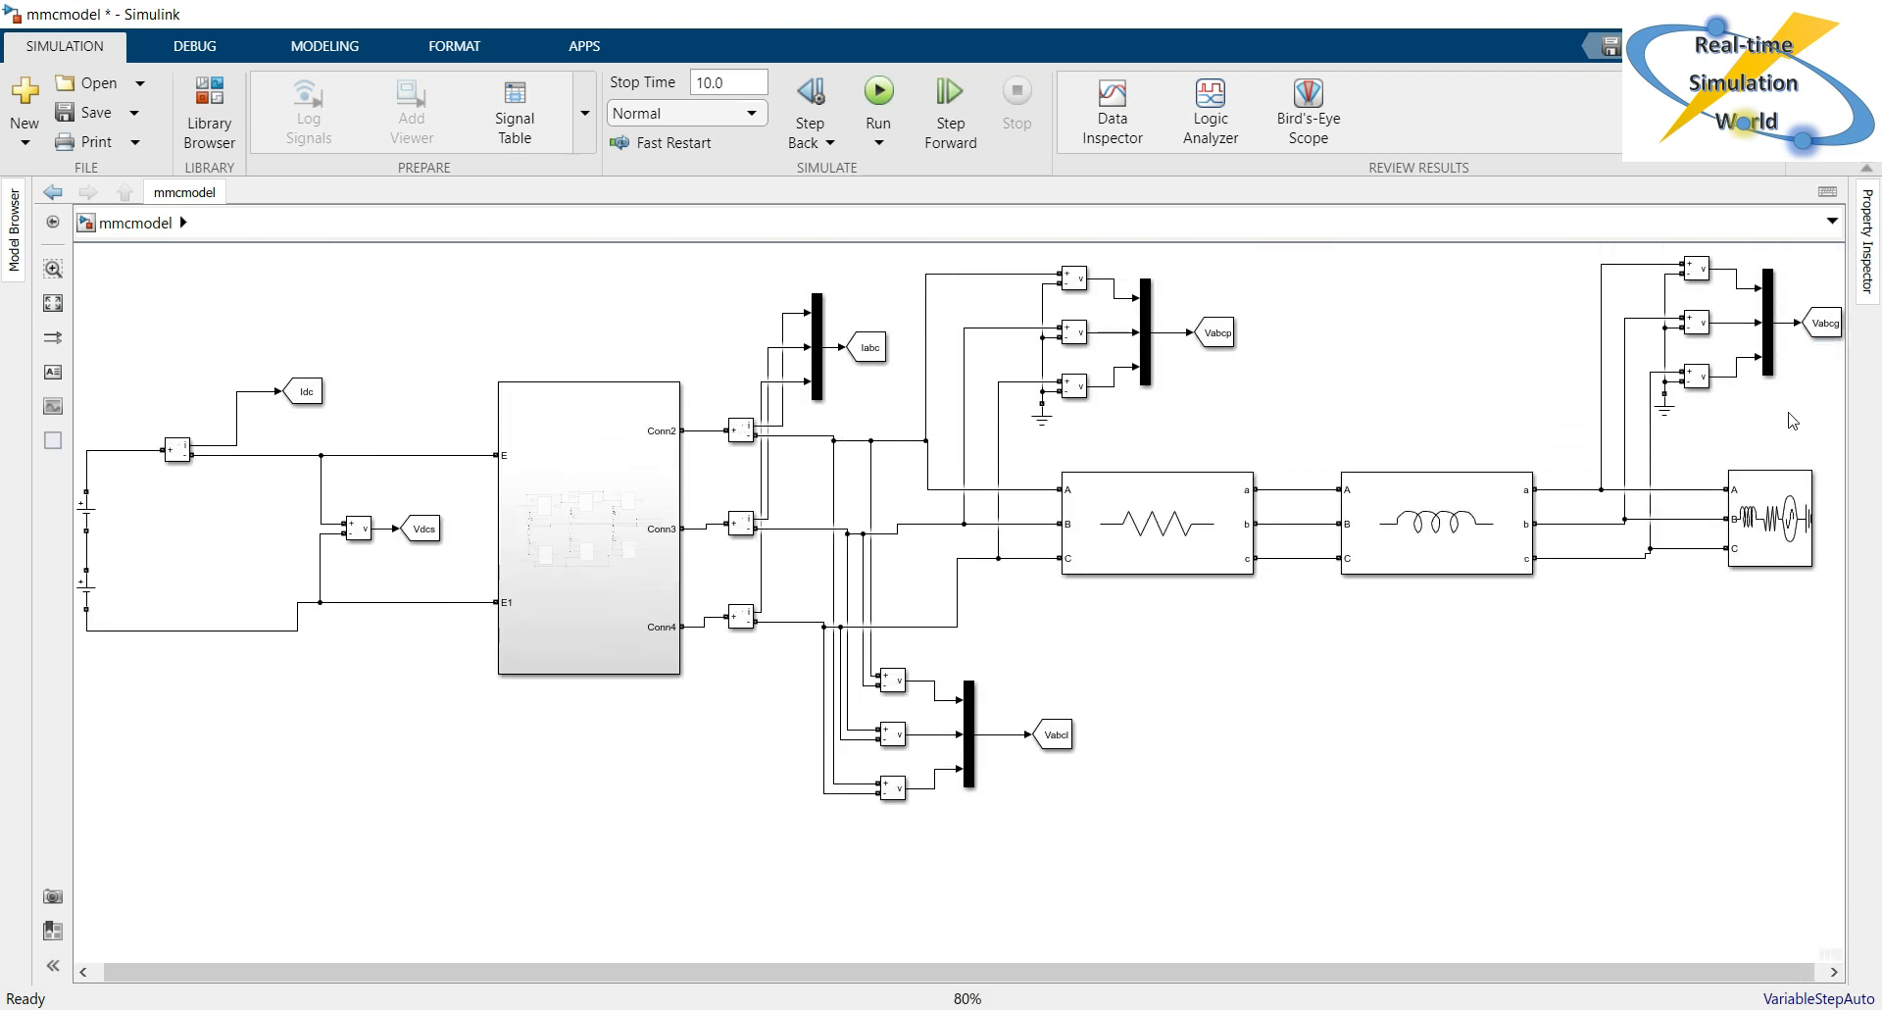
left_click_drag(1471, 965, 1572, 966)
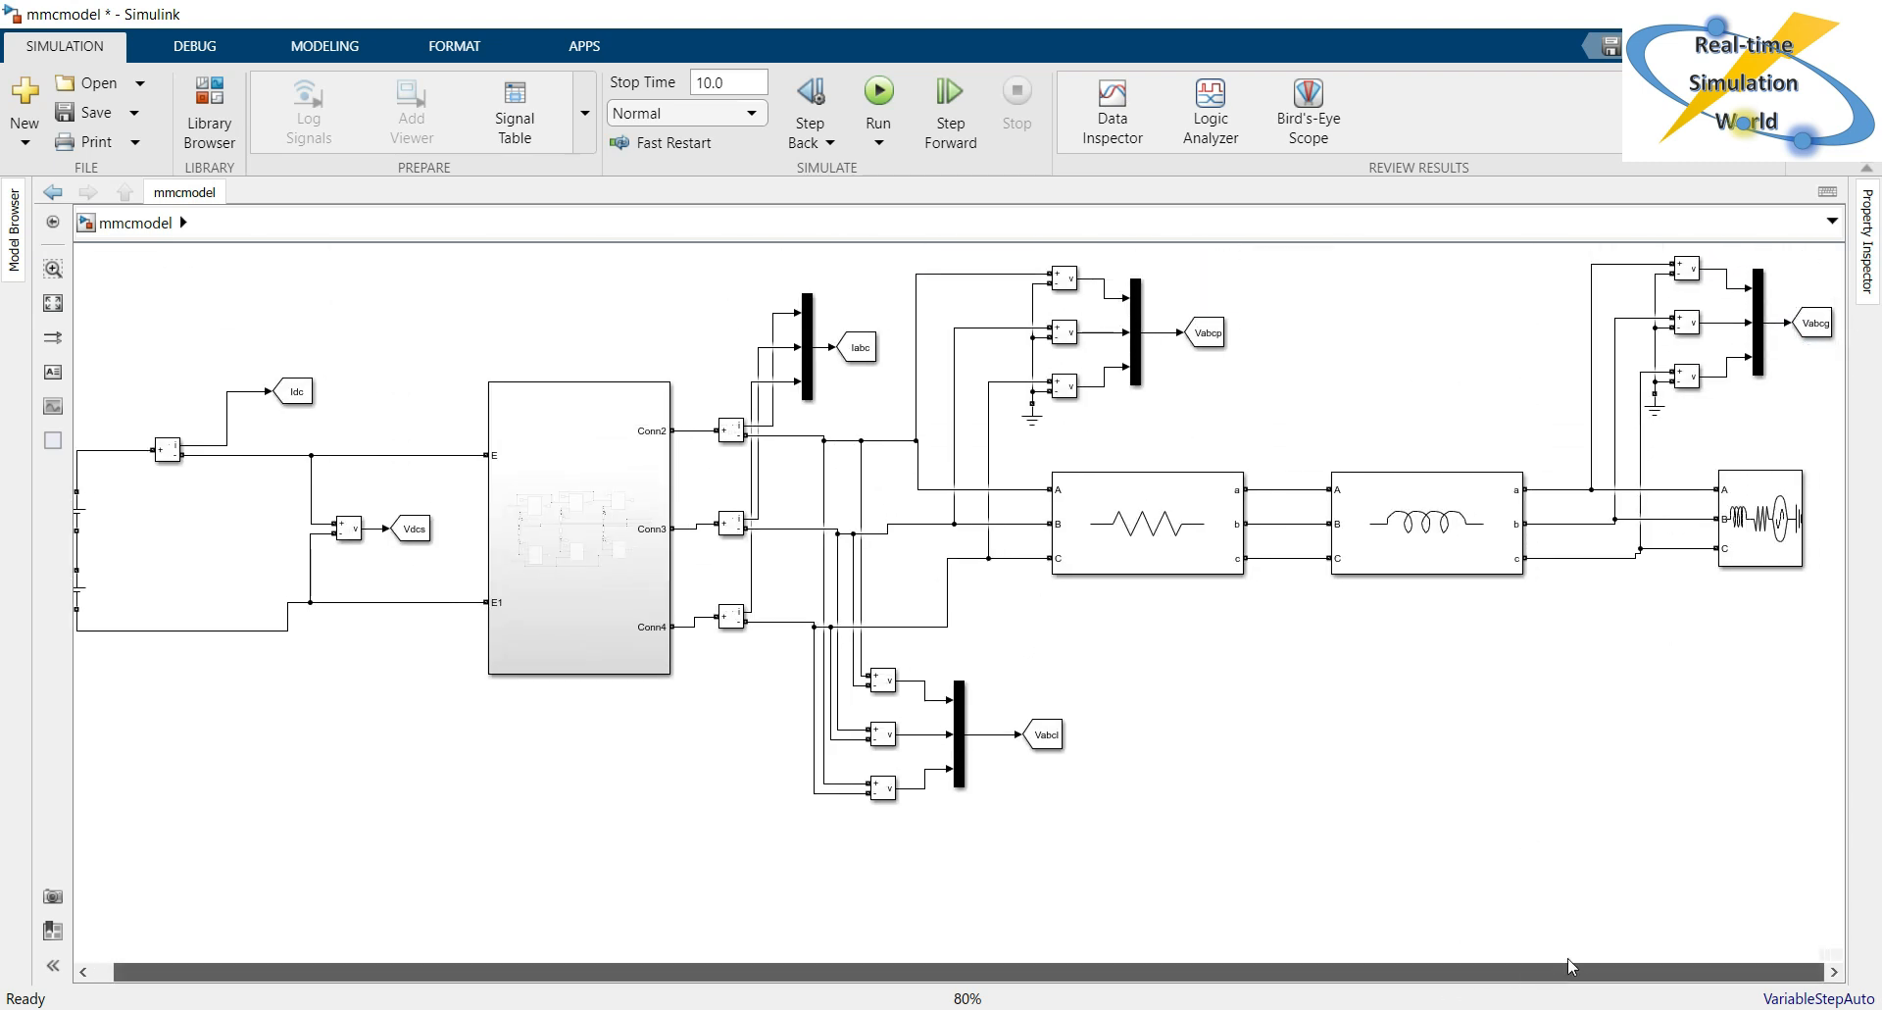
left_click(1832, 324)
left_click(1840, 332)
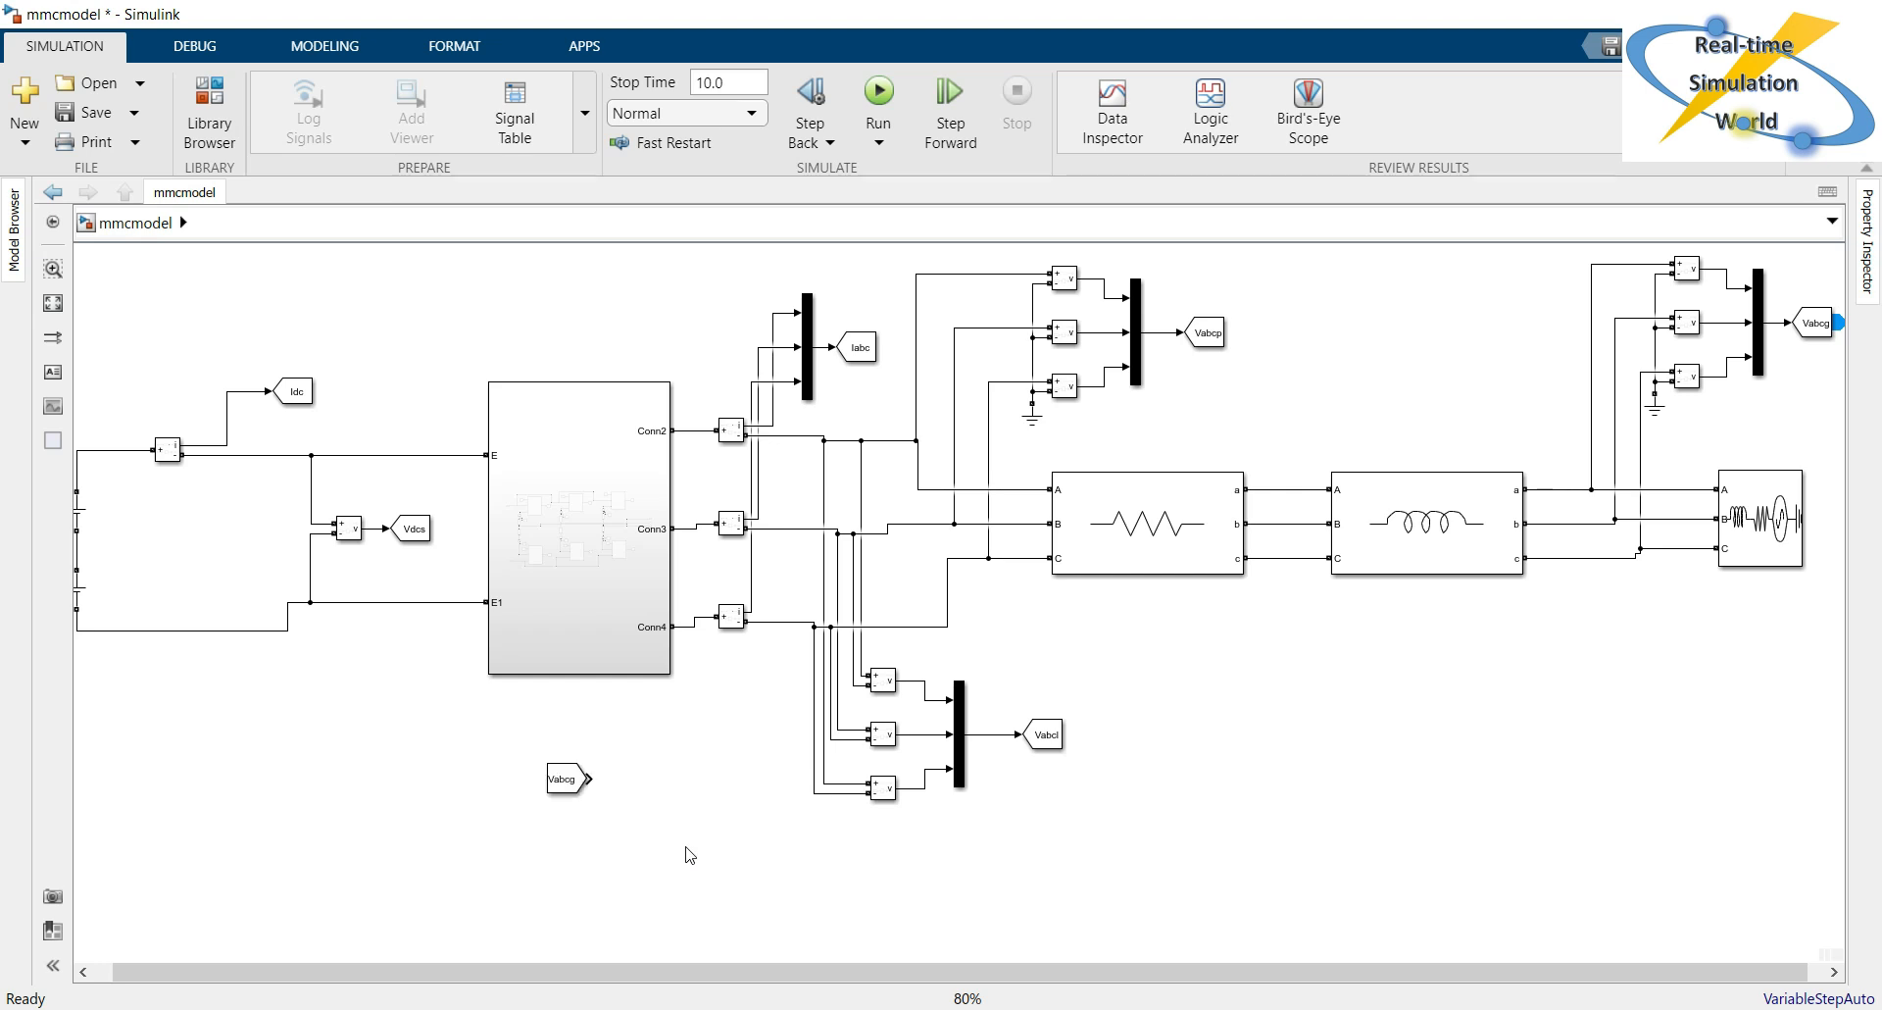
left_click_drag(569, 787, 129, 899)
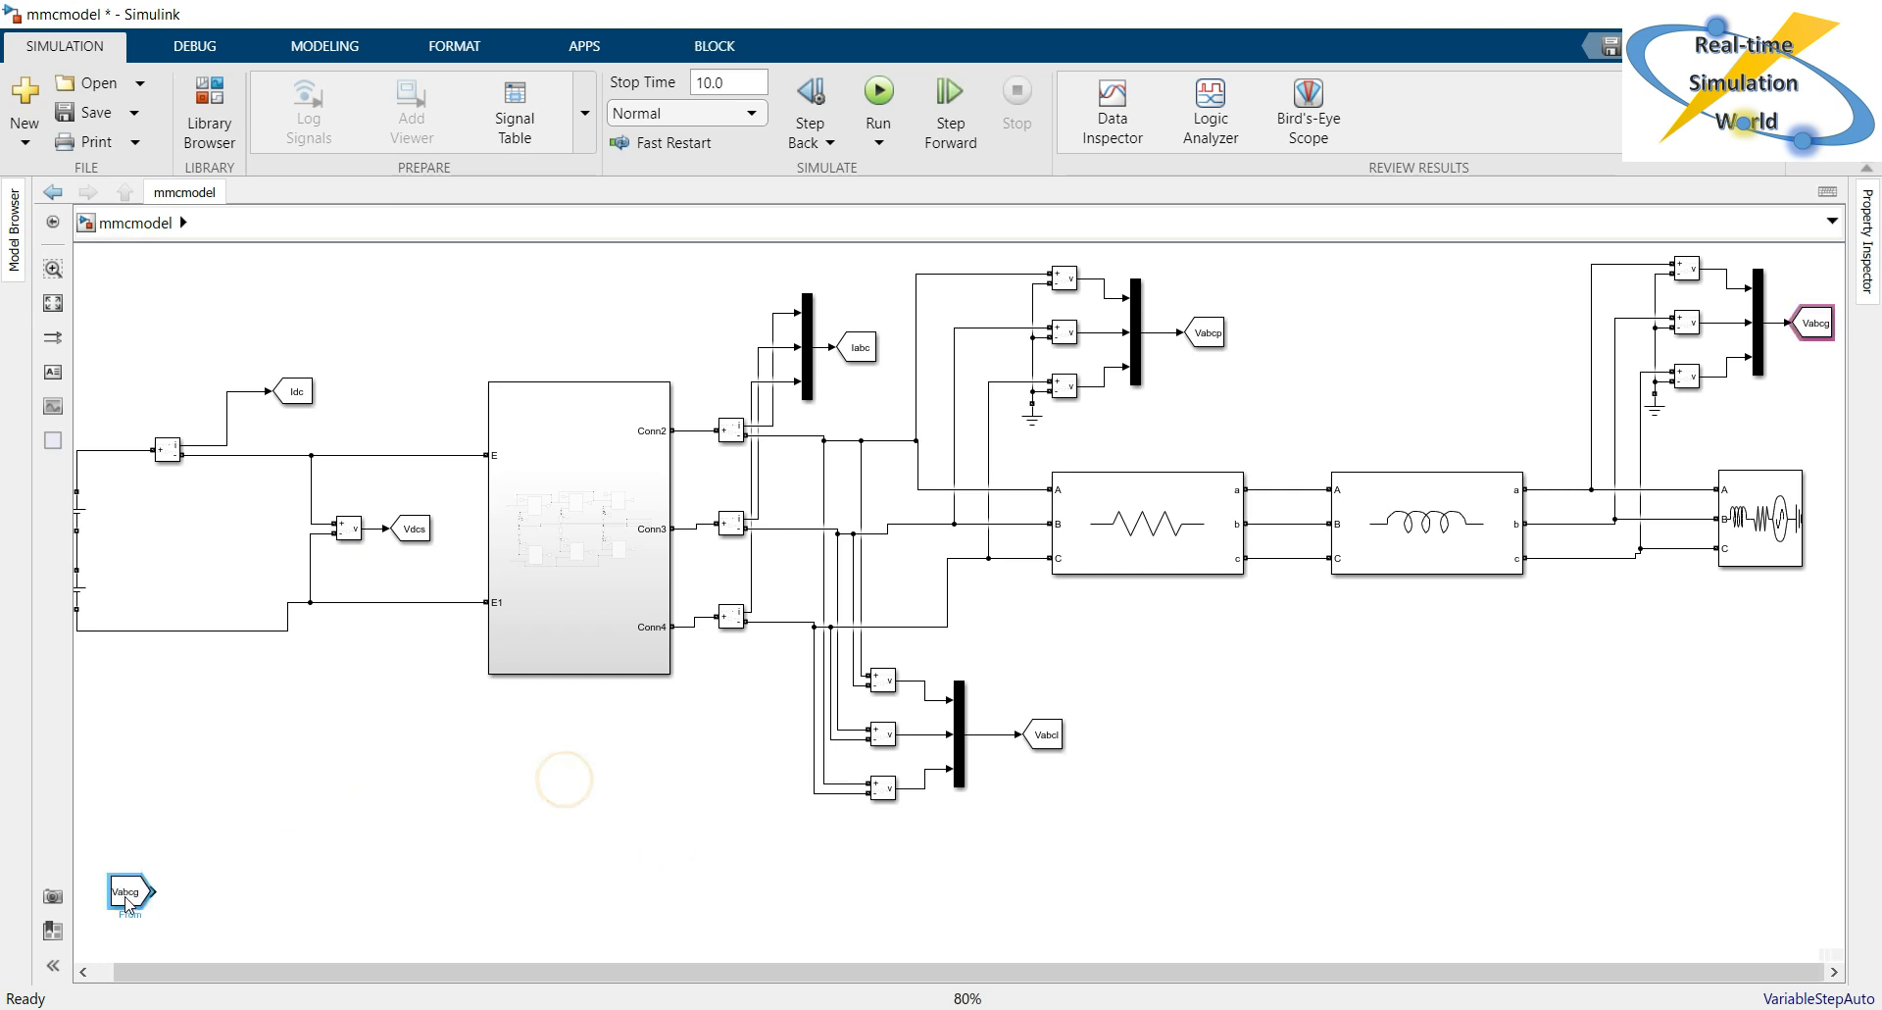
left_click(1394, 877)
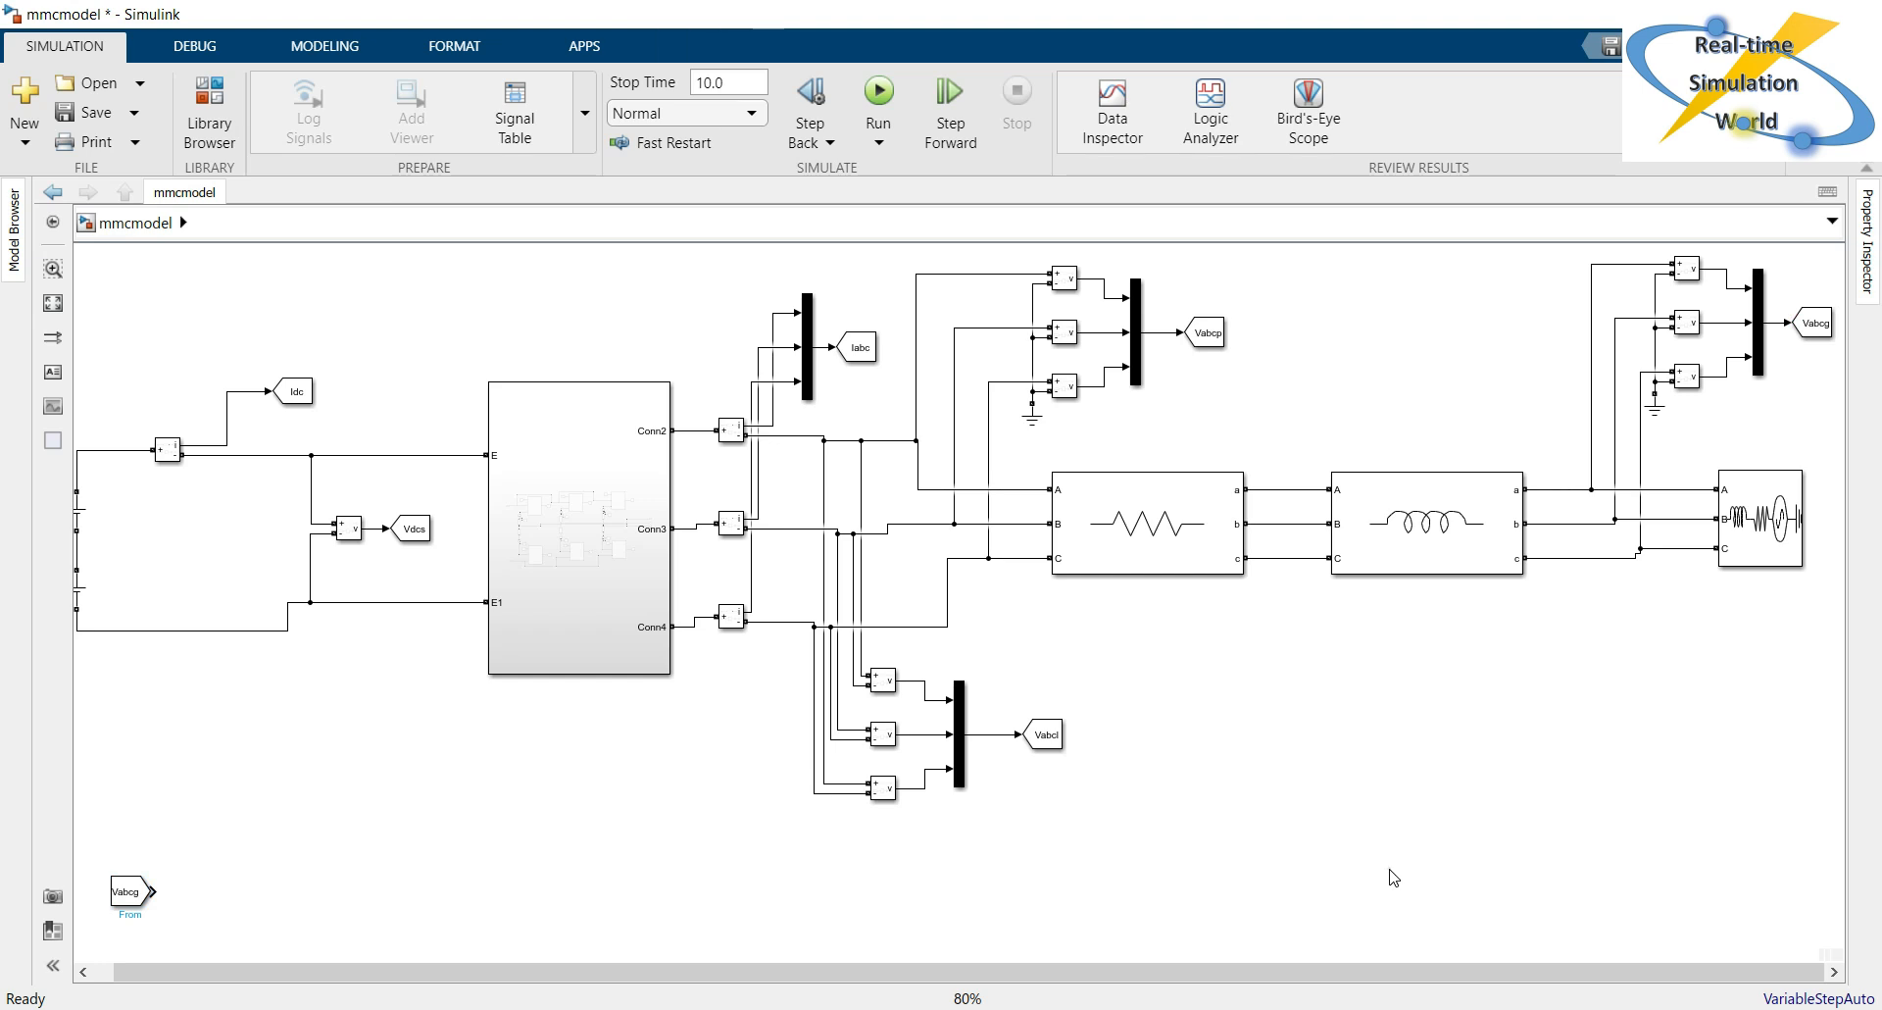
Create a From block for the Iabc signal and place it well below the Vabcg From block.
left_click(875, 362)
mouse_move(884, 350)
left_click_drag(885, 350, 232, 917)
scroll(417, 941, "down", 5)
left_click_drag(233, 595, 169, 831)
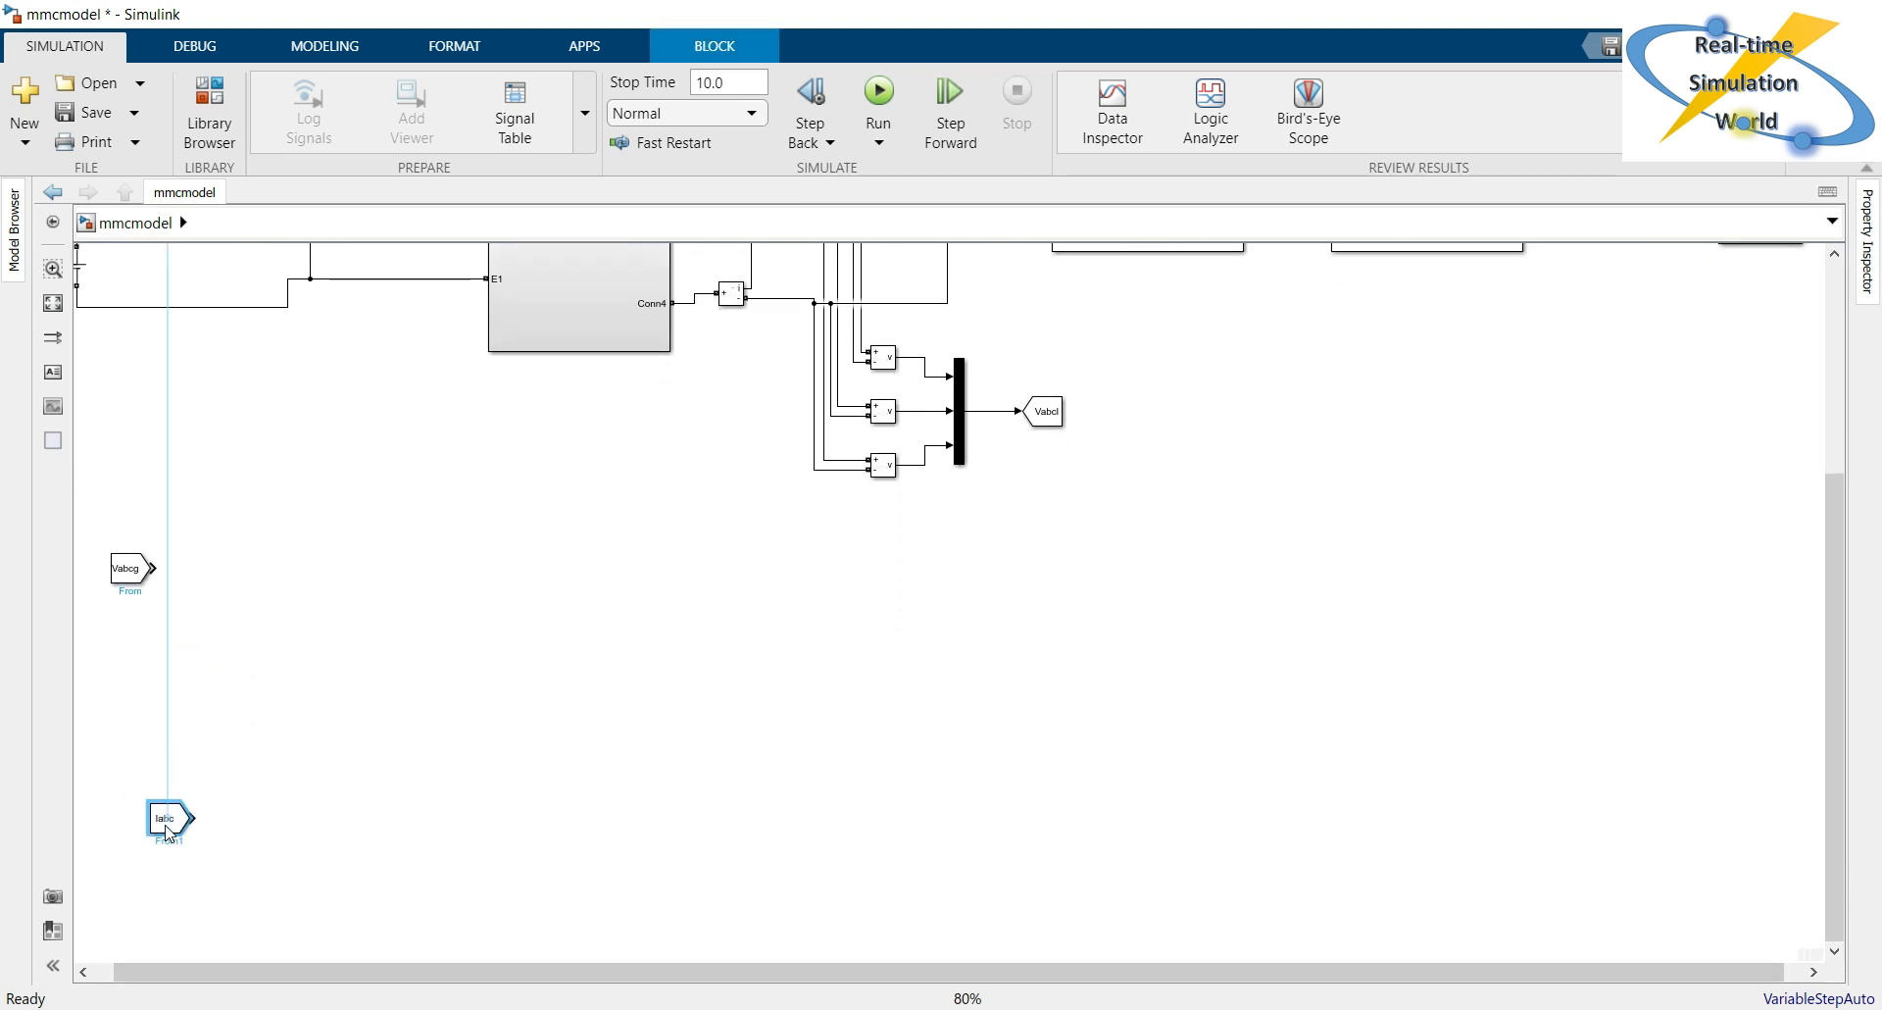
Align the Vabcg From block vertically with the Iabc From block and shift both blocks further down.
left_click_drag(125, 567, 177, 555)
left_click(314, 685)
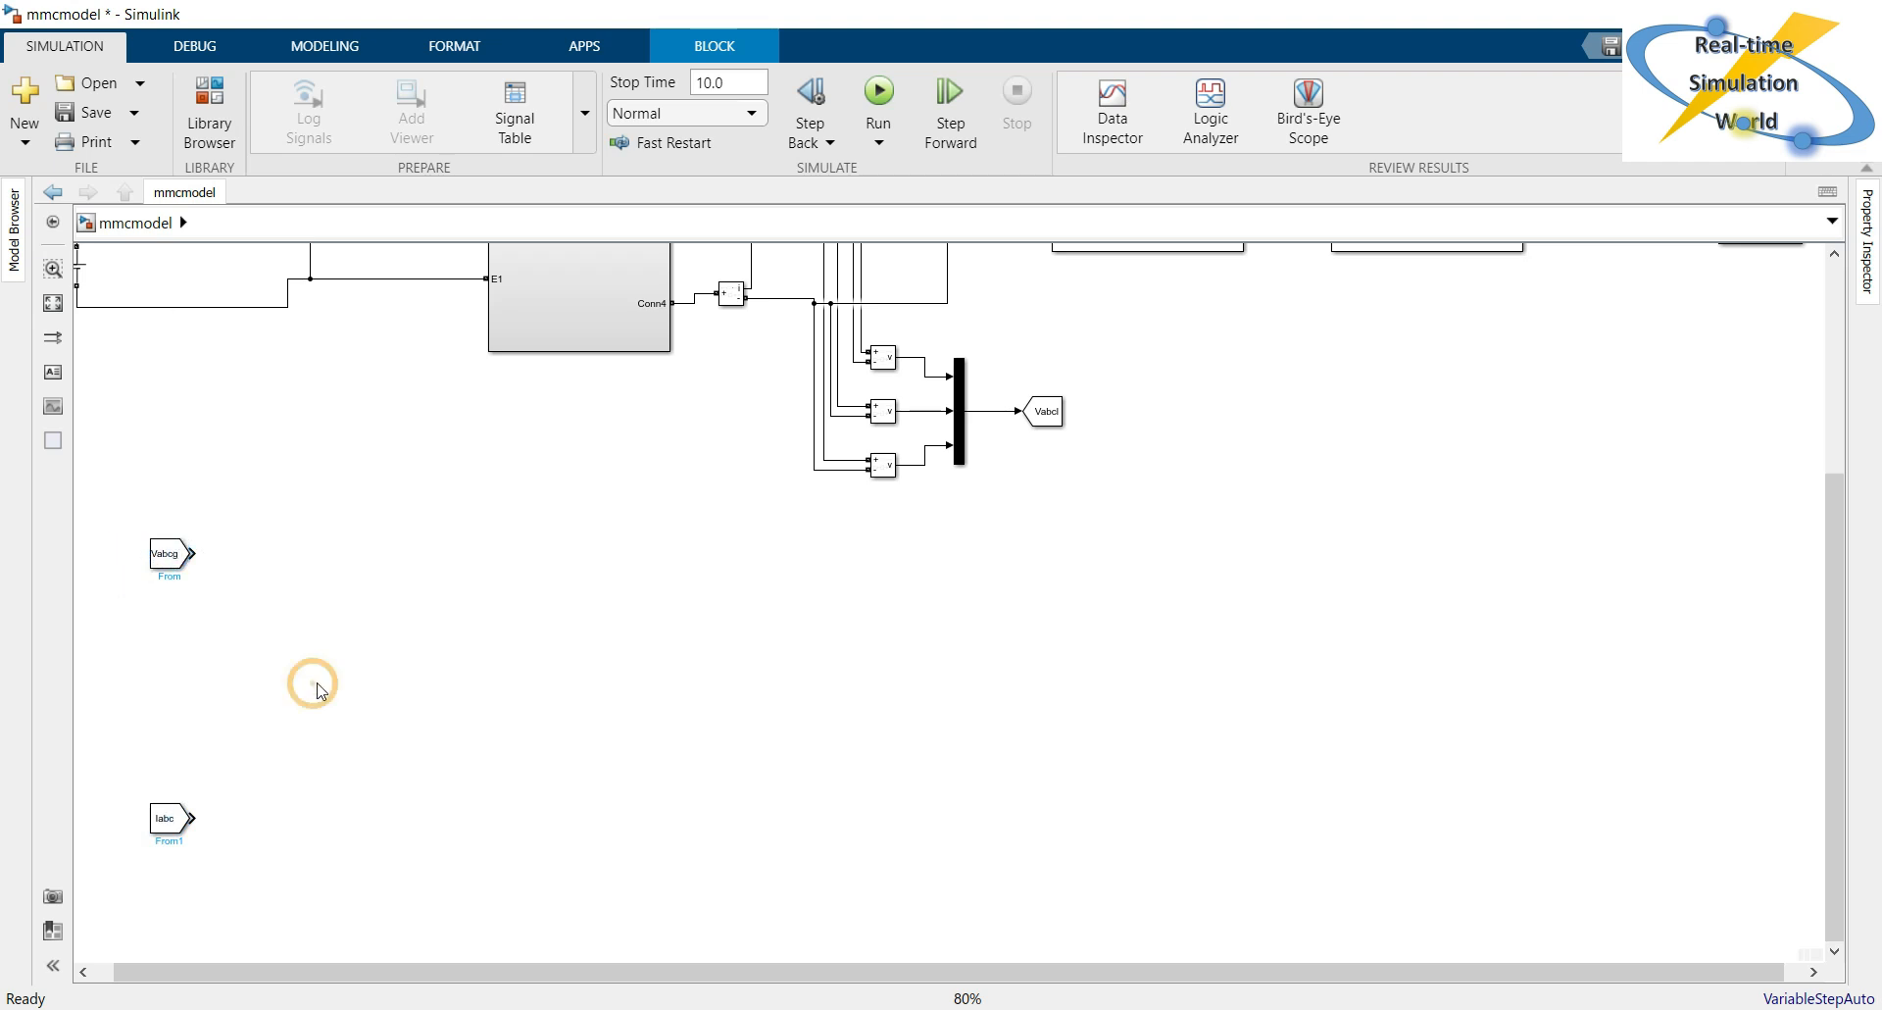
left_click(349, 668)
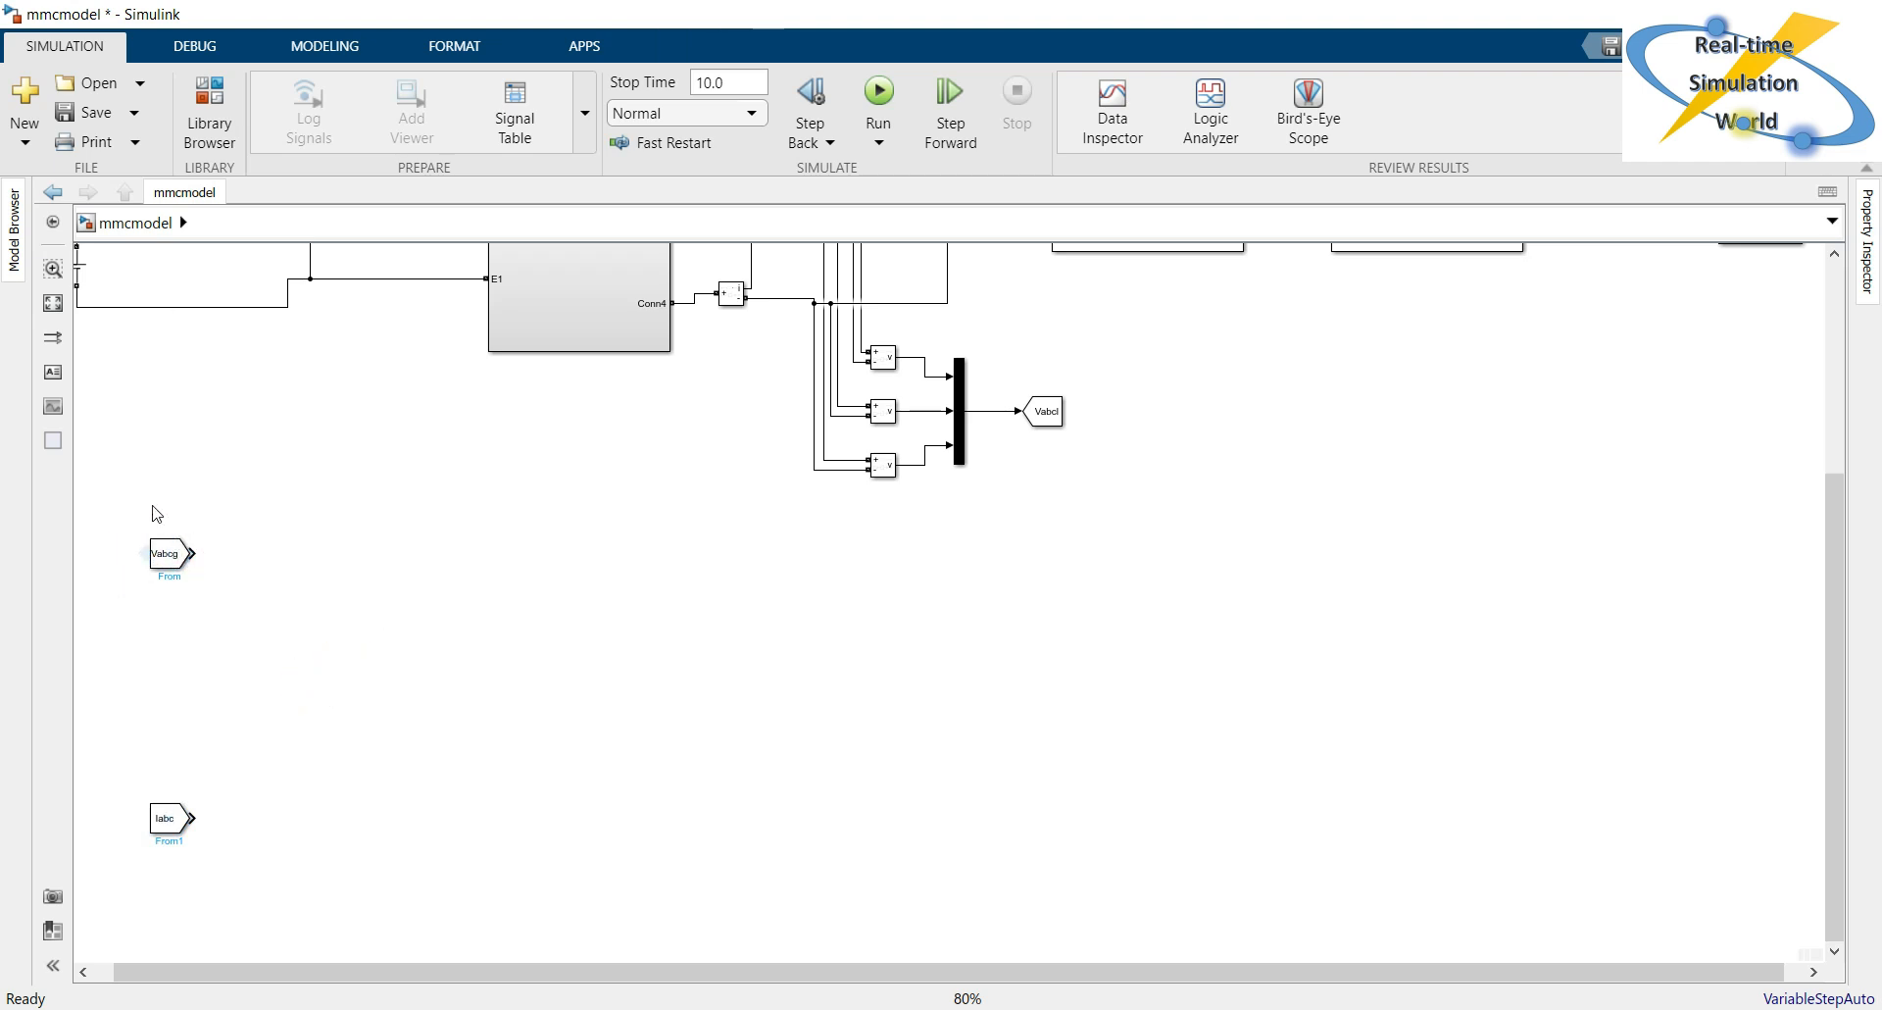
left_click_drag(138, 497, 177, 914)
left_click(289, 810)
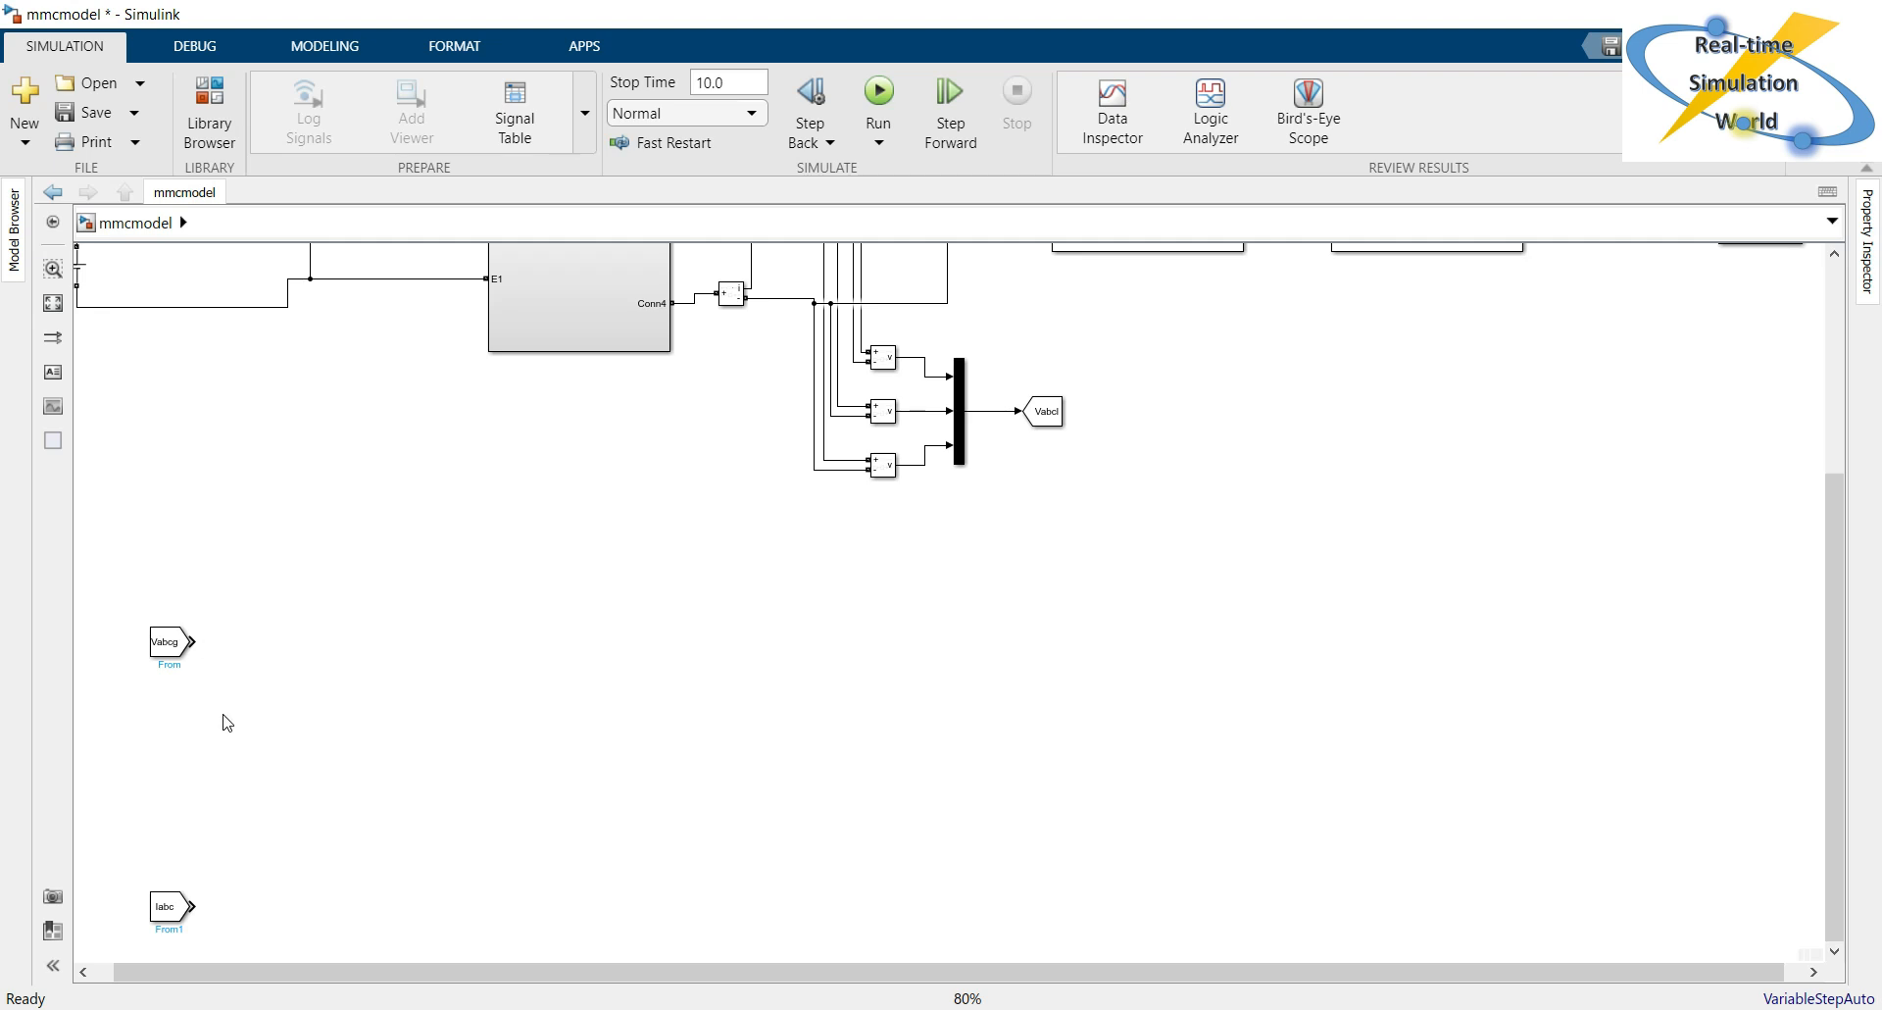
Add an abc to dq0 block beside the Vabcg From block and connect Vabcg to its abc input.
double_click(300, 596)
type("abc")
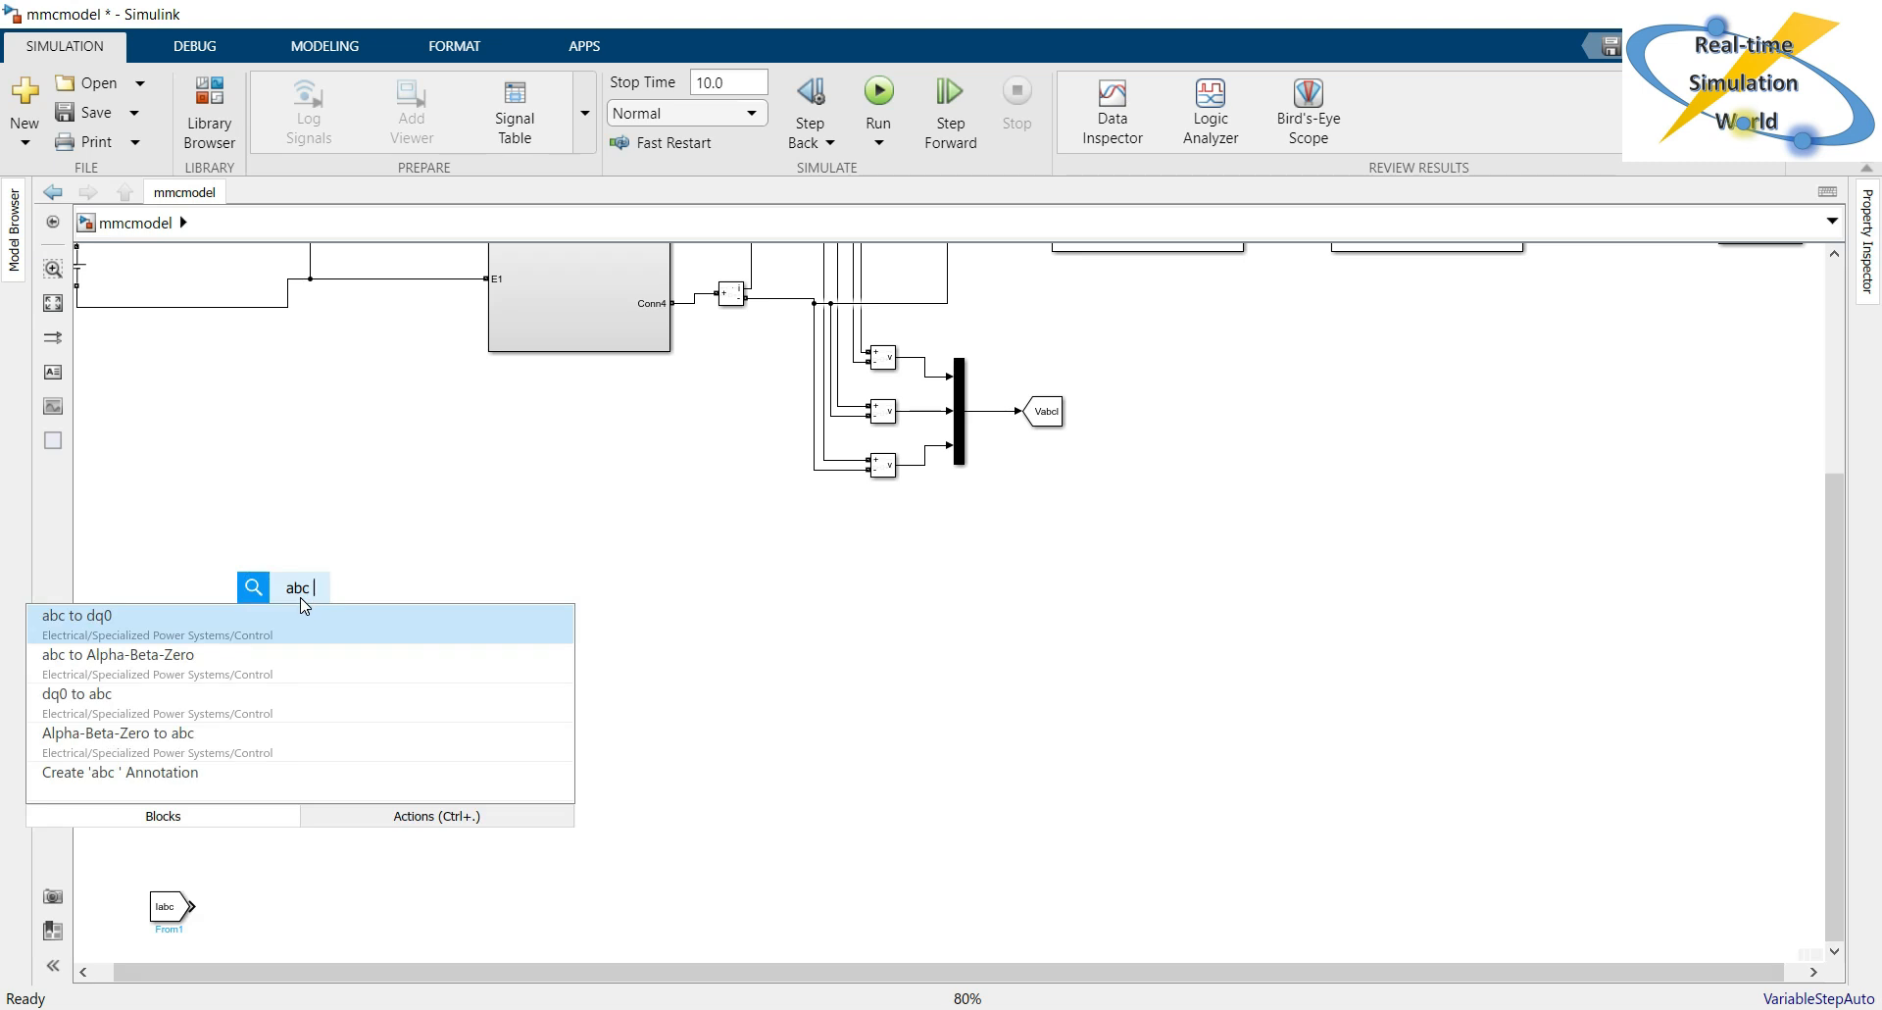
key("Down")
key("Up")
key("Return")
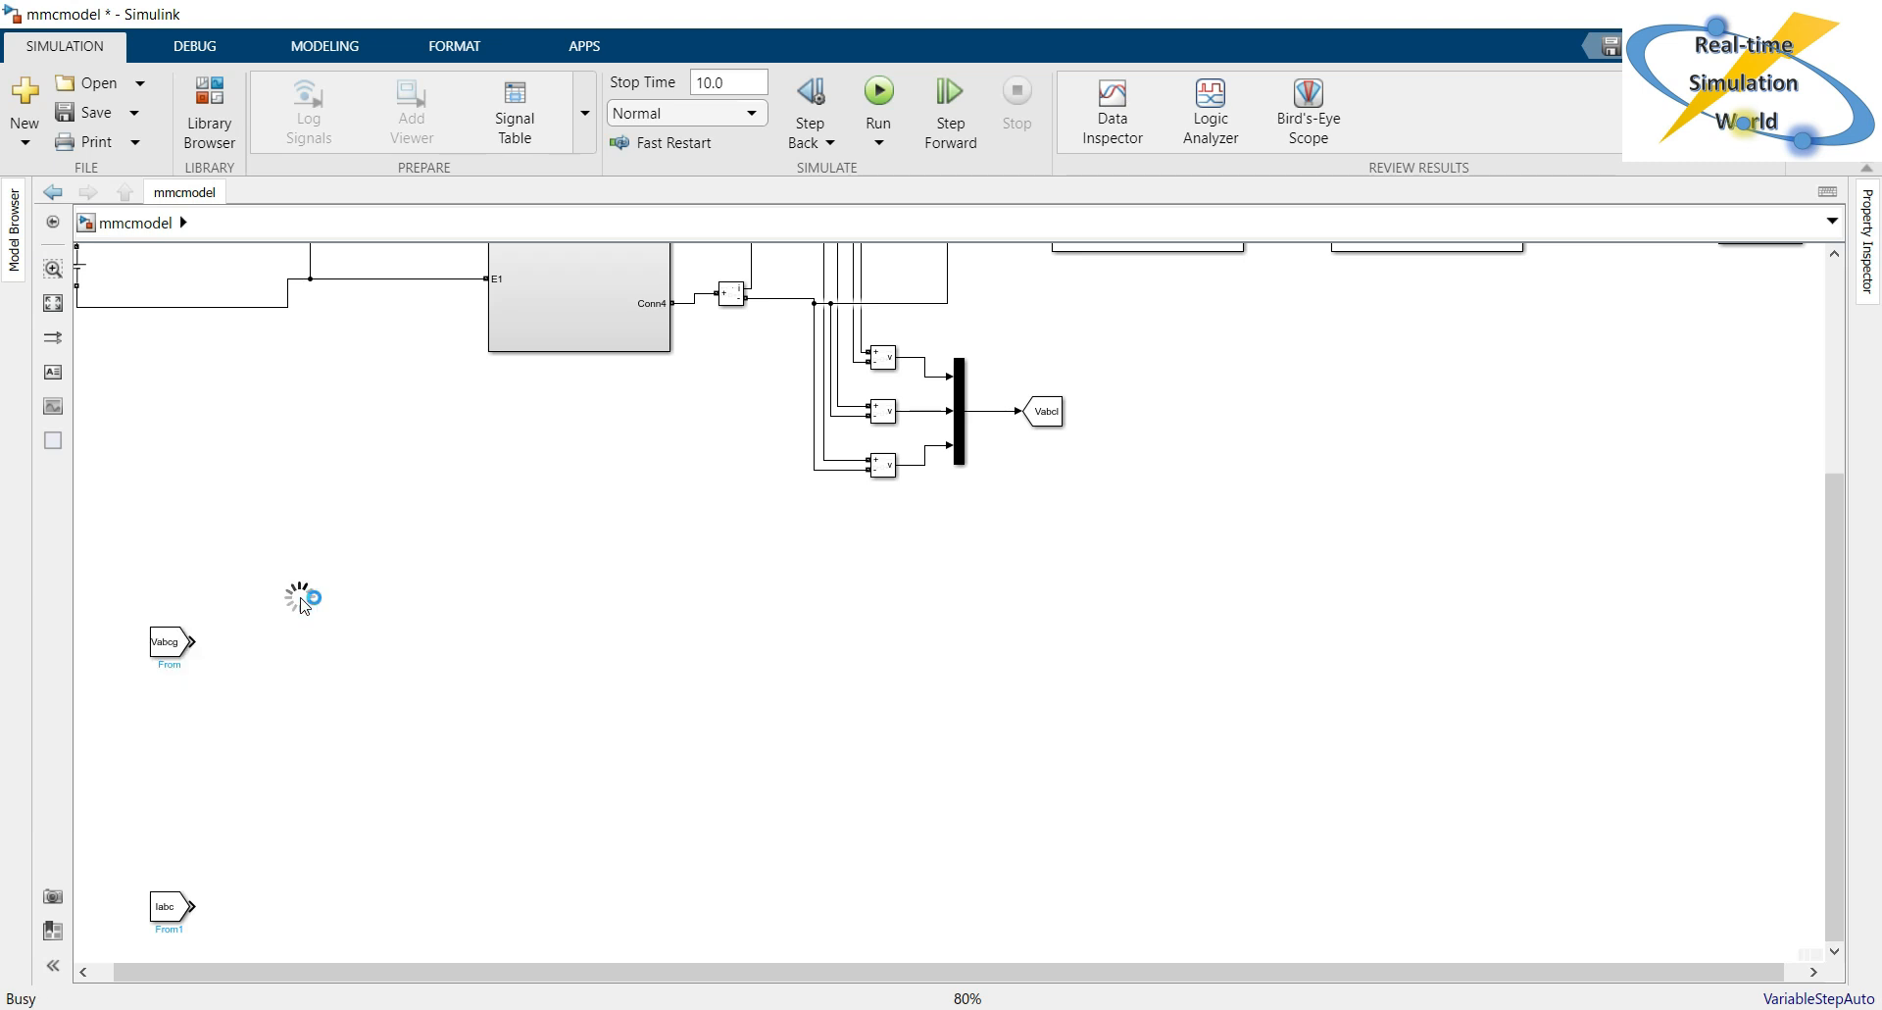
left_click(334, 674)
left_click_drag(306, 605, 326, 658)
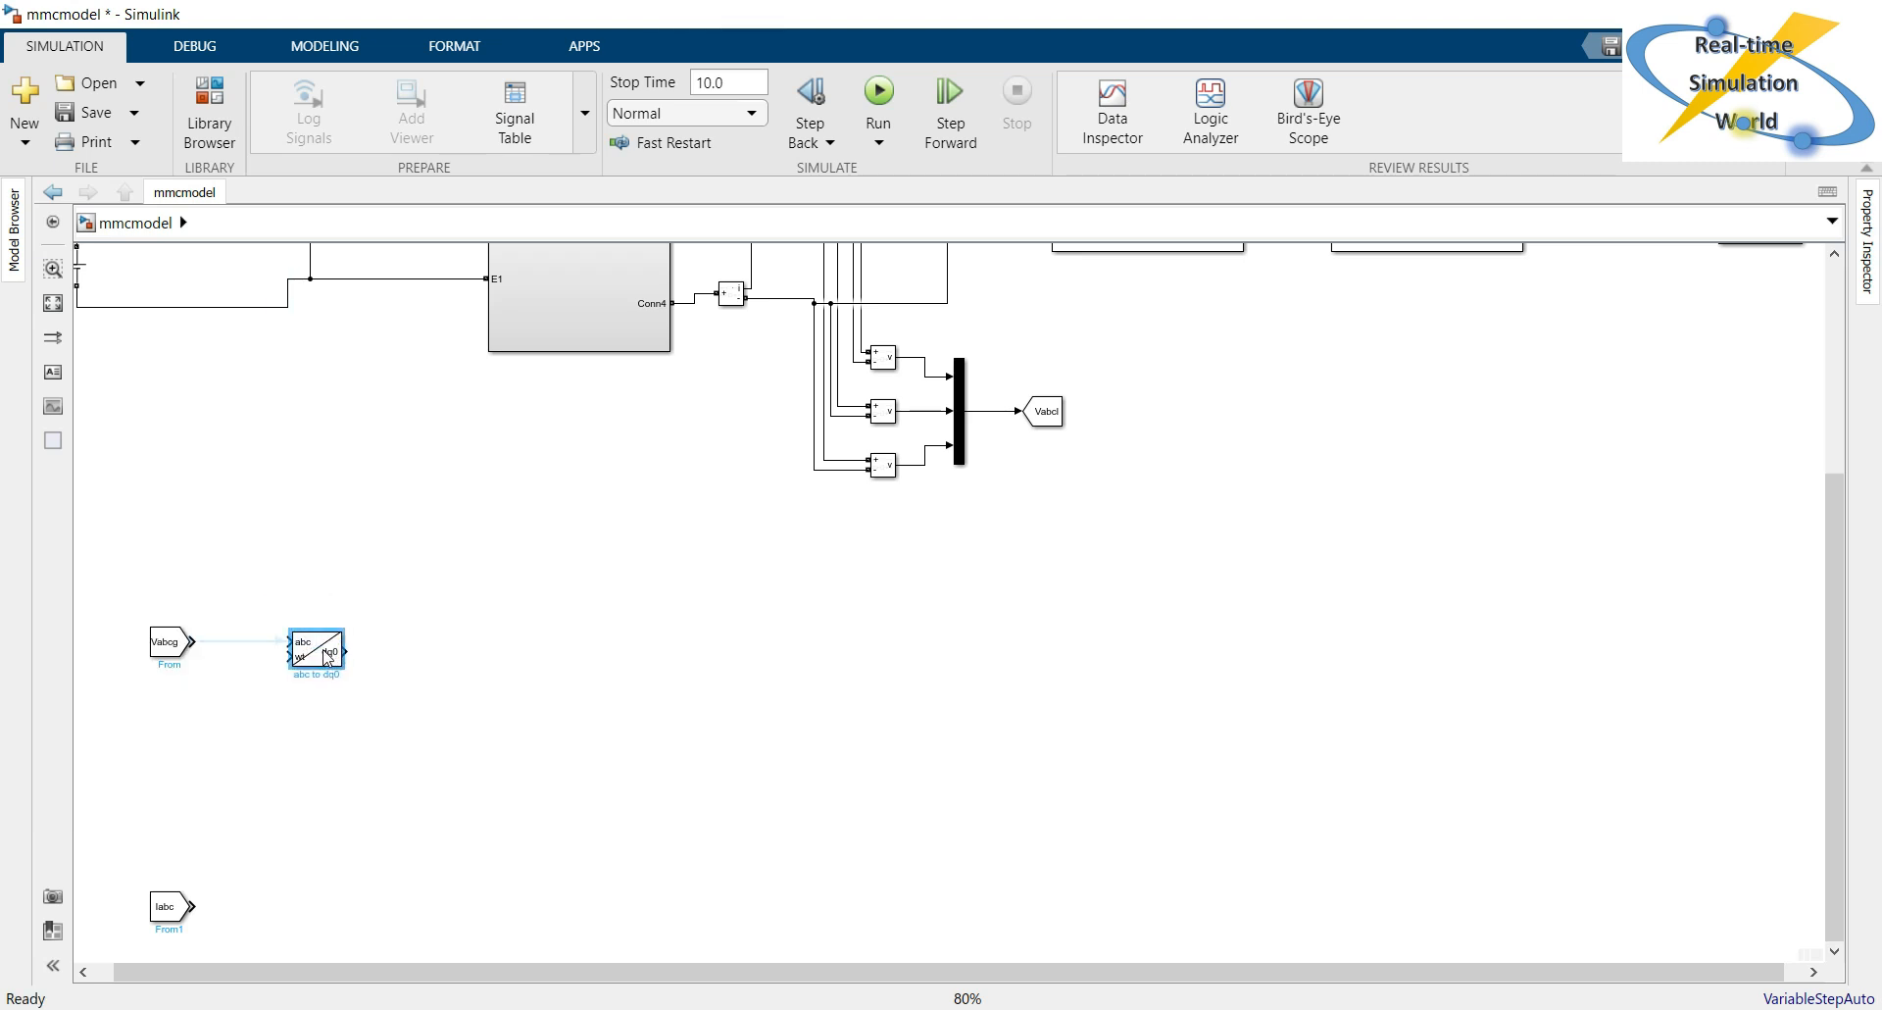
left_click(242, 646)
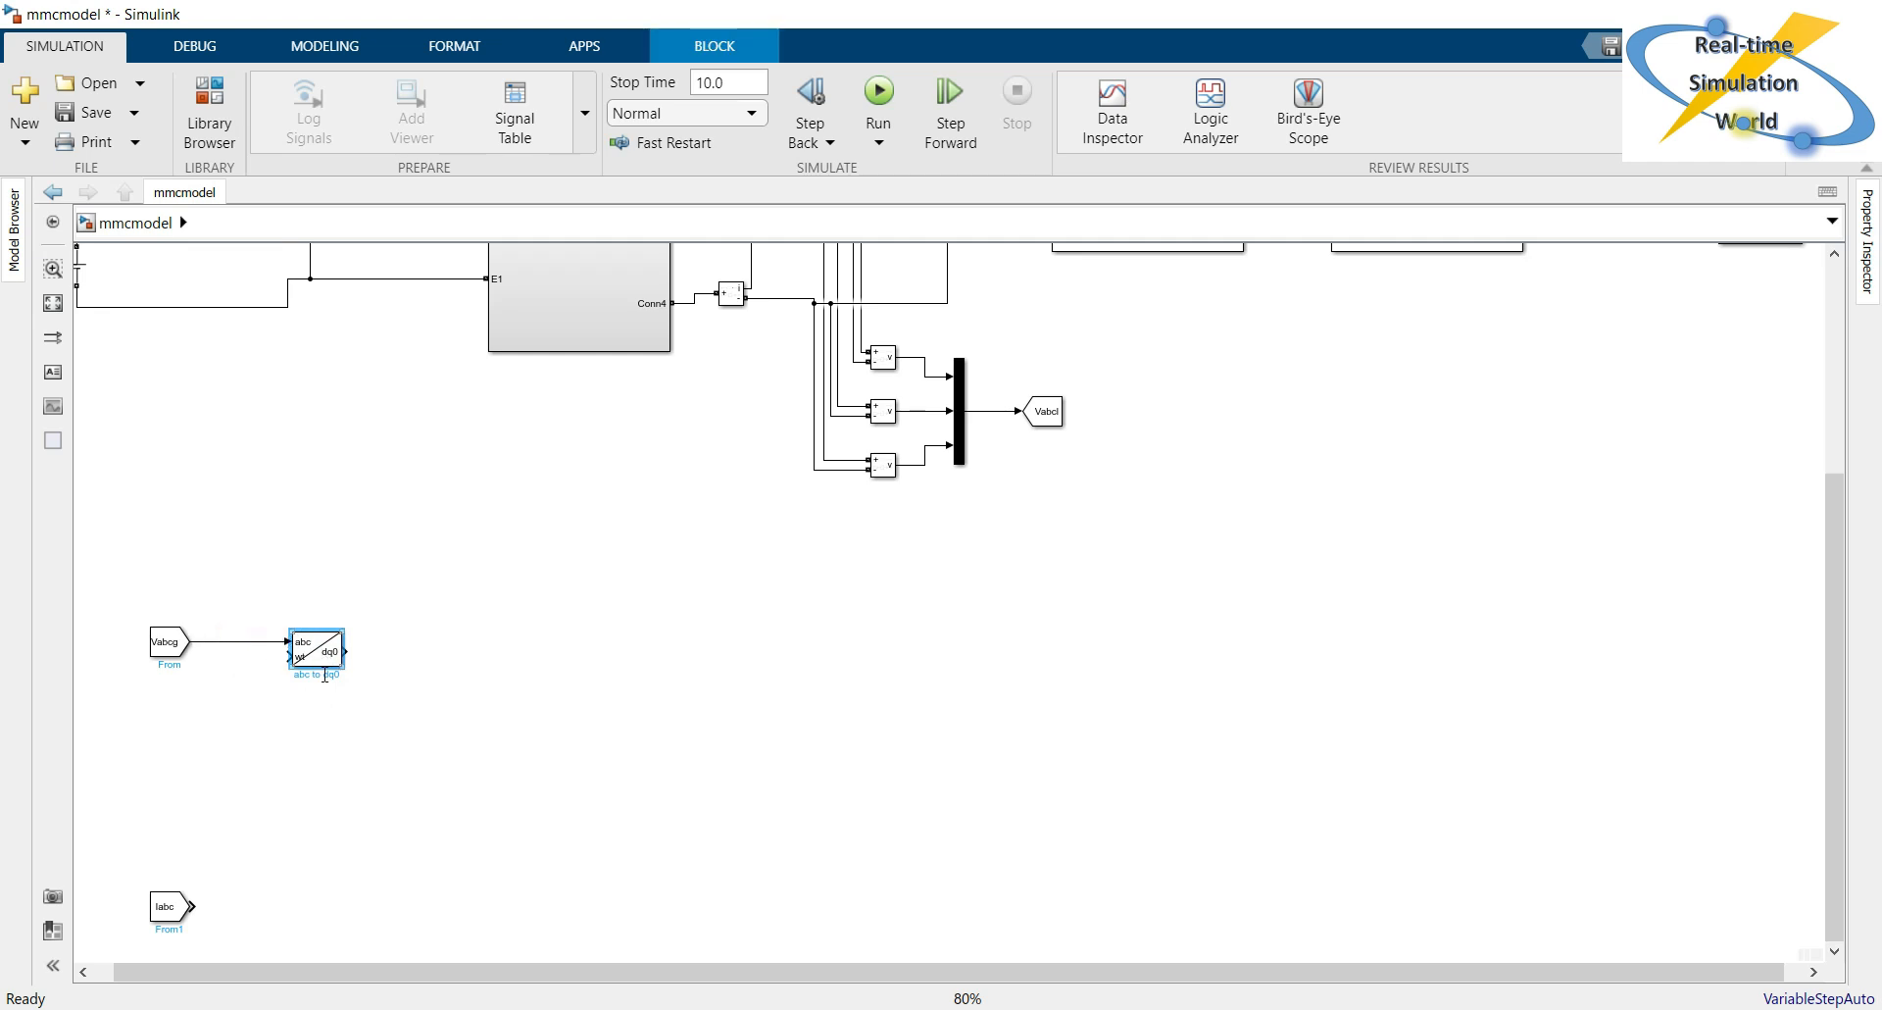
Copy the abc to dq0 block beside the Iabc From block and connect Iabc to its abc input.
left_click_drag(326, 663, 328, 919)
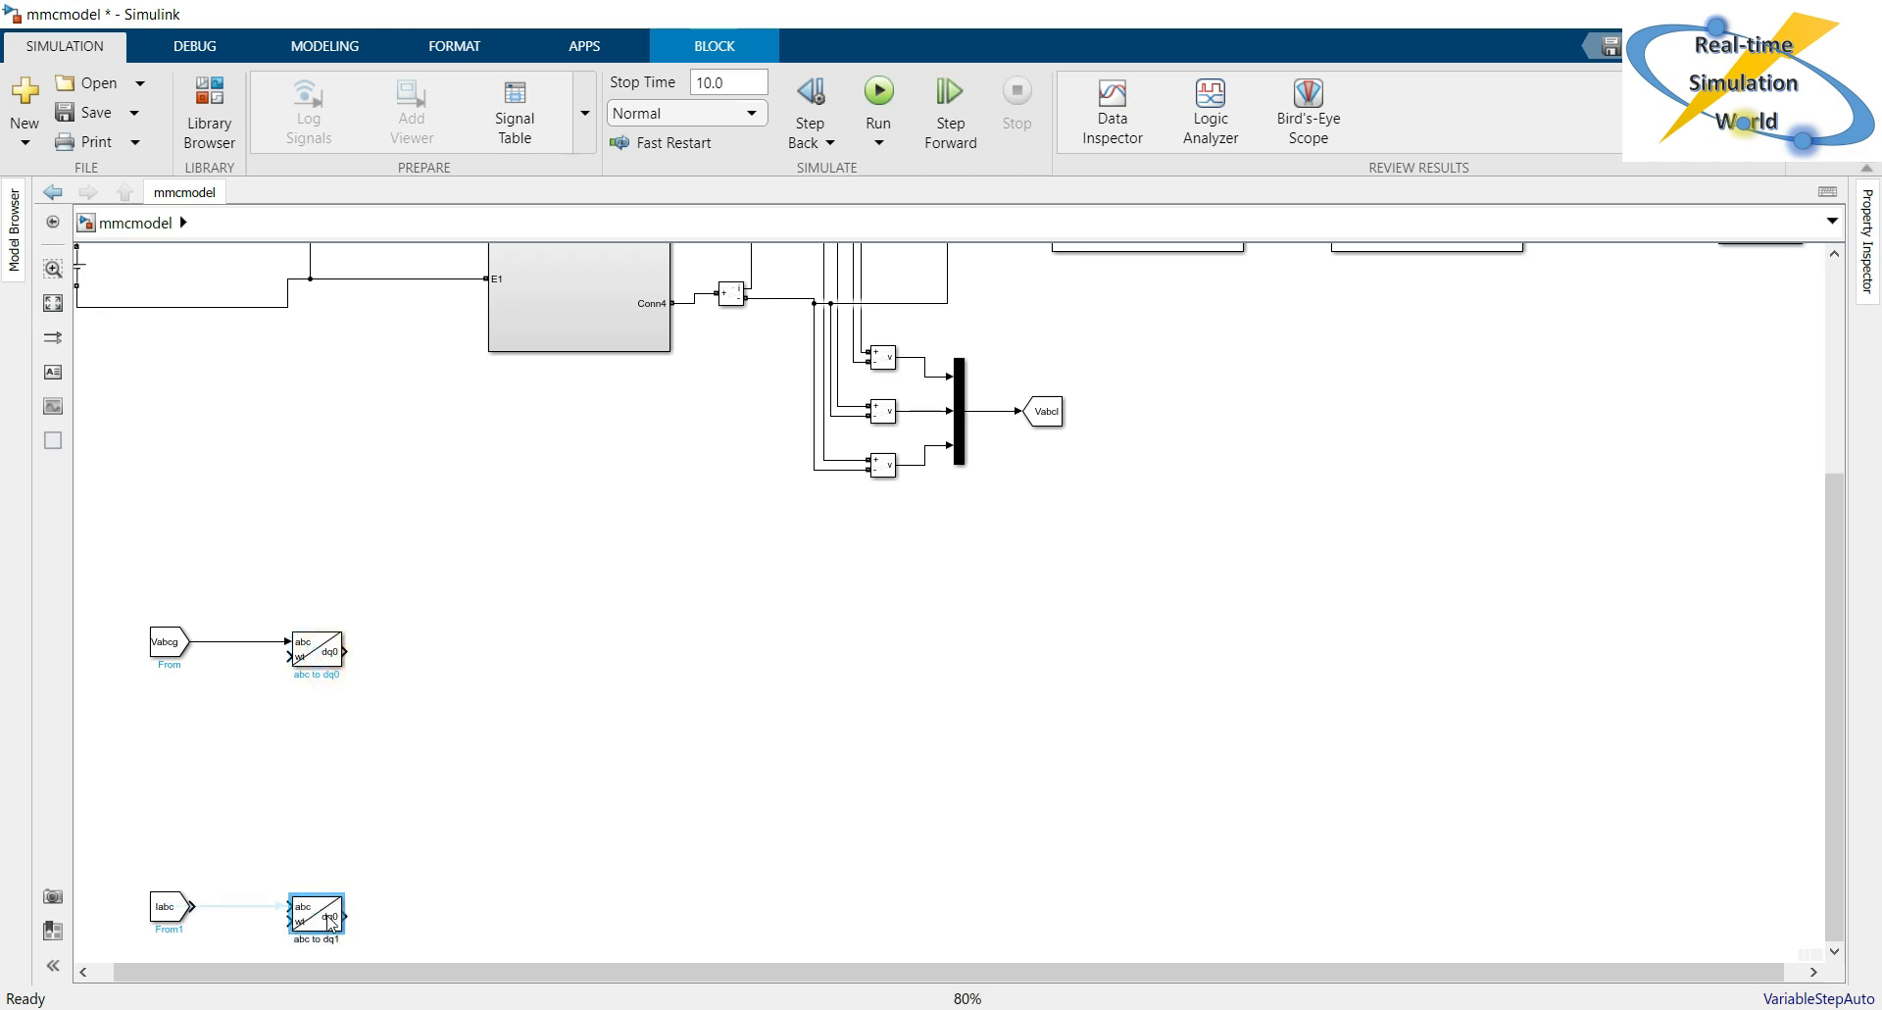
left_click(263, 908)
left_click(482, 772)
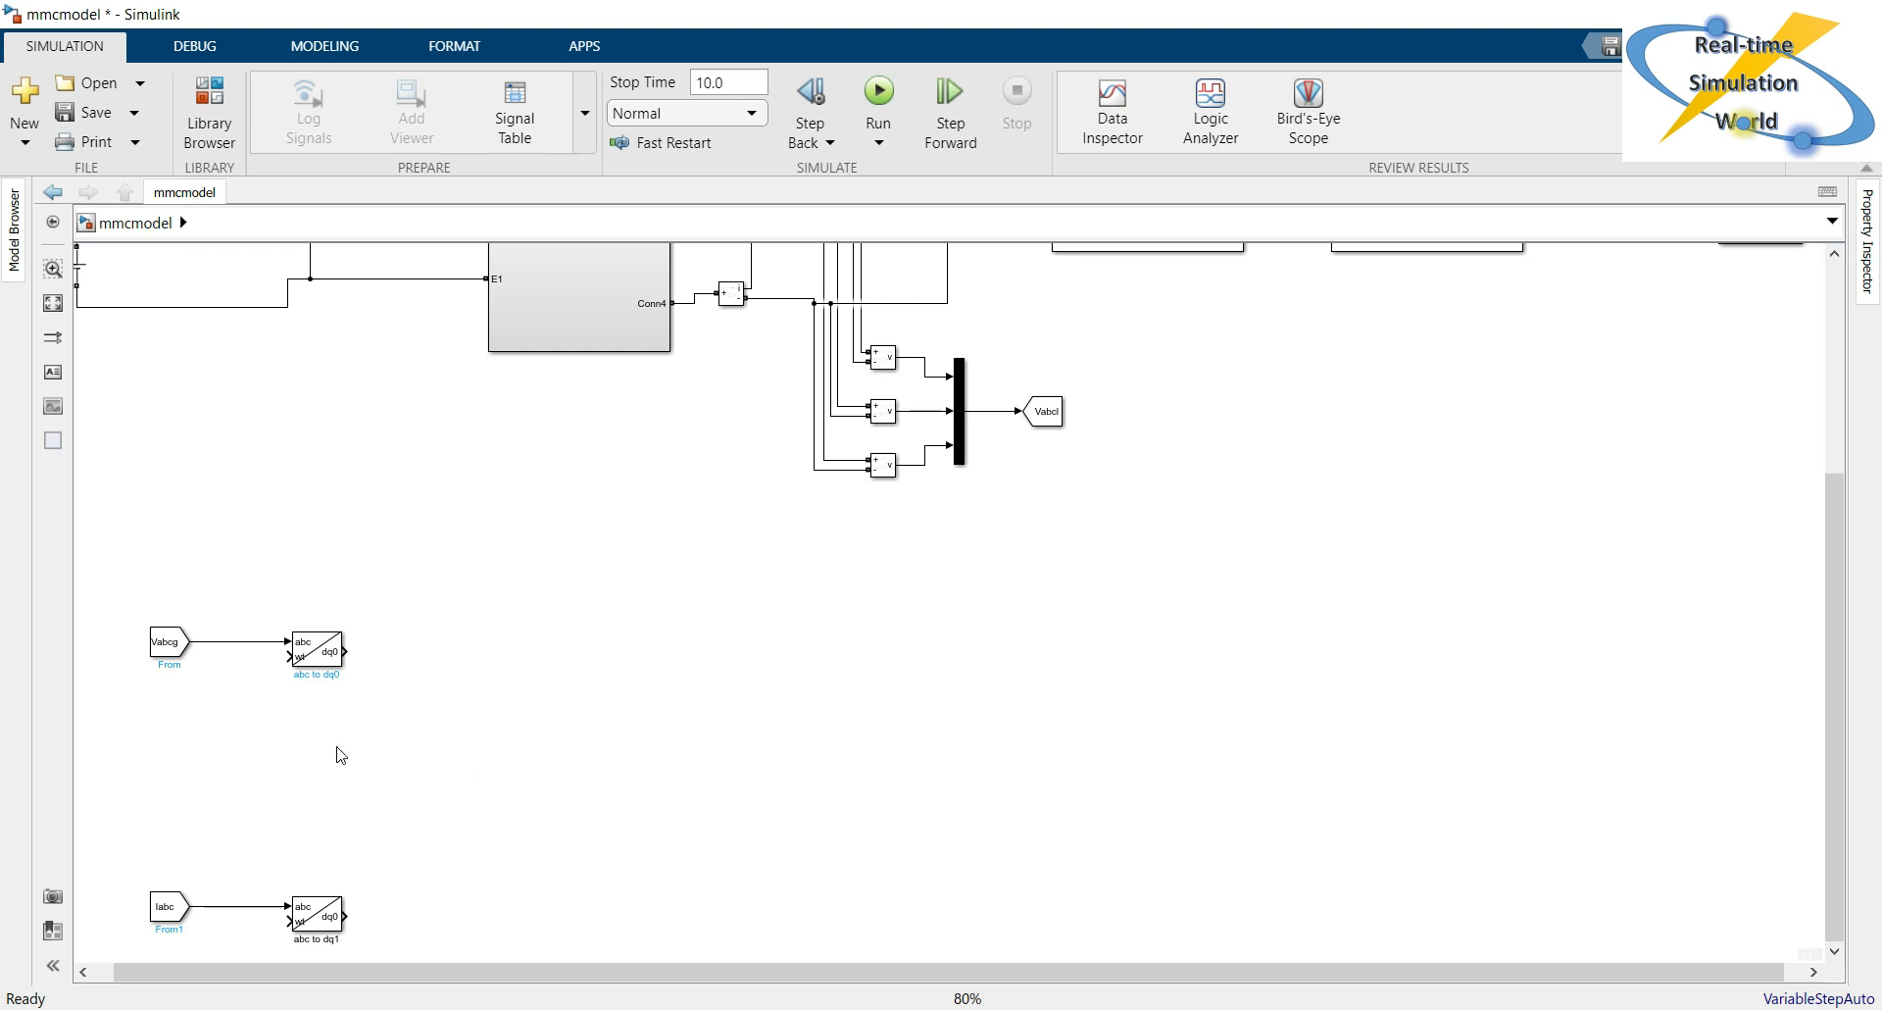
Add a Repeating Sequence block and place it between the Vabcg and Iabc transformation branches.
left_click(233, 774)
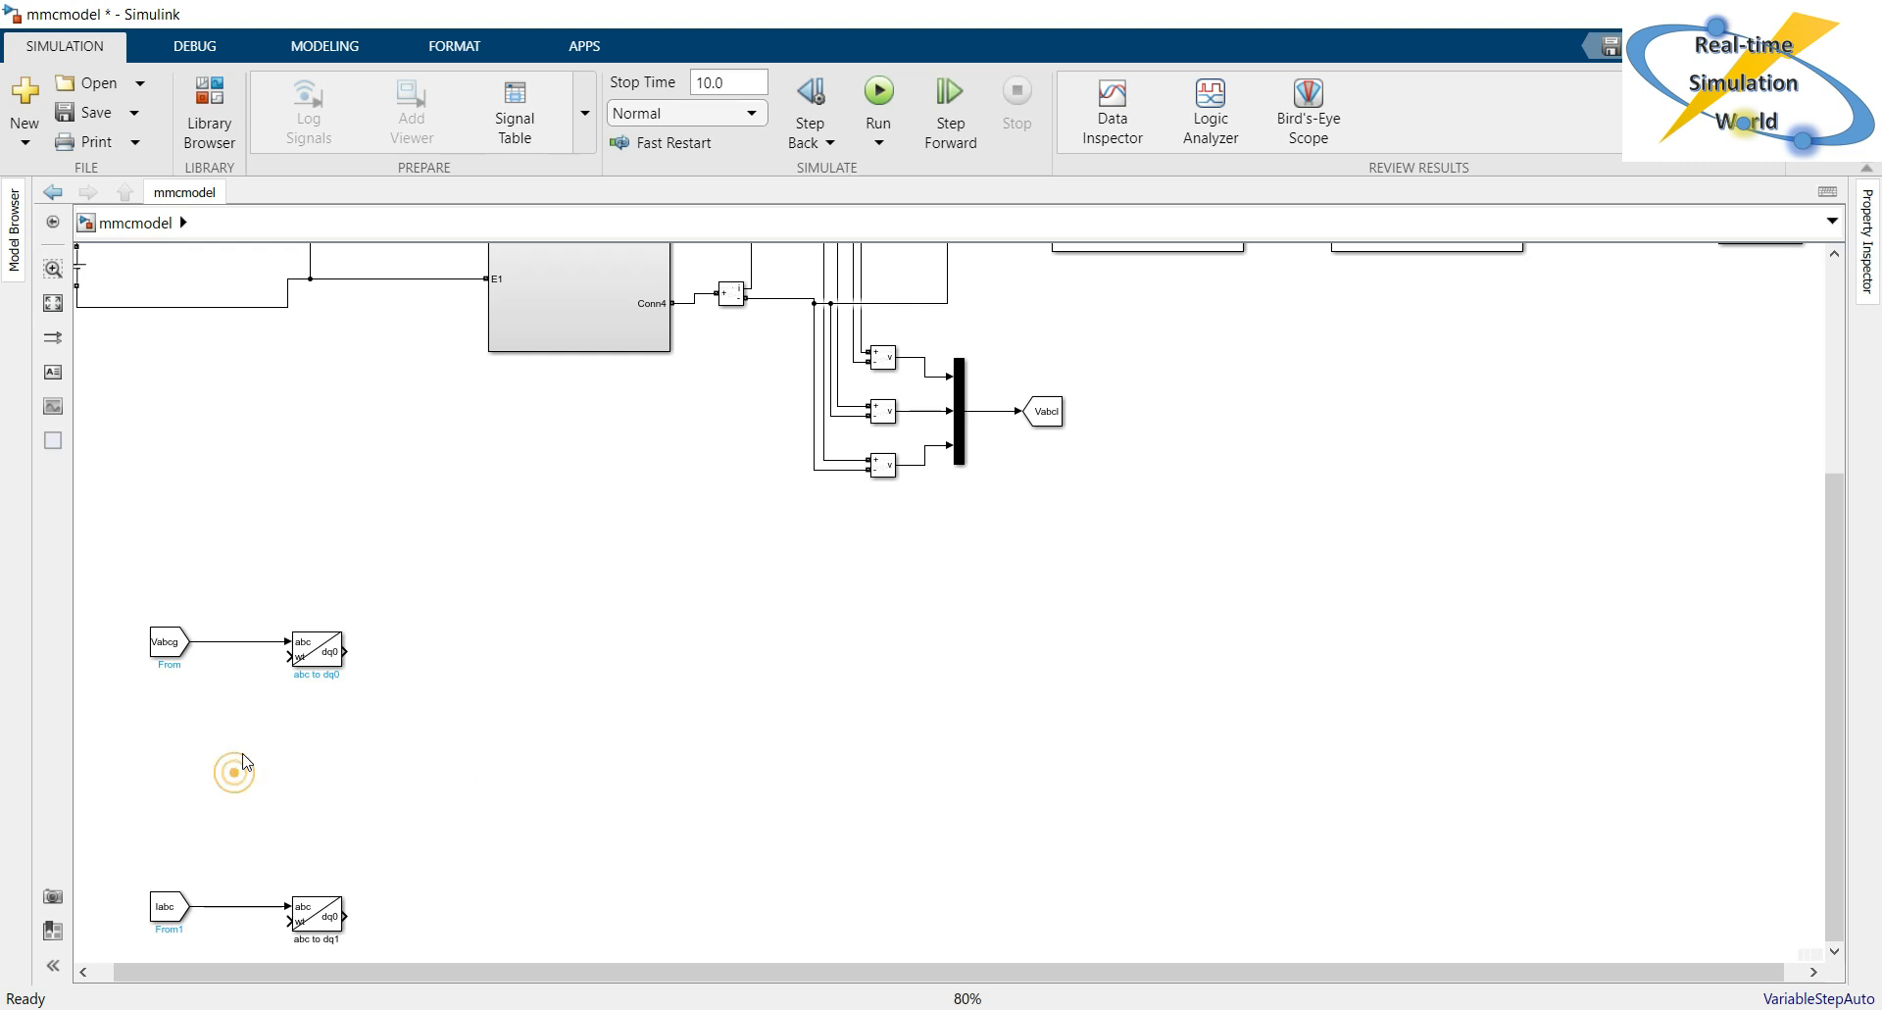
double_click(344, 492)
type("re")
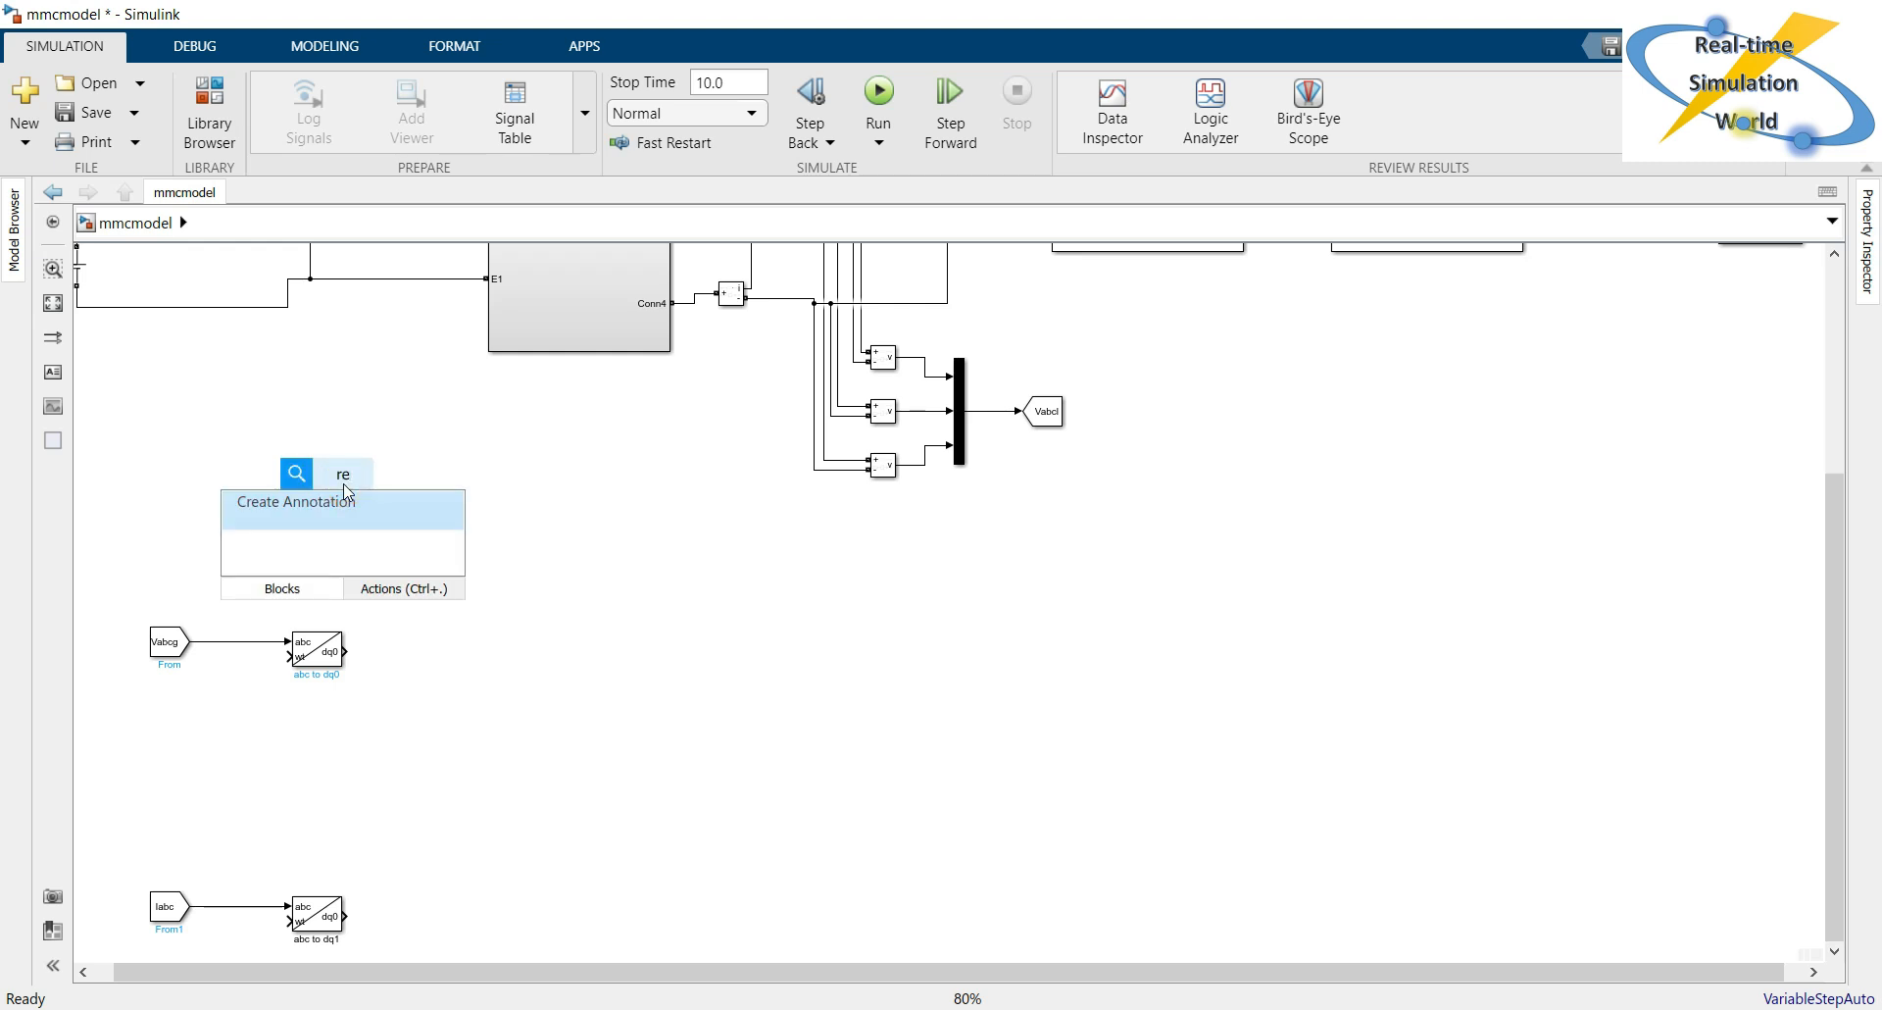
type("pea")
key("Return")
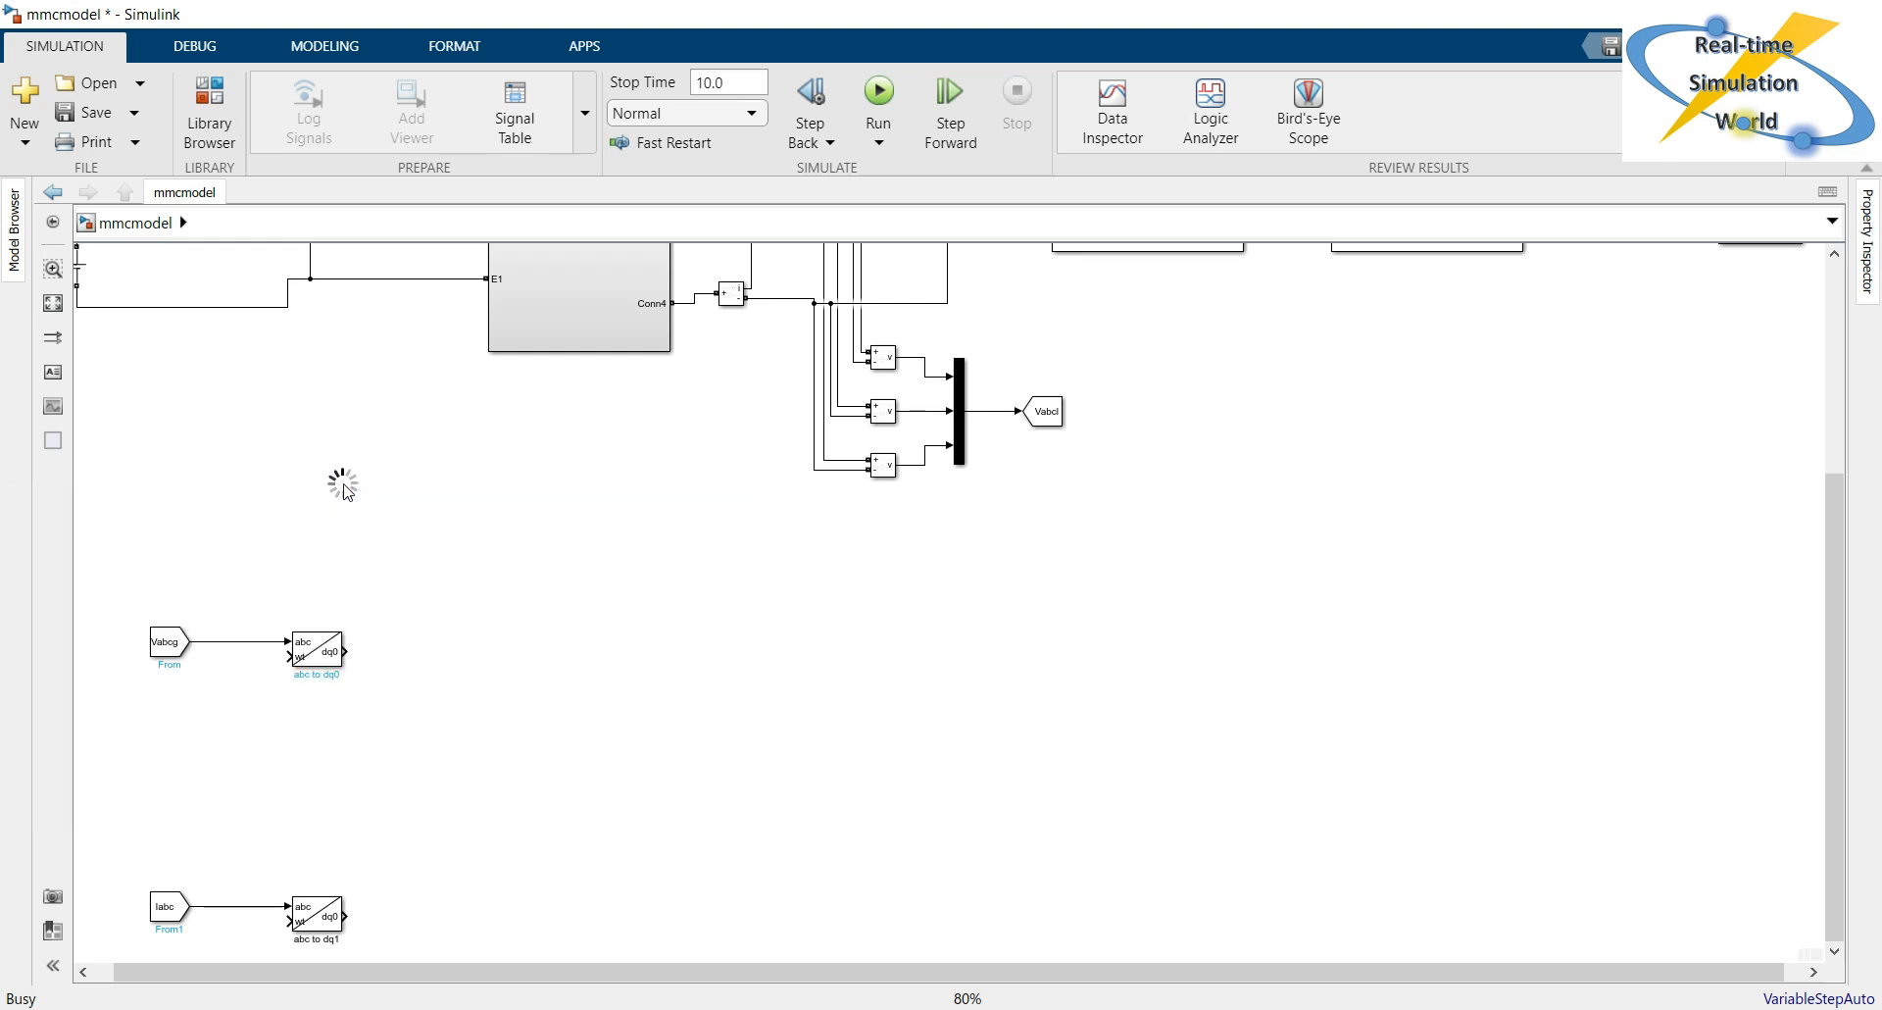
left_click_drag(342, 481, 218, 794)
left_click(300, 796)
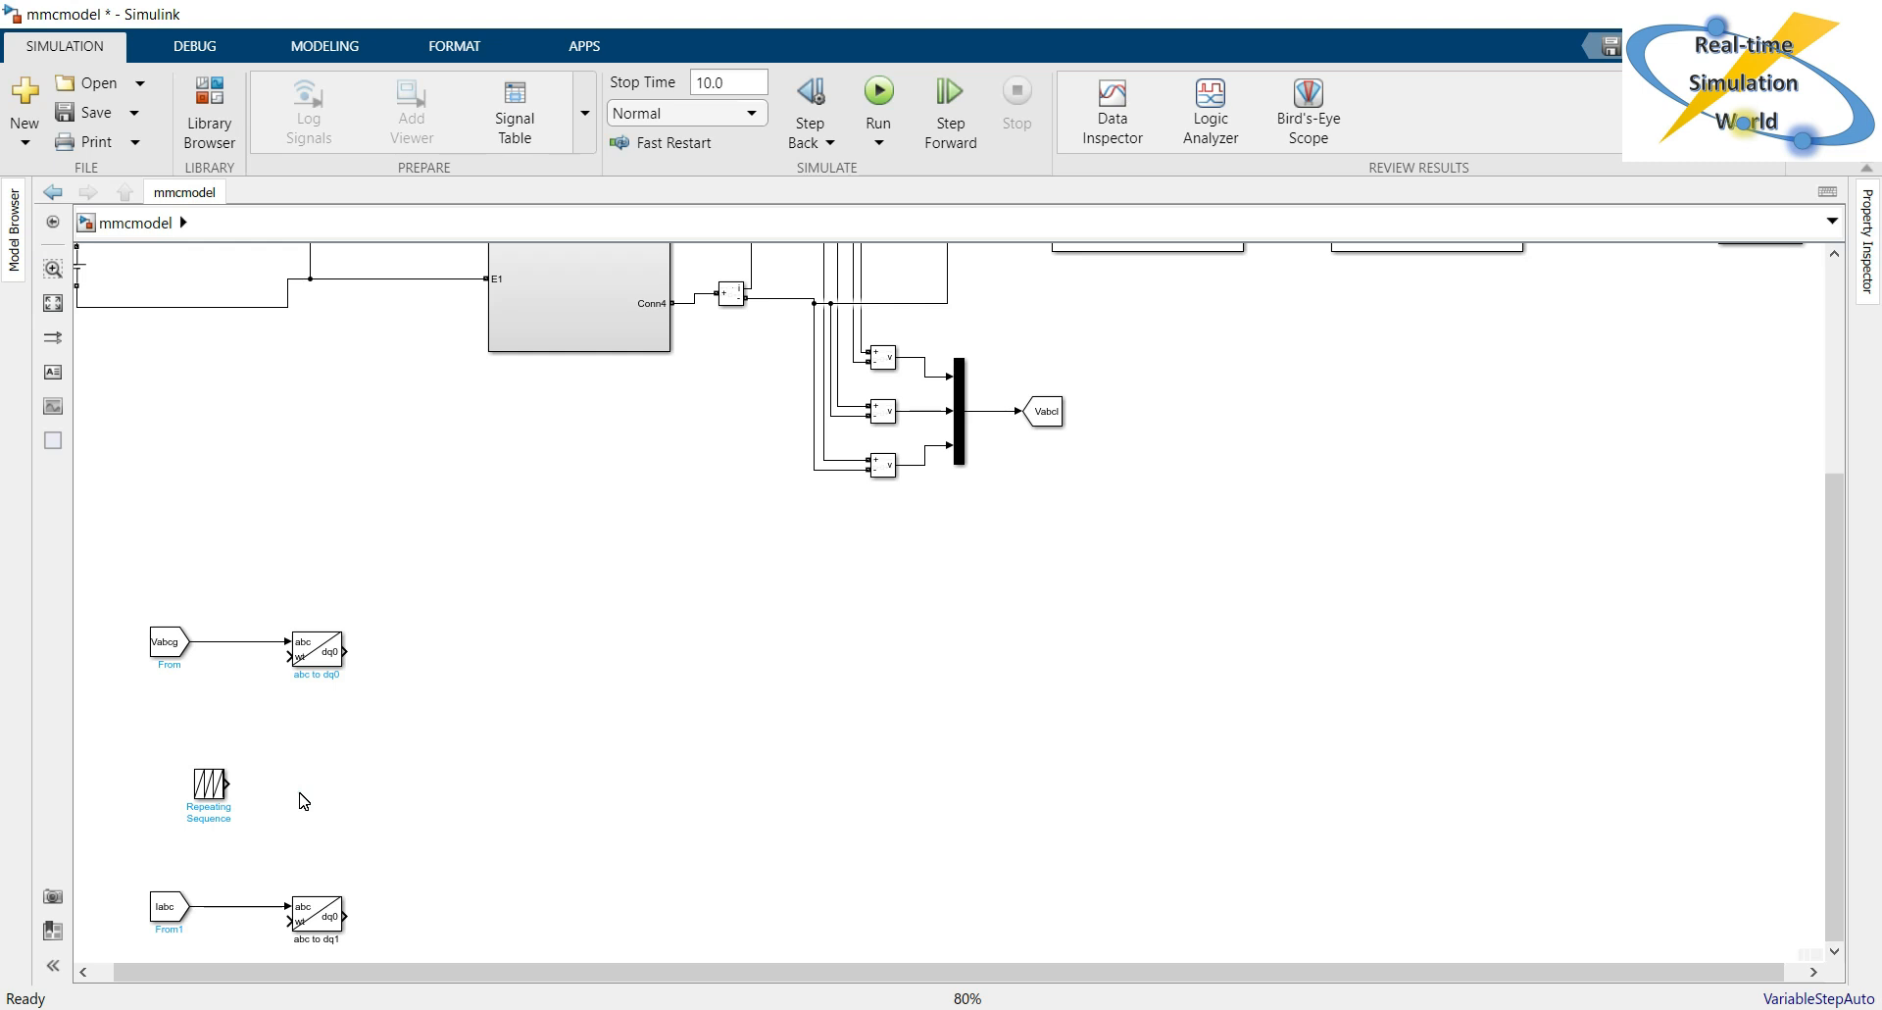
Set the Repeating Sequence block's time values to [0 1/50].
double_click(213, 786)
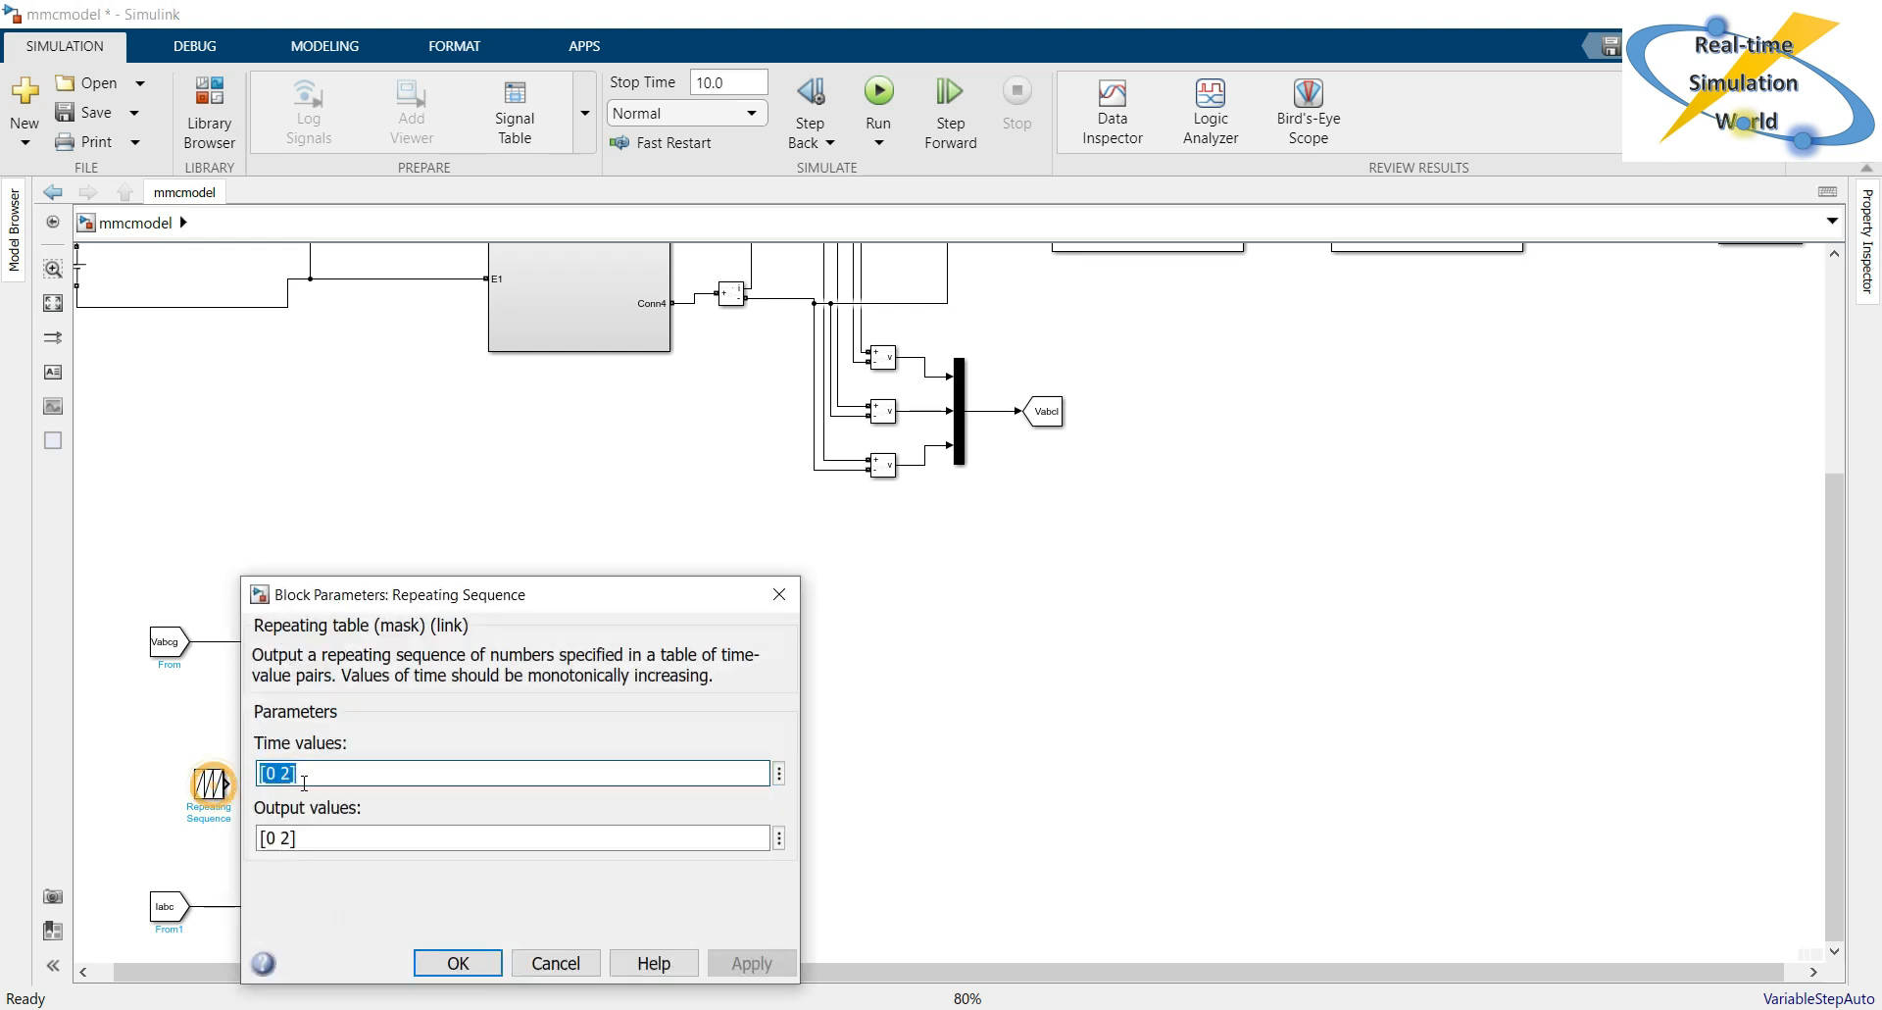
left_click(345, 778)
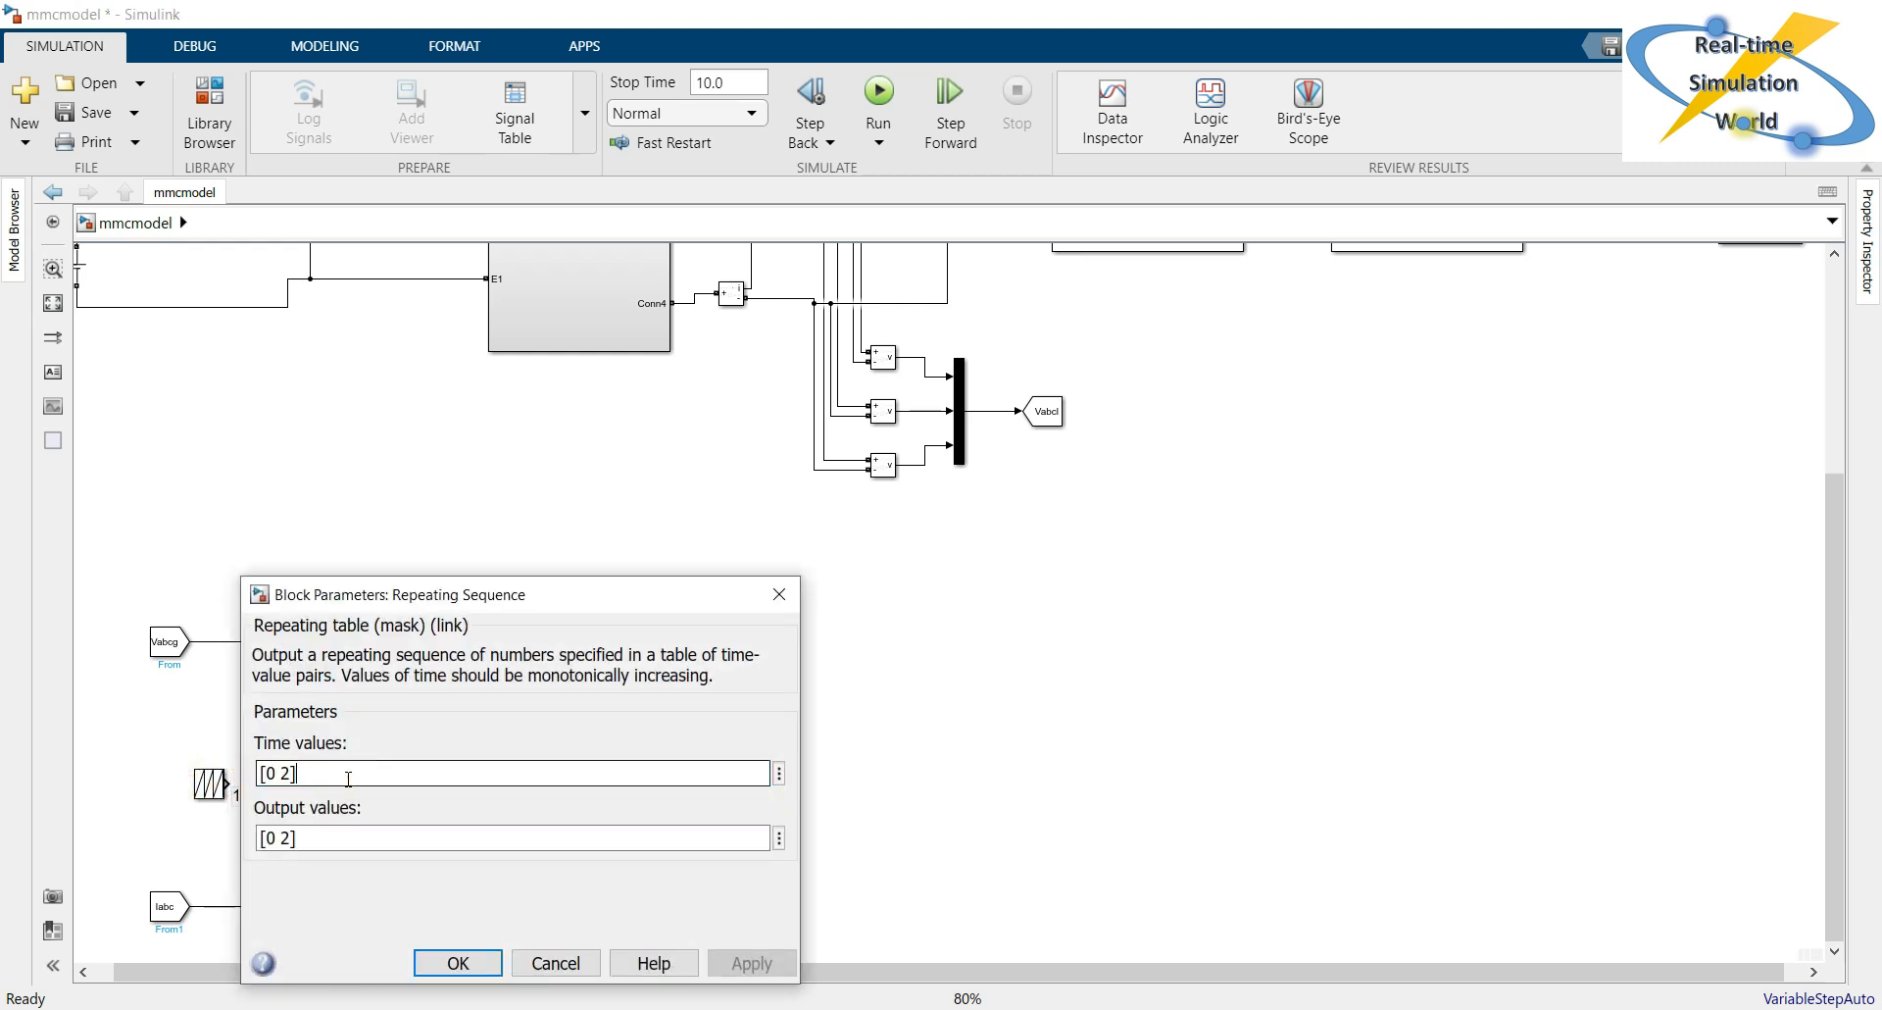
key("Left")
key("BackSpace")
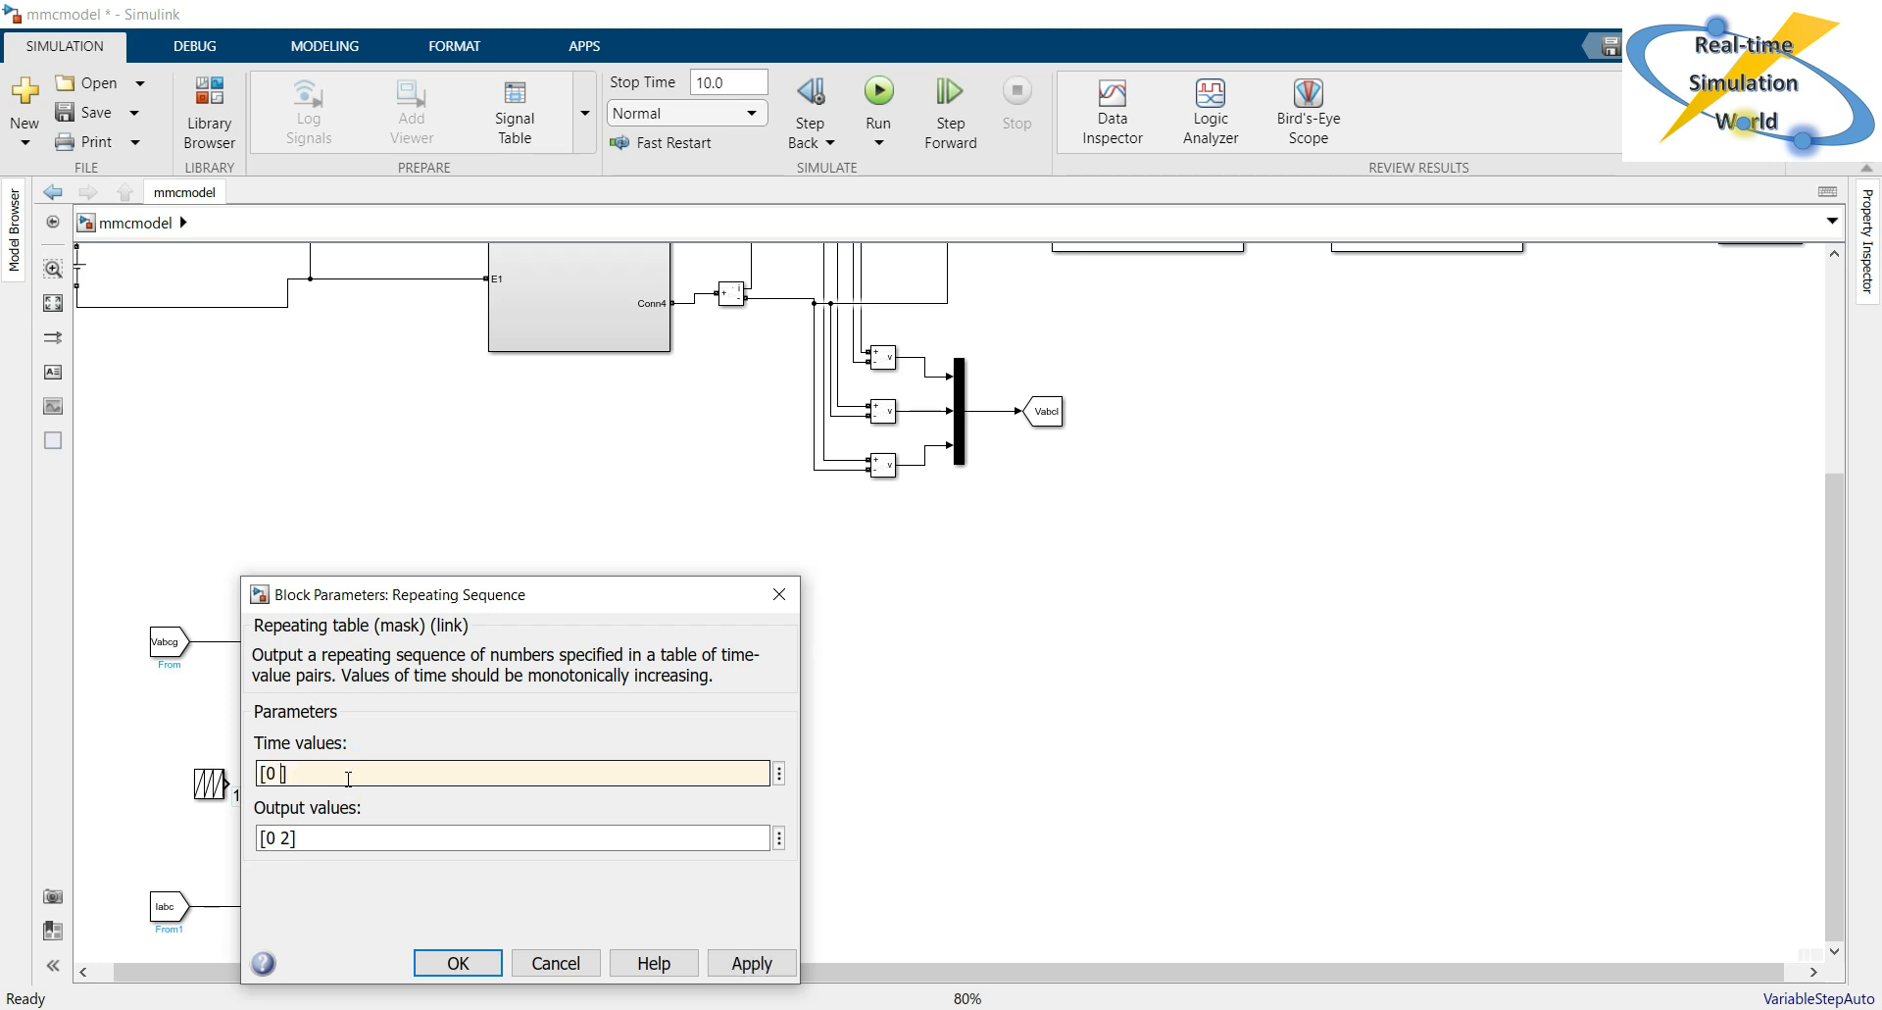
type("1/50")
Set the Repeating Sequence block's output values to [0 2*pi] and apply the parameters.
left_click(319, 836)
triple_click(319, 836)
left_click(318, 836)
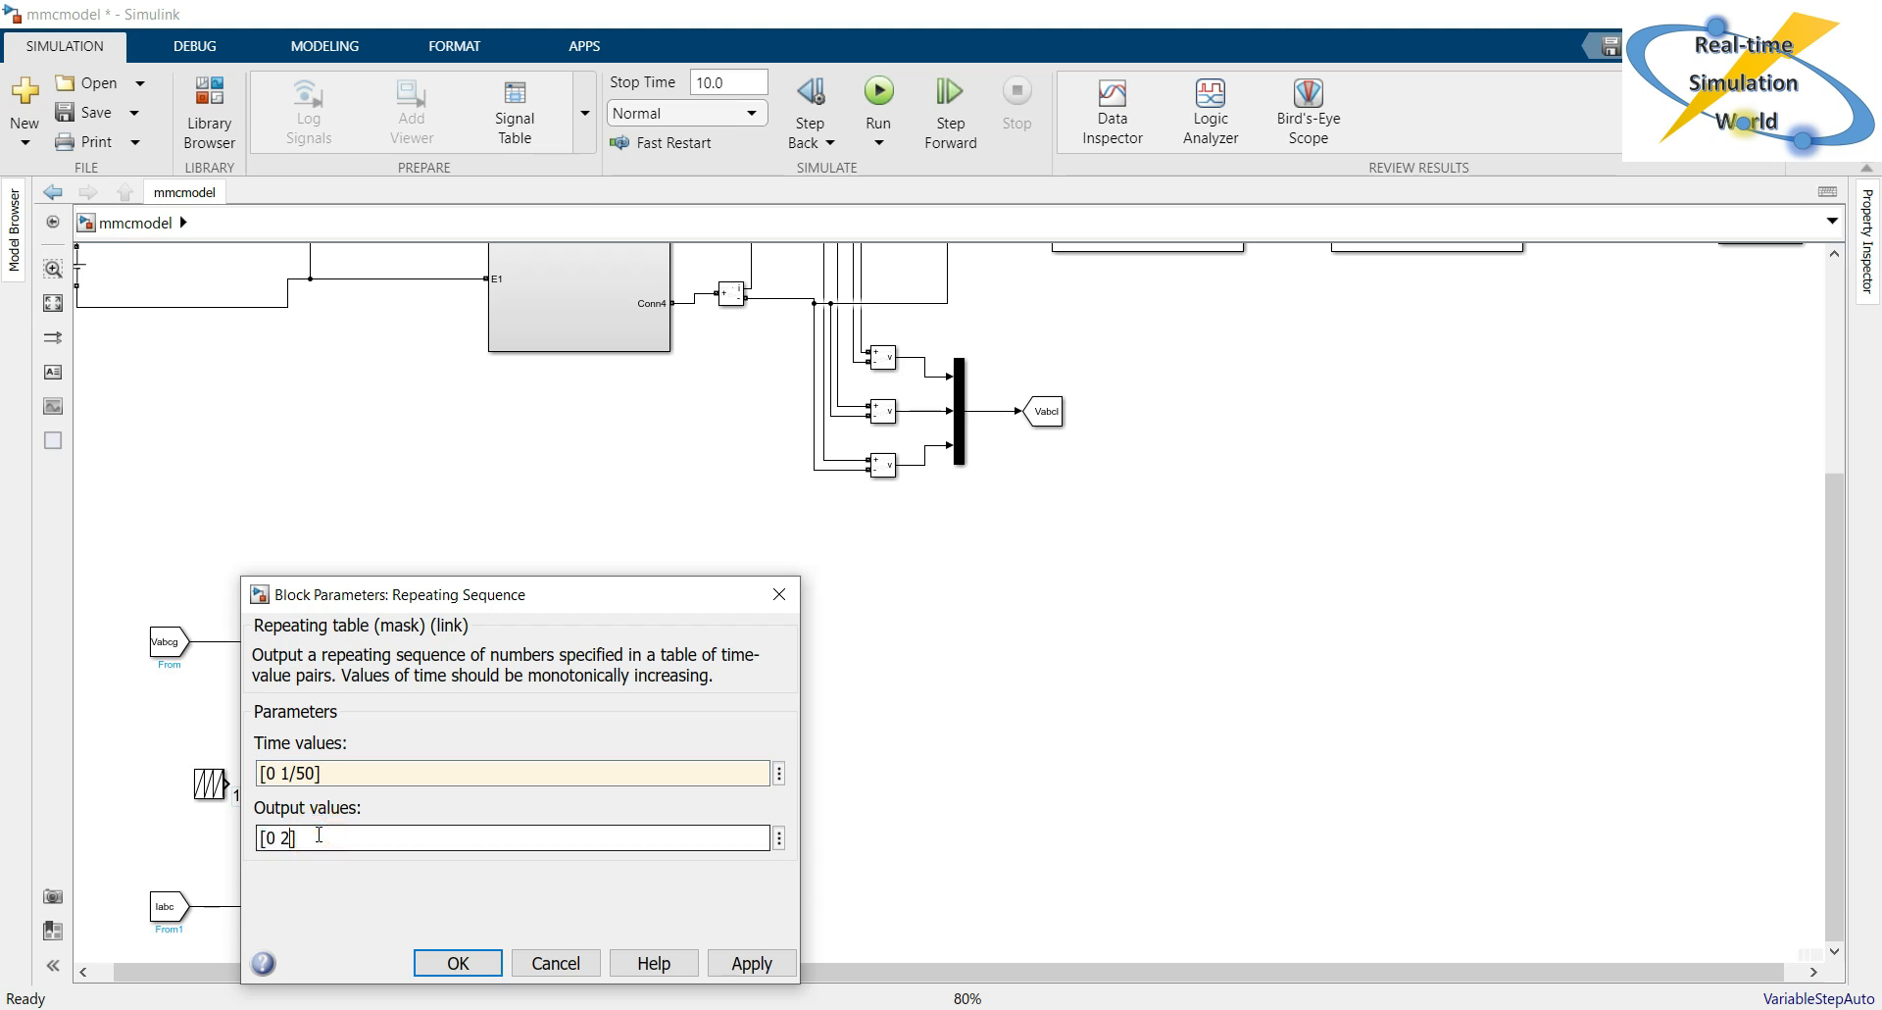
key("BackSpace")
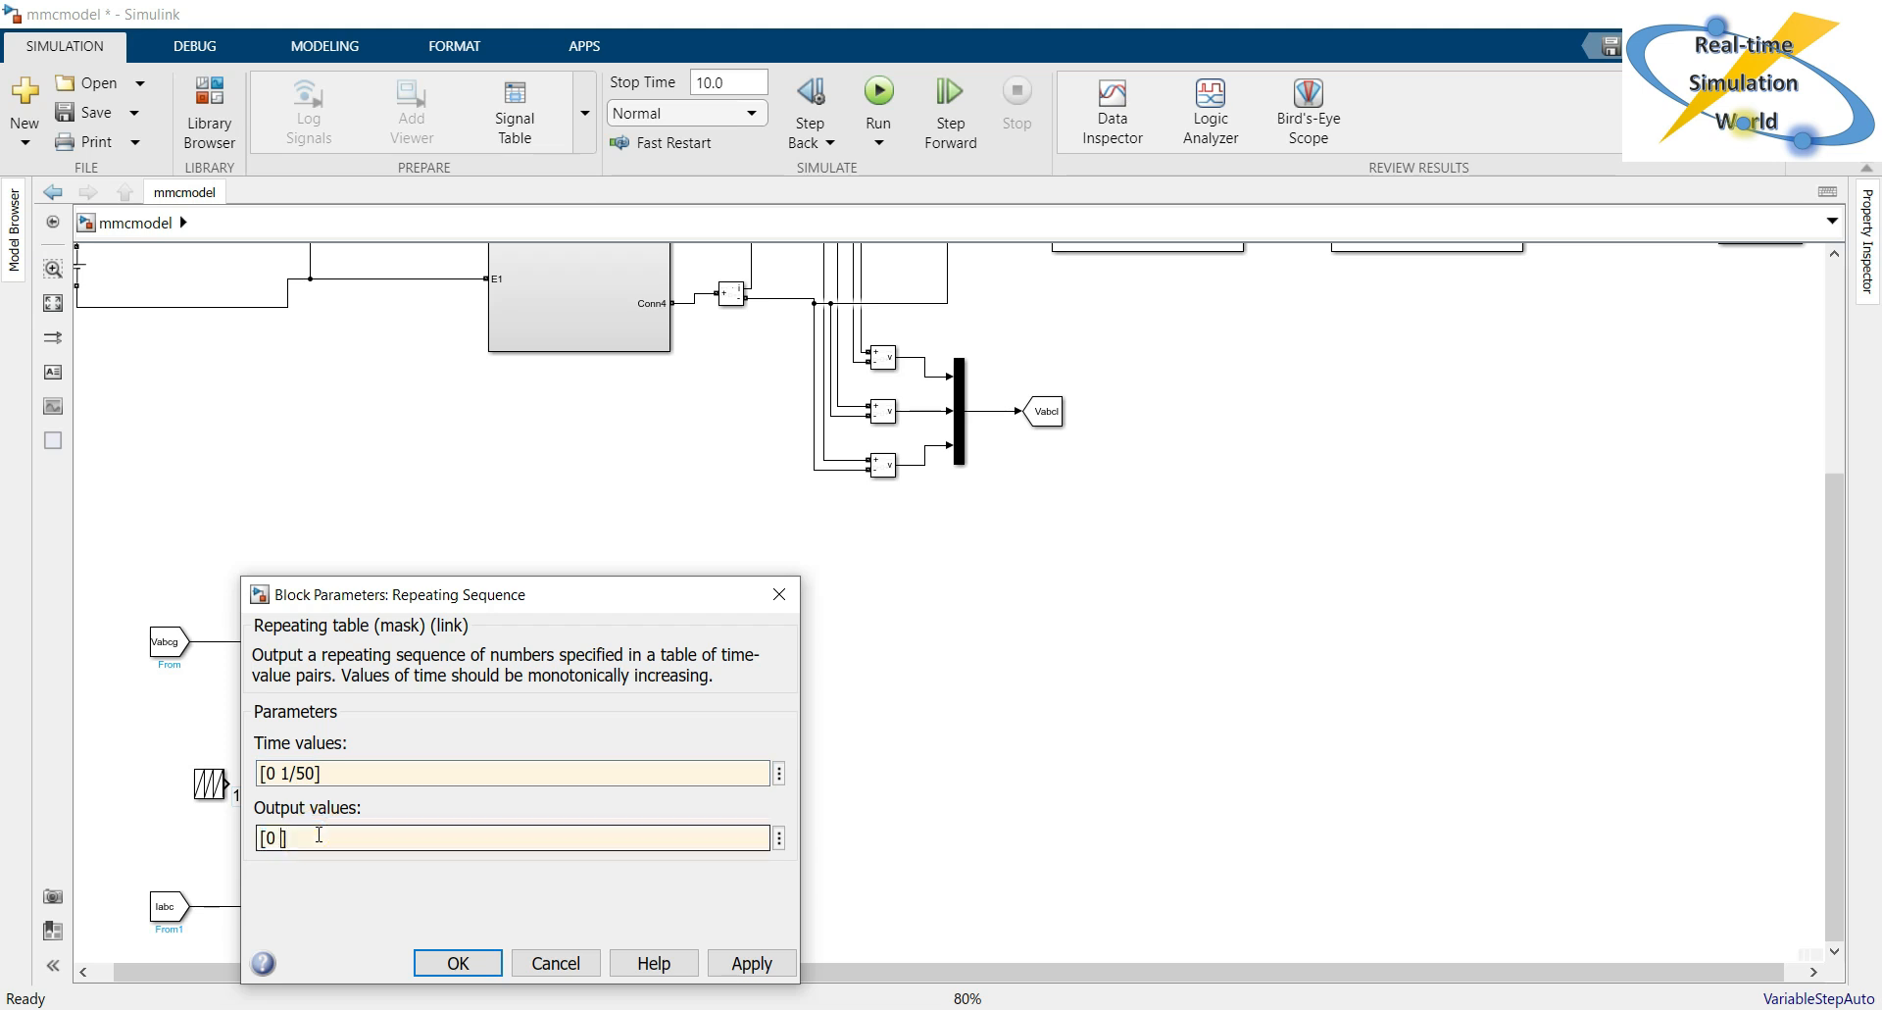
type("2*pi")
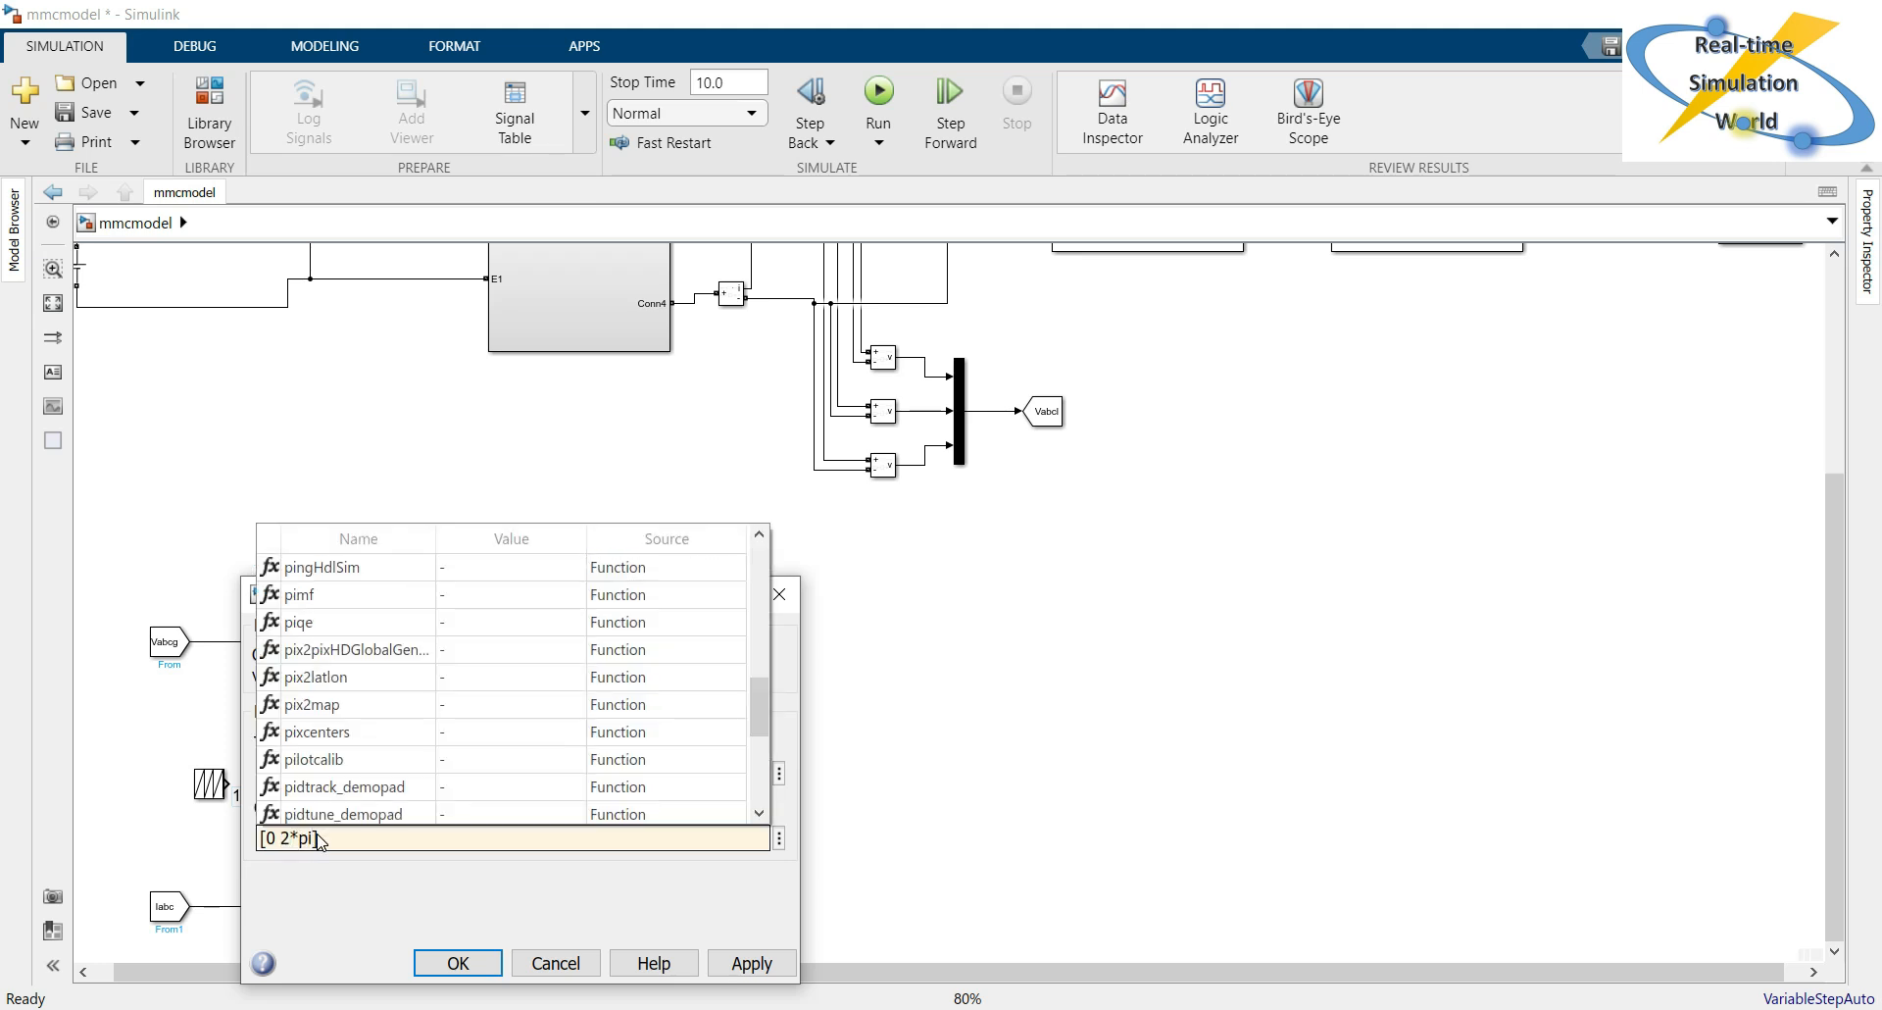
left_click(345, 883)
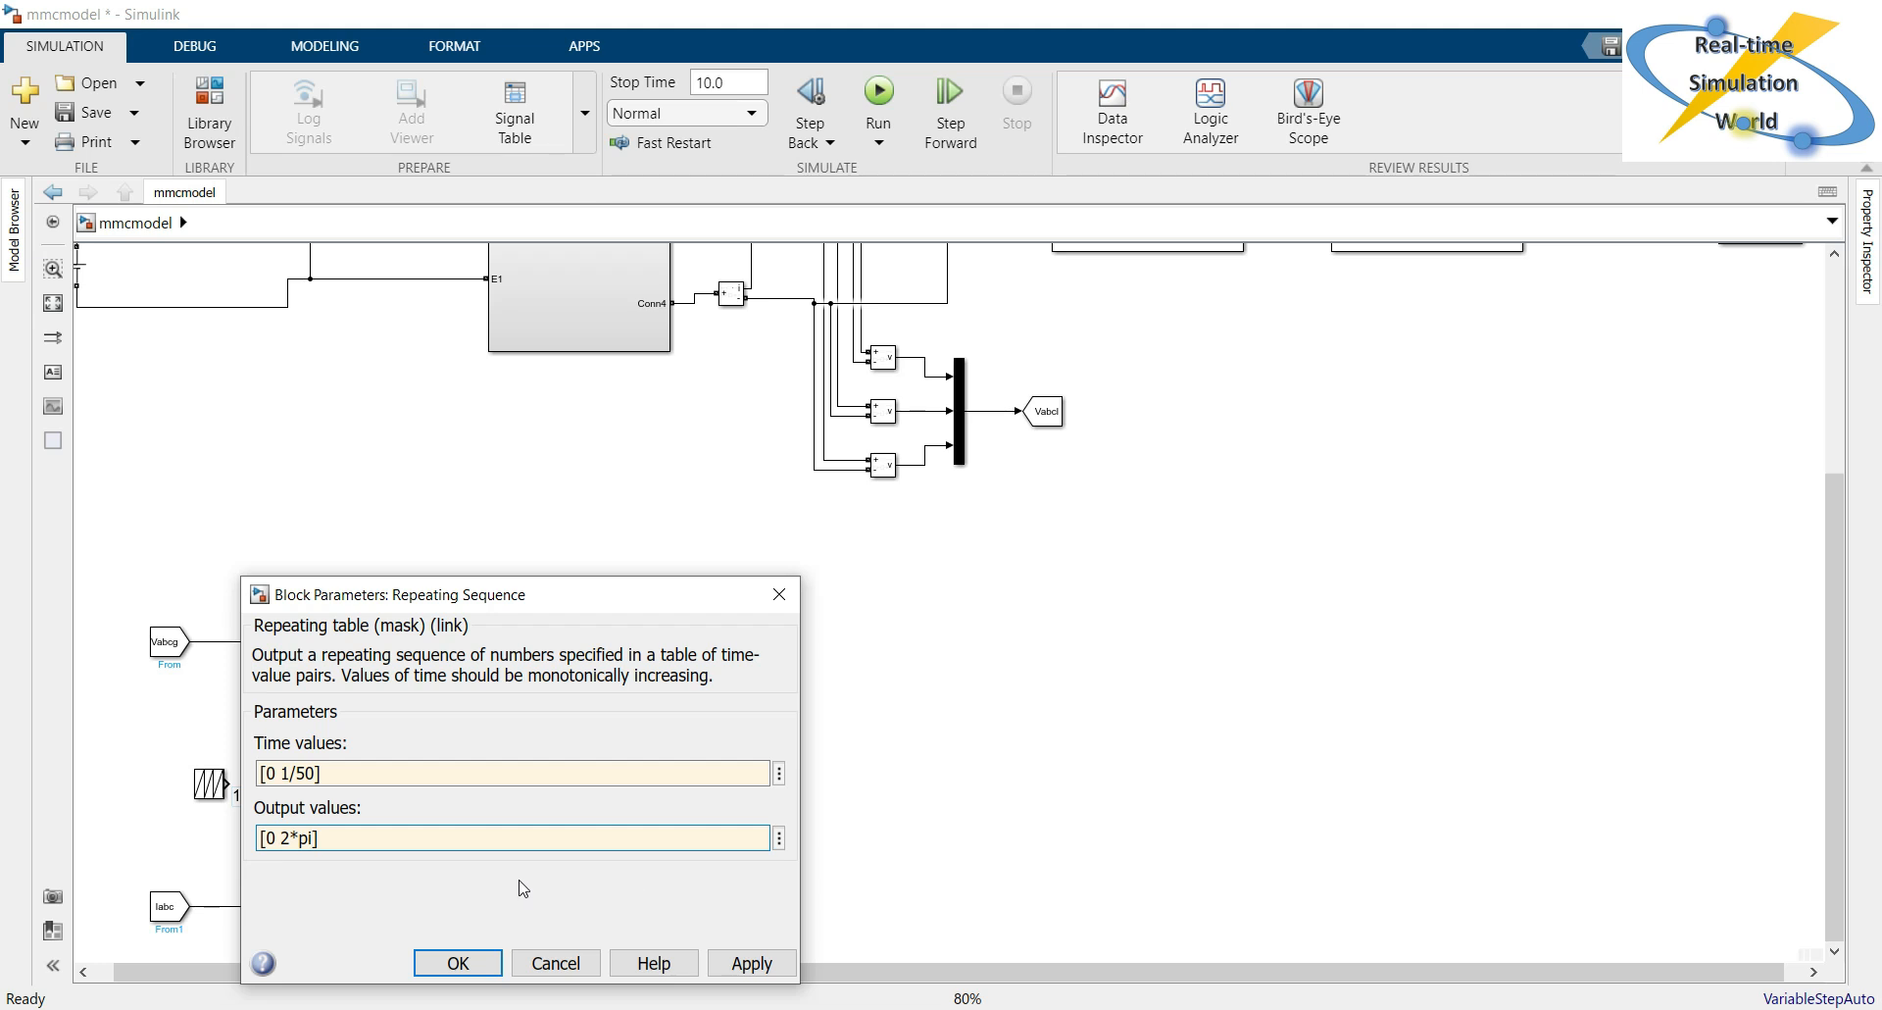
left_click(768, 971)
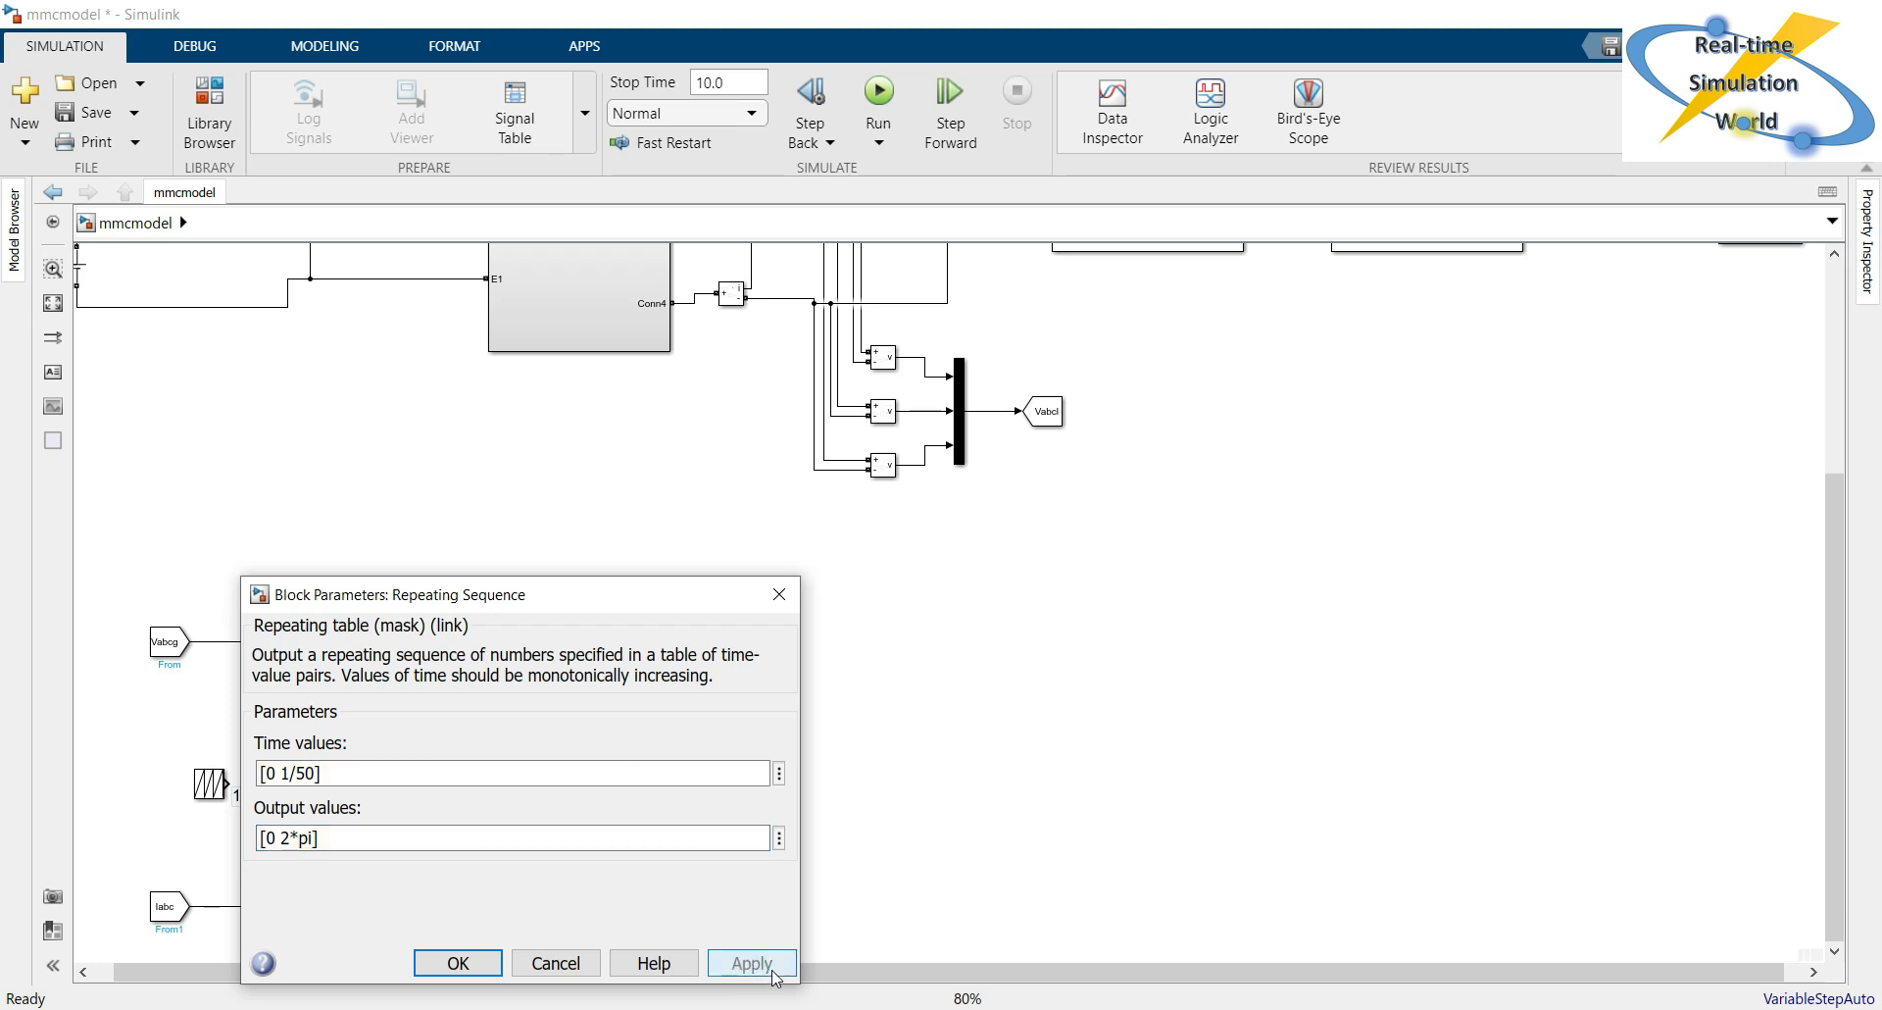
left_click(433, 962)
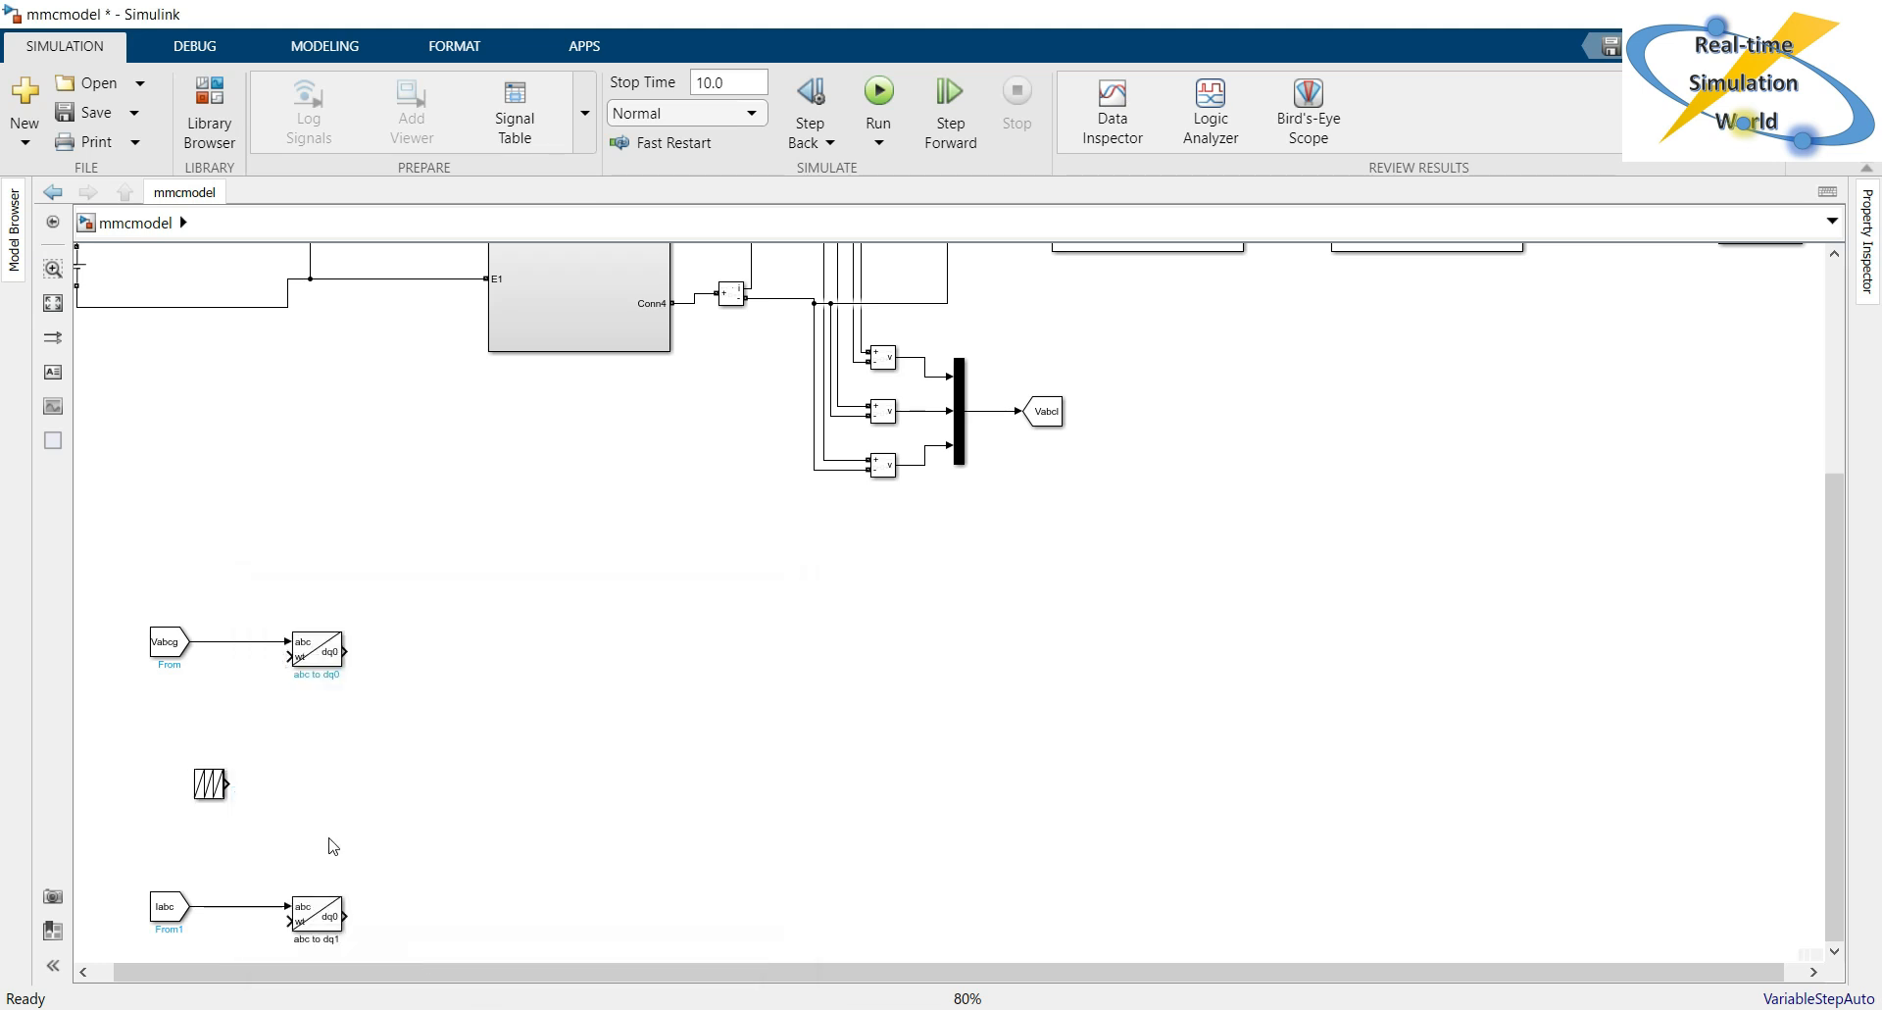
Connect the Repeating Sequence output to the wt inputs of both abc to dq0 blocks.
left_click(317, 823)
left_click_drag(286, 656, 227, 784)
left_click_drag(288, 921, 259, 782)
left_click(488, 766)
left_click(468, 707)
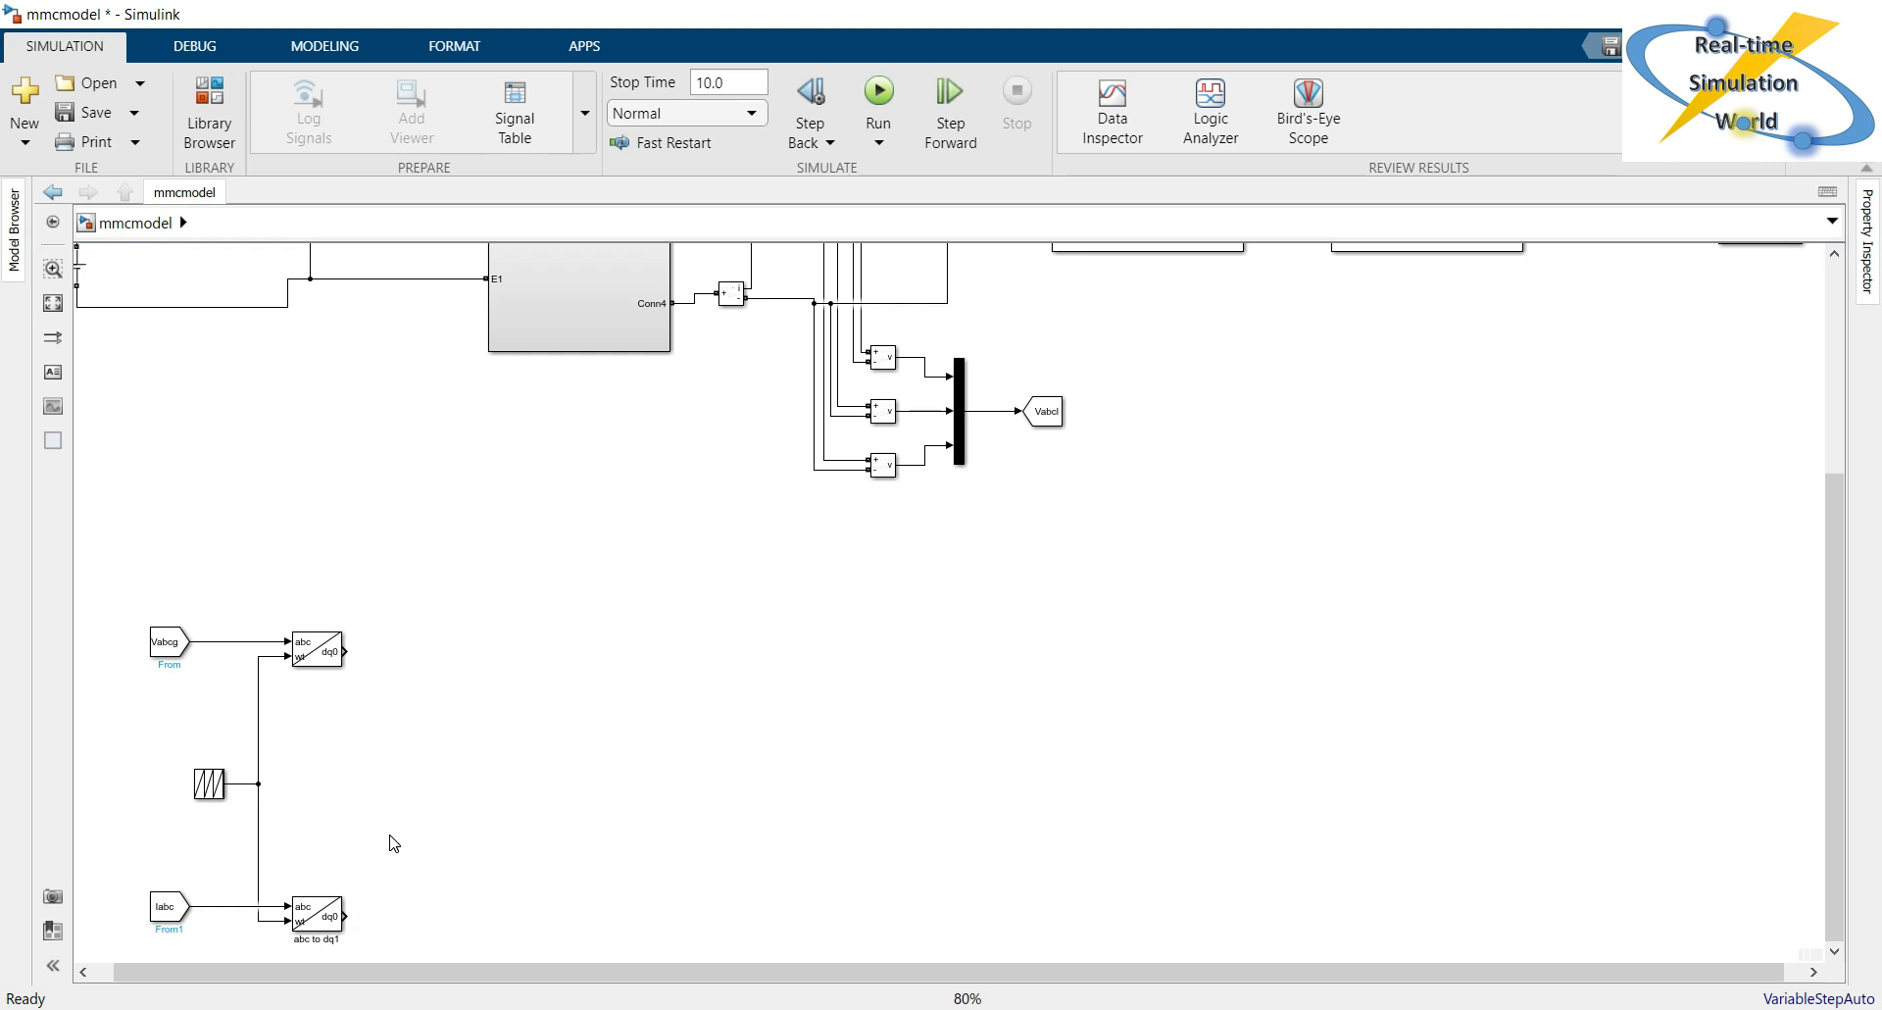
Add a Demux block and place it beside the abc to dq0 block of the Vabcg branch.
left_click(395, 691)
type("d")
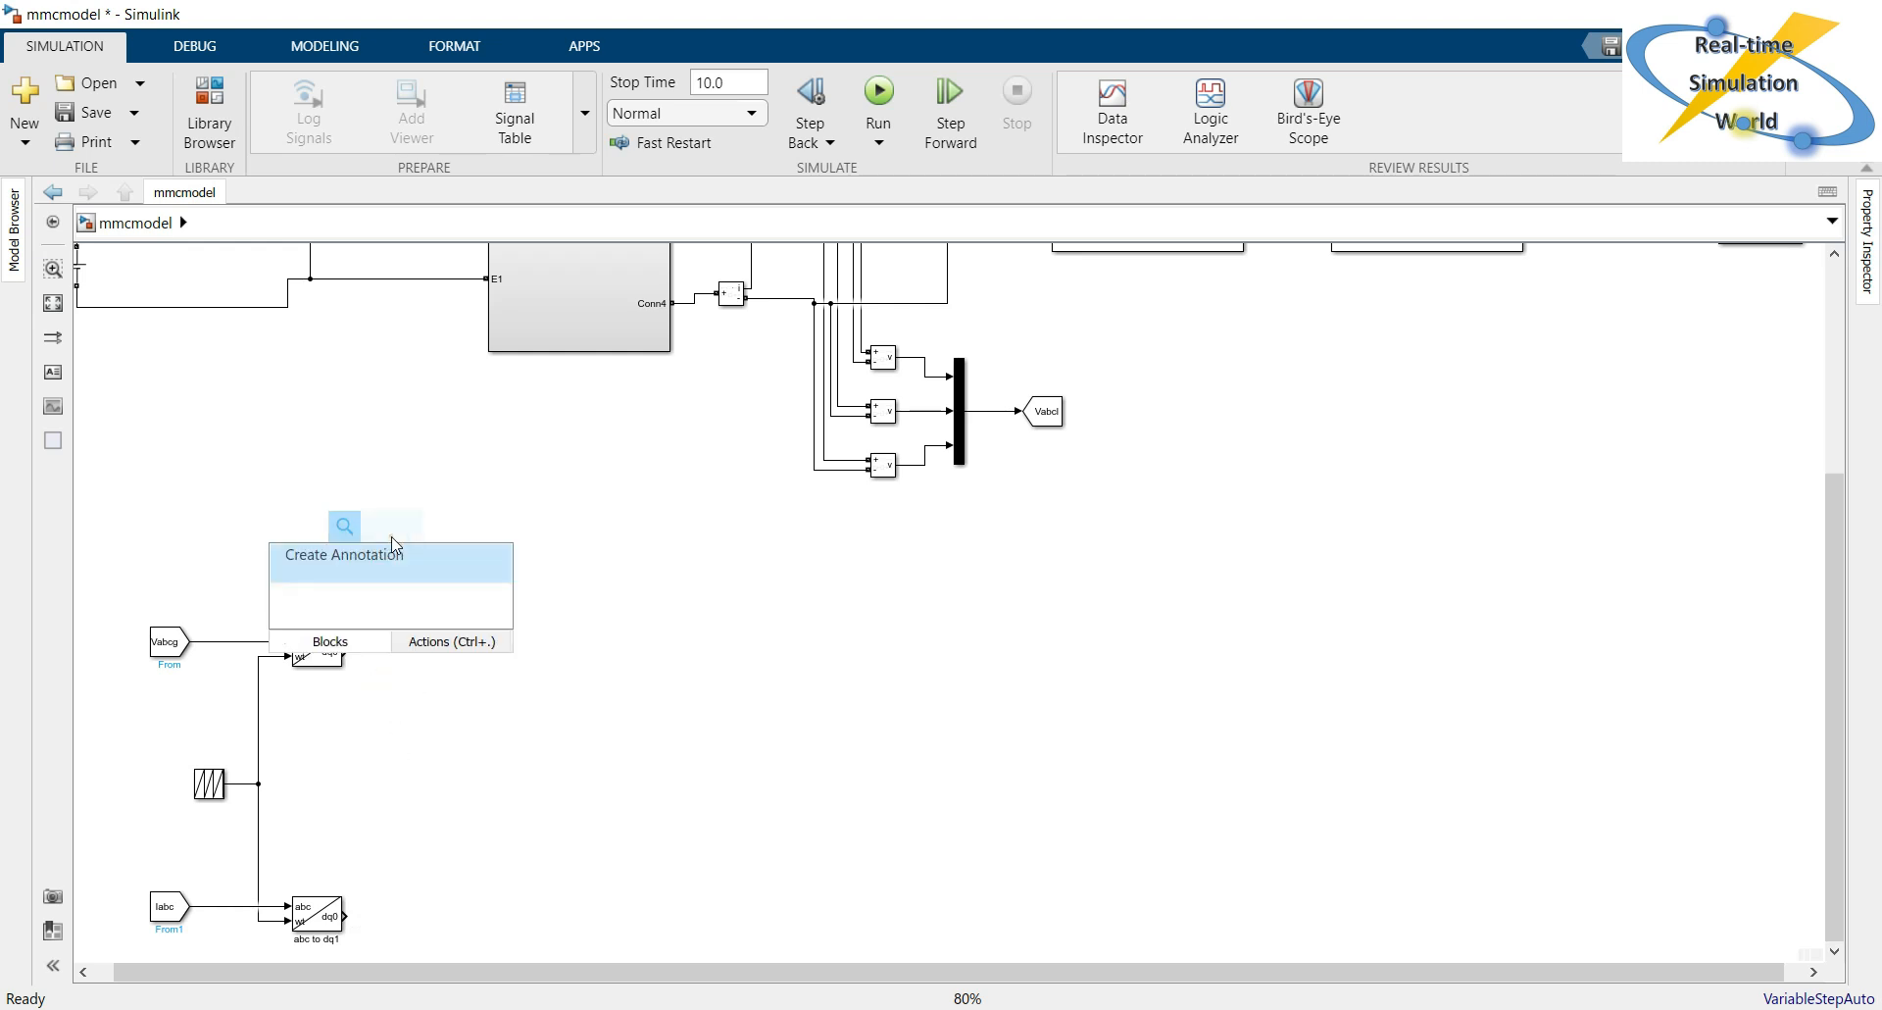
type("emux")
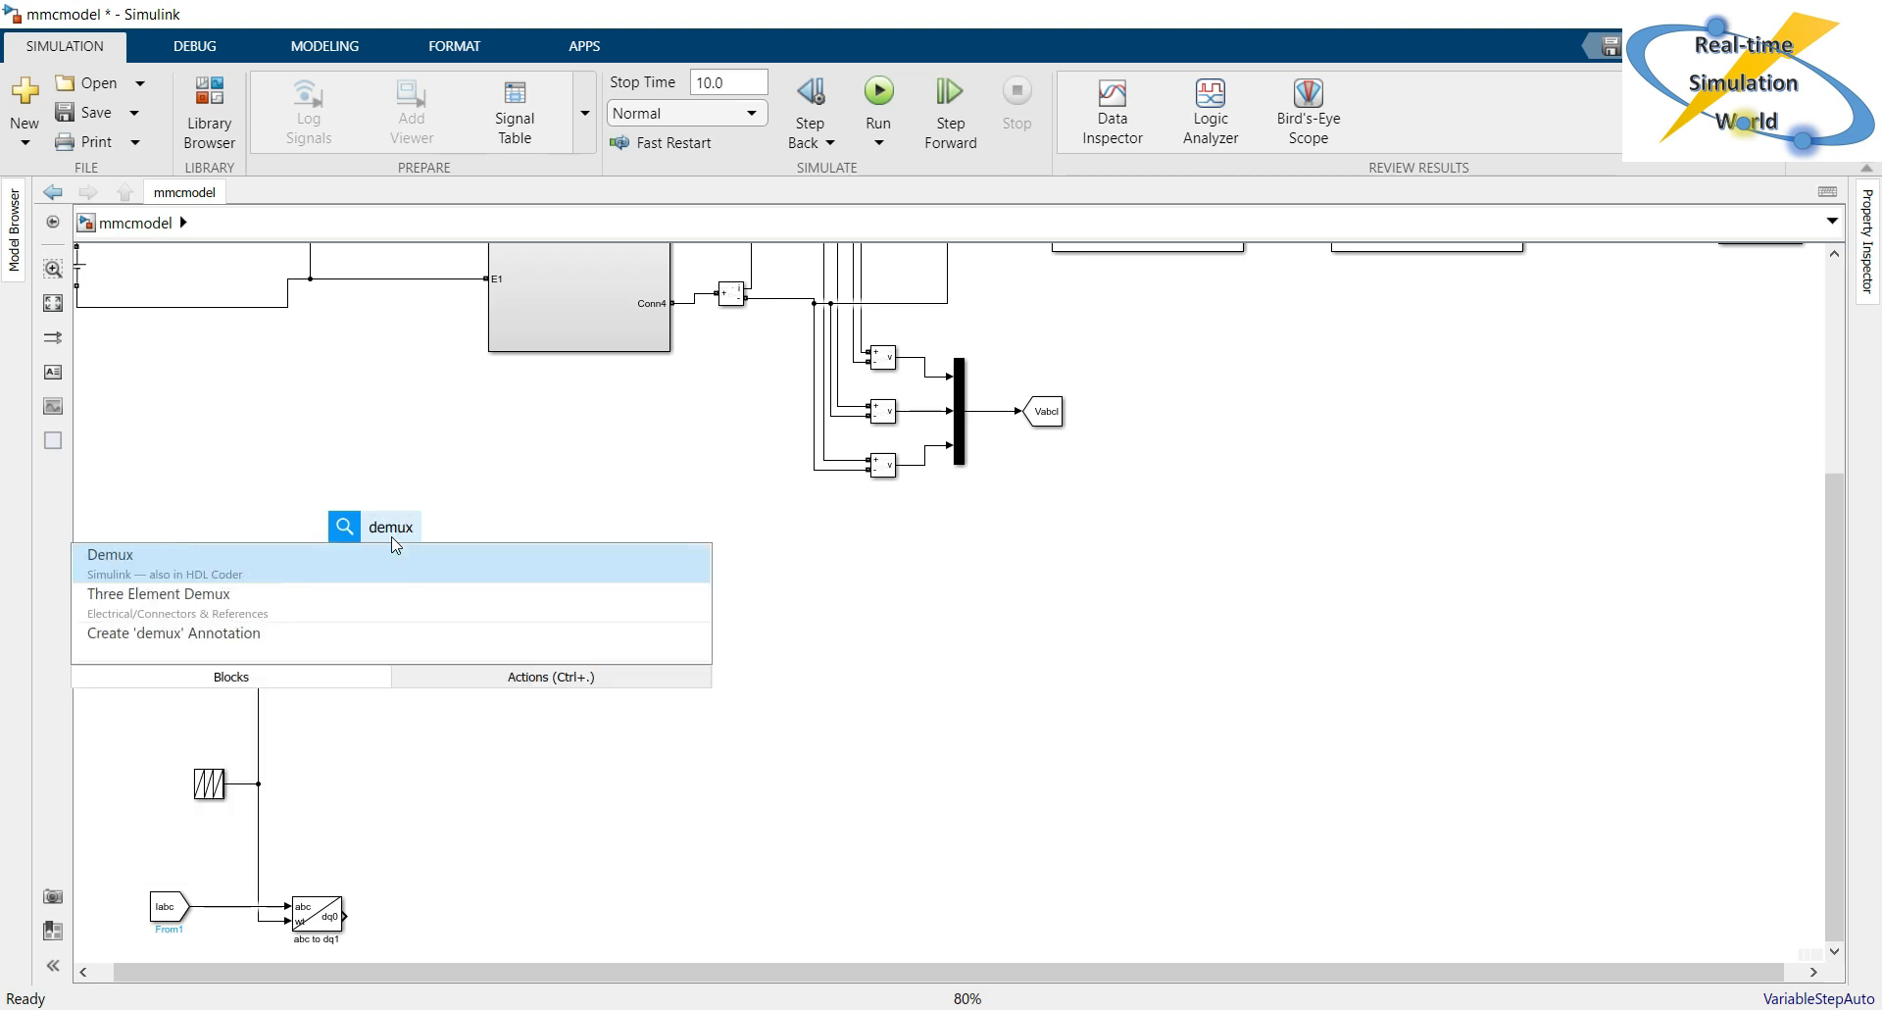
key("Return")
left_click_drag(391, 536, 379, 651)
left_click(450, 670)
Set the Demux block's number of outputs to 3.
double_click(377, 651)
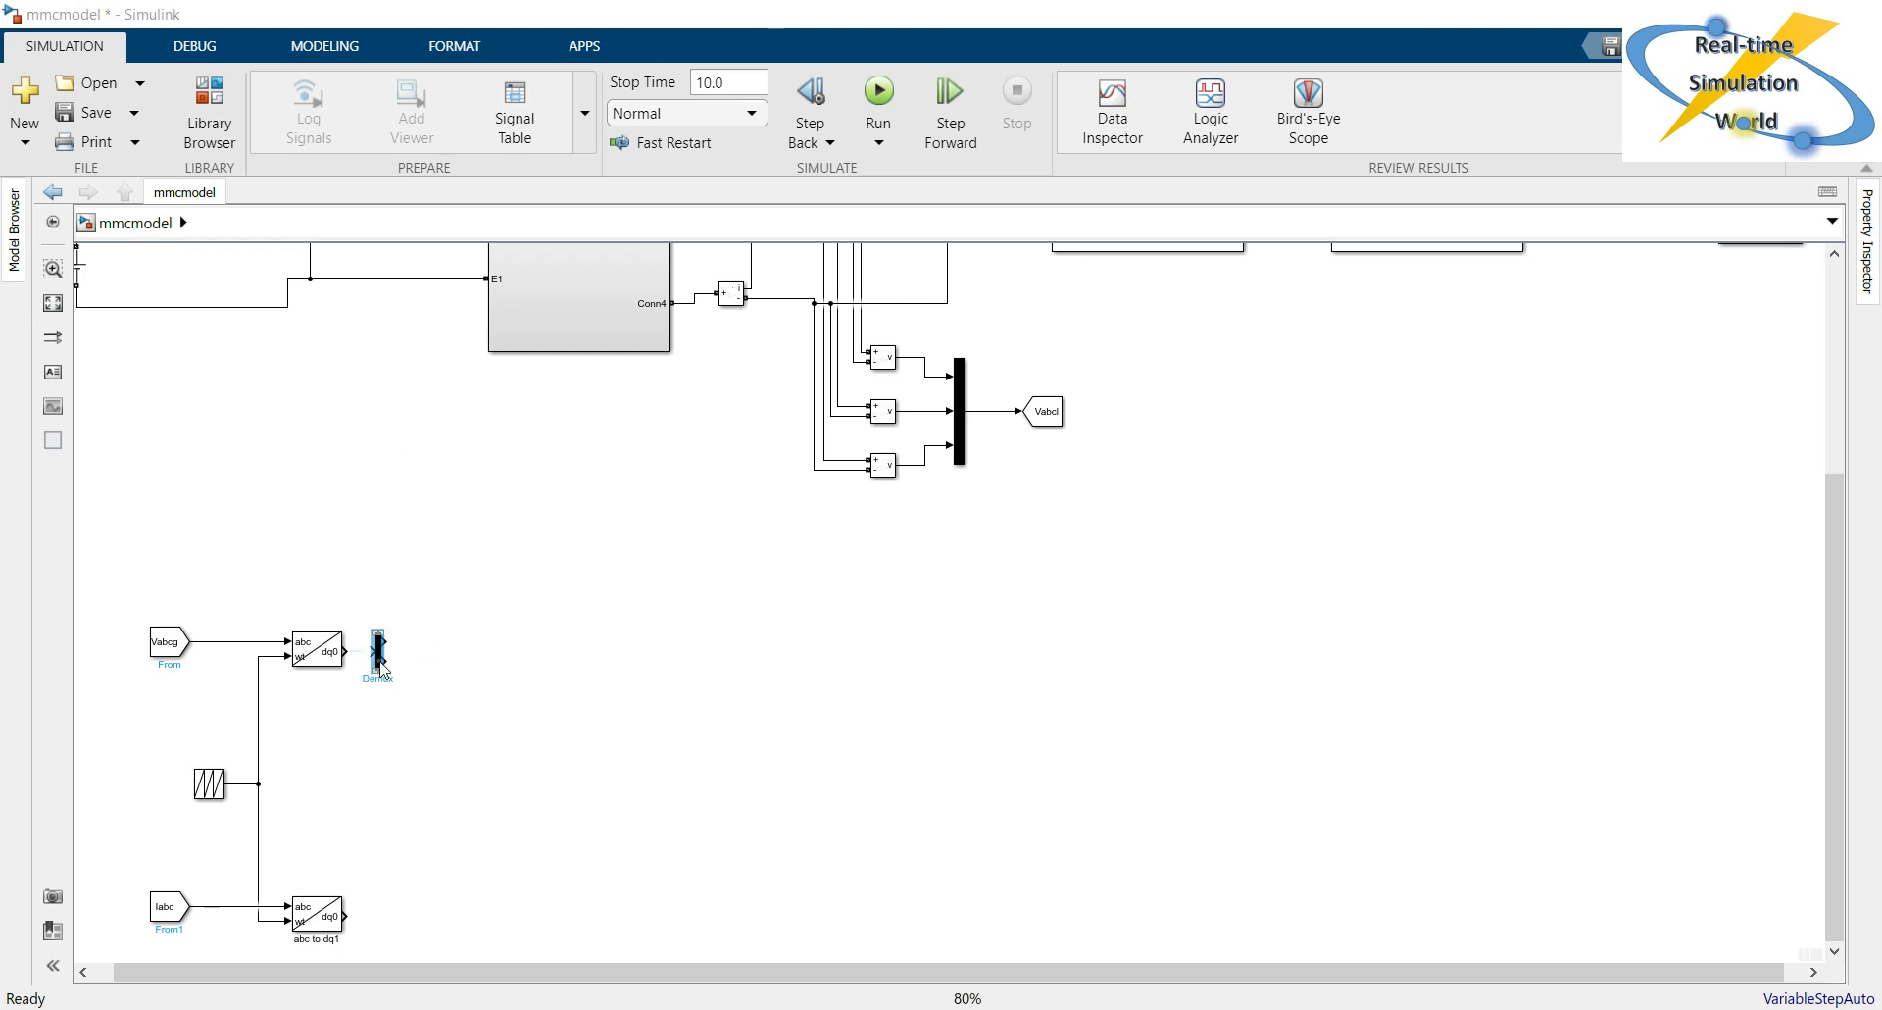
type("3")
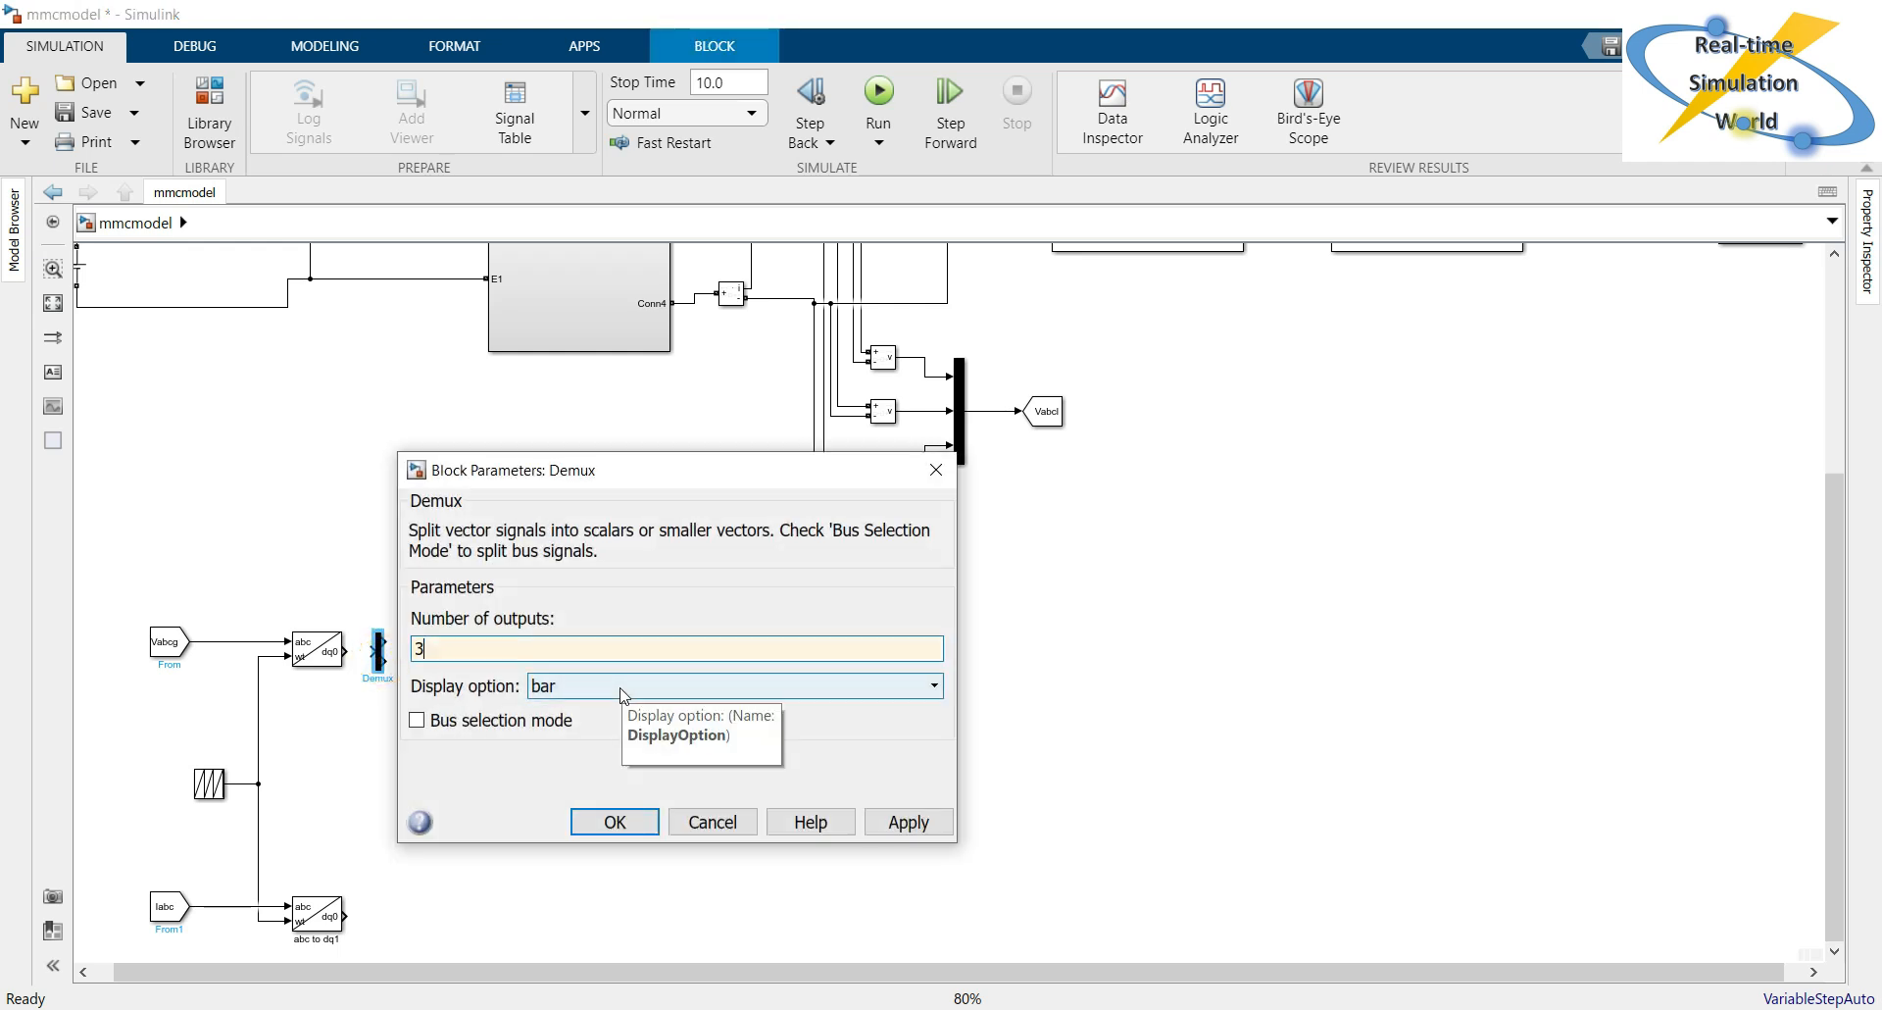
left_click(907, 822)
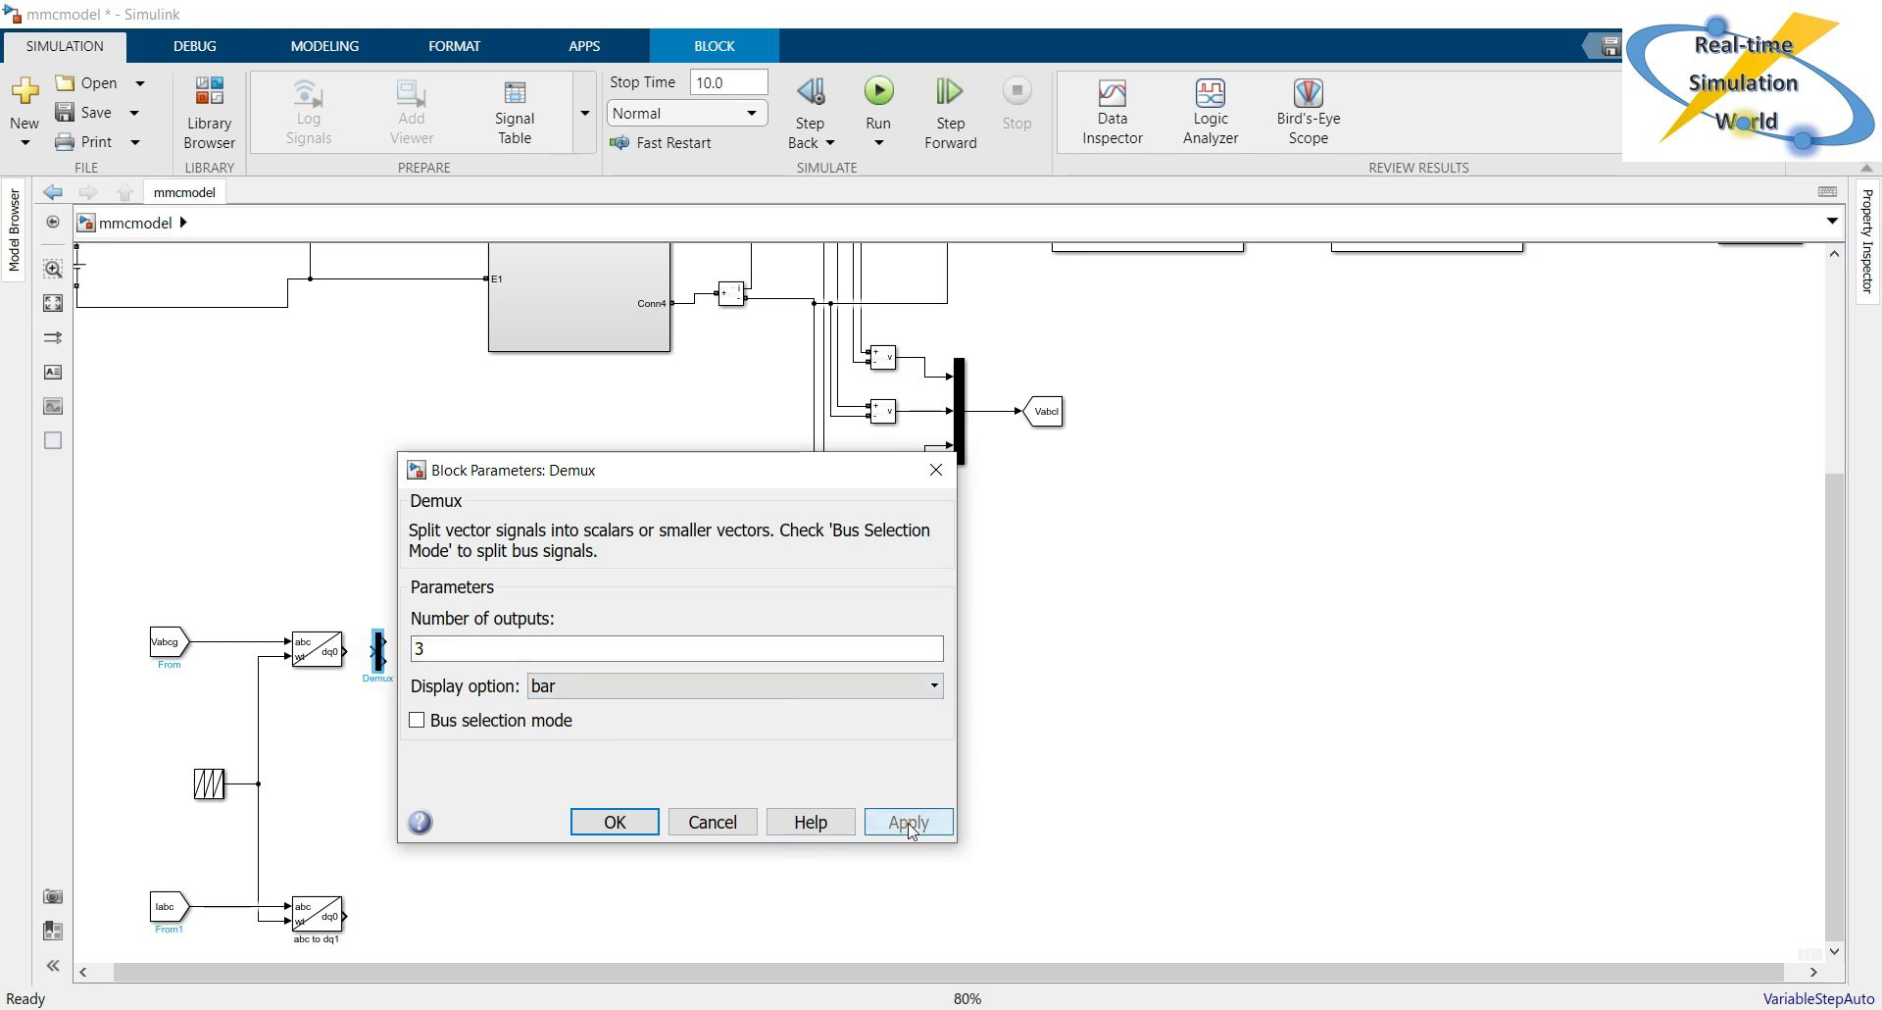
left_click(613, 821)
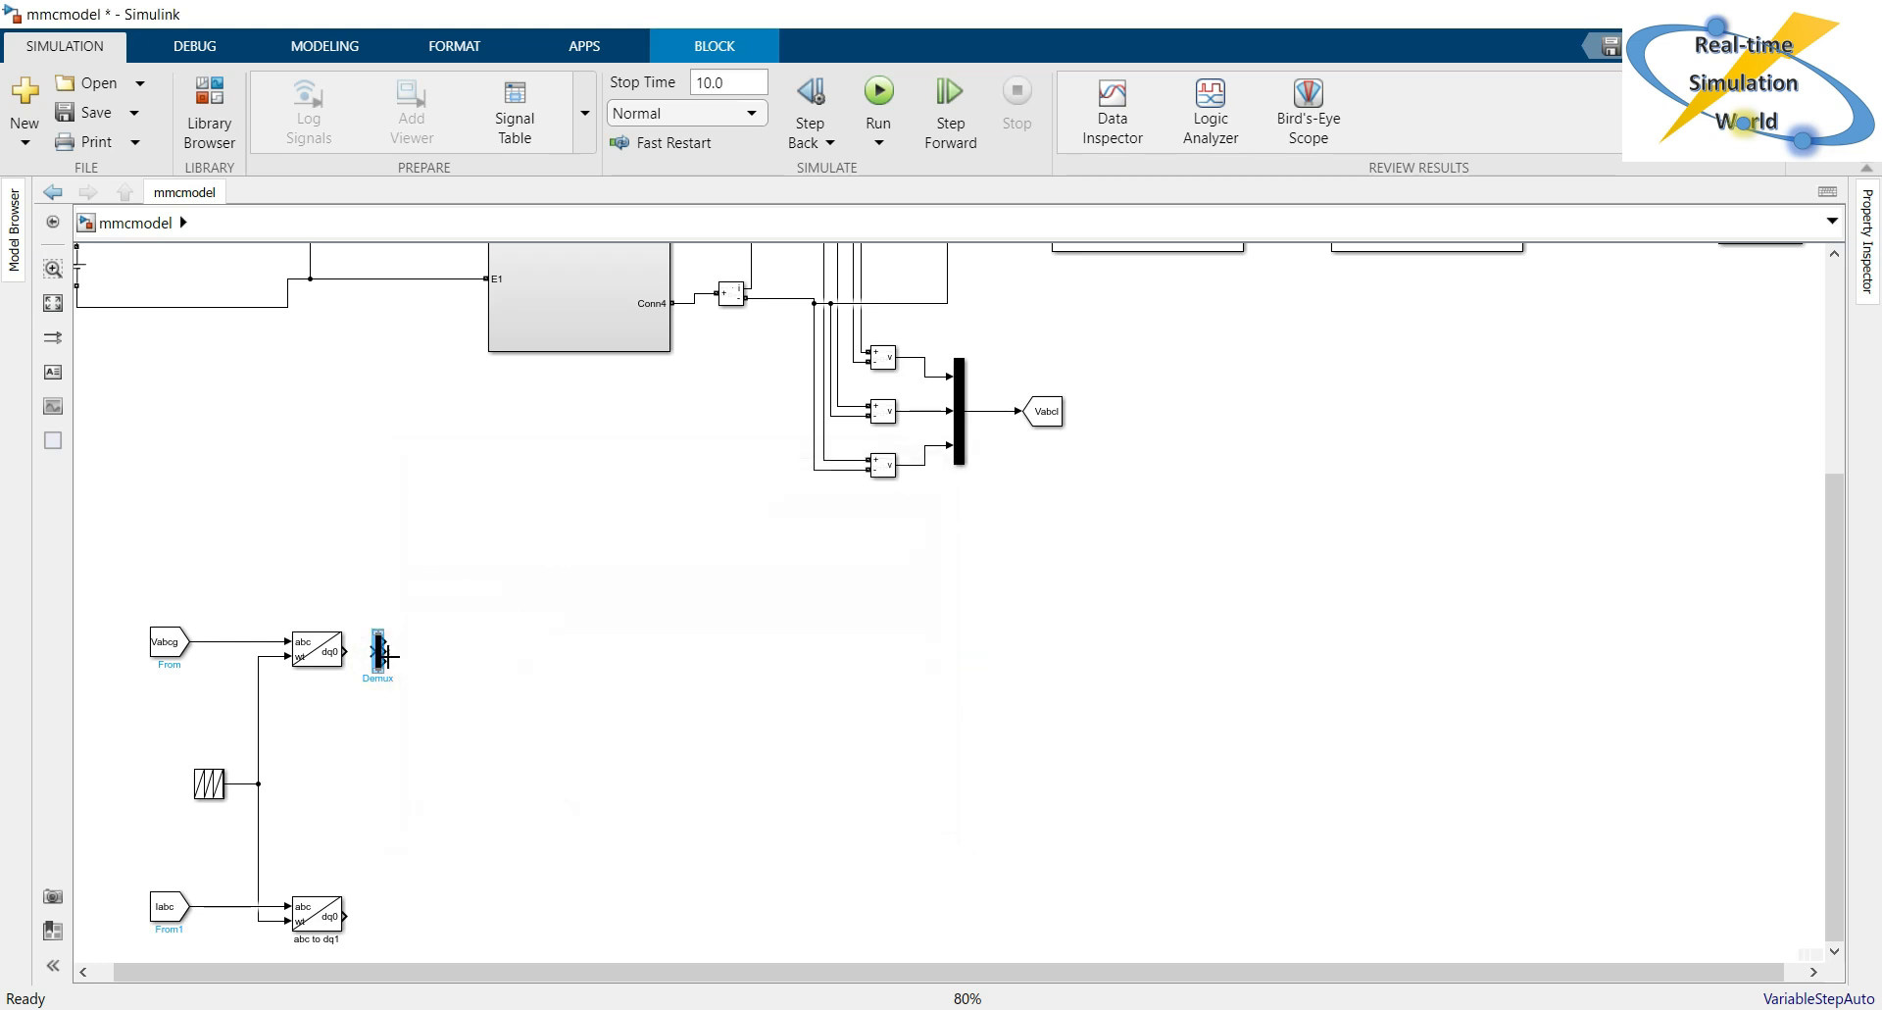
Make the Demux block taller and connect the Vabcg branch's dq0 output to its input.
mouse_move(378, 671)
left_mouse_down()
mouse_move(382, 741)
mouse_move(361, 655)
left_mouse_up()
left_click(363, 652)
left_click(450, 764)
left_click(470, 757)
Copy the Demux block beside the Iabc branch's abc to dq0 block and connect the dq0 output to its input.
left_click(383, 679)
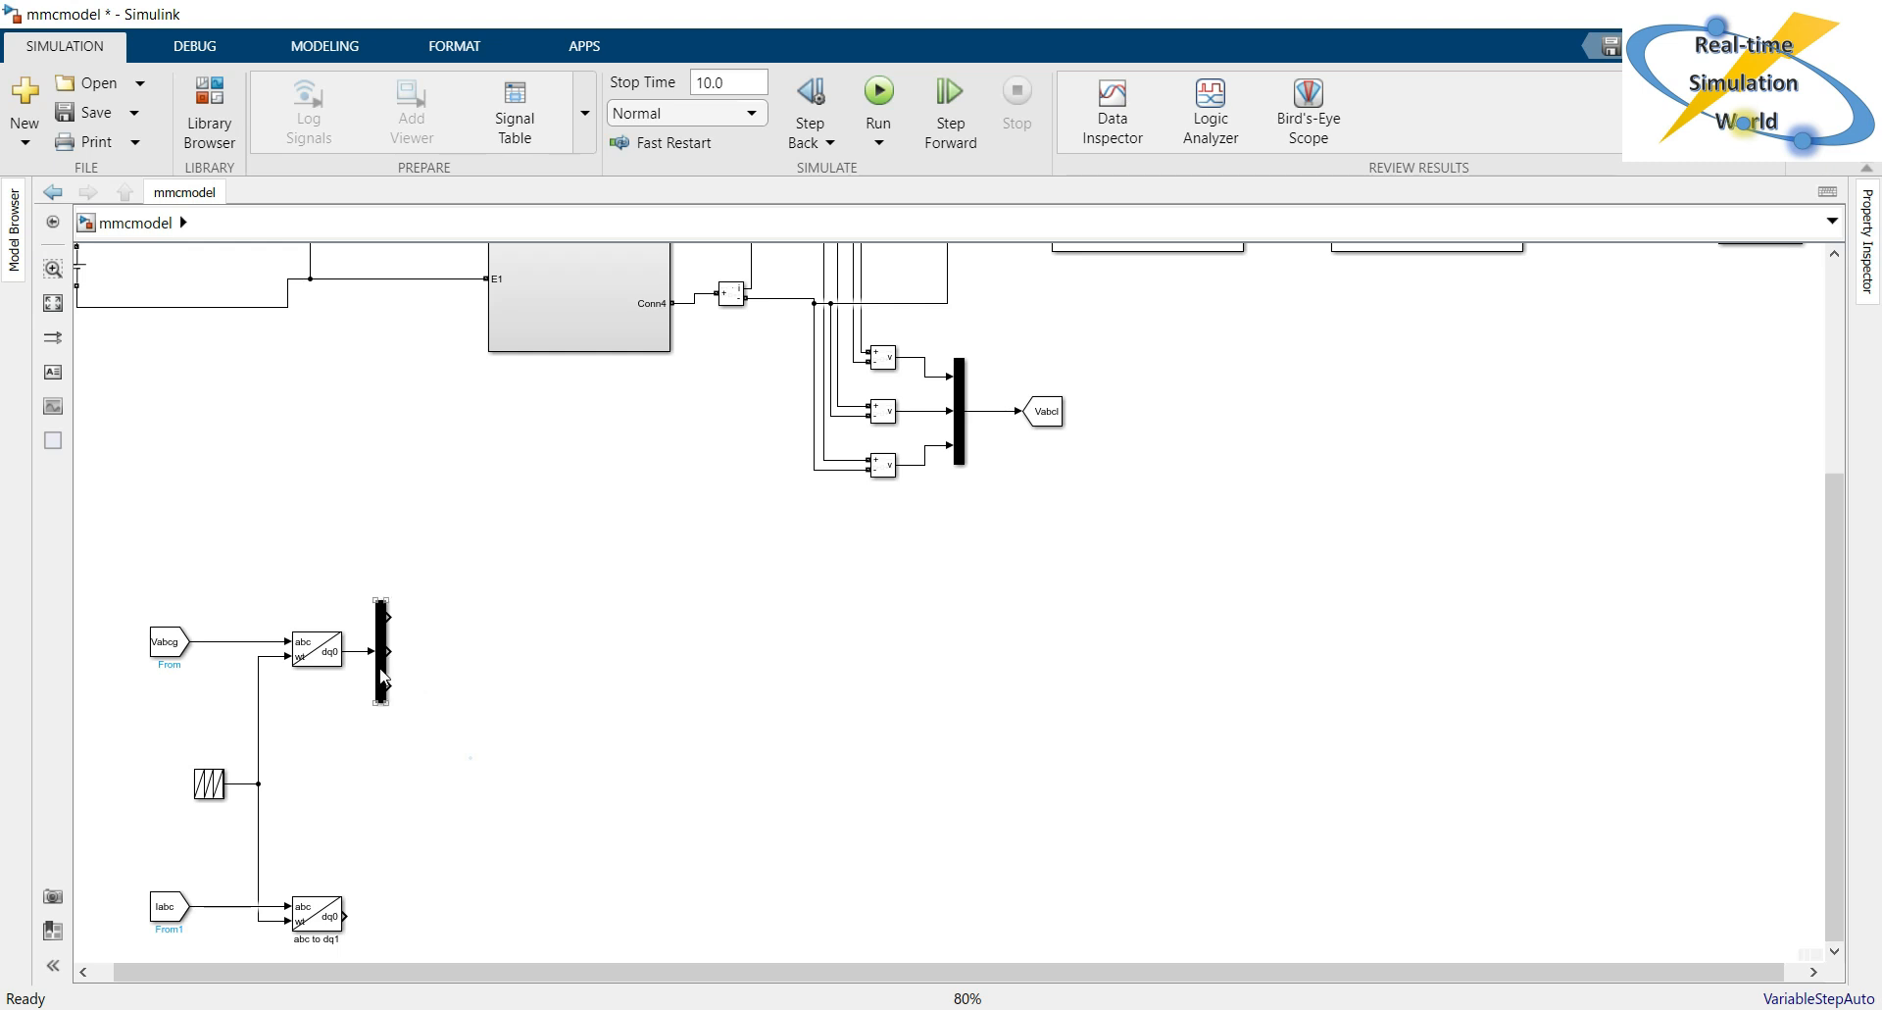
left_click_drag(382, 678, 379, 932)
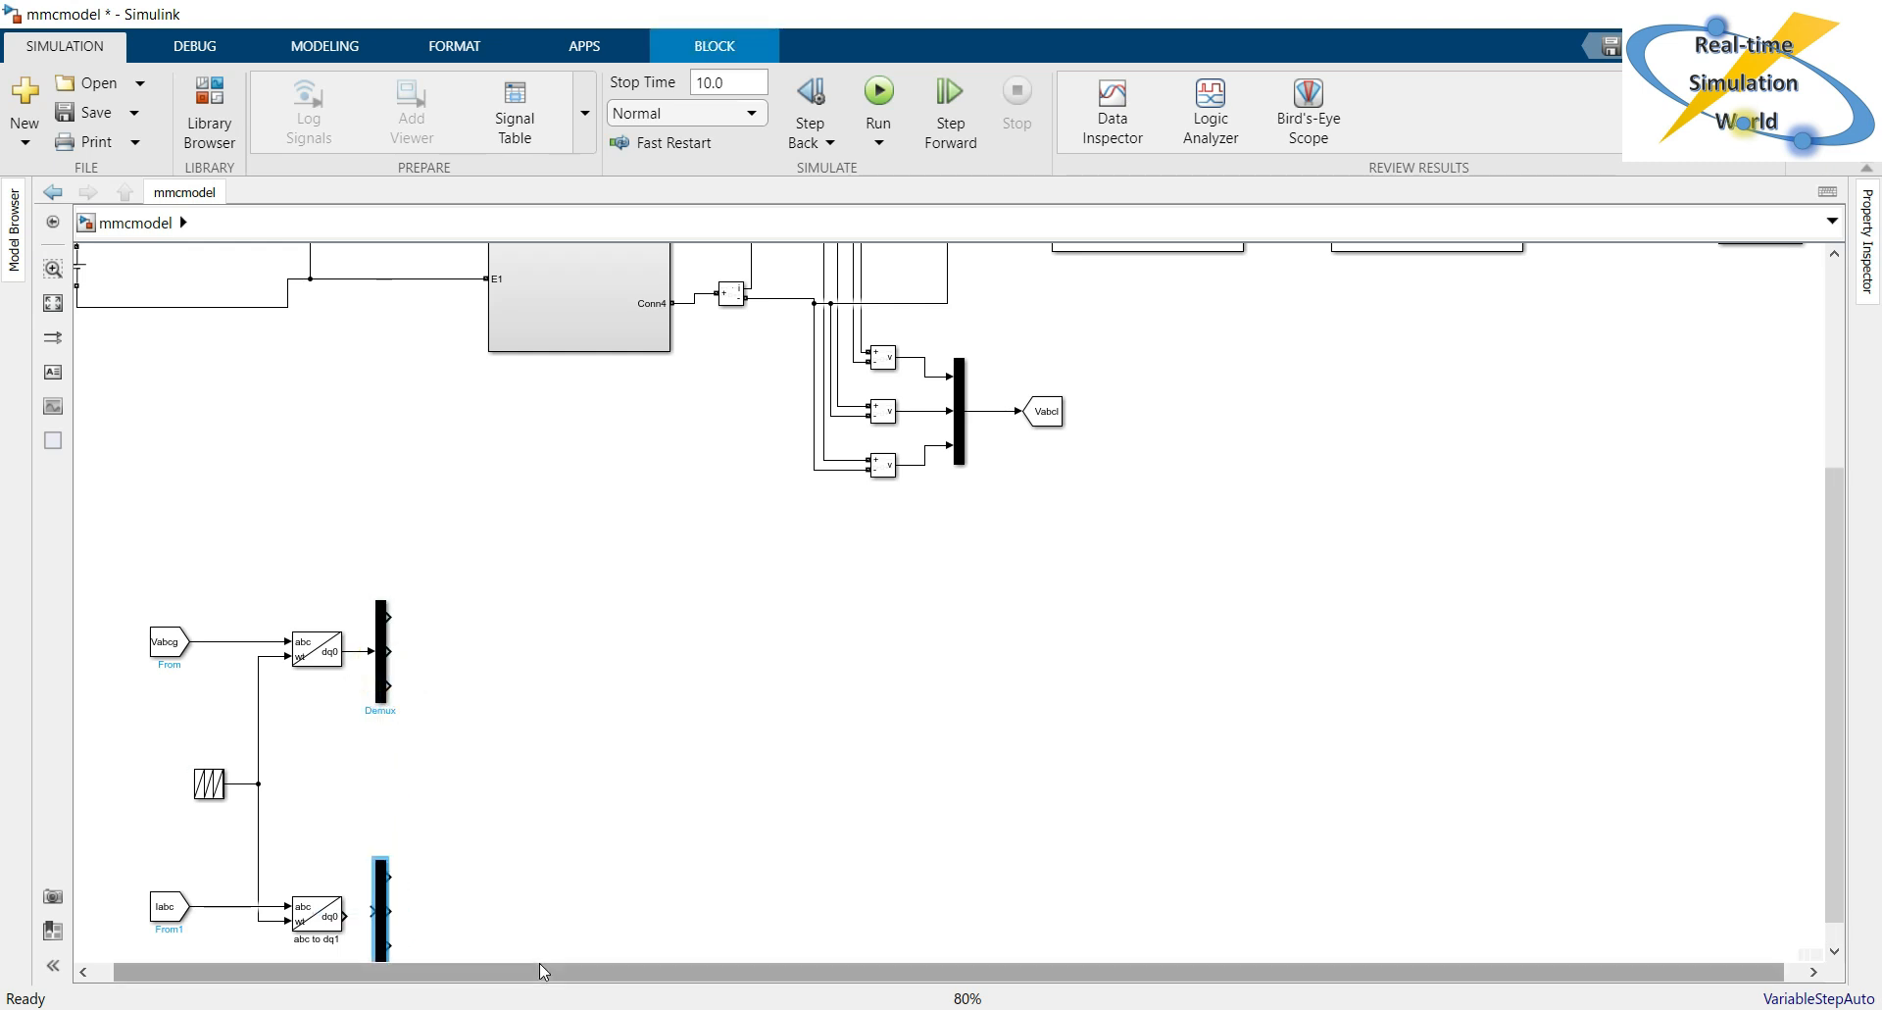
left_click_drag(555, 929, 556, 971)
left_click_drag(384, 772, 363, 763)
left_click(457, 770)
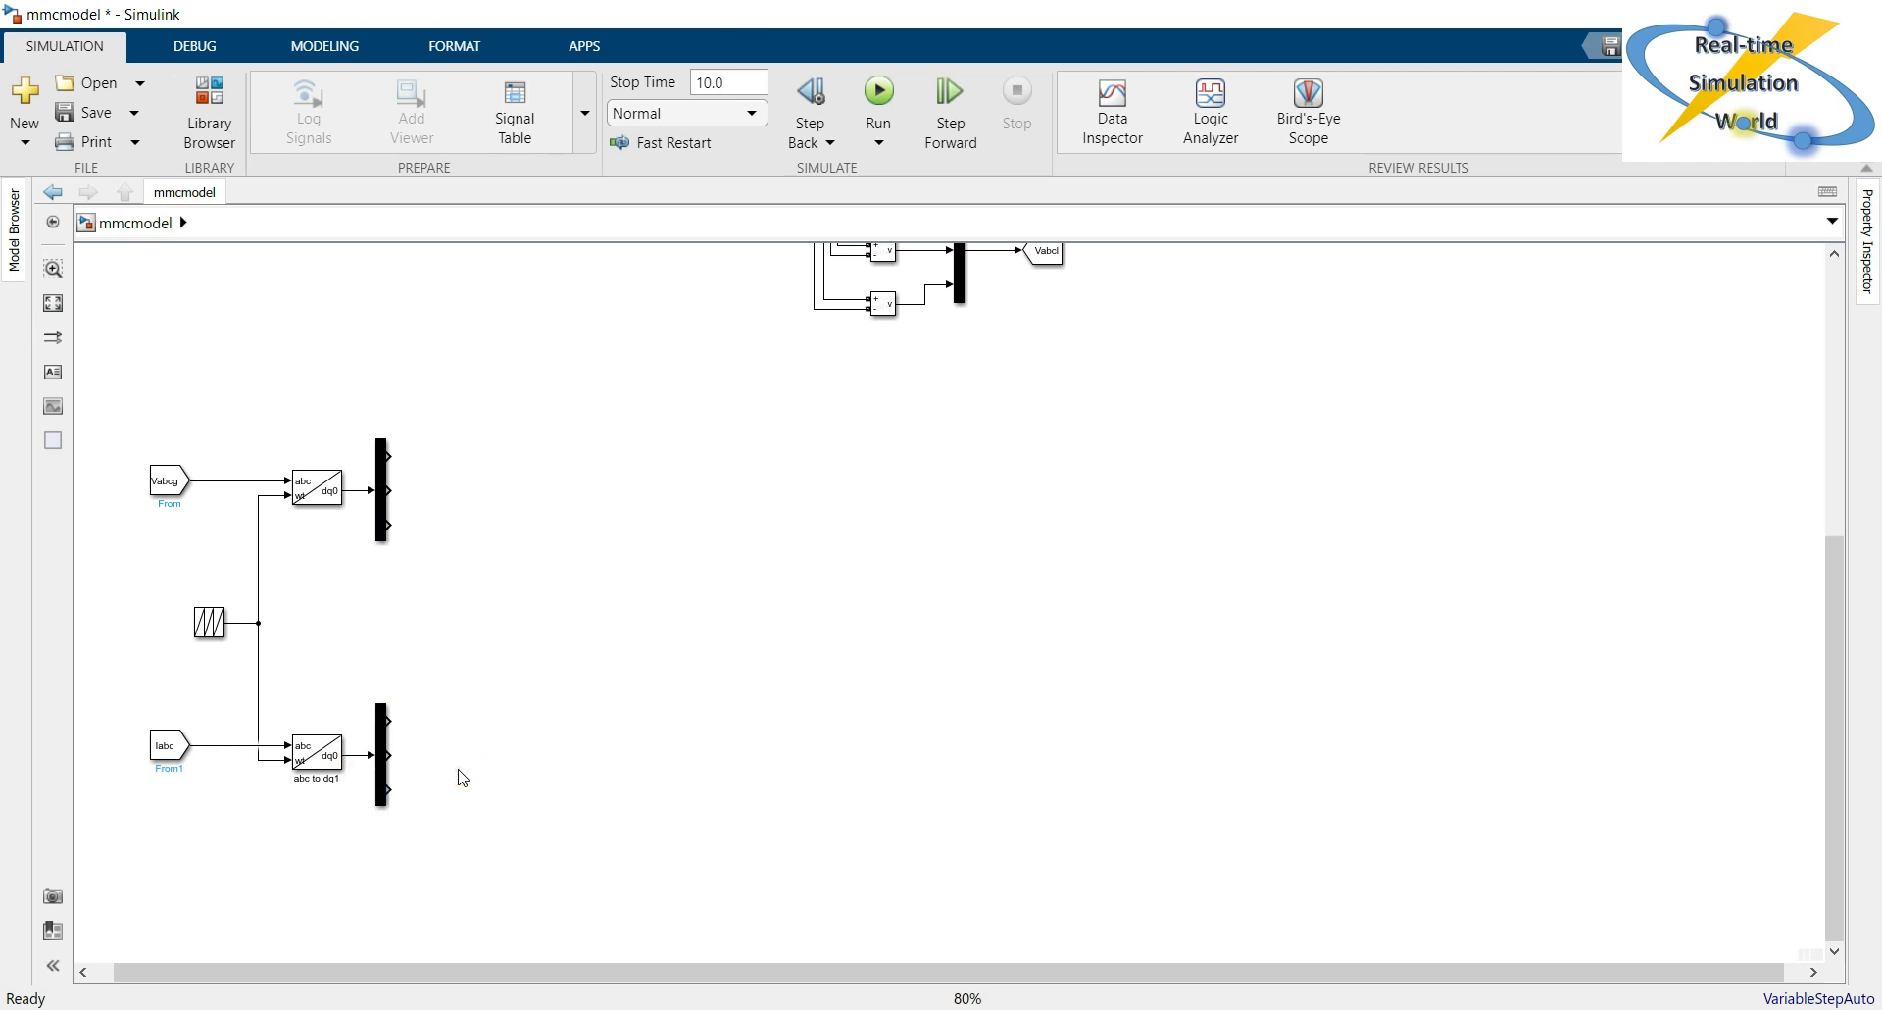
Add a Goto block and place it level with the first output of the Vabcg branch's Demux.
left_click(624, 630)
double_click(540, 422)
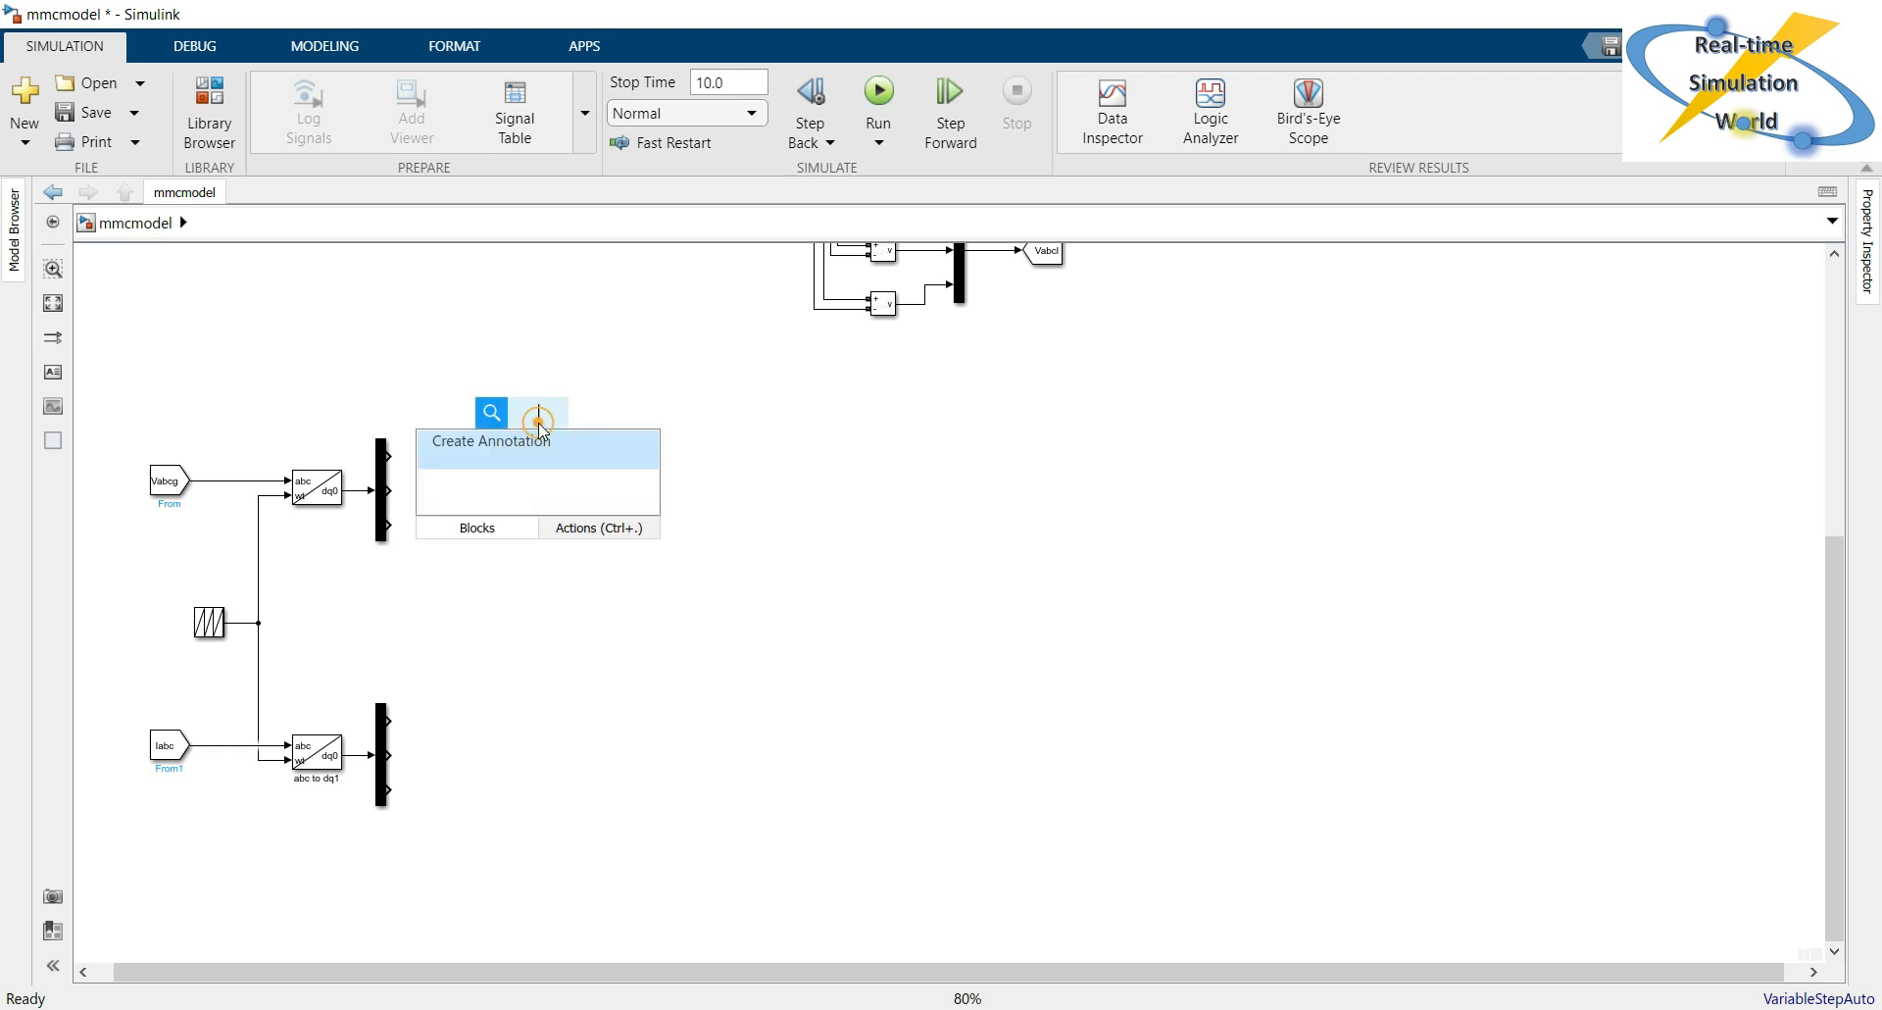
type("goto")
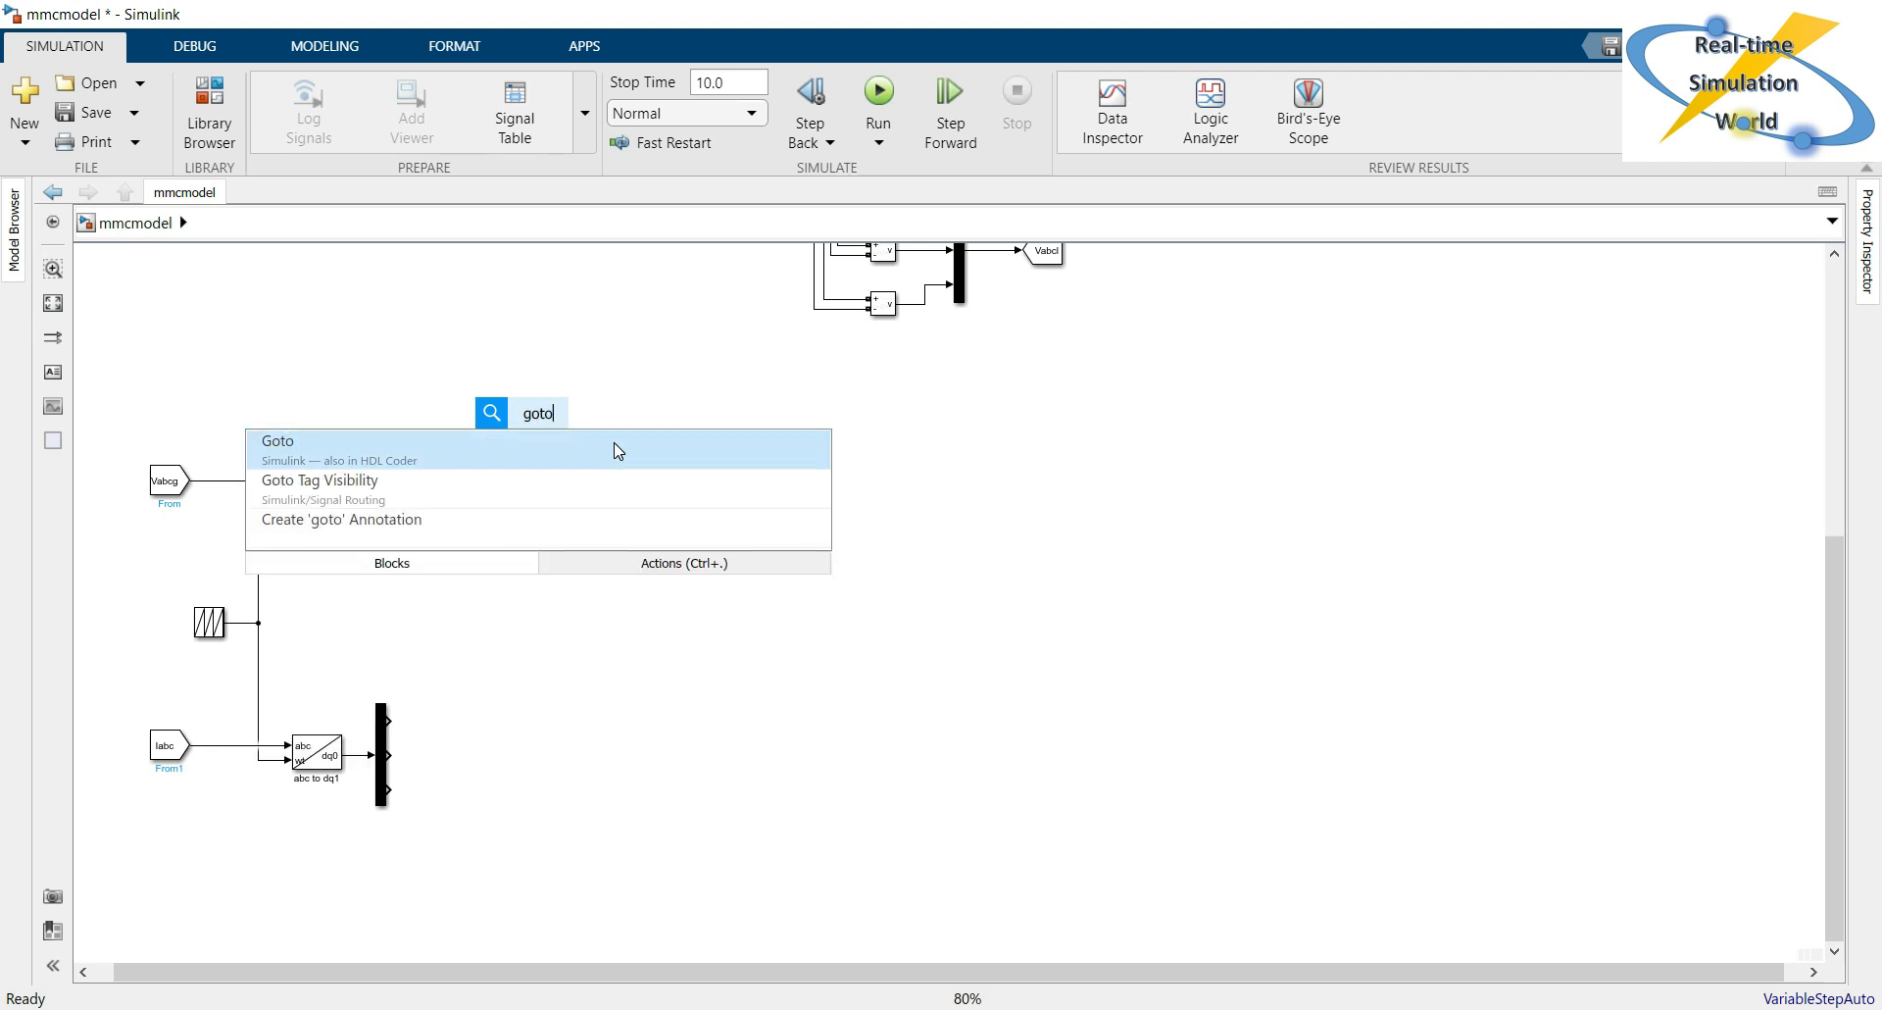
left_click(617, 450)
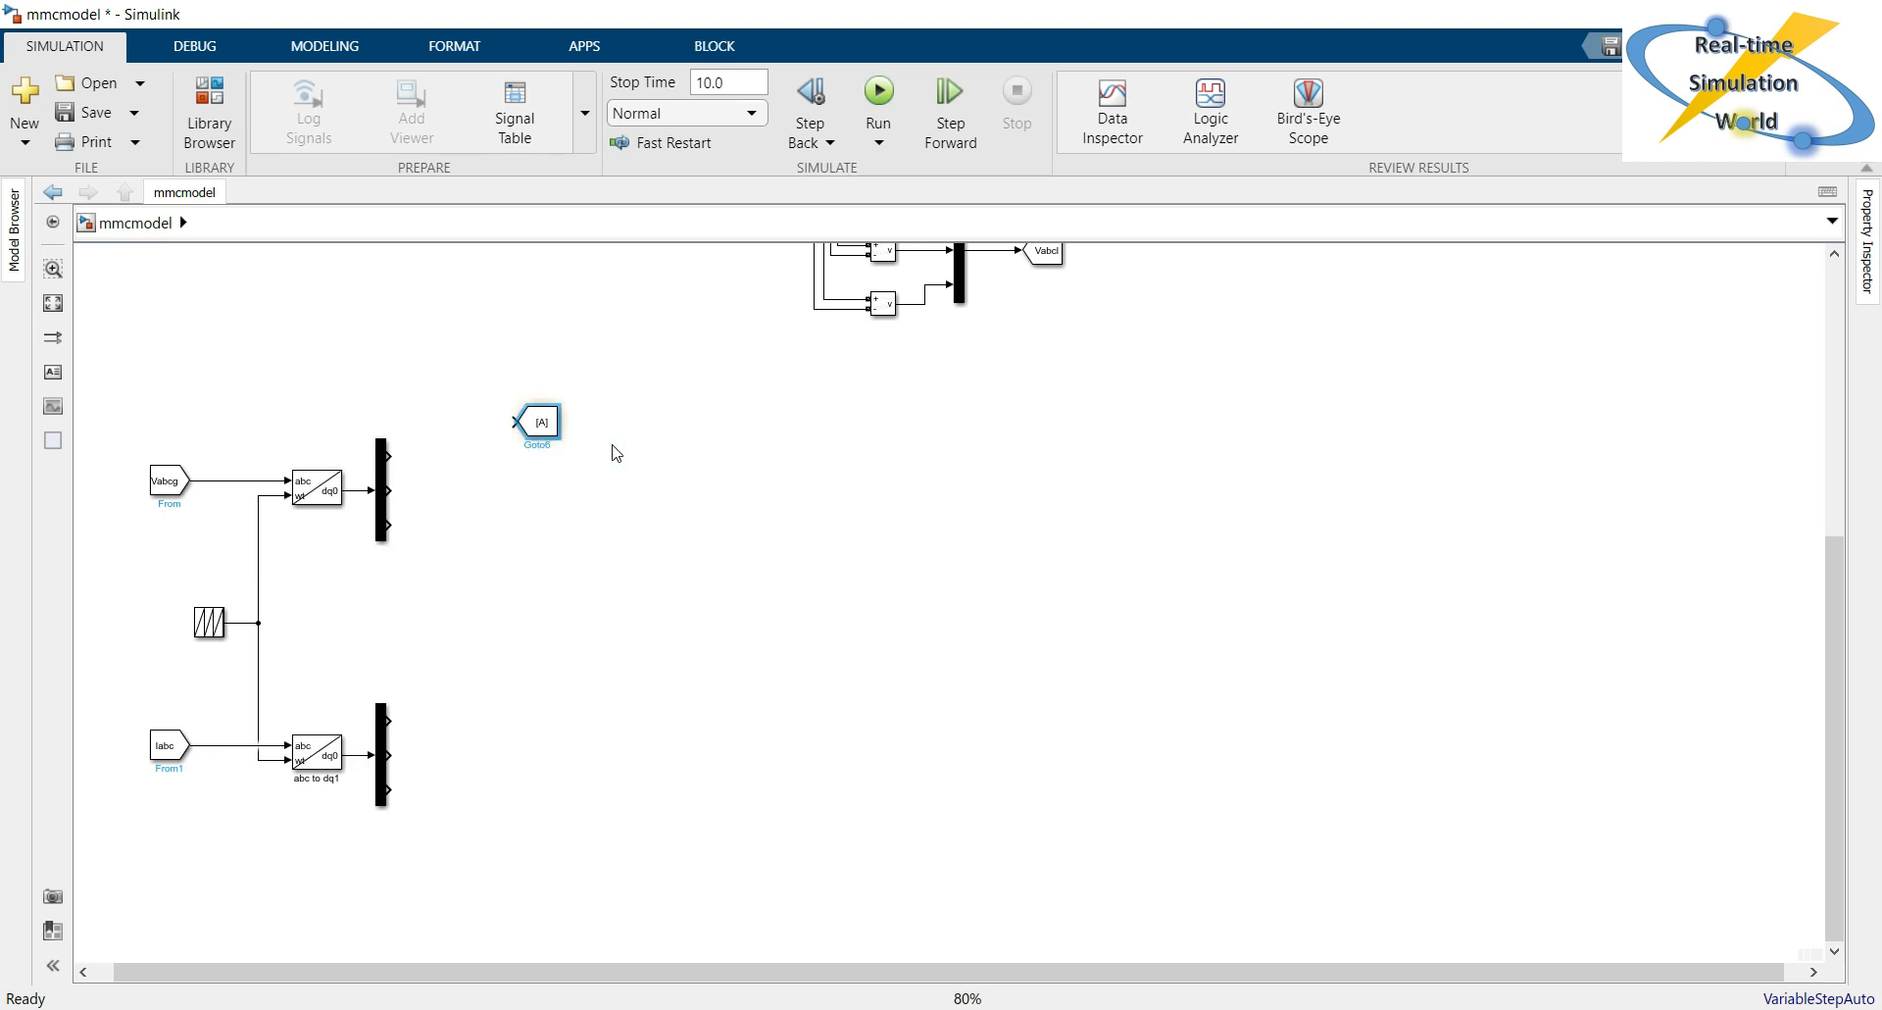
left_click_drag(555, 438, 500, 459)
Set the Goto block's tag to Vd with global visibility and connect the voltage Demux's first output to it.
double_click(500, 459)
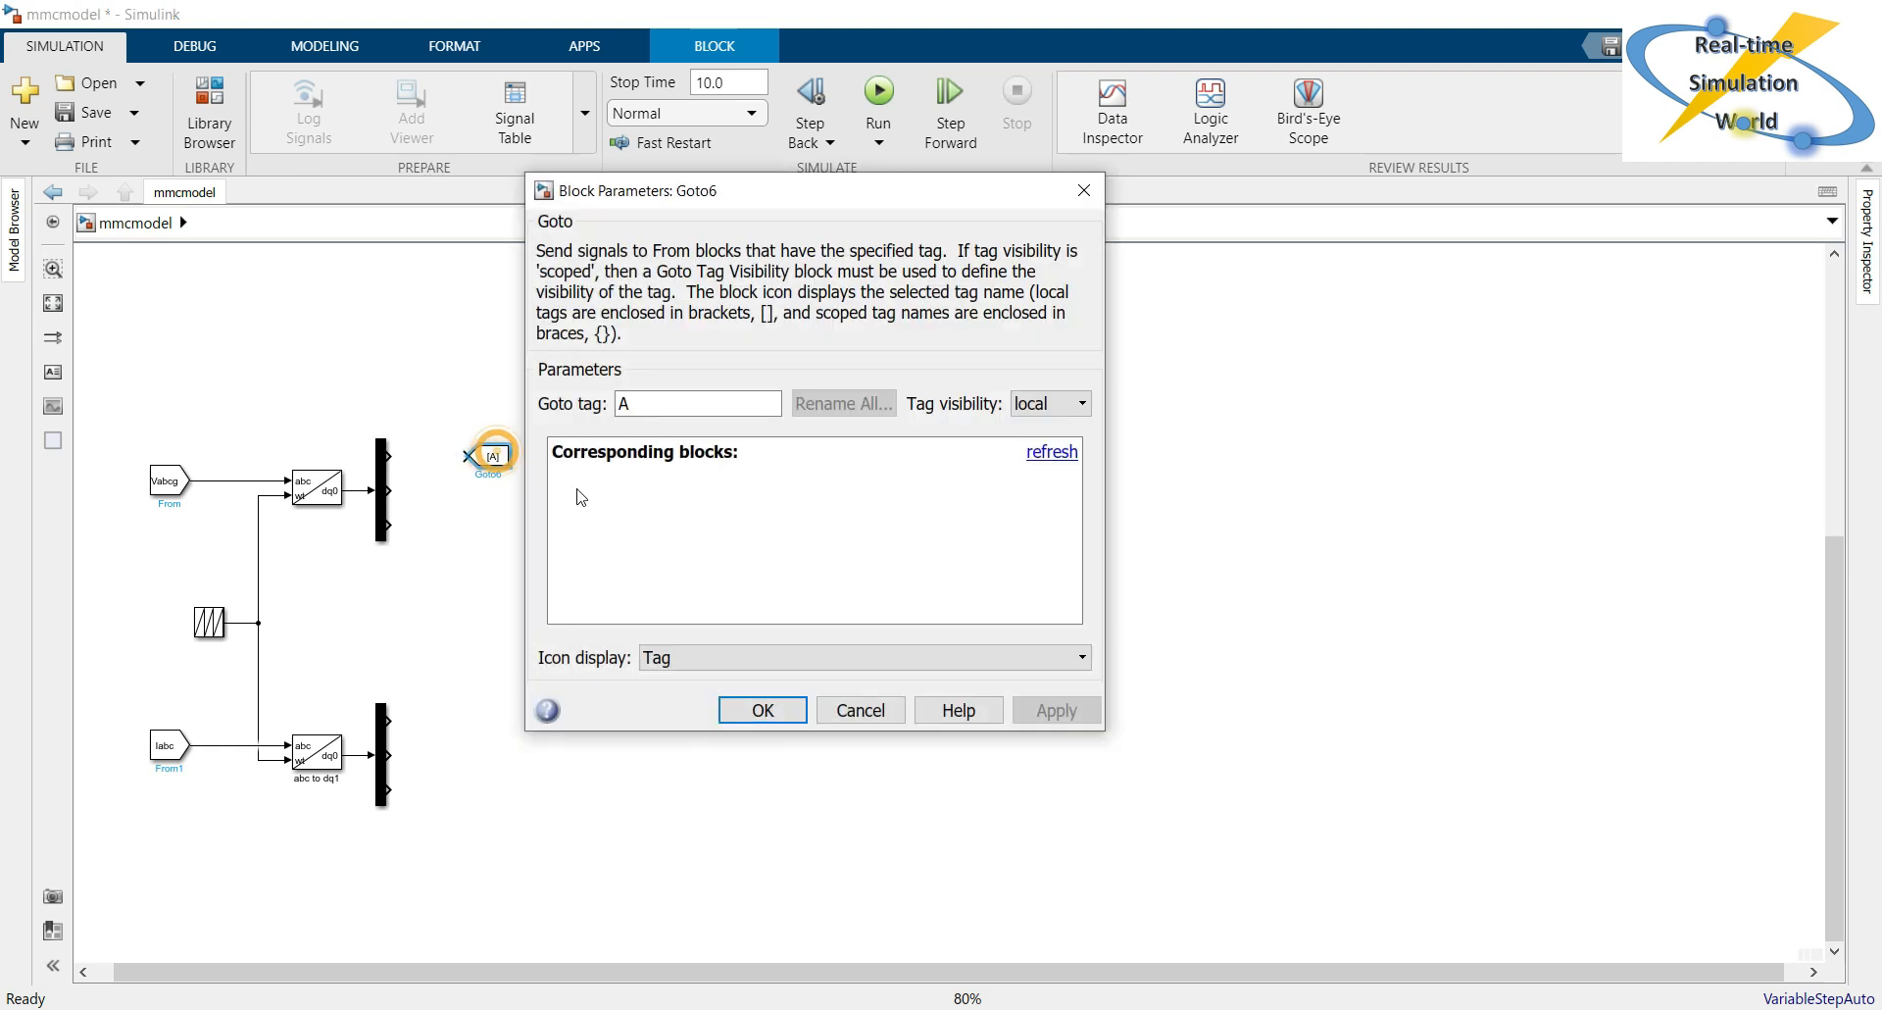
double_click(716, 393)
type("Vd")
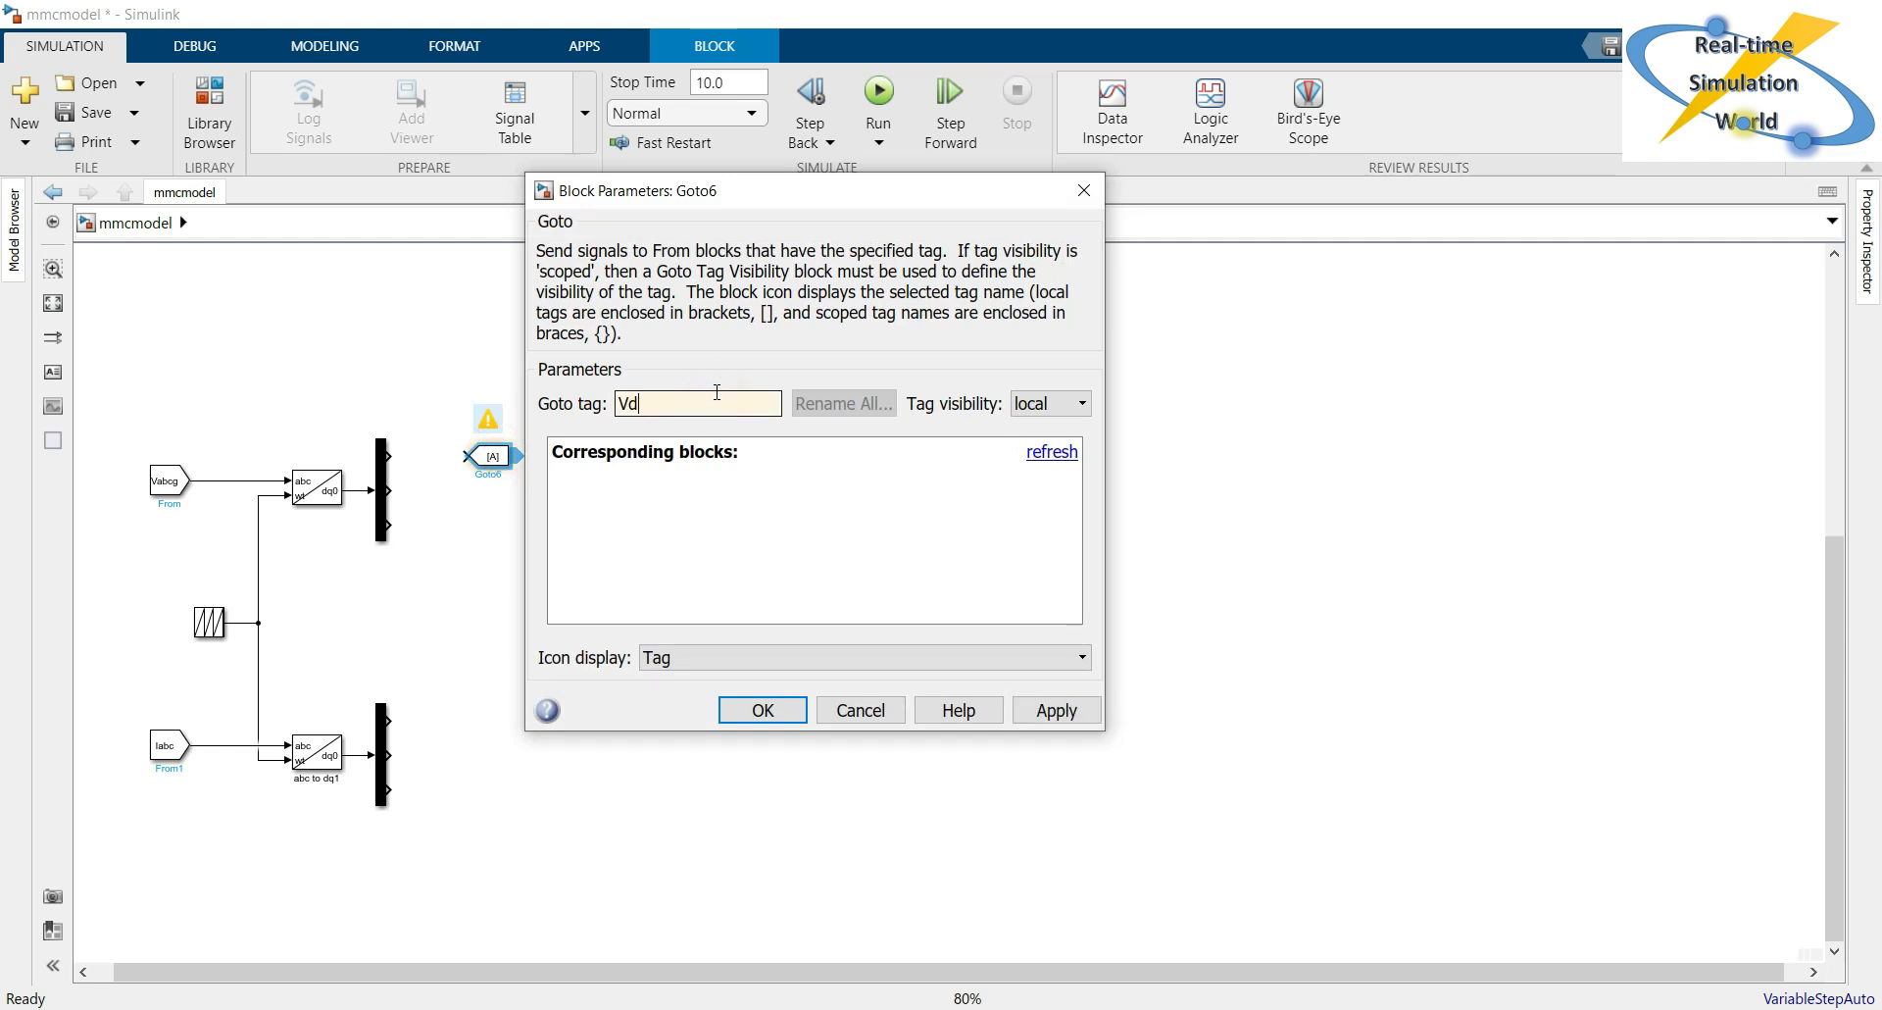
left_click(1074, 403)
left_click(1051, 468)
left_click(1047, 714)
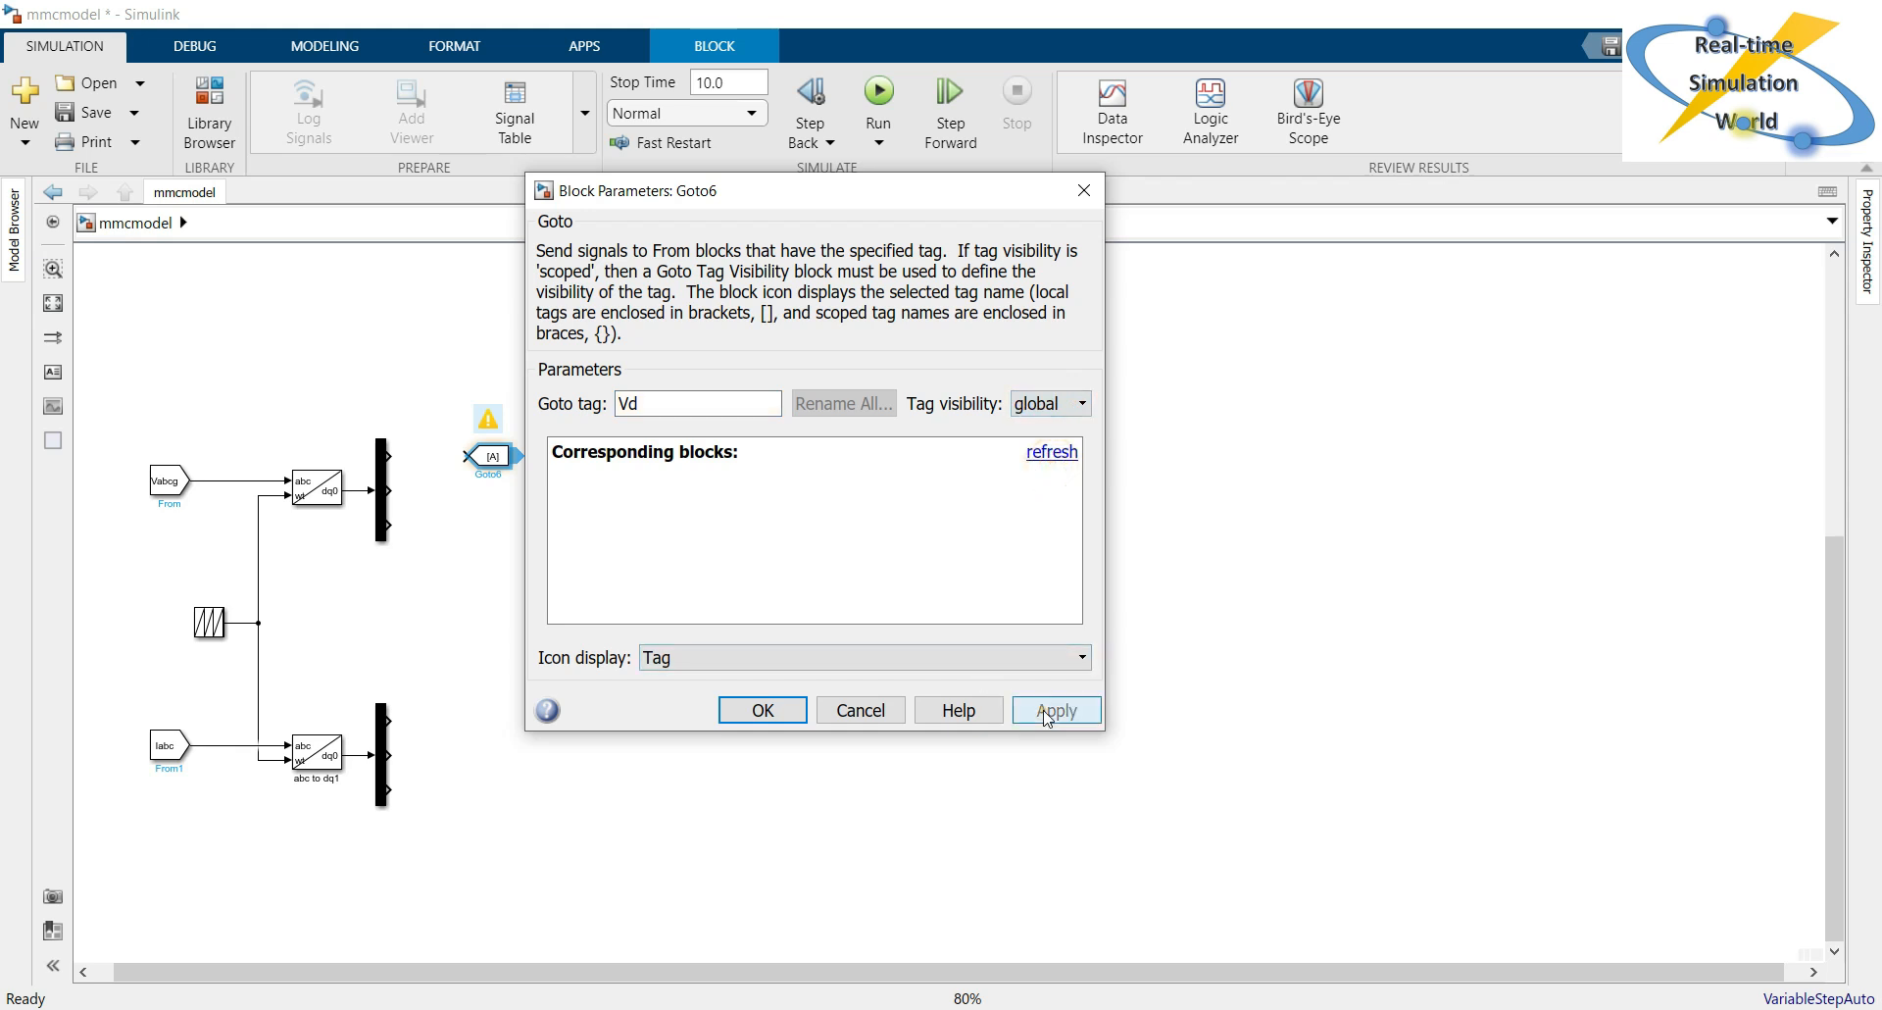
left_click(763, 710)
left_click_drag(395, 454, 468, 456)
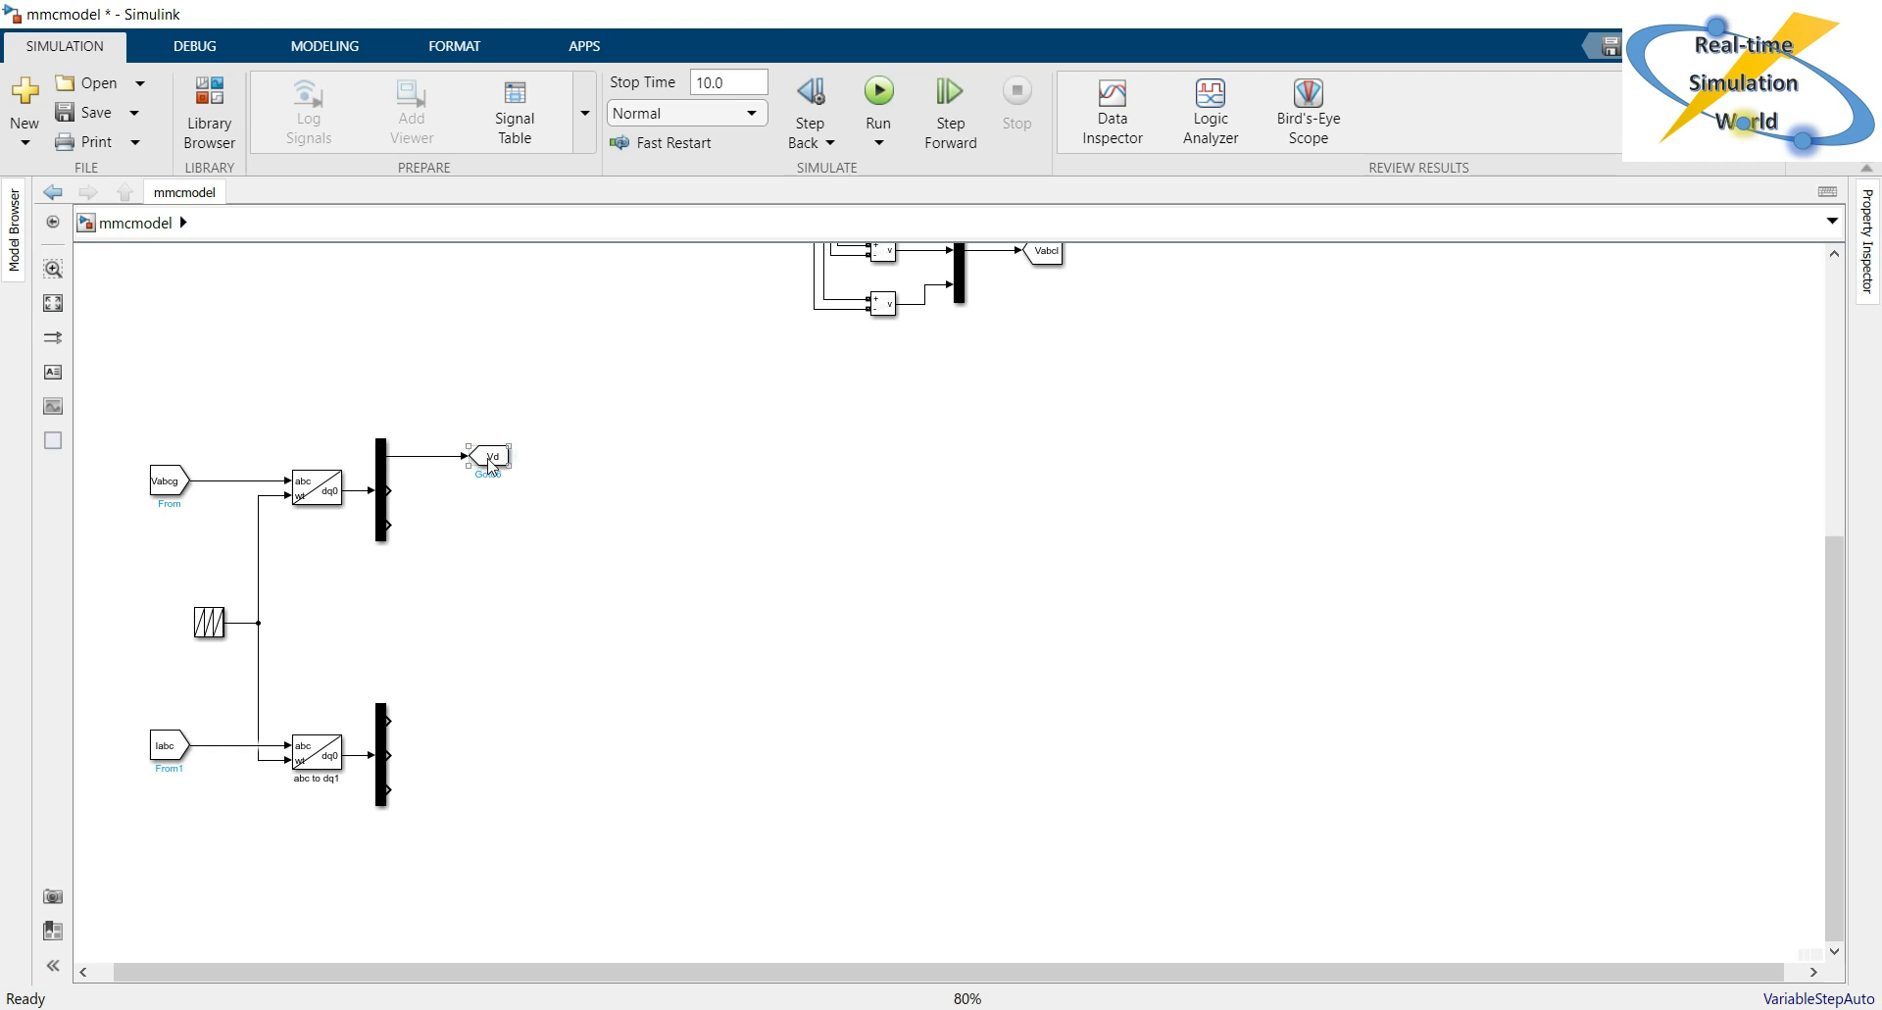
Copy the Vd Goto block below the original and connect the voltage Demux's second output to the copy.
left_click(581, 501)
left_click(503, 467)
left_click_drag(503, 467, 502, 501)
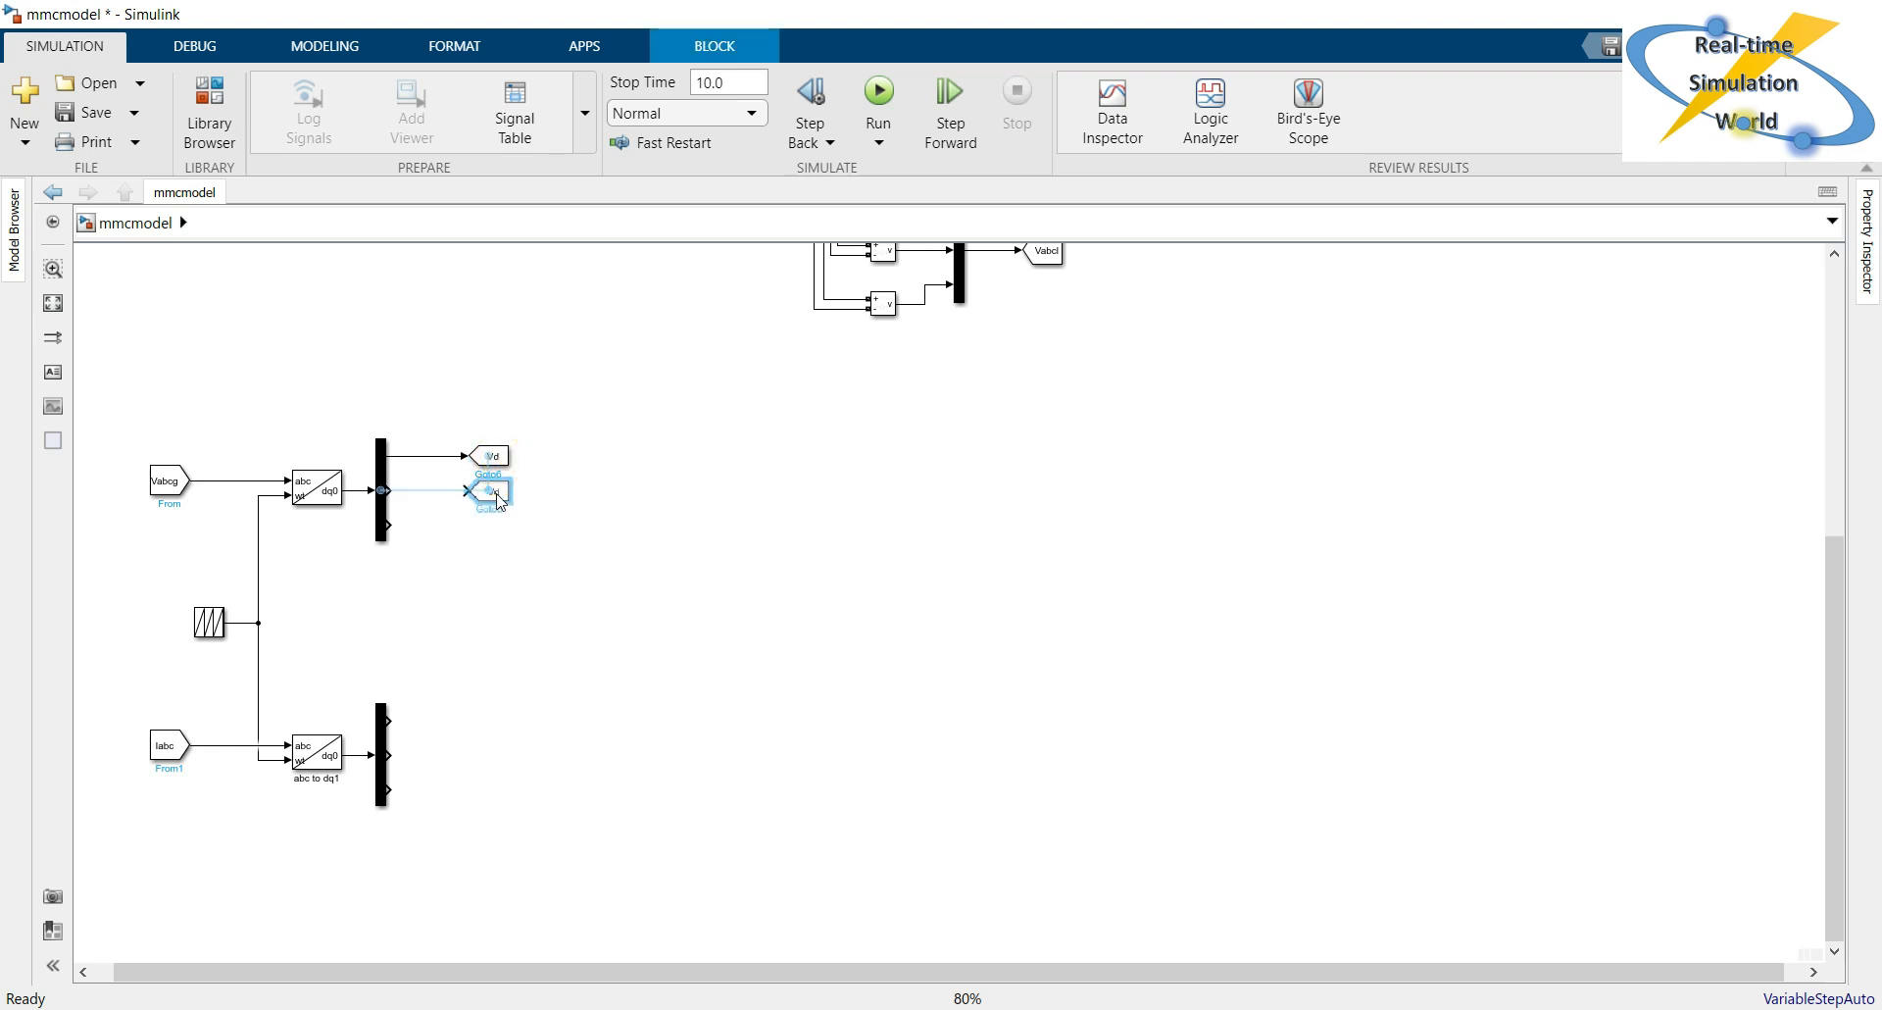
left_click(408, 487)
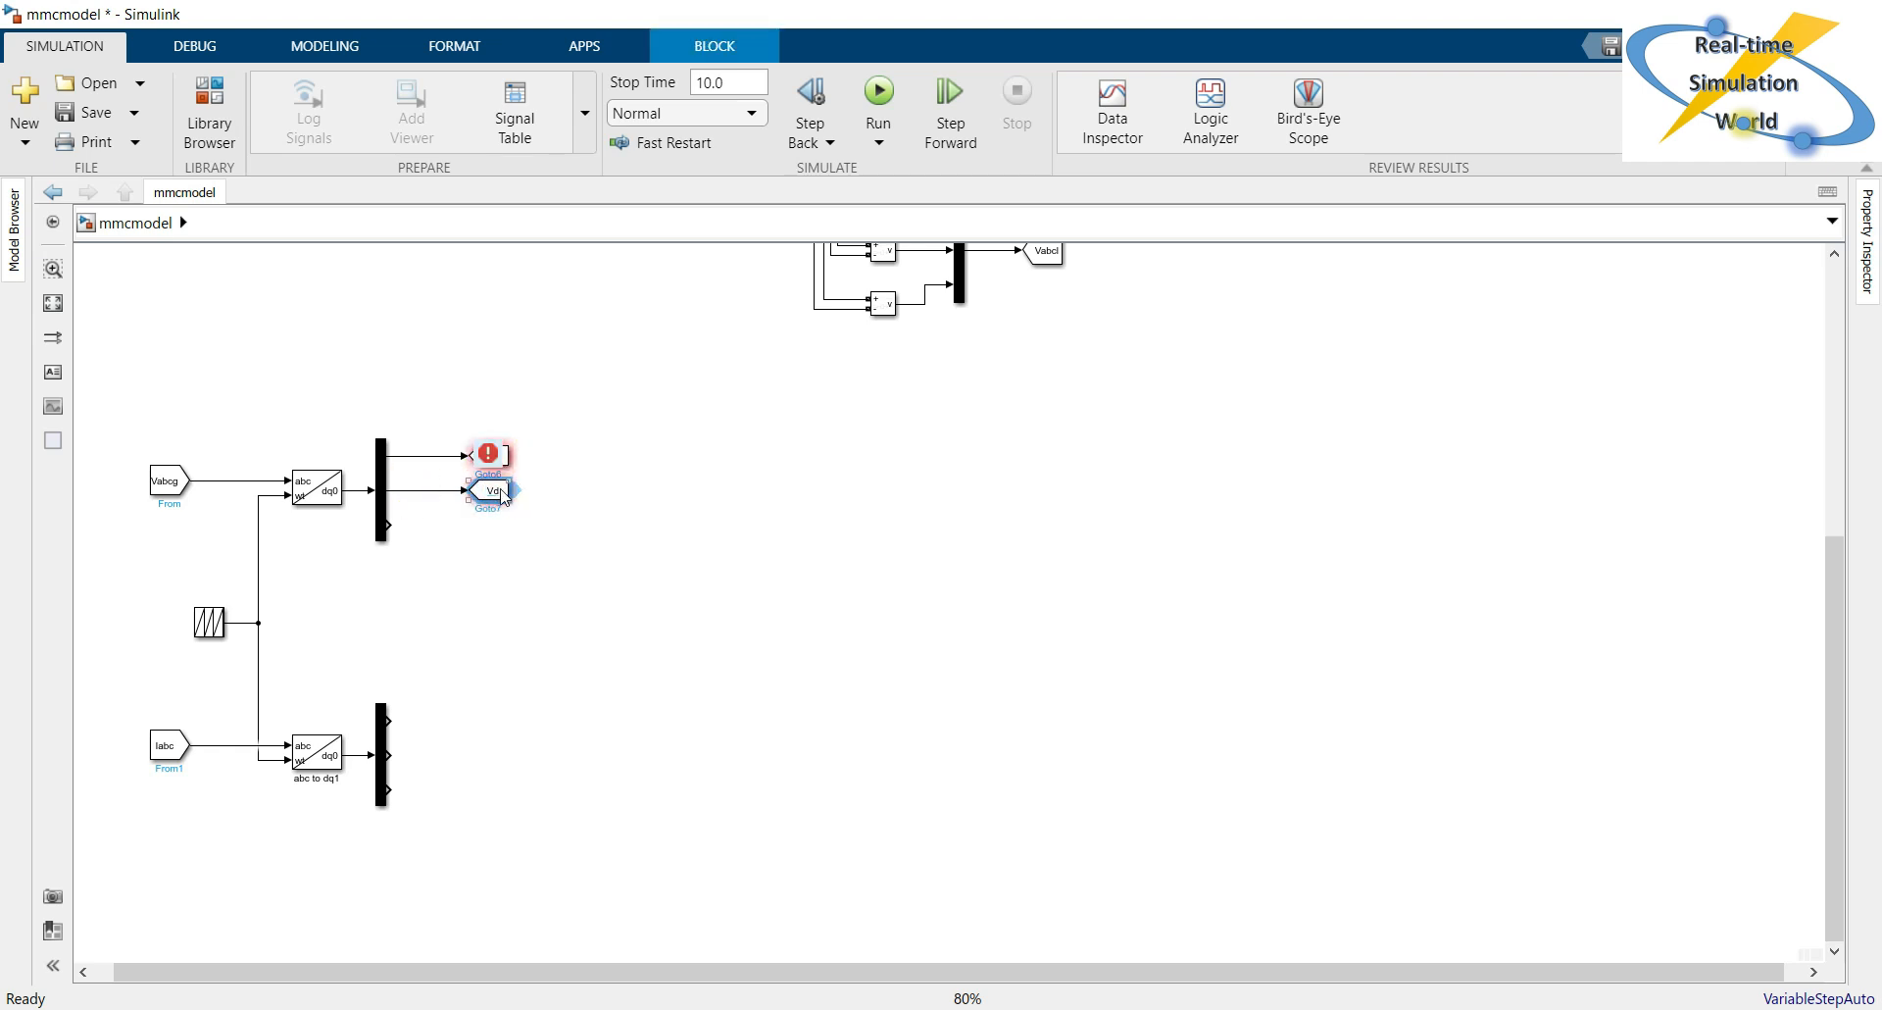
Set the goto tag of the copied block on the voltage Demux's second output to Vq.
double_click(503, 489)
type("V")
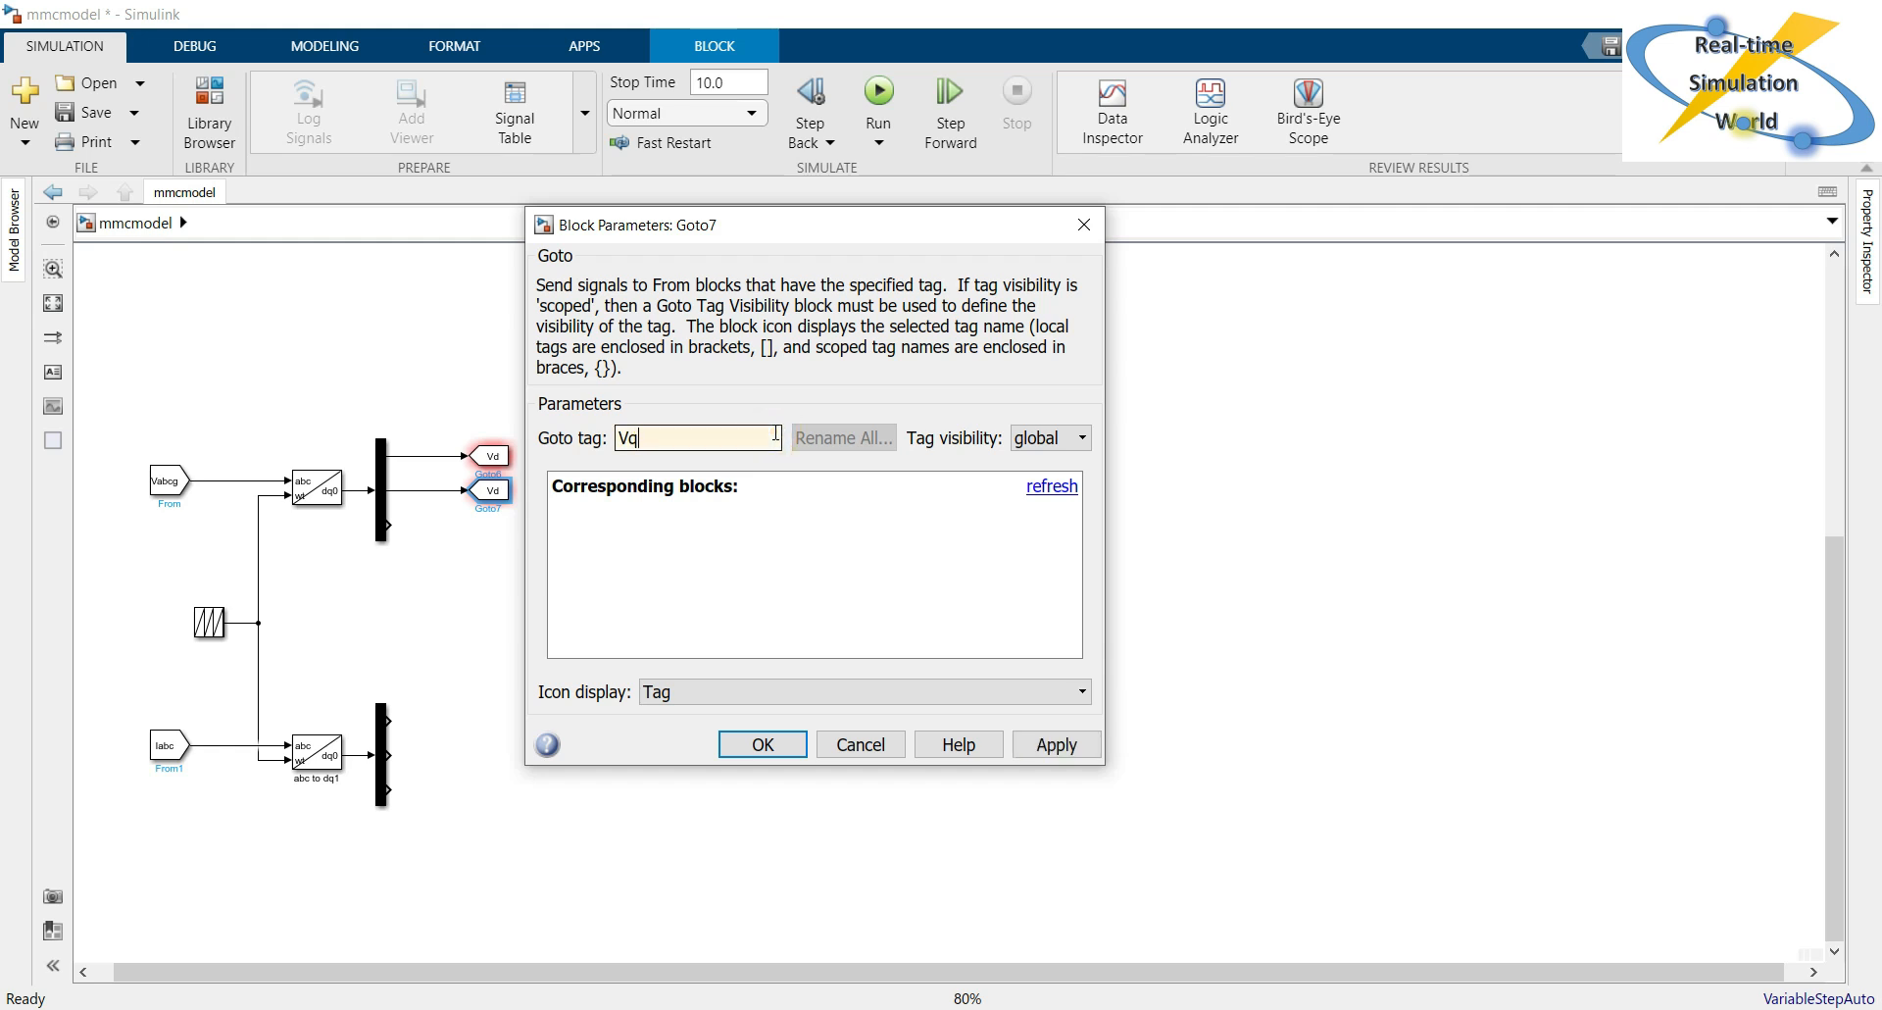
type("q")
key("Return")
left_click(626, 552)
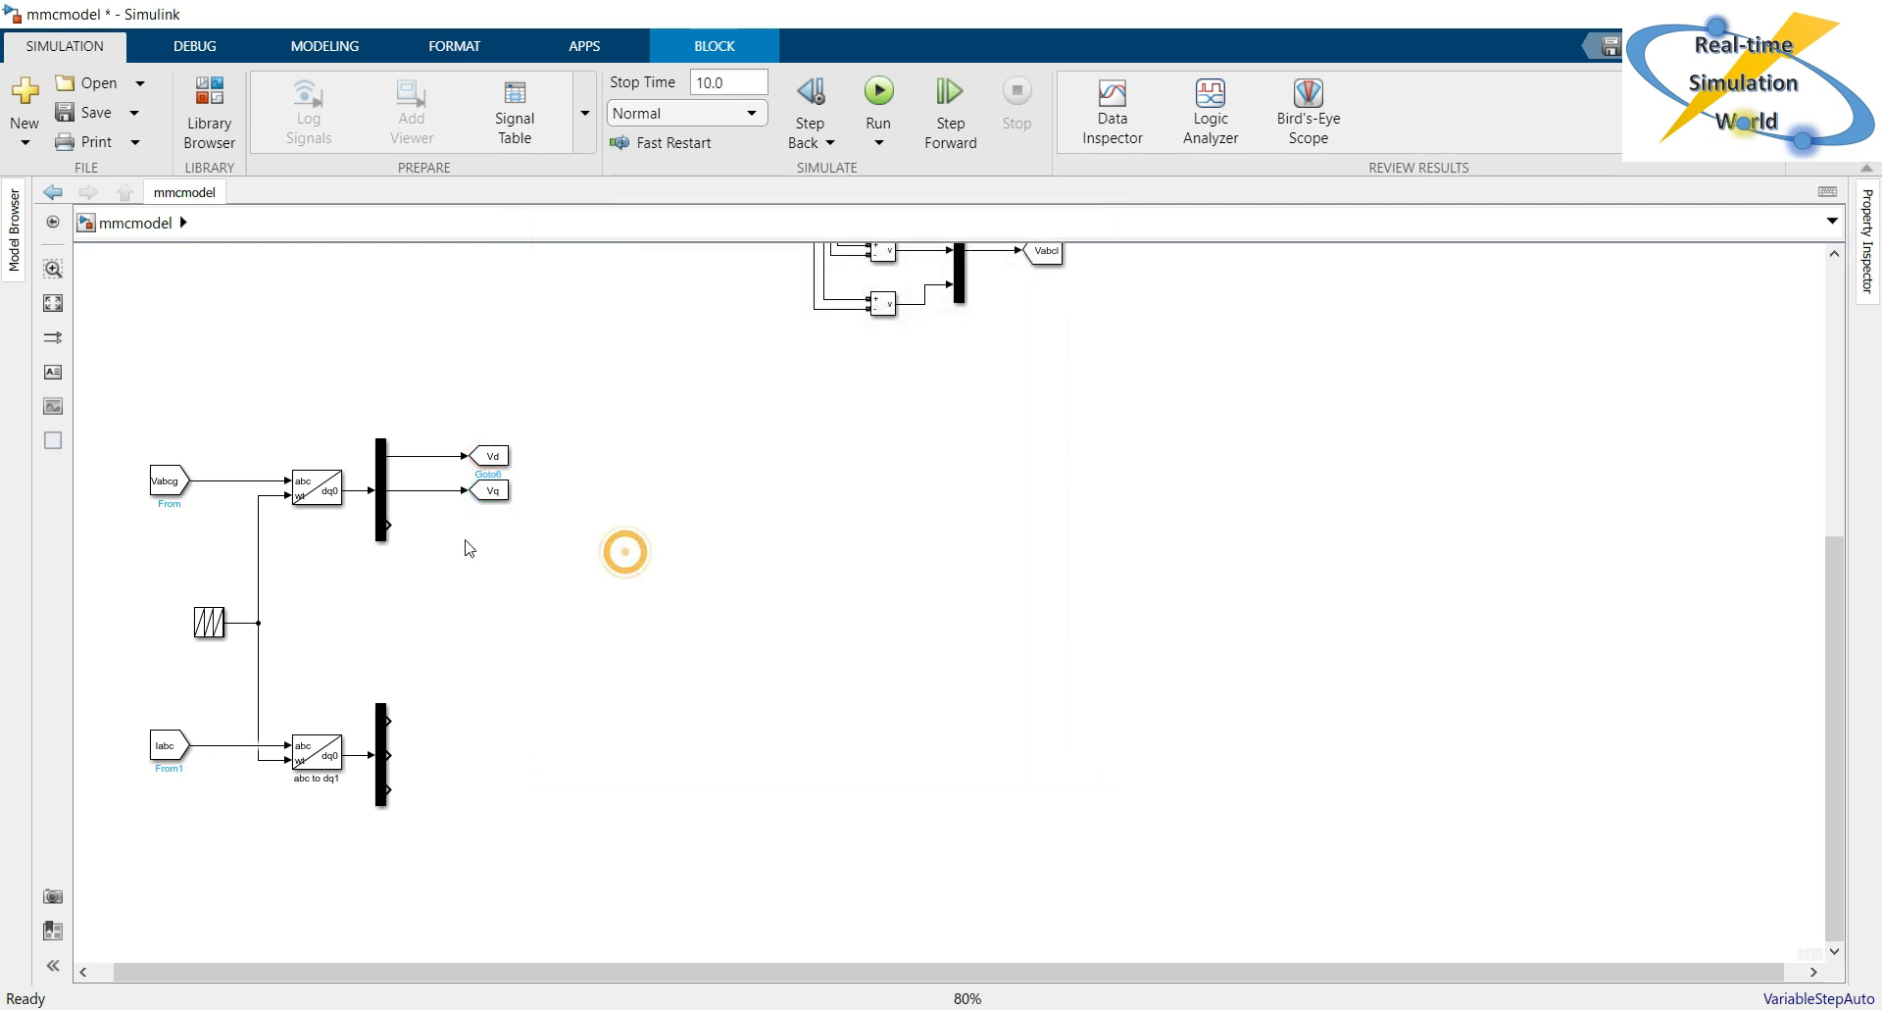
left_click(457, 538)
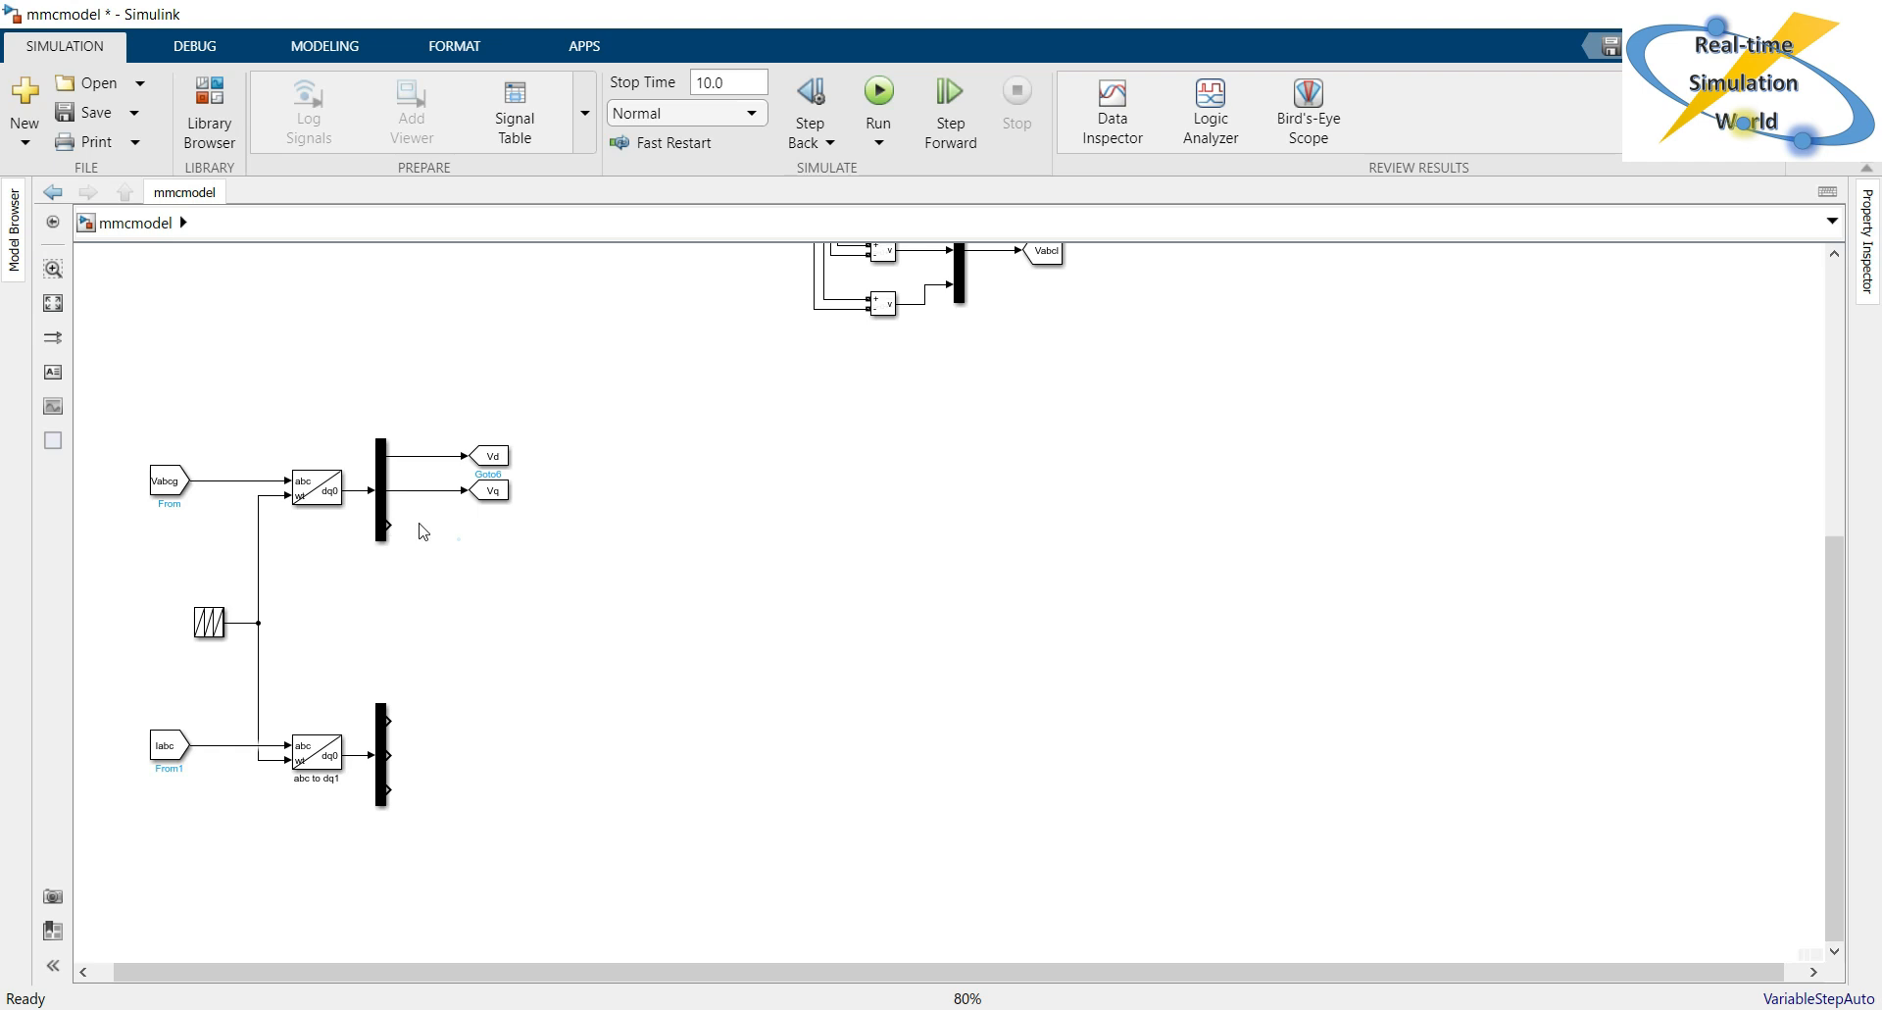
Add a Terminator block and connect it to the third output of the voltage Demux.
double_click(838, 484)
type("ter")
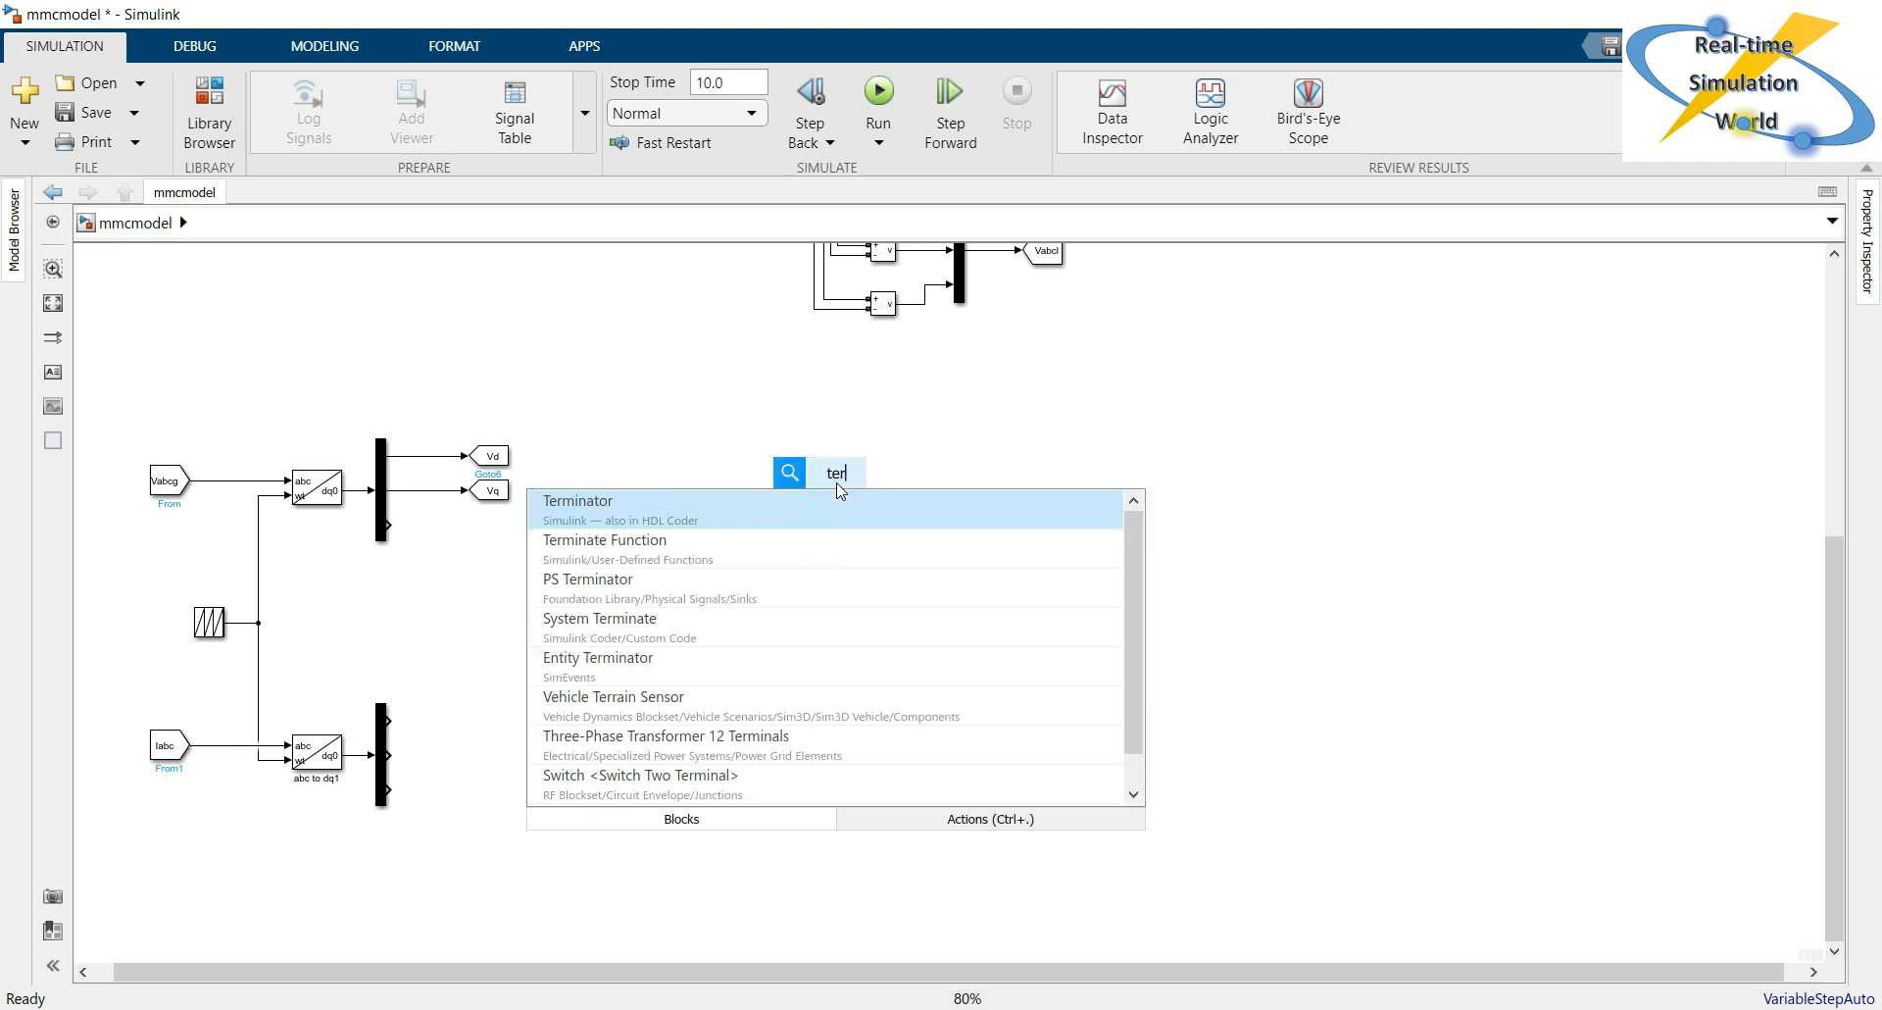
key("Return")
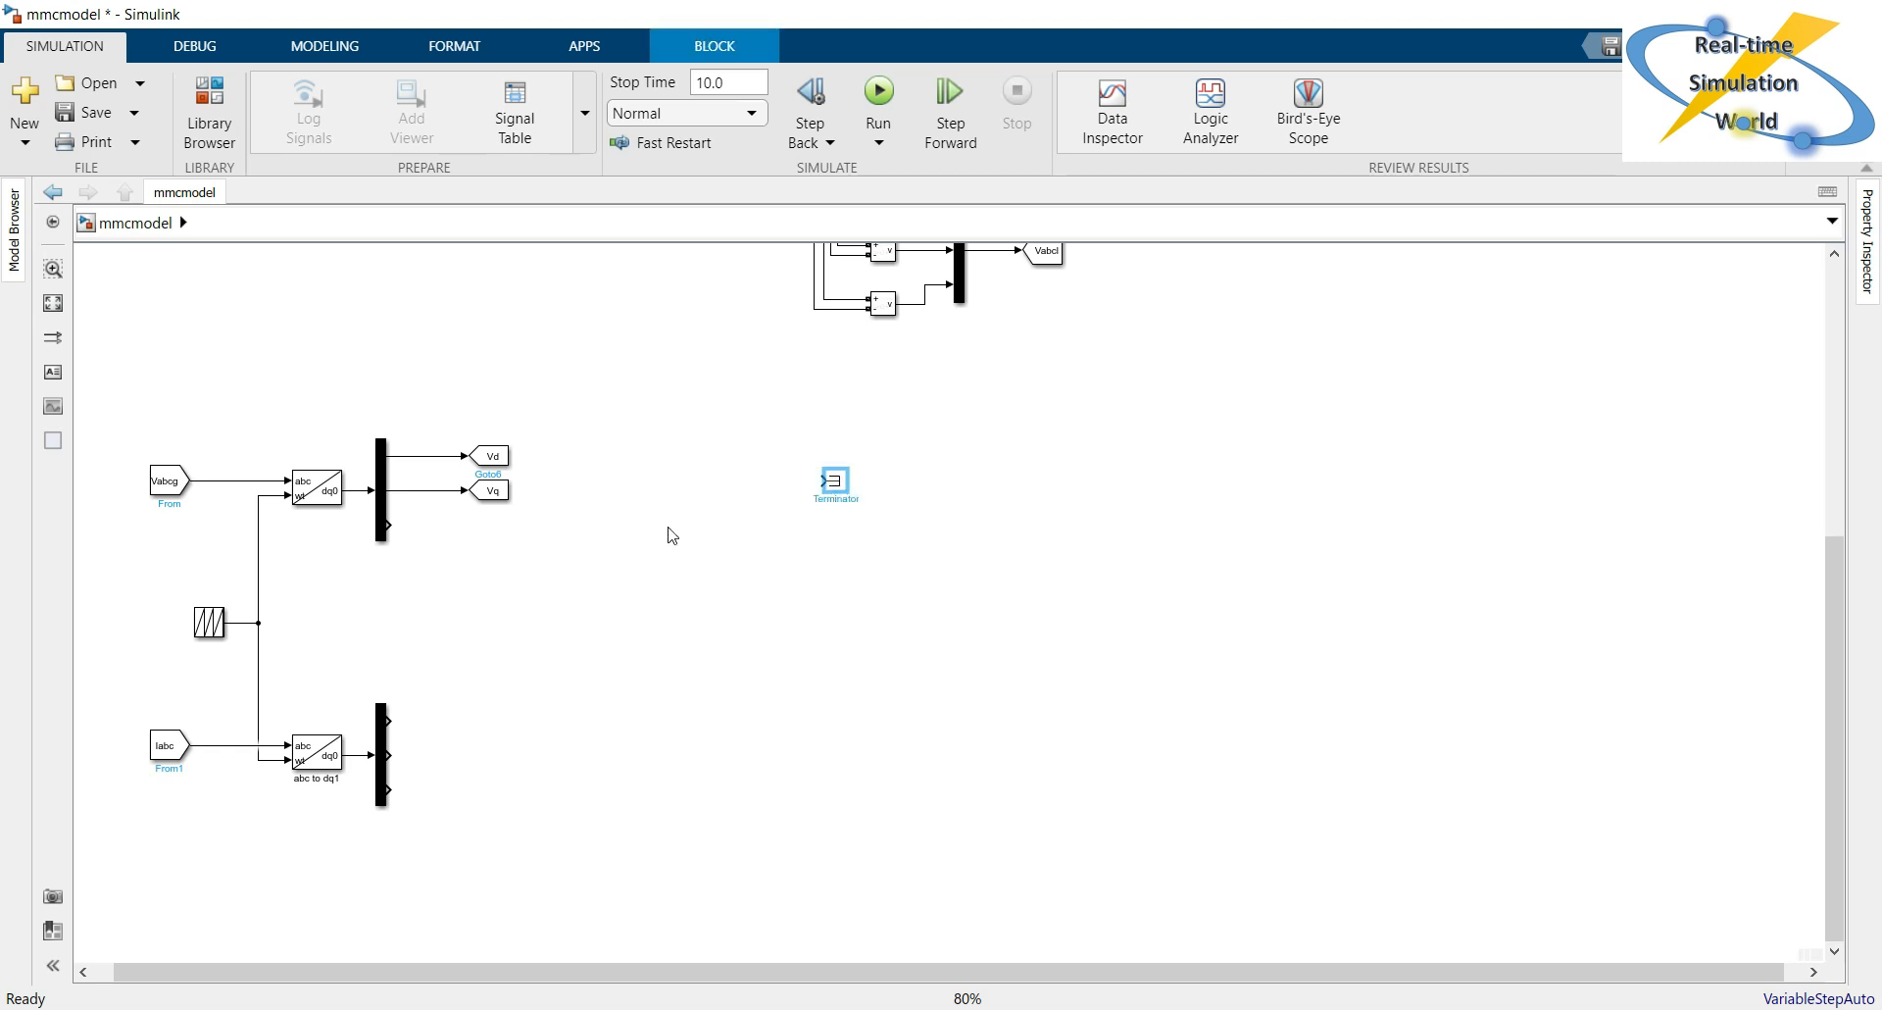
left_click(865, 522)
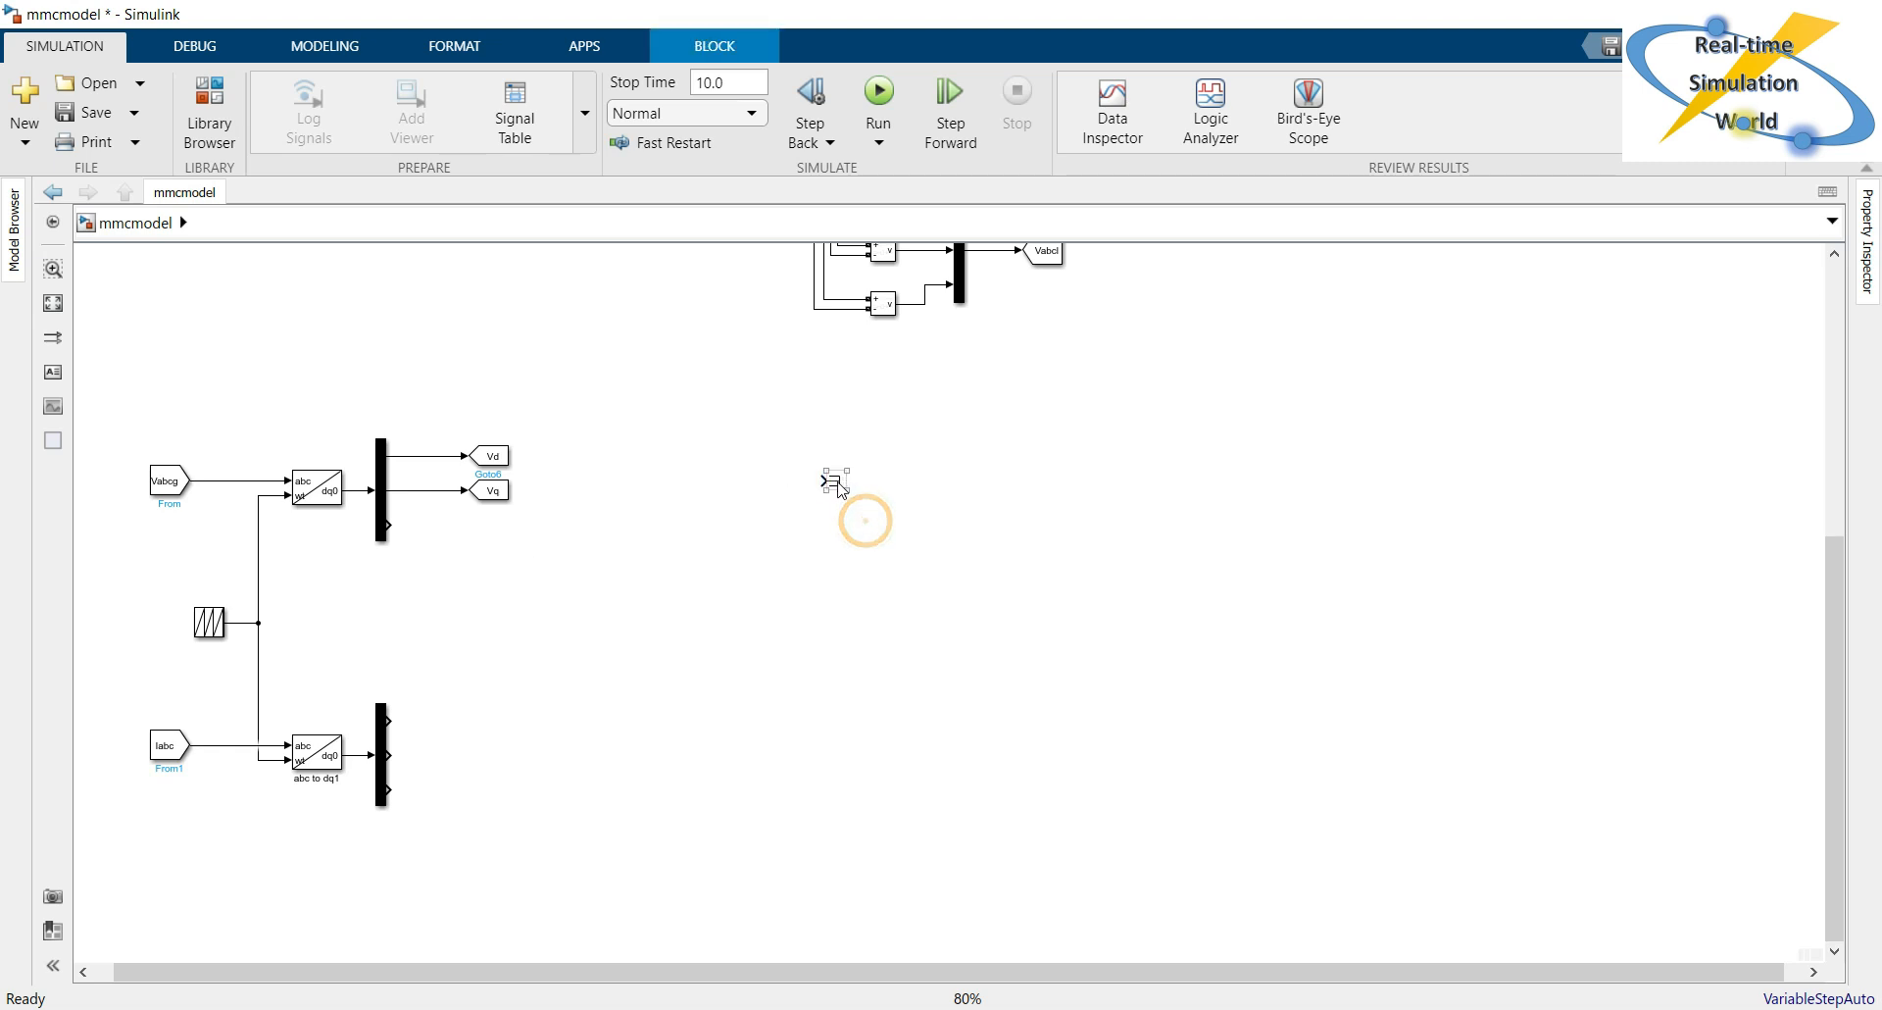
left_click_drag(832, 482, 450, 532)
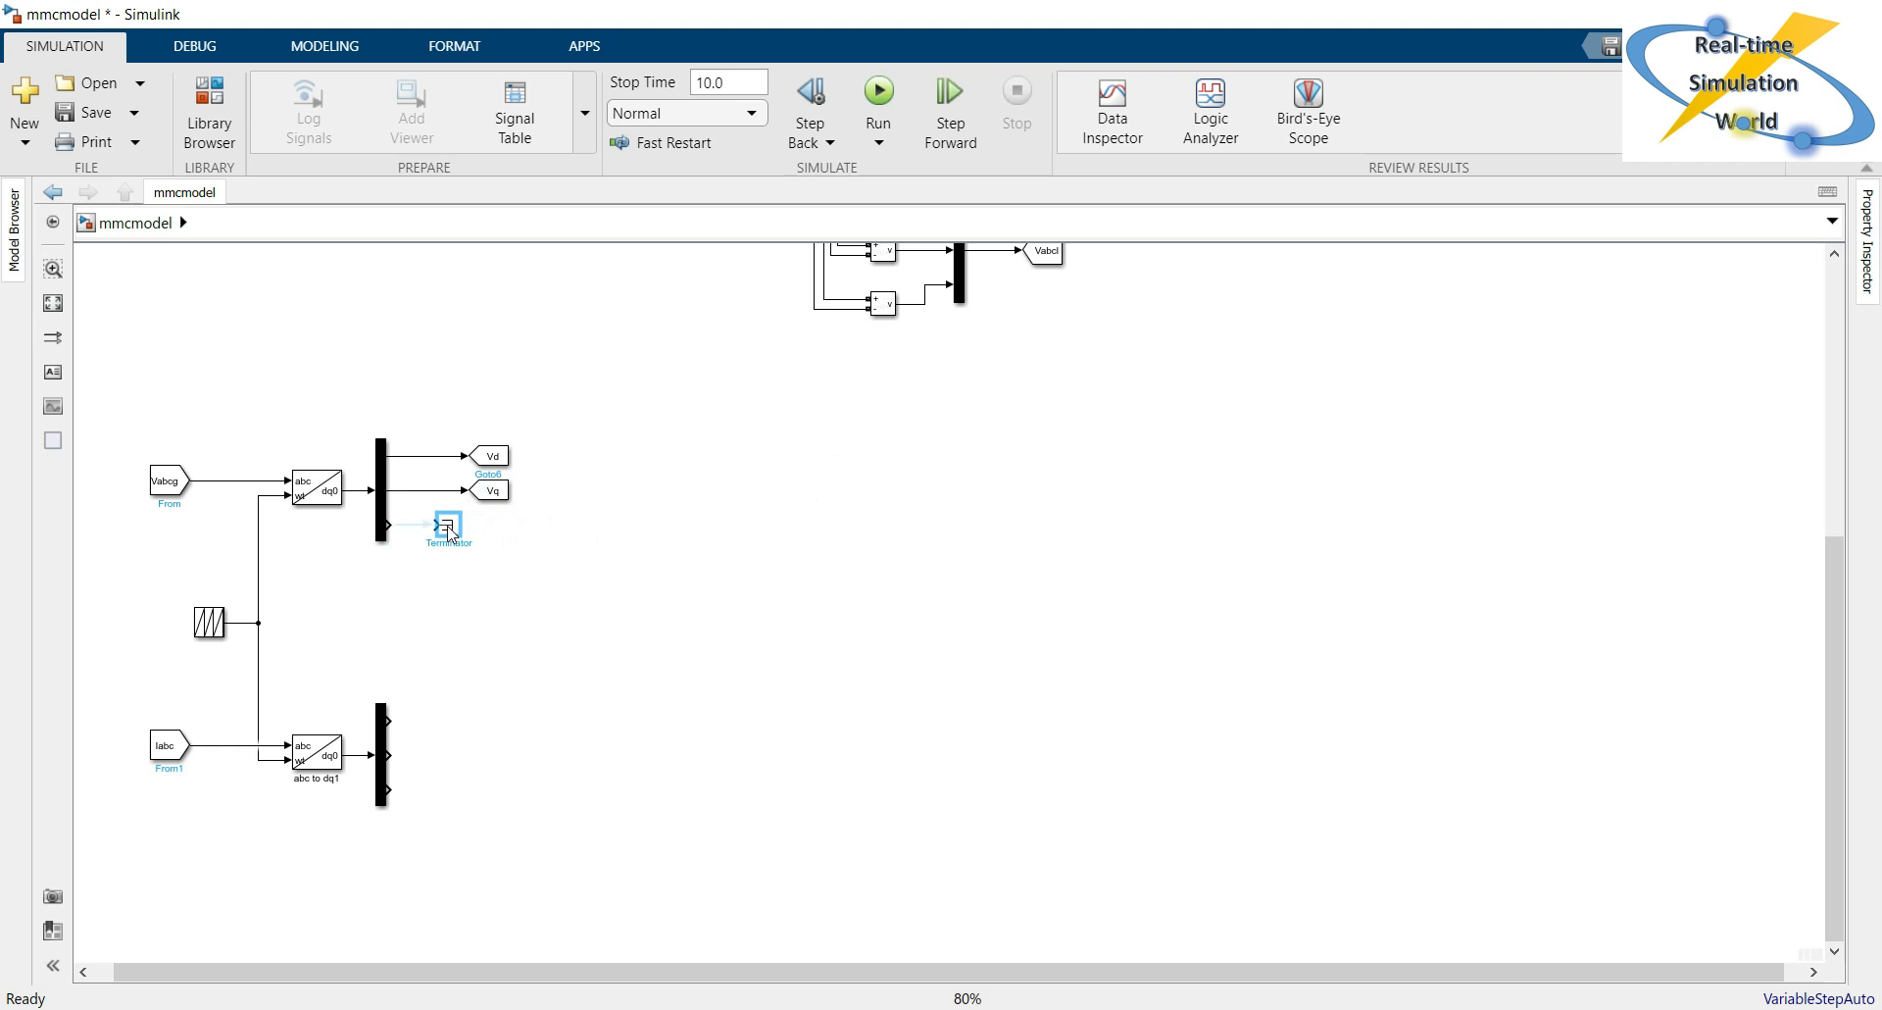
left_click(556, 585)
left_click(446, 524)
left_click(443, 594)
left_click(1544, 1009)
right_click(1591, 993)
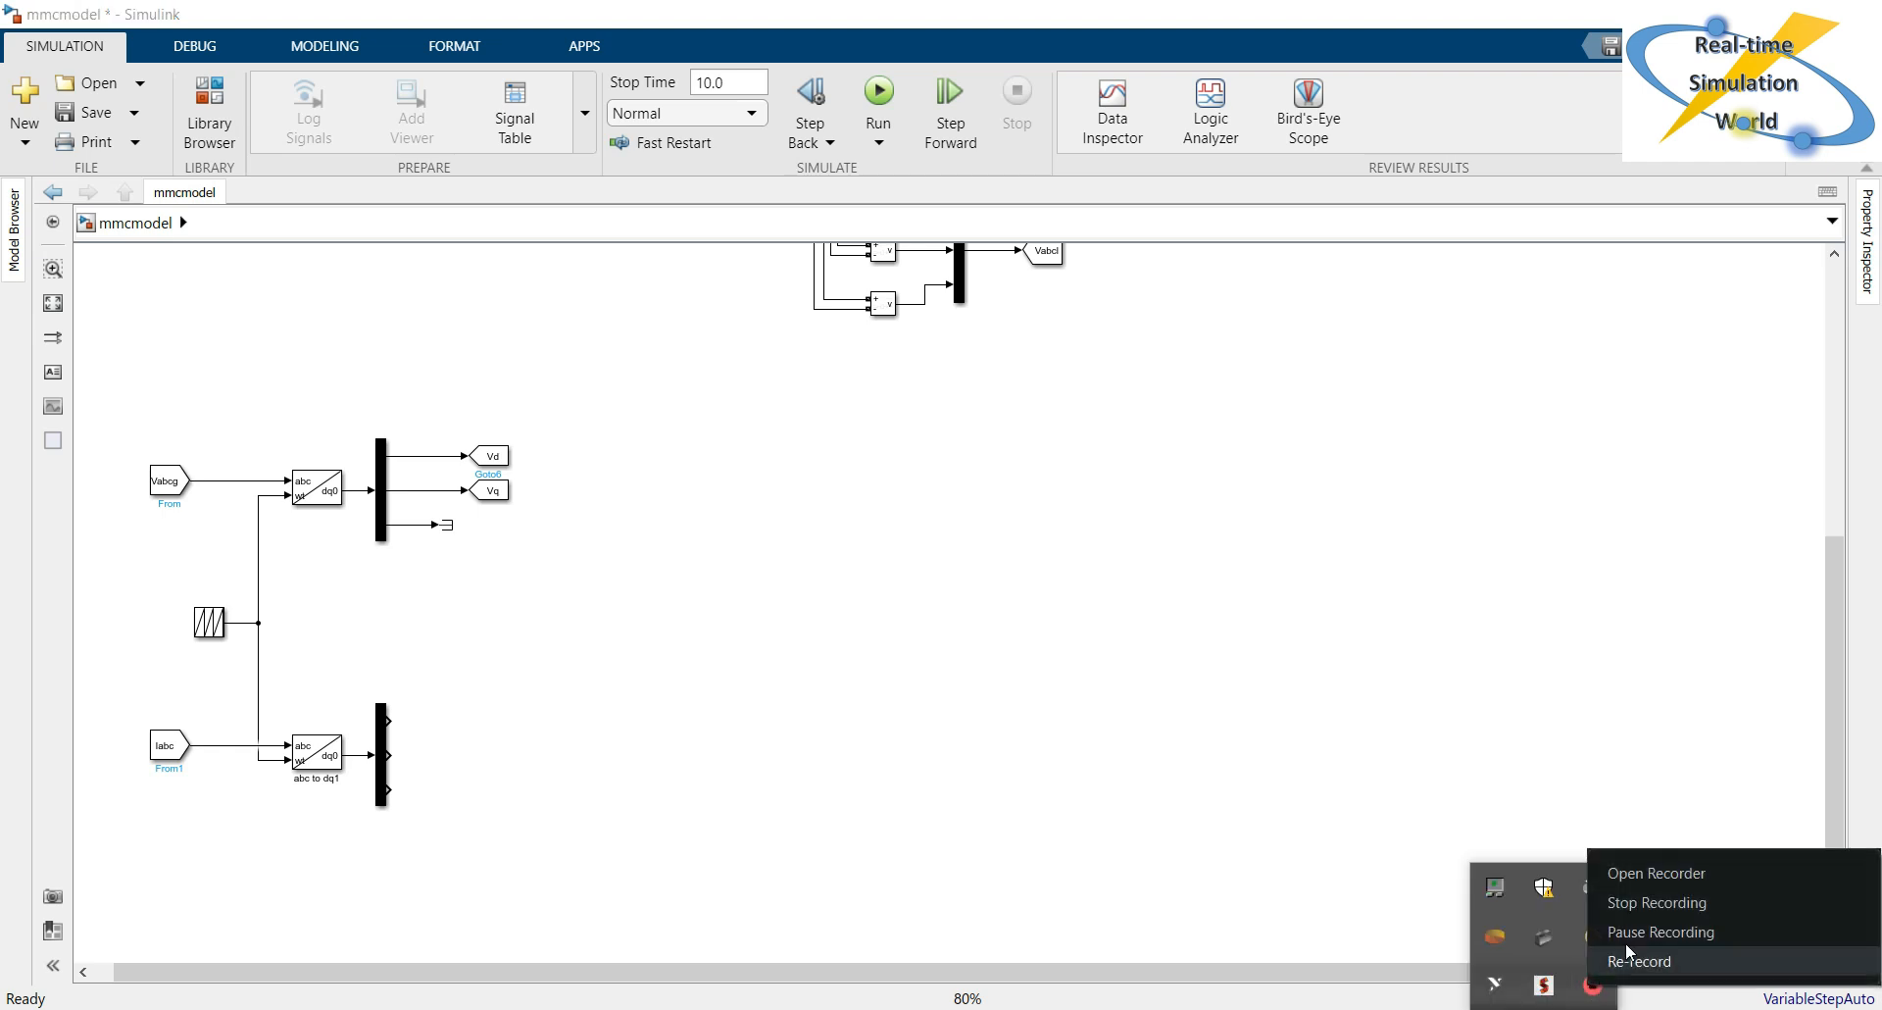
left_click(1660, 873)
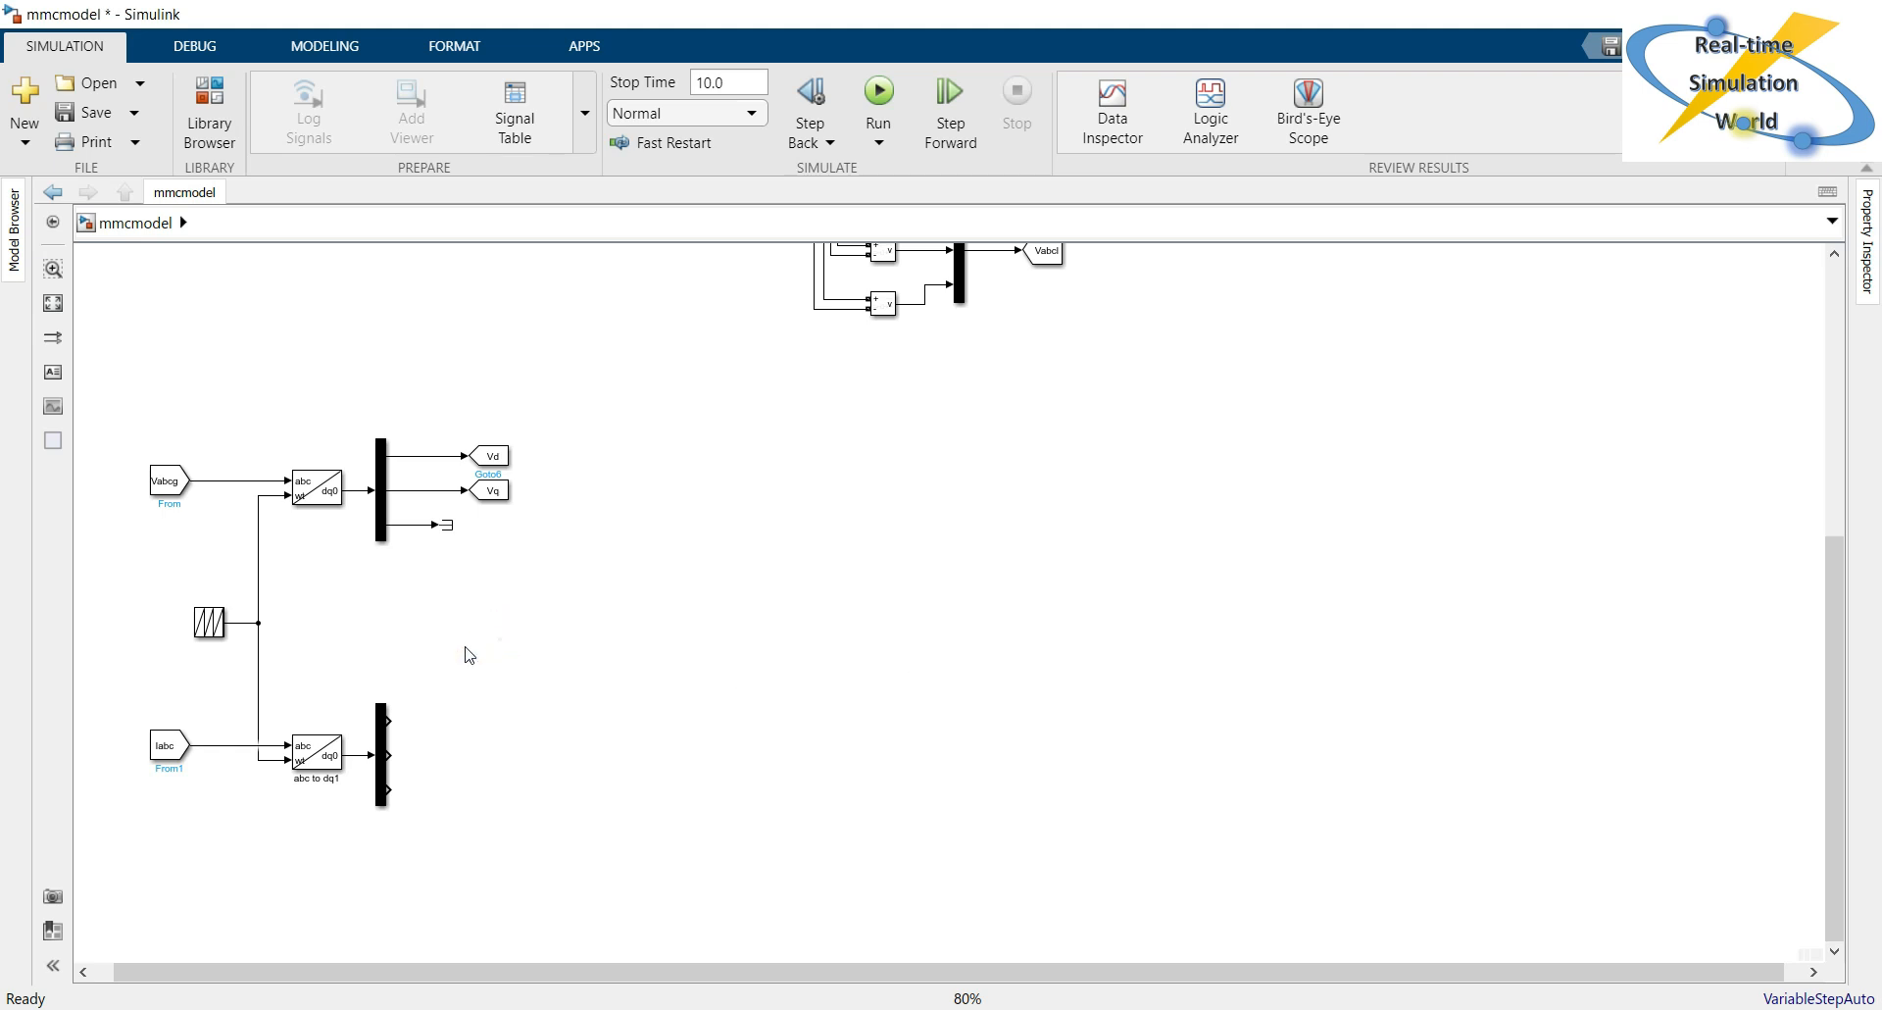
Copy the Vd Goto block beside the Iabc branch's Demux and connect the first output to the copy.
left_click(502, 456)
left_click_drag(500, 461, 392, 720)
left_click(429, 728)
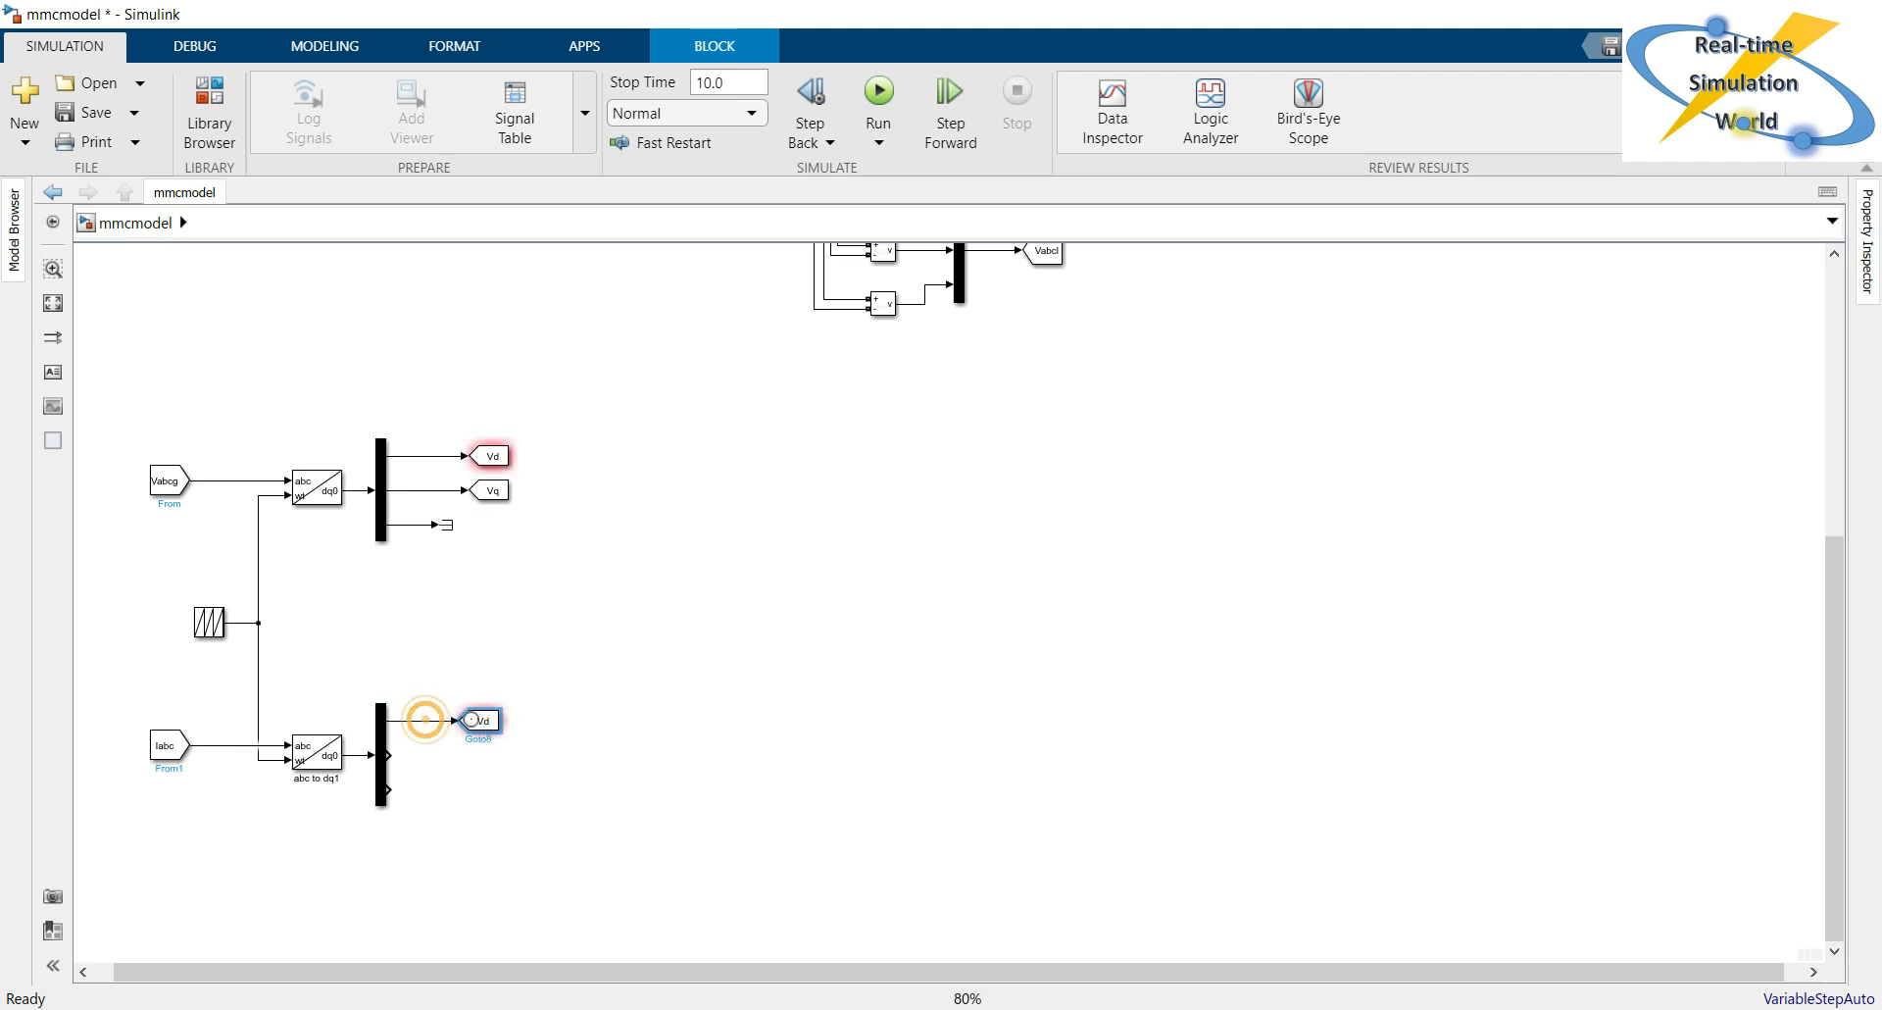
Set the goto tag of the block on the current Demux's first output to Id.
double_click(480, 721)
key("Home")
key("shift+Right")
key("Delete")
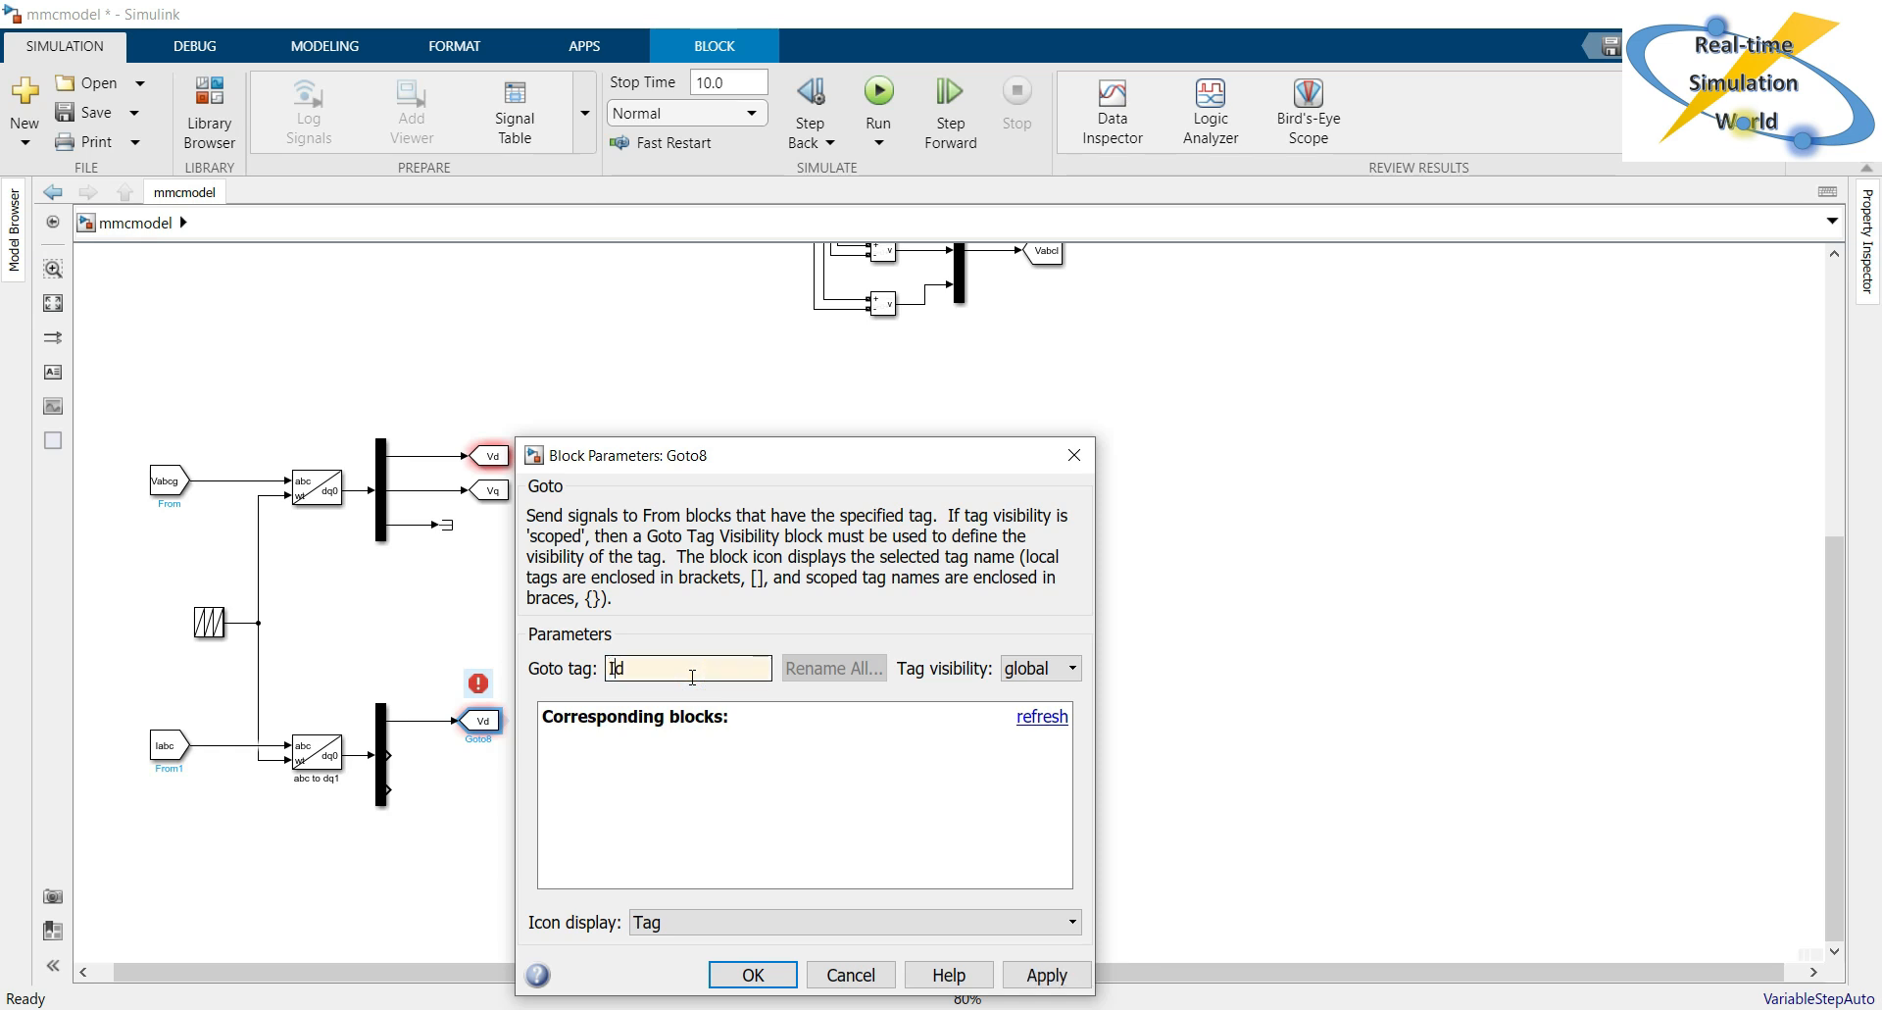
left_click(753, 974)
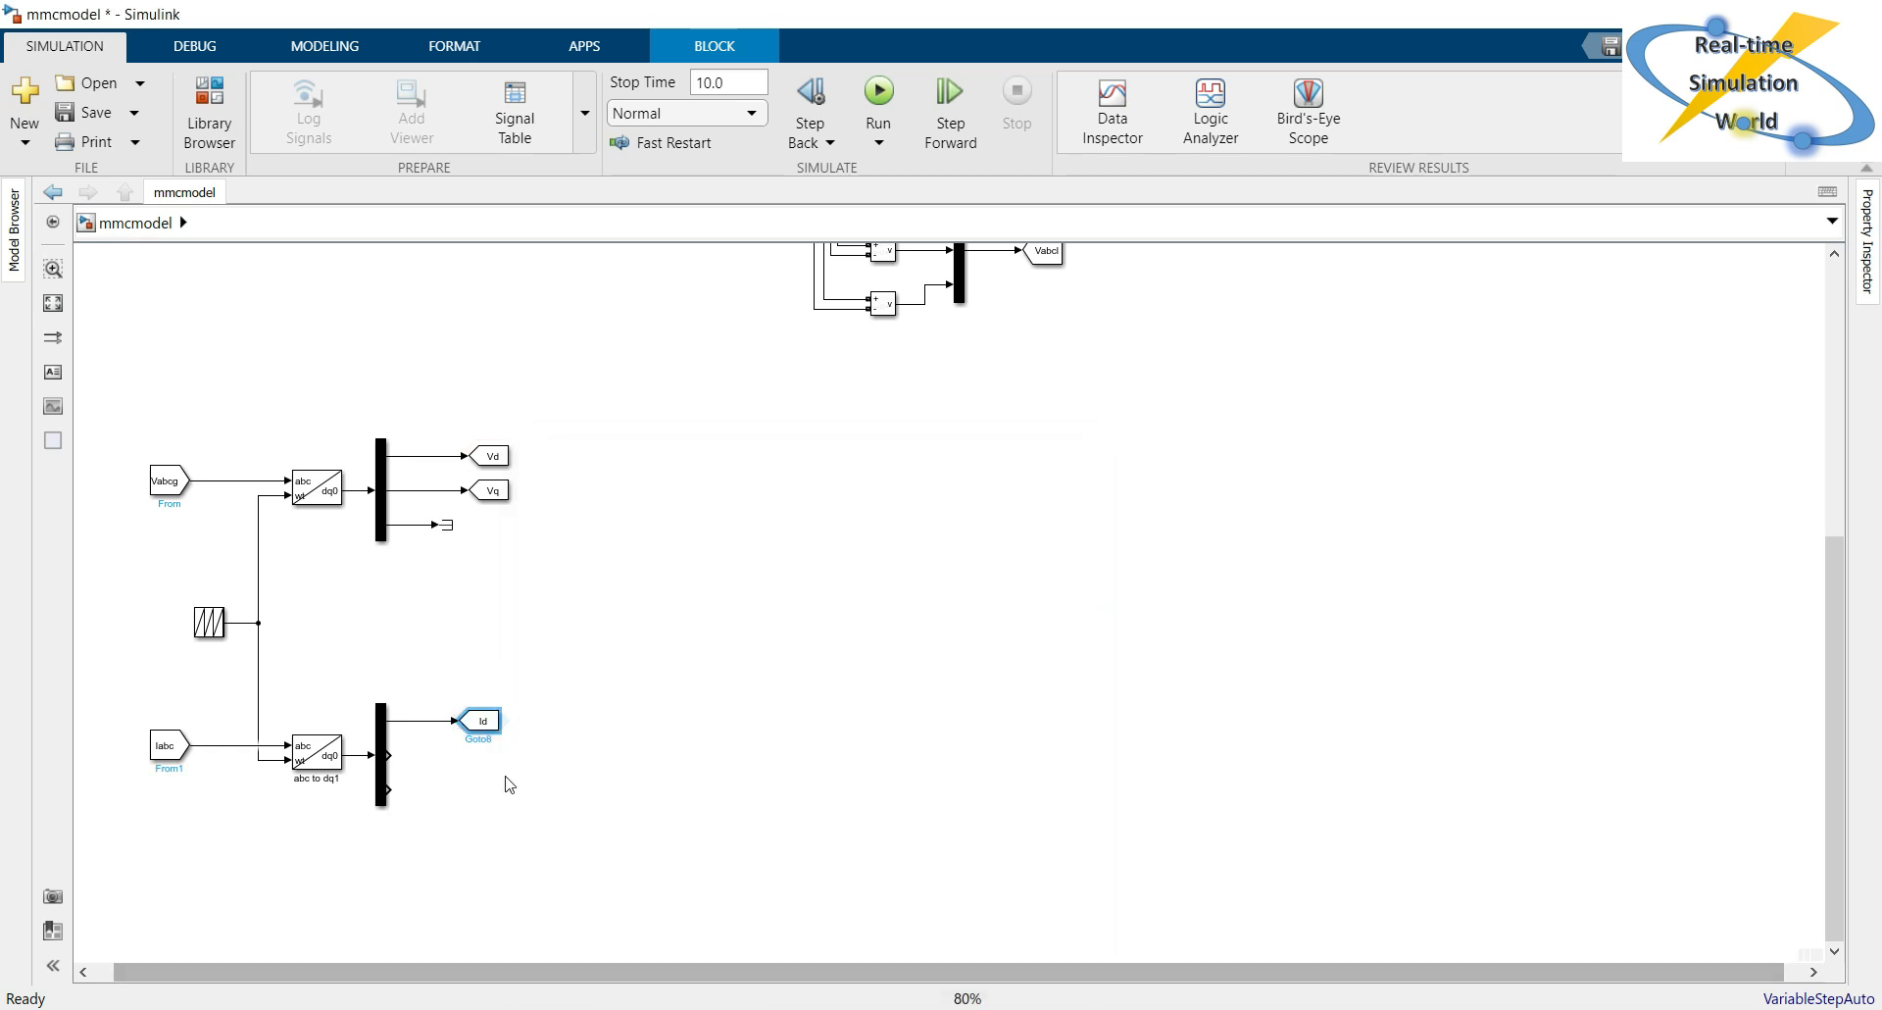
Copy the Id Goto block below the original and connect the current Demux's second output to the copy.
left_click(504, 770)
left_click_drag(483, 722, 483, 756)
left_click(442, 755)
Set the goto tag of the copied block on the current Demux's second output to Iq.
double_click(476, 760)
left_click(728, 674)
key("BackSpace")
type("q")
left_click(753, 983)
left_click(635, 773)
Copy the Terminator block to the current Demux's third output, connect it and align it with that port.
left_click(450, 528)
left_click_drag(456, 532, 450, 802)
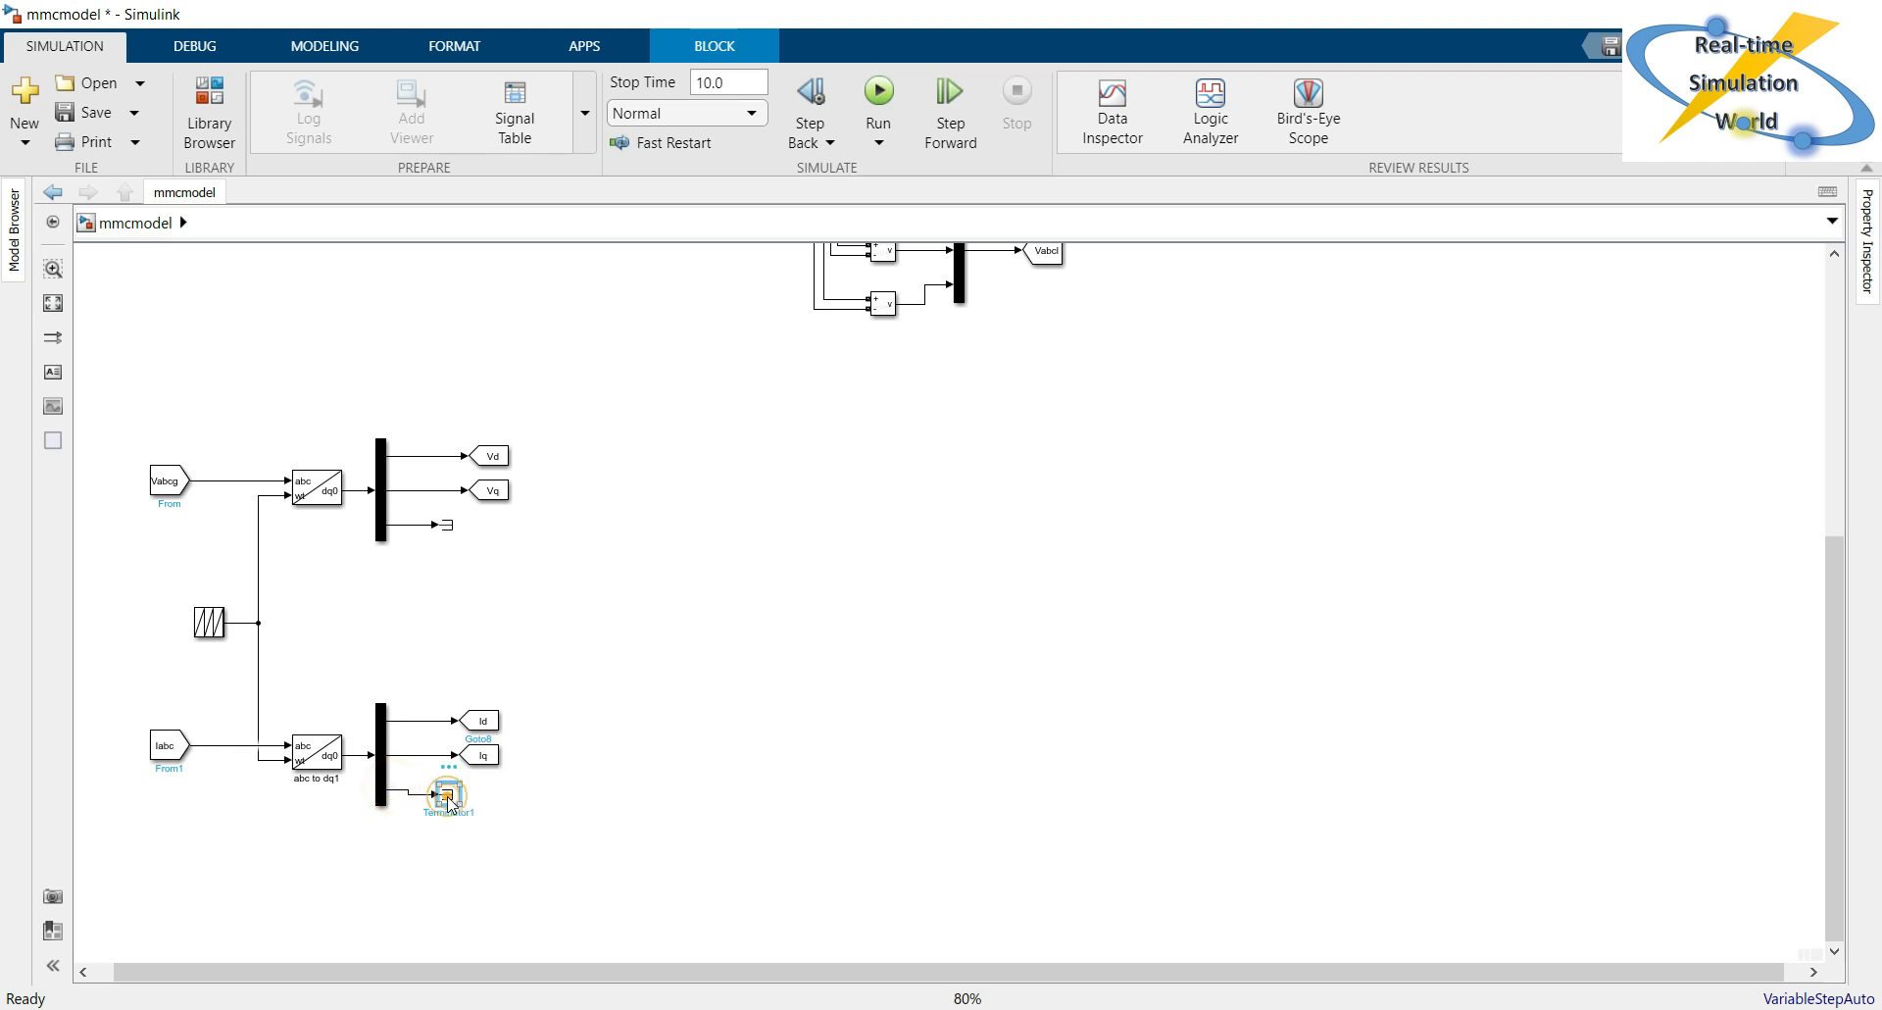
key("Up")
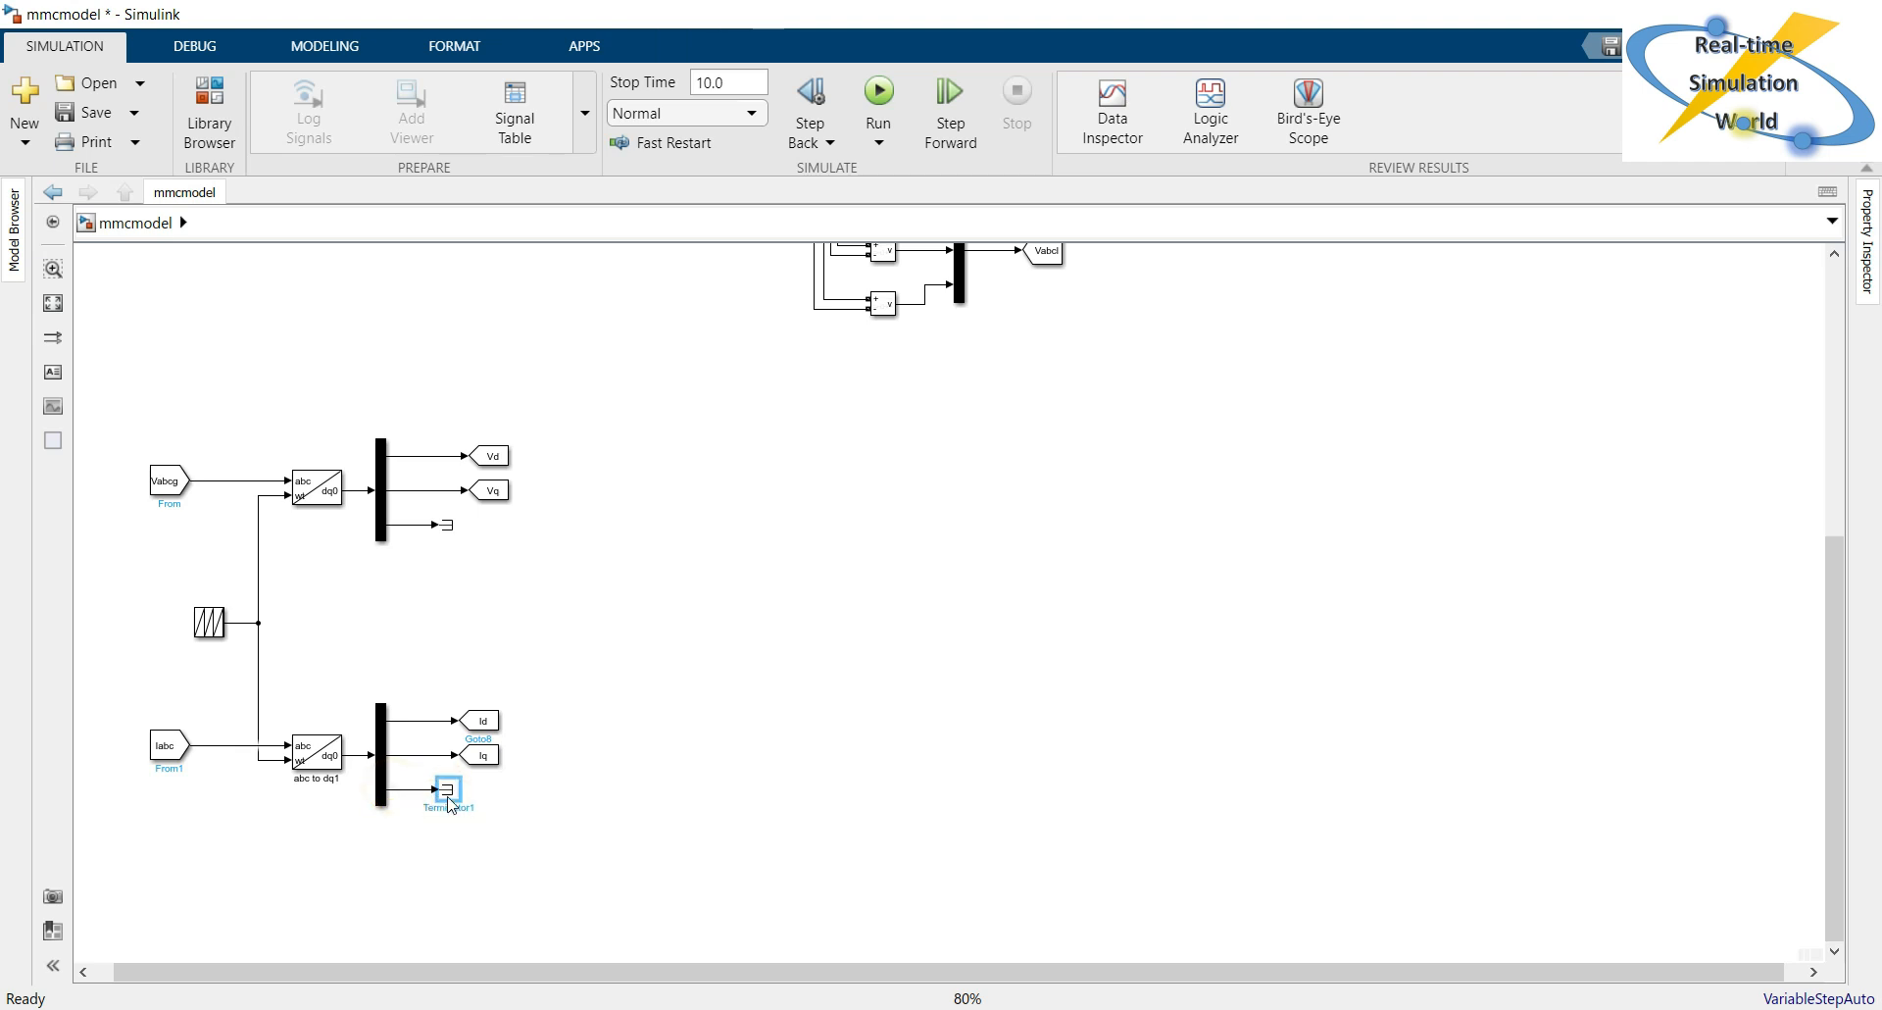
left_click(617, 858)
double_click(354, 319)
type("from")
key("BackSpace")
key("BackSpace")
key("BackSpace")
key("BackSpace")
type("goto")
key("Return")
left_click(350, 335)
key("Delete")
Add a Constant block above the voltage transformation branch and set its value to 100000.
double_click(251, 318)
type("const")
key("Return")
left_click_drag(253, 324, 363, 316)
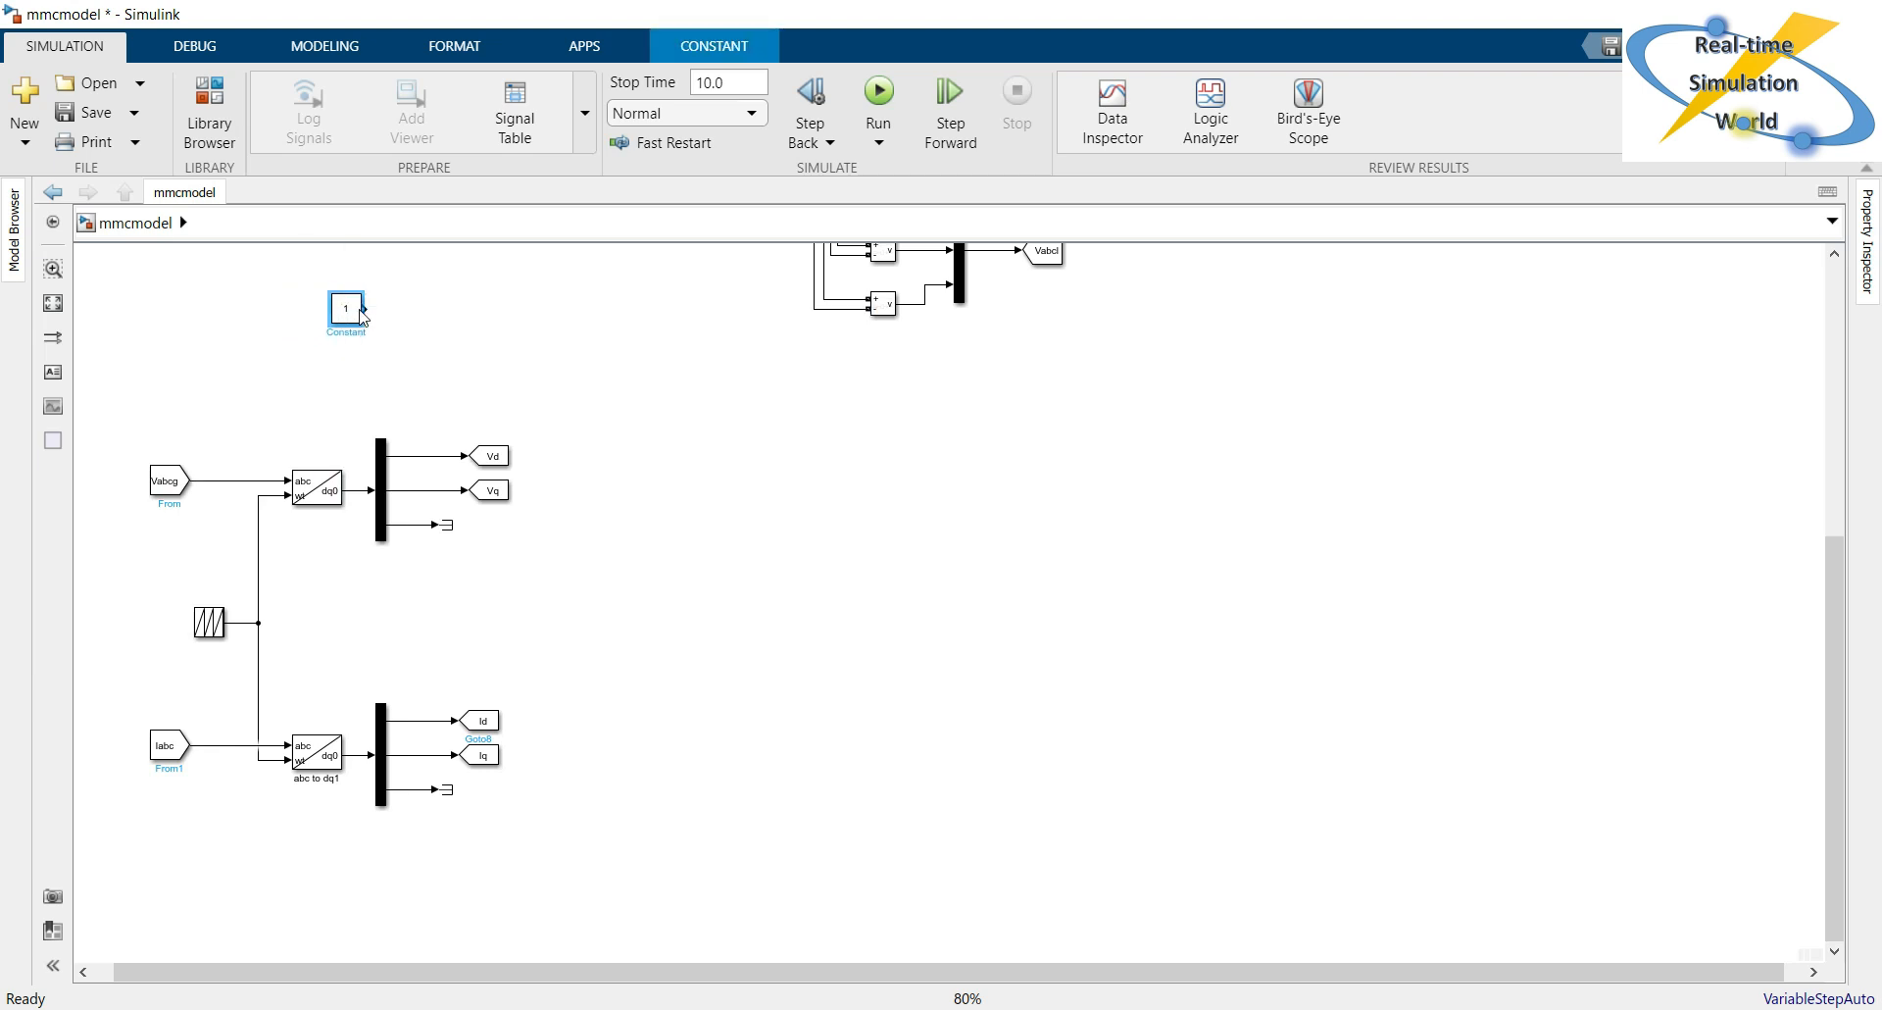
double_click(348, 310)
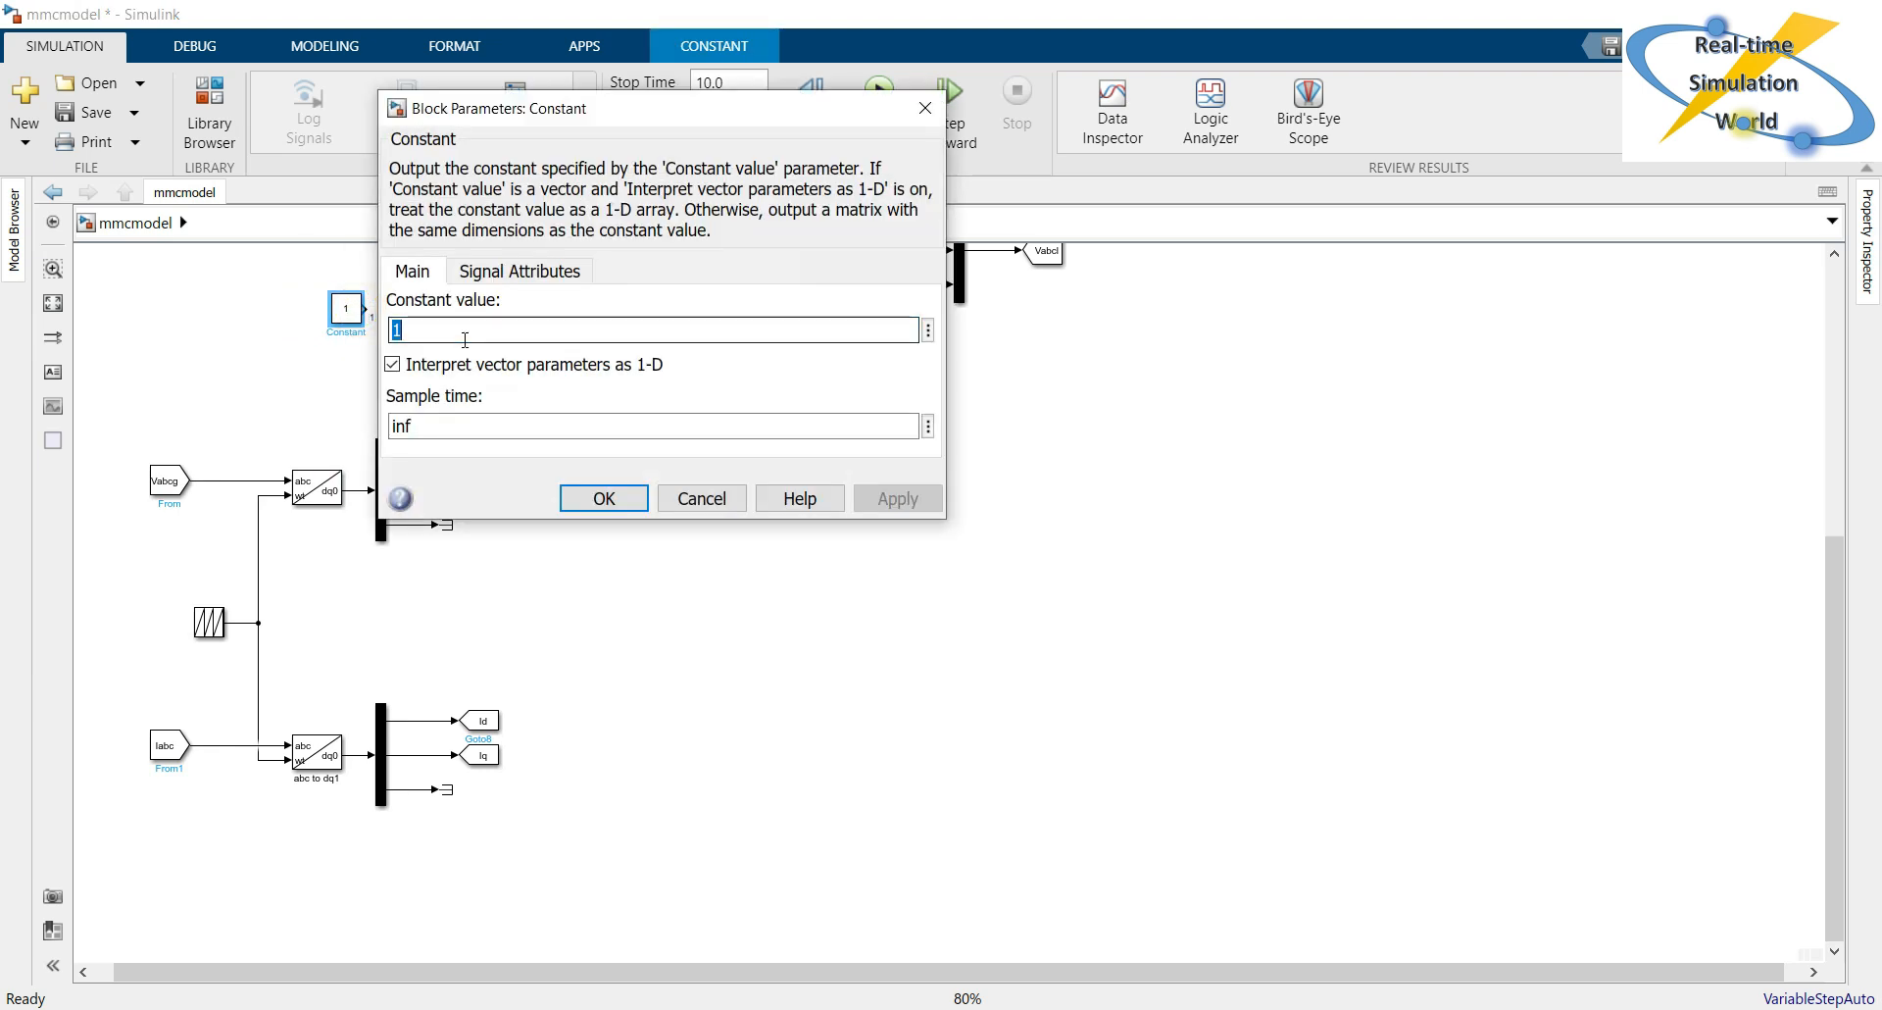
type("1")
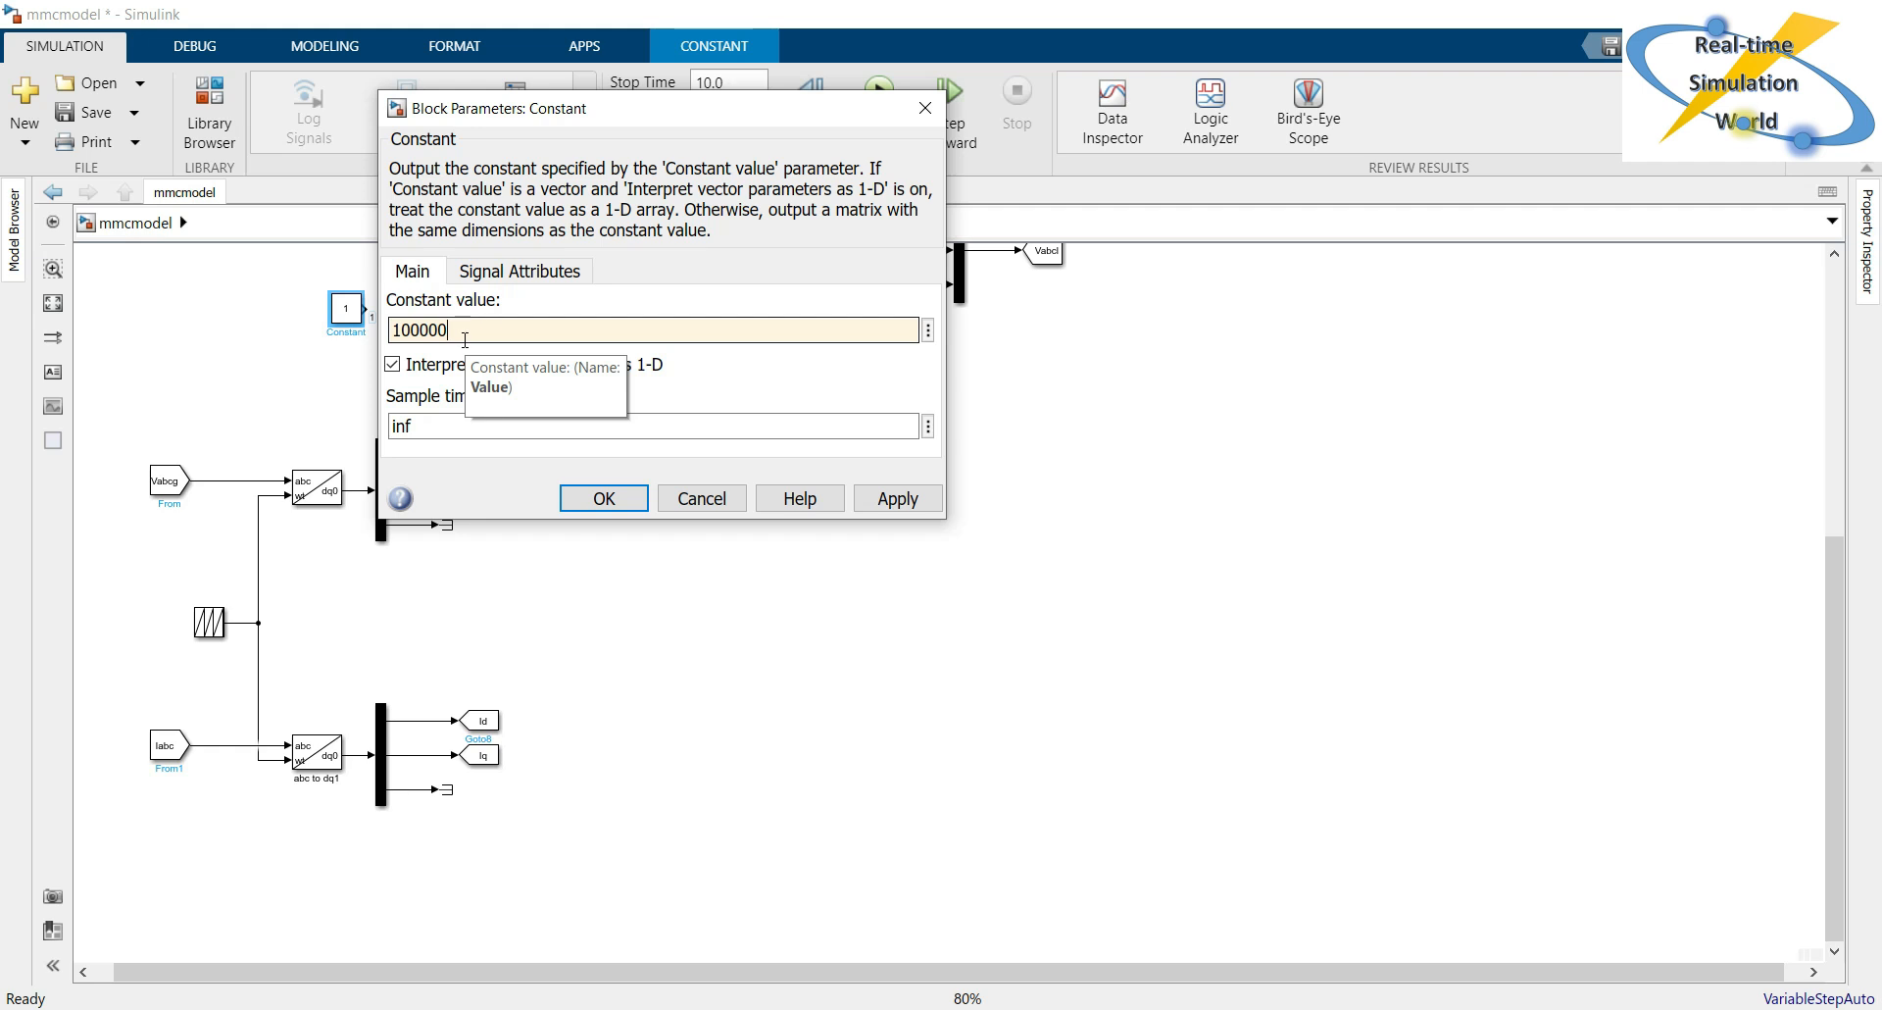
key("Return")
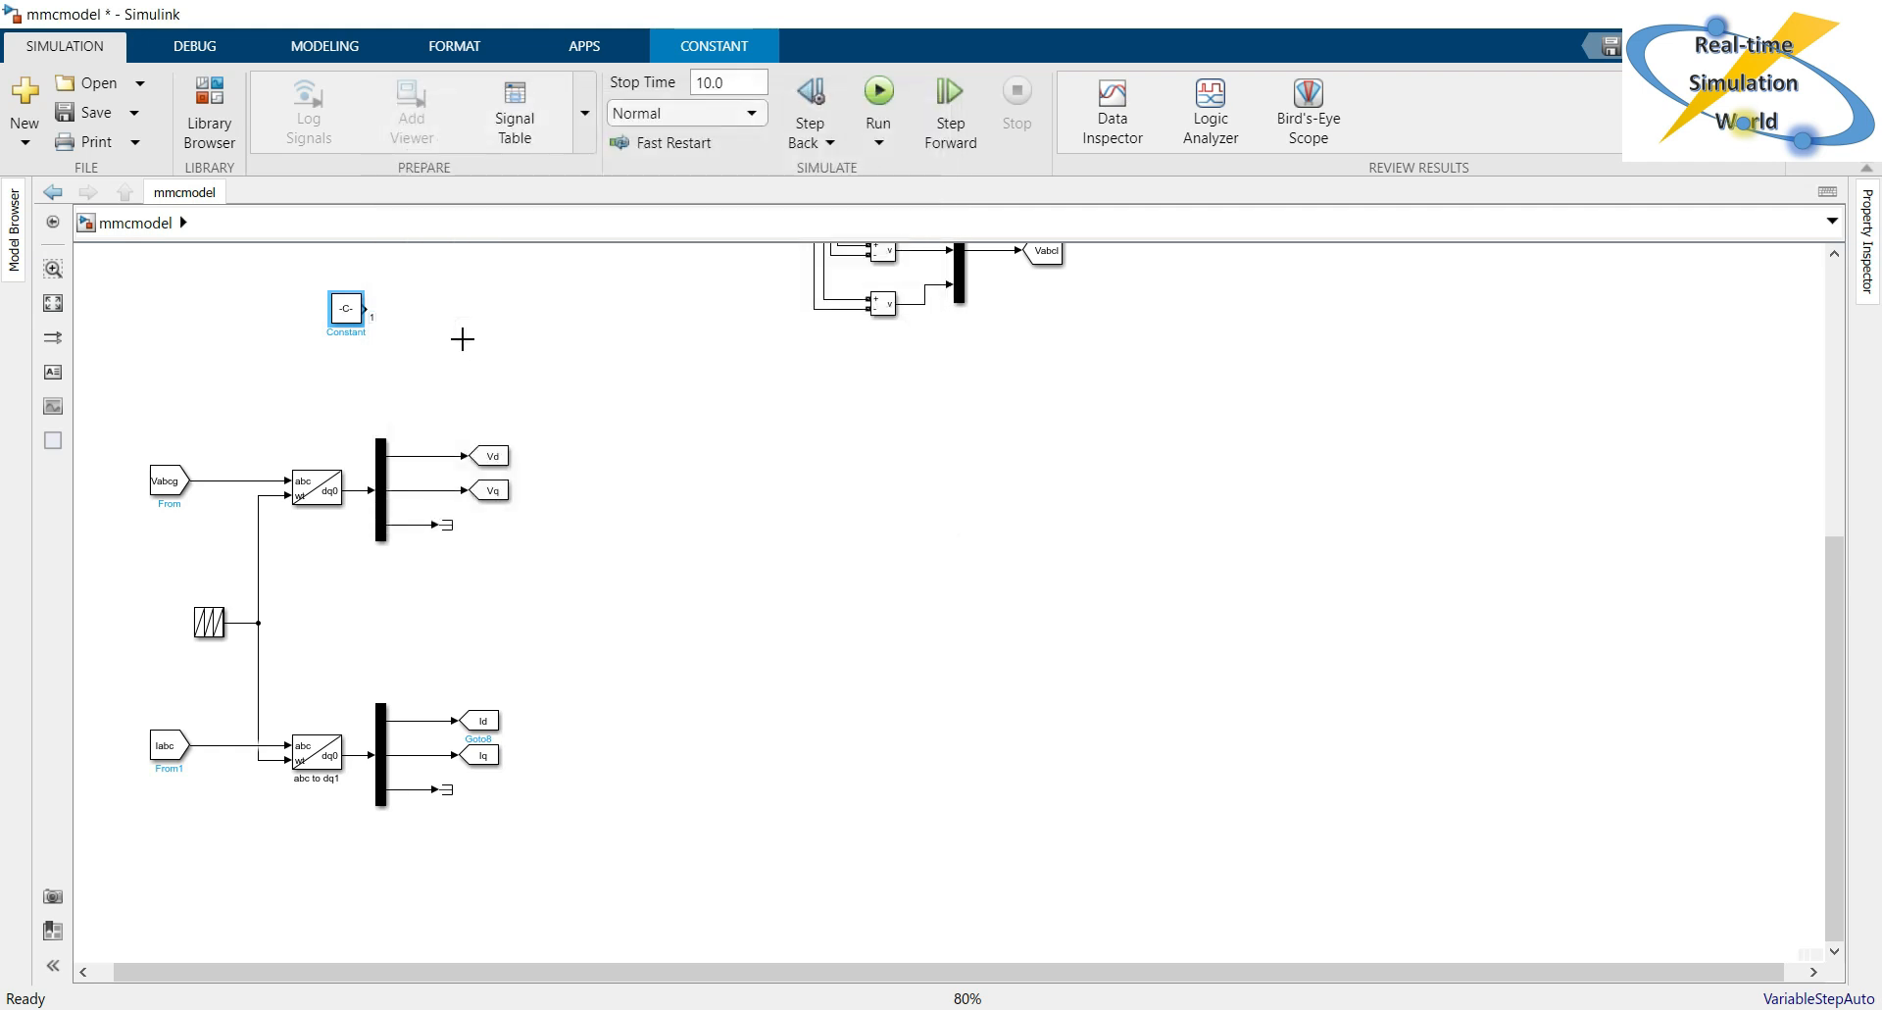
Add a Goto block beside the 100000 Constant and connect the Constant's output to it.
double_click(403, 310)
type("goto")
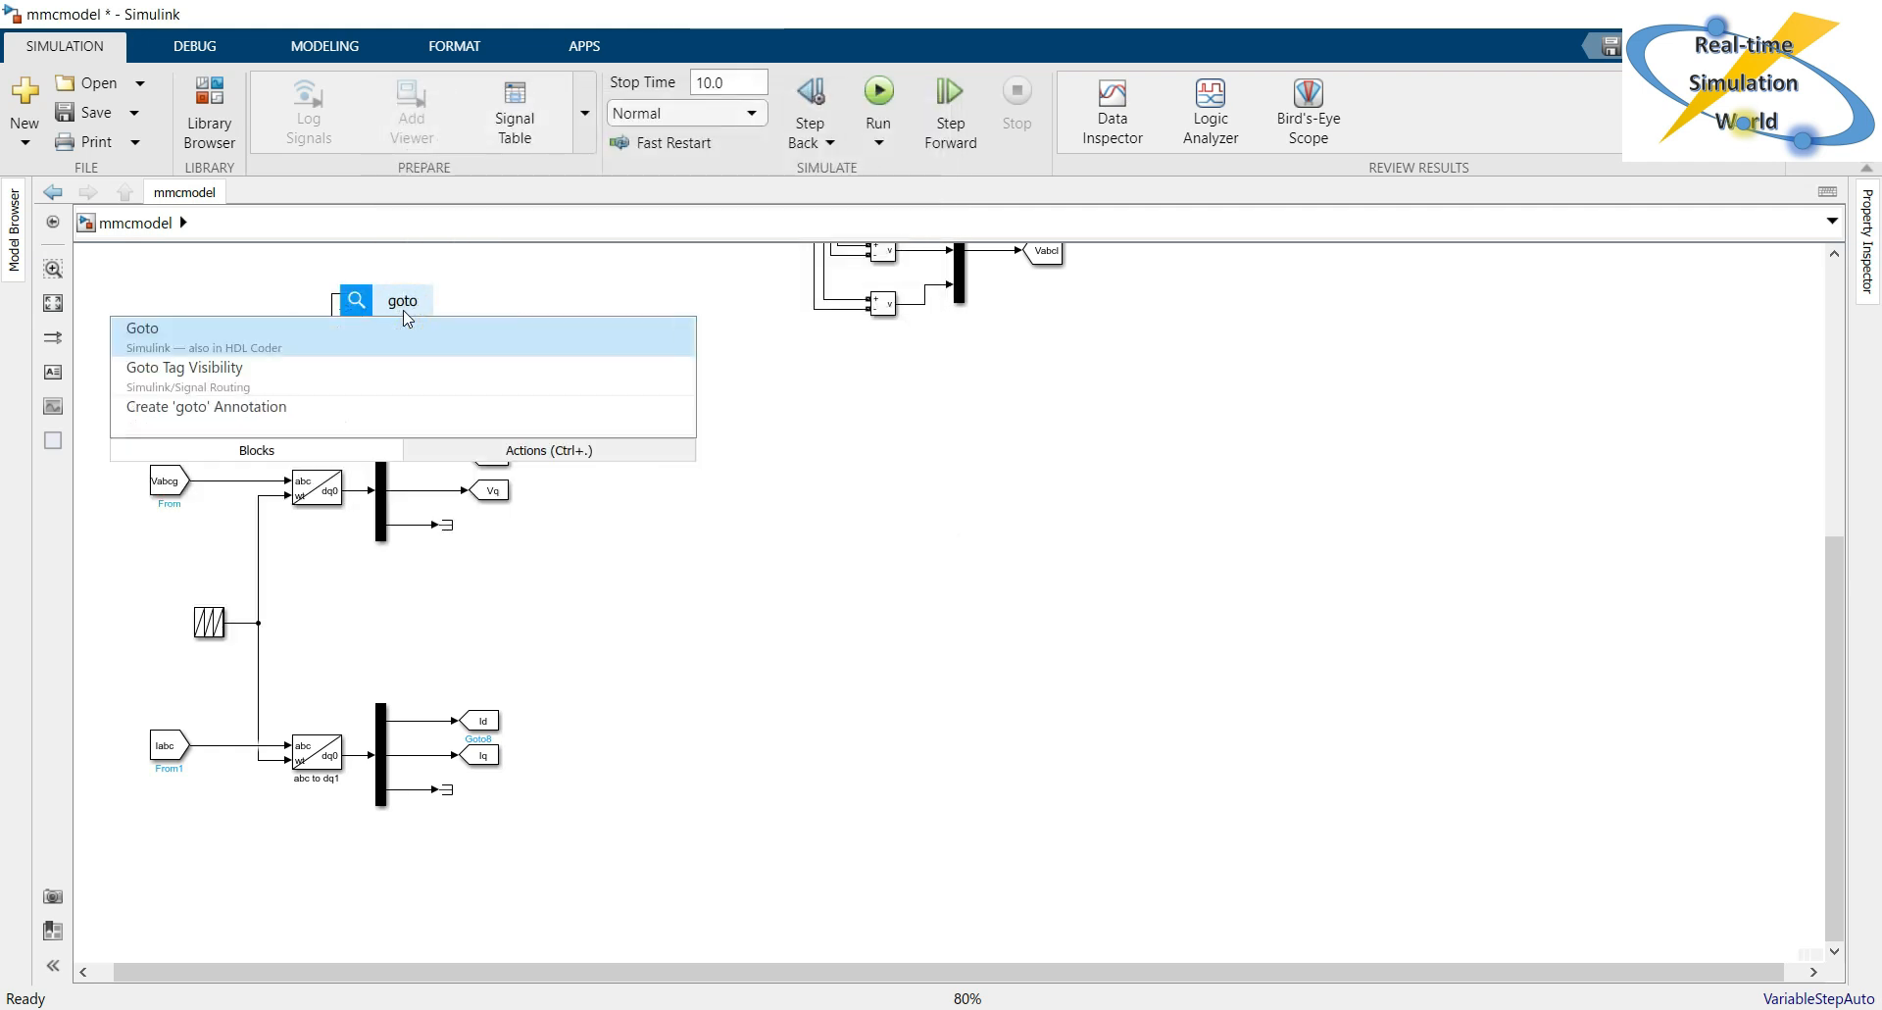
key("Return")
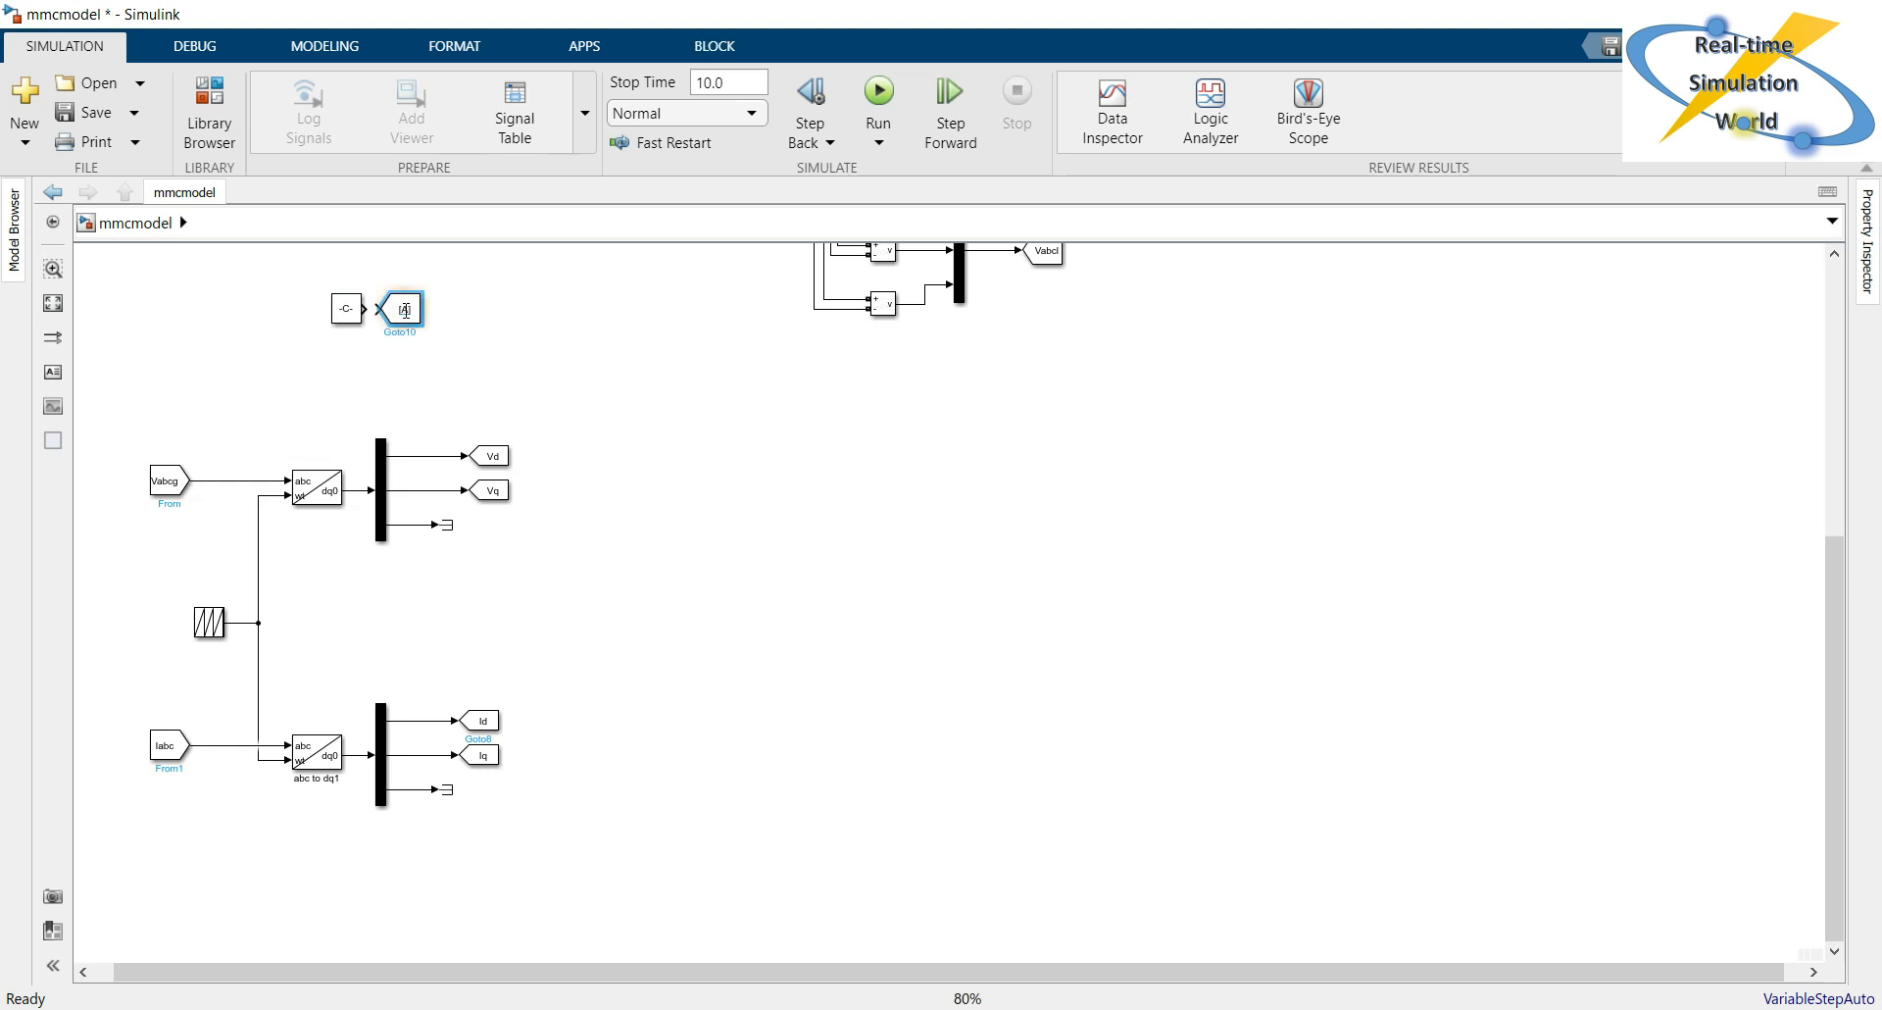
left_click_drag(410, 310, 429, 309)
Set the new Goto block's tag to Pref with global visibility.
double_click(430, 310)
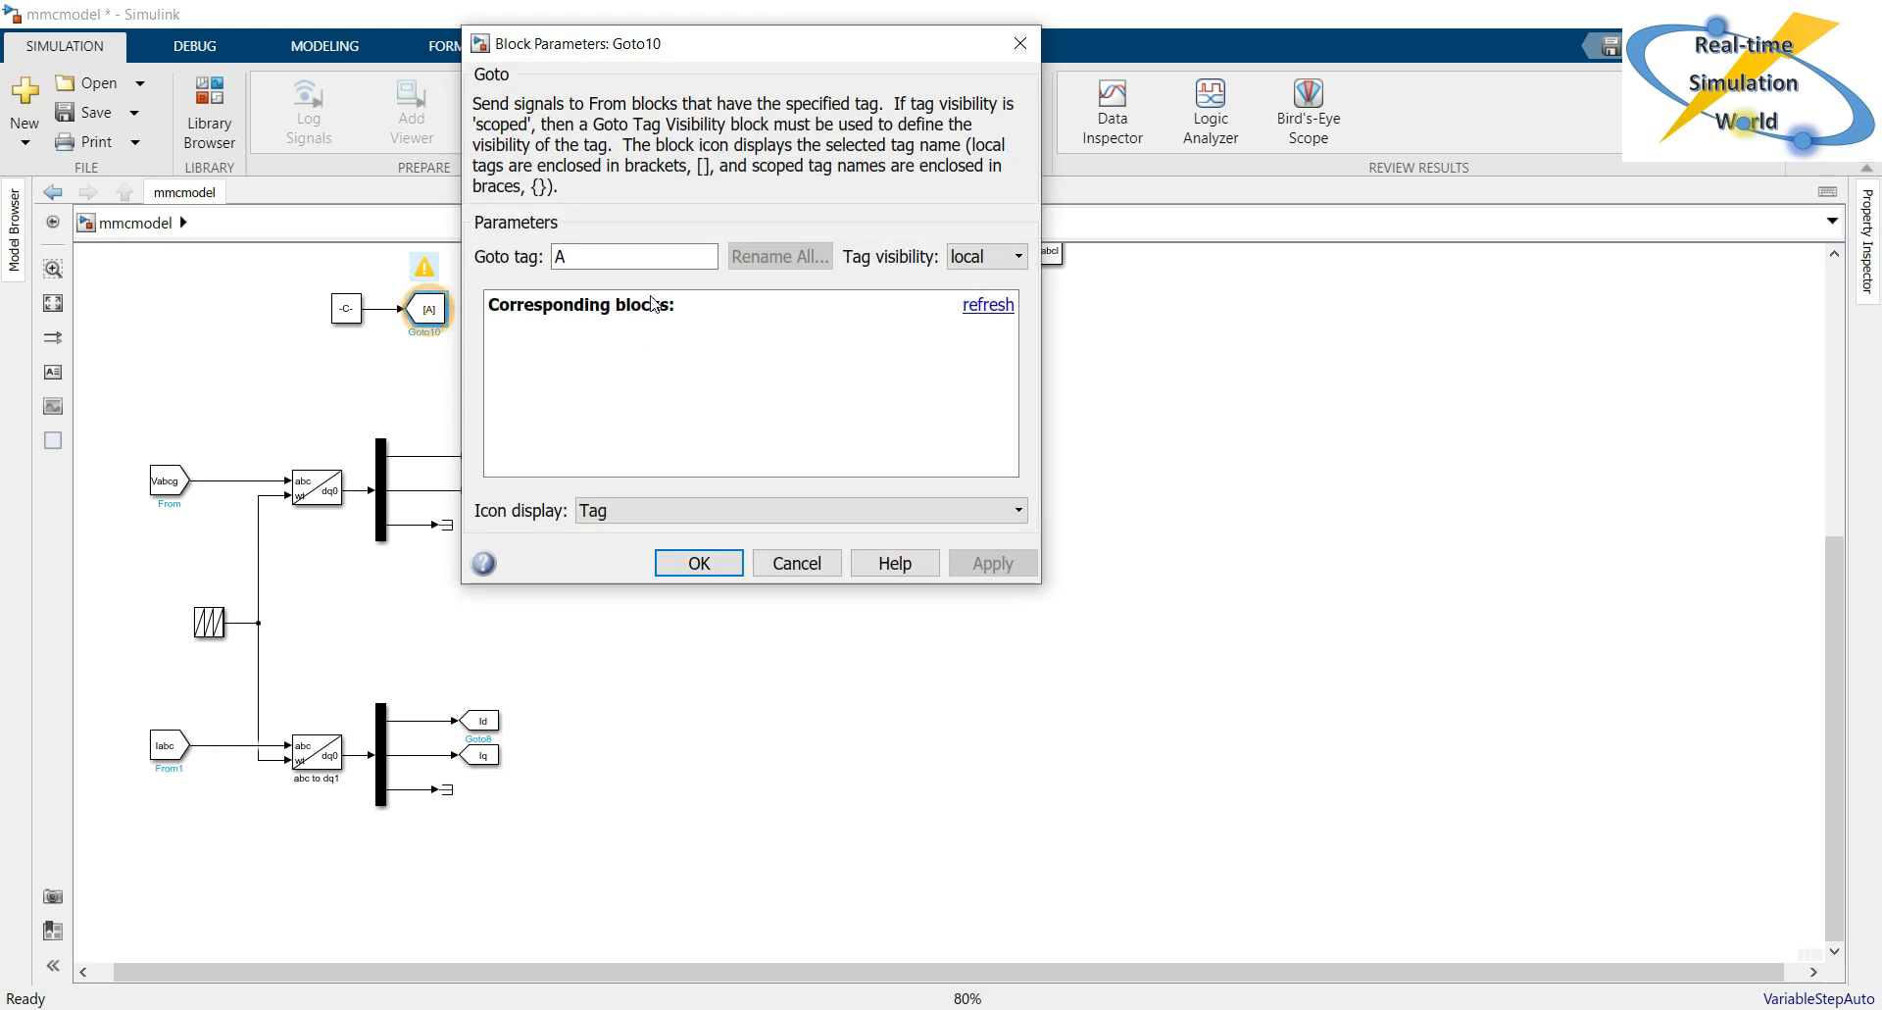
double_click(654, 256)
type("Pref")
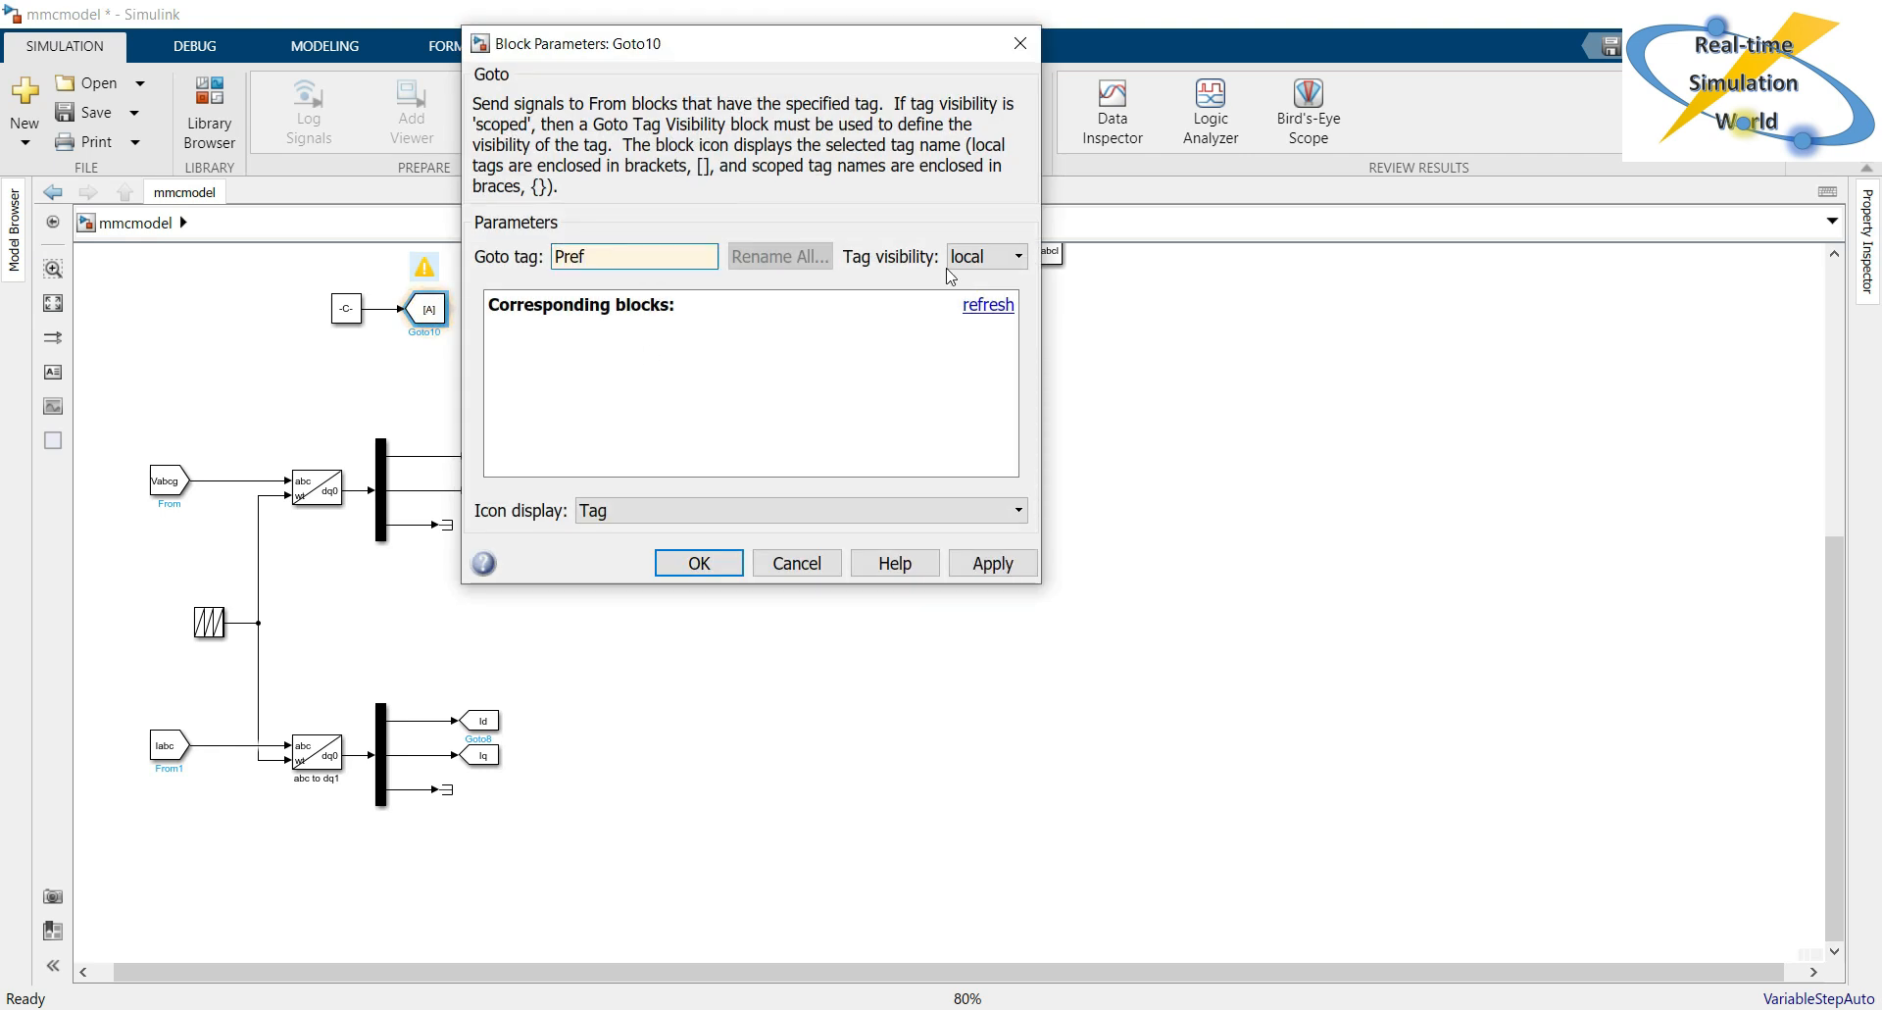
left_click(1000, 256)
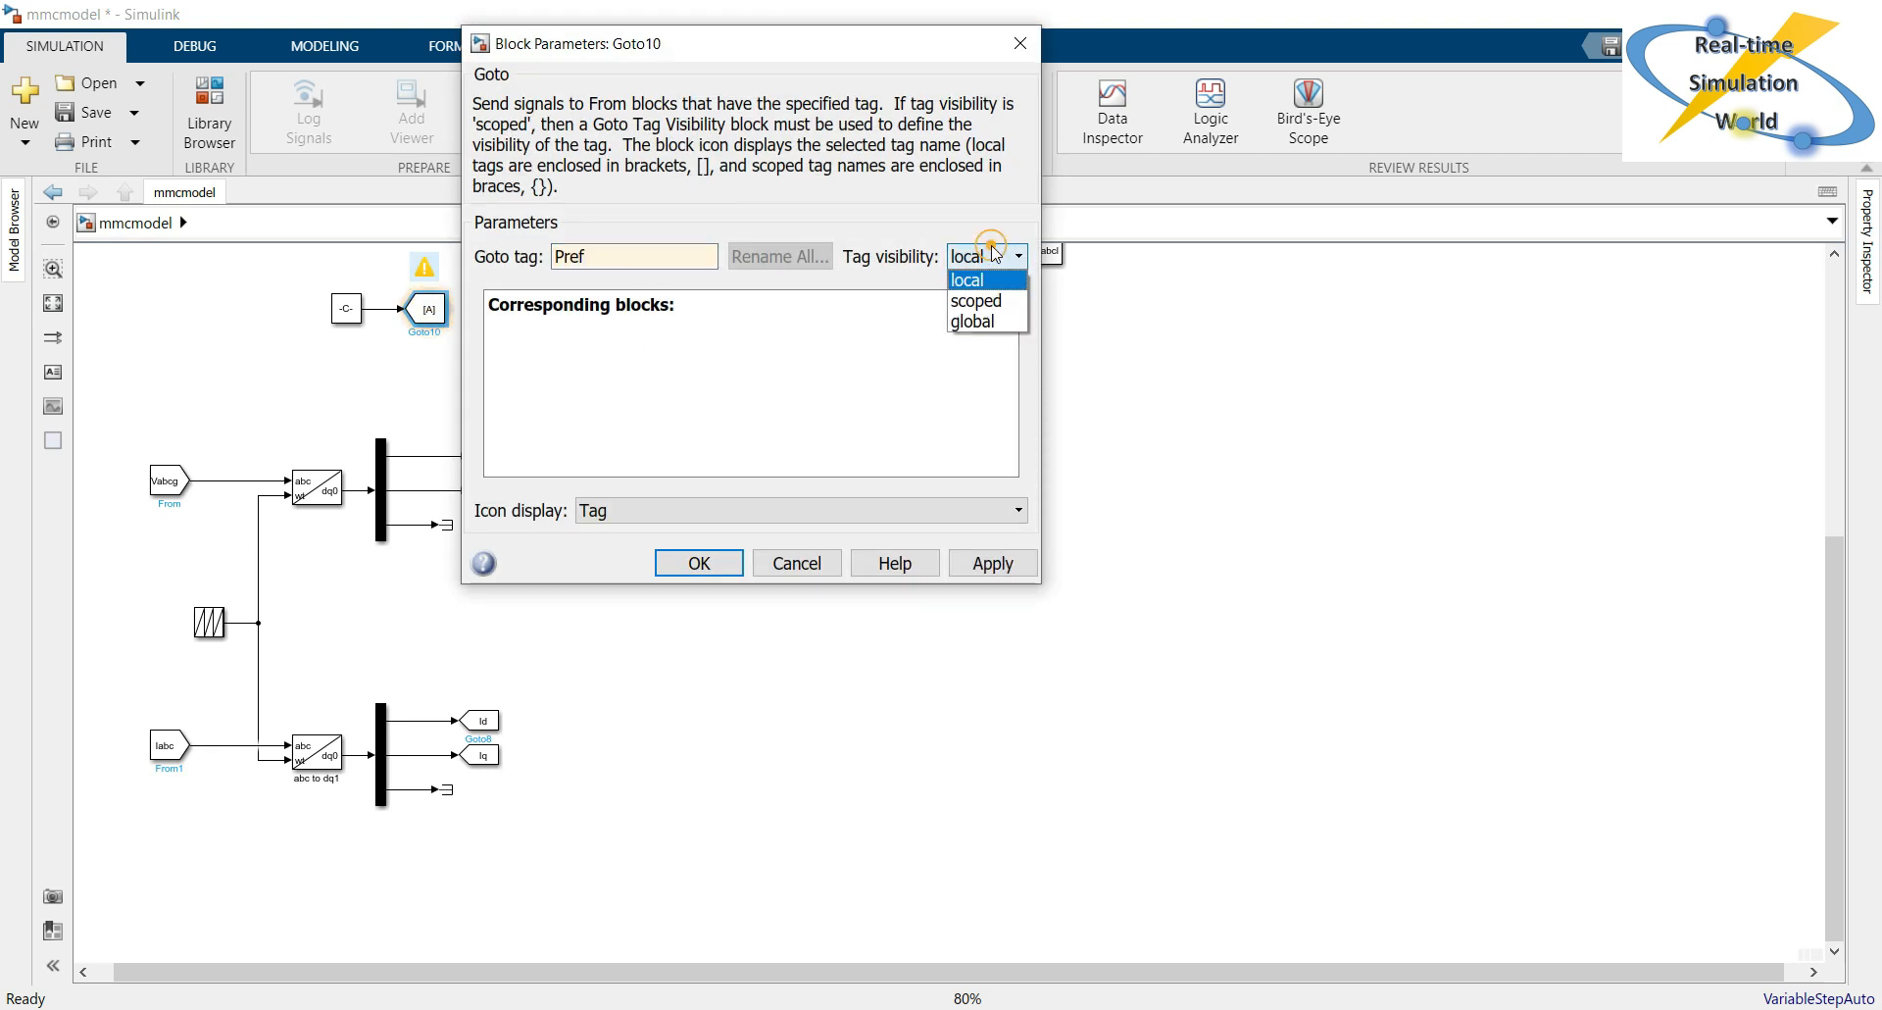
left_click(975, 321)
left_click(993, 562)
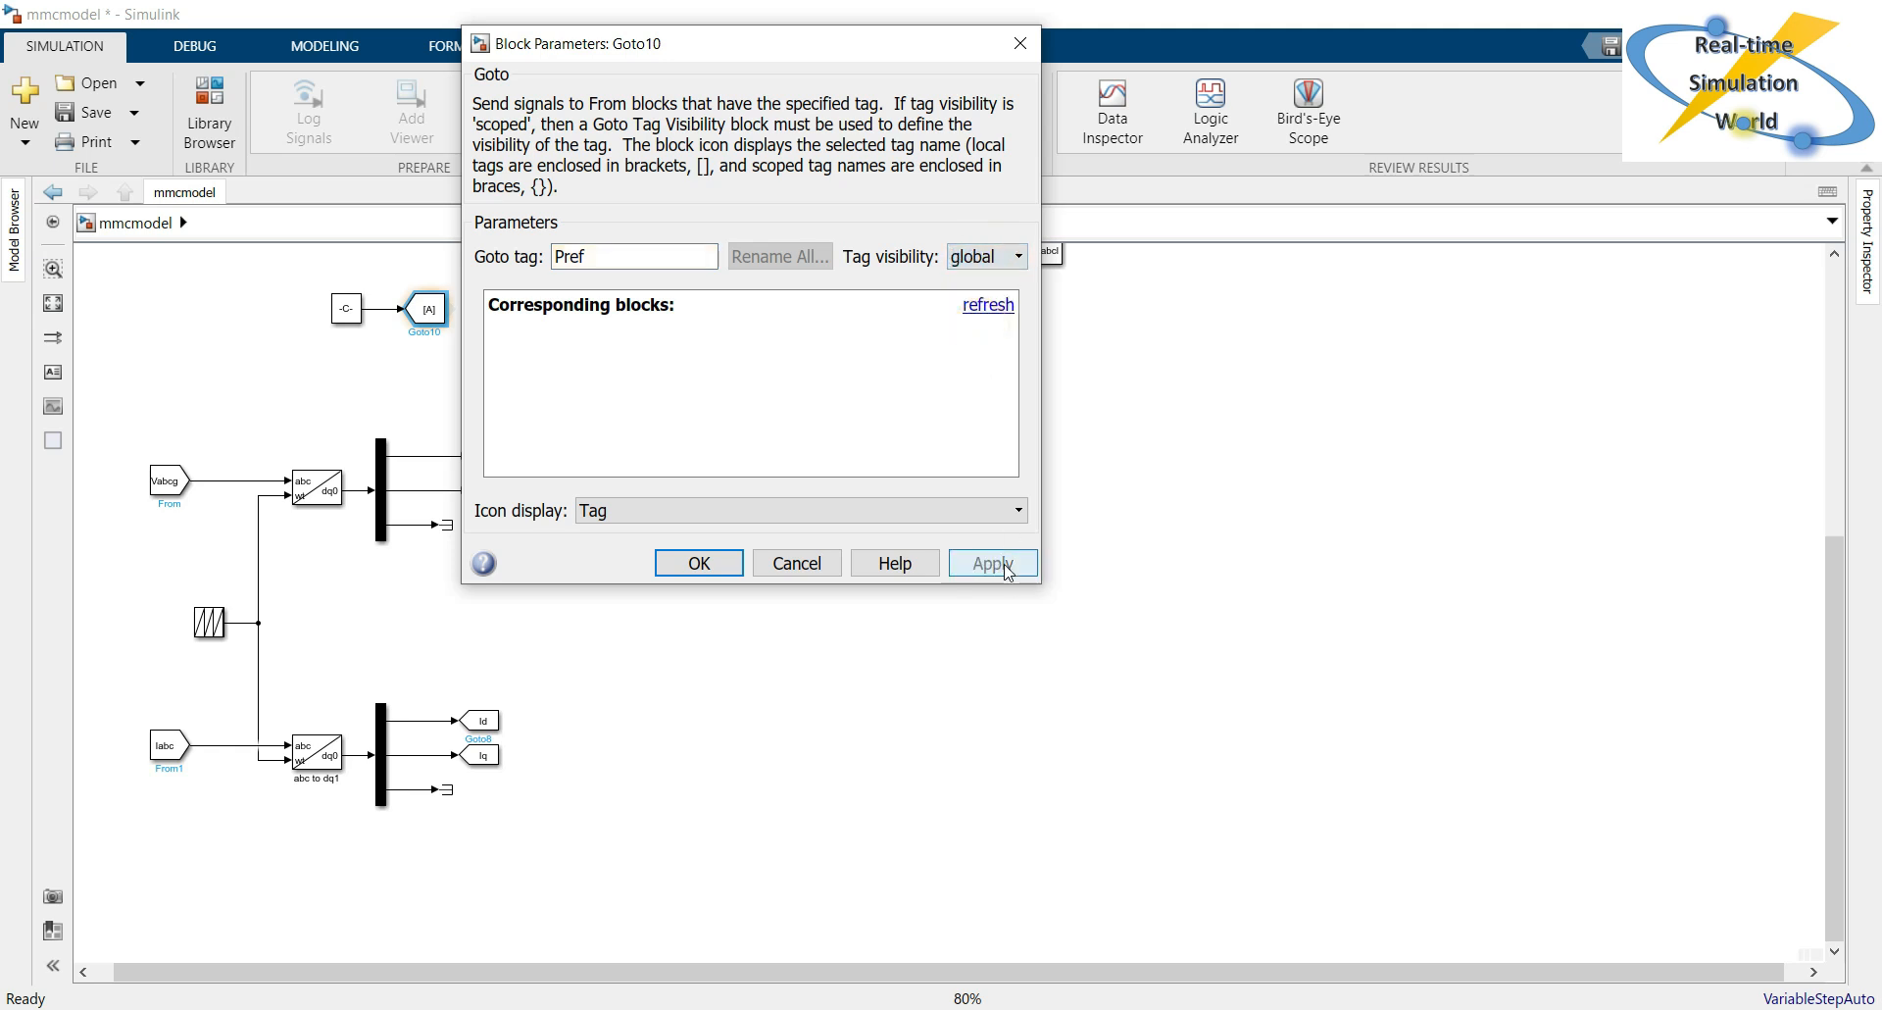
left_click(666, 565)
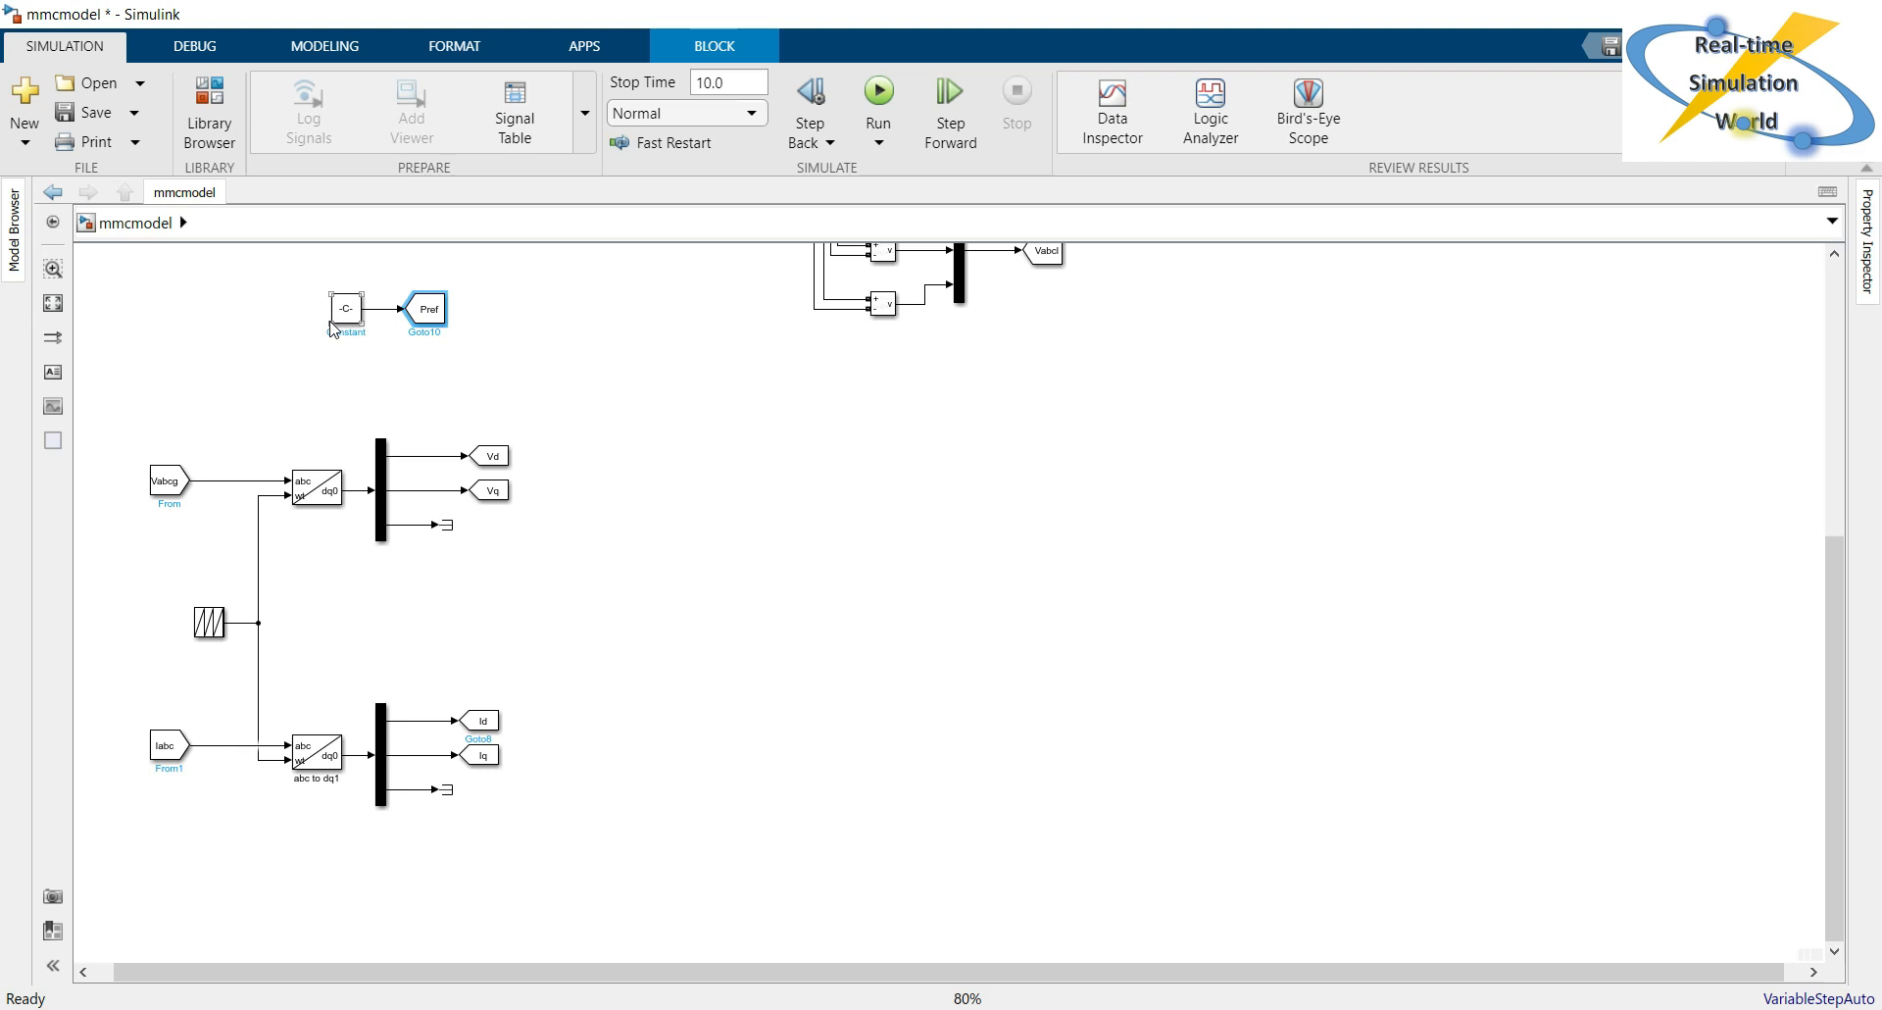
Widen the Constant block to fit its value and copy it together with the Pref Goto block just below.
left_click_drag(326, 324, 301, 326)
left_click(428, 310)
left_click_drag(439, 350, 302, 287)
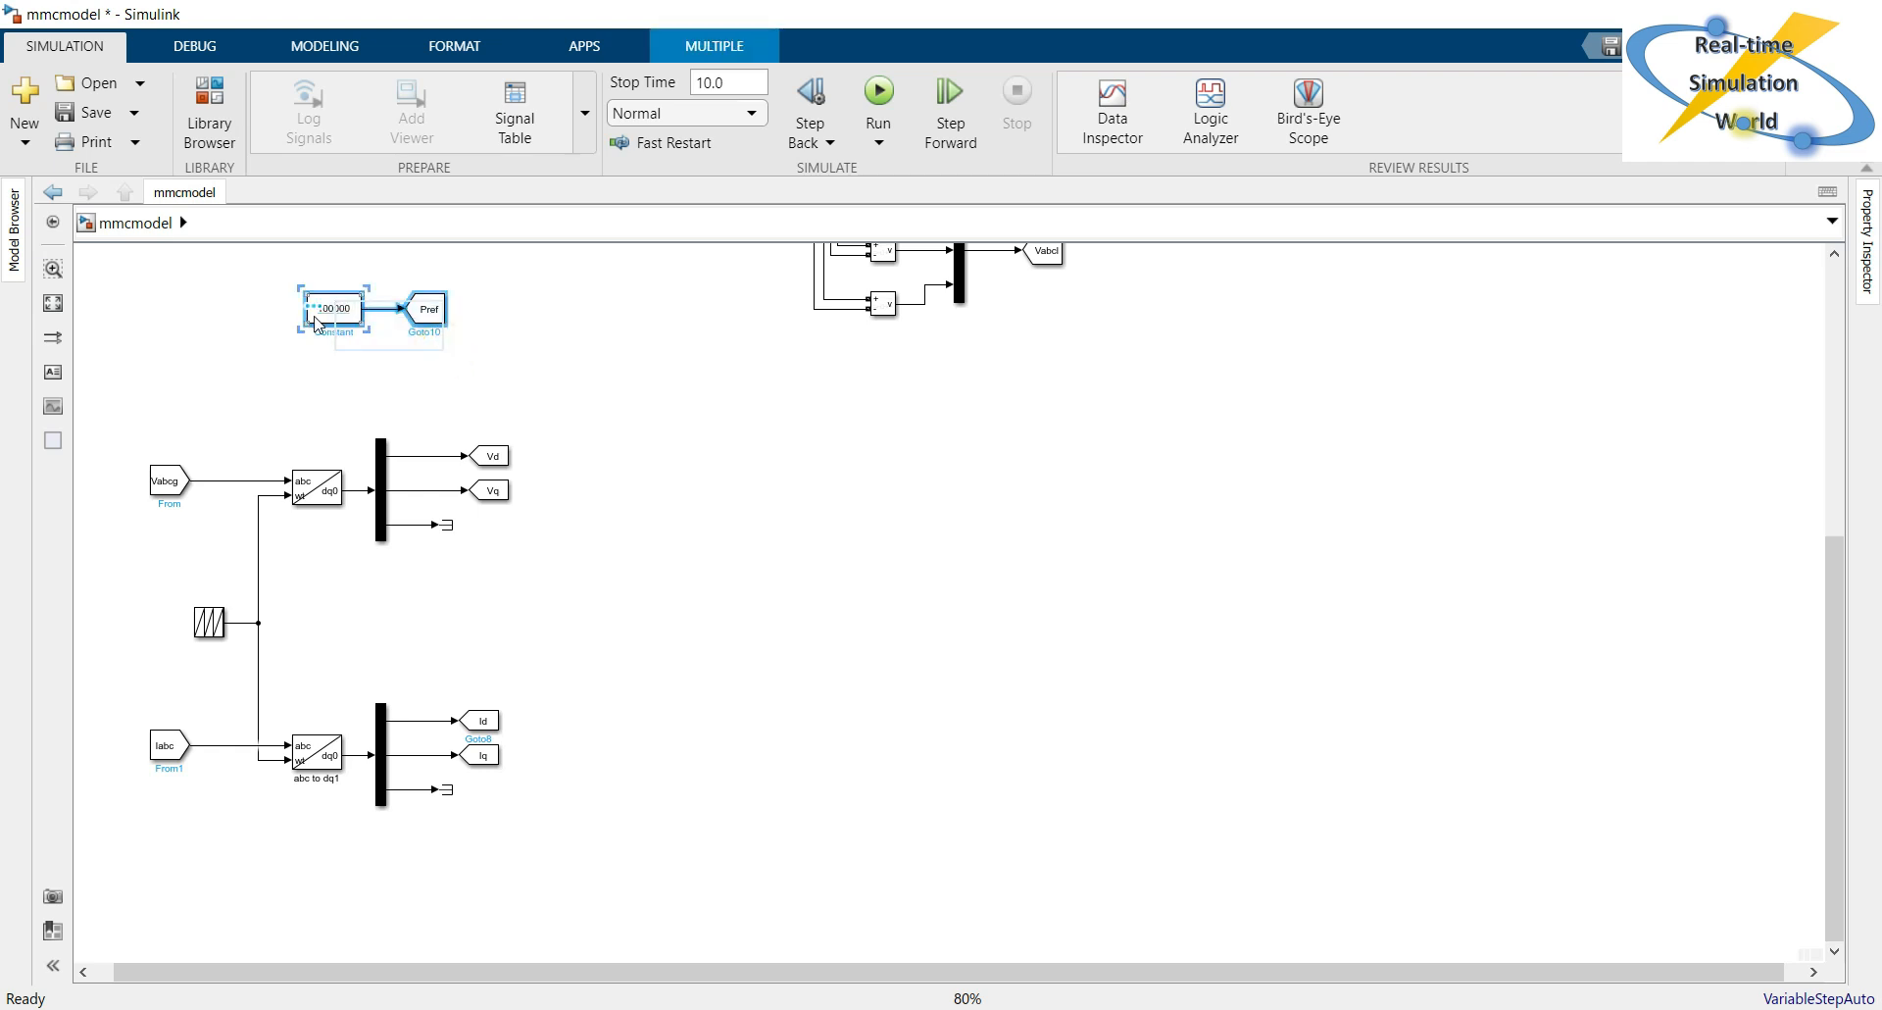
left_click_drag(323, 310, 323, 364)
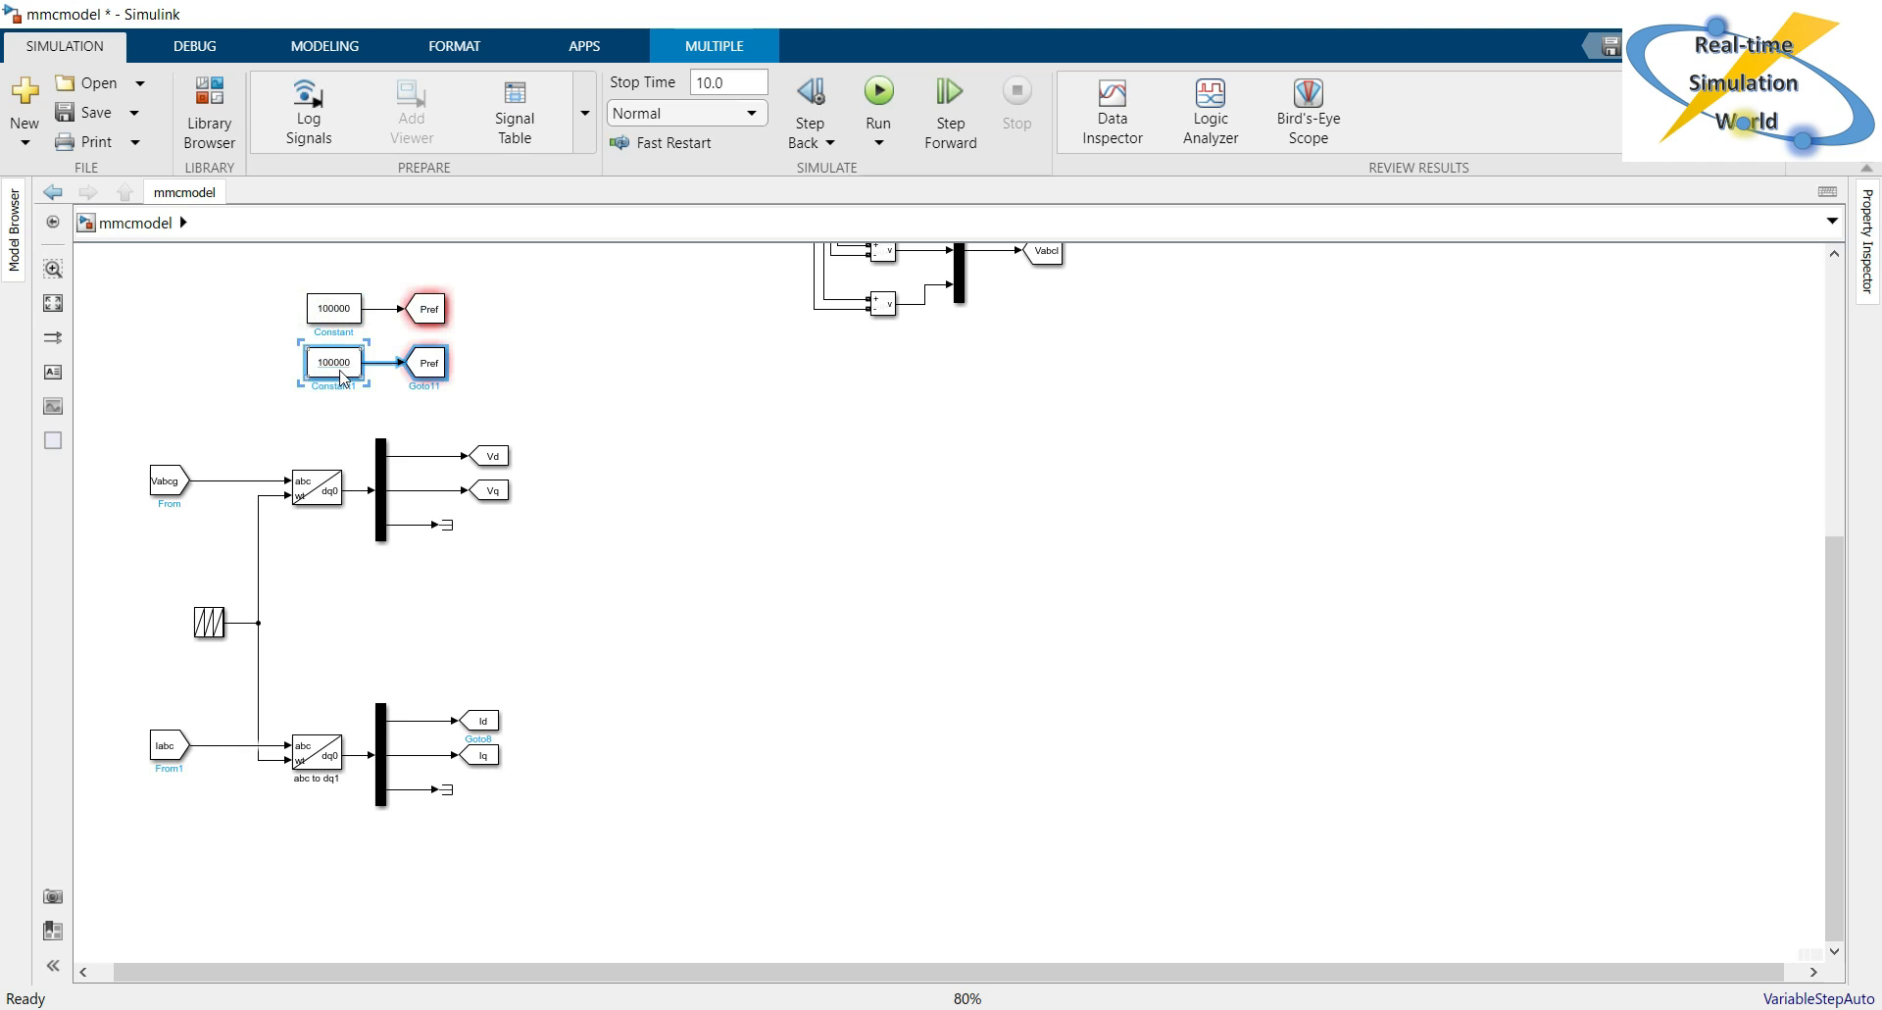
Set the value of the copied Constant block to 50000.
double_click(340, 376)
left_click(491, 381)
key("BackSpace")
key("BackSpace")
type("0")
key("Home")
key("Delete")
type("5")
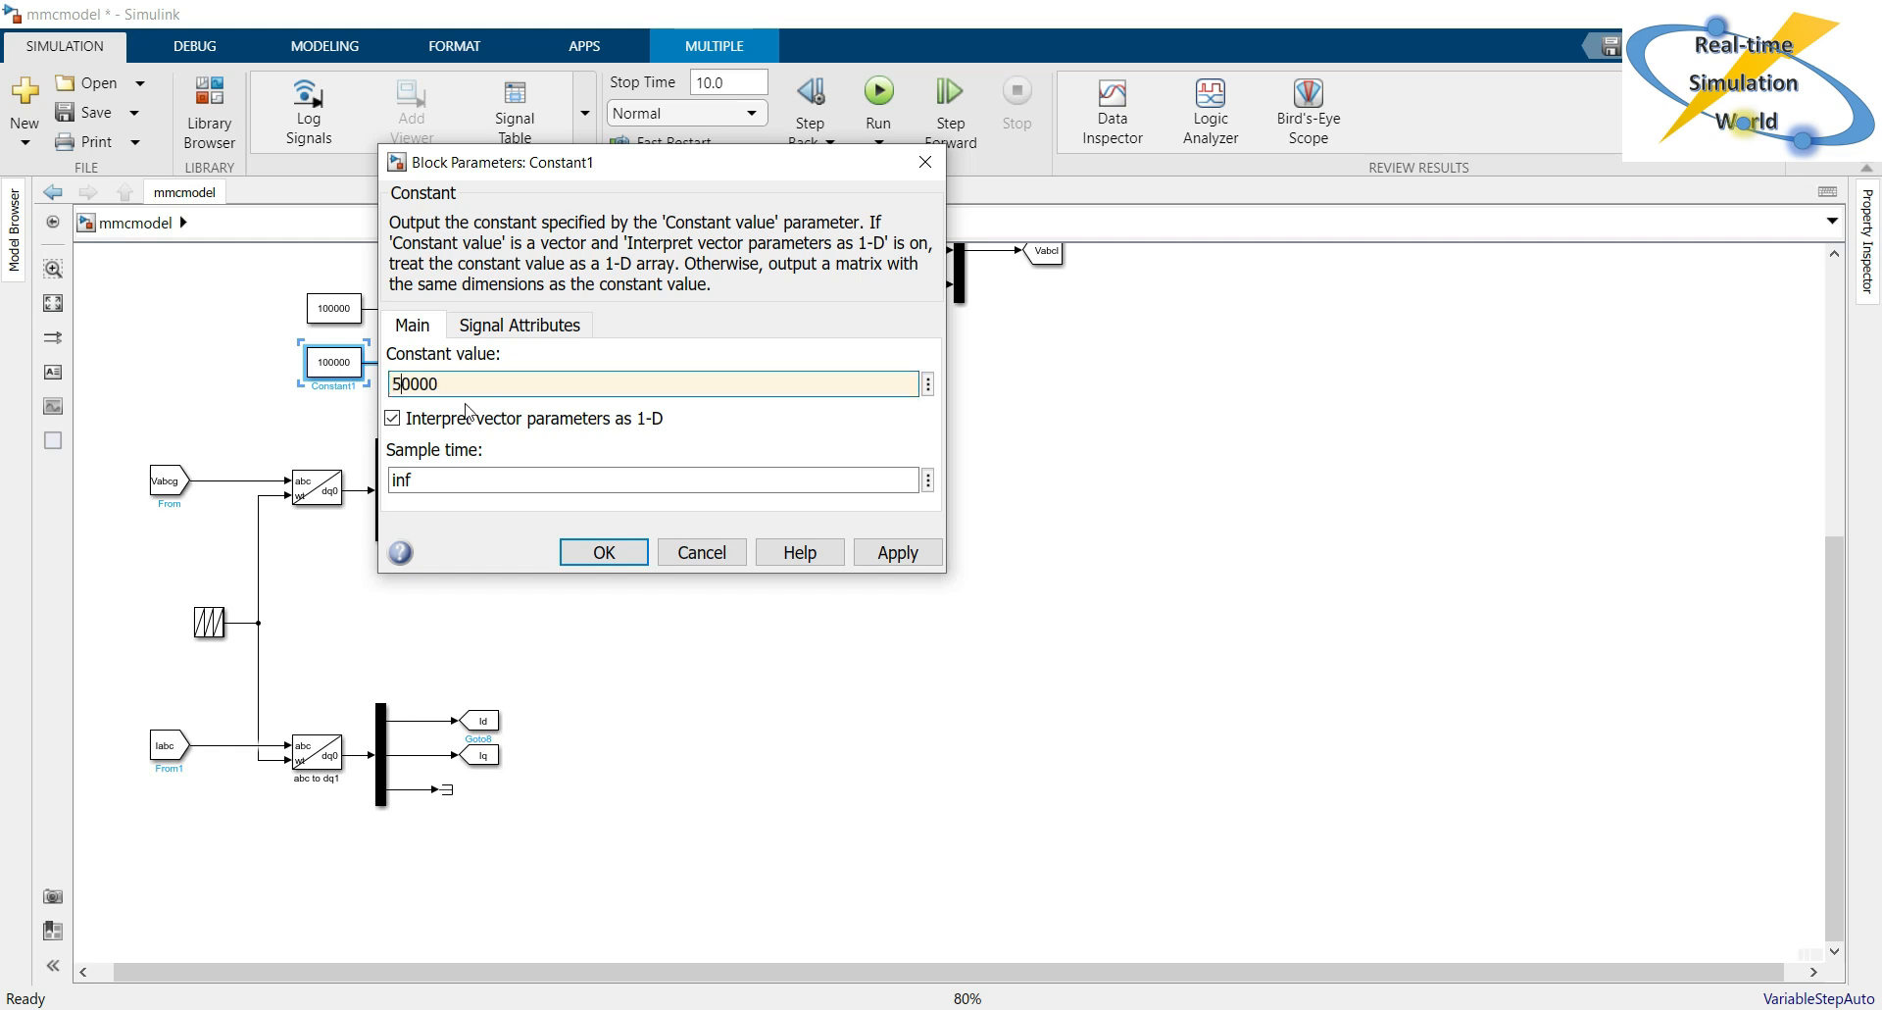
left_click(584, 549)
Set the goto tag of the block connected to the 50000 Constant to Qref.
double_click(436, 370)
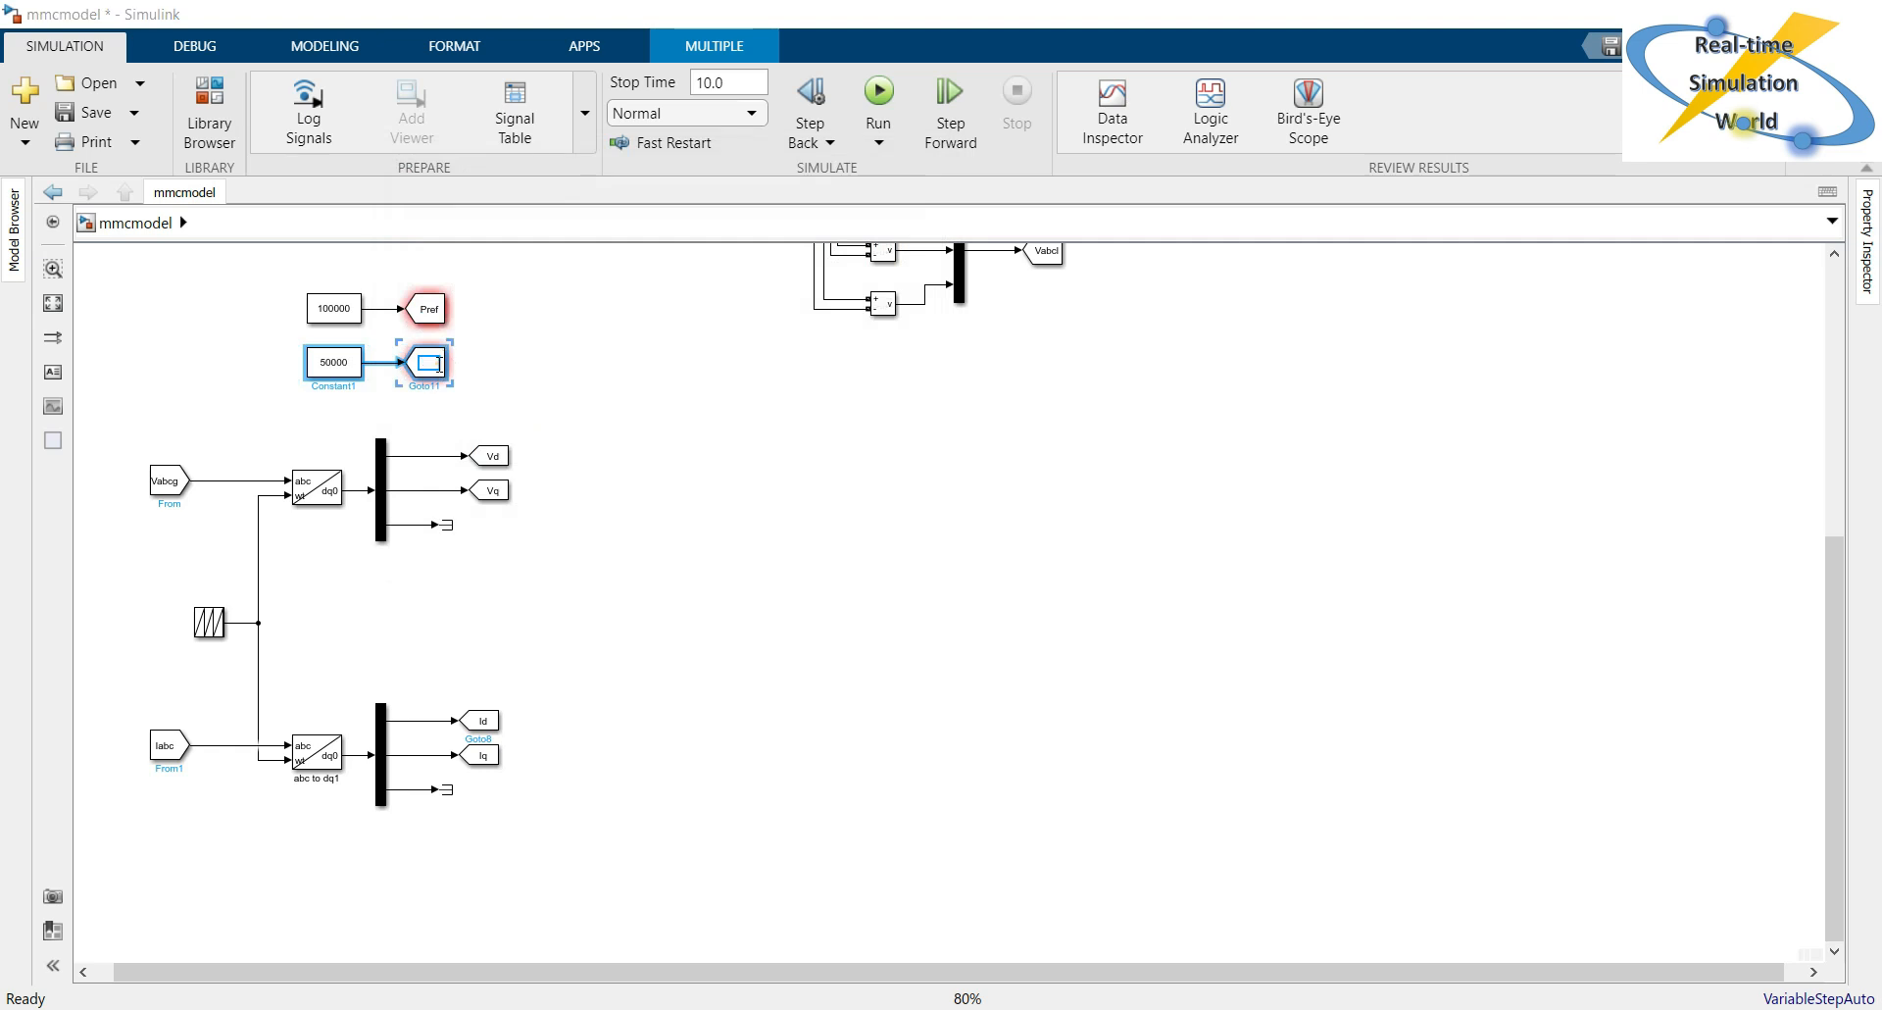
double_click(647, 307)
type("Qref")
left_click(699, 616)
left_click(586, 386)
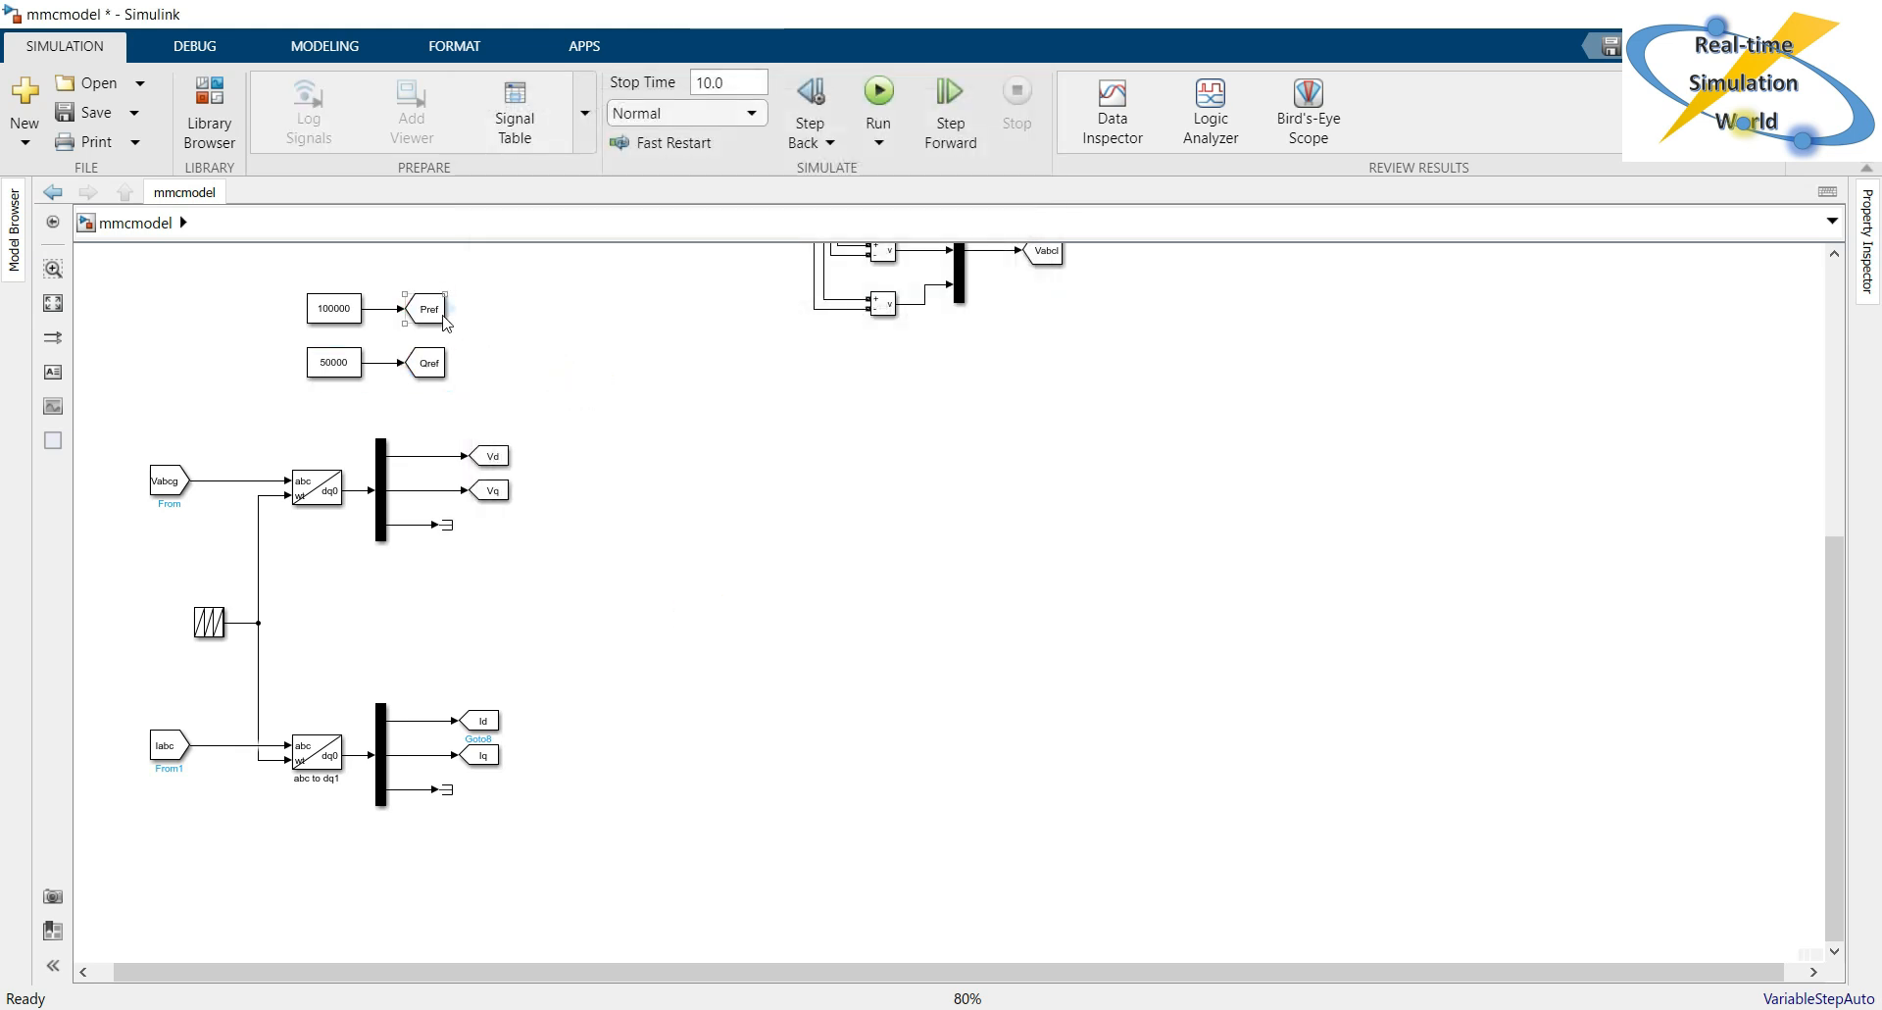
Create a From block for the Pref tag and place it in the empty area beside the voltage branch.
left_click_drag(452, 310, 658, 361)
left_click_drag(802, 546, 788, 469)
left_click(614, 385)
left_click(792, 467)
left_click_drag(791, 461, 801, 457)
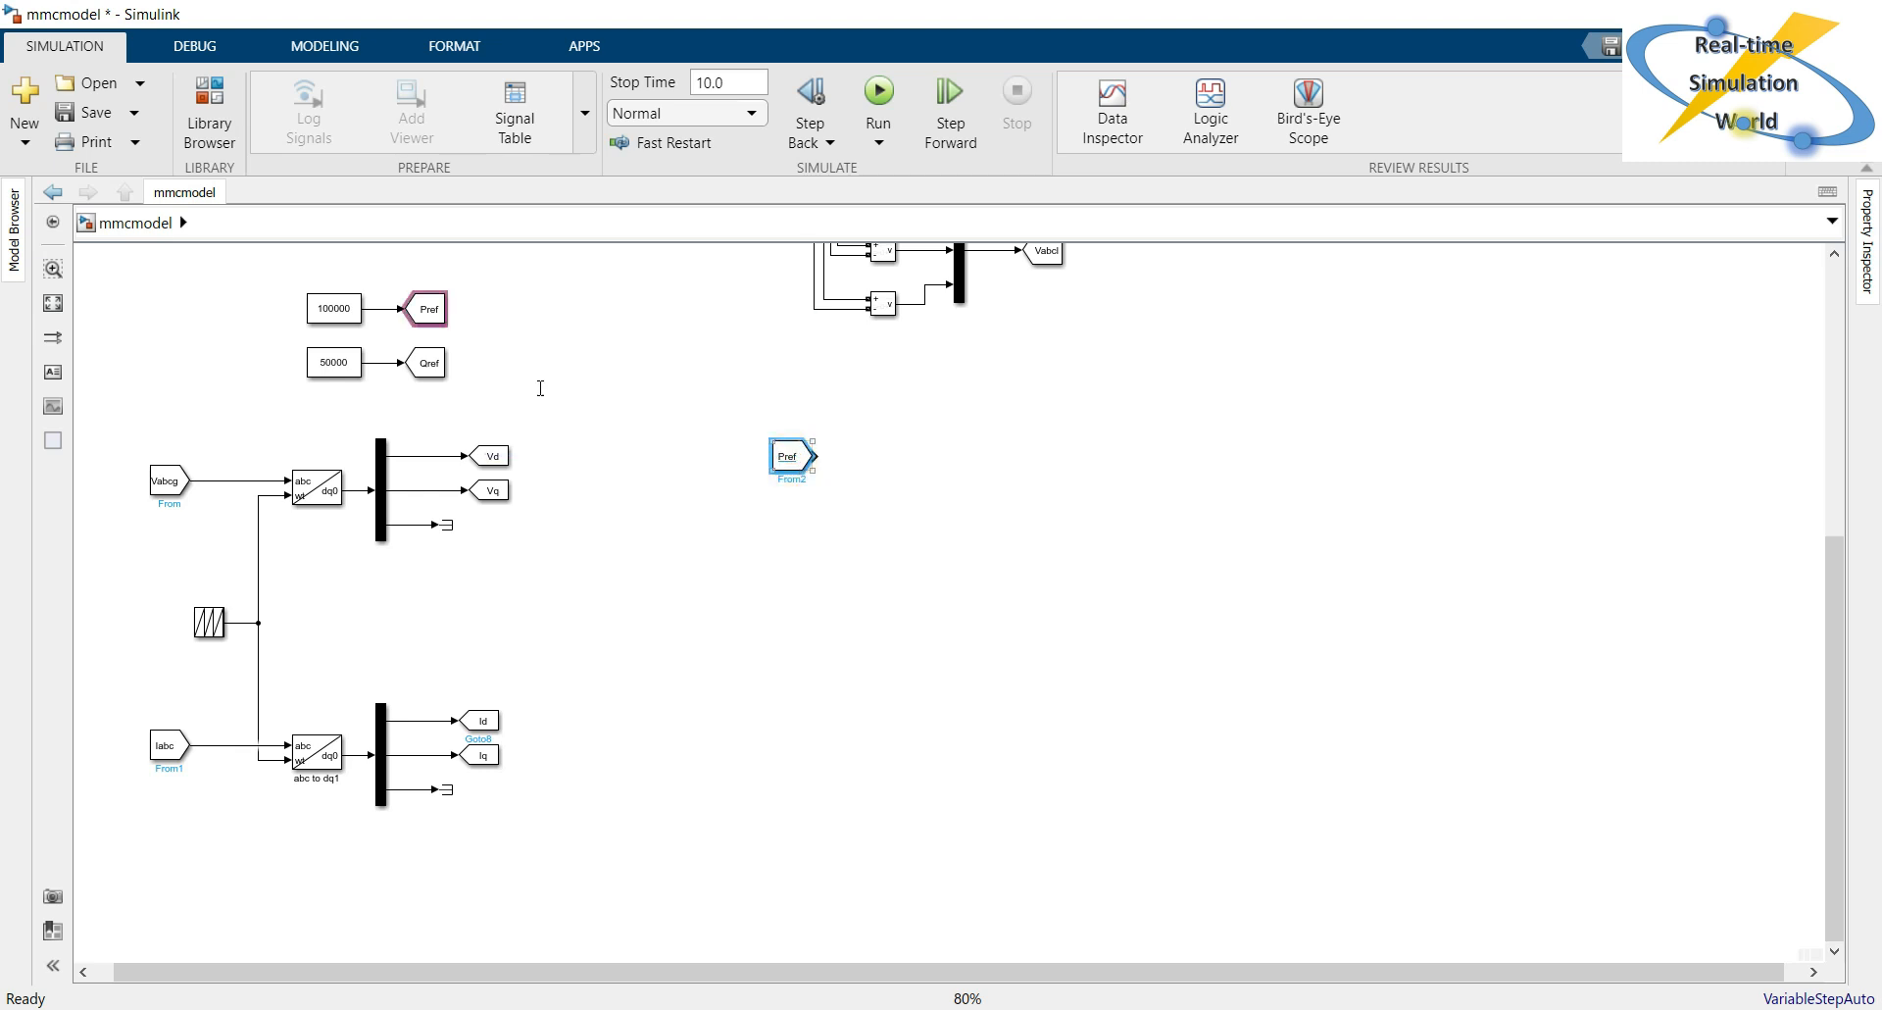
Create a From block for the Qref tag and place it well below the Pref From block.
key("ctrl+v")
left_click_drag(798, 555, 796, 769)
left_click(805, 783)
left_click(839, 733)
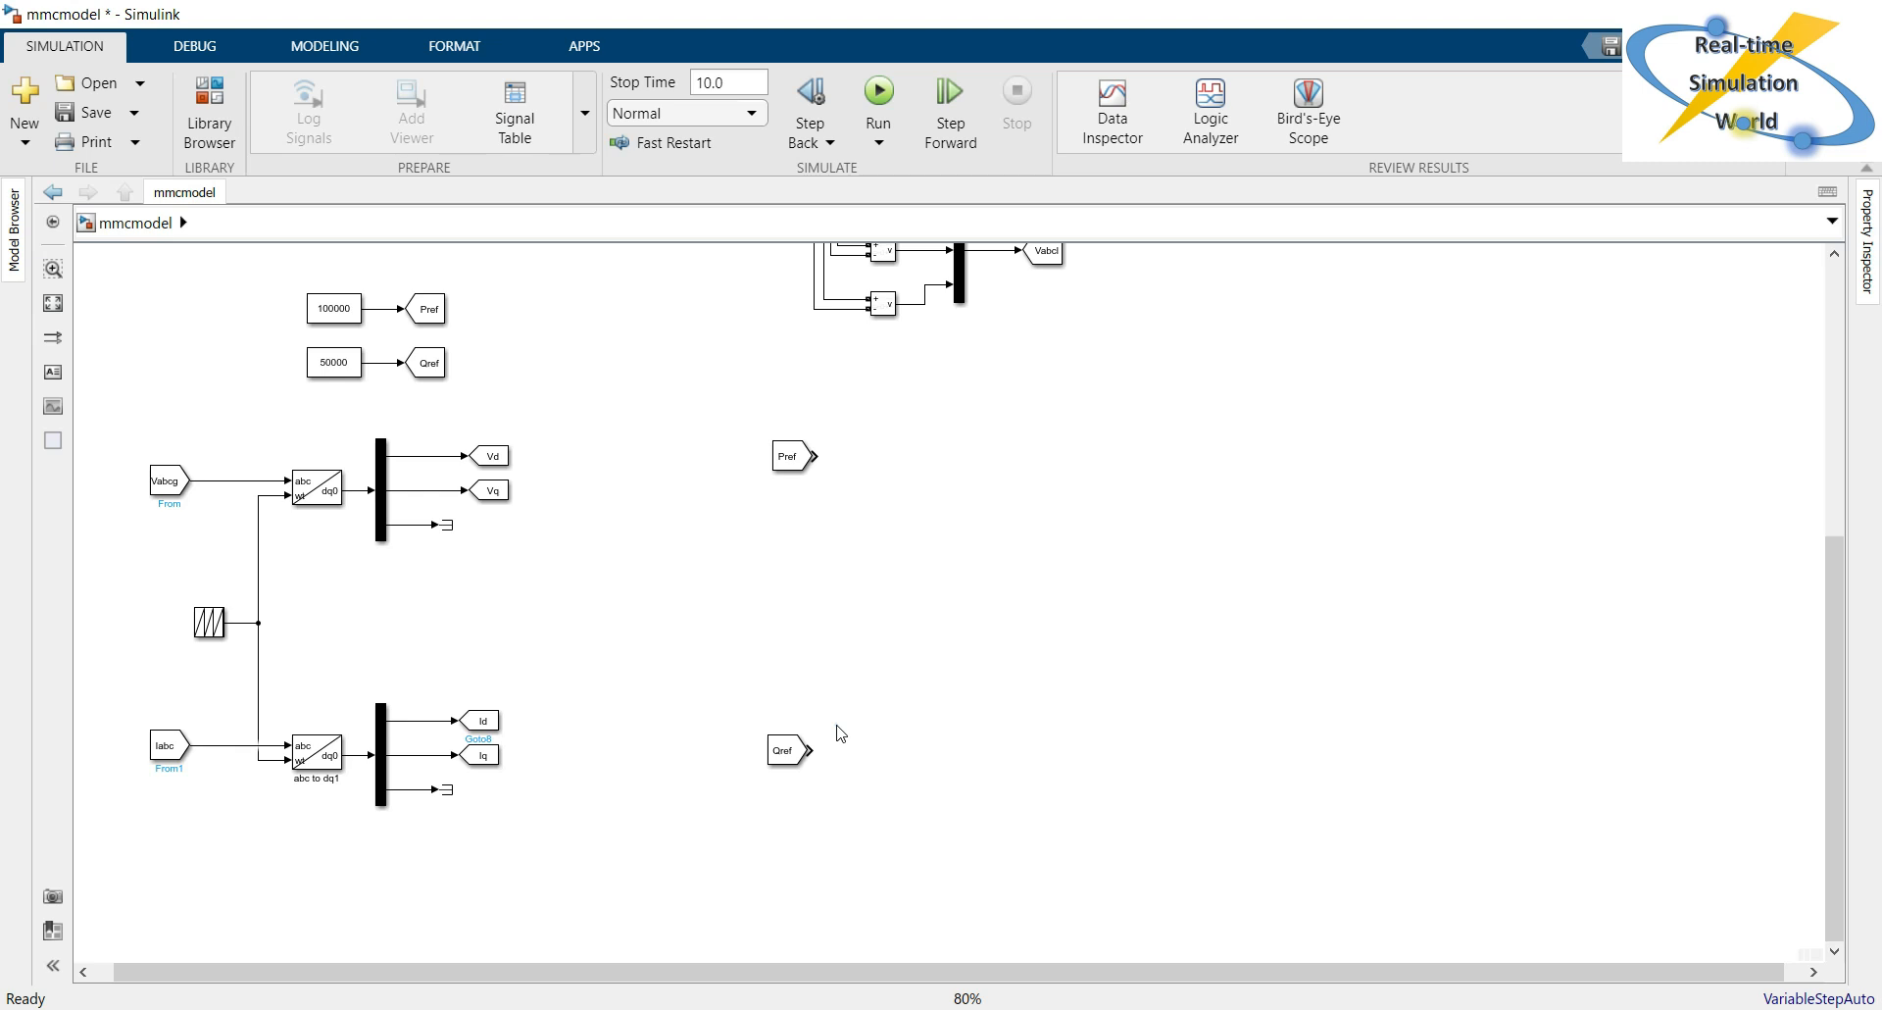
Create a From block for the Vd tag and place it directly below the Pref From block.
left_click(839, 595)
left_click(500, 460)
left_click_drag(516, 456, 792, 534)
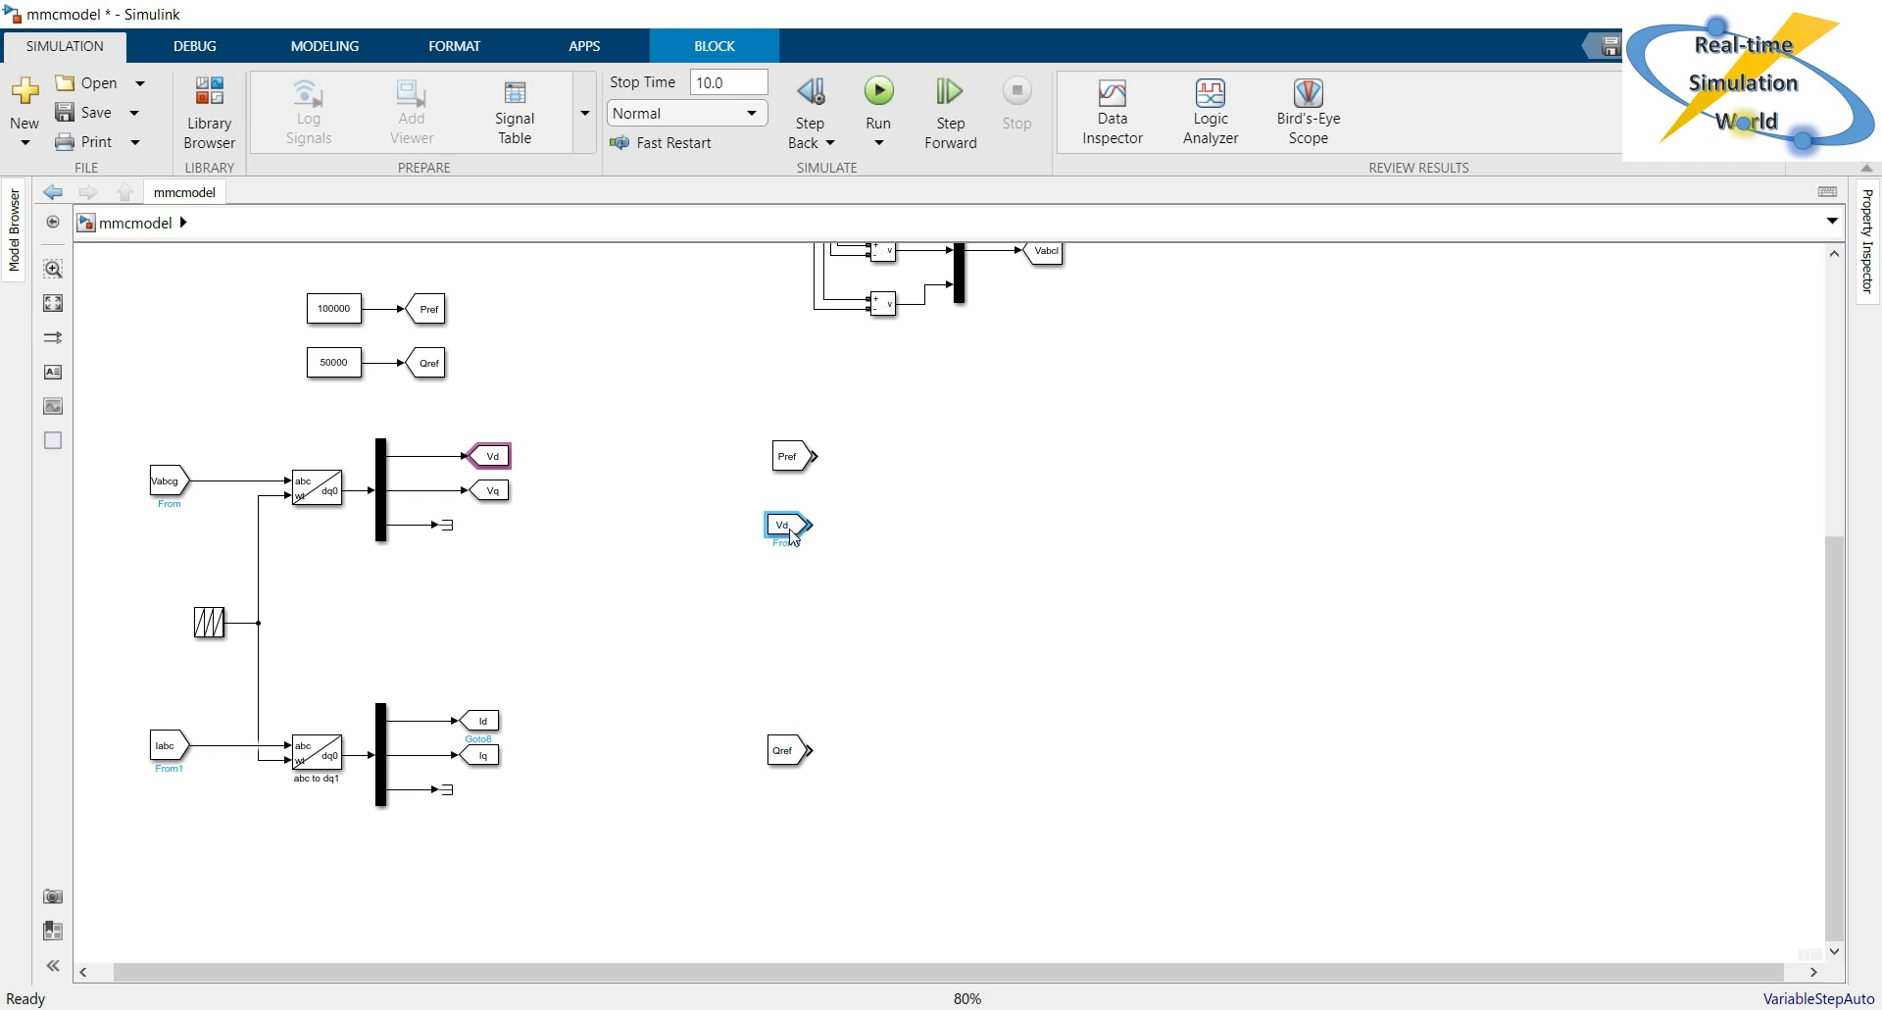
left_click(936, 500)
left_click(894, 493)
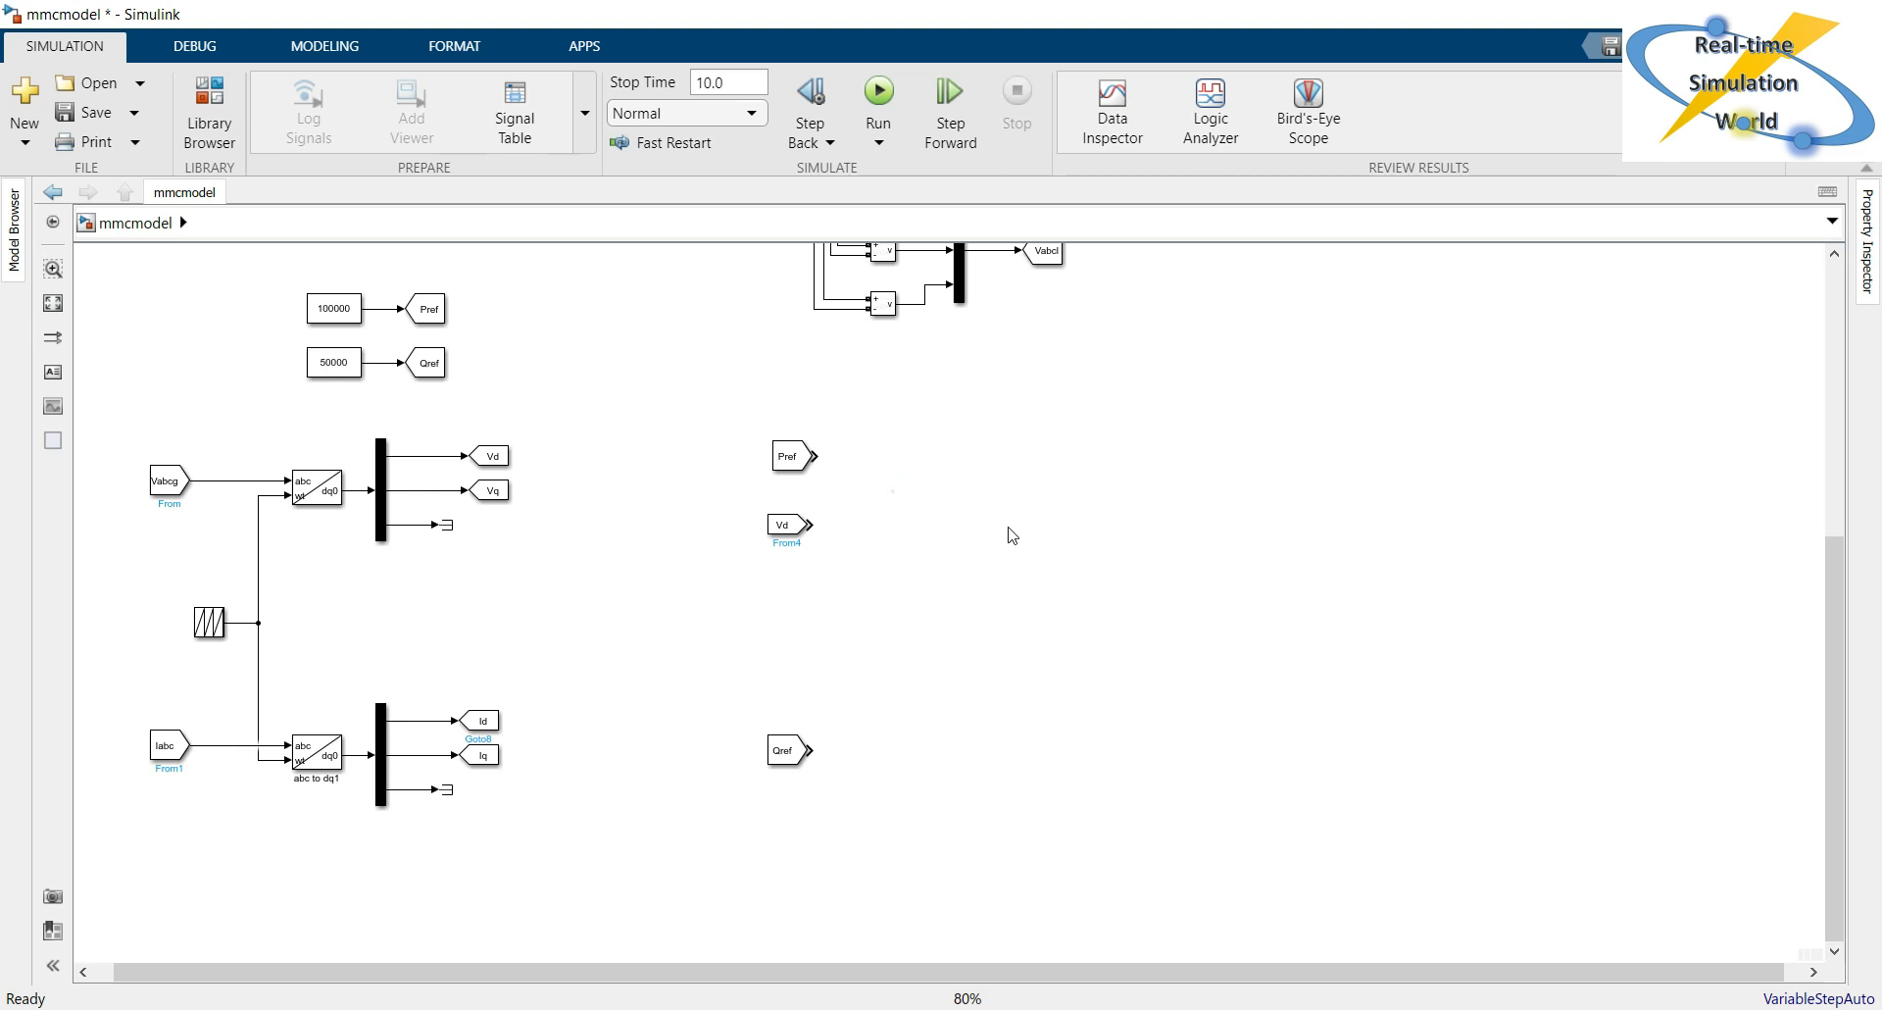
Add a Divide block beside the Pref and Vd From blocks and connect Pref to its multiply input.
double_click(1014, 480)
left_click(1015, 482)
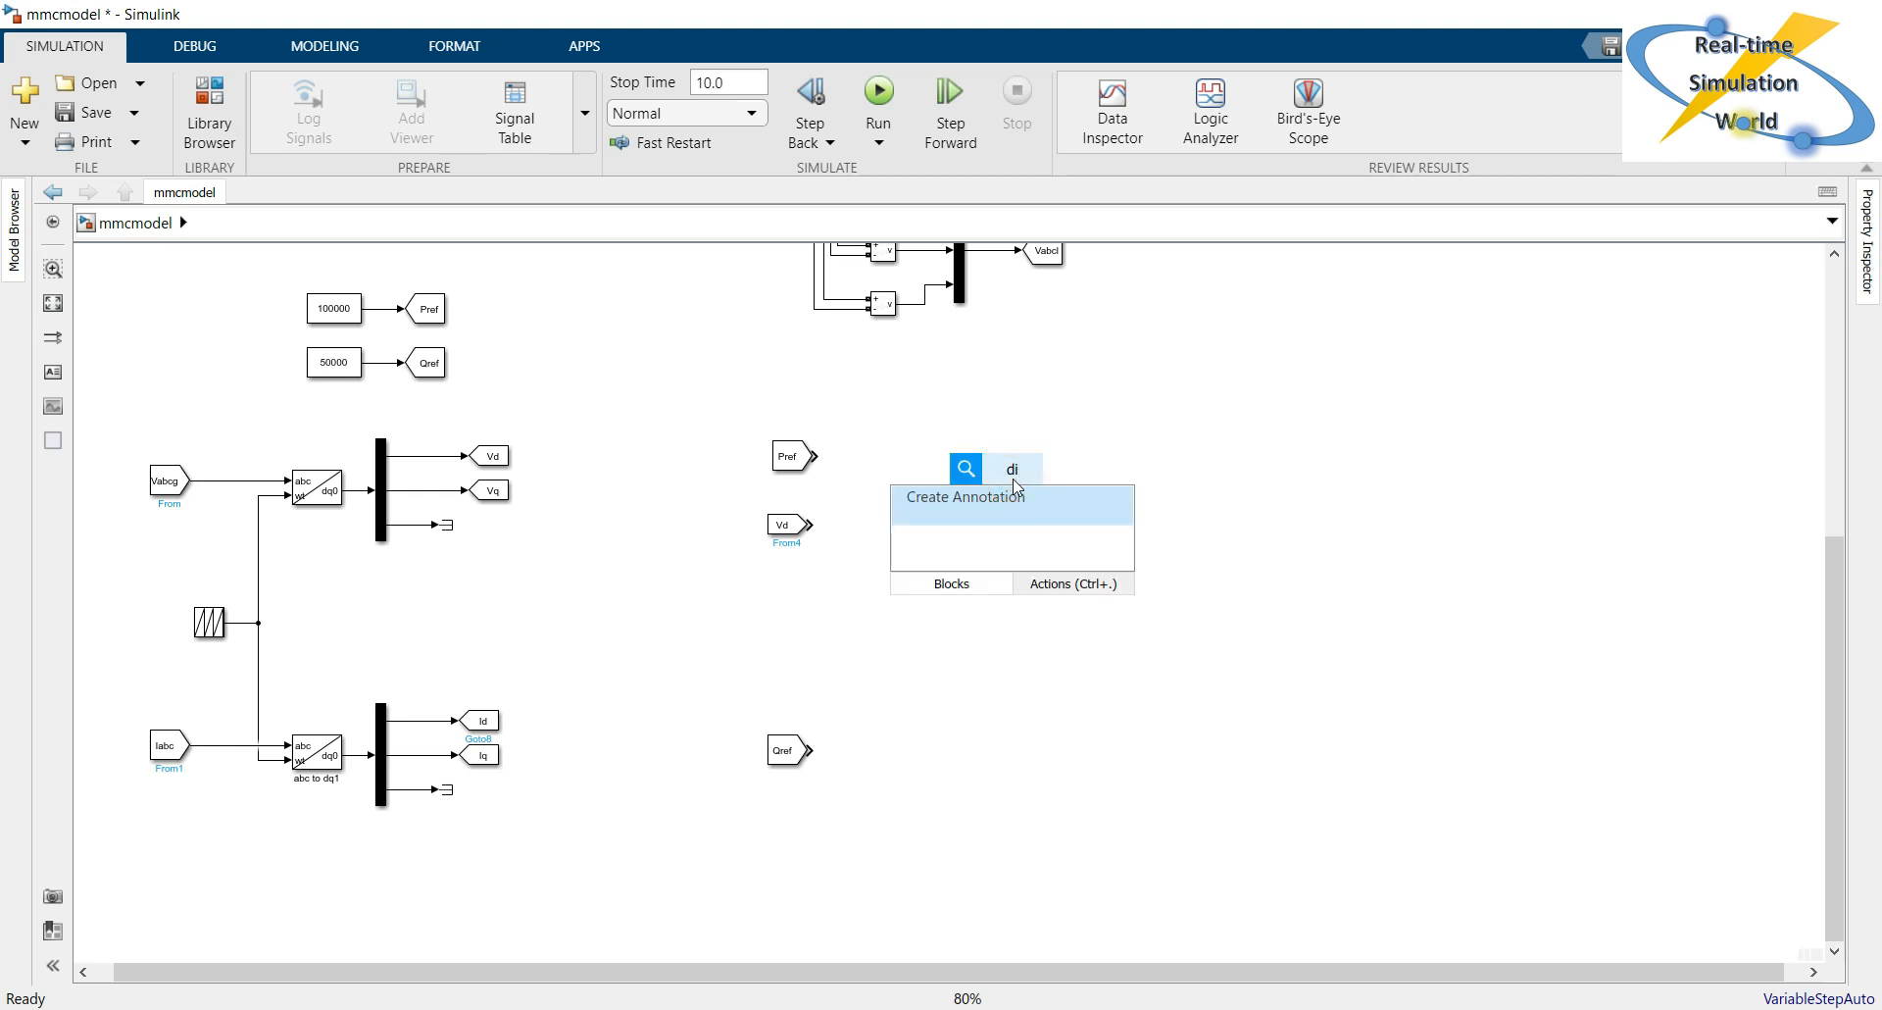
type("divi")
key("Return")
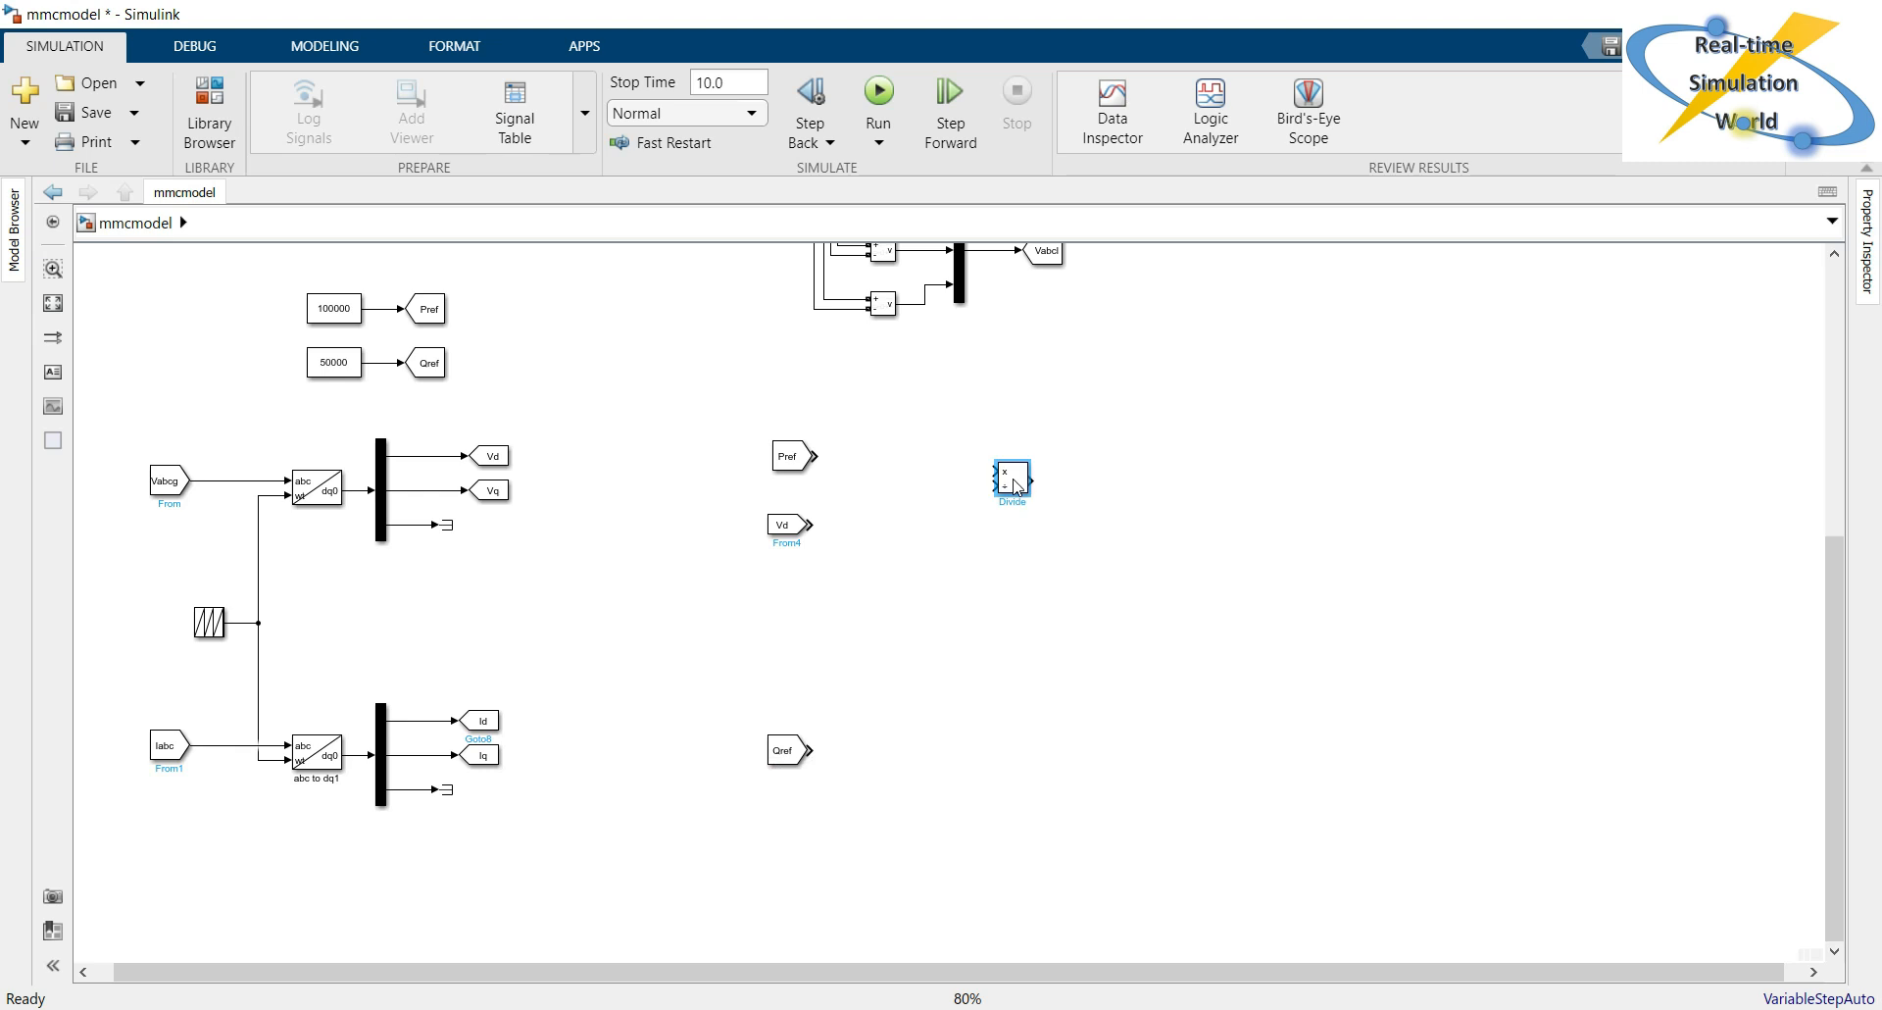
left_click_drag(1016, 484, 931, 490)
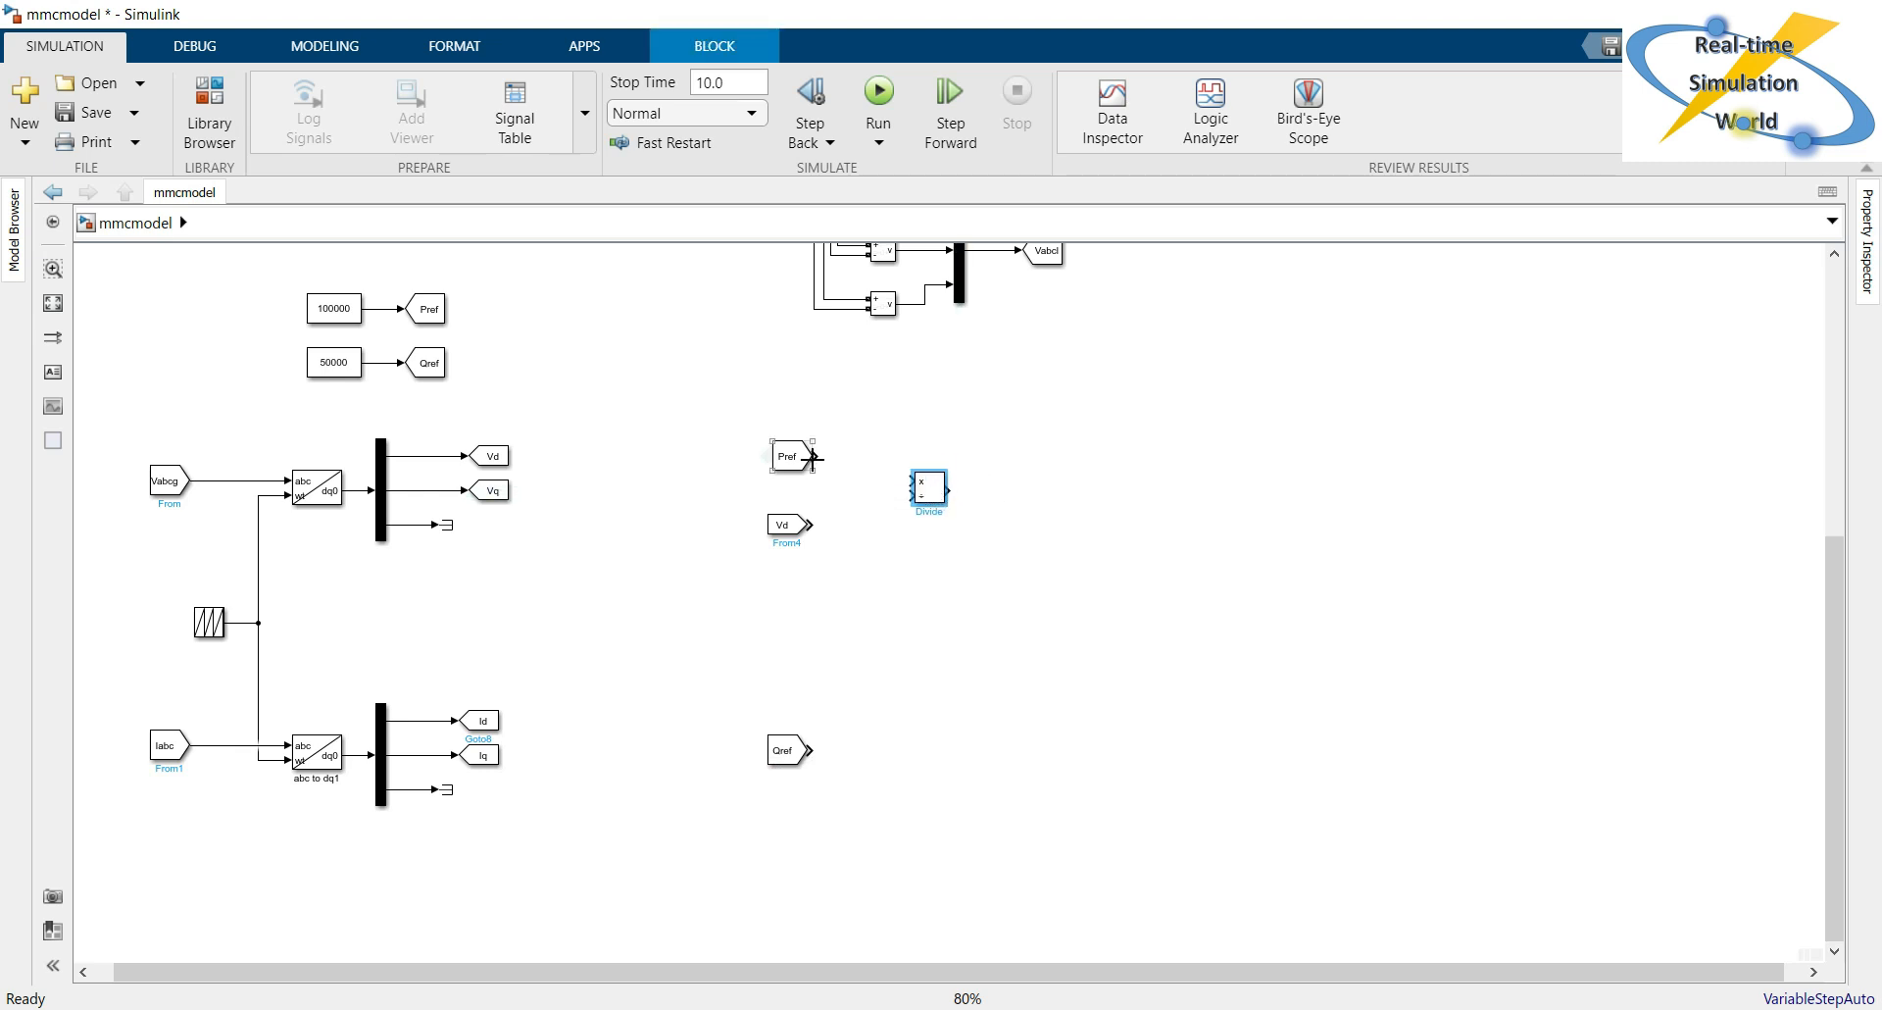
left_click_drag(814, 458, 908, 481)
Add a Gain block beside the Vd From block and connect Vd to its input.
double_click(924, 586)
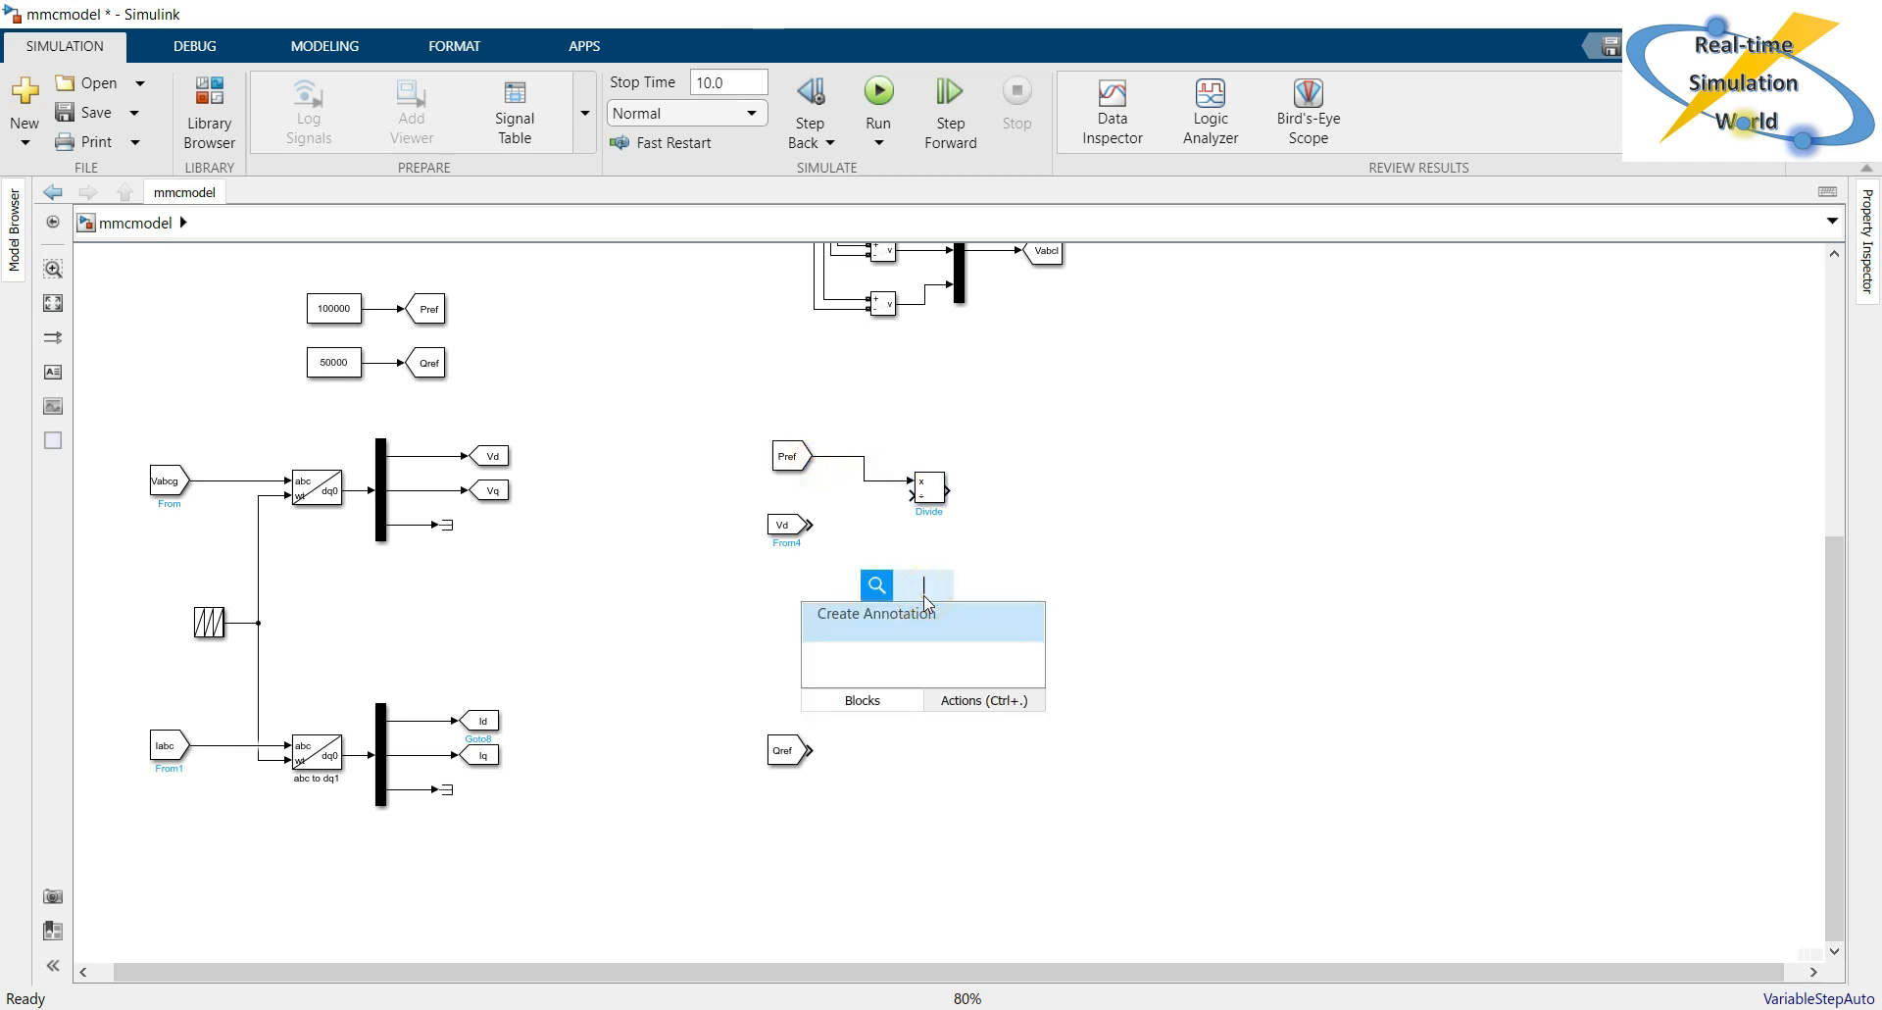
type("gain")
key("Return")
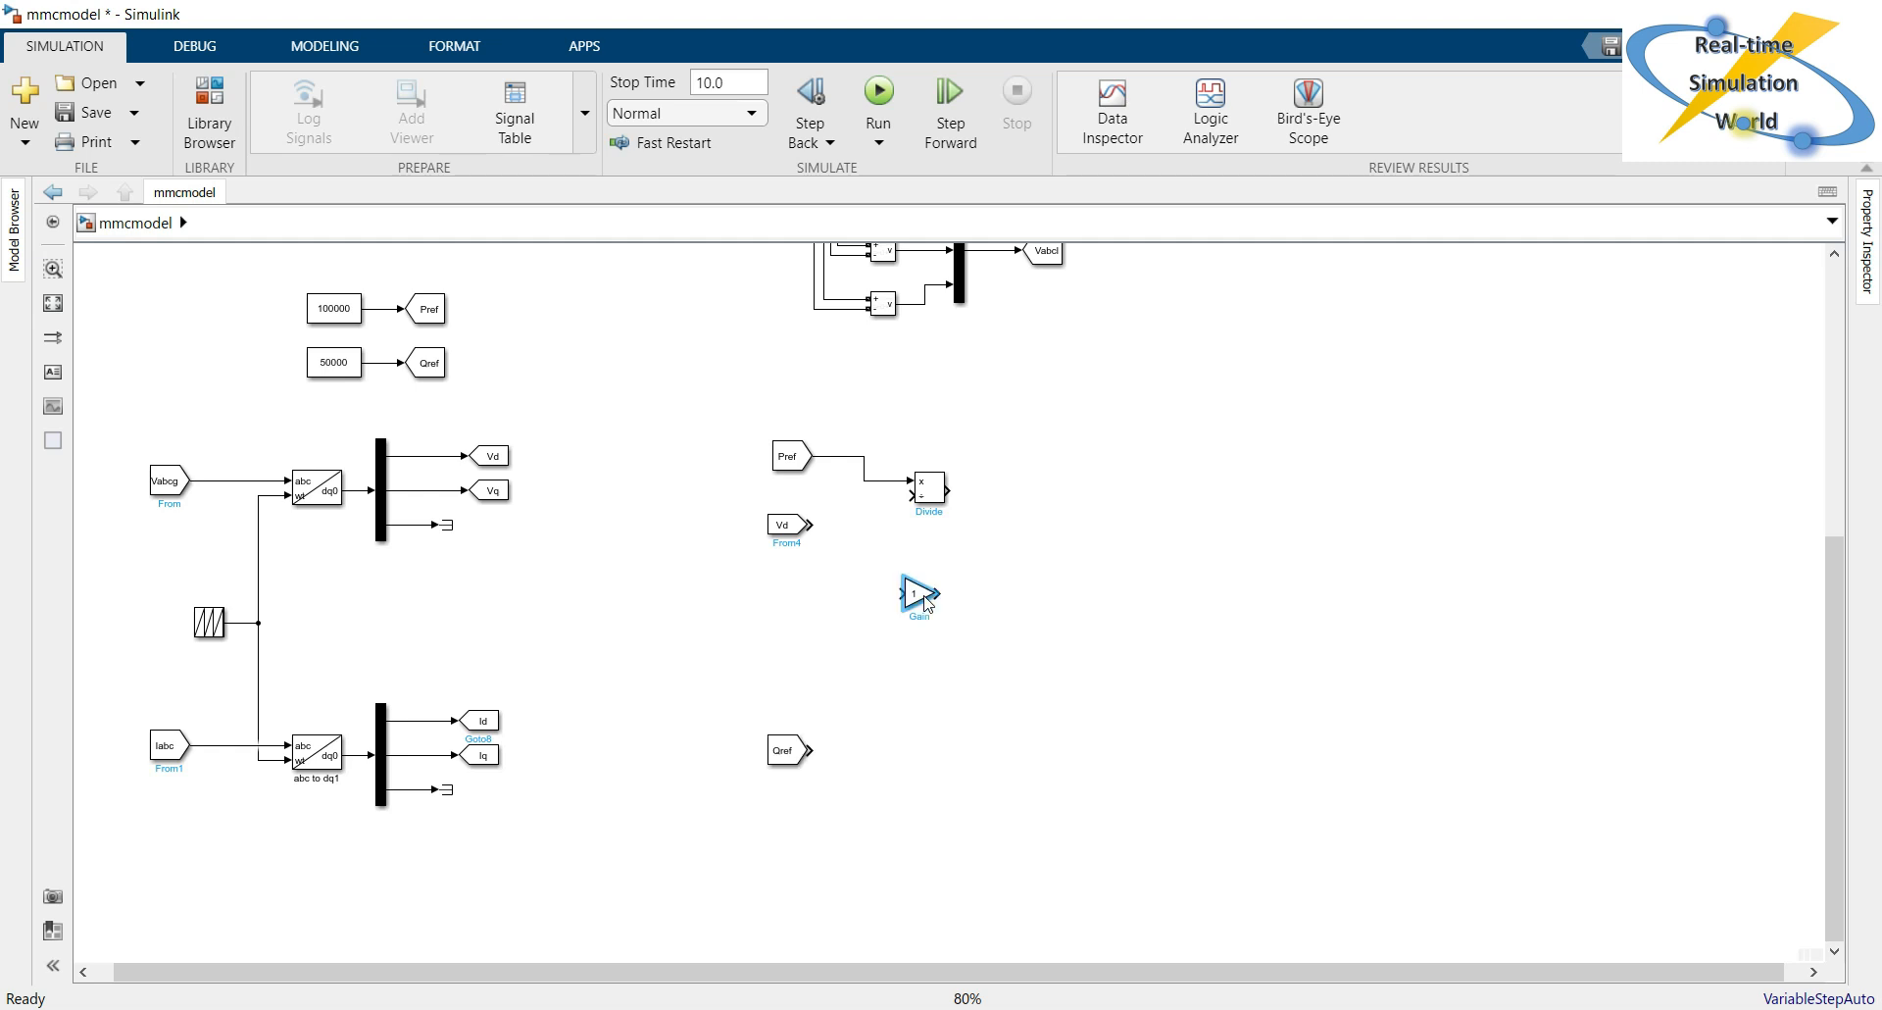
left_click_drag(927, 603, 851, 524)
Set the gain on the Vd signal to 3/2 and connect its output to the Divide block's division input.
double_click(863, 525)
type("3")
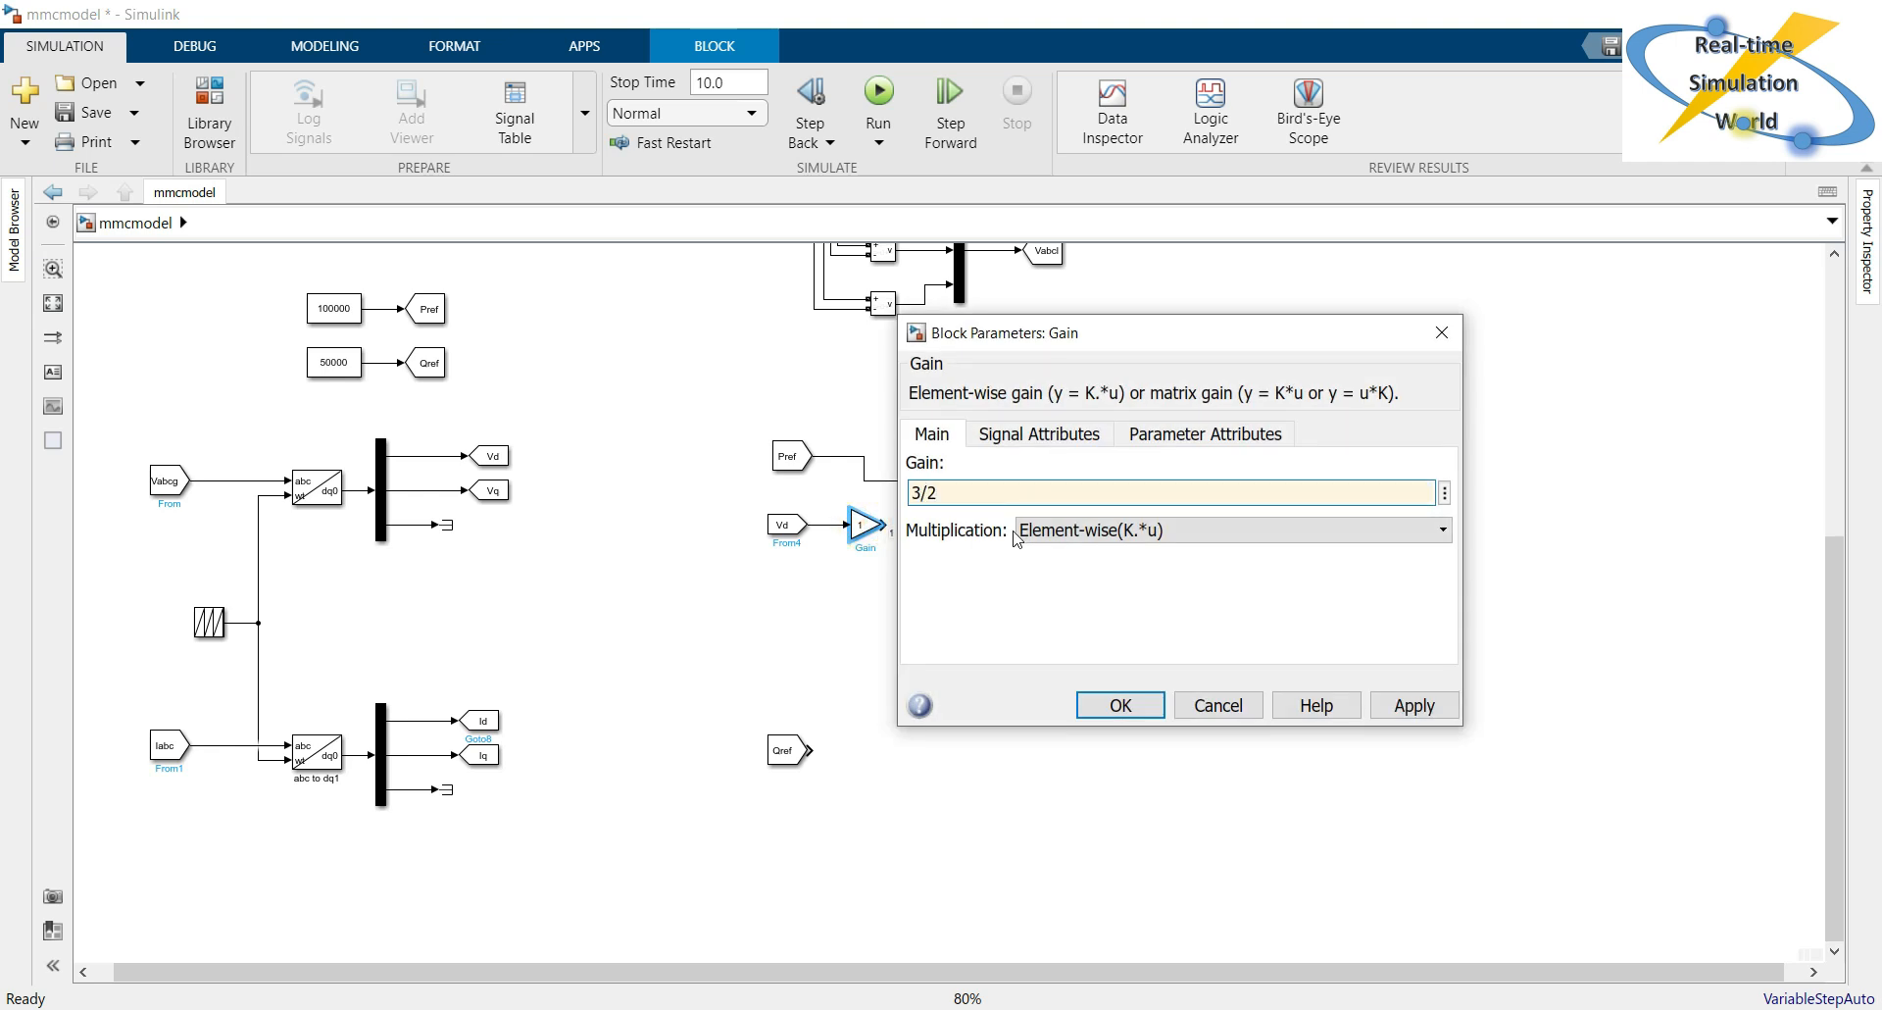
type("/2")
key("Return")
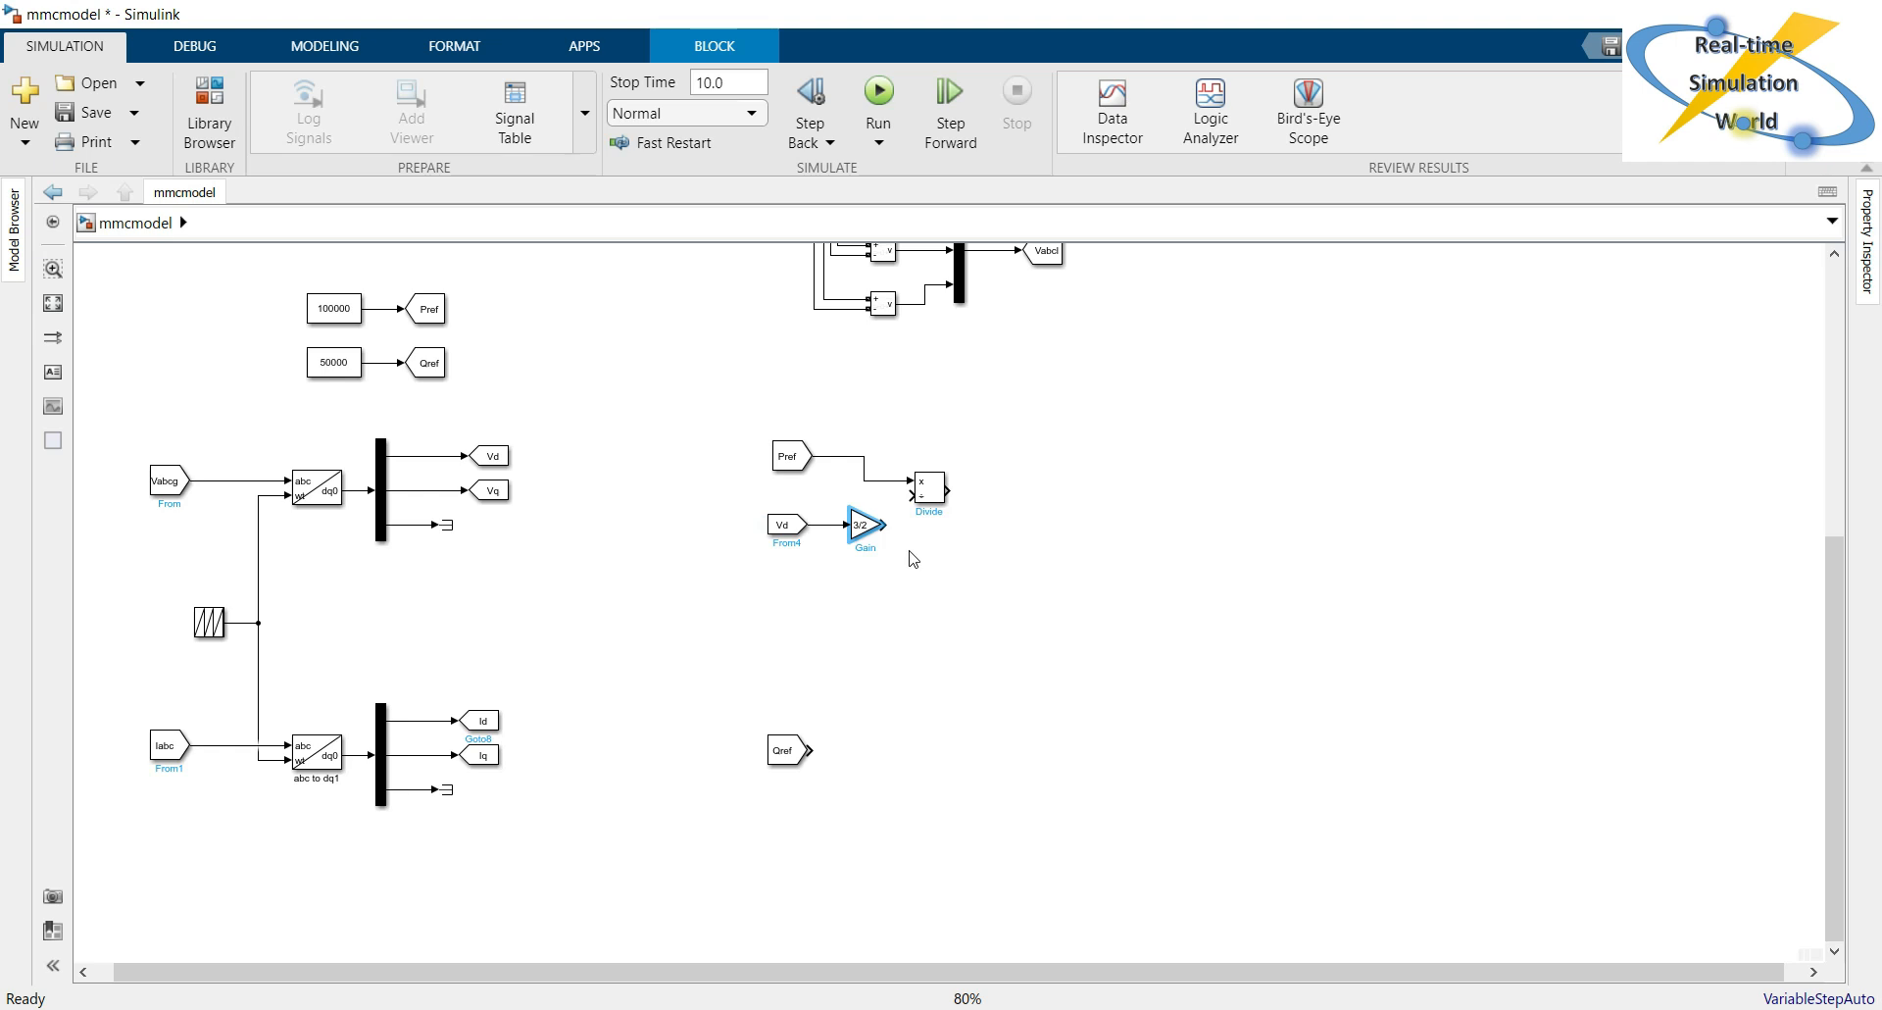
left_click_drag(887, 524, 917, 494)
left_click(947, 606)
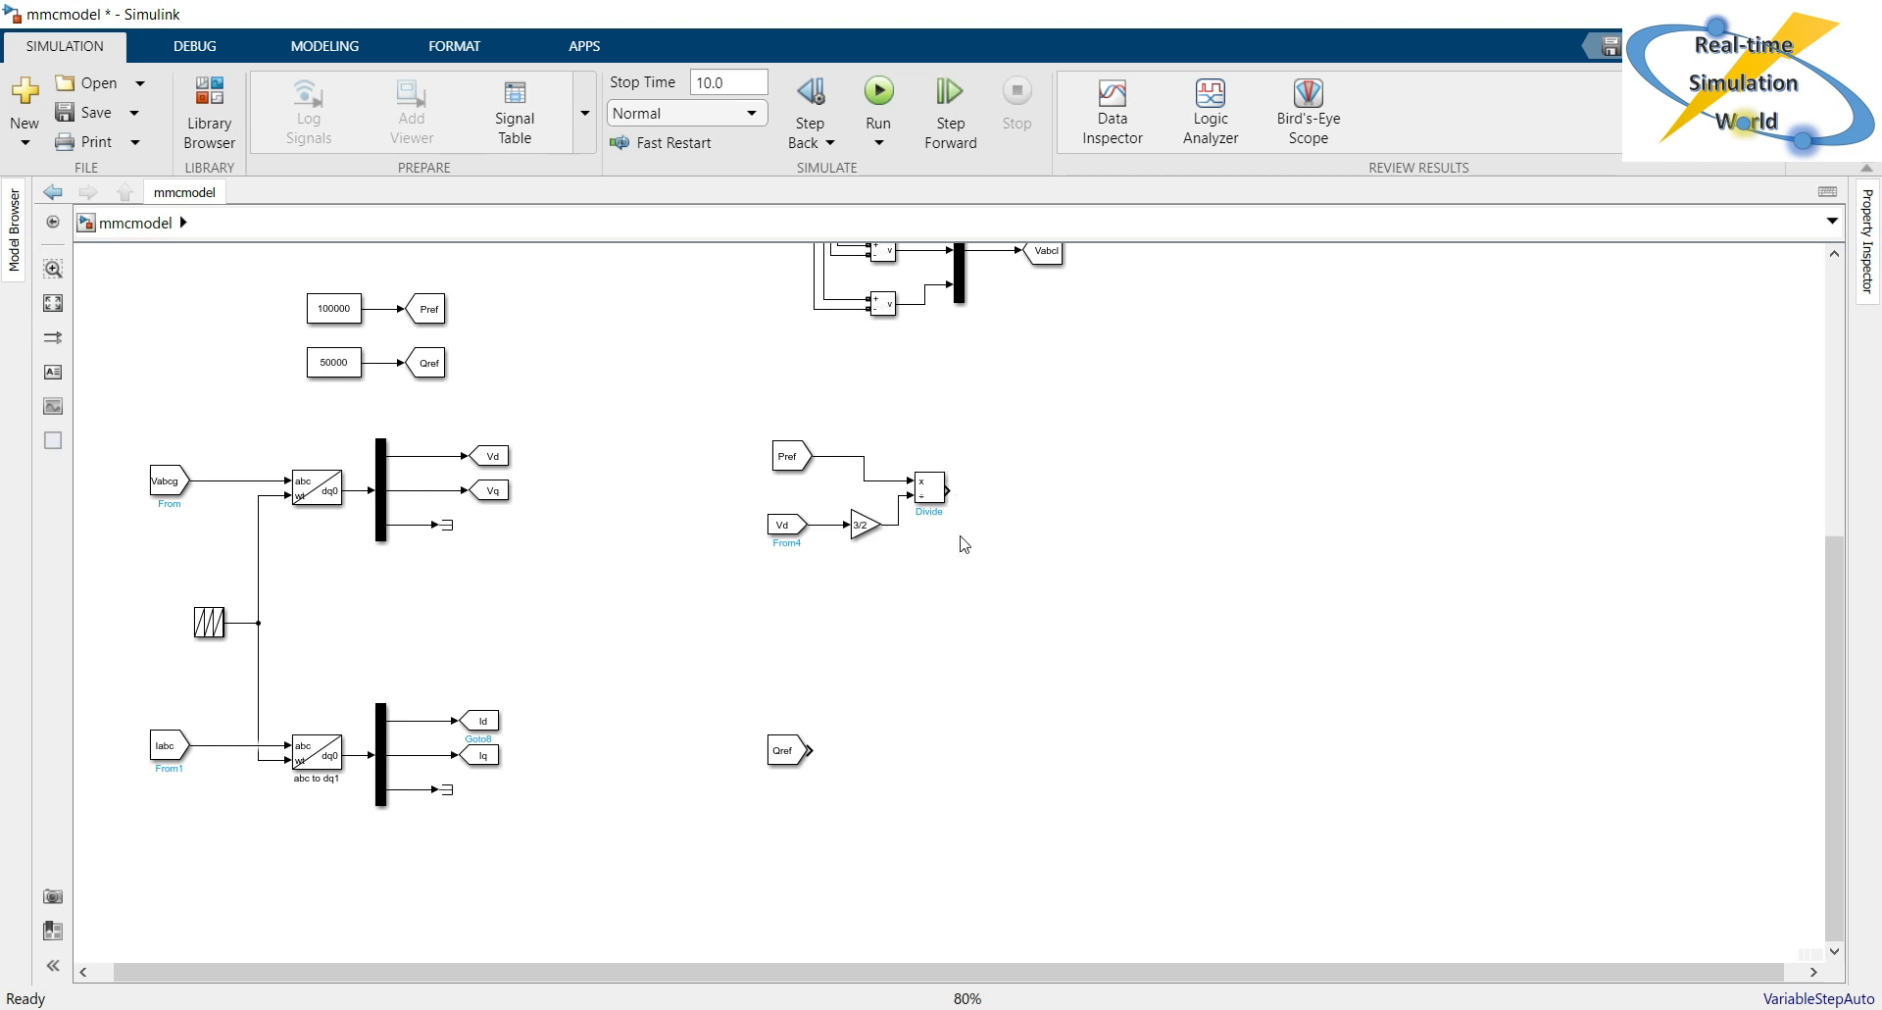
Copy the 3/2 Gain and Divide blocks down beside the Qref From block and move Qref up to their input lines.
left_click_drag(978, 563, 845, 421)
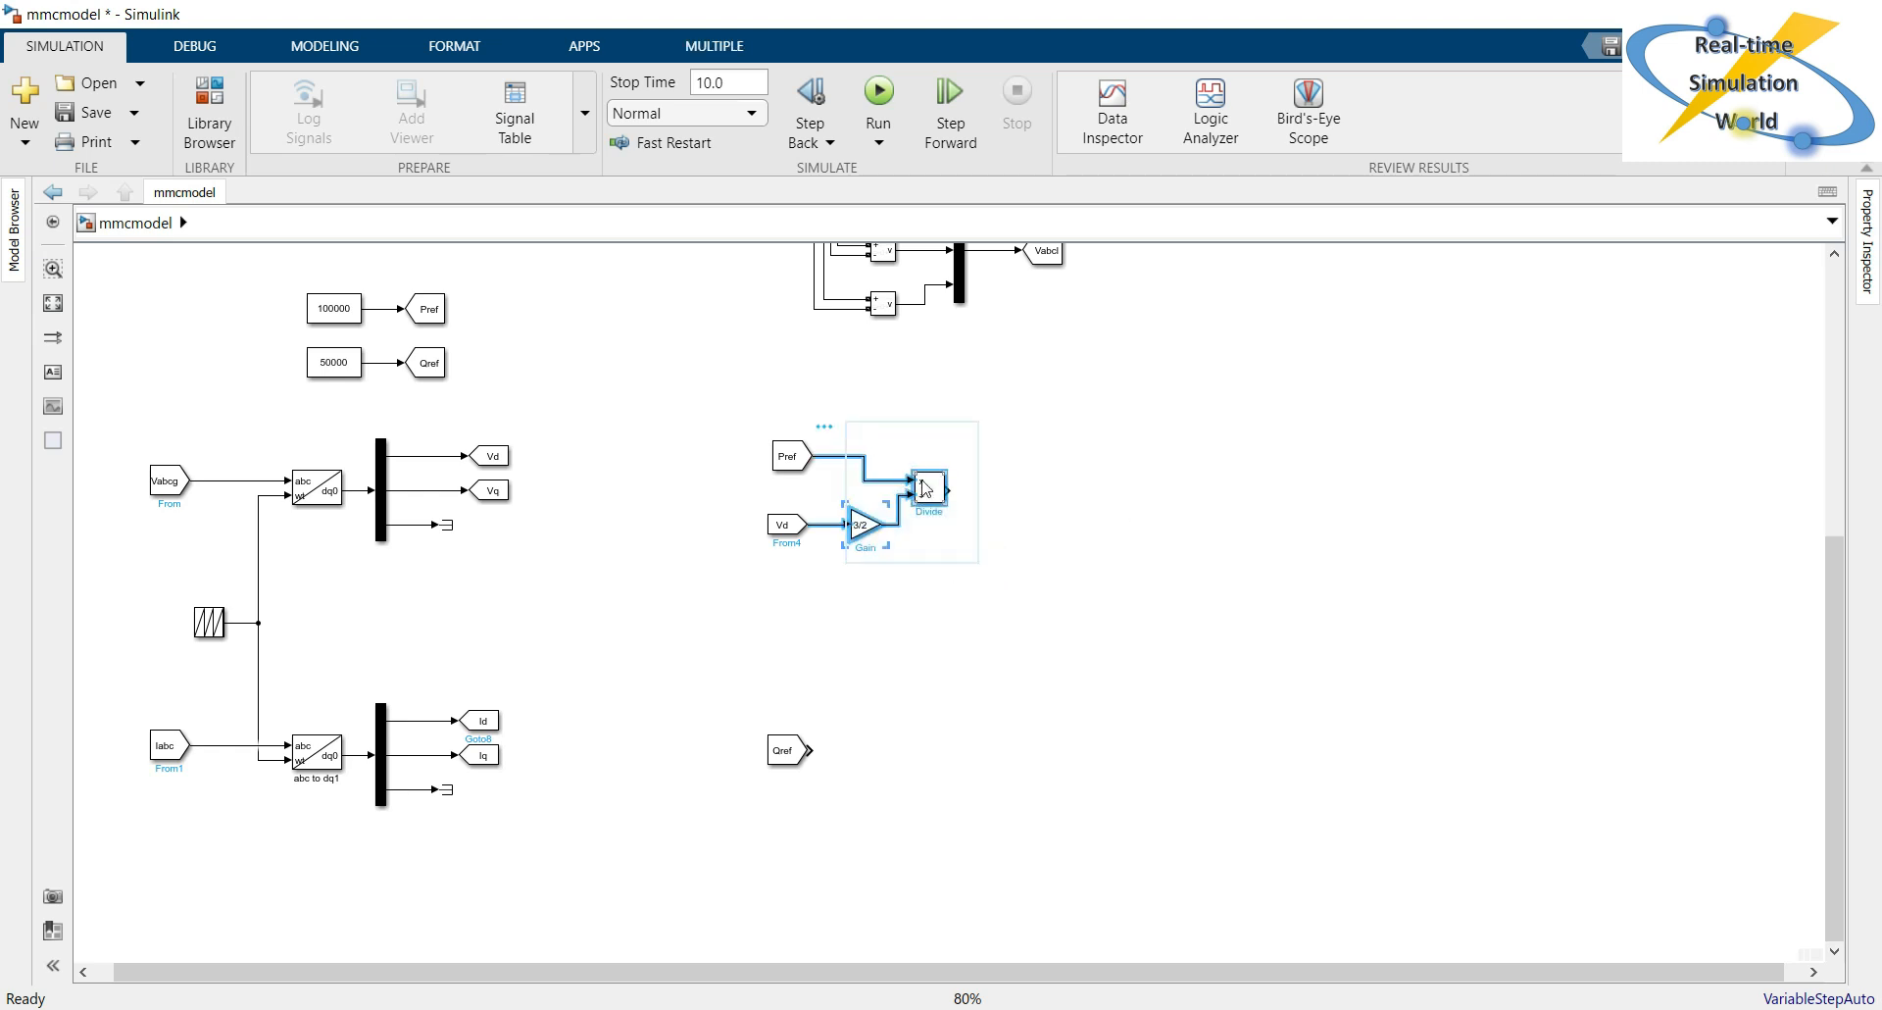
left_click_drag(910, 482, 959, 729)
left_click_drag(784, 750, 845, 683)
left_click(745, 833)
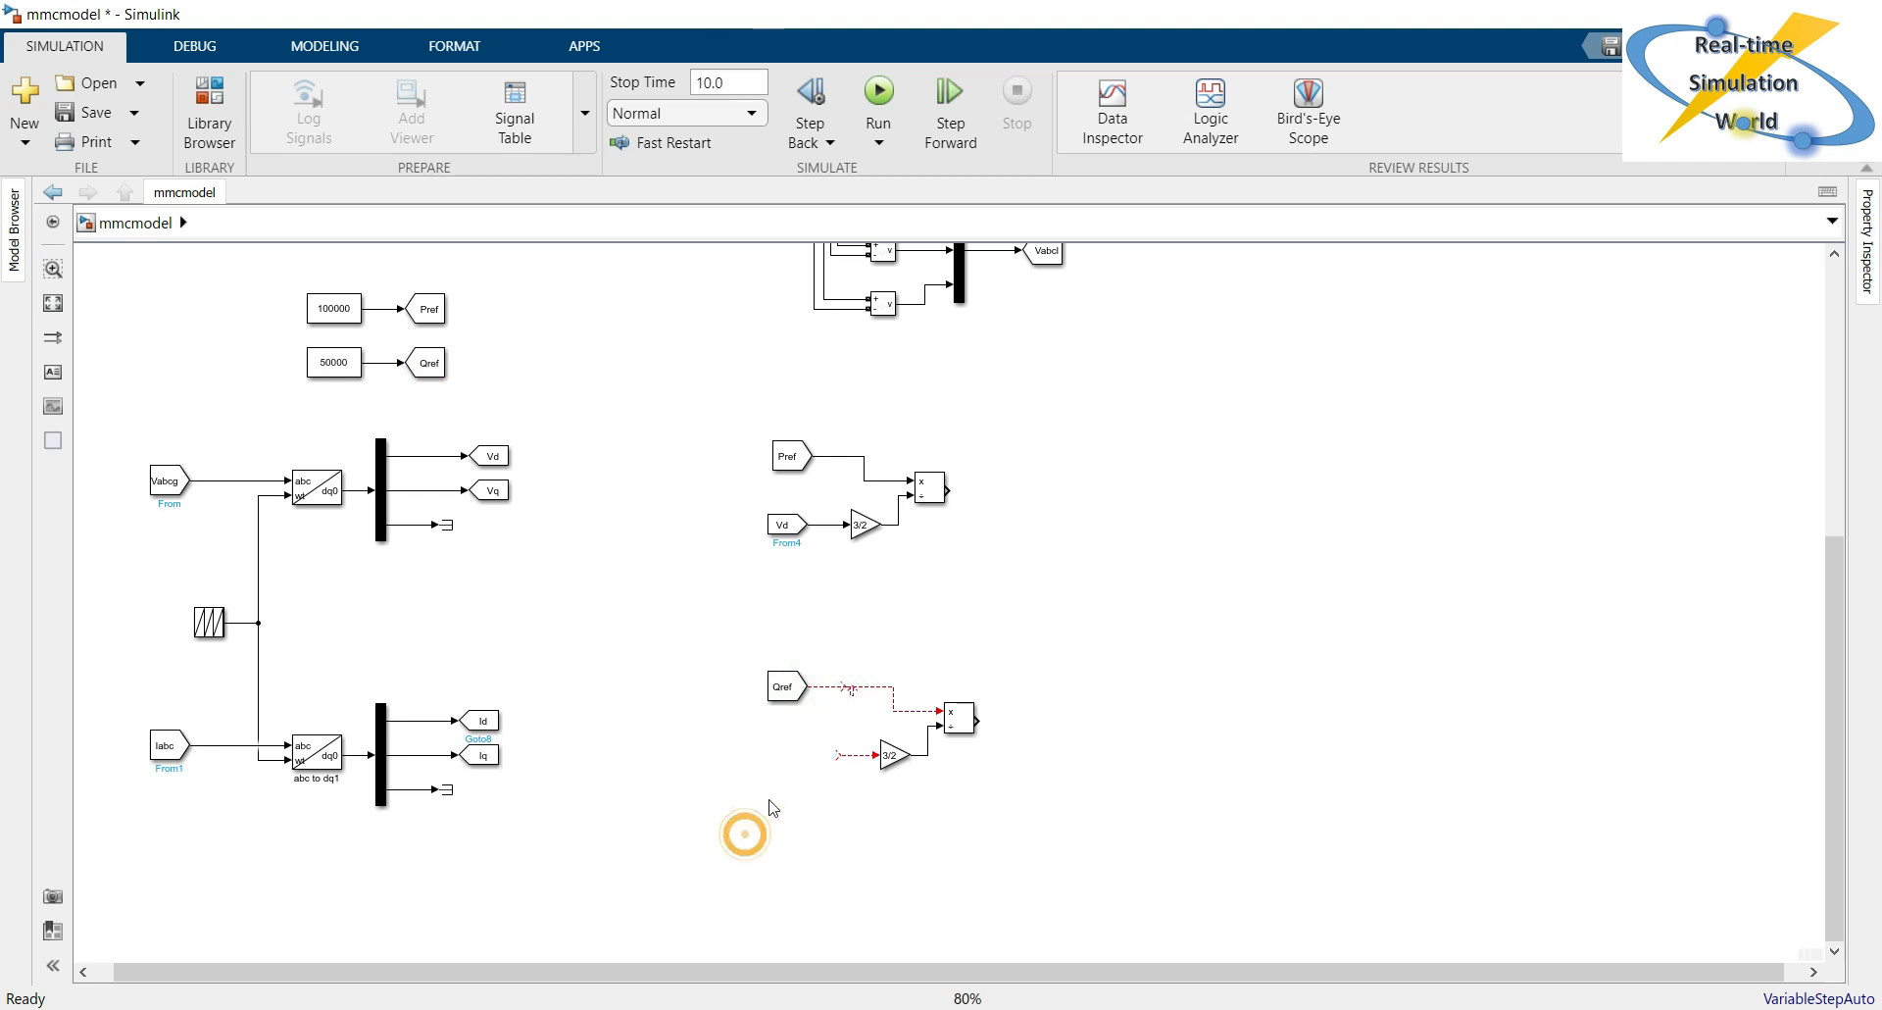
Connect Qref to the copied Divide block's multiply input and feed the copied Gain from a copy of the Vd From block.
left_click(814, 687)
left_click(833, 705)
left_click(786, 531)
mouse_move(787, 532)
left_mouse_down()
mouse_move(789, 772)
mouse_move(844, 755)
mouse_move(836, 741)
left_mouse_up()
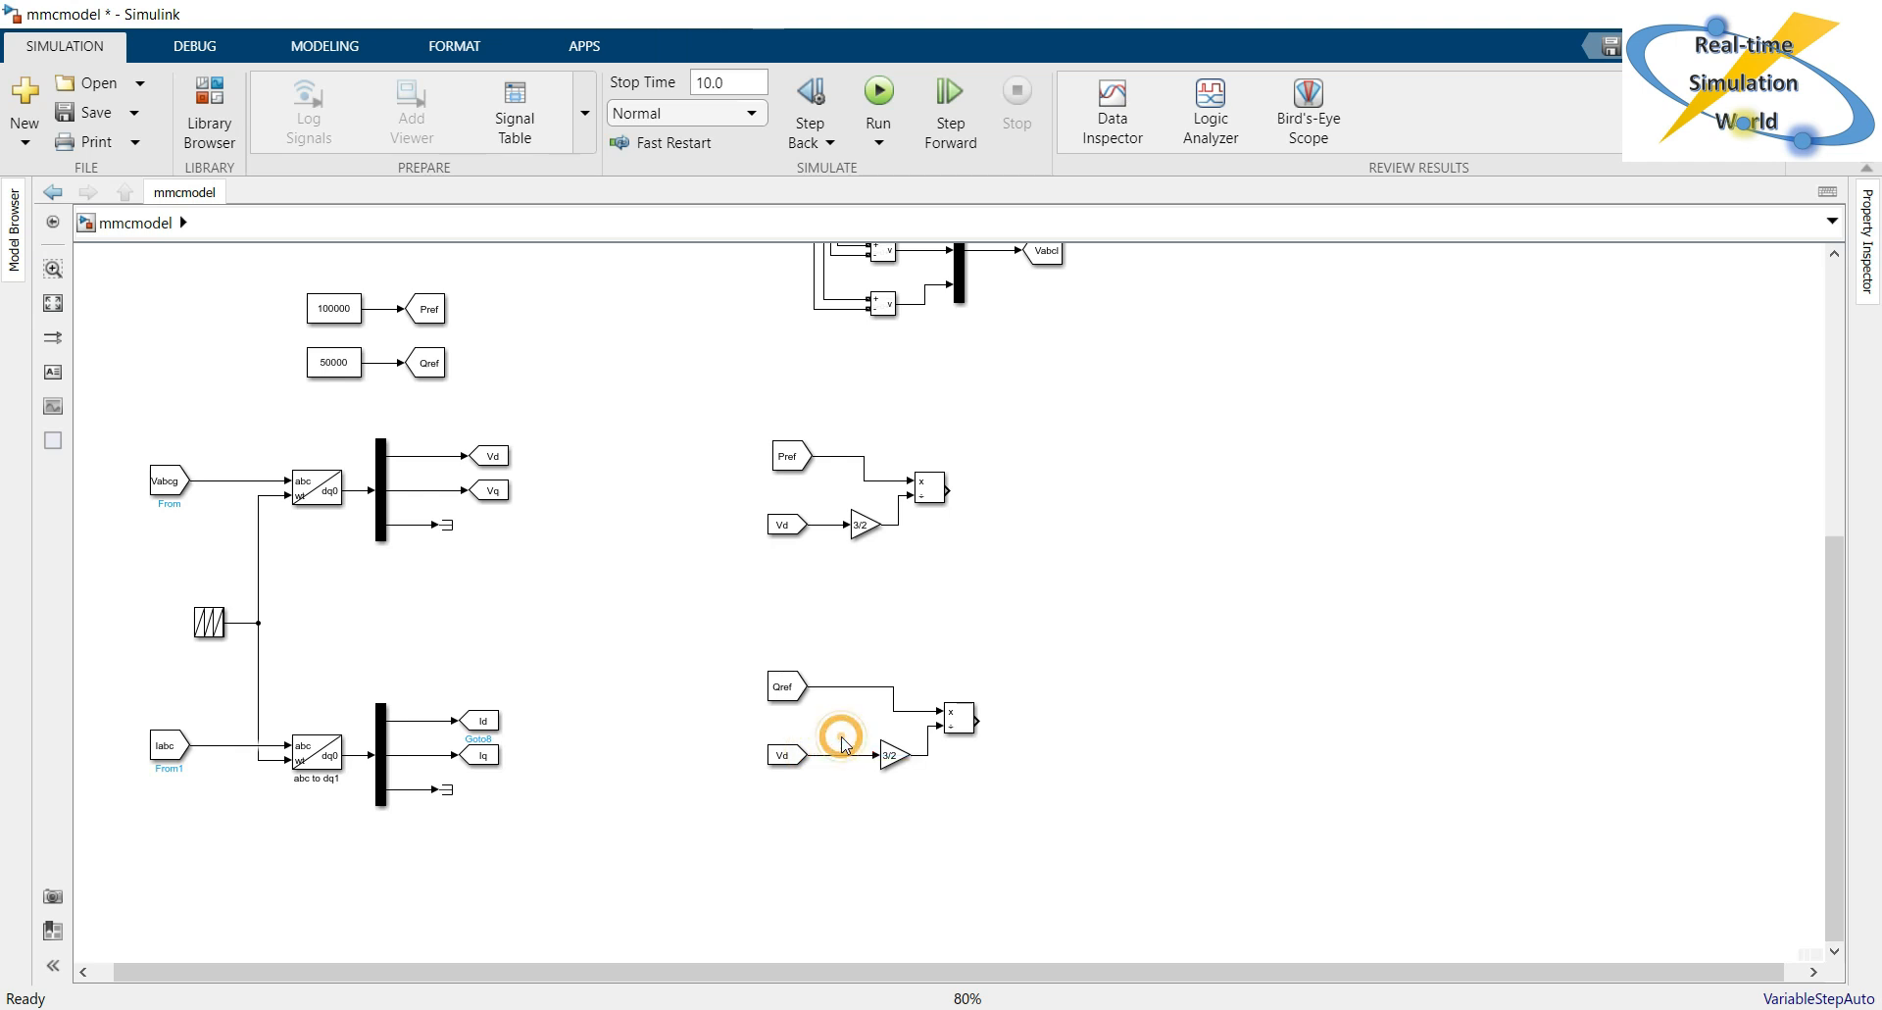
Set the Gain block on the Vd signal in the Qref branch to -3/2.
double_click(892, 755)
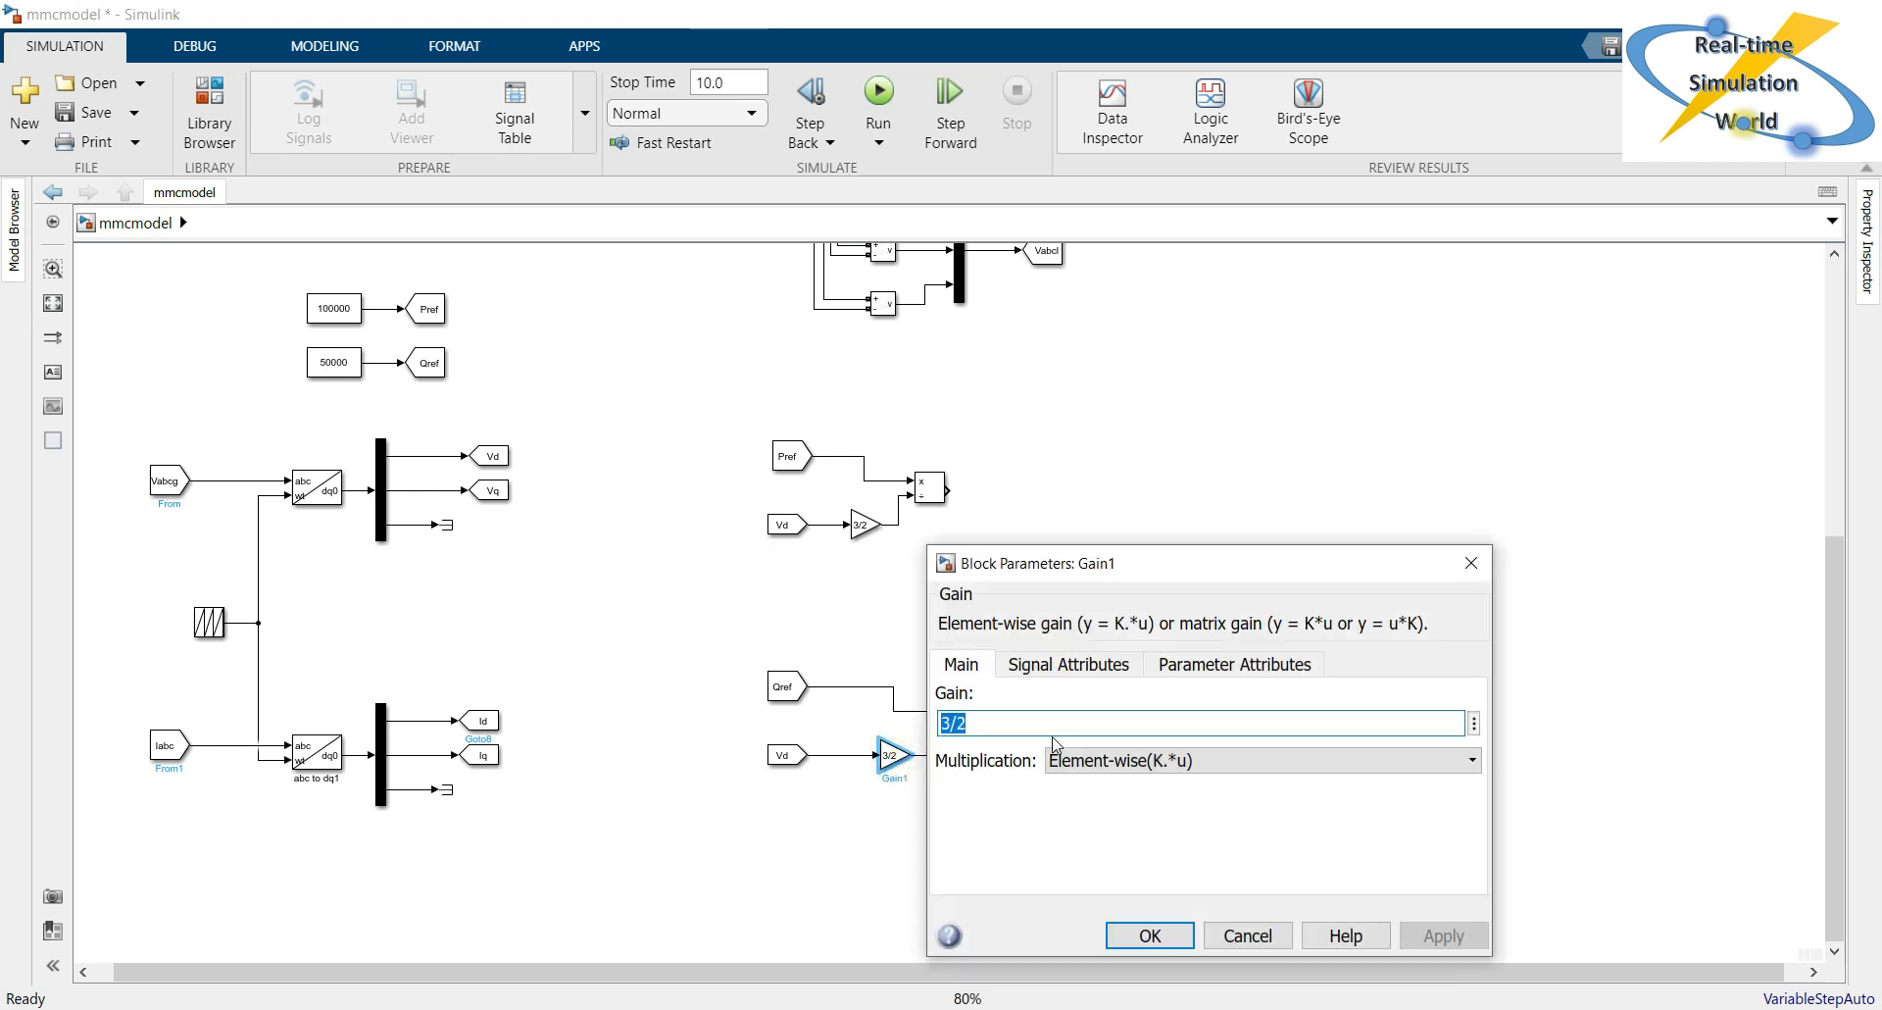
key("Left")
key("Left")
type("-")
key("Return")
left_click(972, 805)
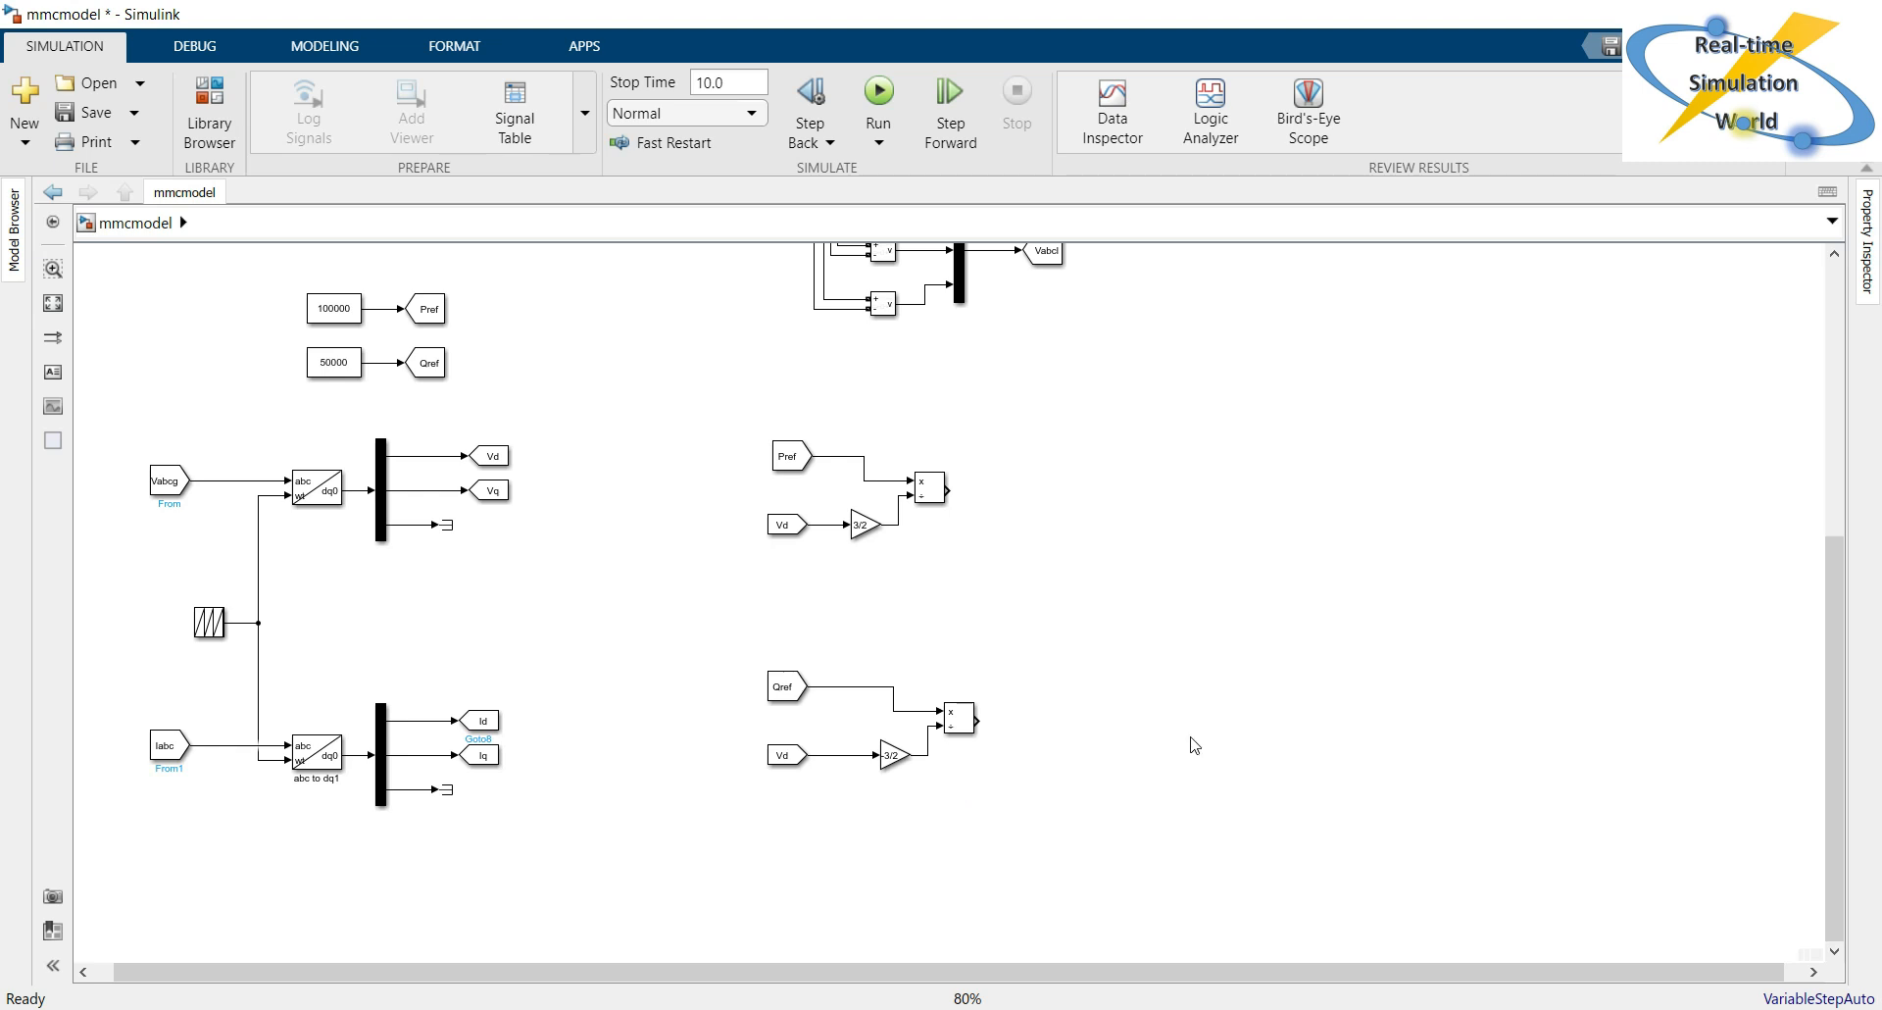
Insert an Add block beyond the Pref branch's Divide block and place a copy of it beside the Qref branch.
double_click(1194, 529)
type("add")
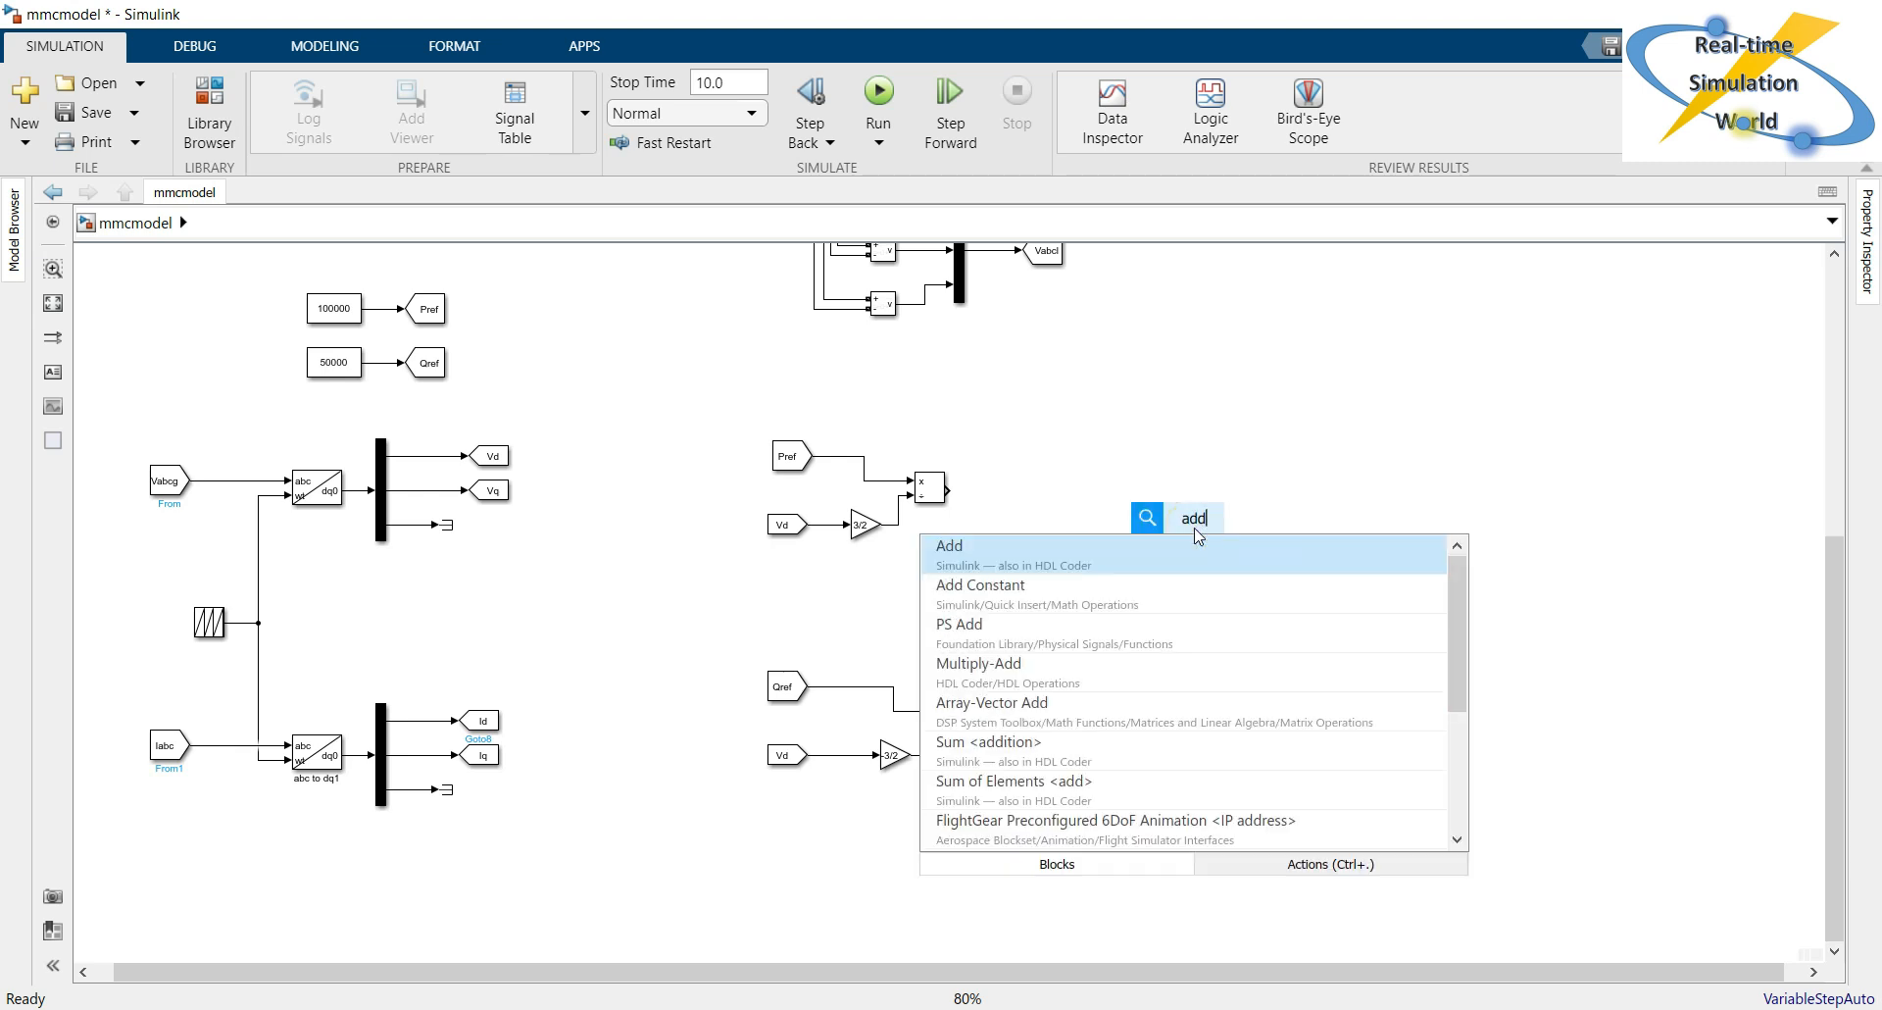
key("Return")
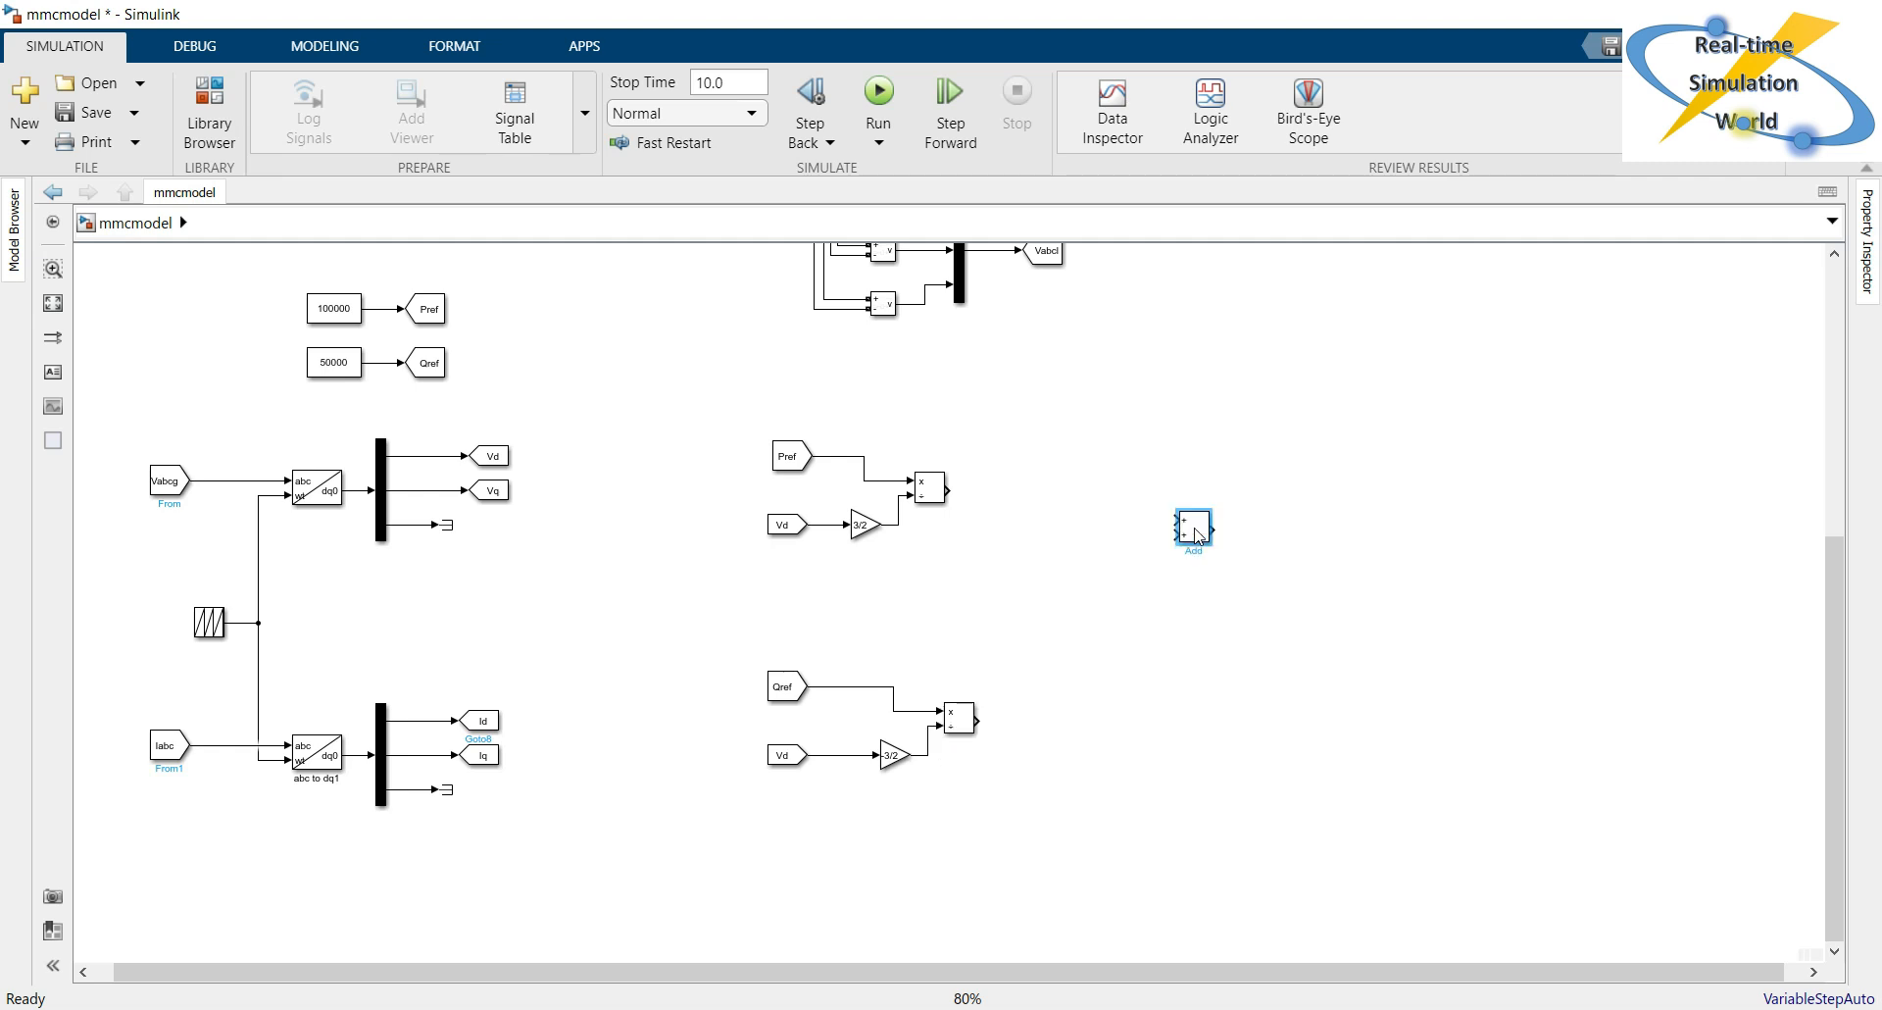
left_click(1199, 539)
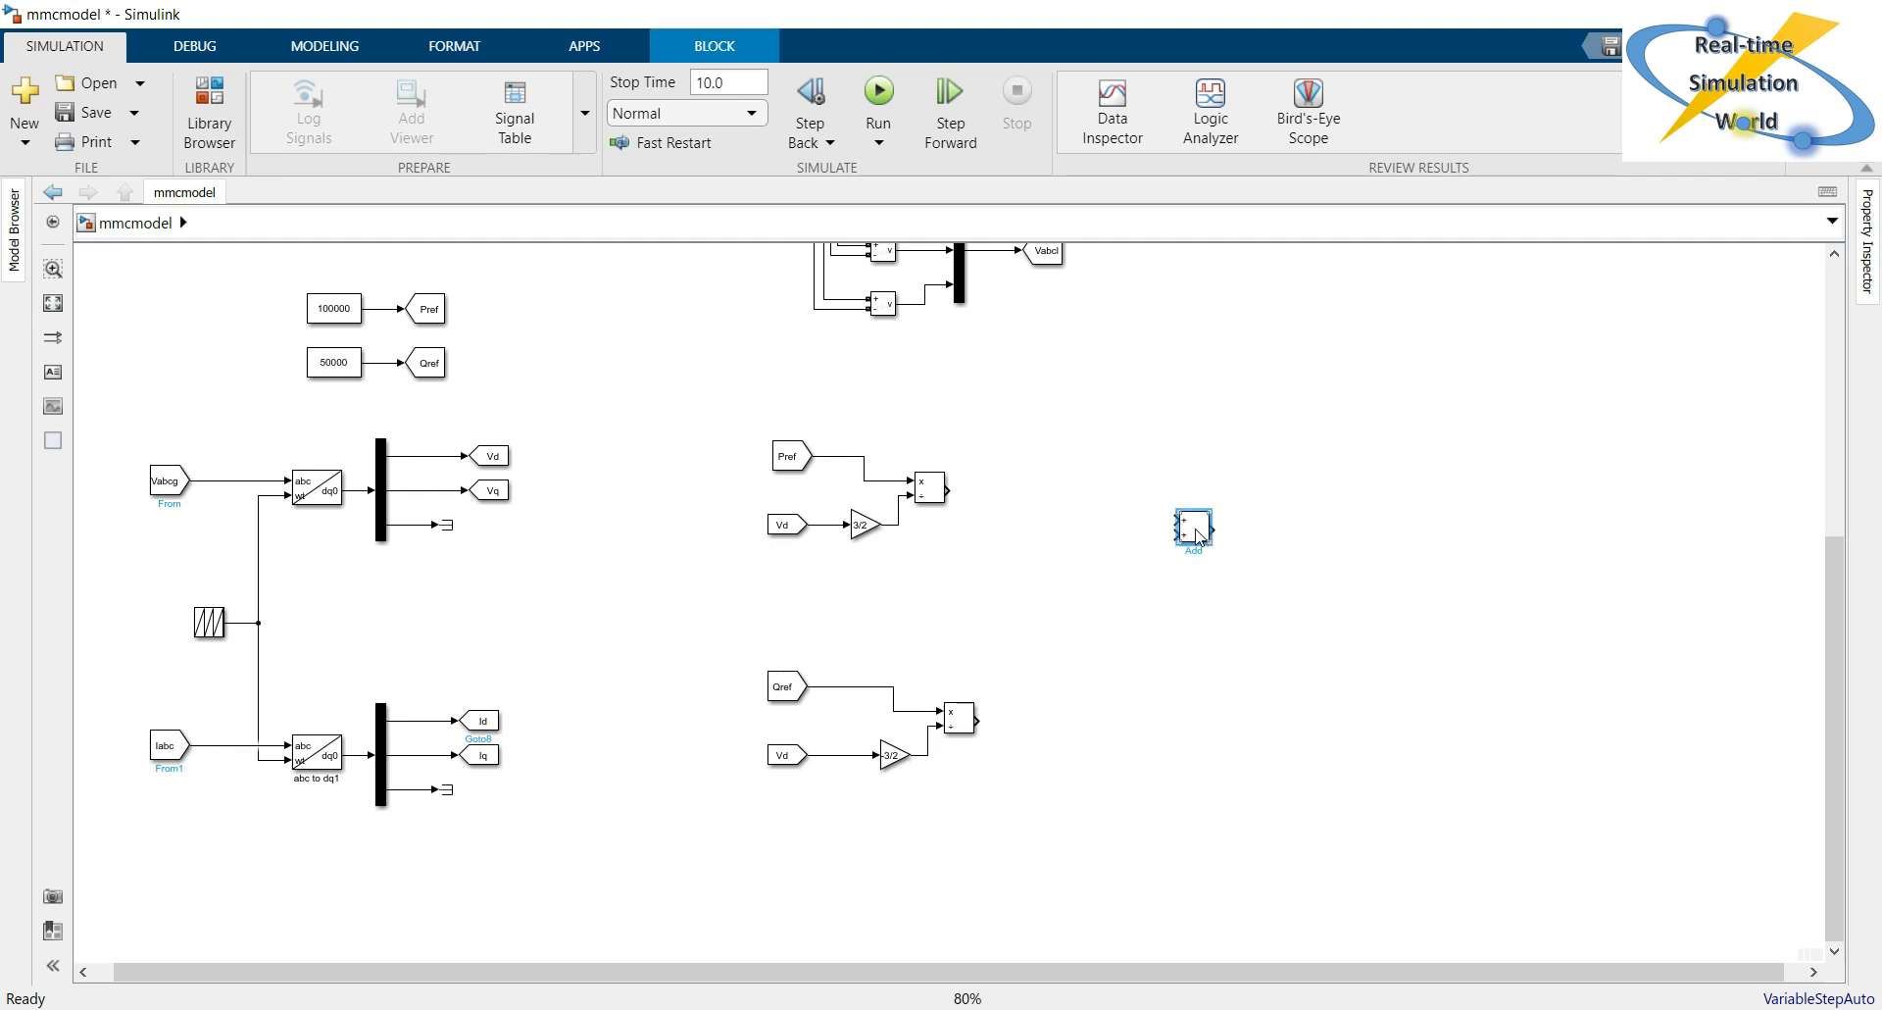
left_click_drag(1195, 533, 1096, 506)
left_click_drag(1093, 508, 1095, 797, "ctrl")
left_click(1095, 584)
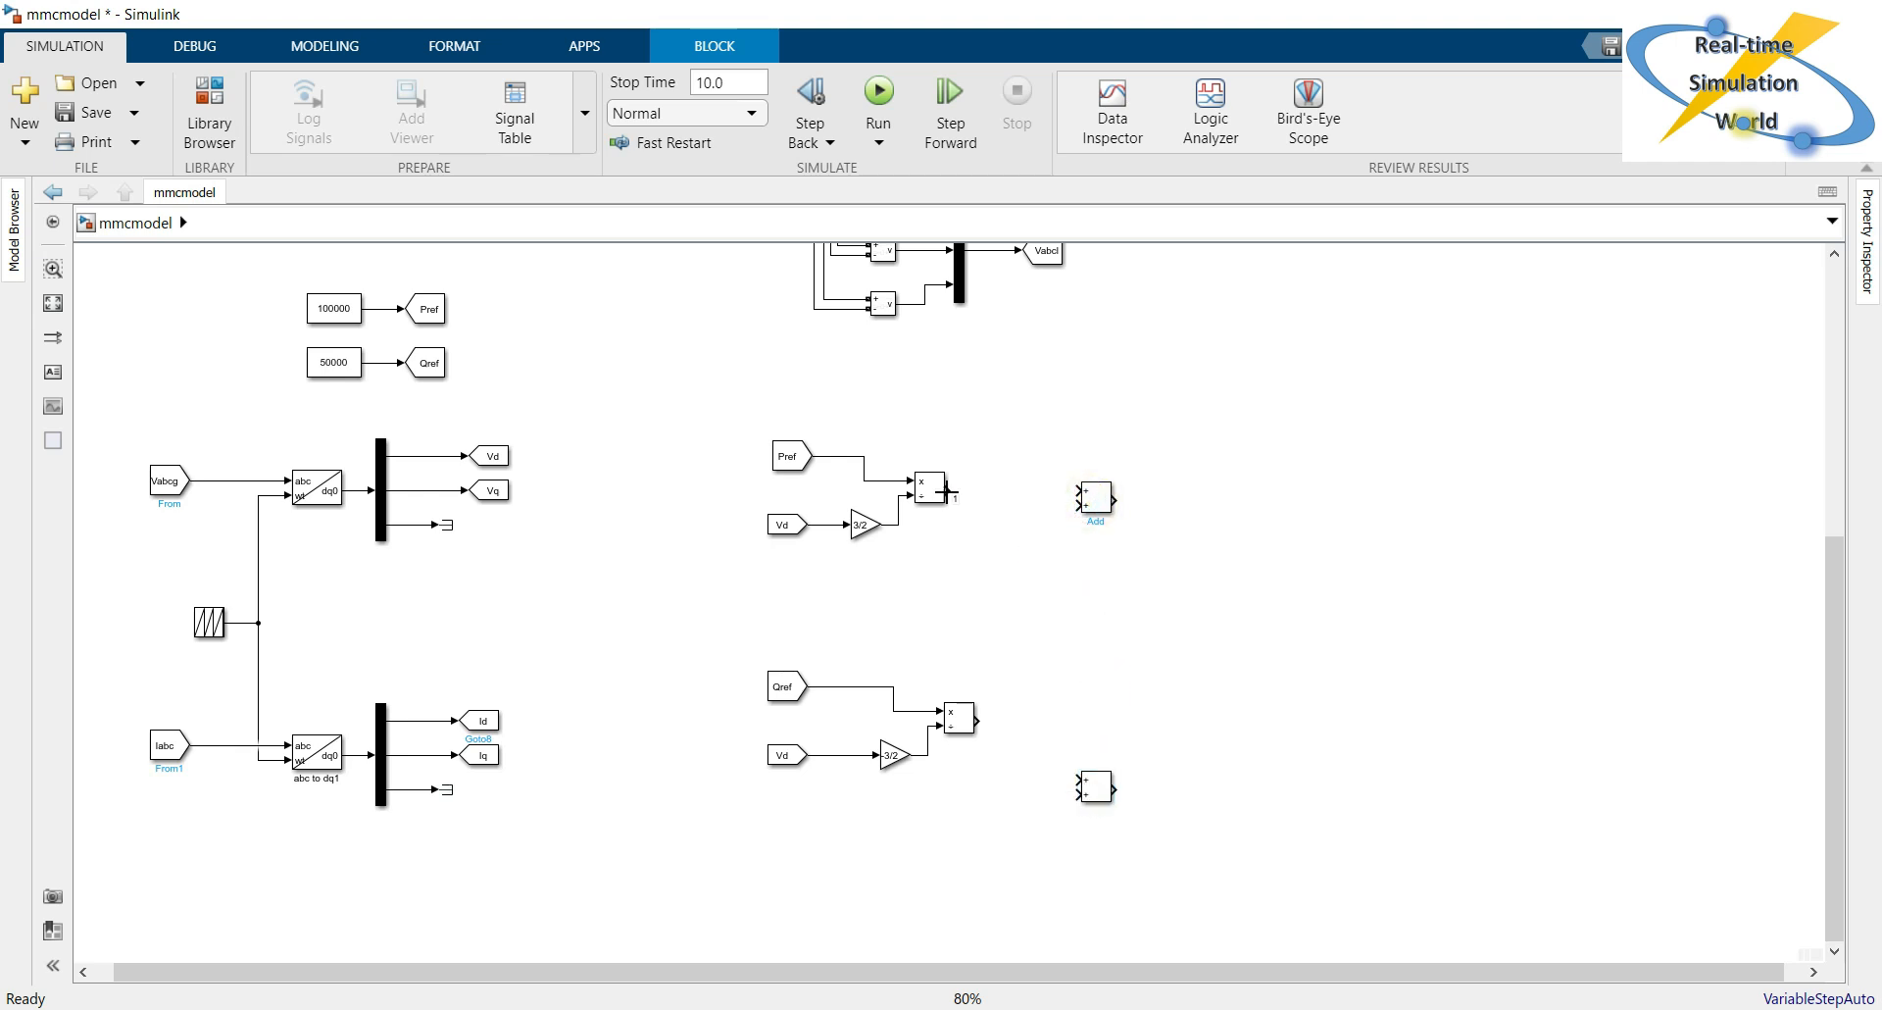
Connect the Pref branch's Divide output to the upper Add block's first input and set that block's signs to +-.
left_click_drag(947, 490, 1090, 495)
double_click(1098, 500)
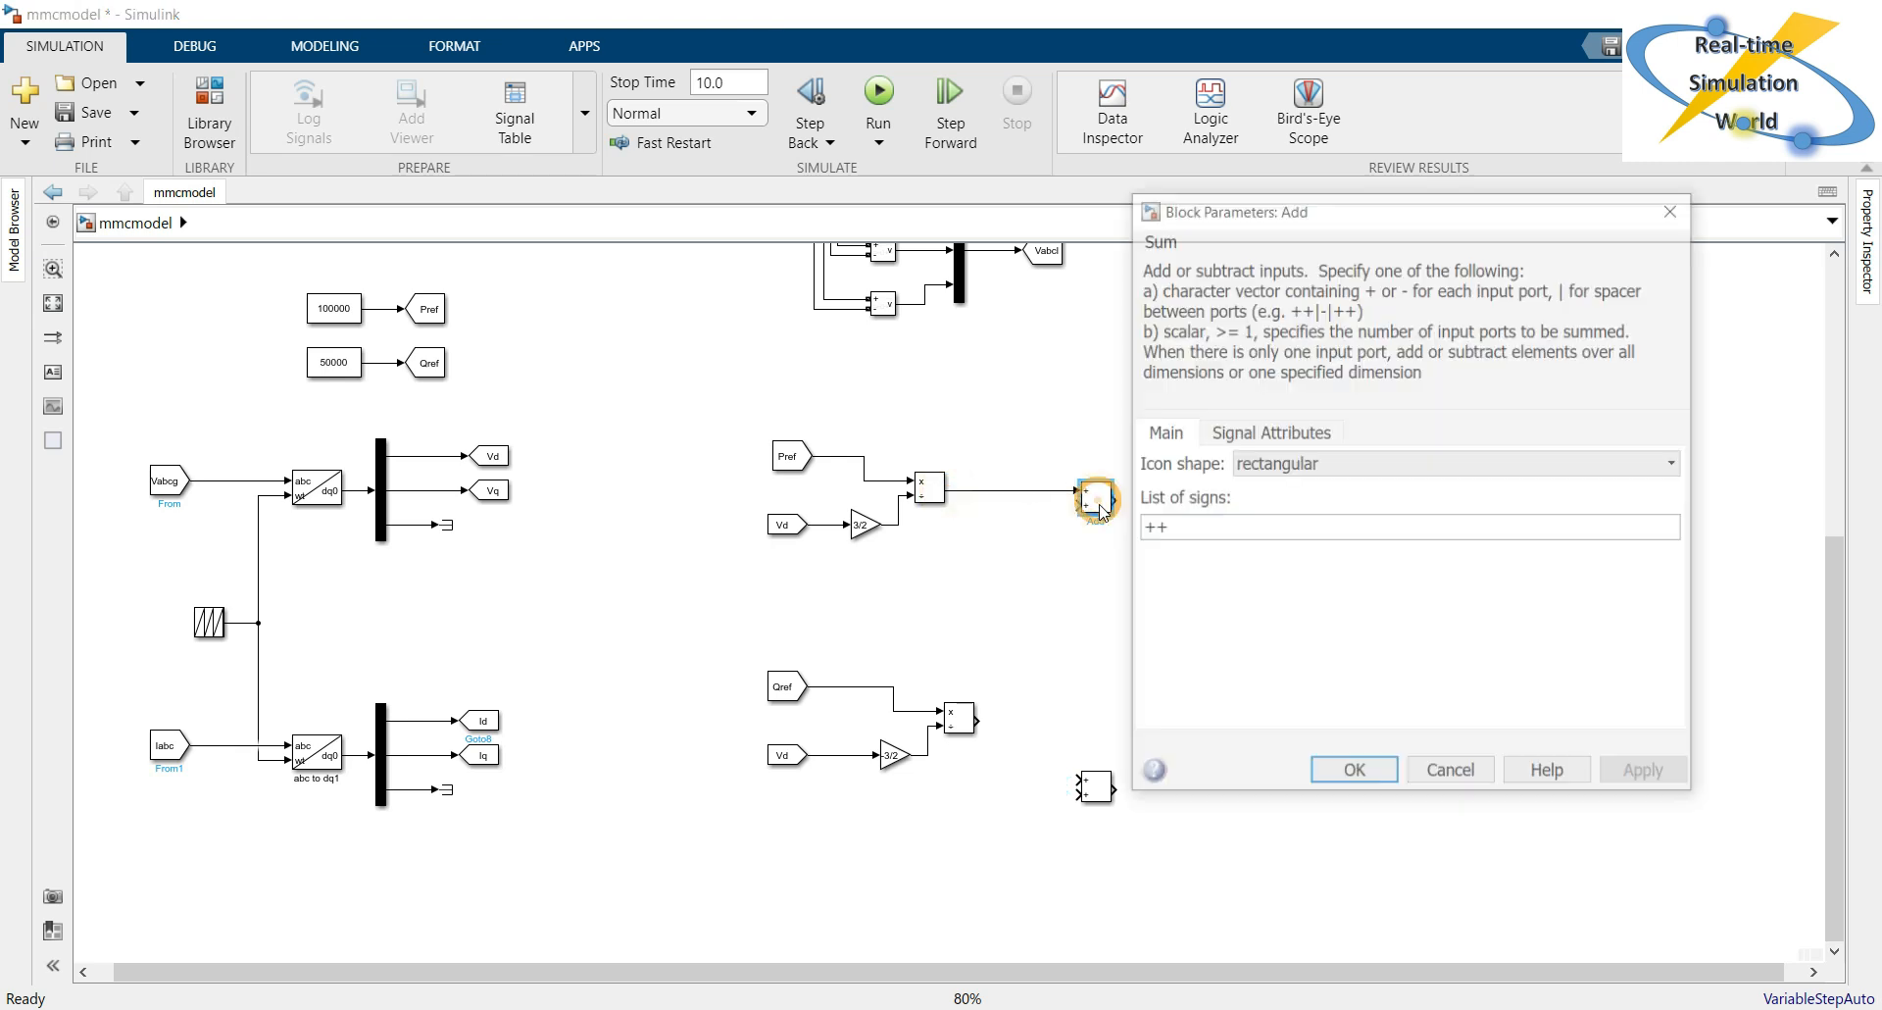
double_click(1205, 522)
type("+")
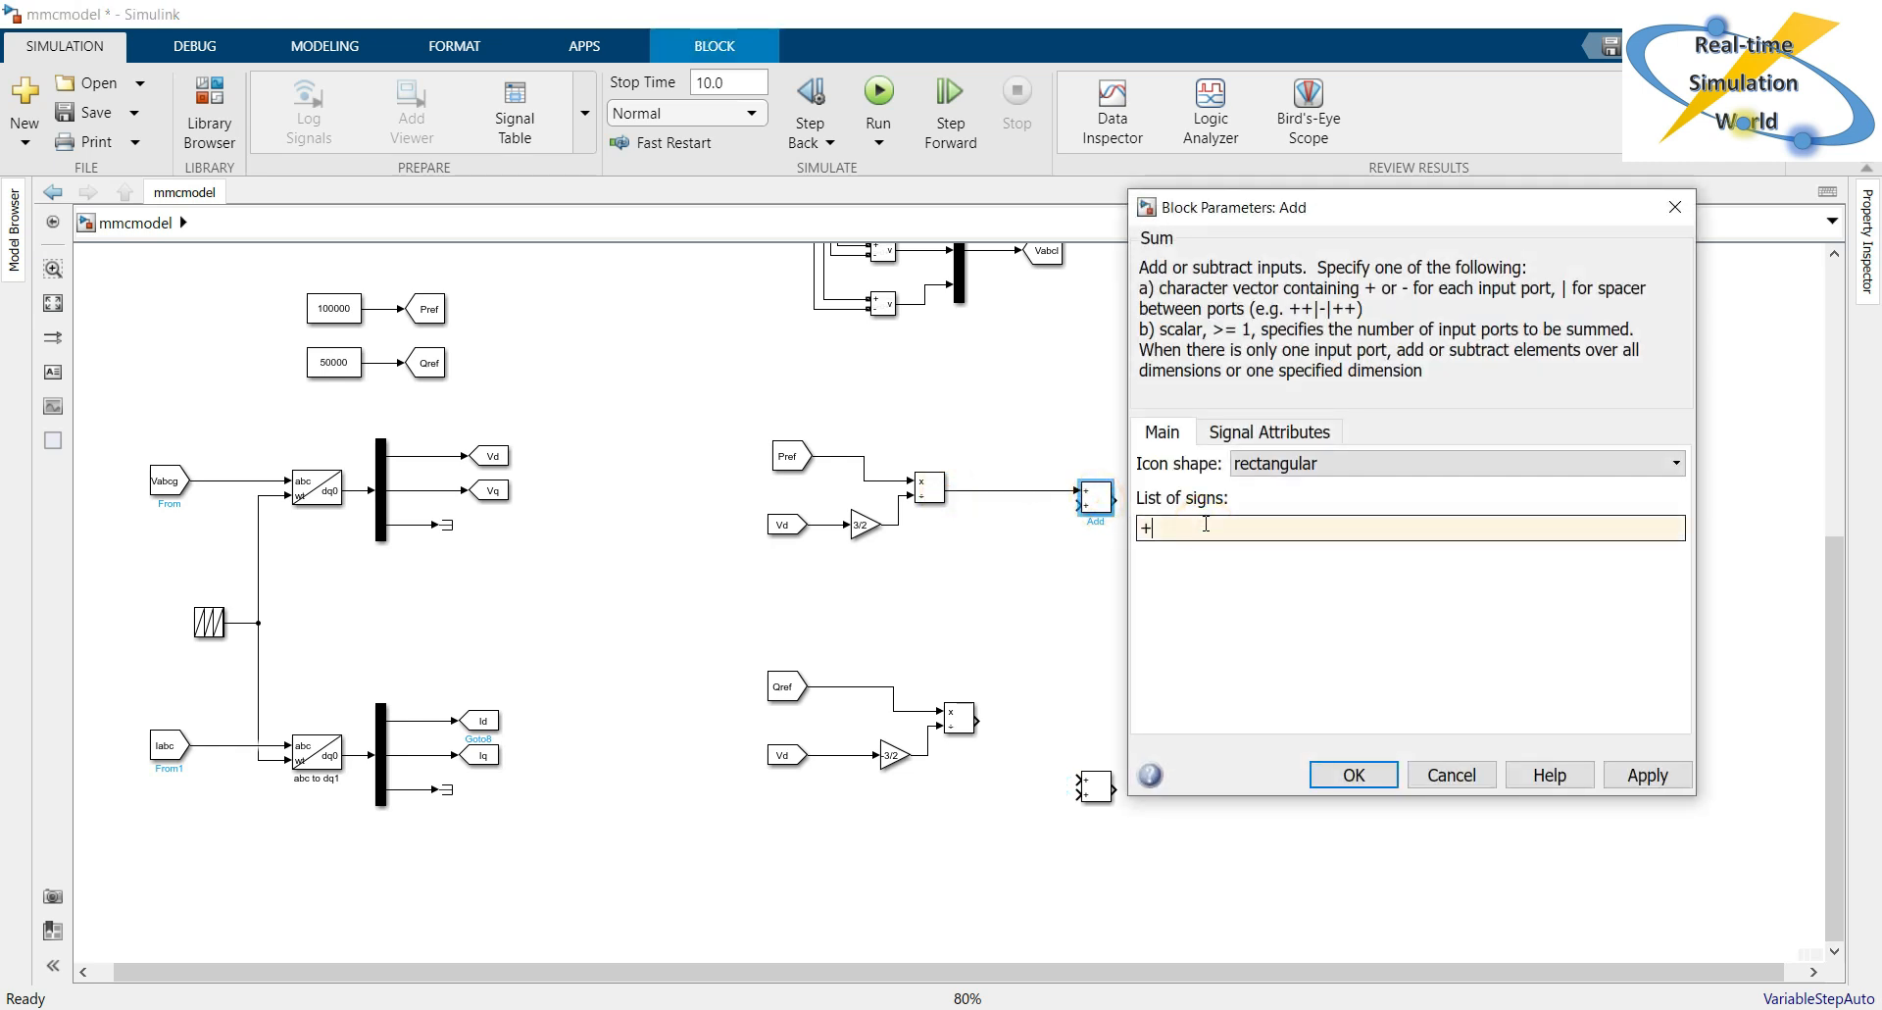
key("Return")
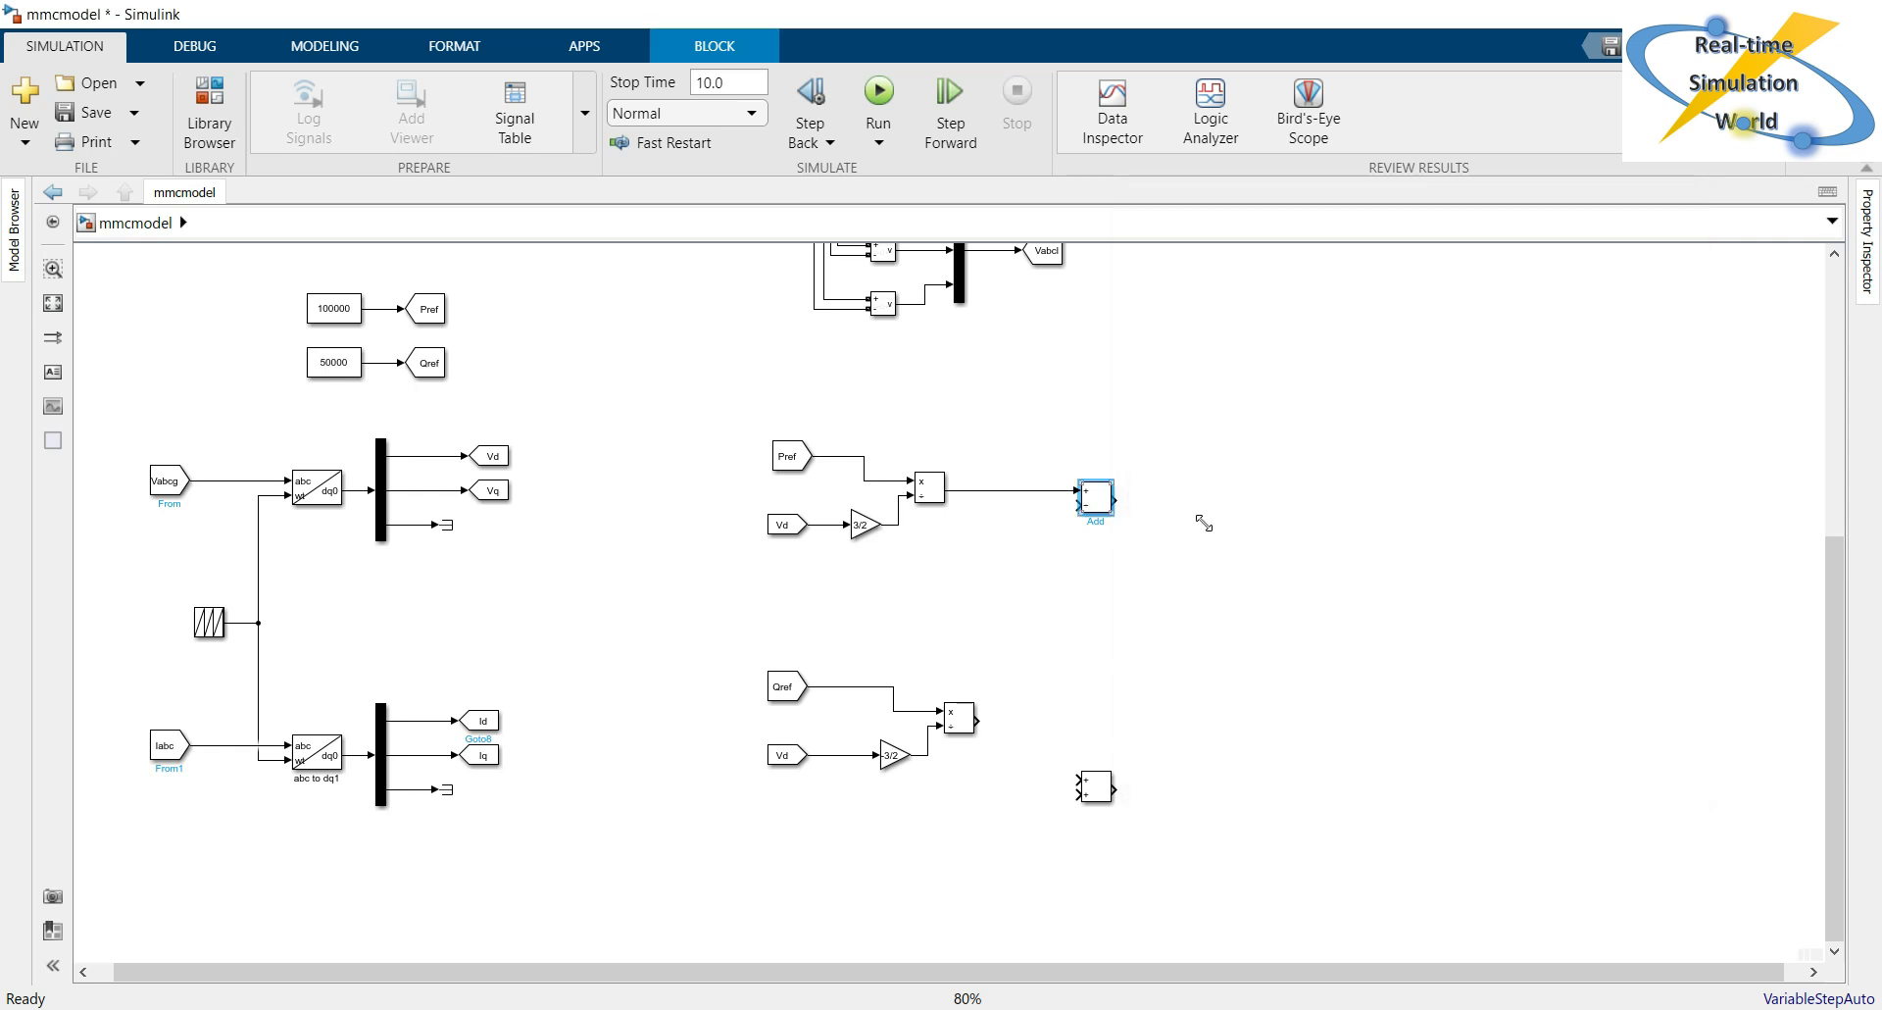
left_click(999, 594)
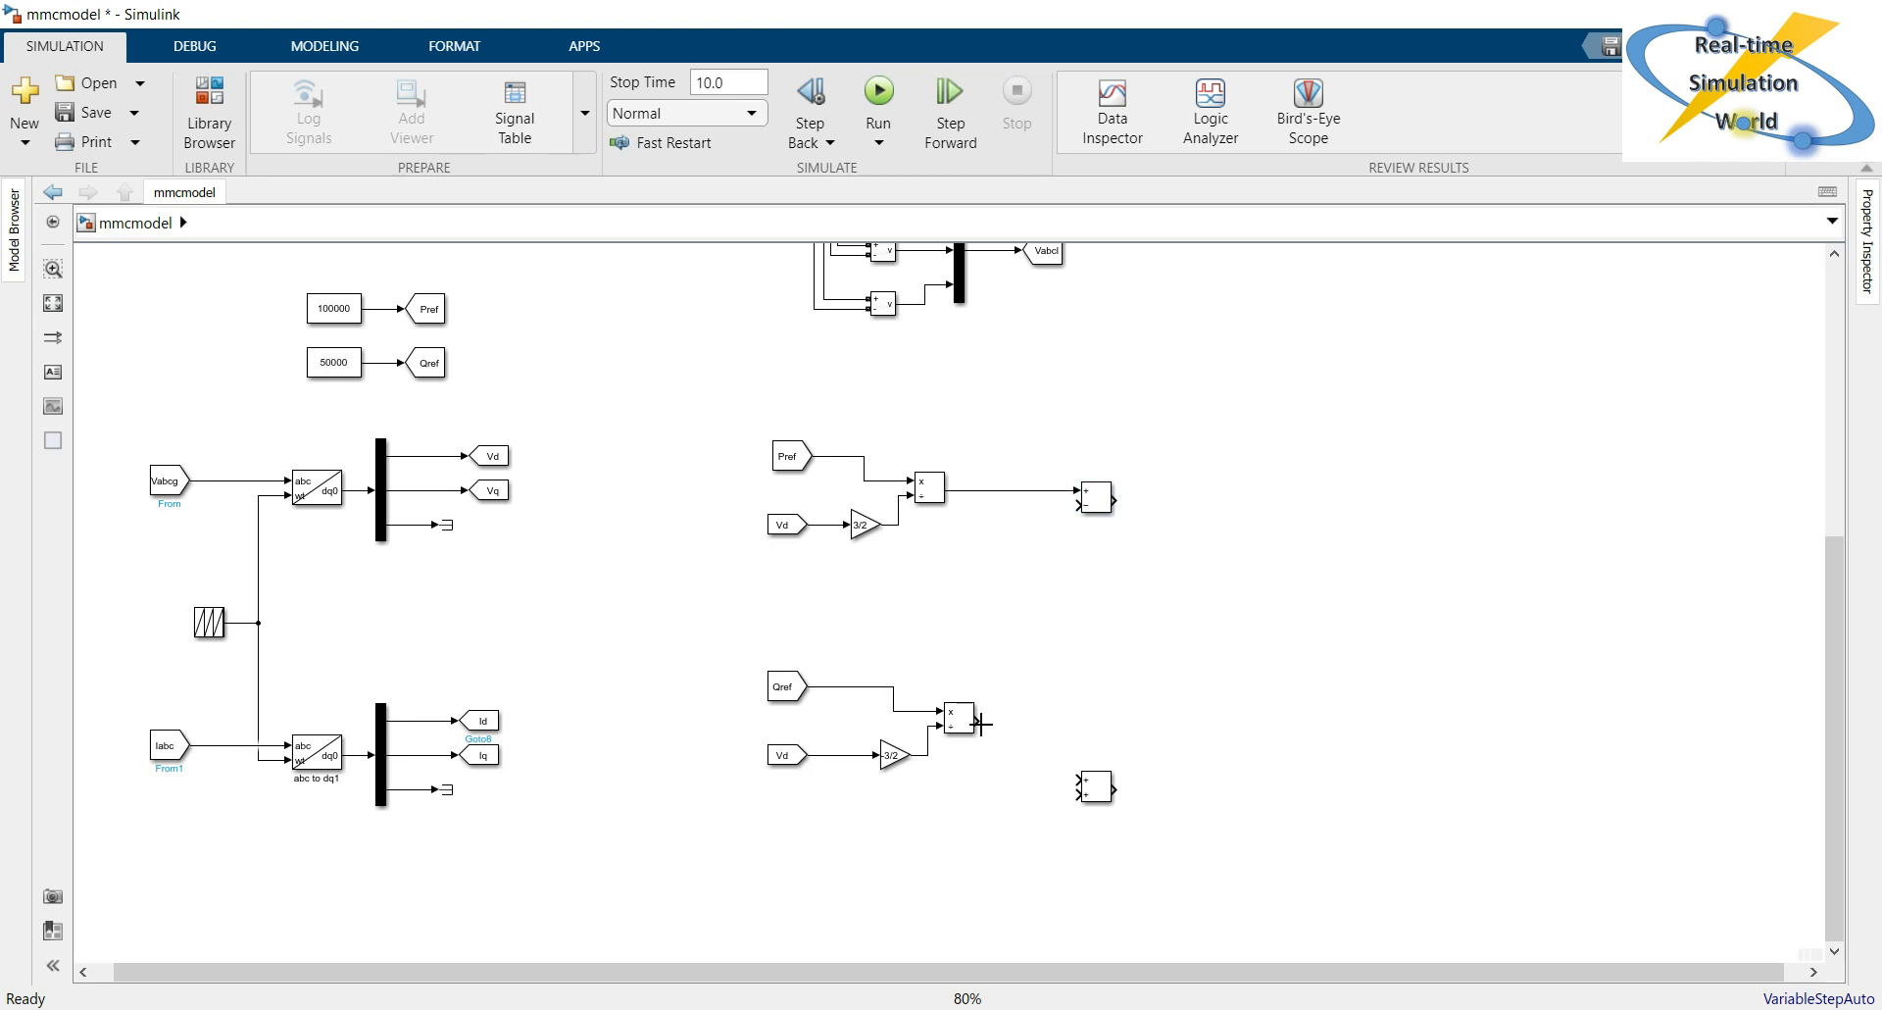
Connect the Qref branch's Divide output to the lower Add block's first input and set that block's signs to +-.
left_click_drag(979, 722, 1091, 792)
double_click(1095, 786)
left_click(1254, 737)
key("BackSpace")
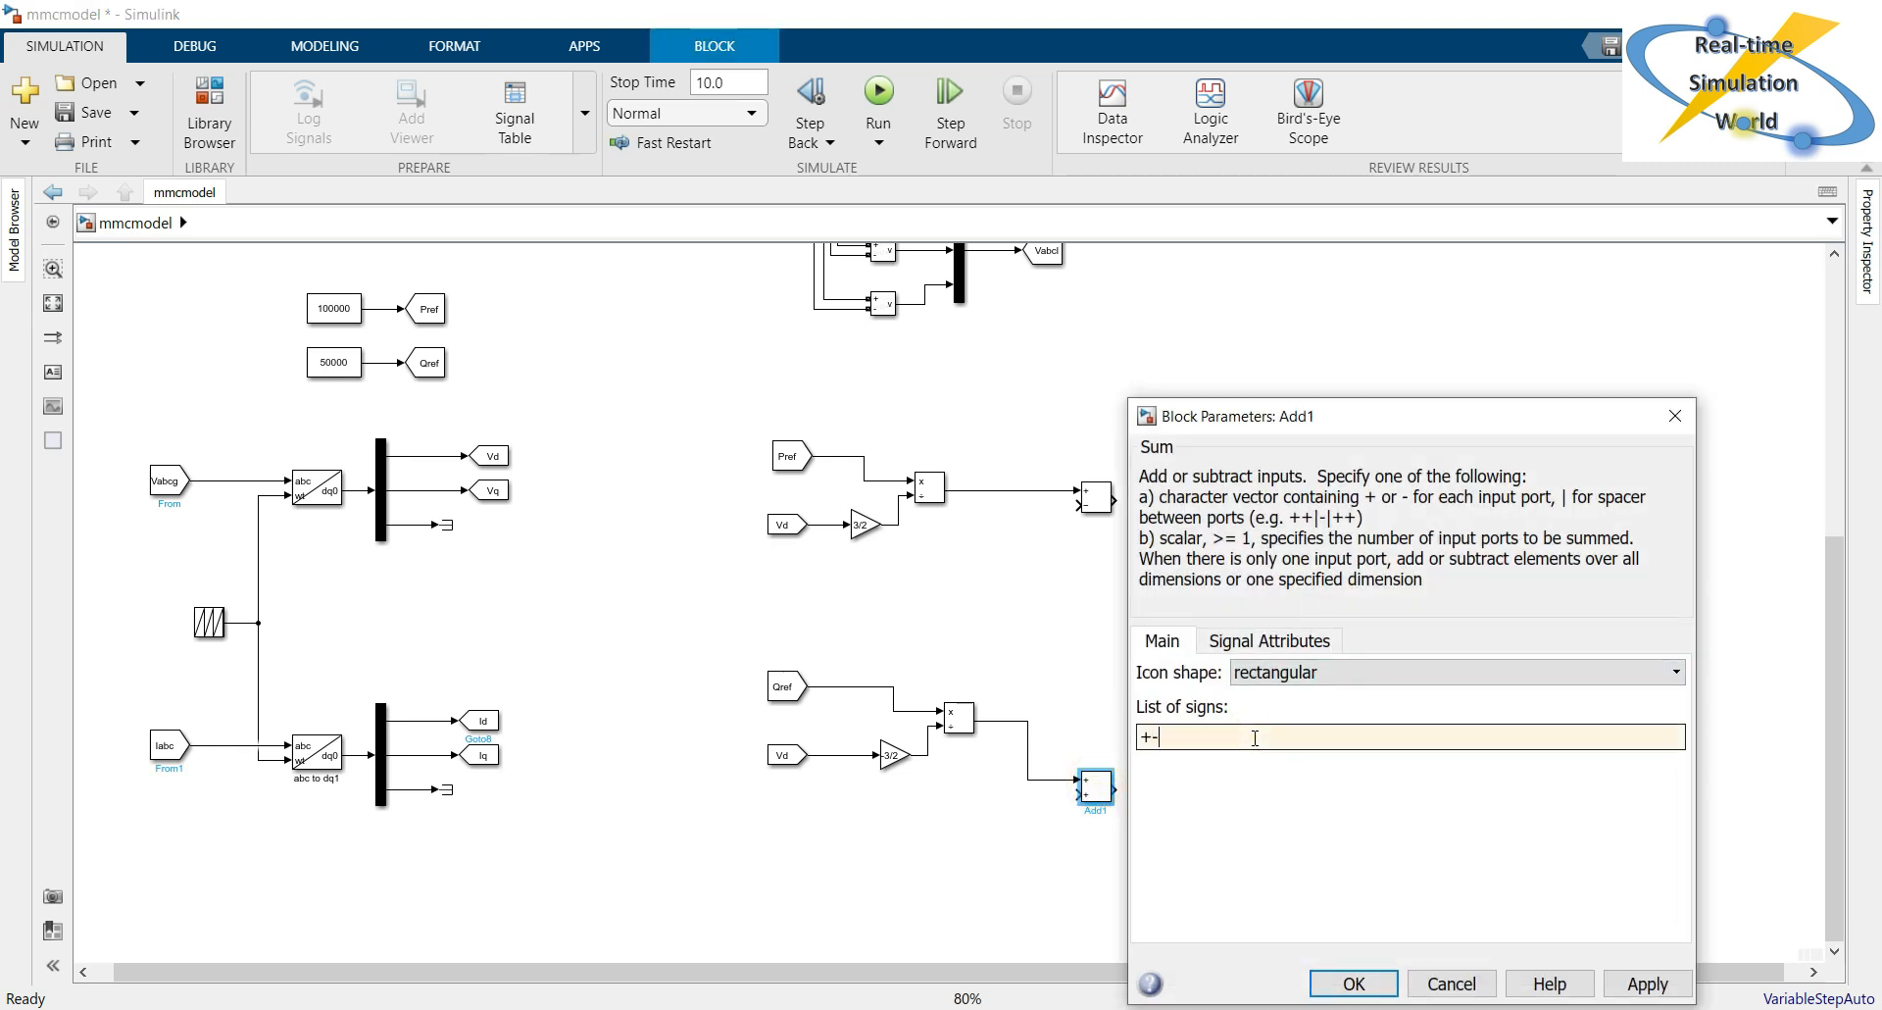
key("Return")
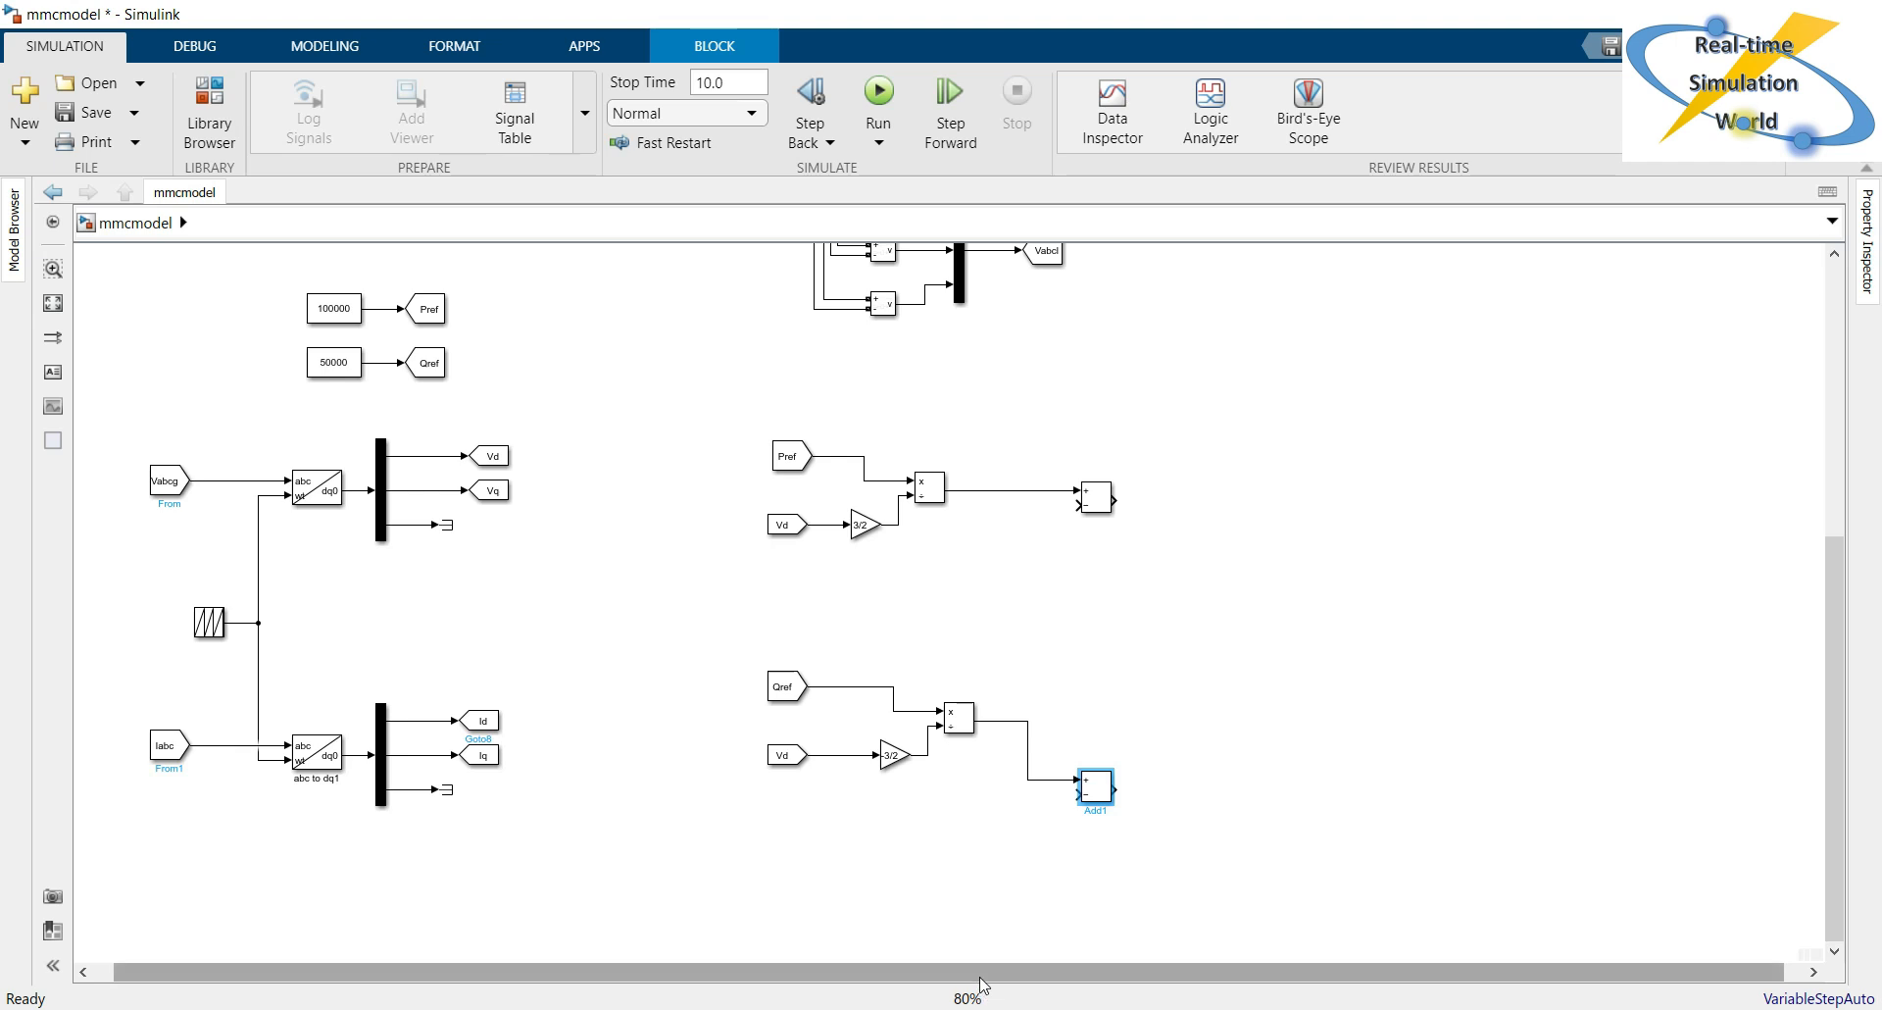
Create From blocks for Id and Iq and connect them to the minus inputs of the upper and lower Add blocks.
left_click_drag(984, 983, 968, 983)
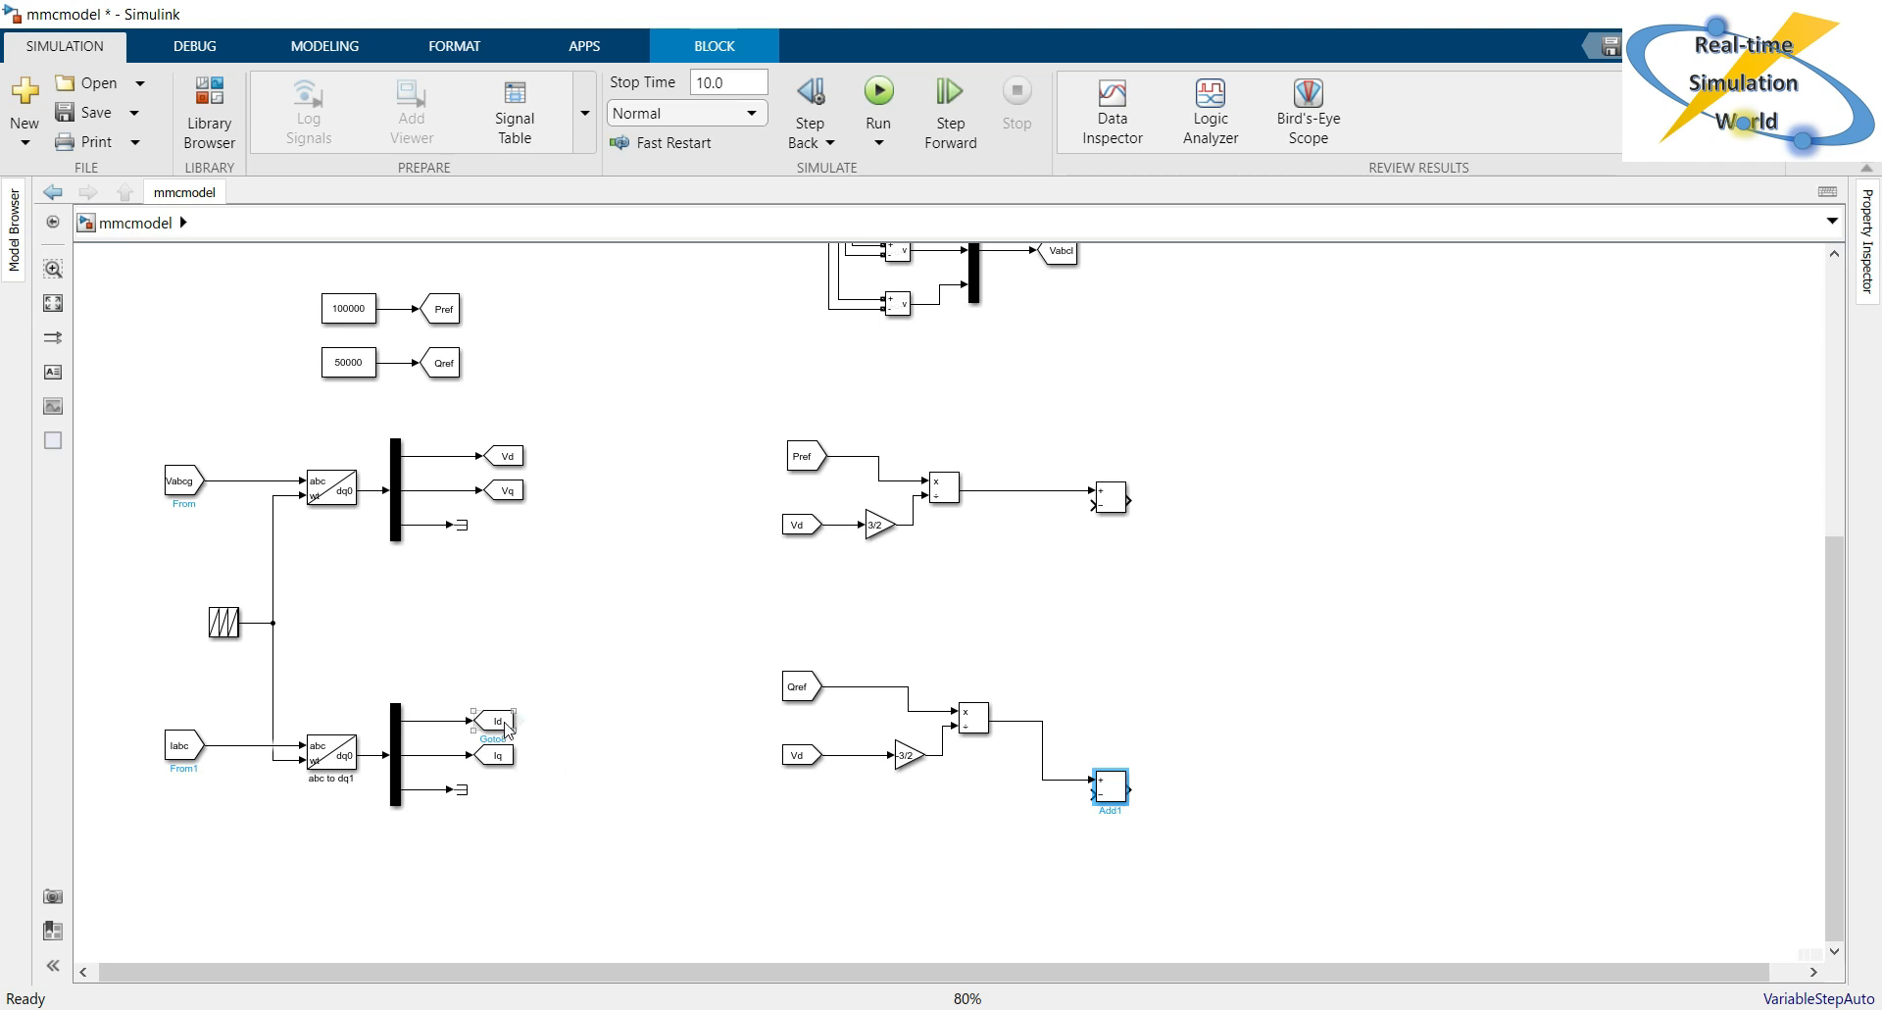
mouse_move(515, 723)
left_mouse_down()
mouse_move(959, 676)
mouse_move(1018, 557)
mouse_move(1018, 461)
mouse_move(1019, 546)
mouse_move(1094, 505)
left_mouse_up()
left_click(520, 755)
mouse_move(520, 755)
left_mouse_down()
mouse_move(1042, 835)
mouse_move(1094, 794)
left_mouse_up()
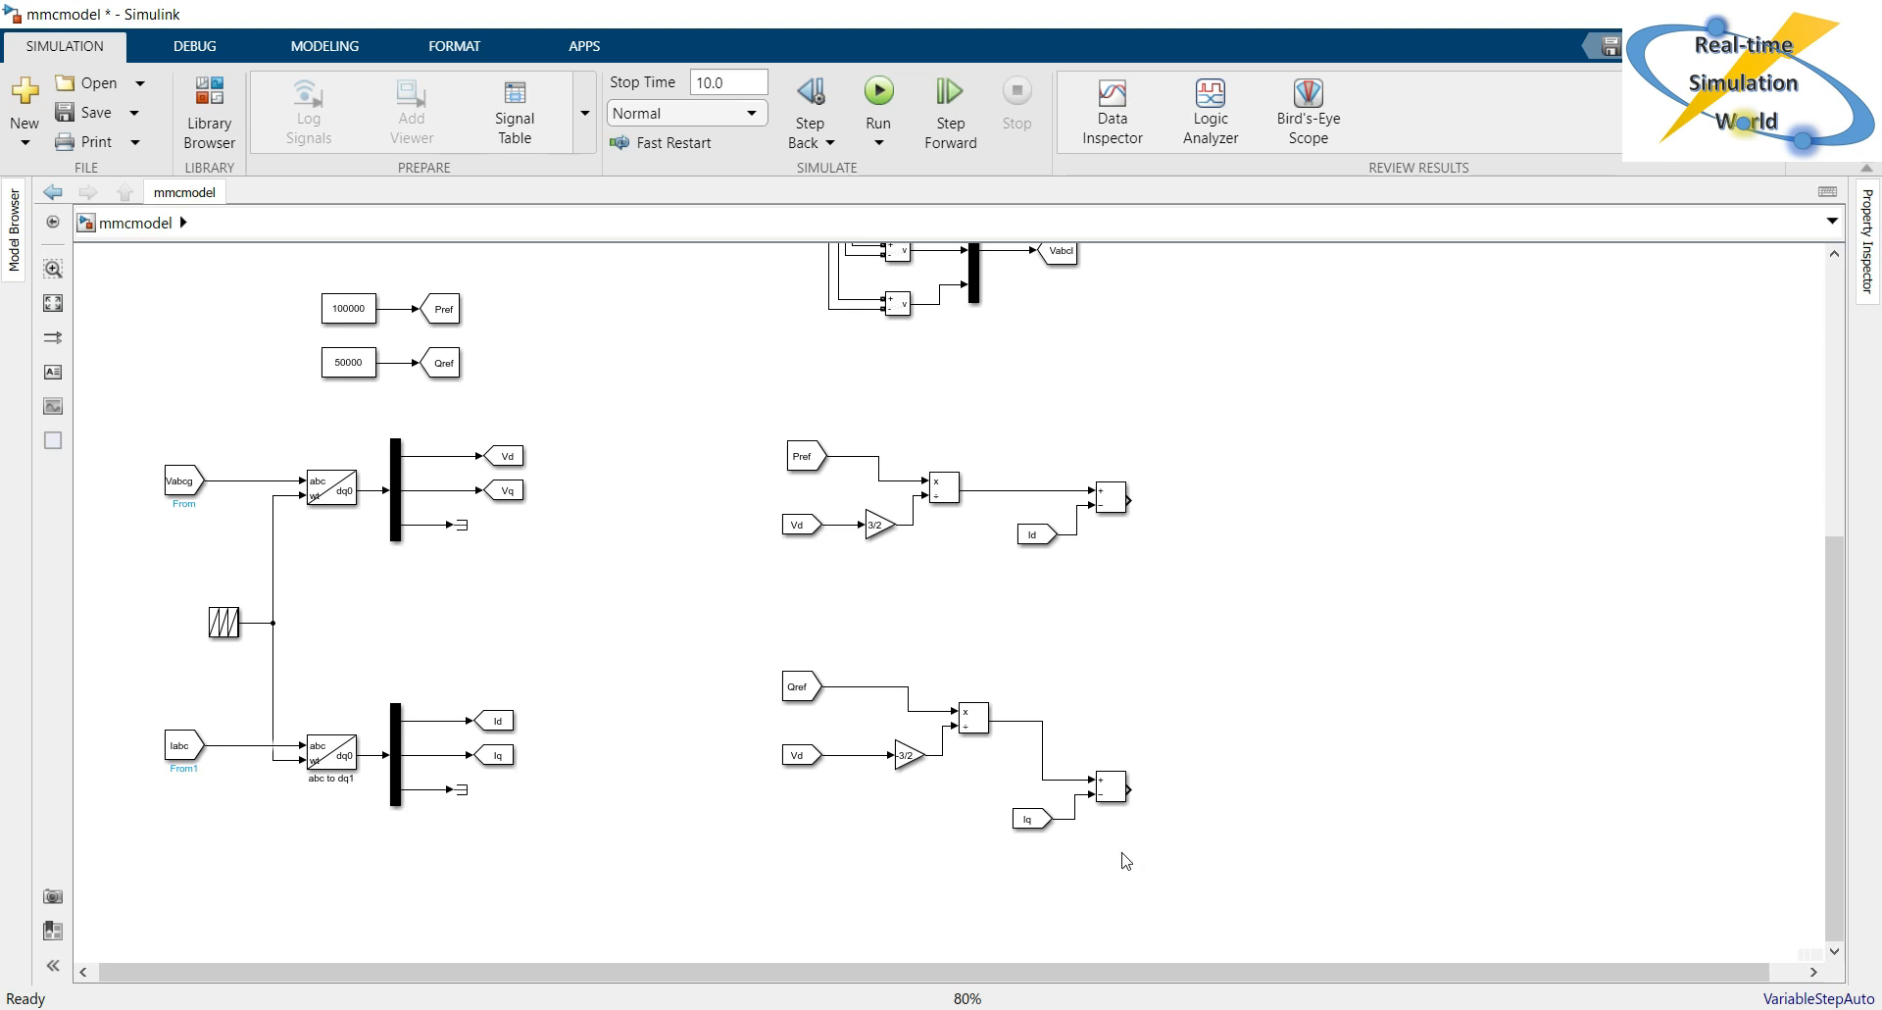
Copy the 3/2 Gain block from the Pref branch to the free area beyond the upper Add block.
left_click(880, 529)
left_click_drag(880, 530, 1221, 565)
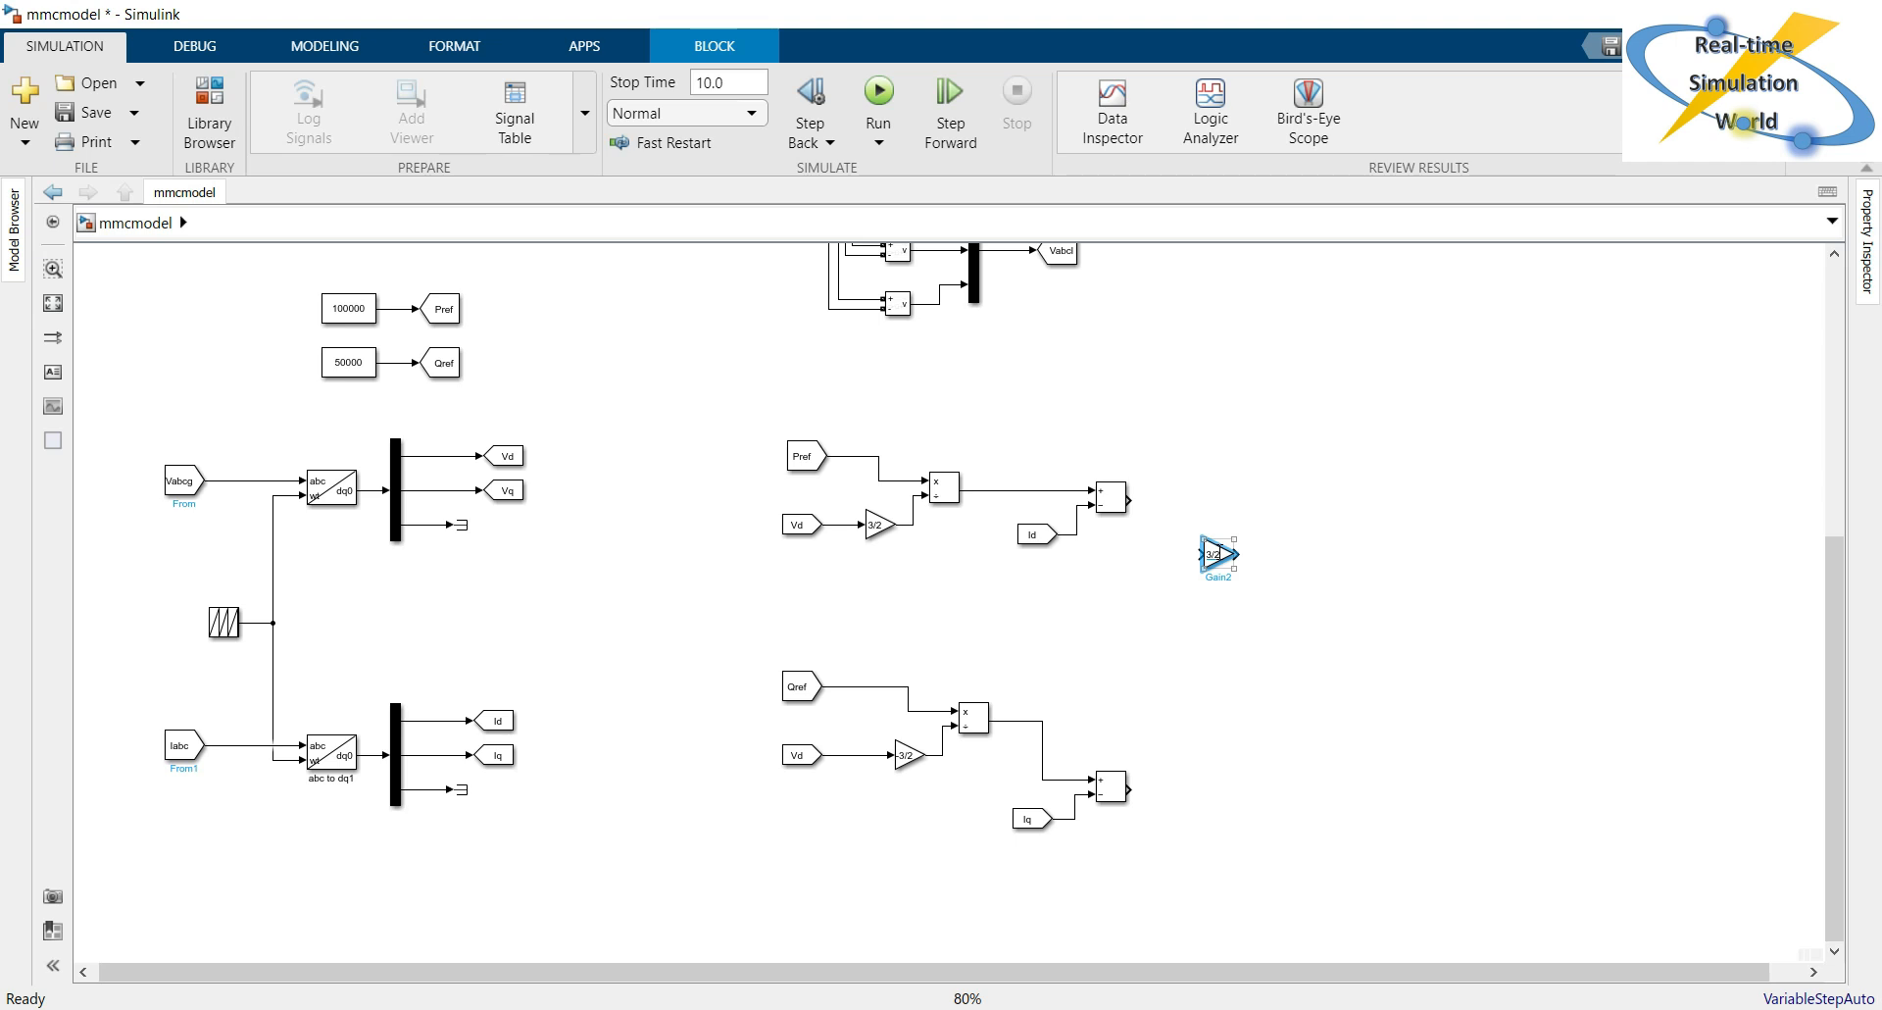
left_click(1254, 675)
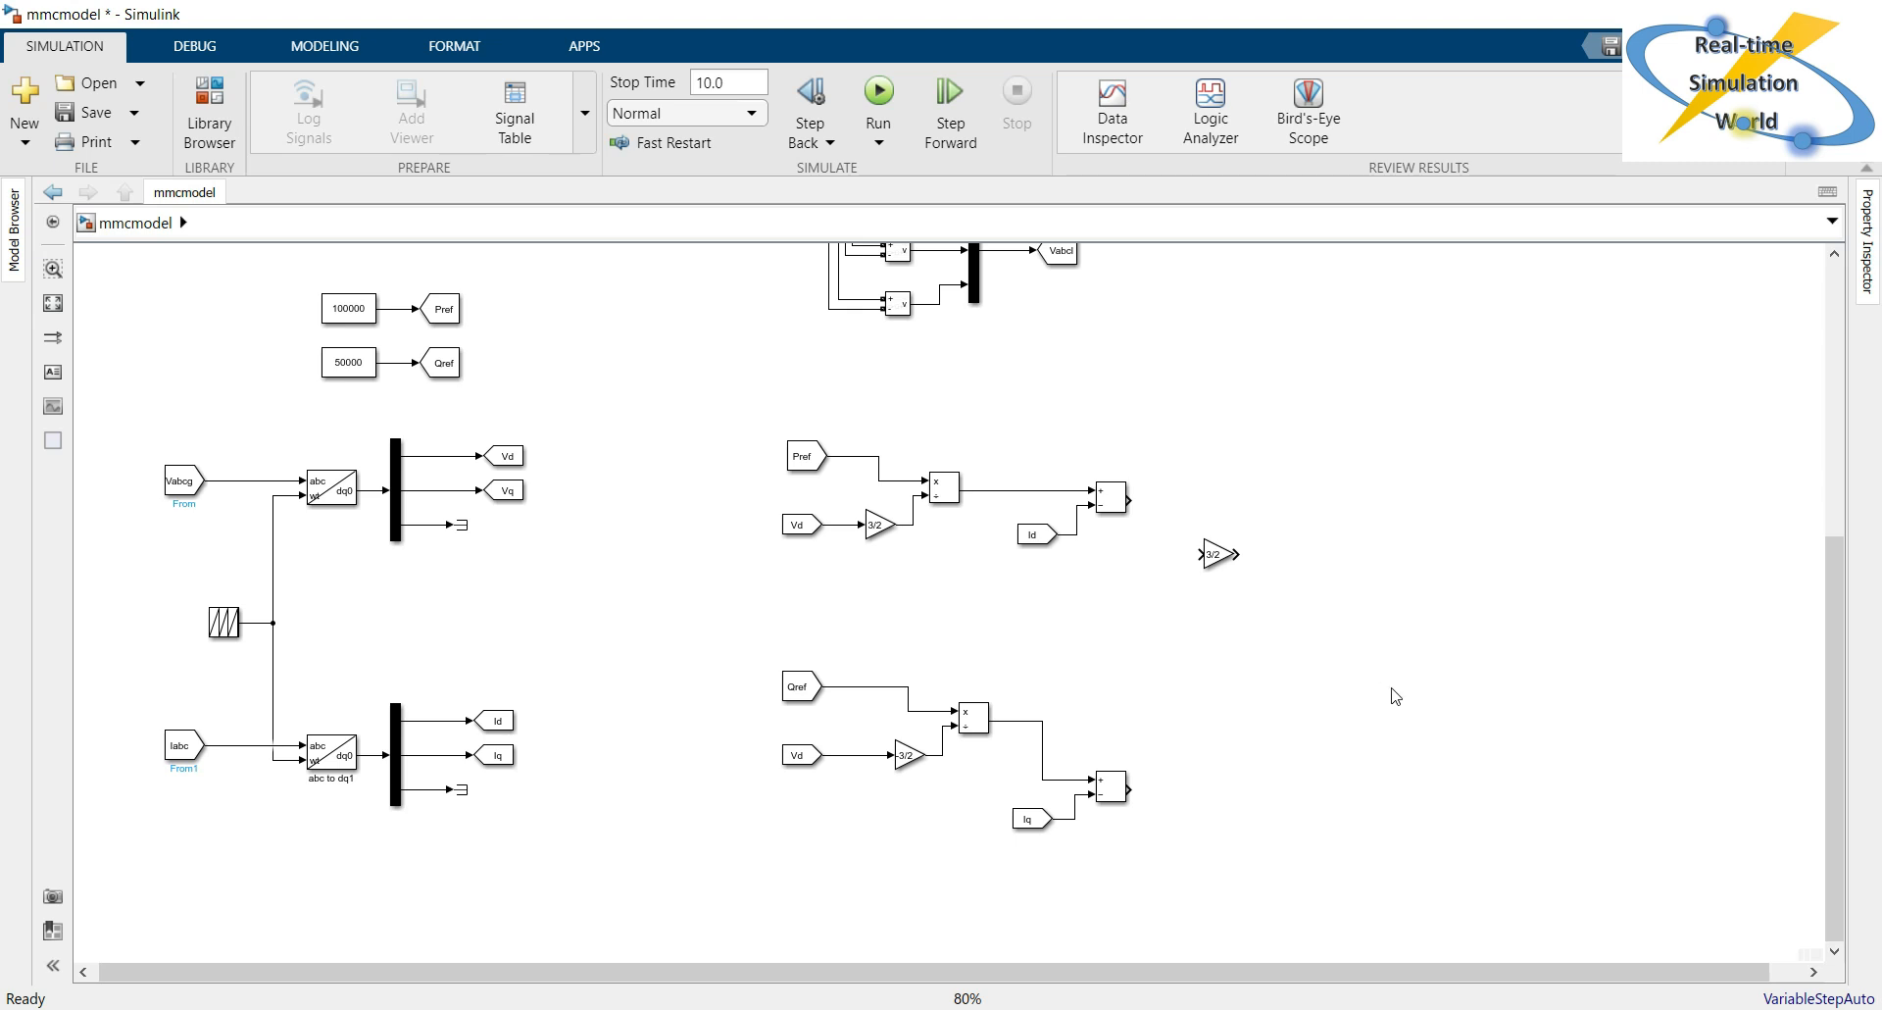
Look up the inductance value of the three-phase L branch next to the grid source.
left_click_drag(1828, 667, 1853, 392)
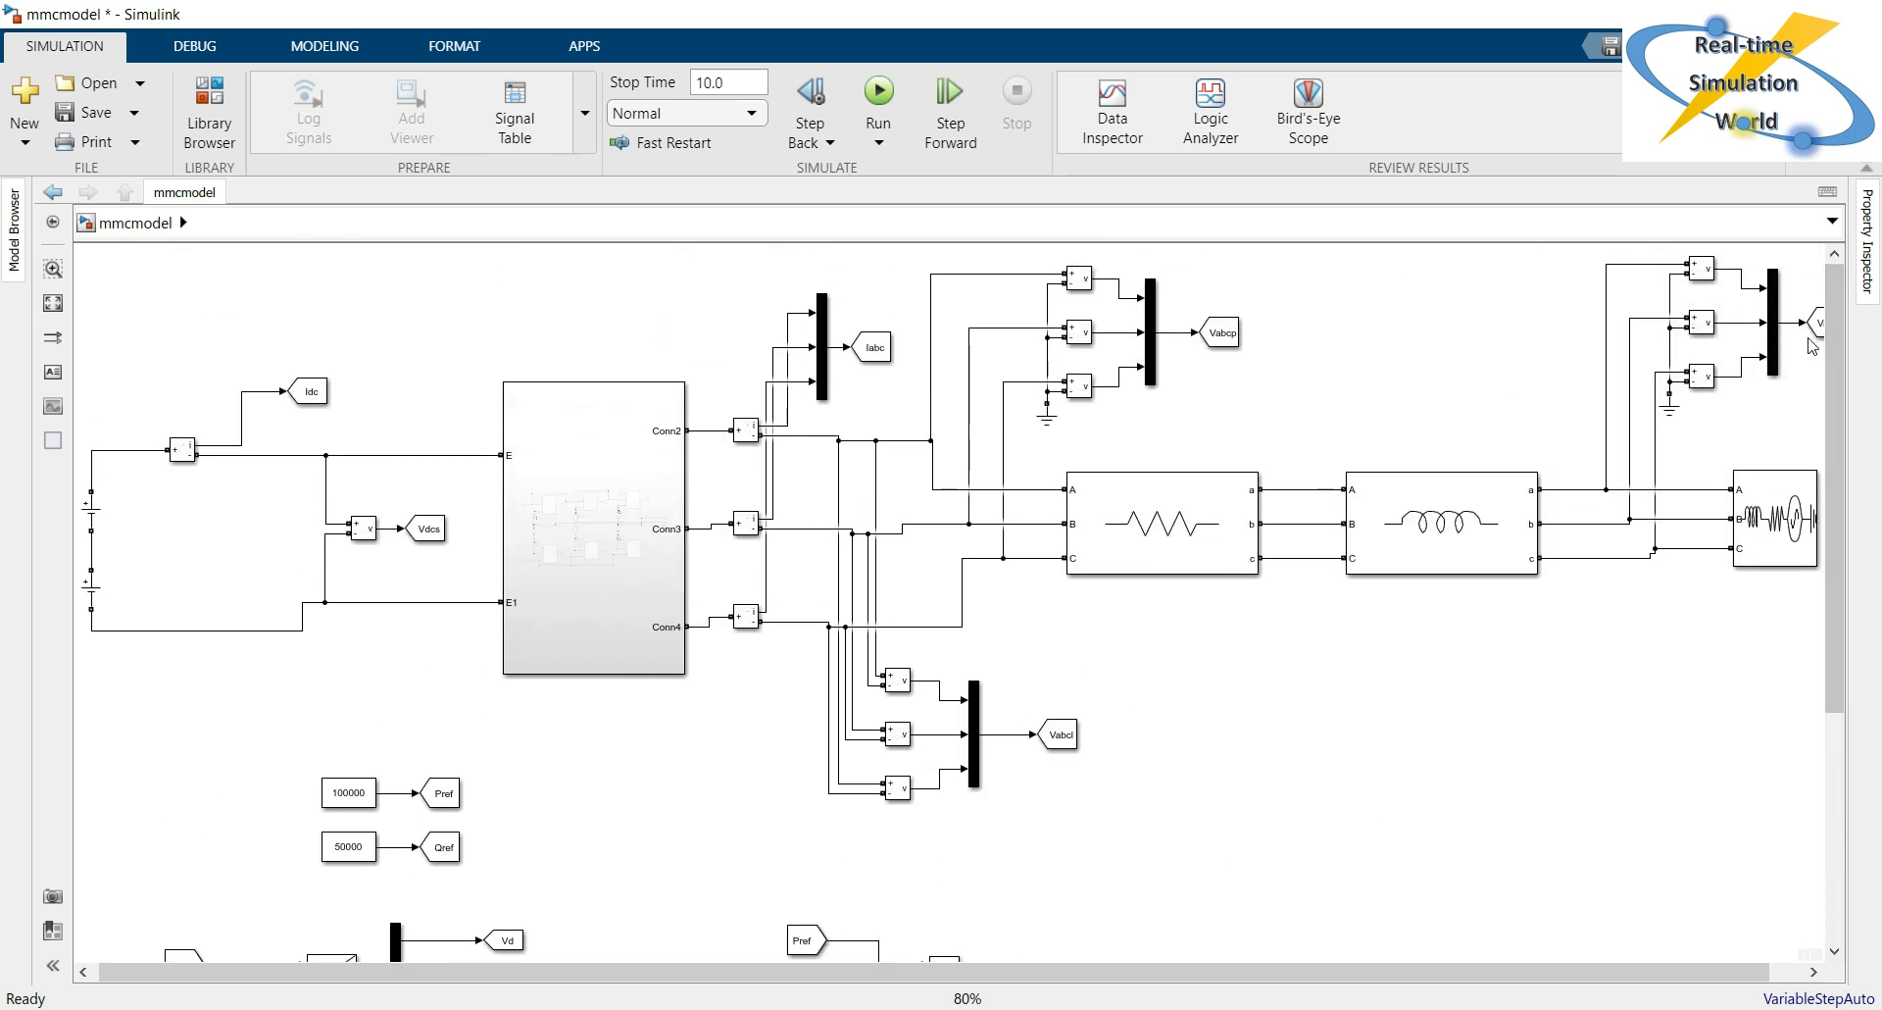
double_click(1490, 534)
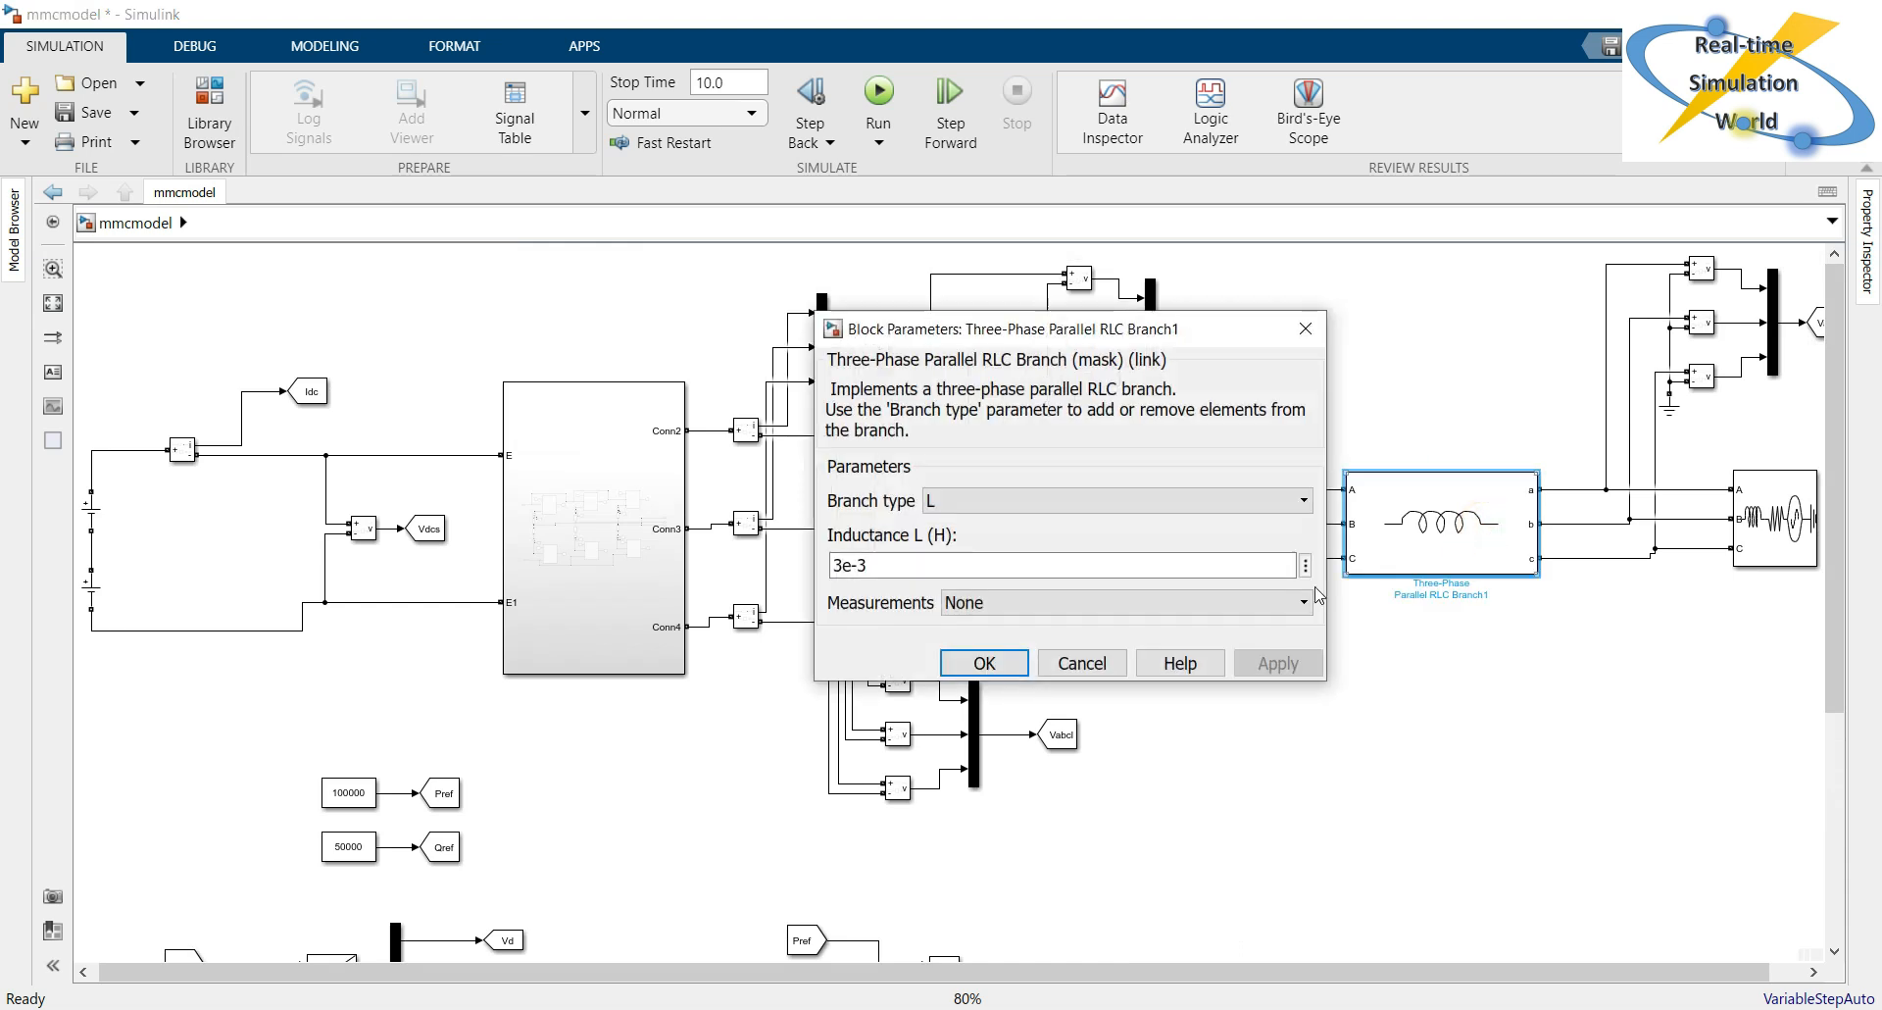
left_click(894, 574)
double_click(894, 575)
double_click(894, 574)
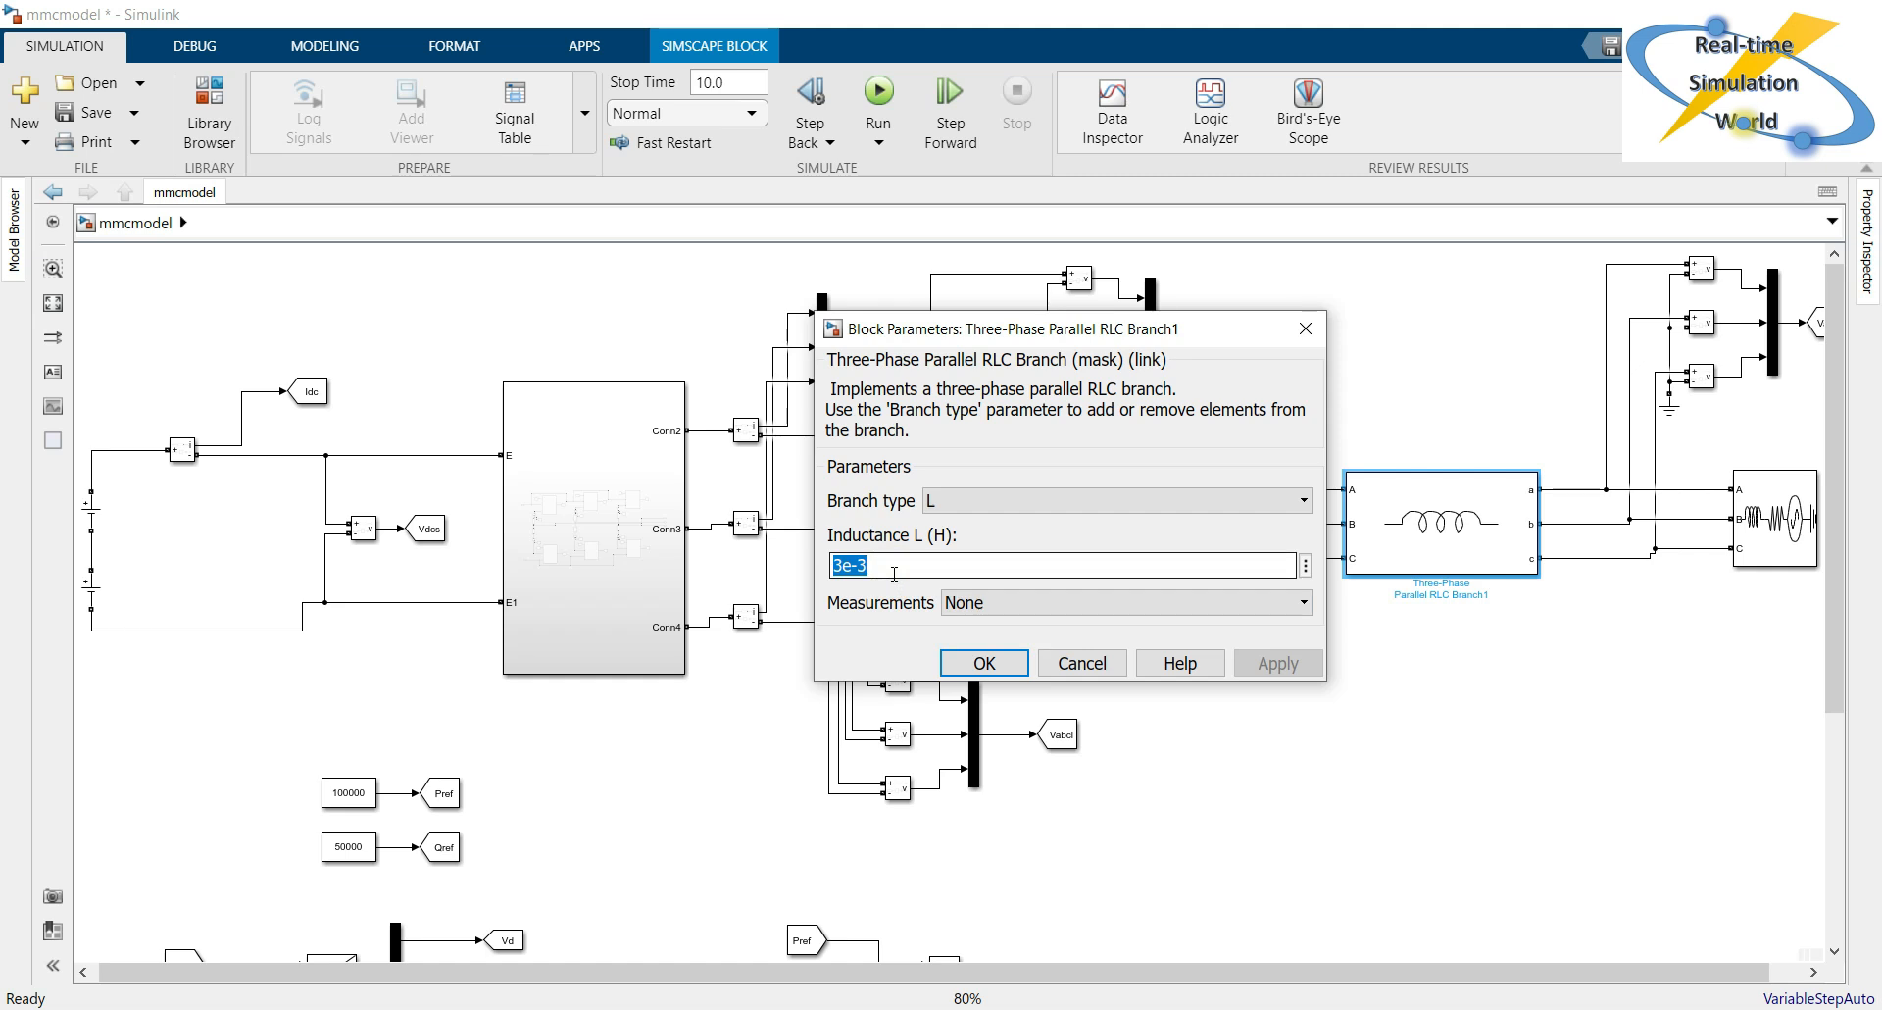
left_click(985, 662)
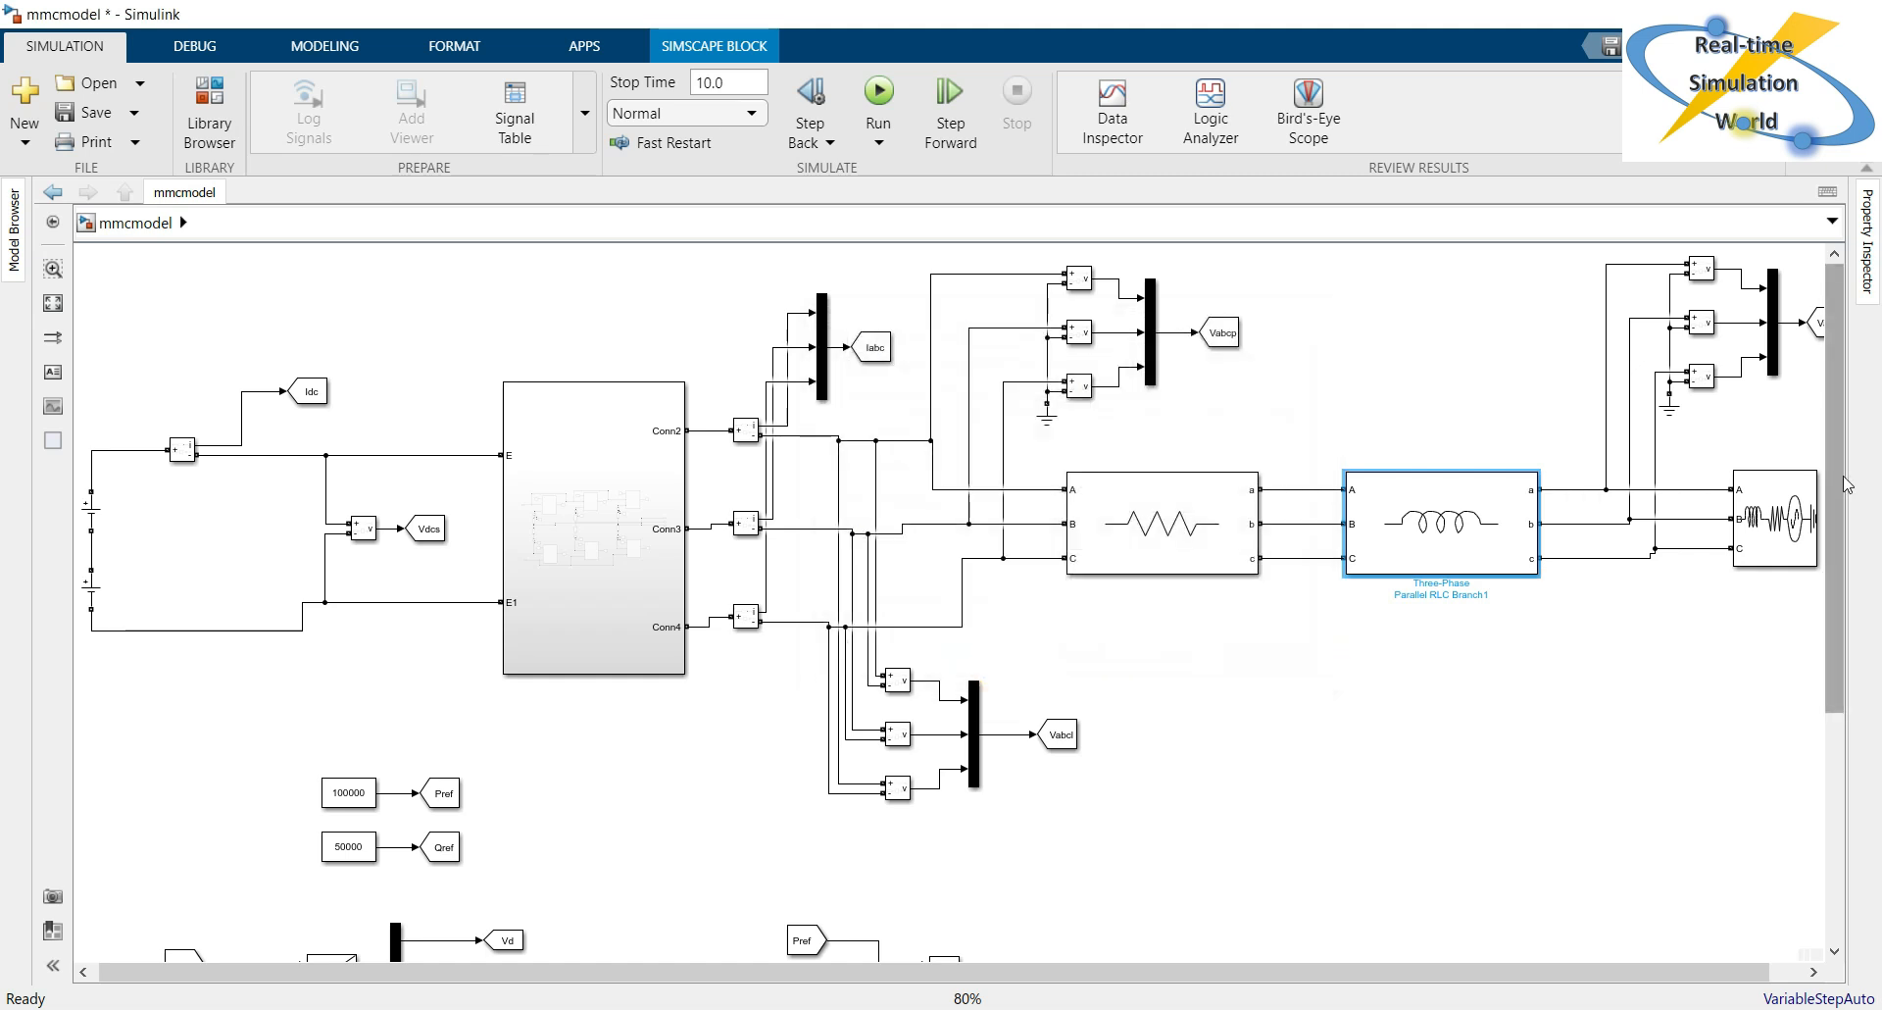
Set the copied Gain block near the upper Add block to 3e-3*2*pi*50.
scroll(1164, 665, "down", 5)
double_click(1216, 674)
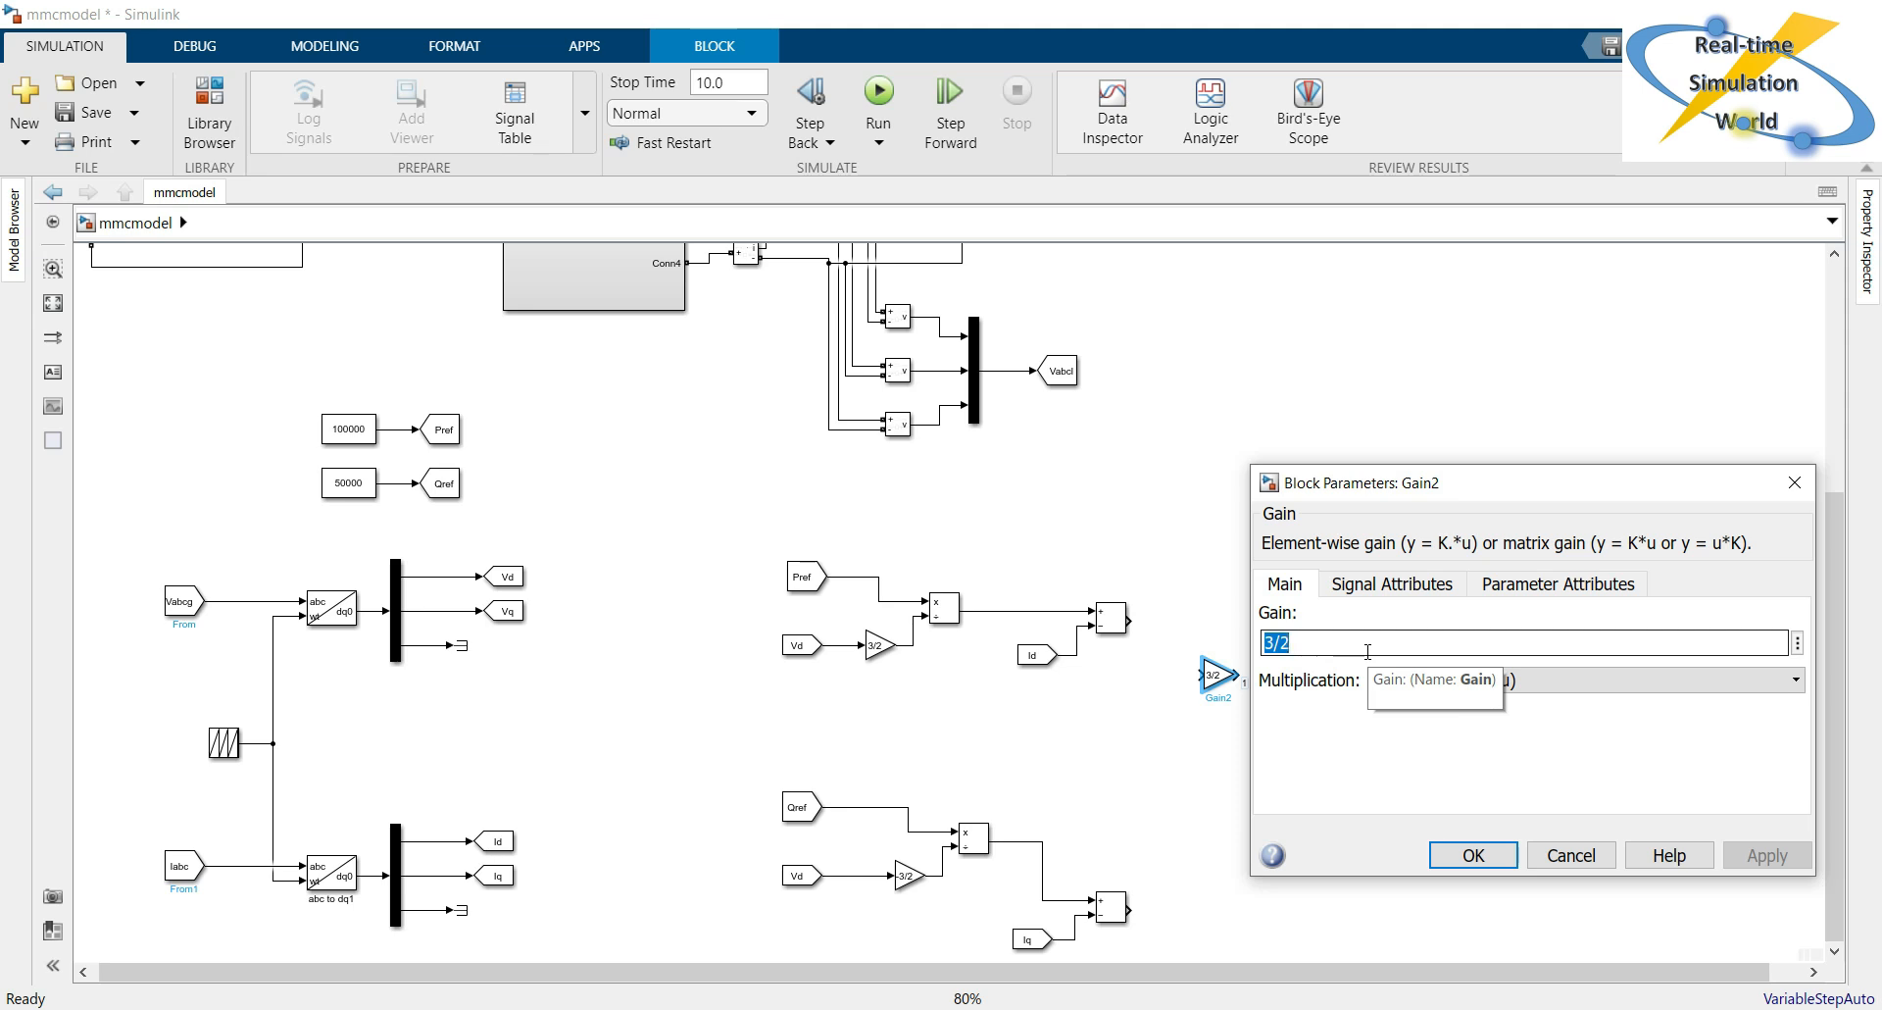
type("3e-3")
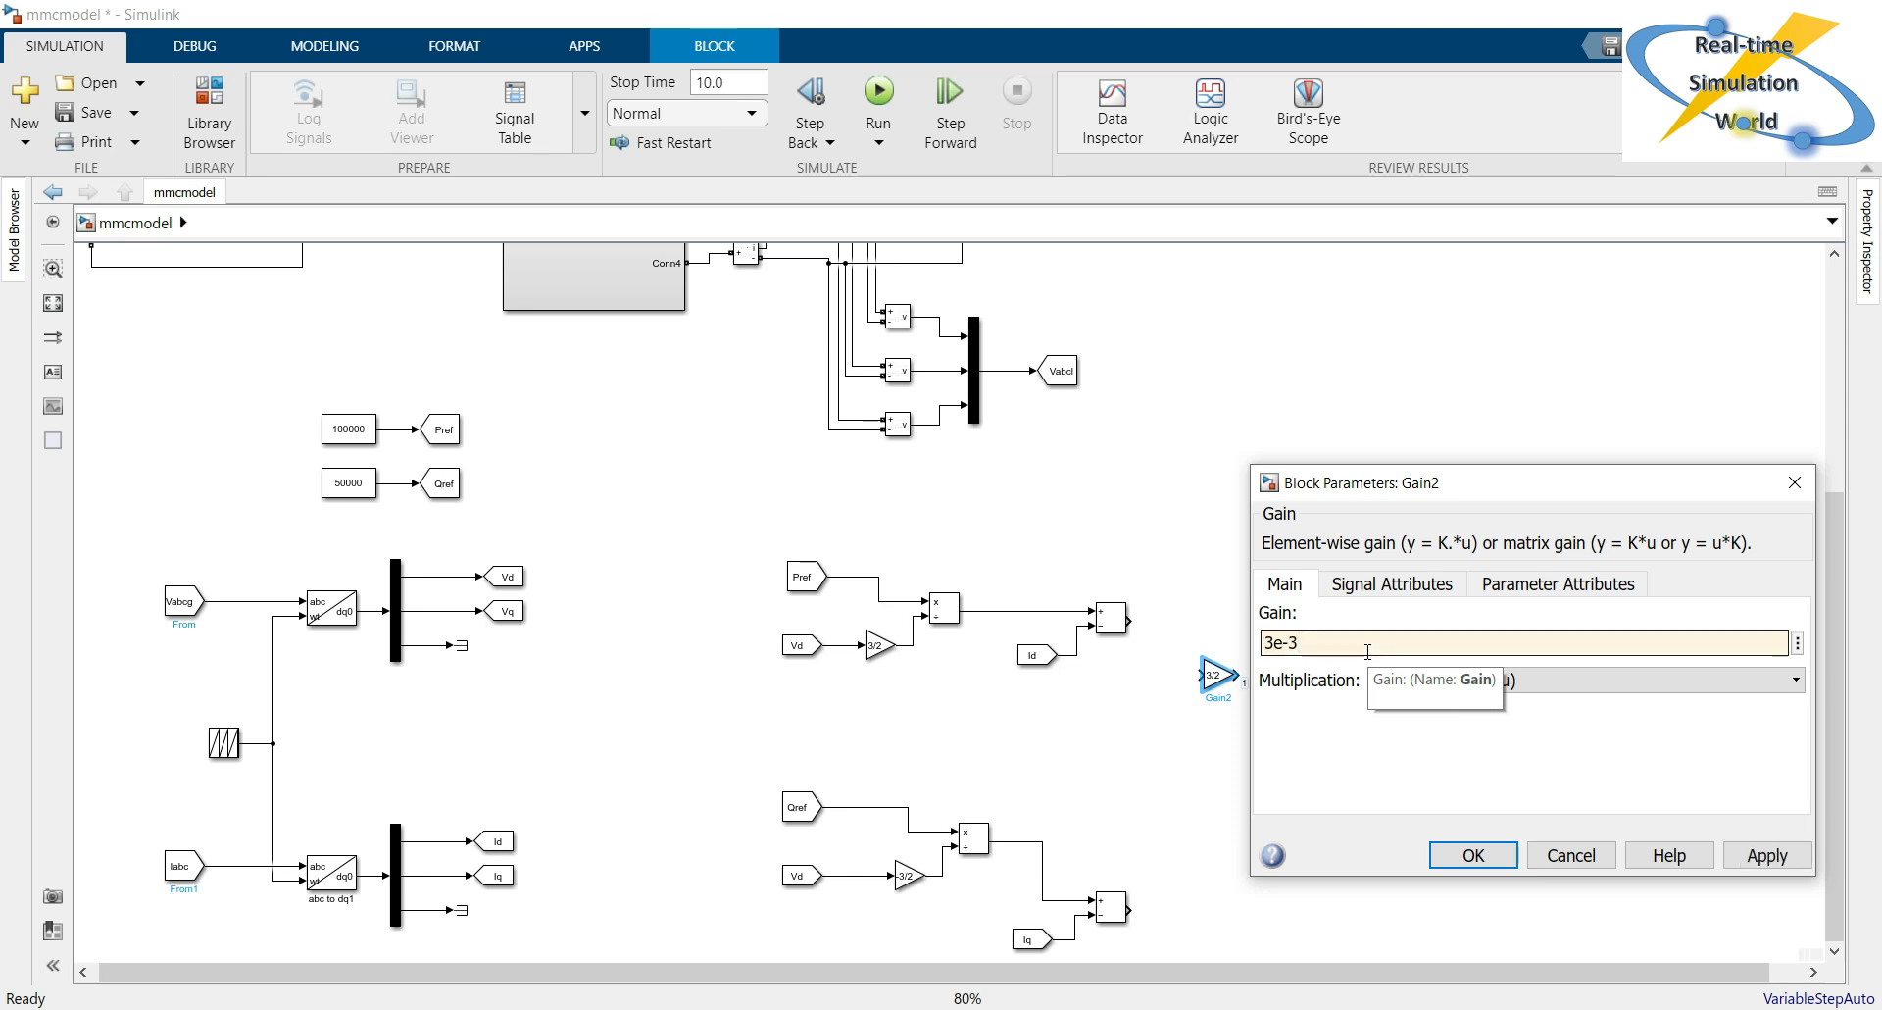
type("*")
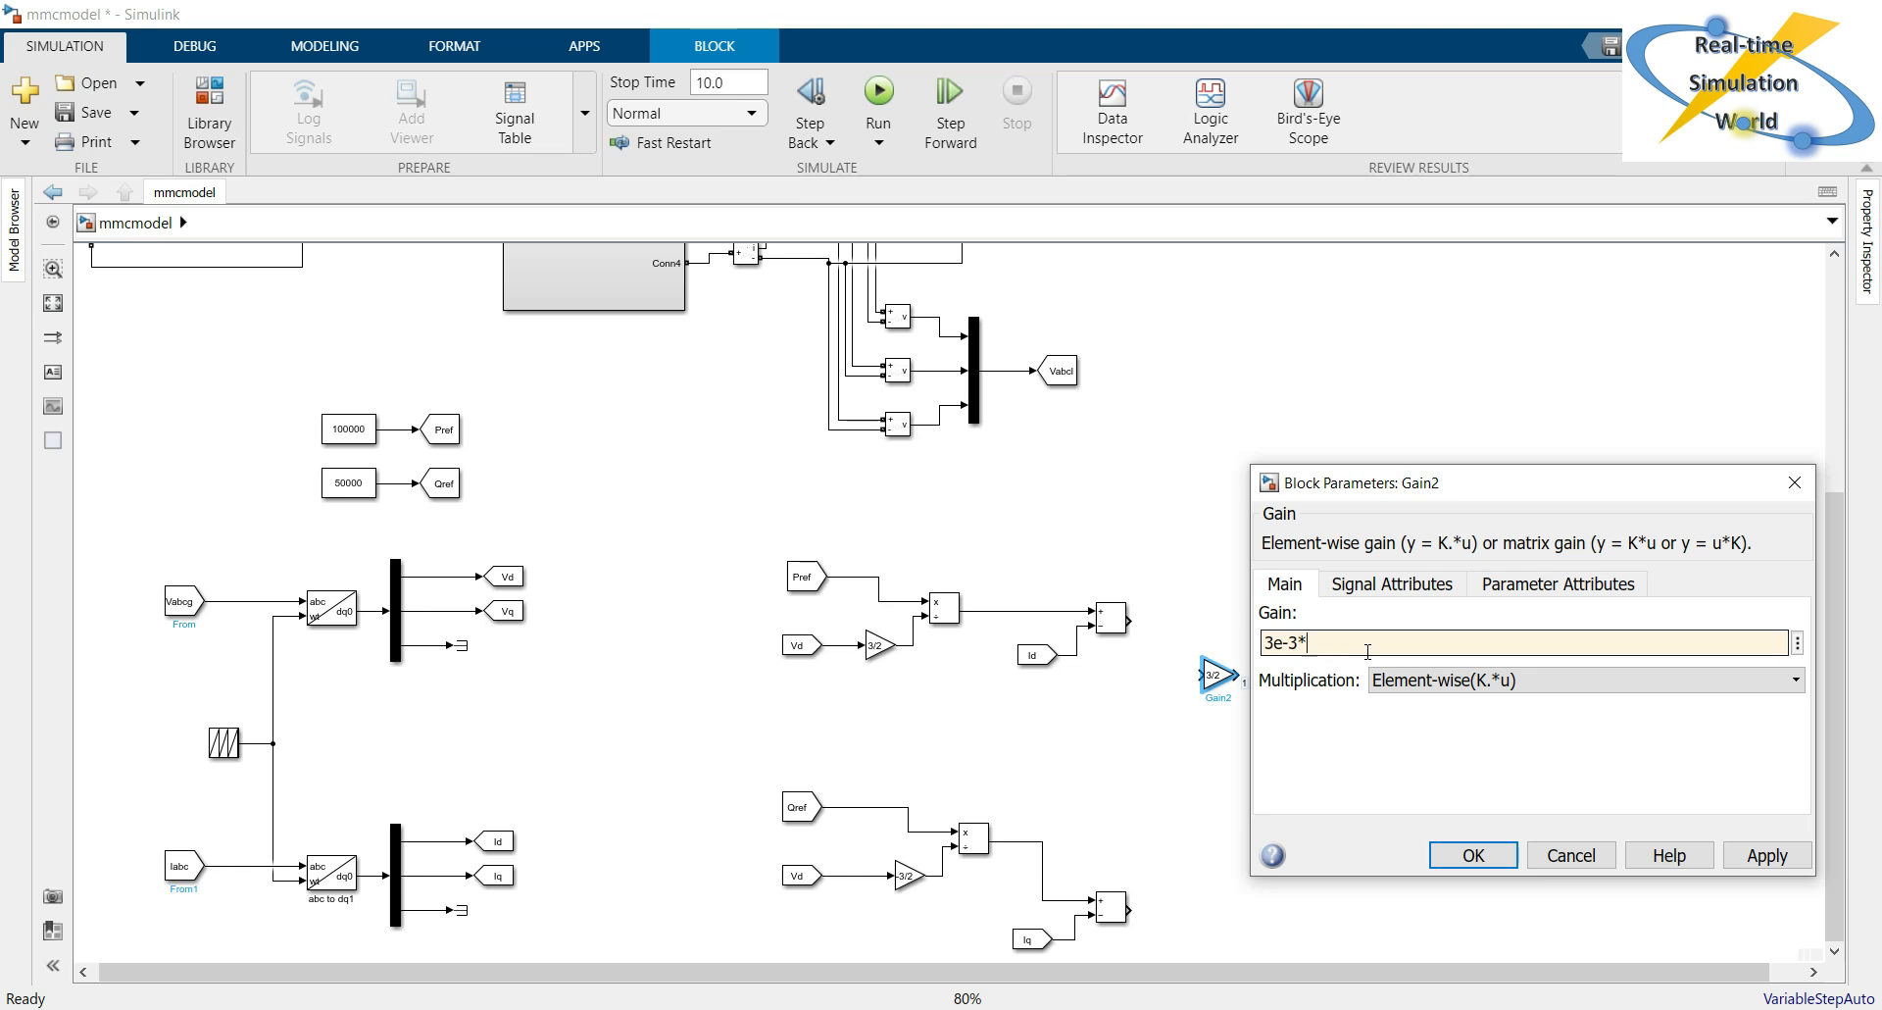
type("2*pi")
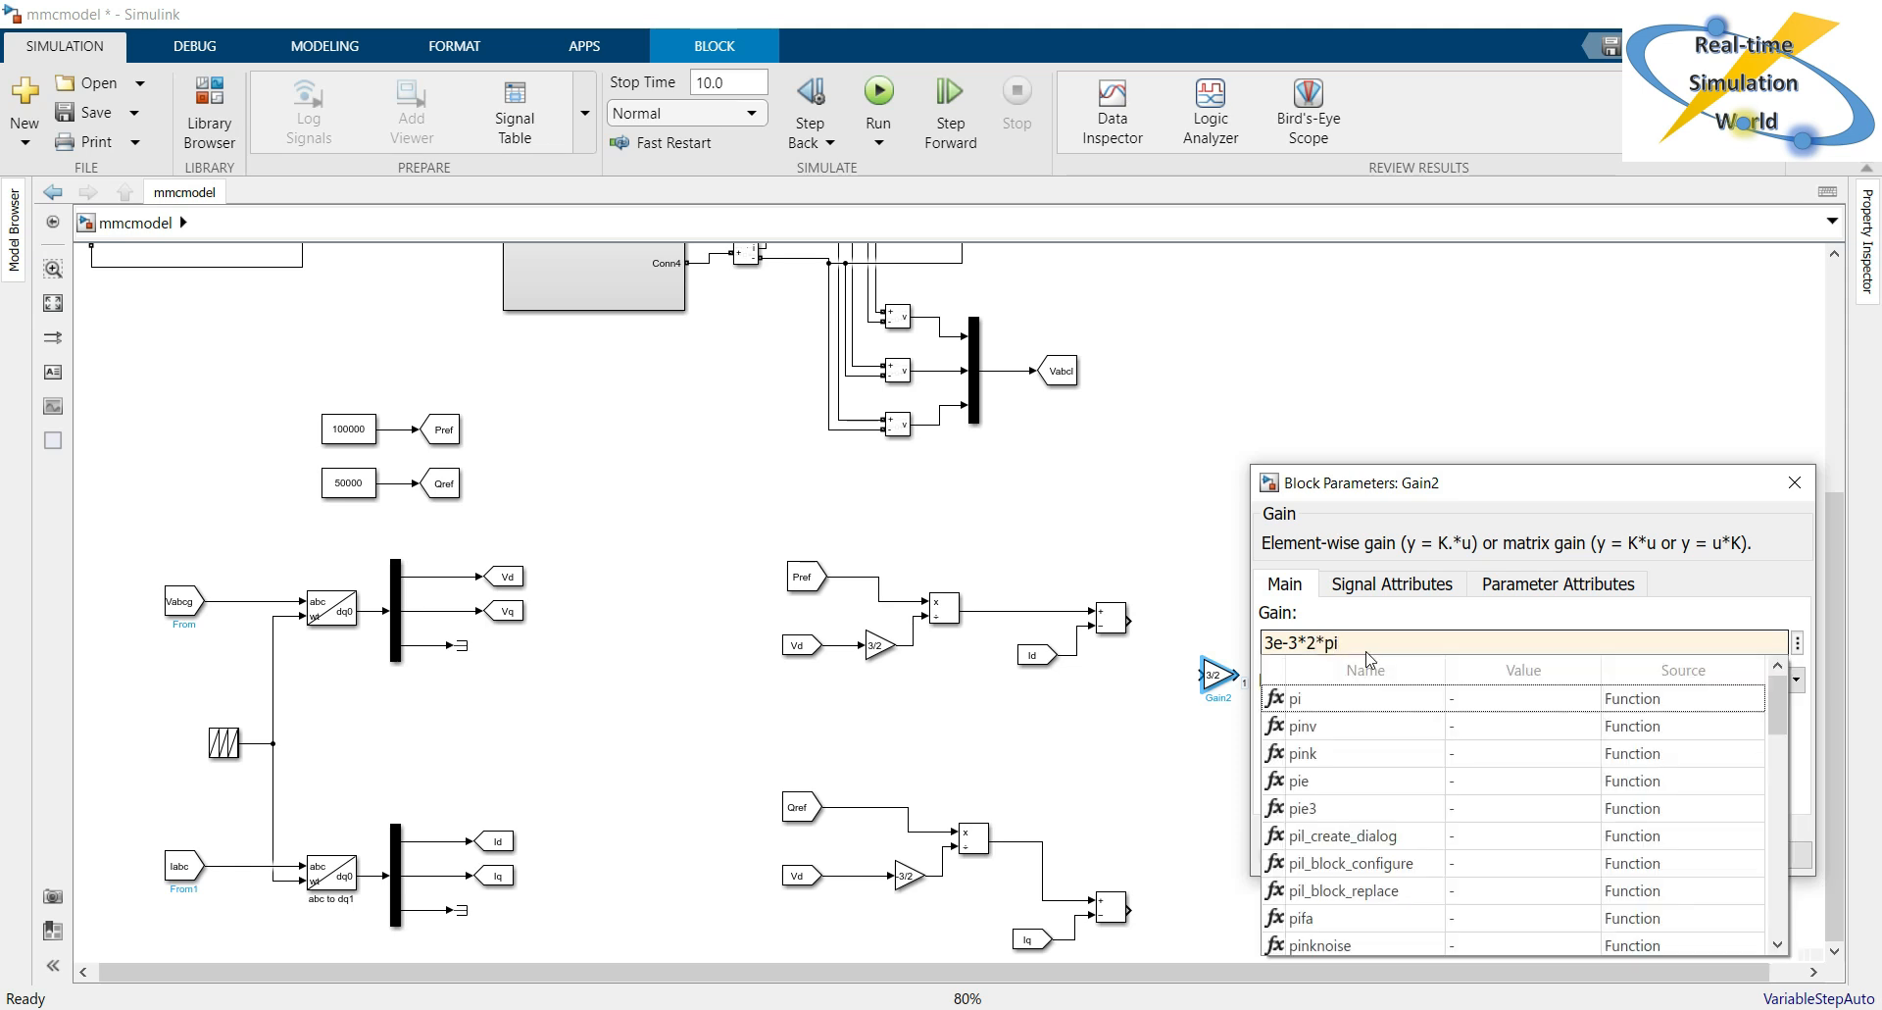
type("*")
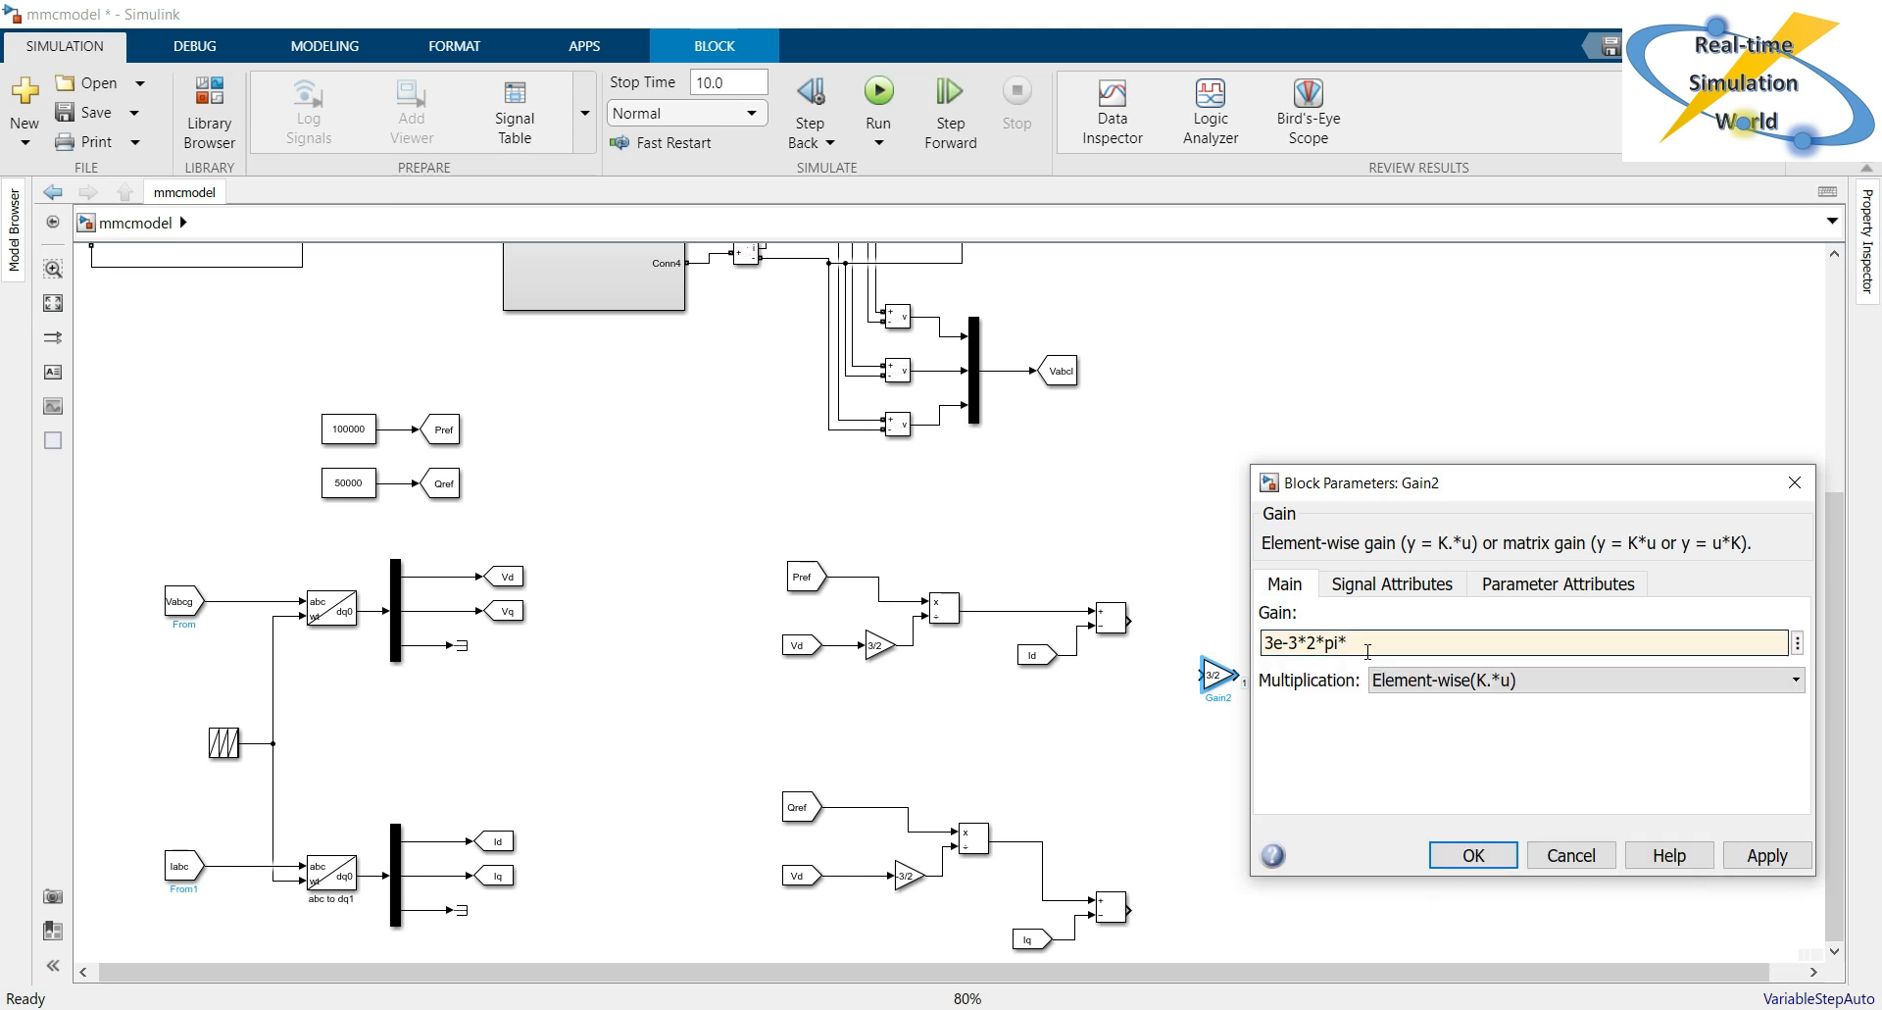
type("50")
left_click(1786, 867)
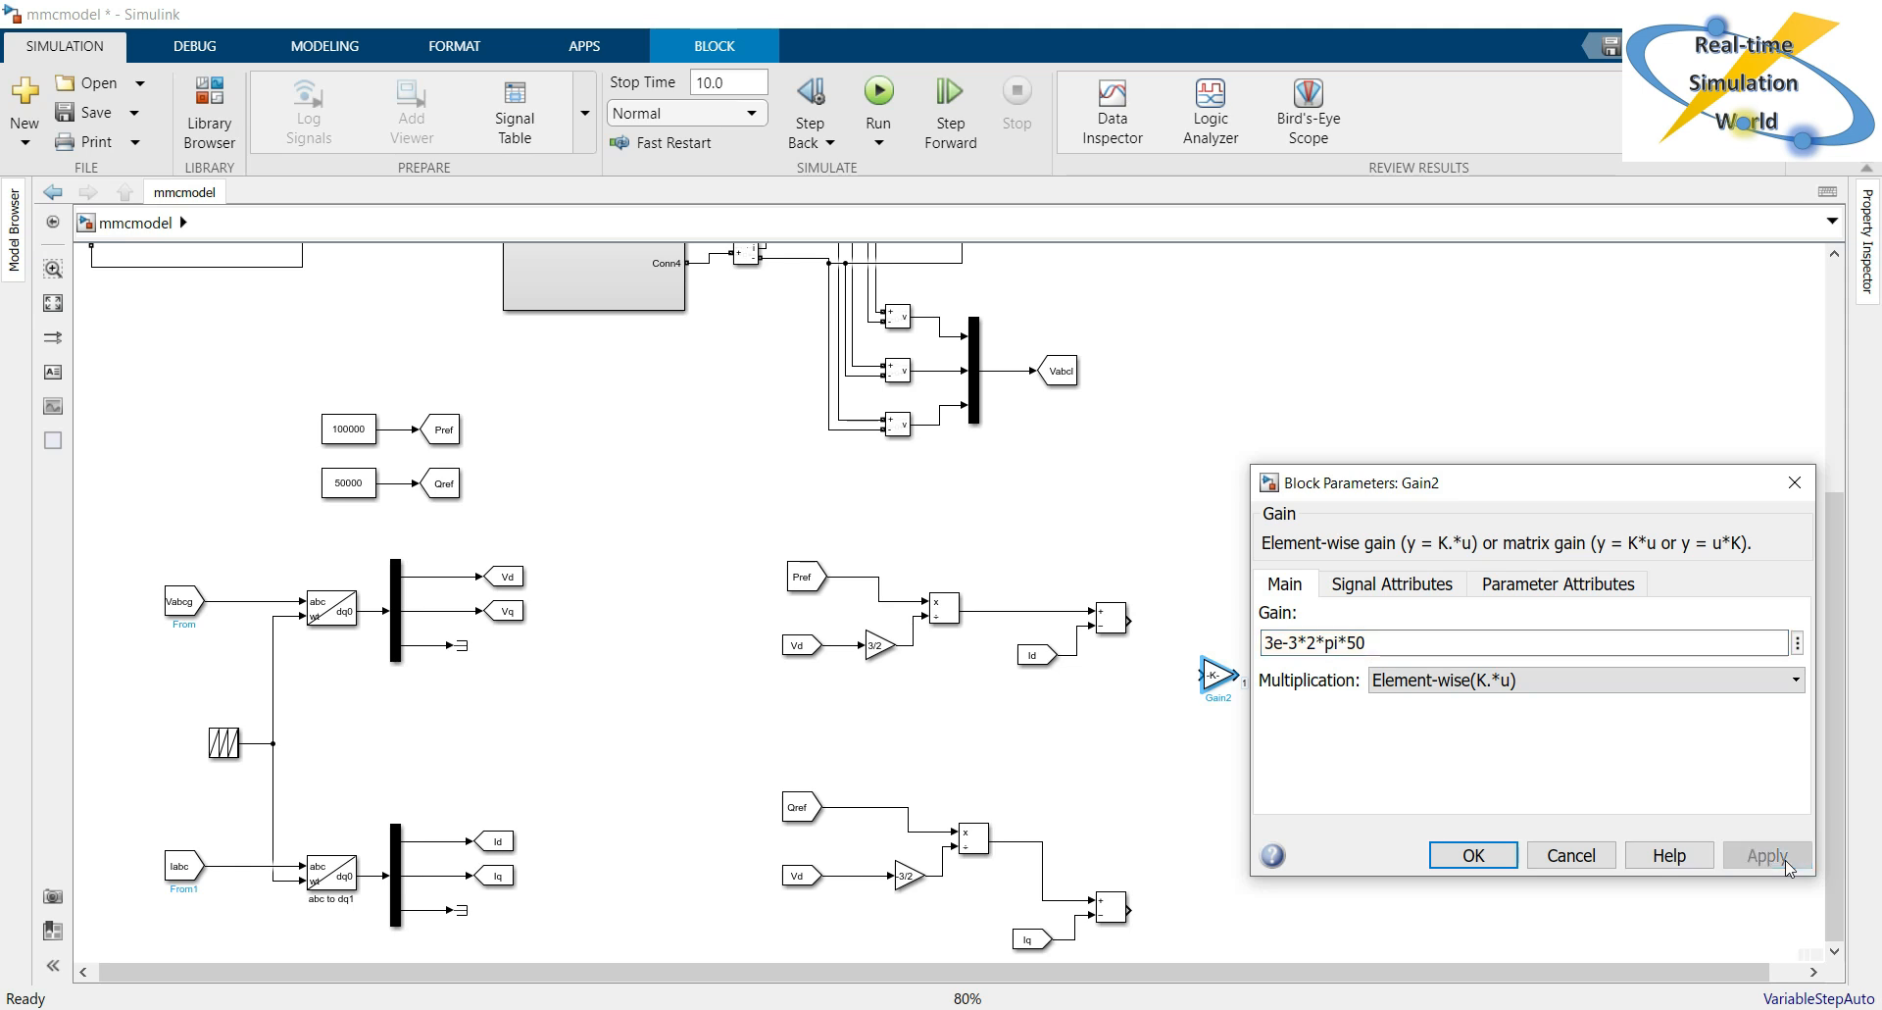
left_click(1489, 855)
Enlarge the 3e-3*2*pi*50 Gain block to show its full expression and branch the Id signal to its input.
mouse_move(1200, 695)
left_mouse_down()
mouse_move(1063, 707)
mouse_move(1177, 706)
left_mouse_up()
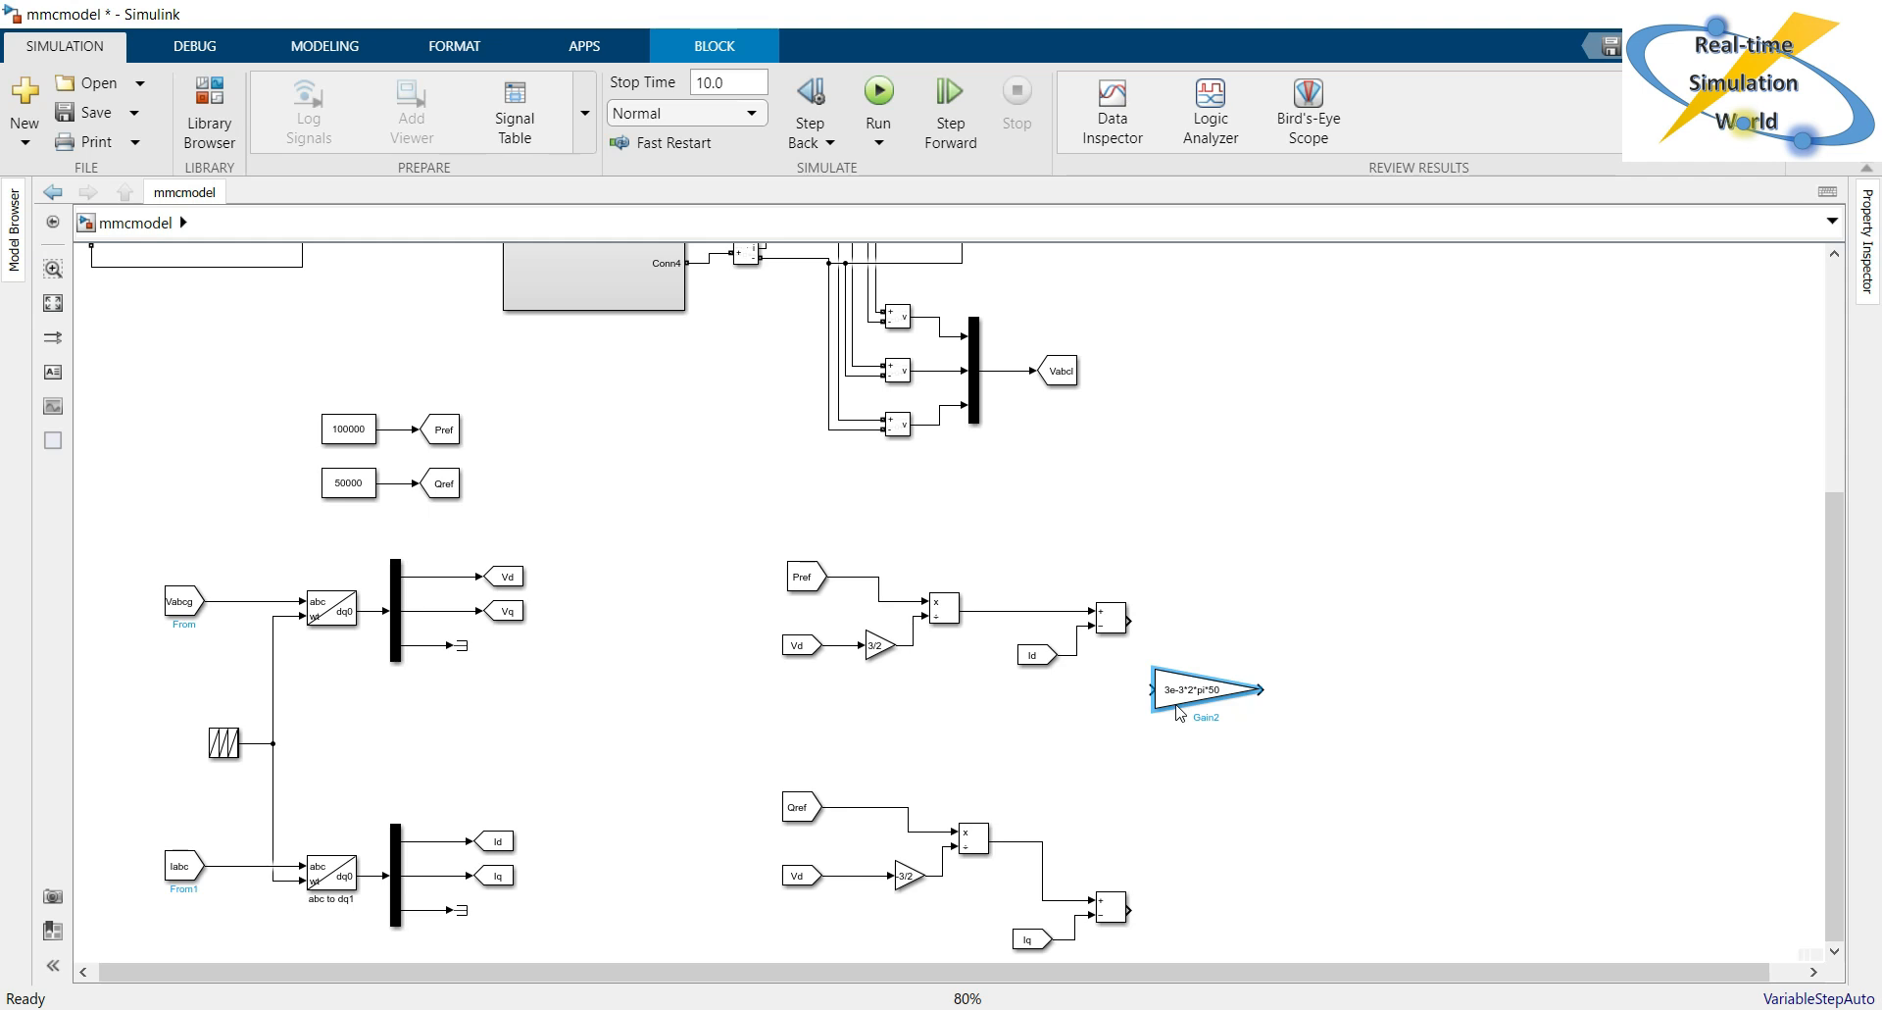
left_click(1179, 708)
left_click_drag(1149, 691, 1078, 655)
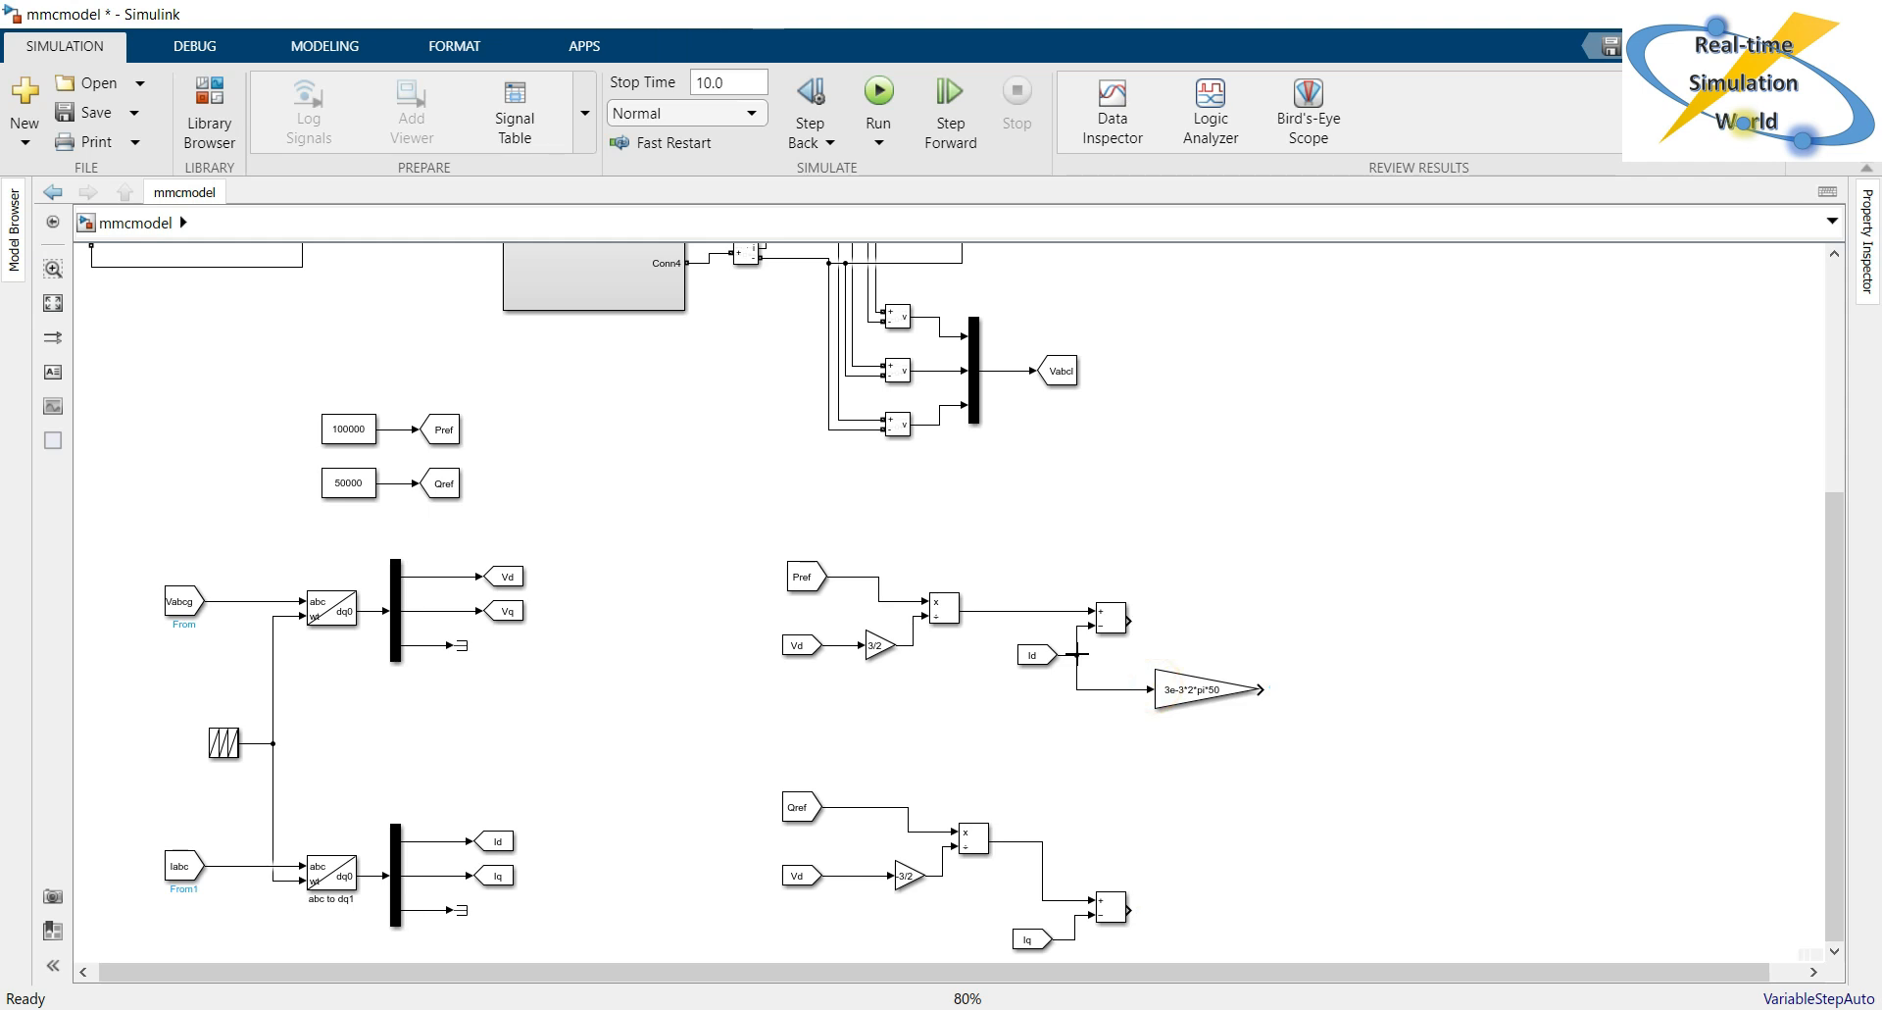
Copy the 3e-3*2*pi*50 Gain block below the original and branch the Iq signal to the copy's input.
left_click(1222, 707)
left_click(1181, 695)
mouse_move(1182, 725)
left_mouse_down()
mouse_move(1189, 787)
mouse_move(1082, 883)
mouse_move(1078, 914)
left_mouse_up()
left_click(1206, 833)
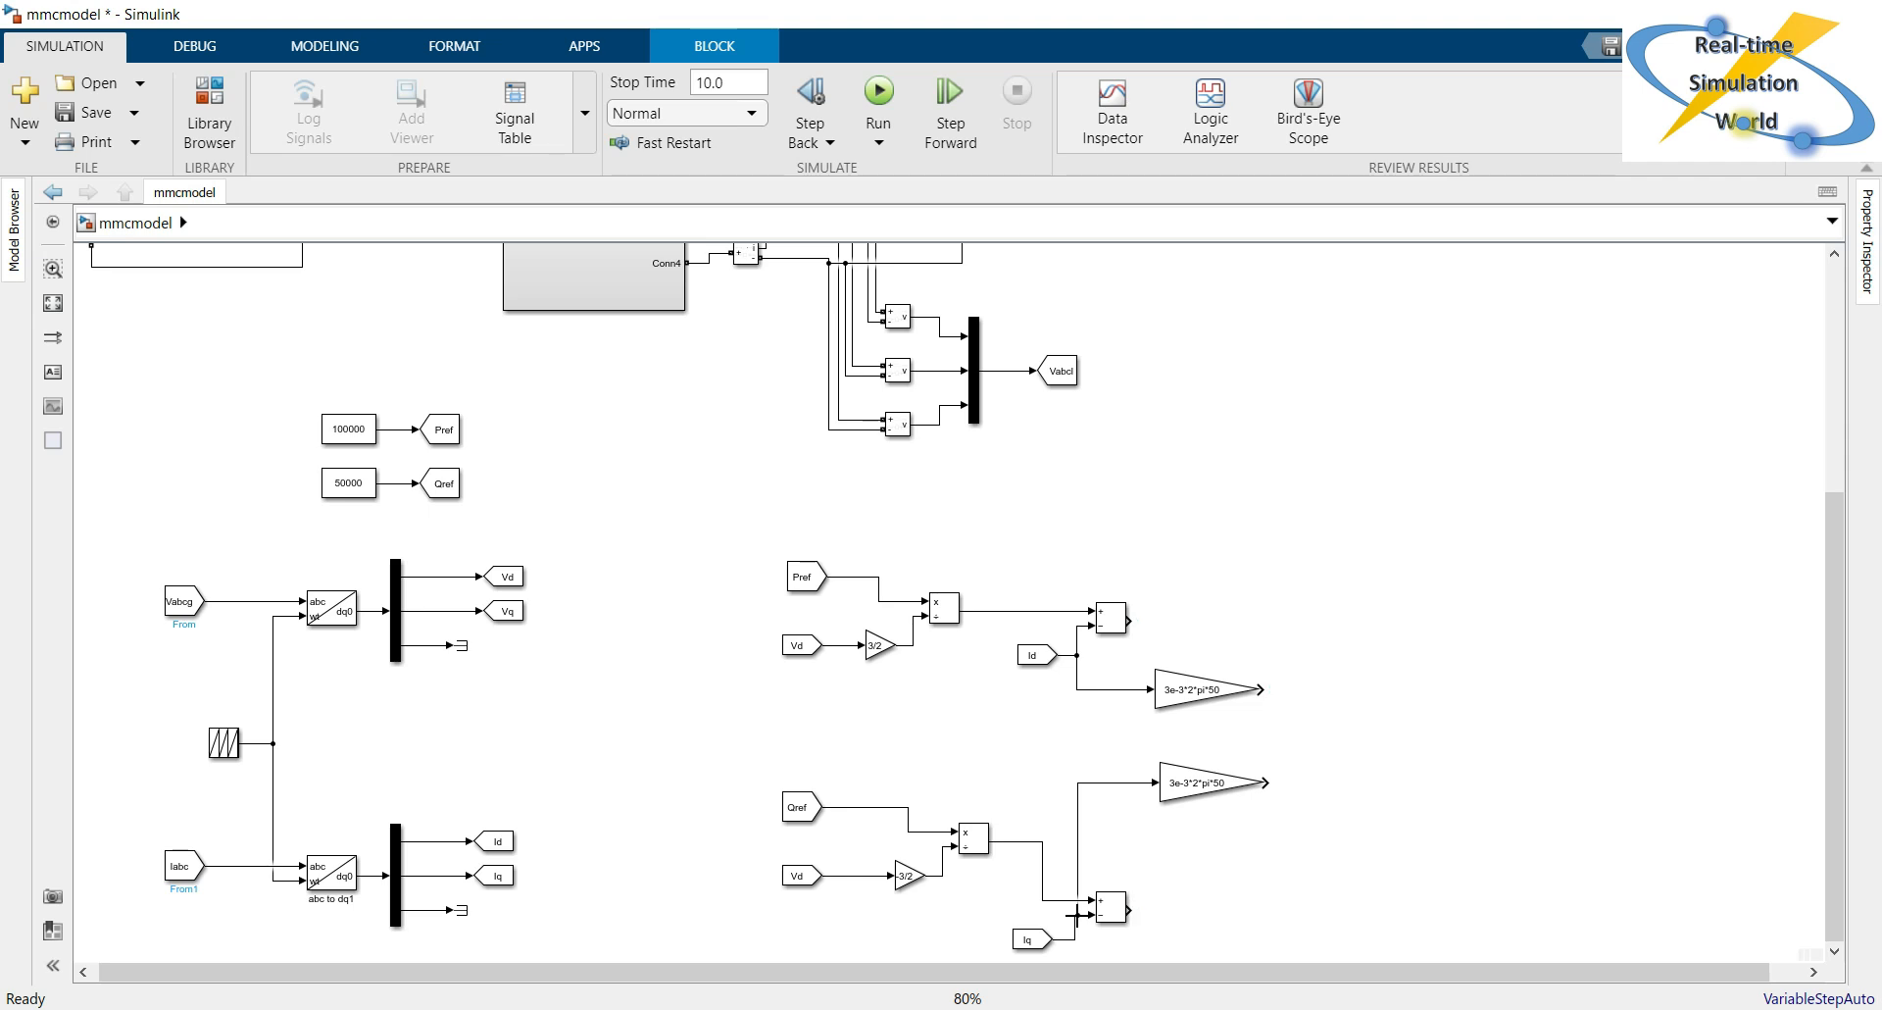
left_click(1287, 918)
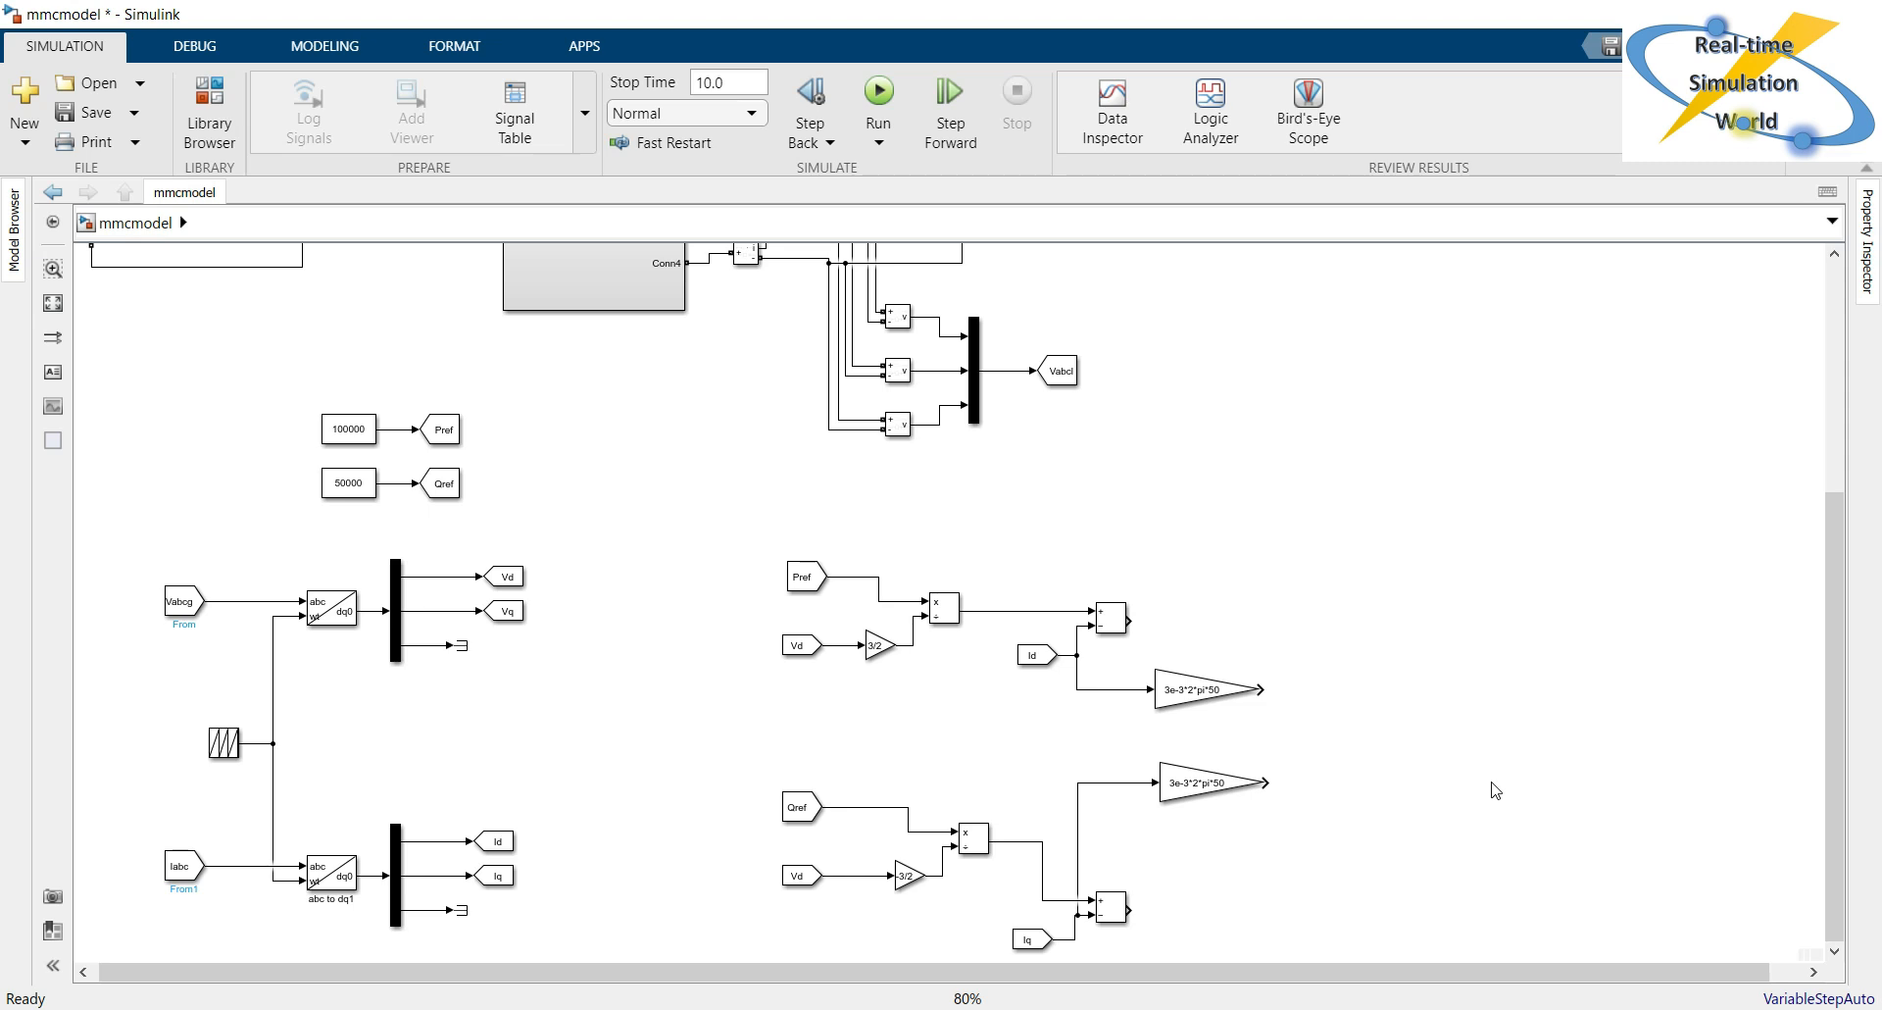
Insert a PID Controller block and place it in line with the upper Add block's output.
double_click(1550, 474)
type("pid")
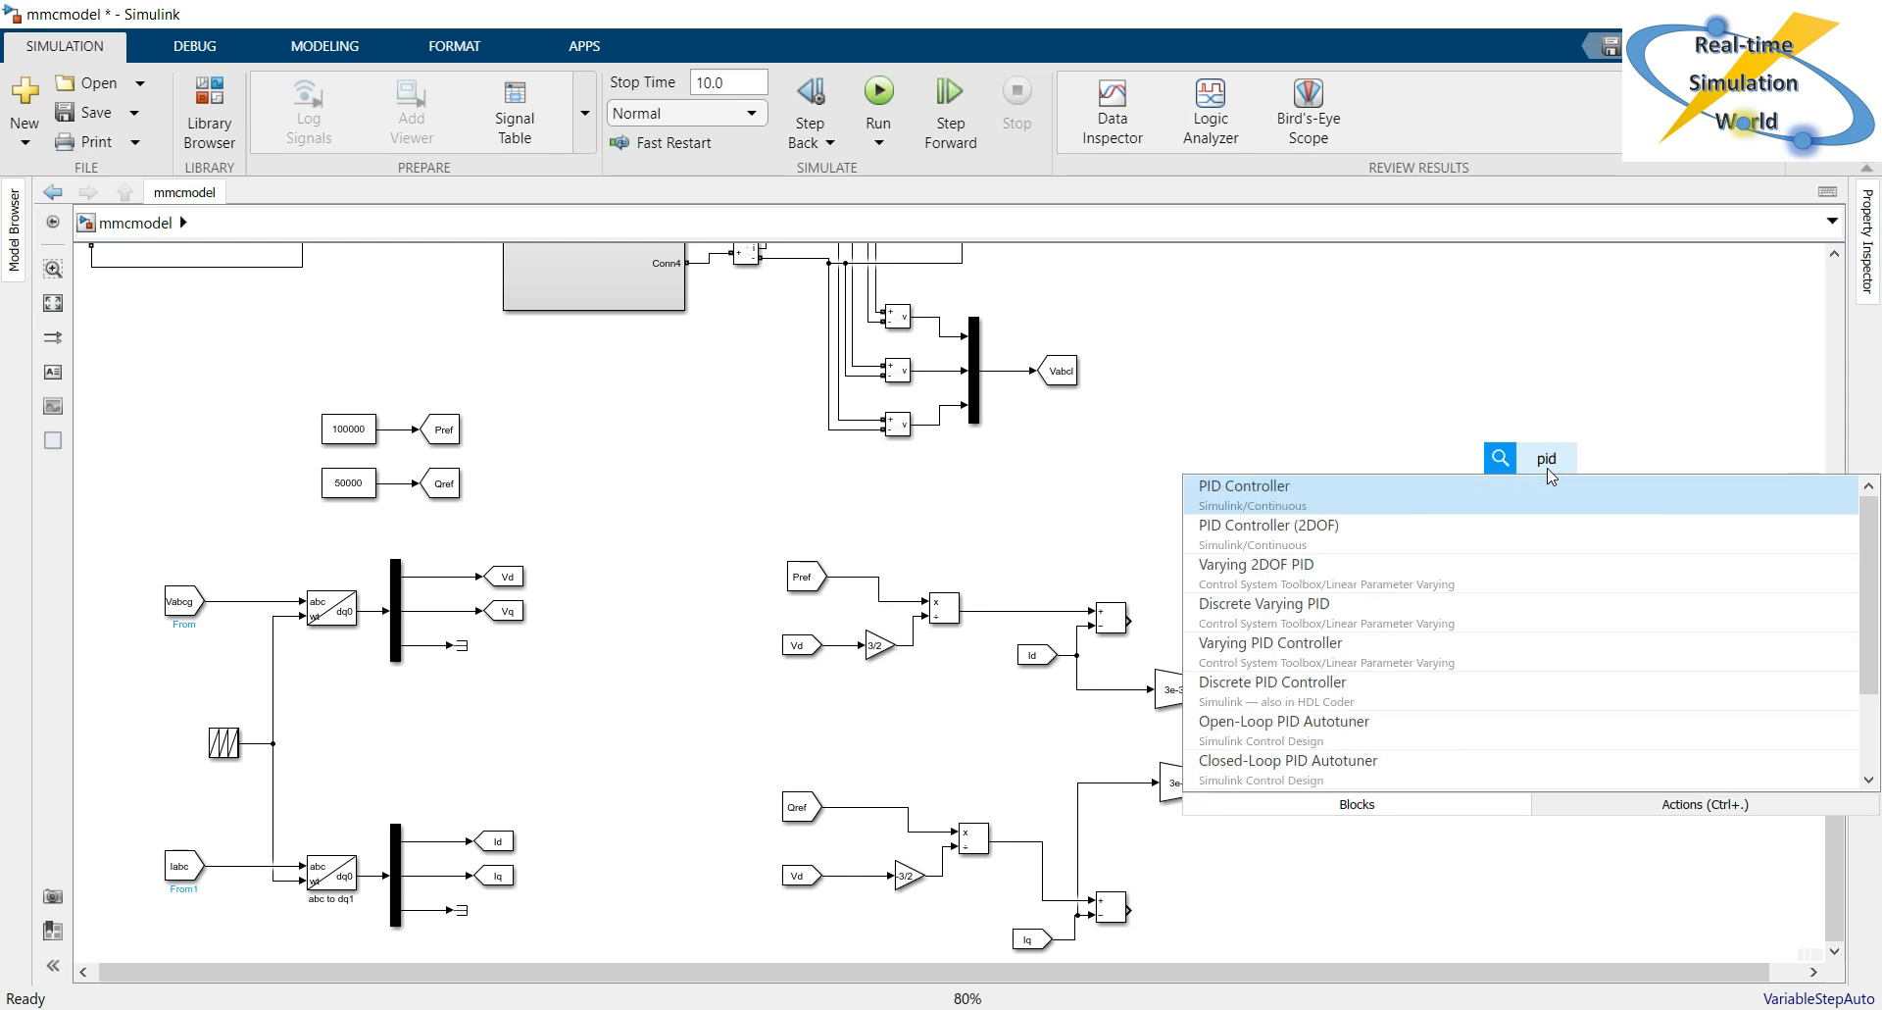
key("Return")
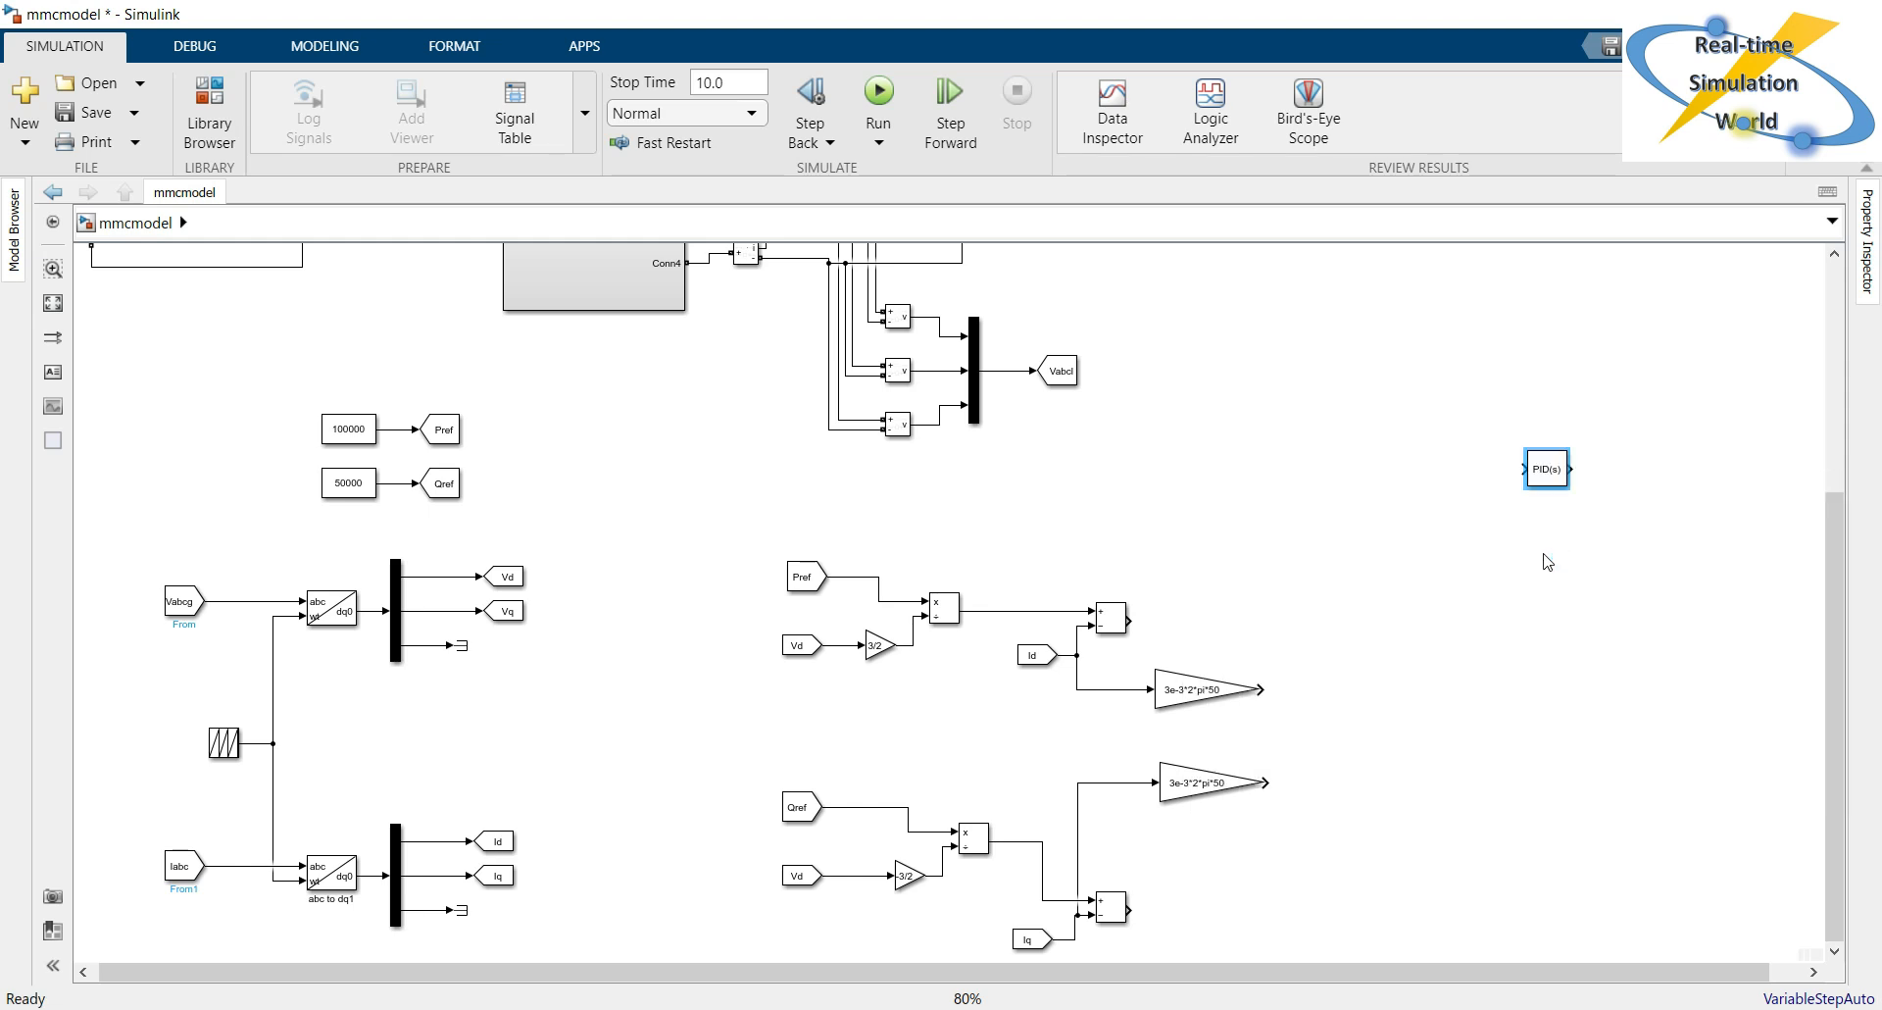
left_click_drag(1549, 485, 1259, 637)
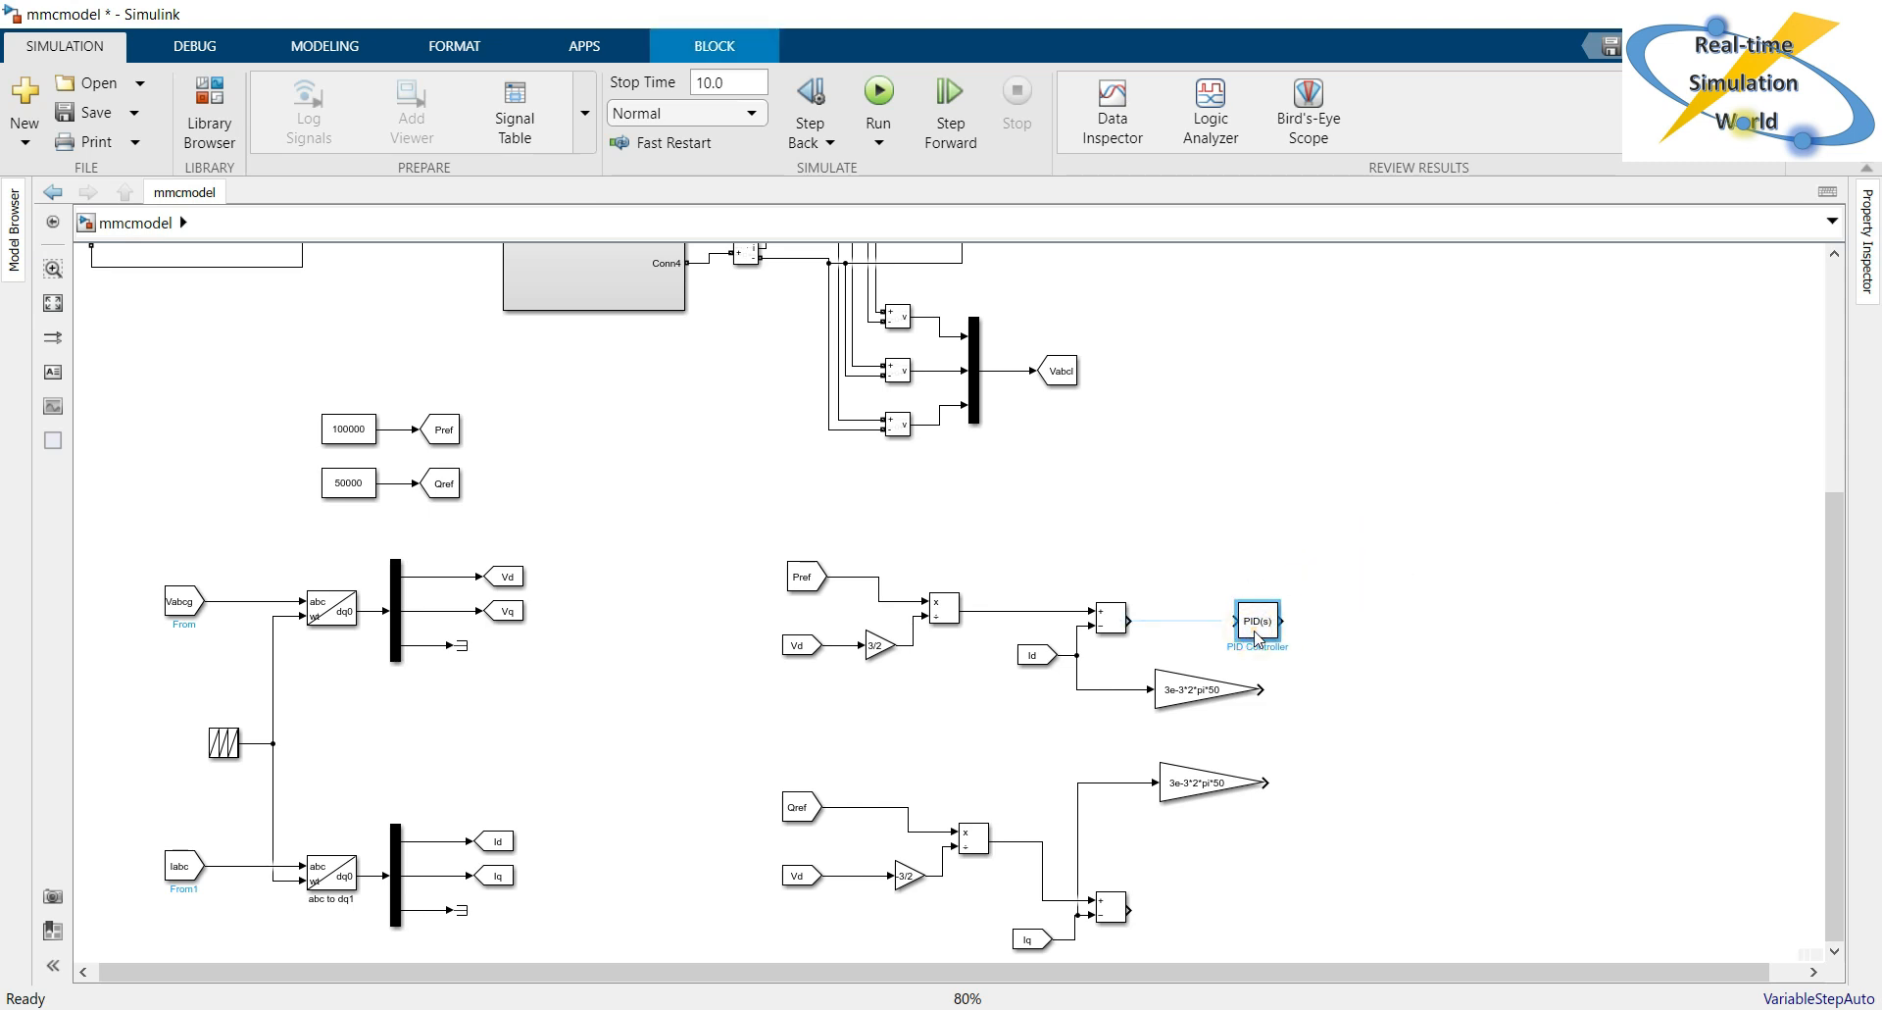
Set the PID Controller's proportional gain to 8 and its integral gain to 3.
double_click(1258, 628)
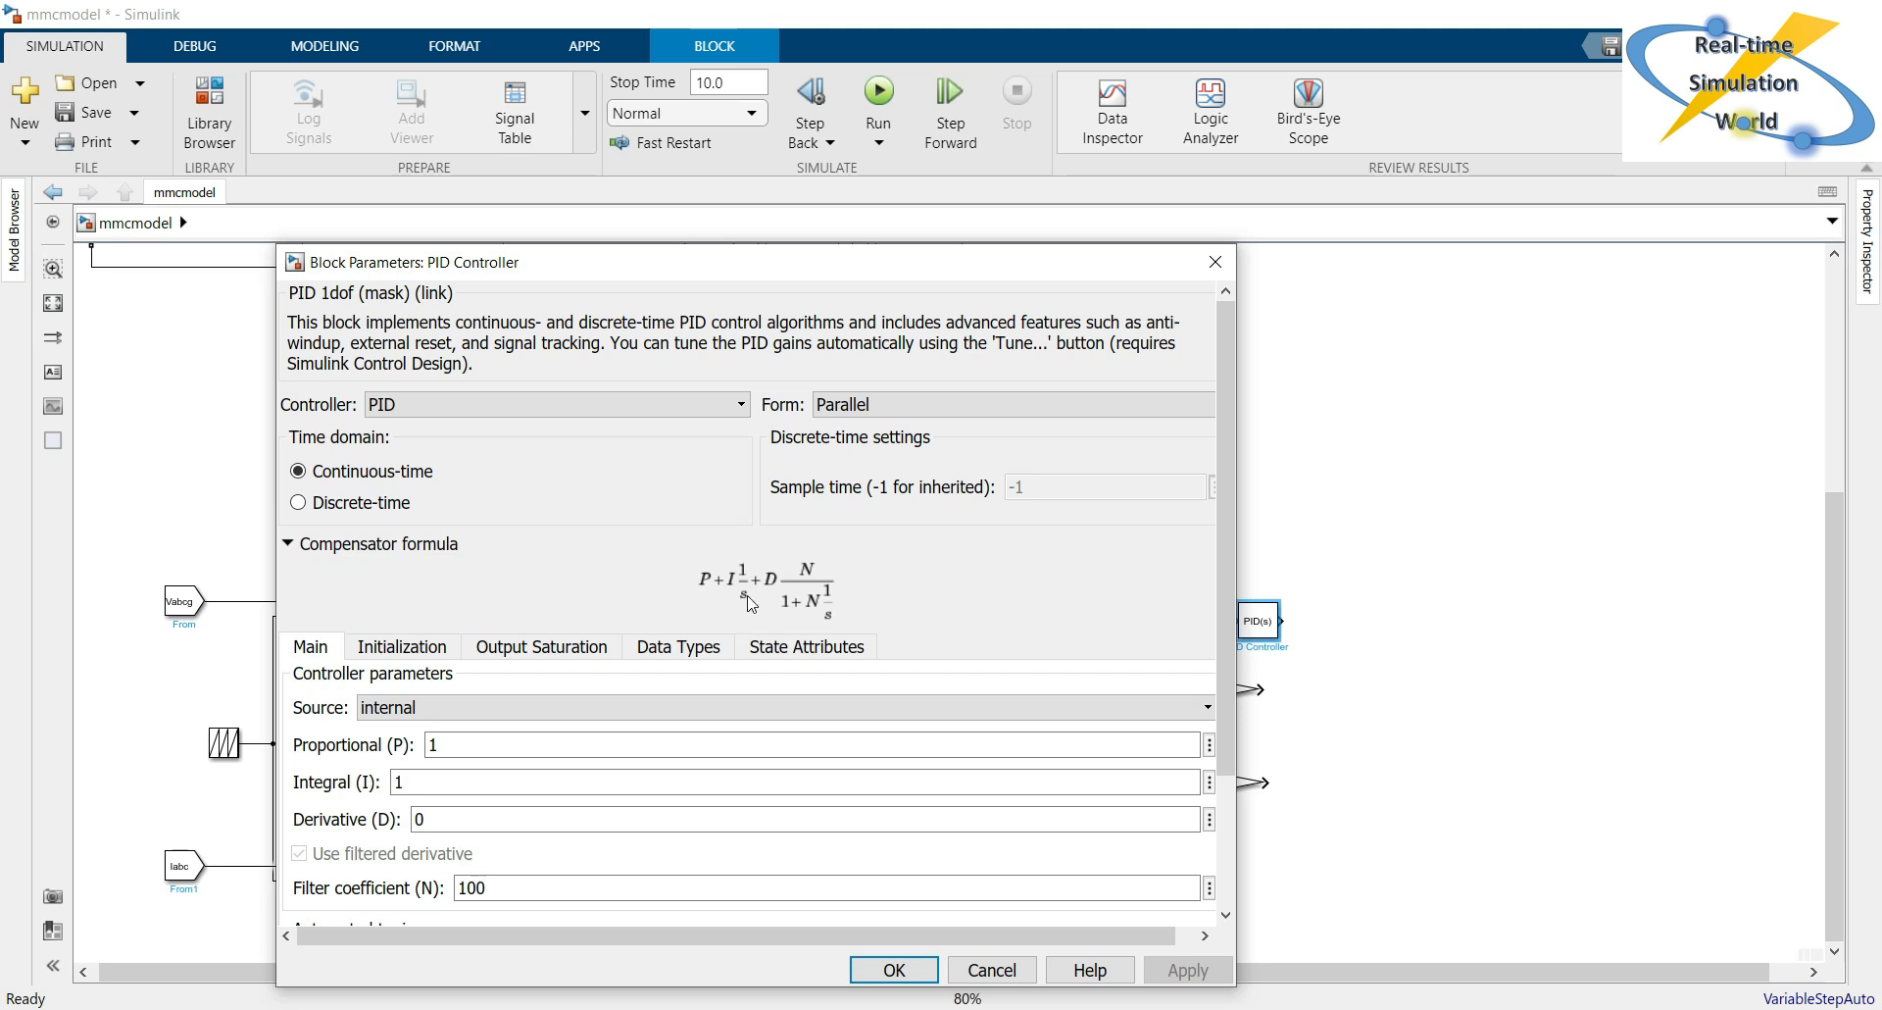
left_click_drag(727, 267, 818, 201)
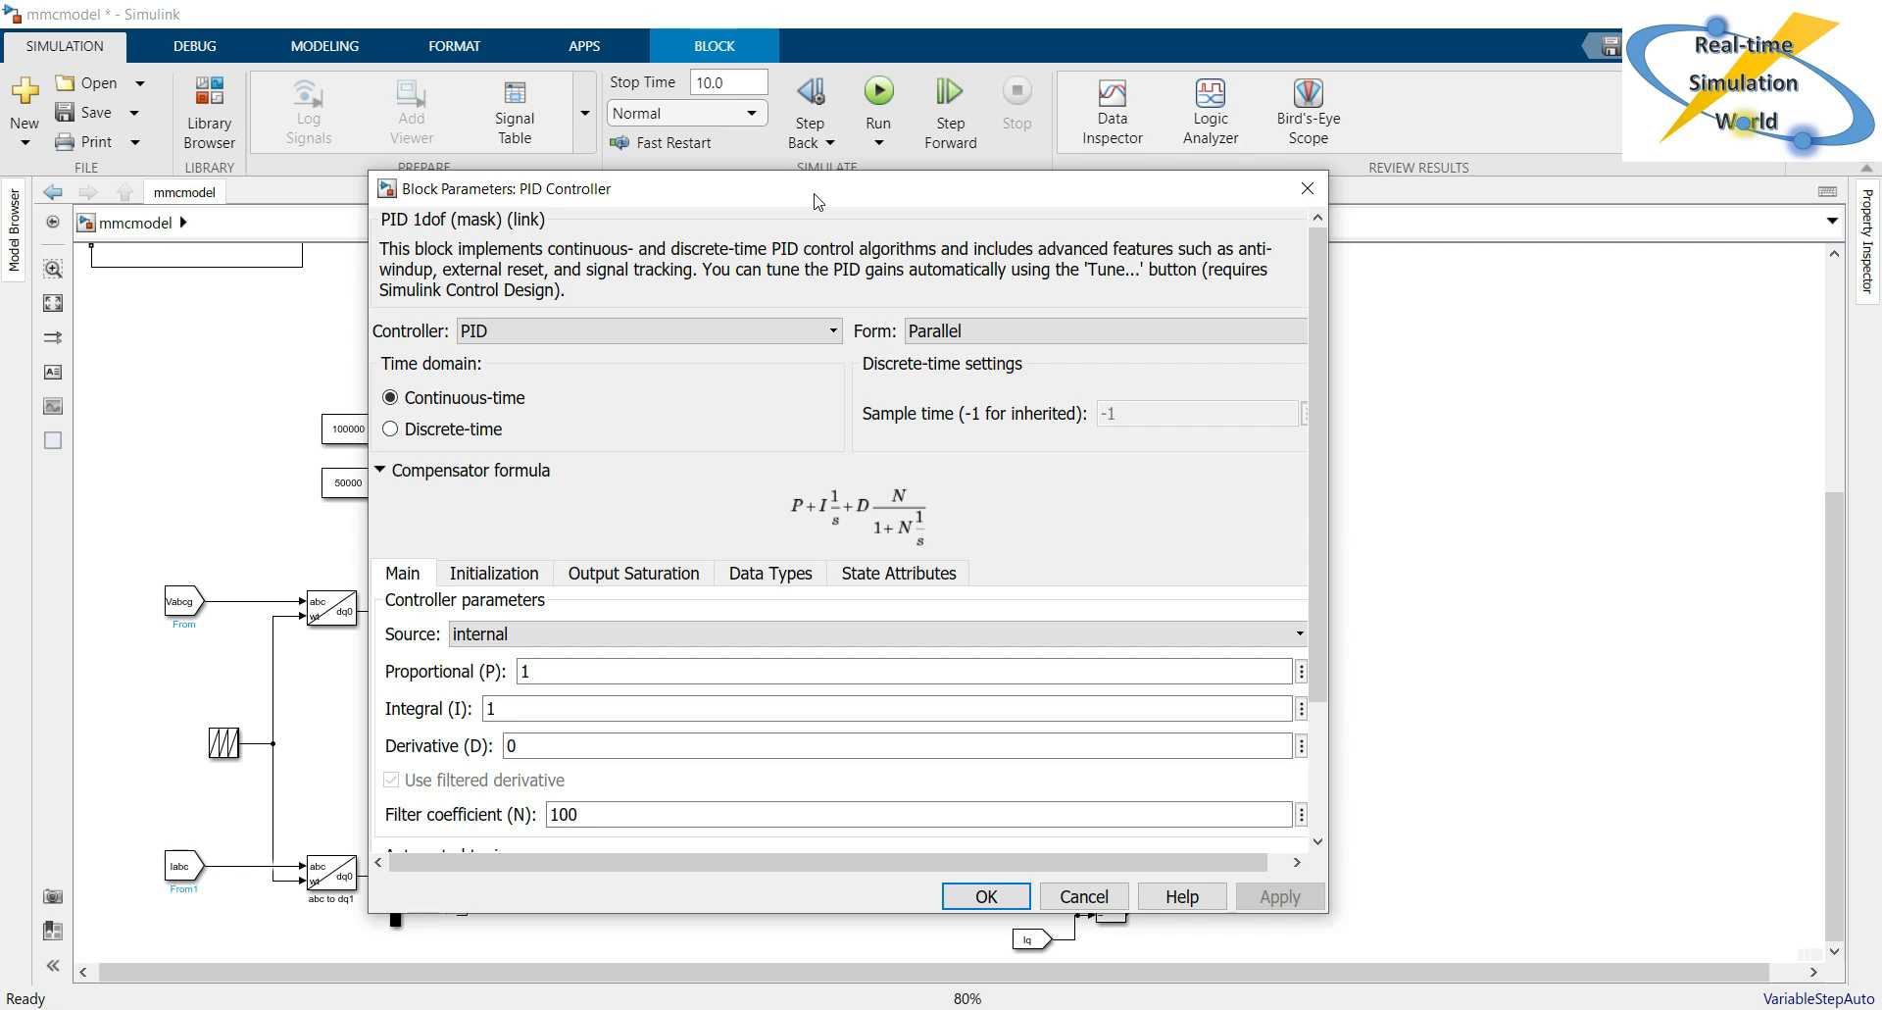
double_click(631, 671)
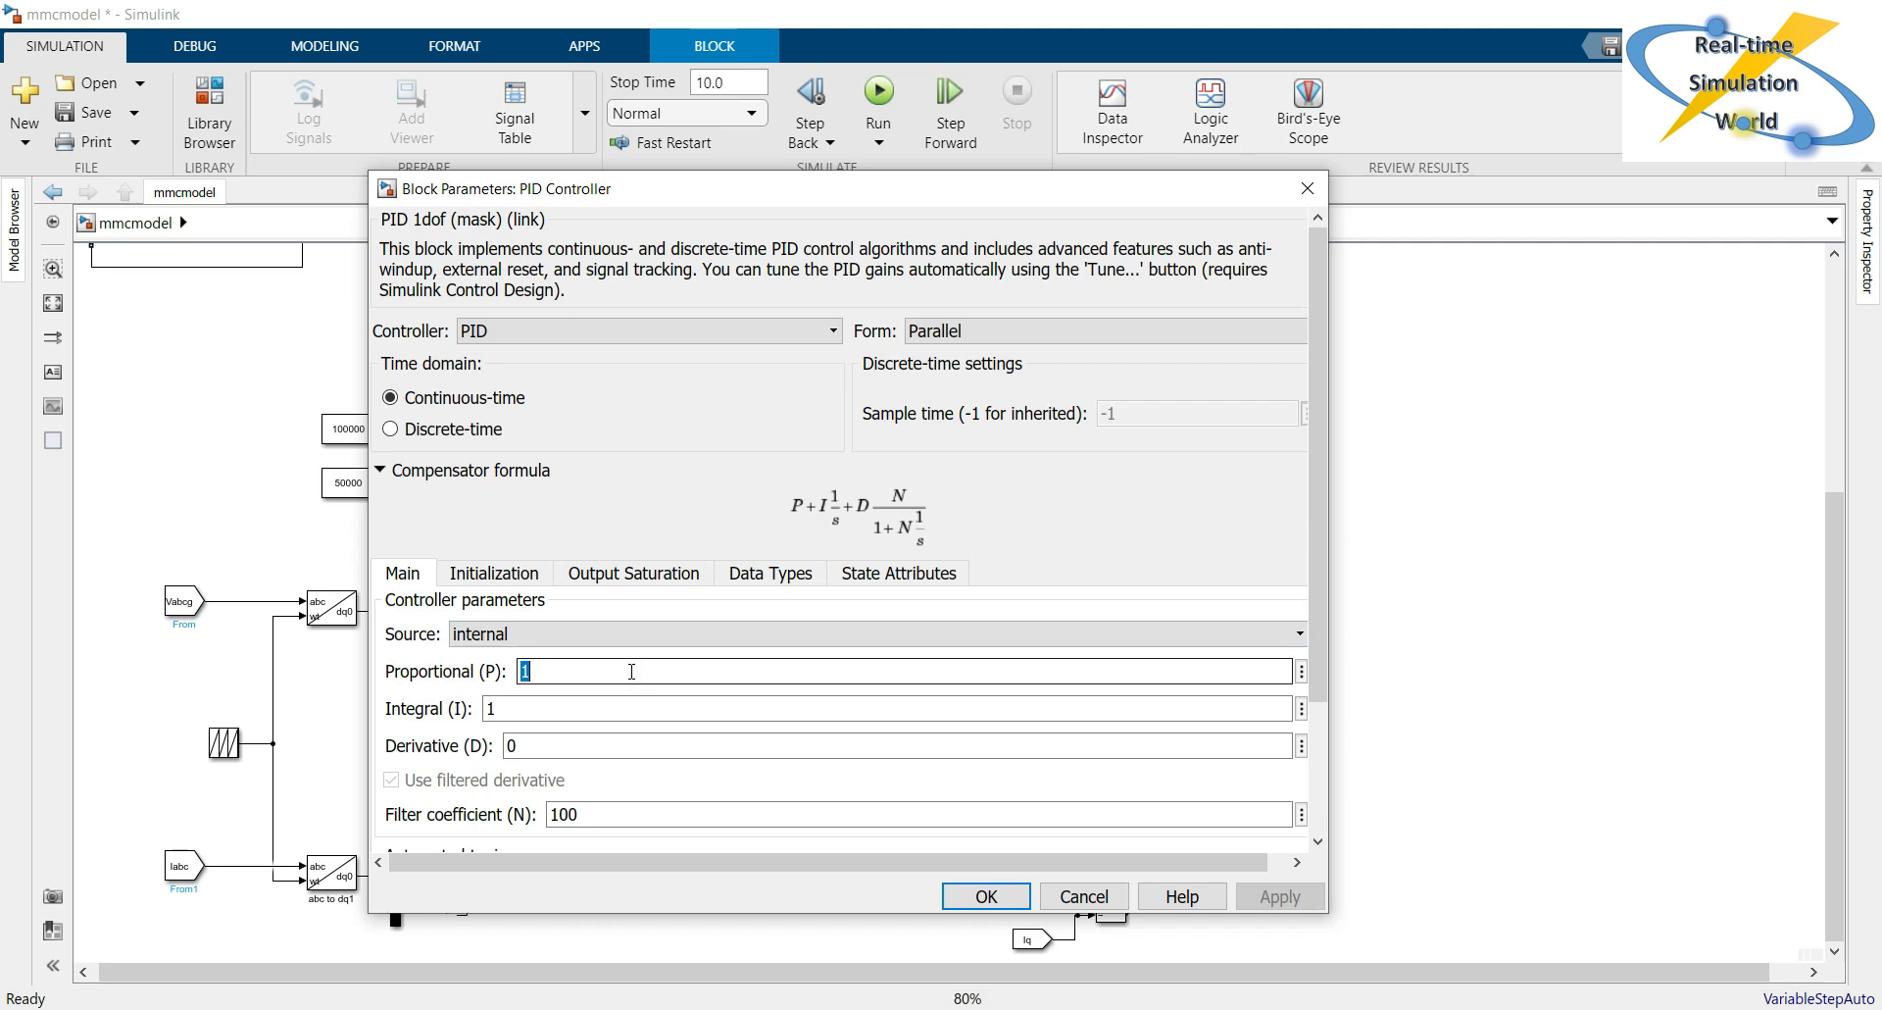
type("8")
double_click(546, 704)
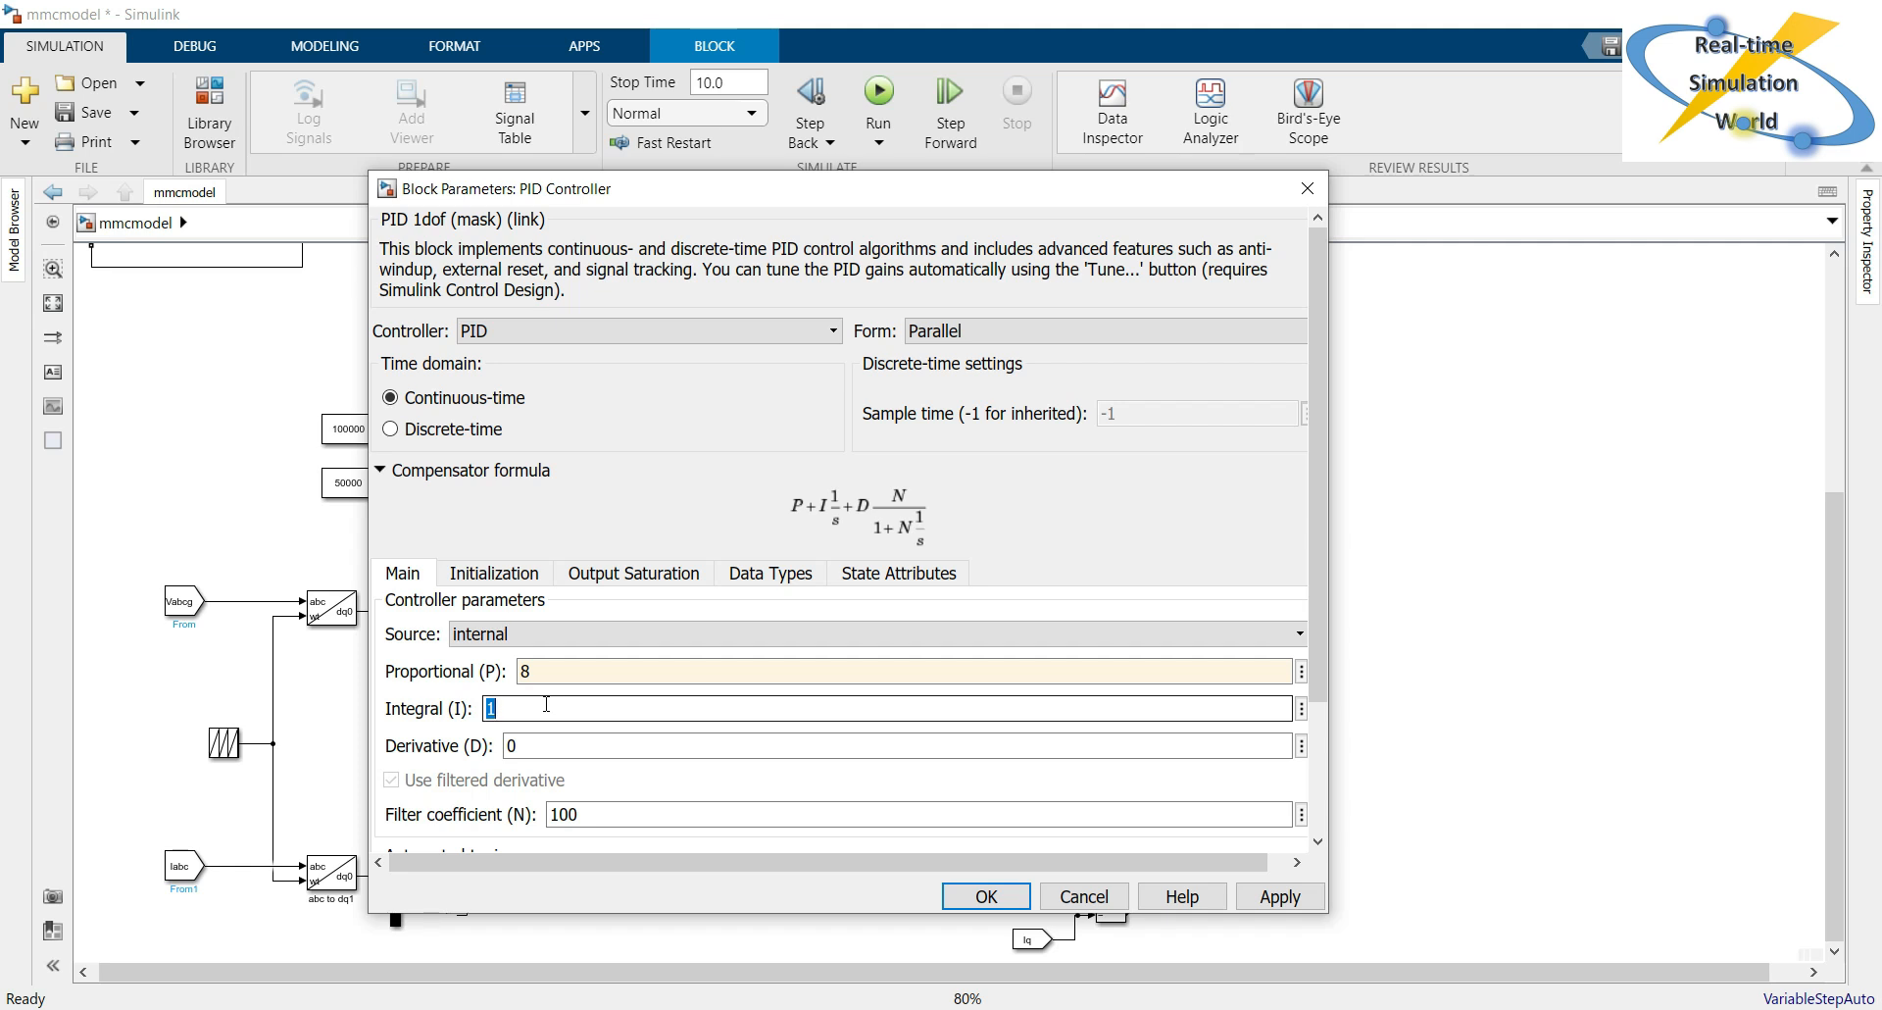
type("3")
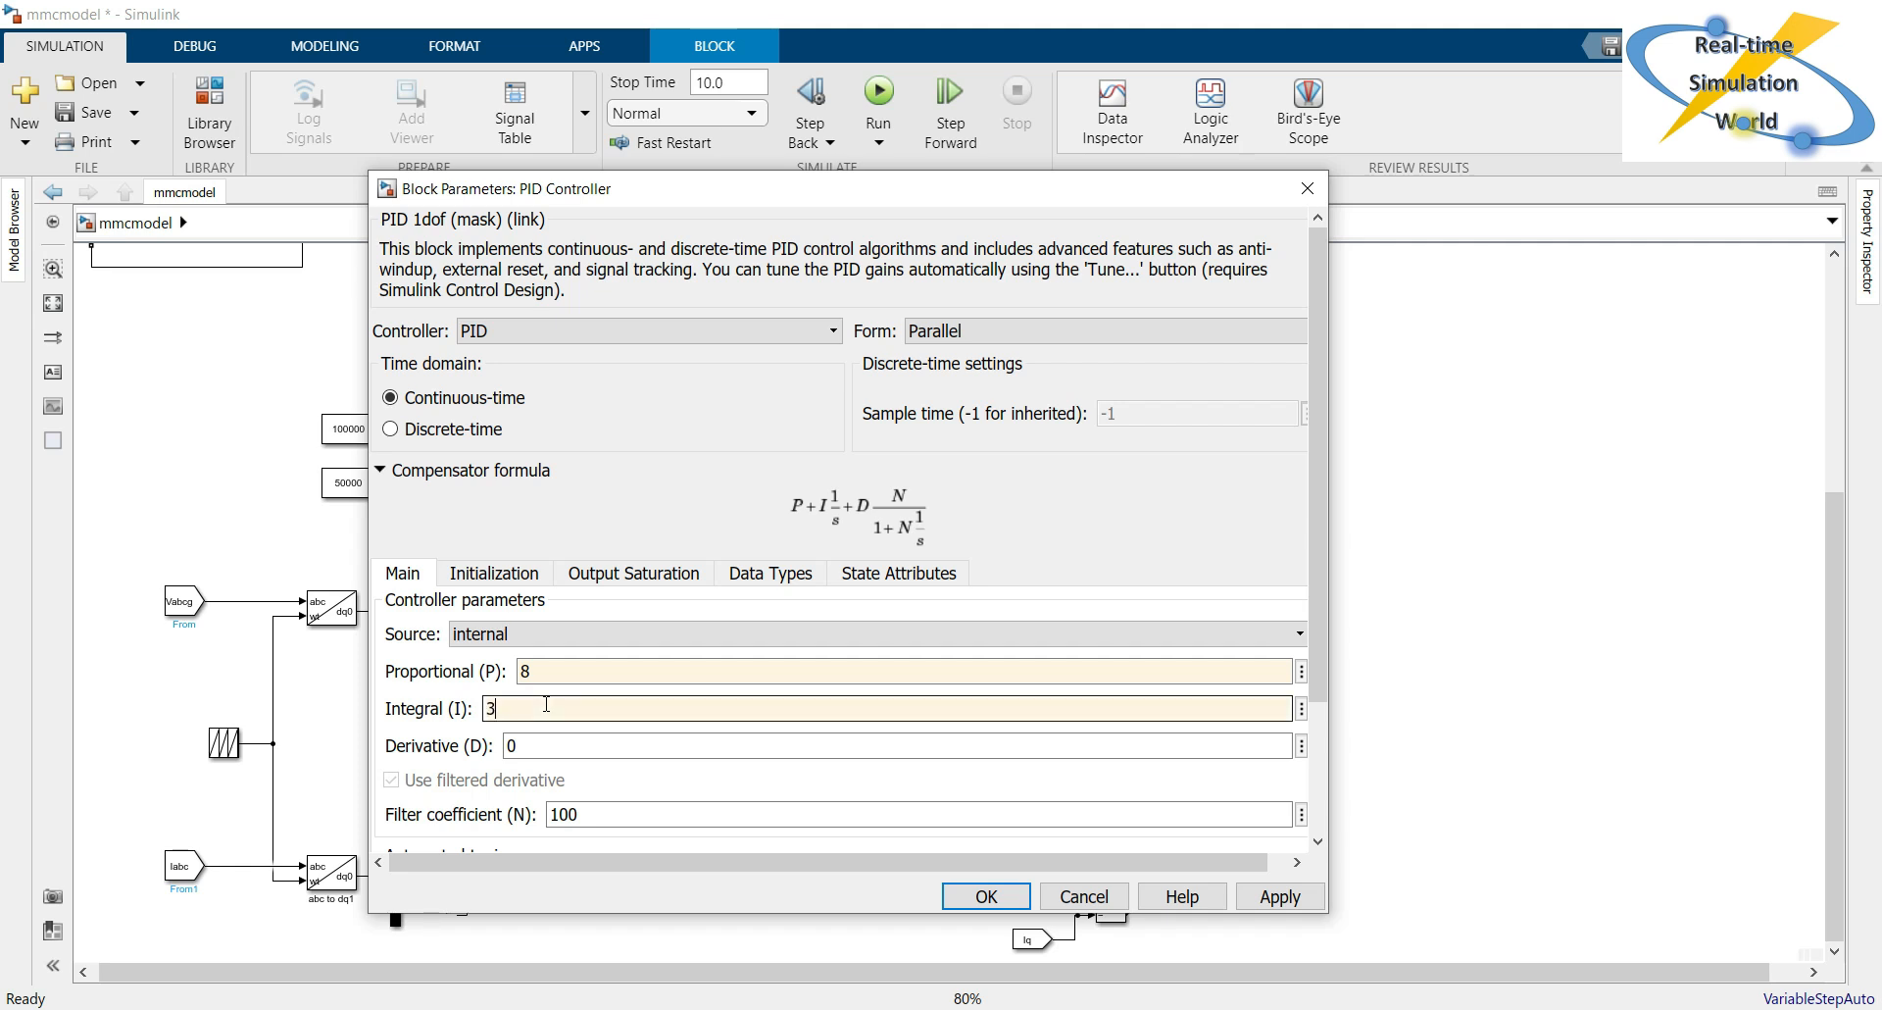
scroll(810, 776, "down", 3)
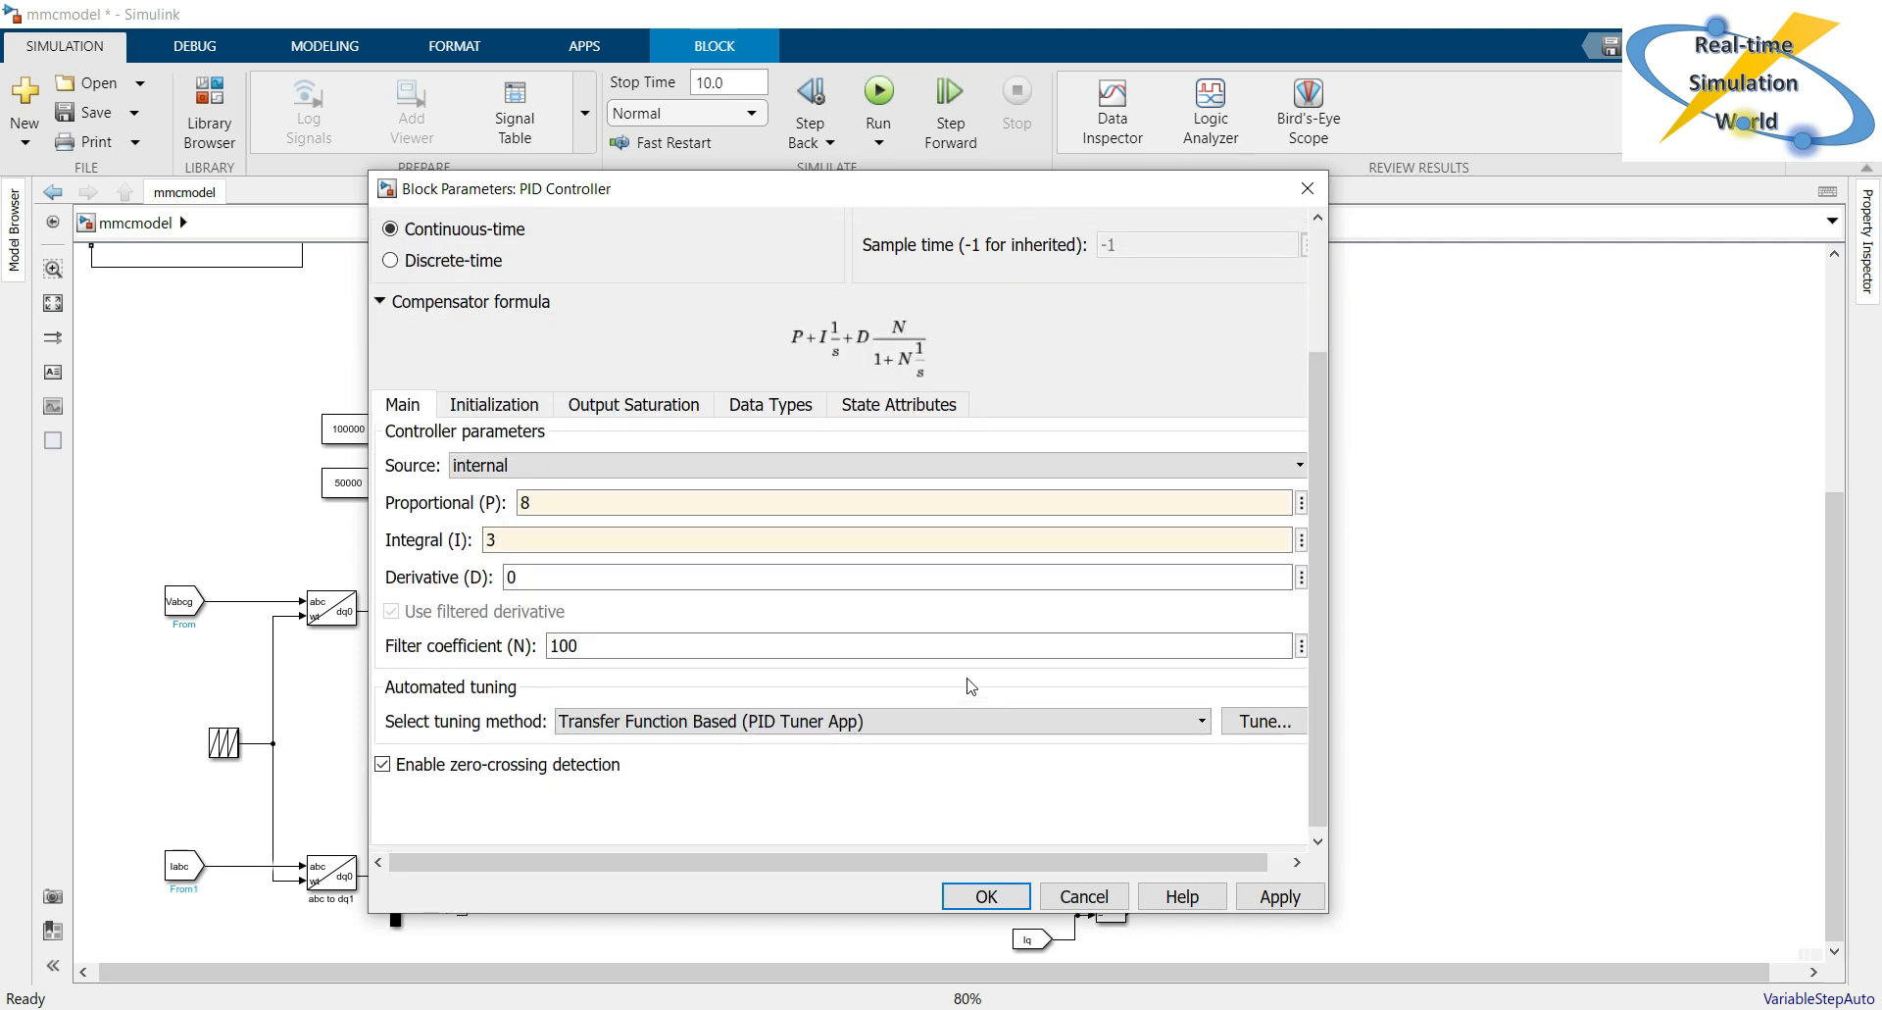
scroll(971, 686, "up", 3)
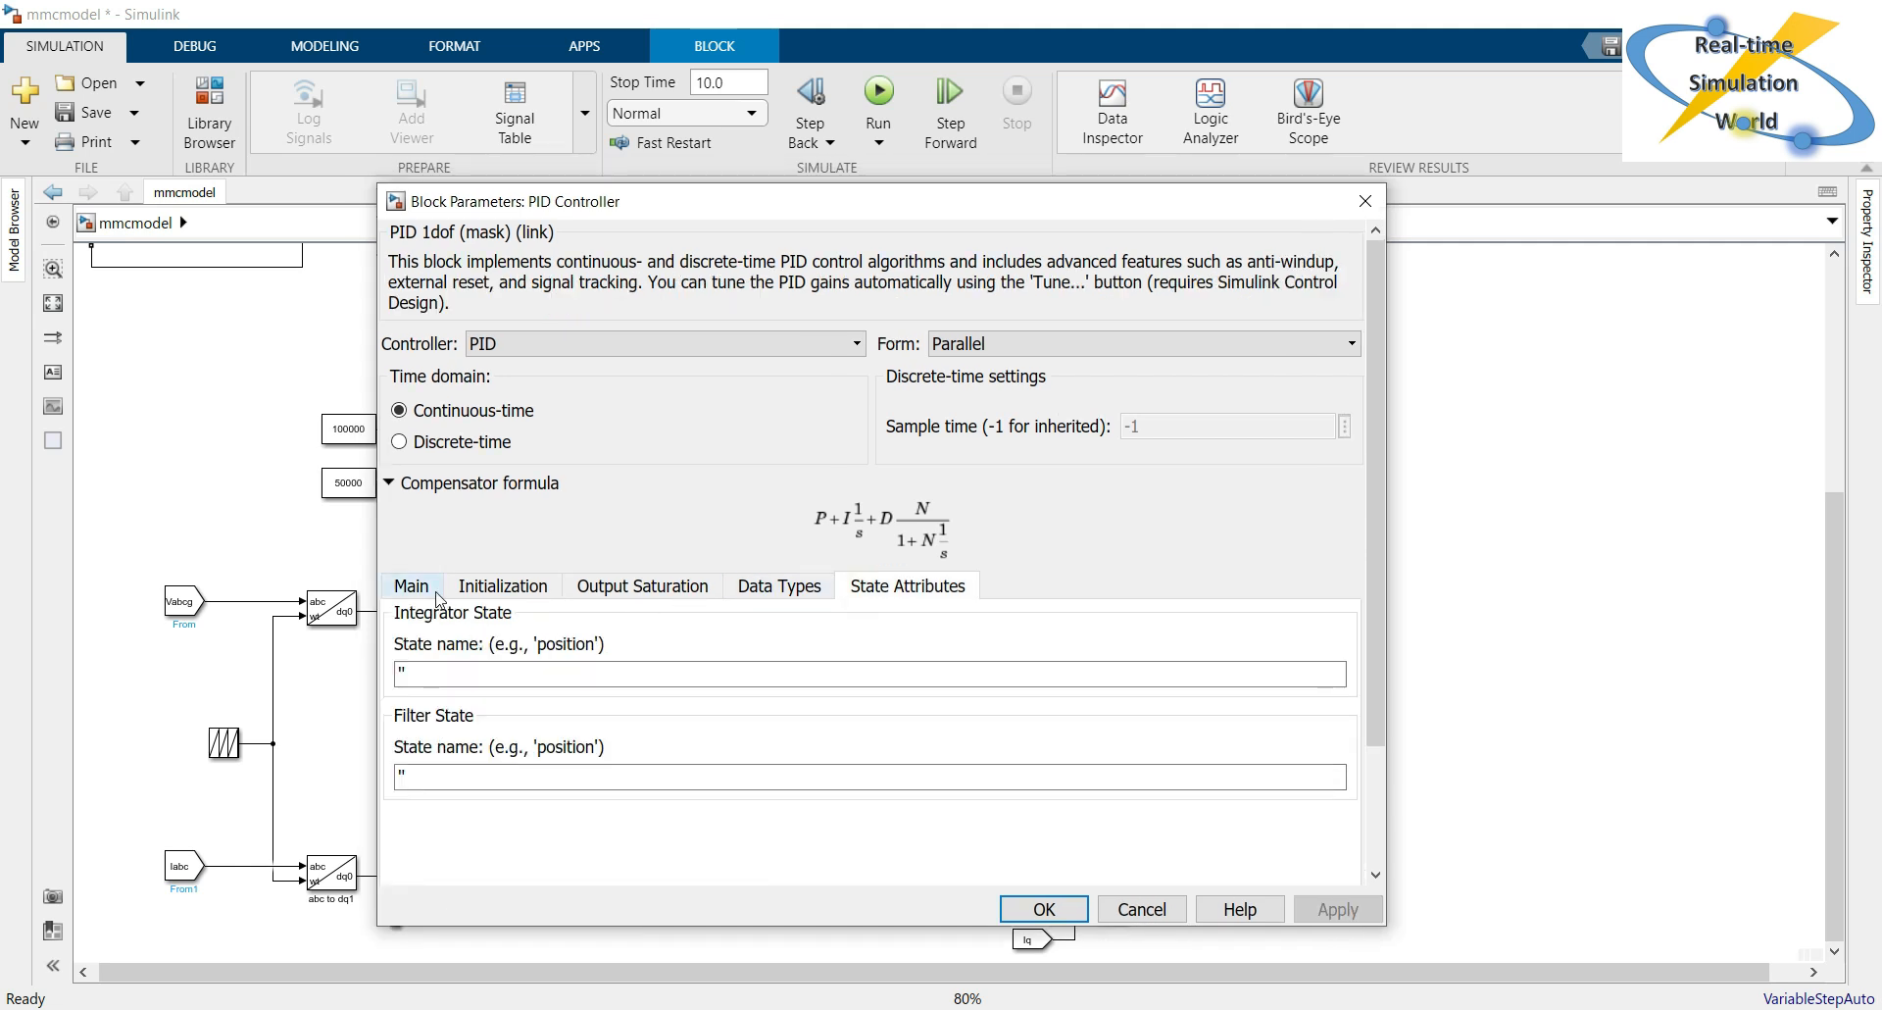
left_click(416, 586)
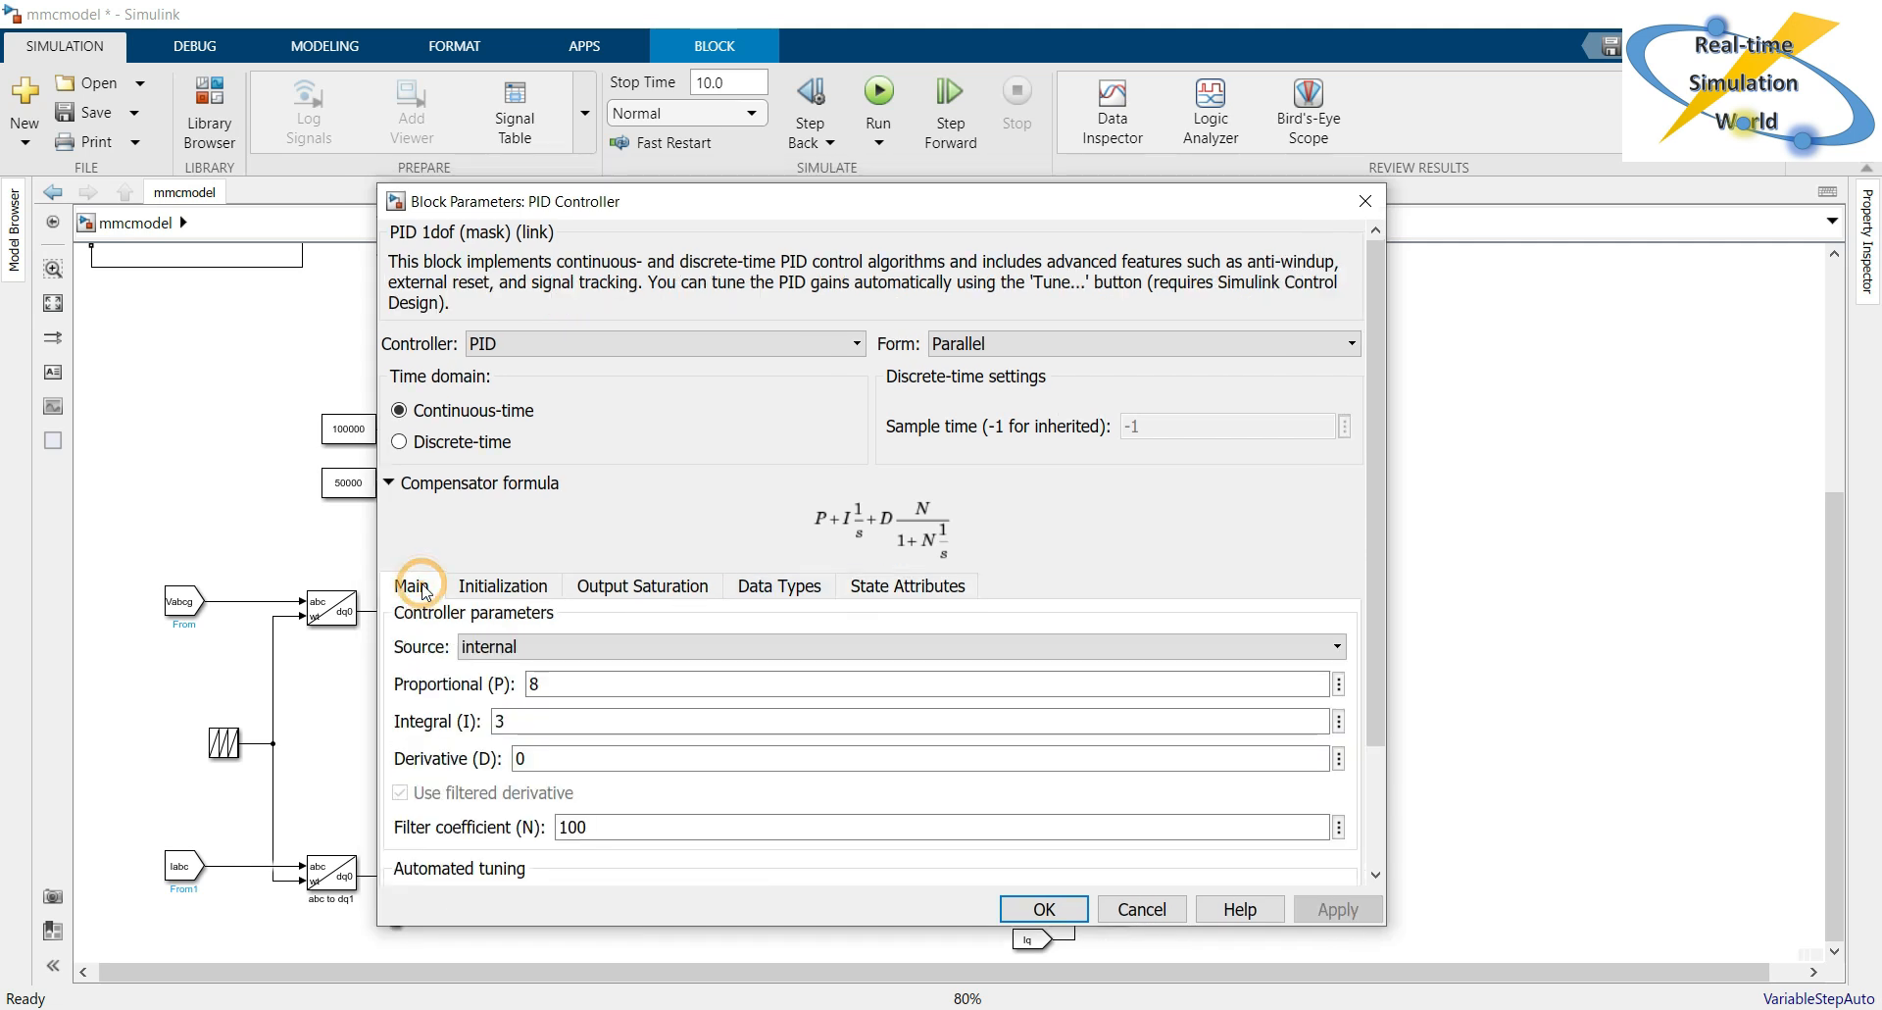
Change the controller type of the PID Controller block to PI and accept the parameters.
left_click(765, 343)
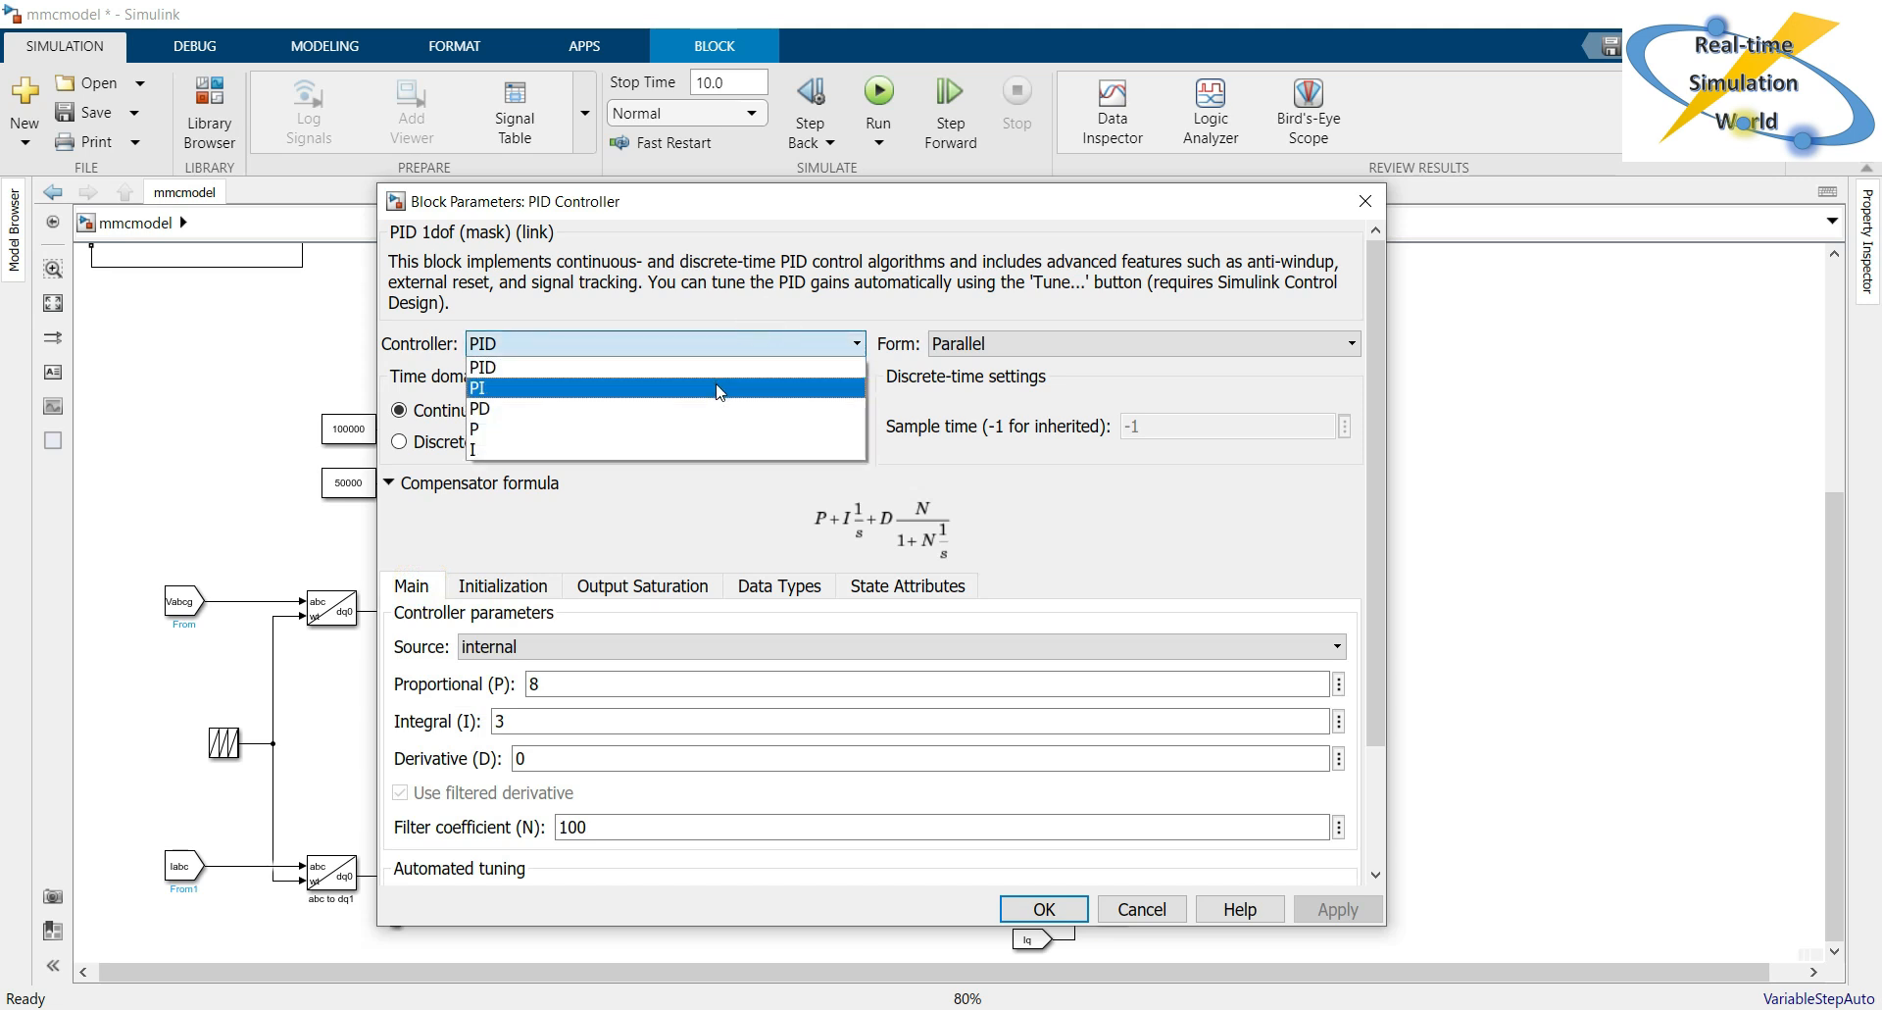
left_click(718, 388)
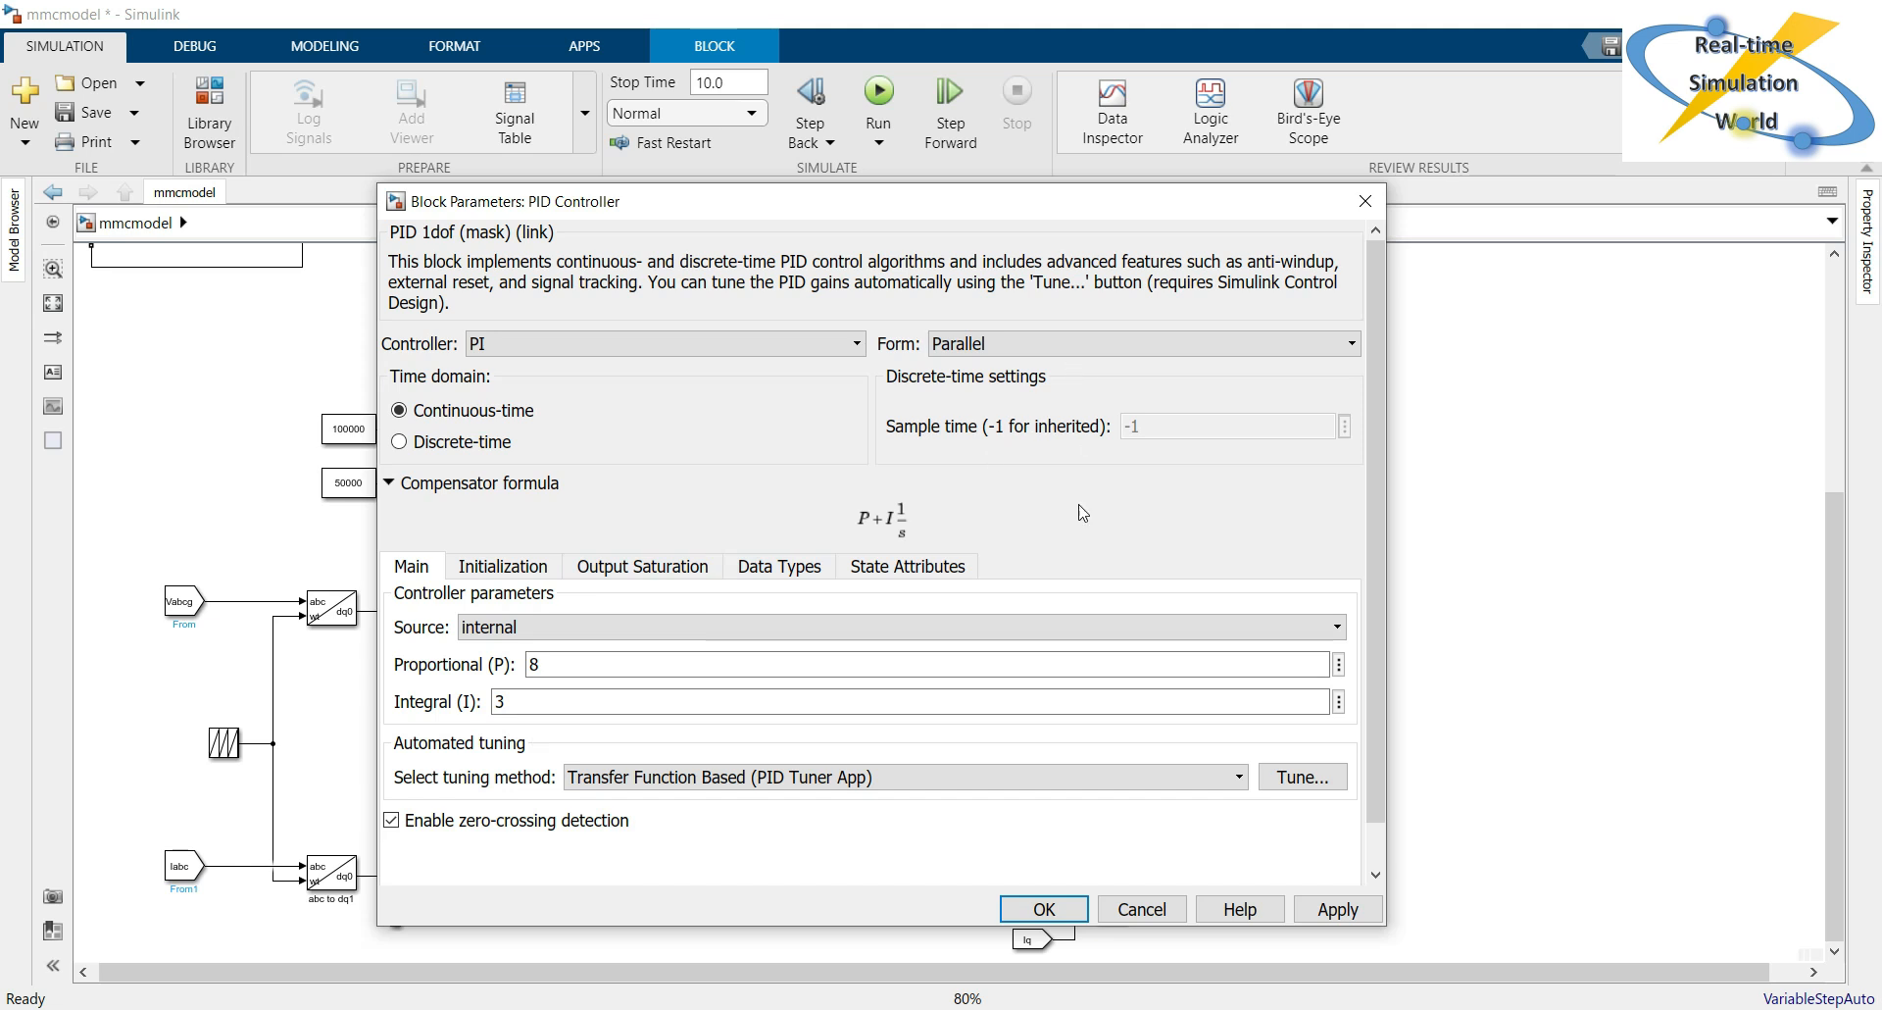
left_click(1044, 907)
left_click(1373, 764)
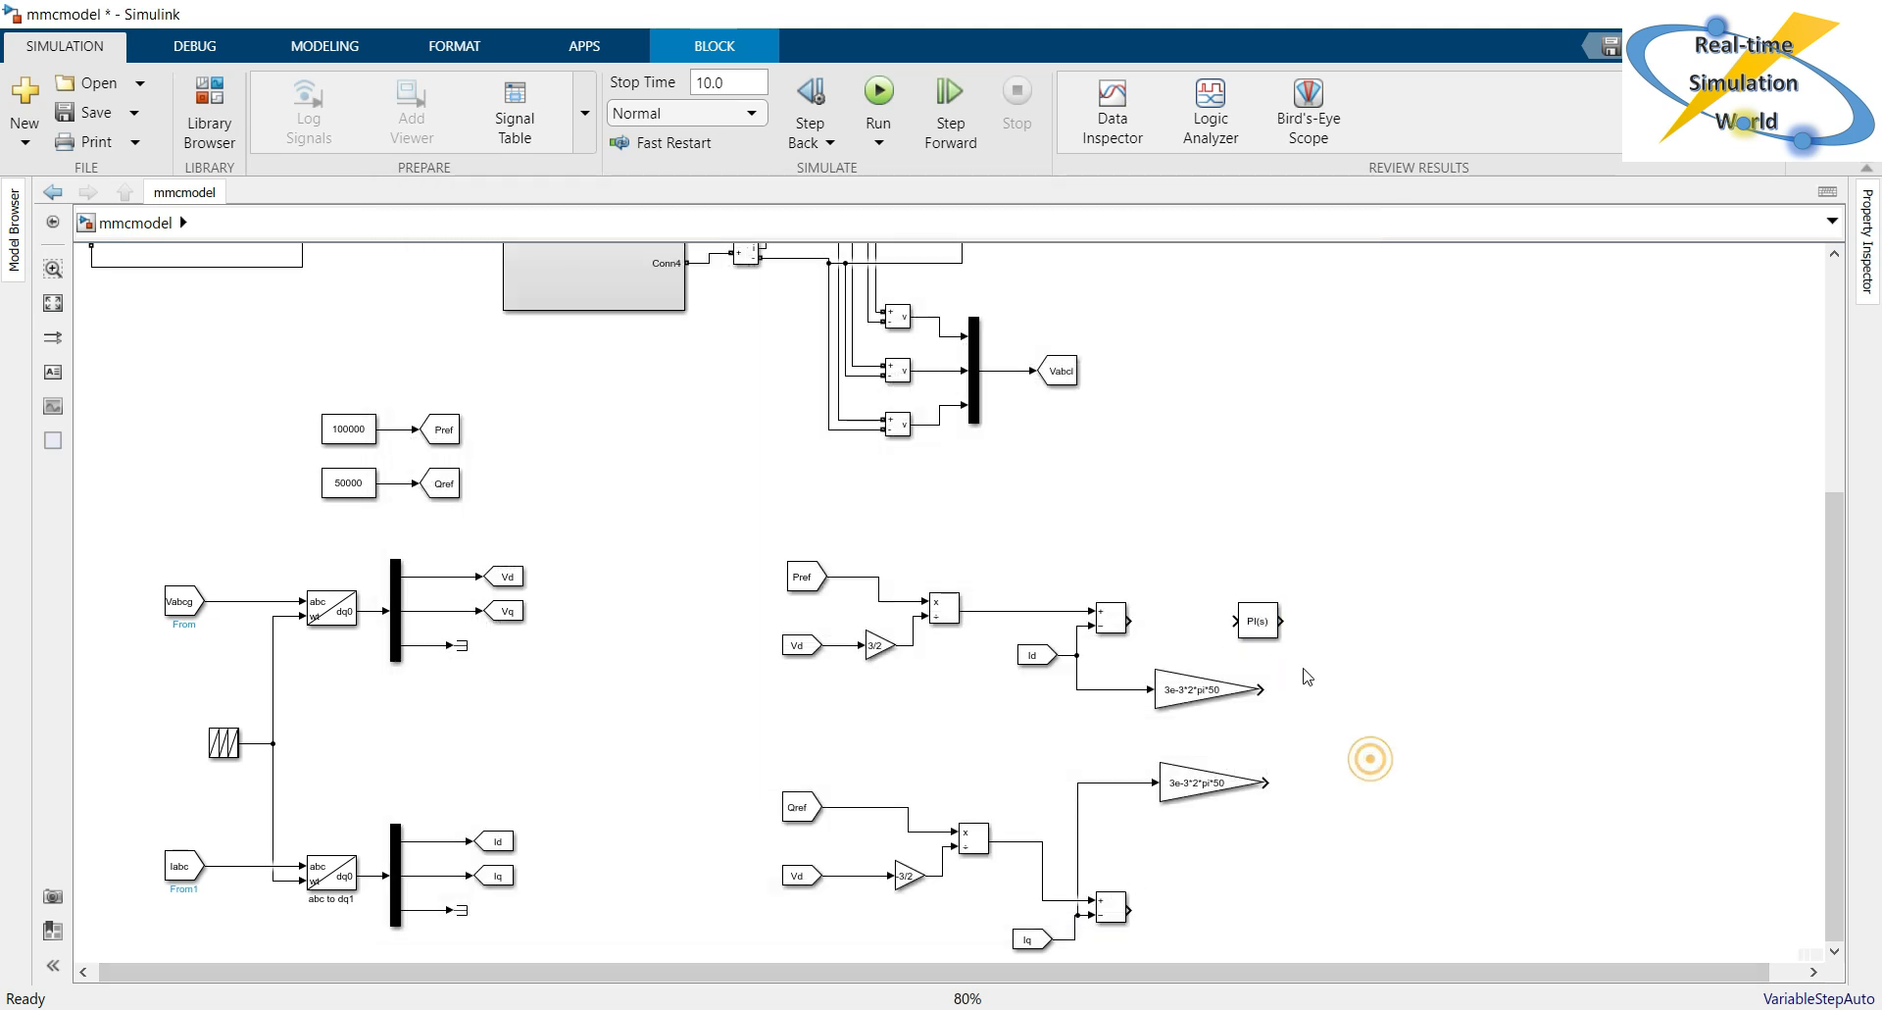
Connect the upper Add block to the PI controller and copy the controller onto the lower Add block's output.
left_click(1272, 637)
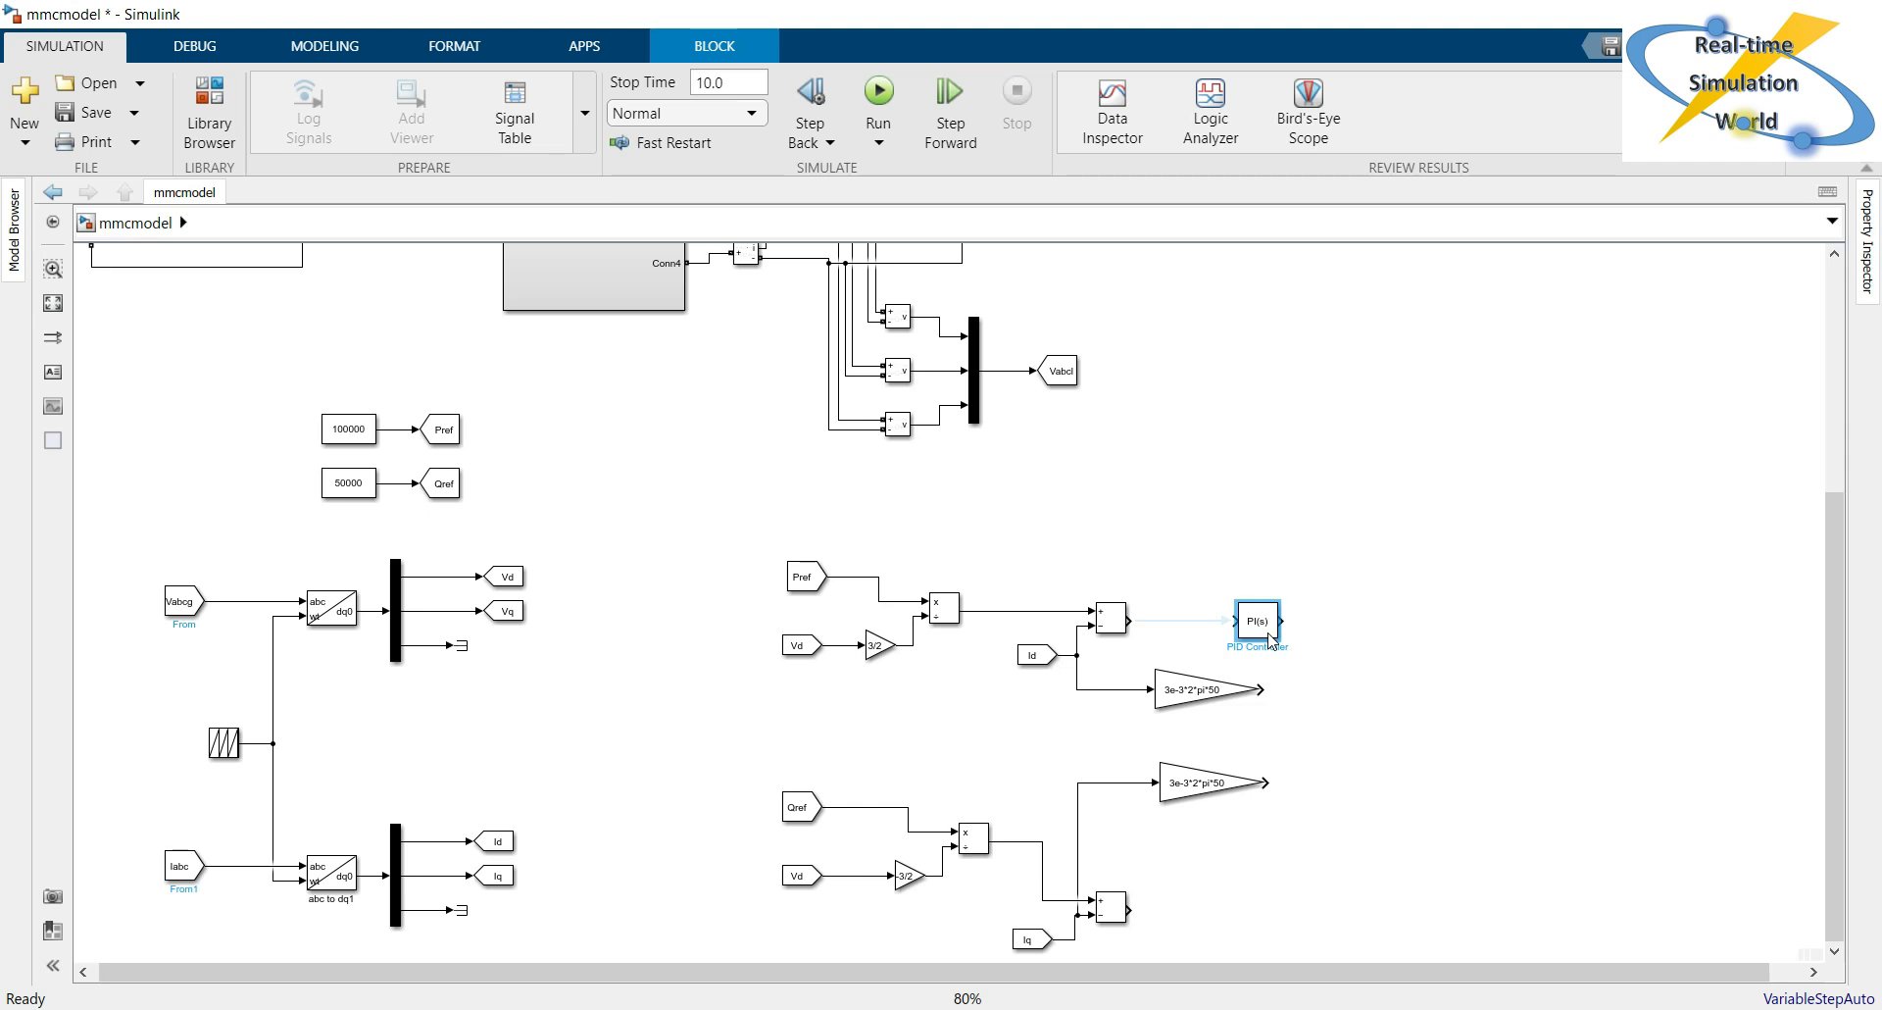
left_click(1203, 619)
left_click_drag(1267, 635, 1135, 907)
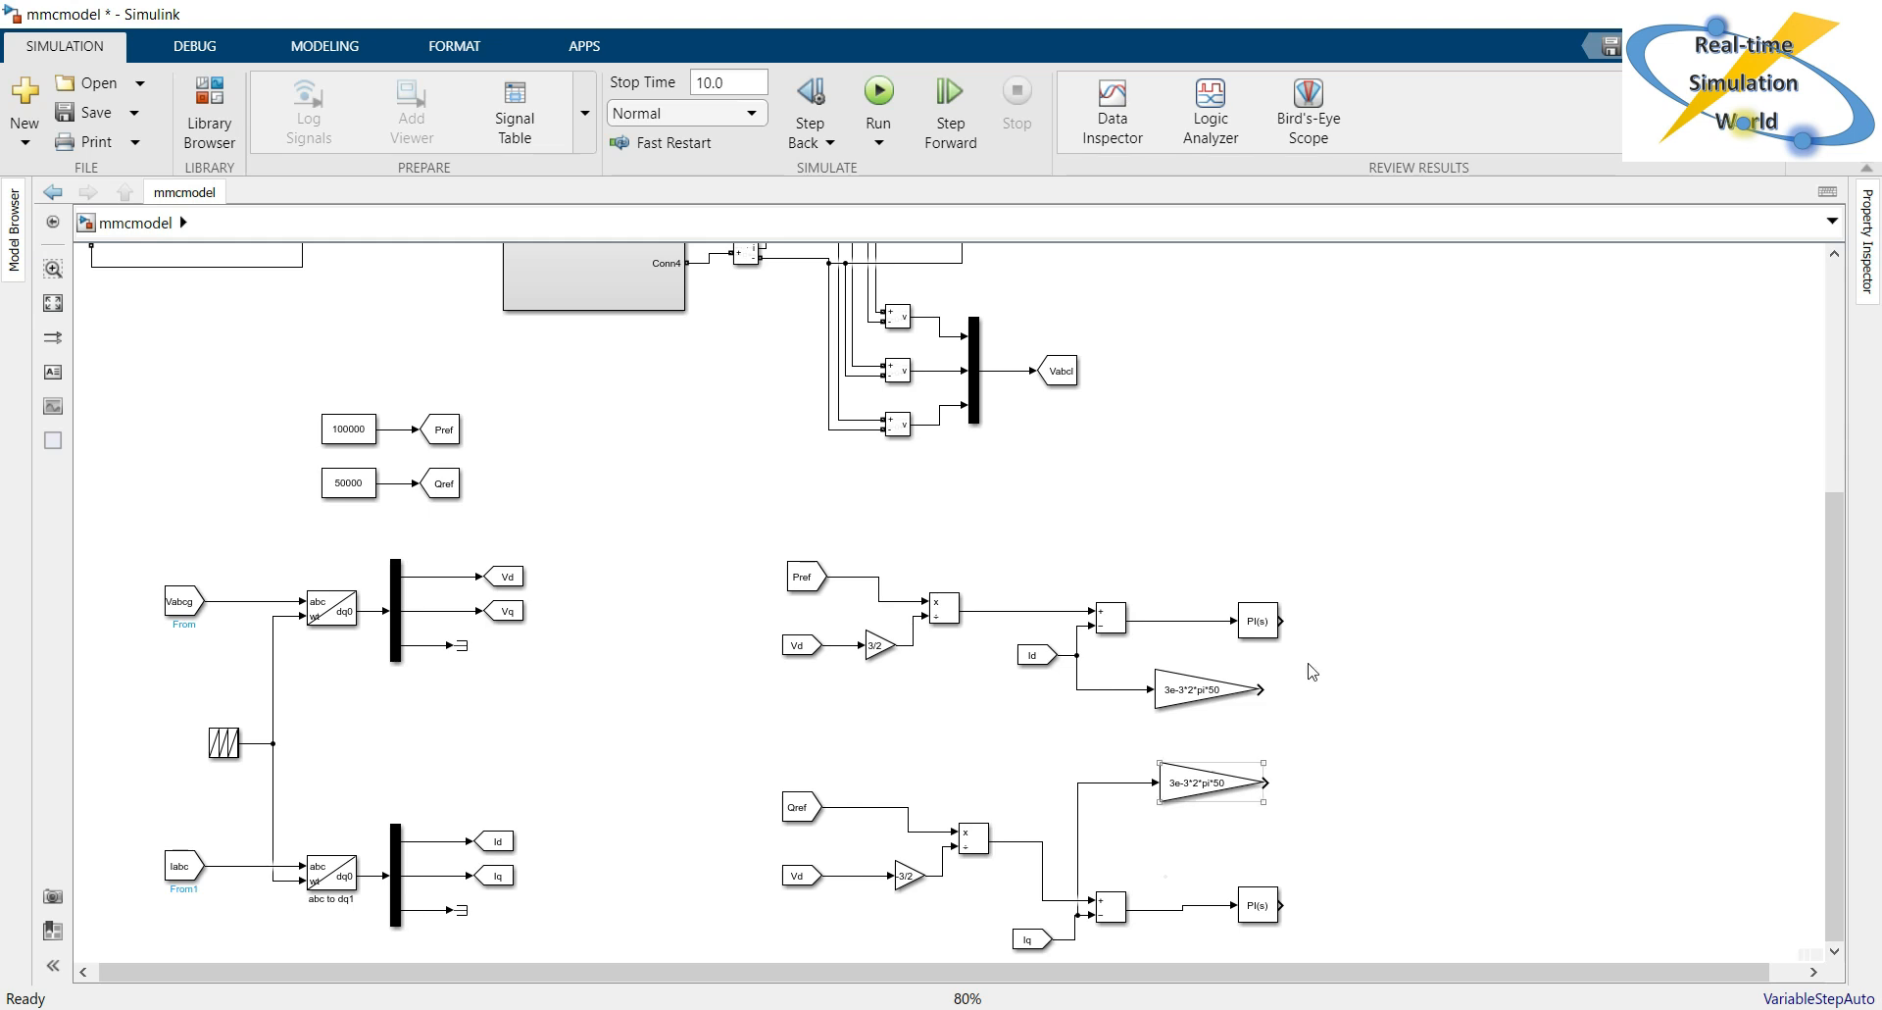
double_click(1473, 404)
type("sum")
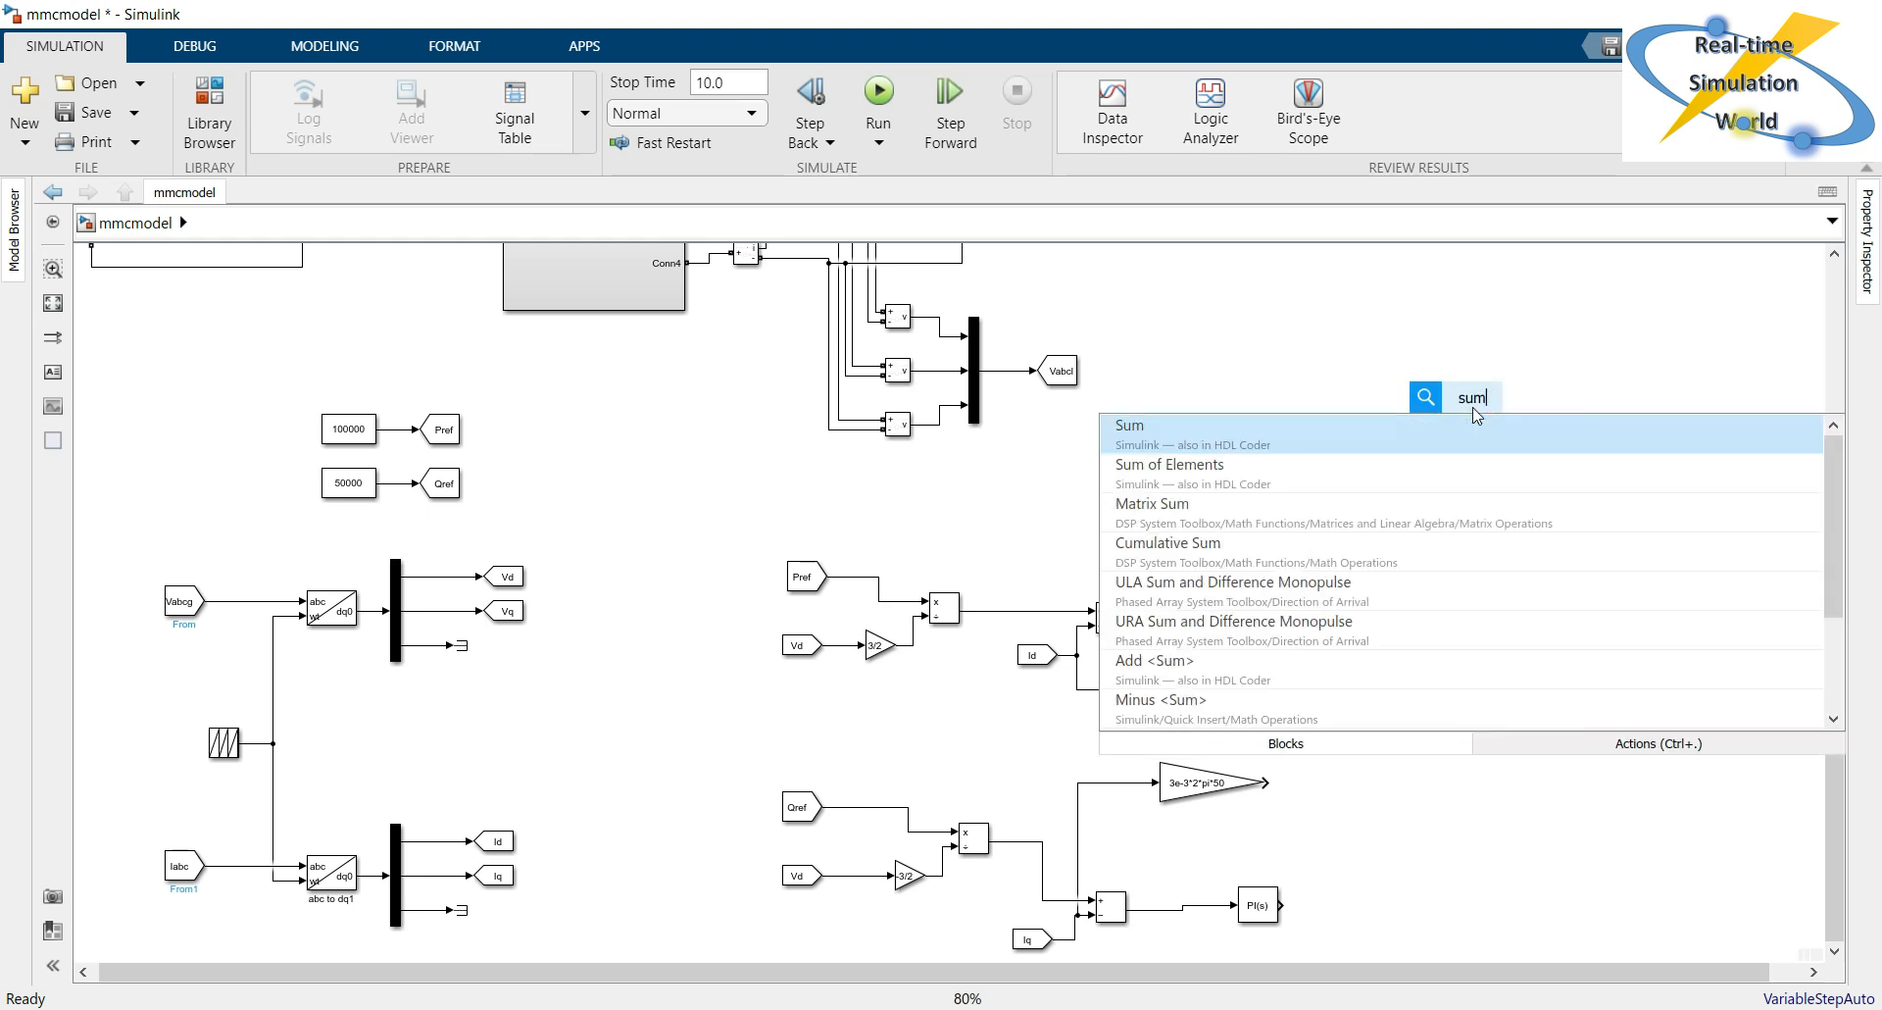
key("Down")
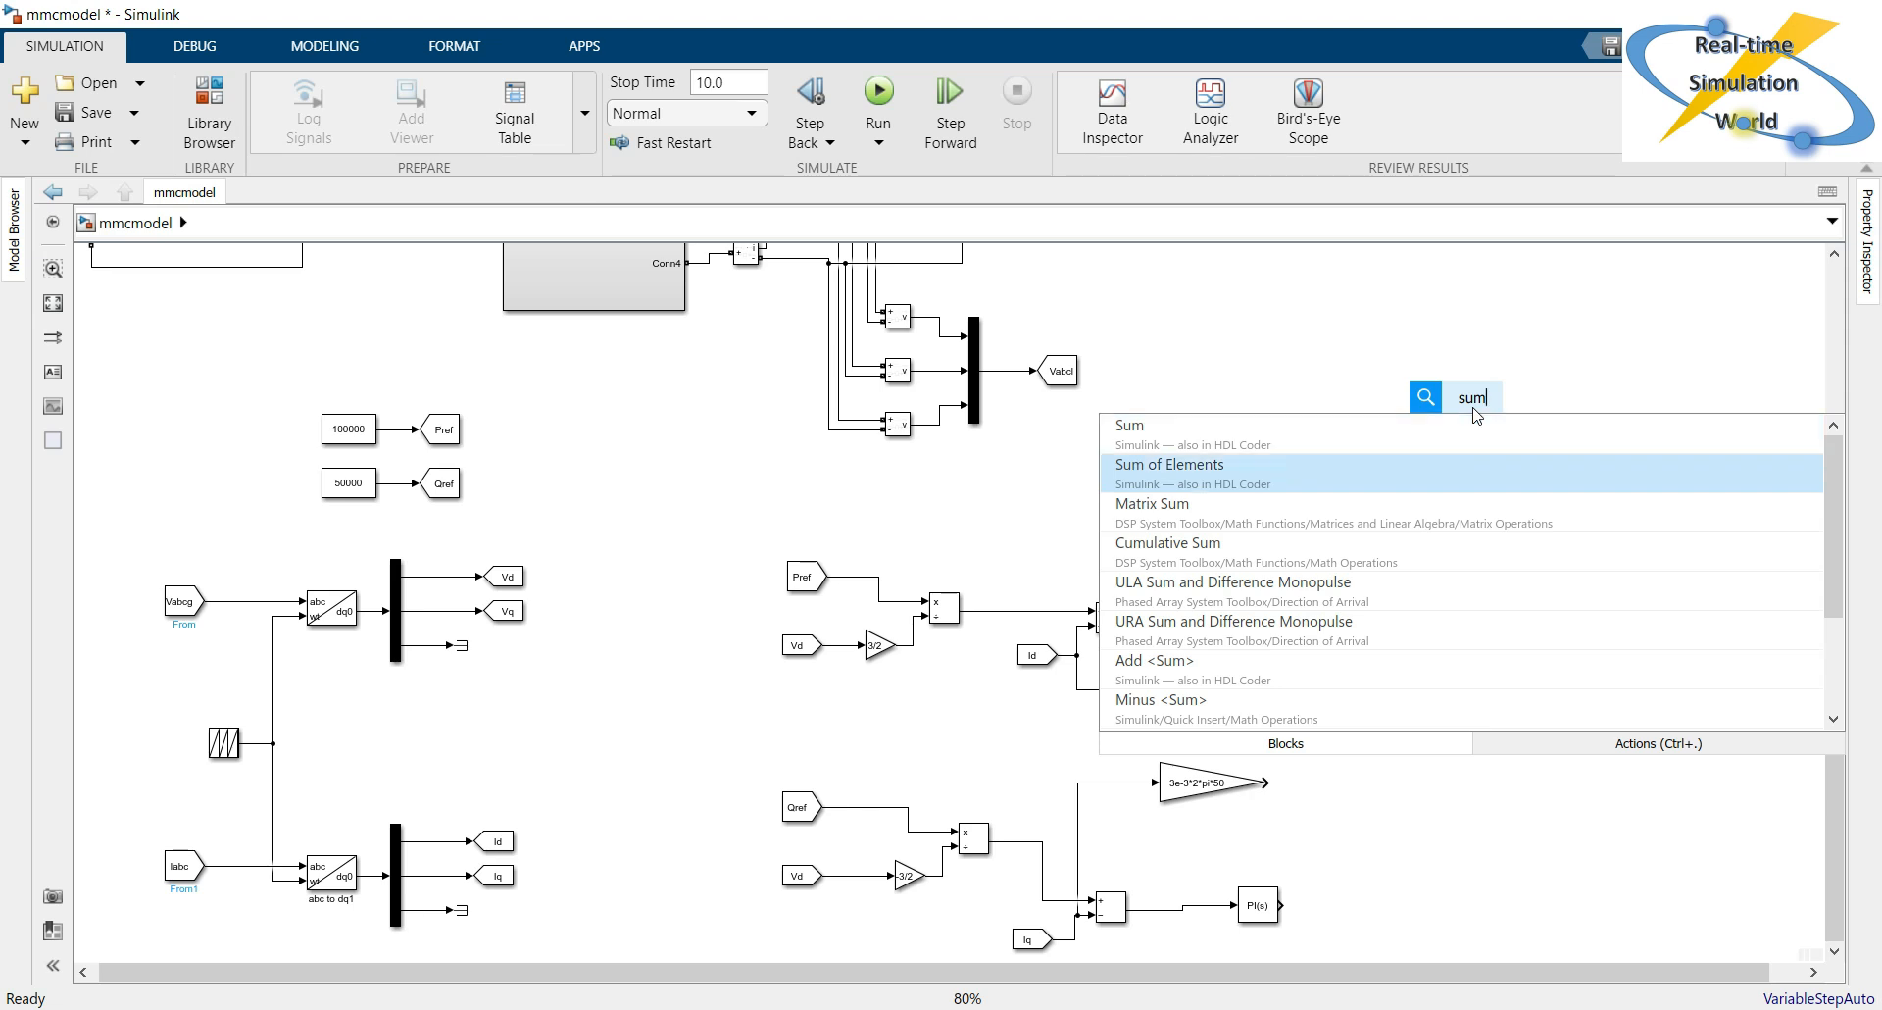
key("Return")
left_click_drag(1435, 289, 1525, 513)
key("Delete")
double_click(1532, 516)
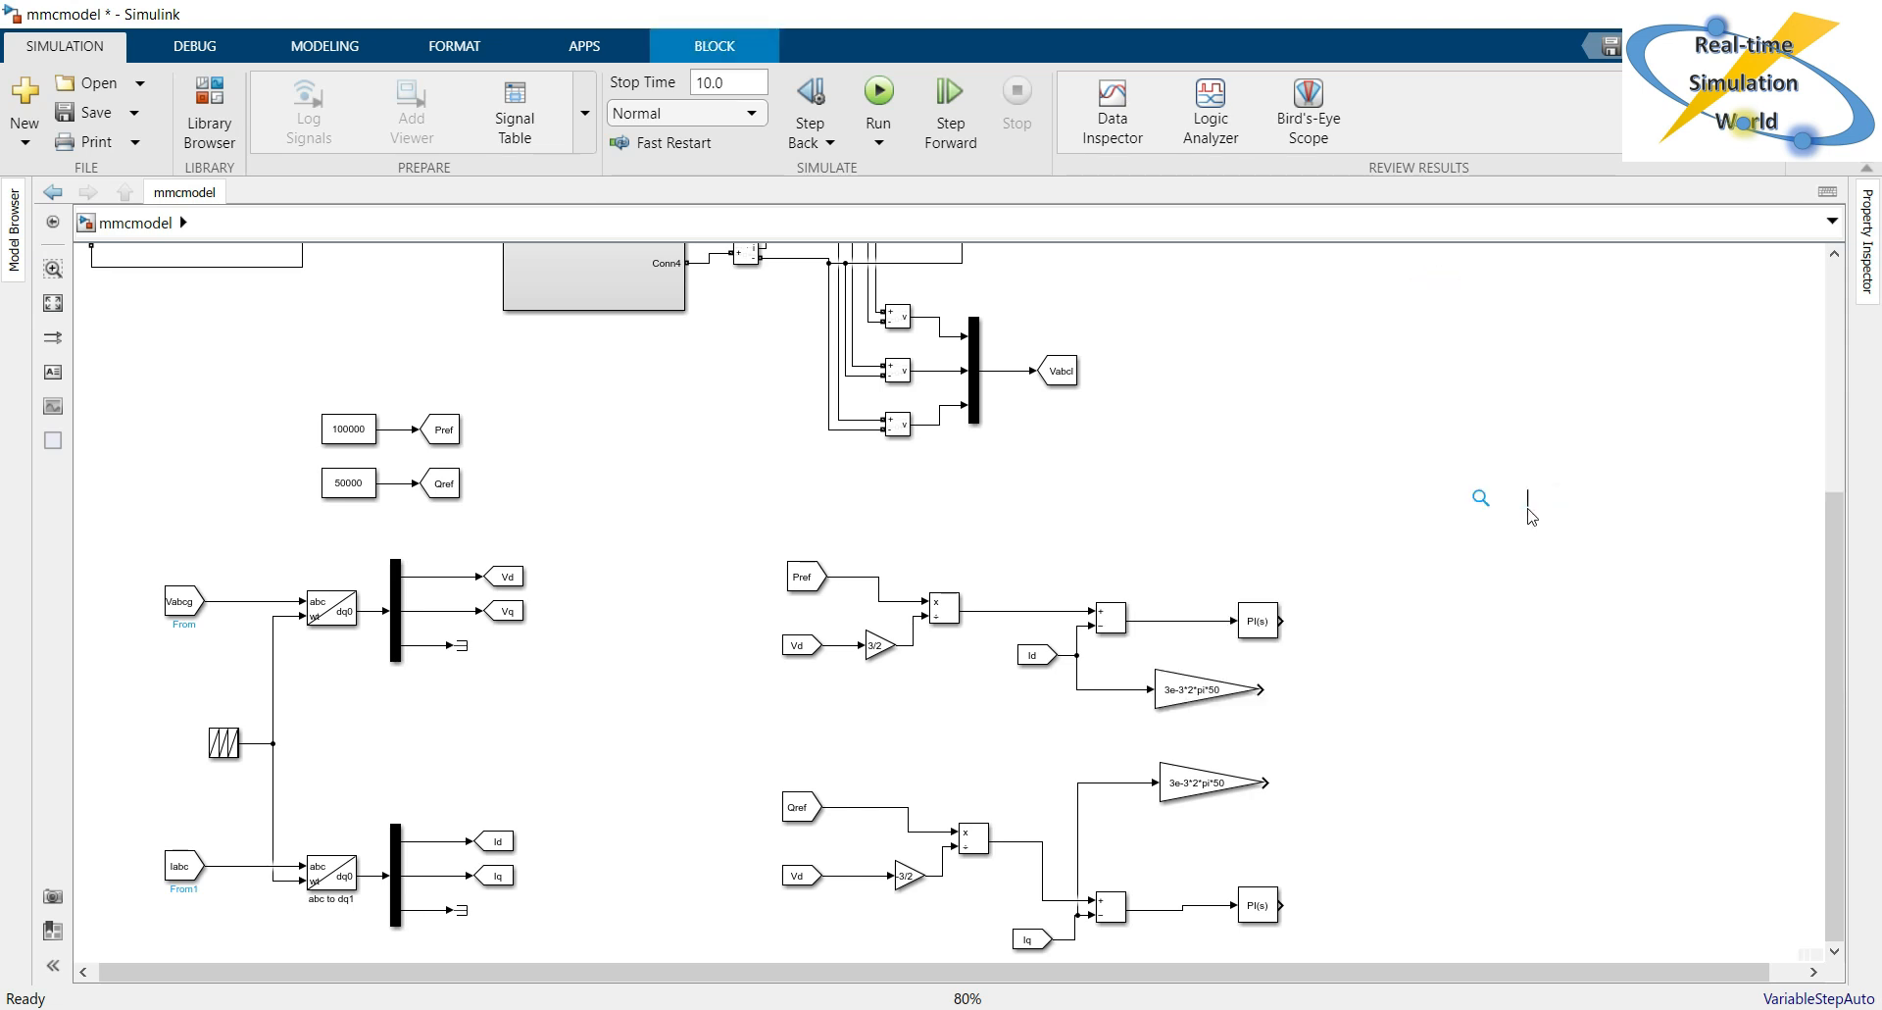
type("sum")
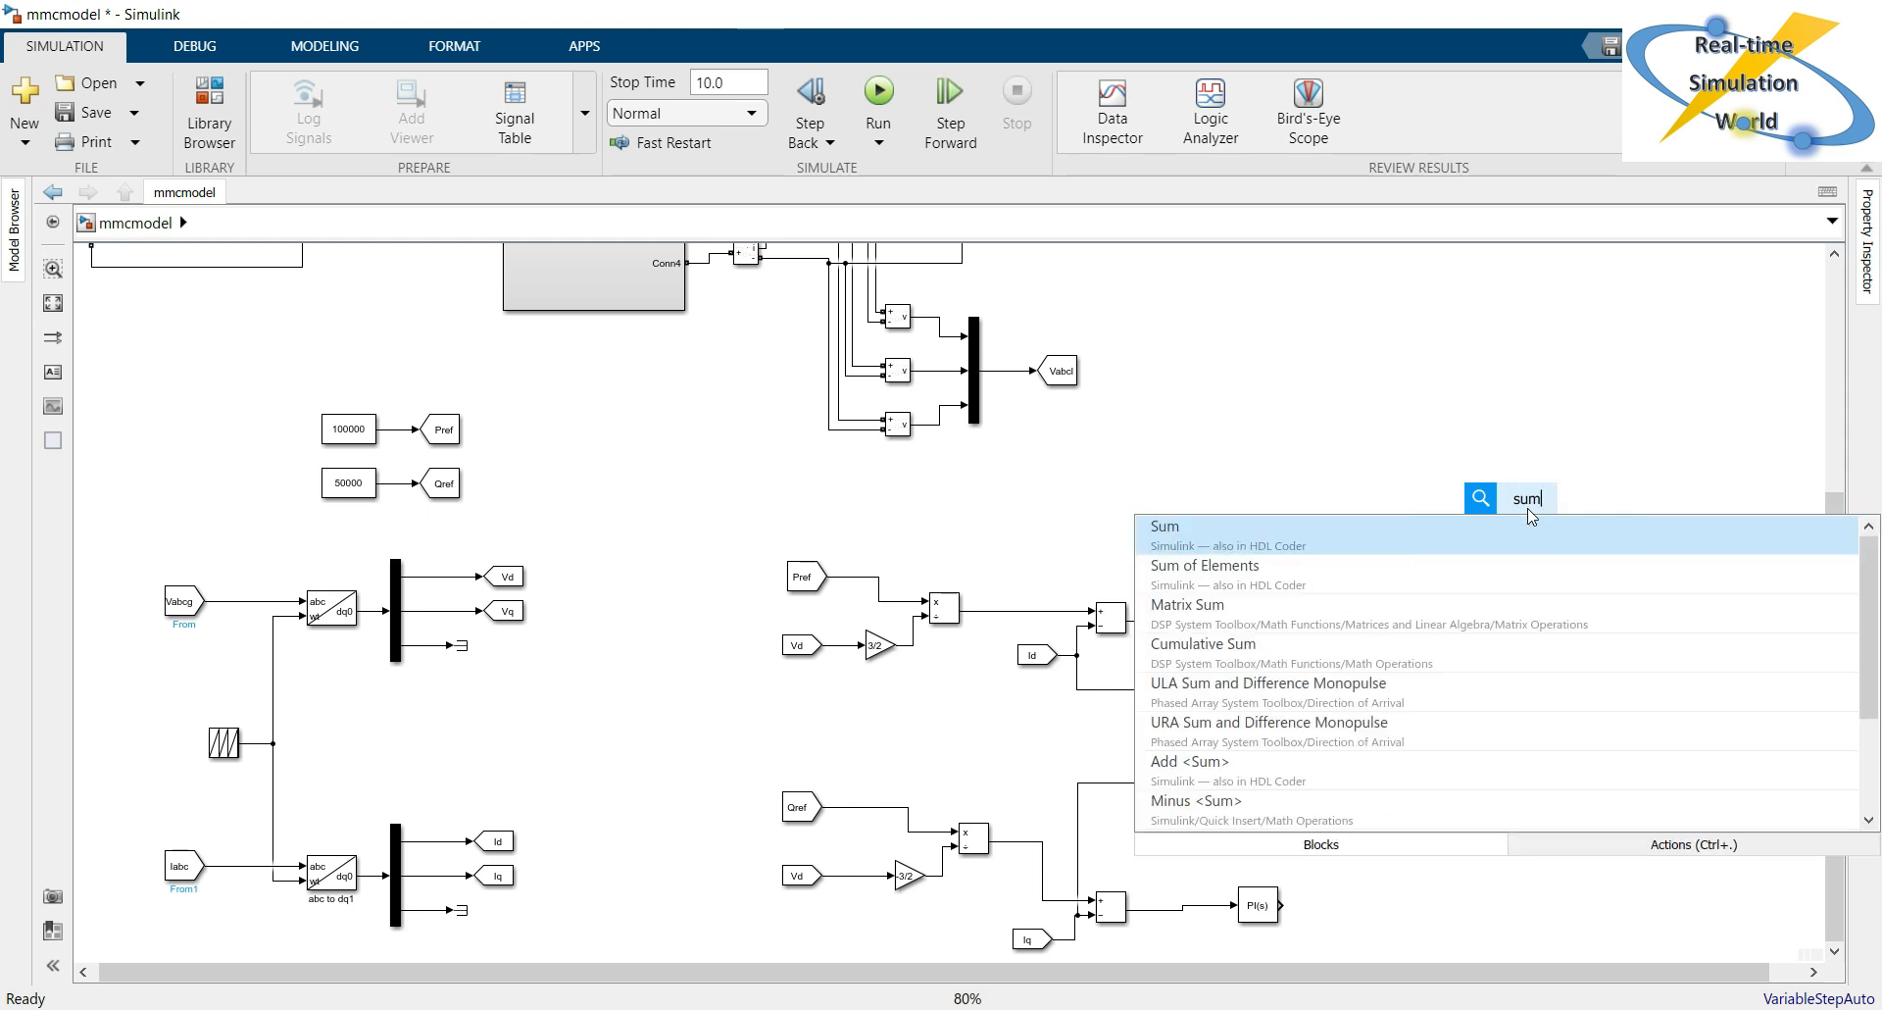
key("Return")
left_click_drag(1529, 515, 1502, 628)
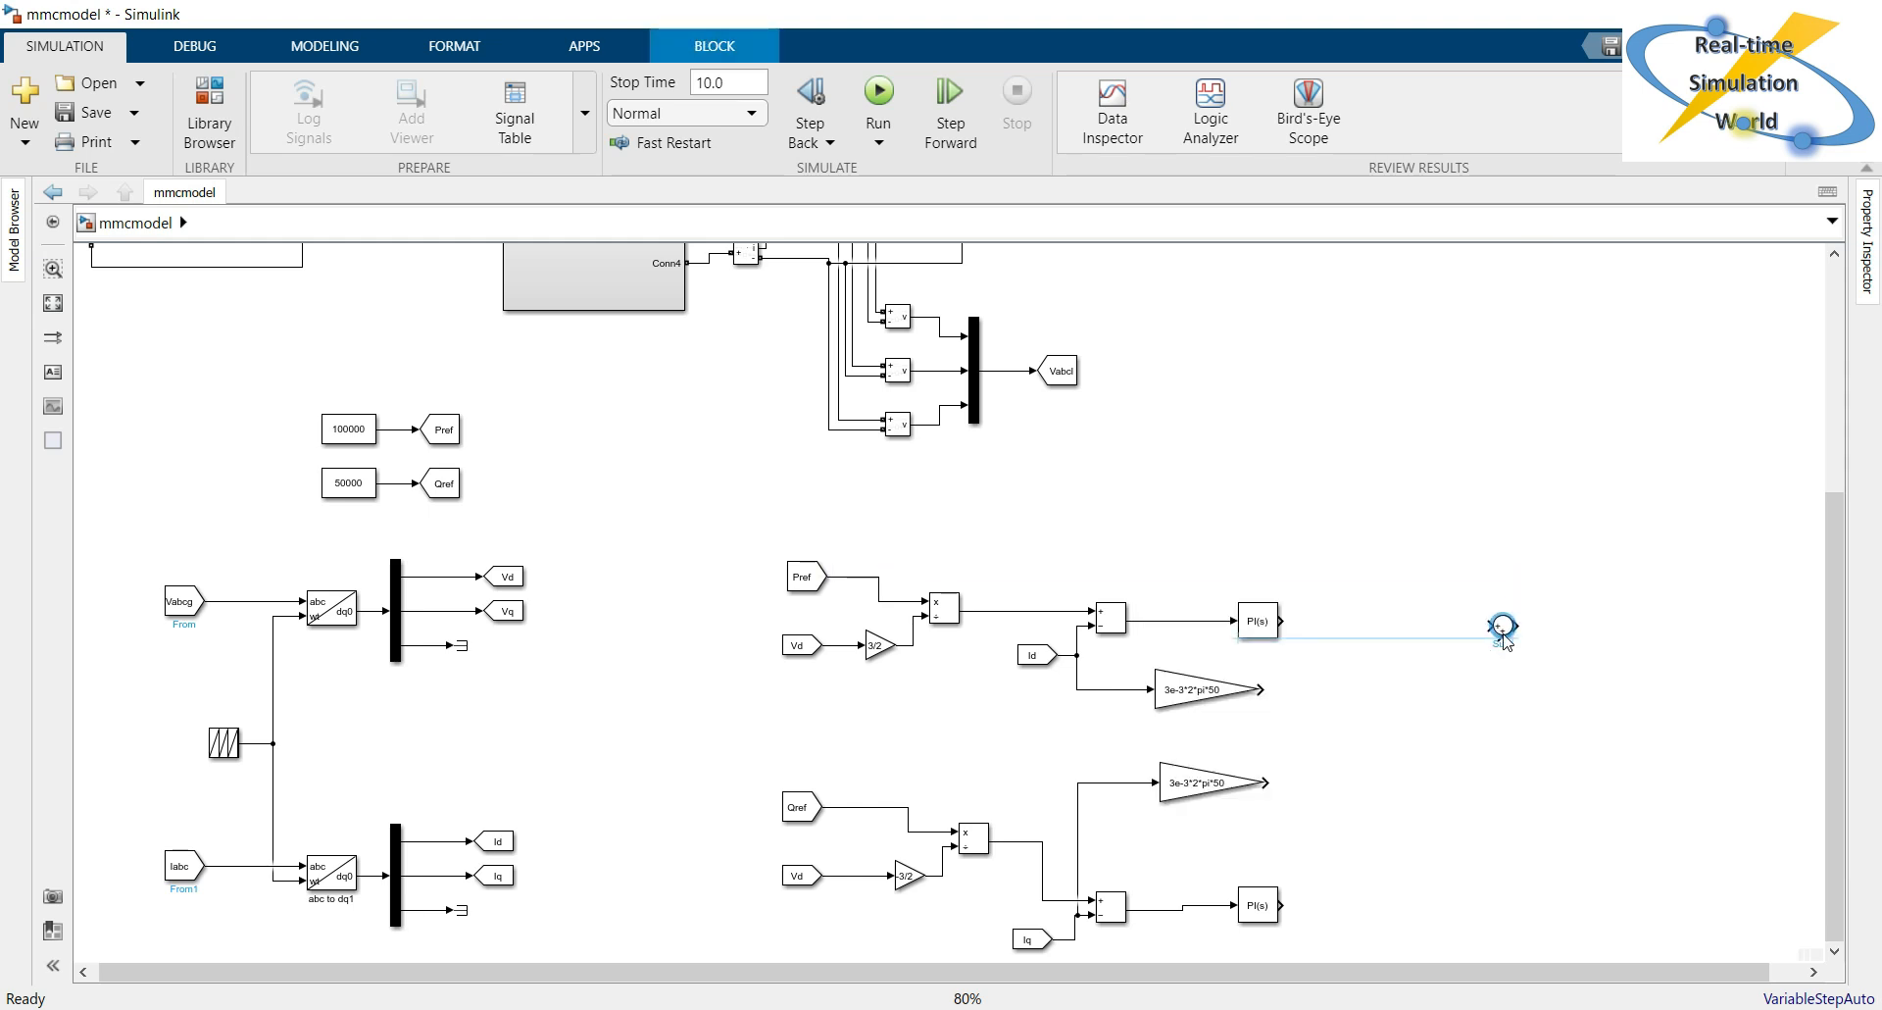
double_click(1503, 633)
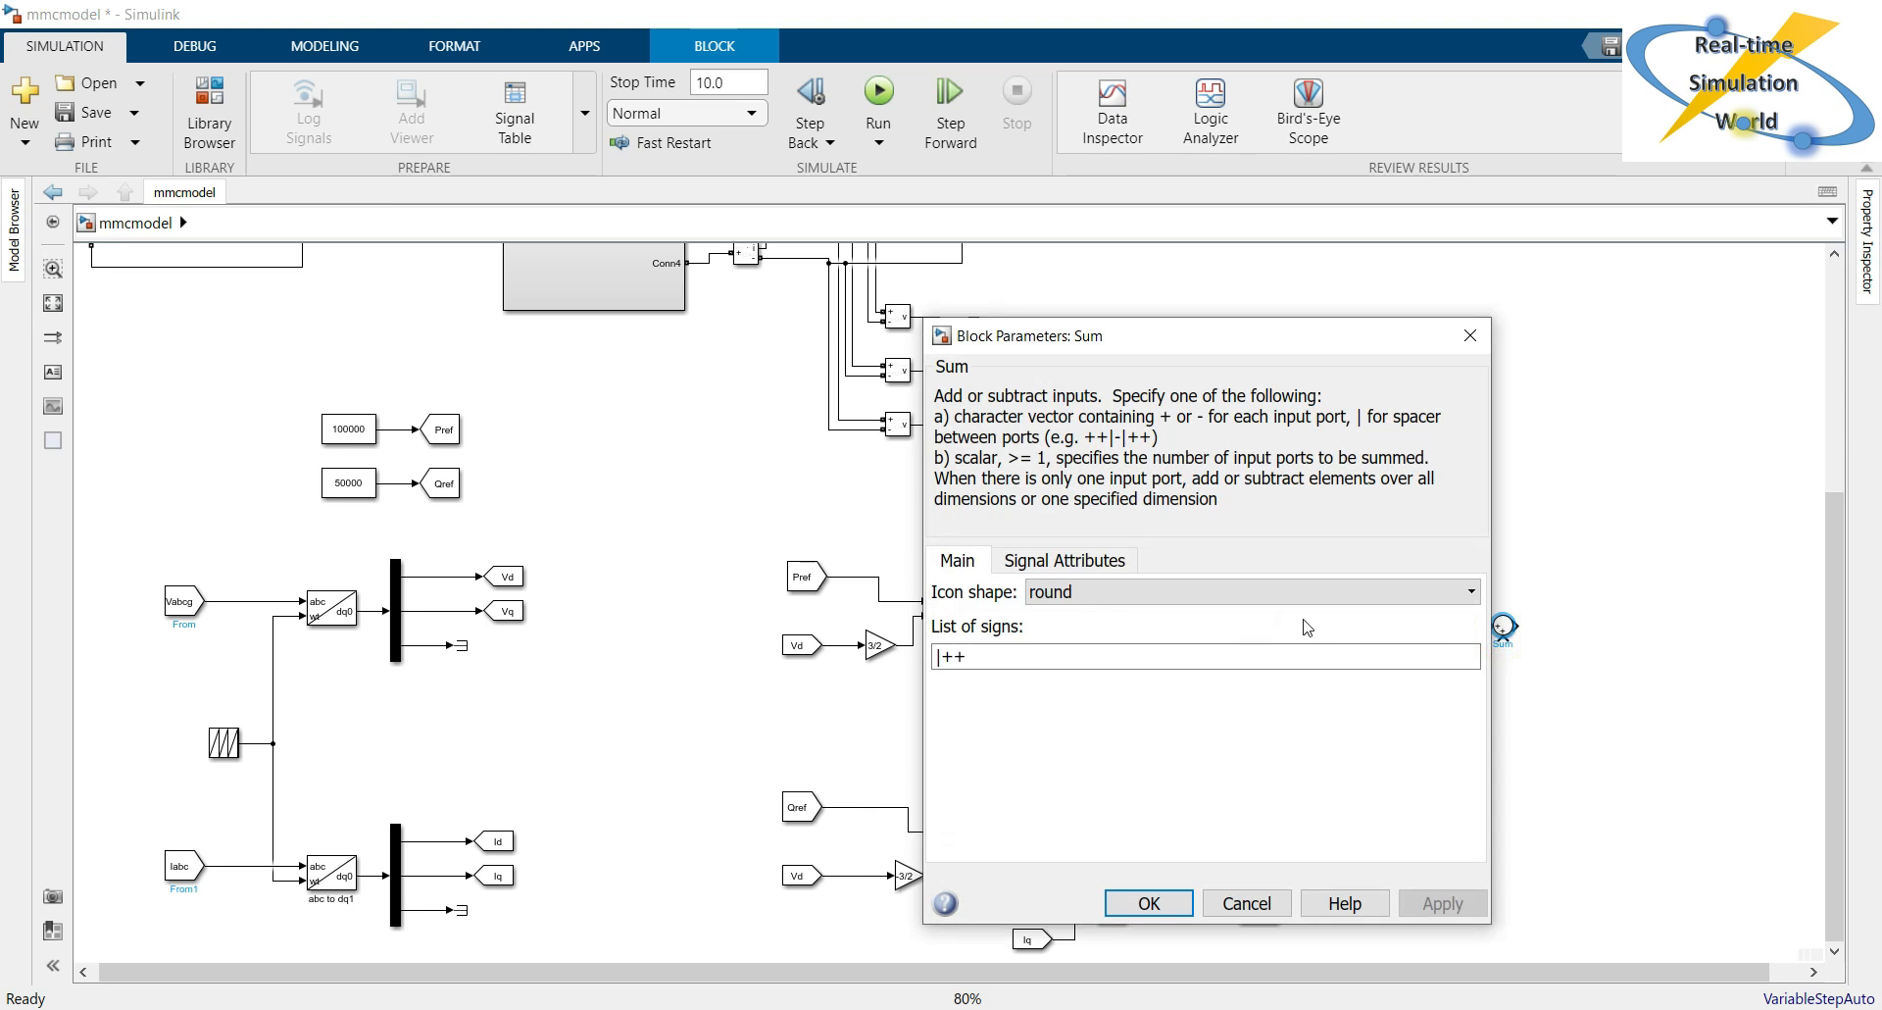
left_click(1049, 560)
left_click(953, 554)
left_click(1064, 652)
left_click(1065, 652)
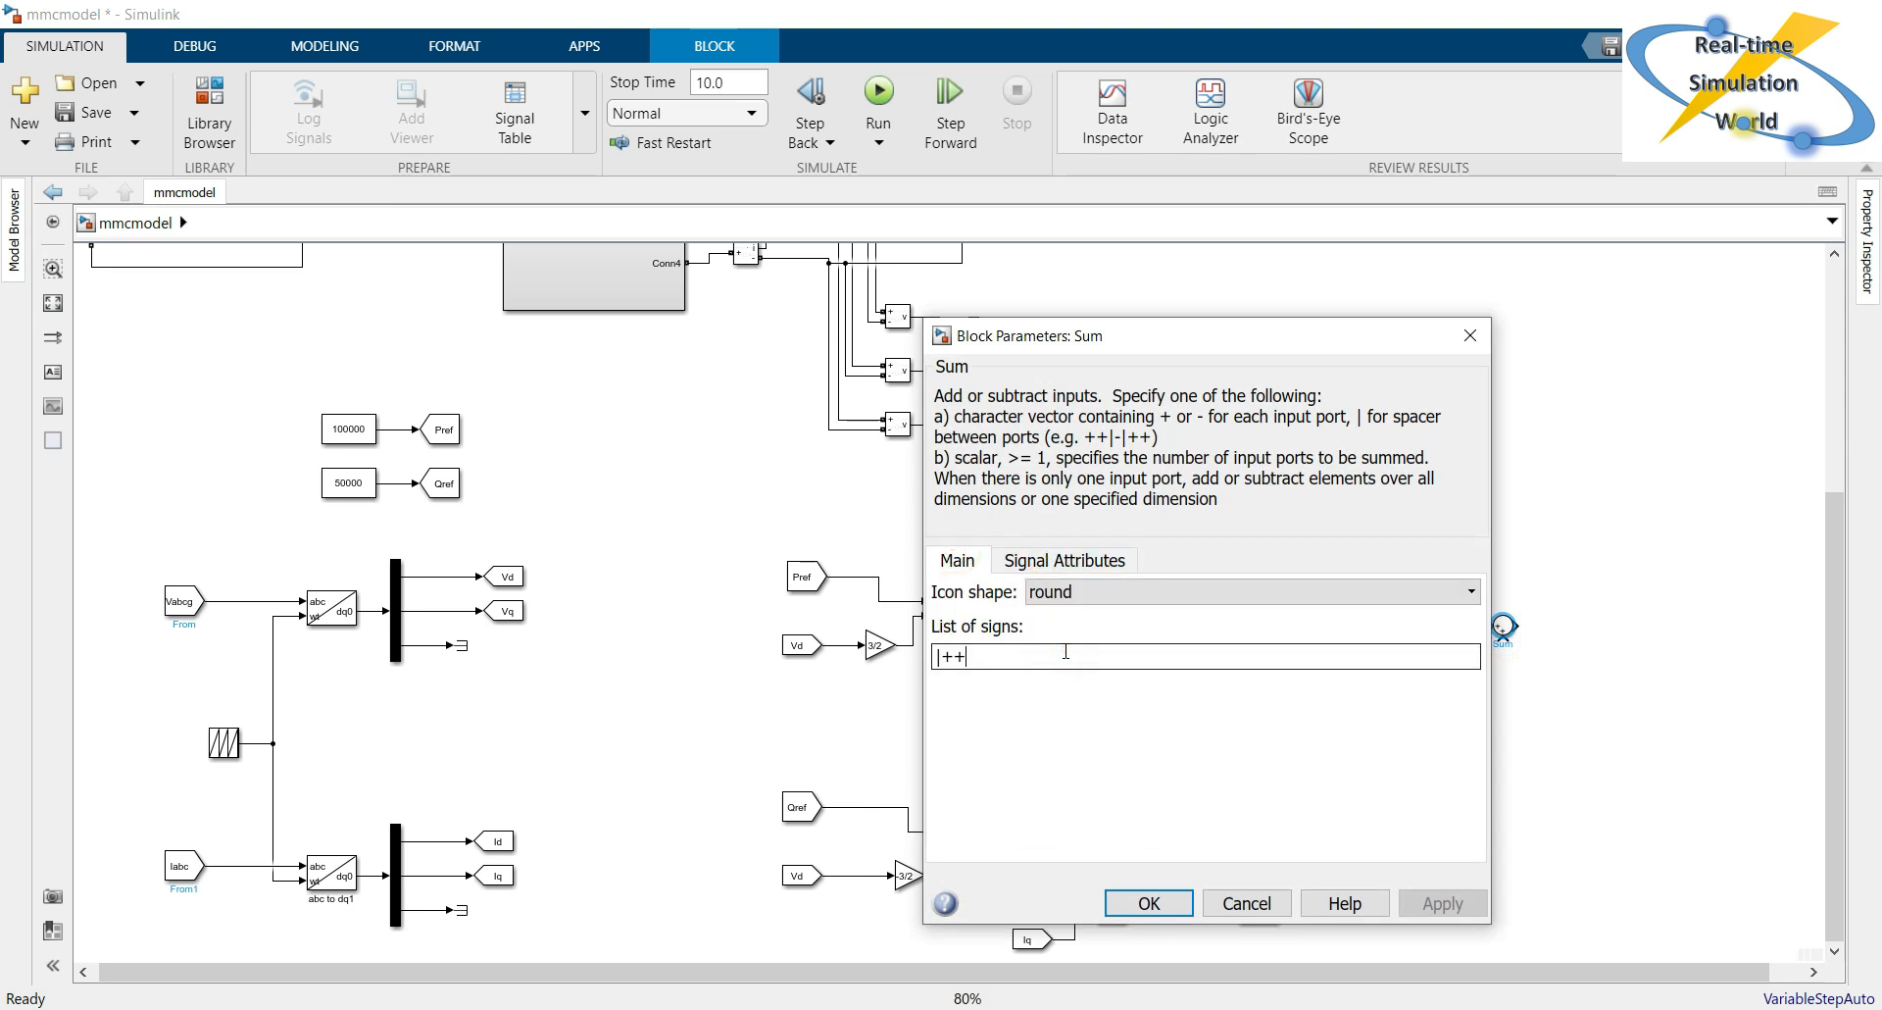
type("+")
left_click(1437, 906)
key("Return")
left_click(1435, 480)
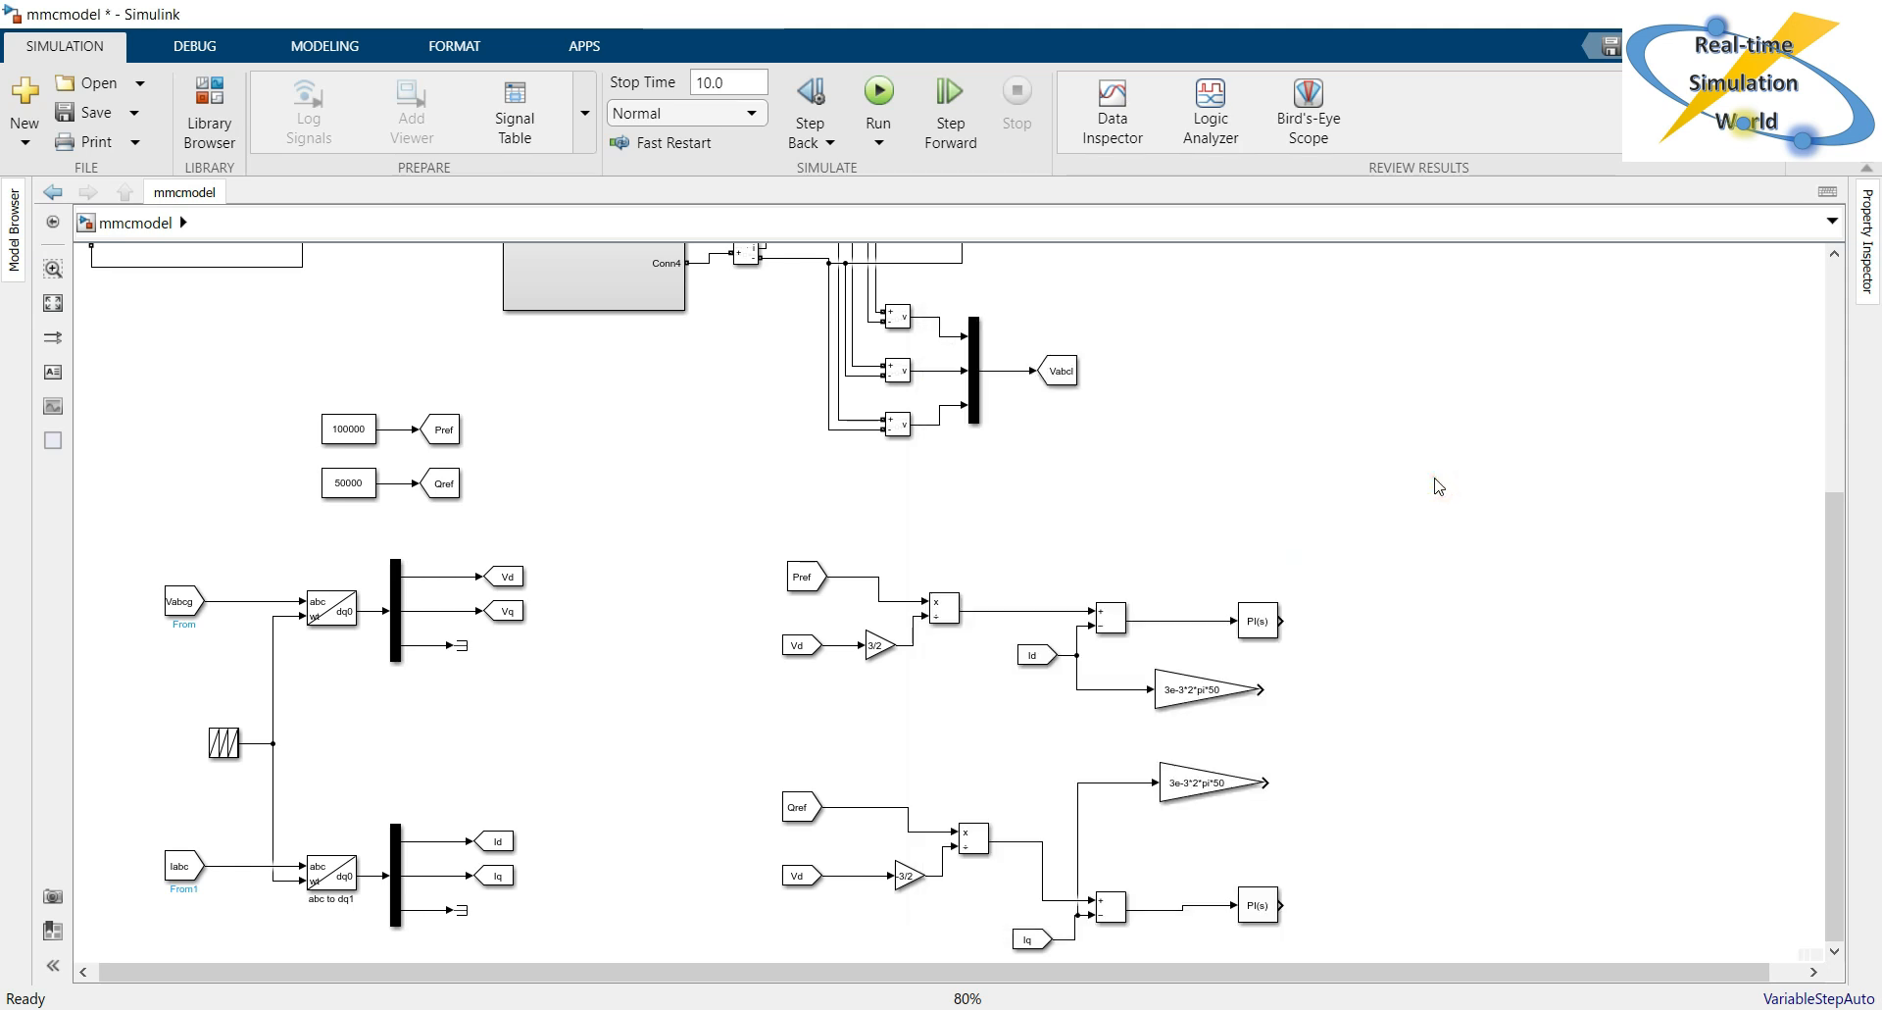
Insert a Sum block and place it in line with the upper PI controller's output.
double_click(1353, 518)
type("sum")
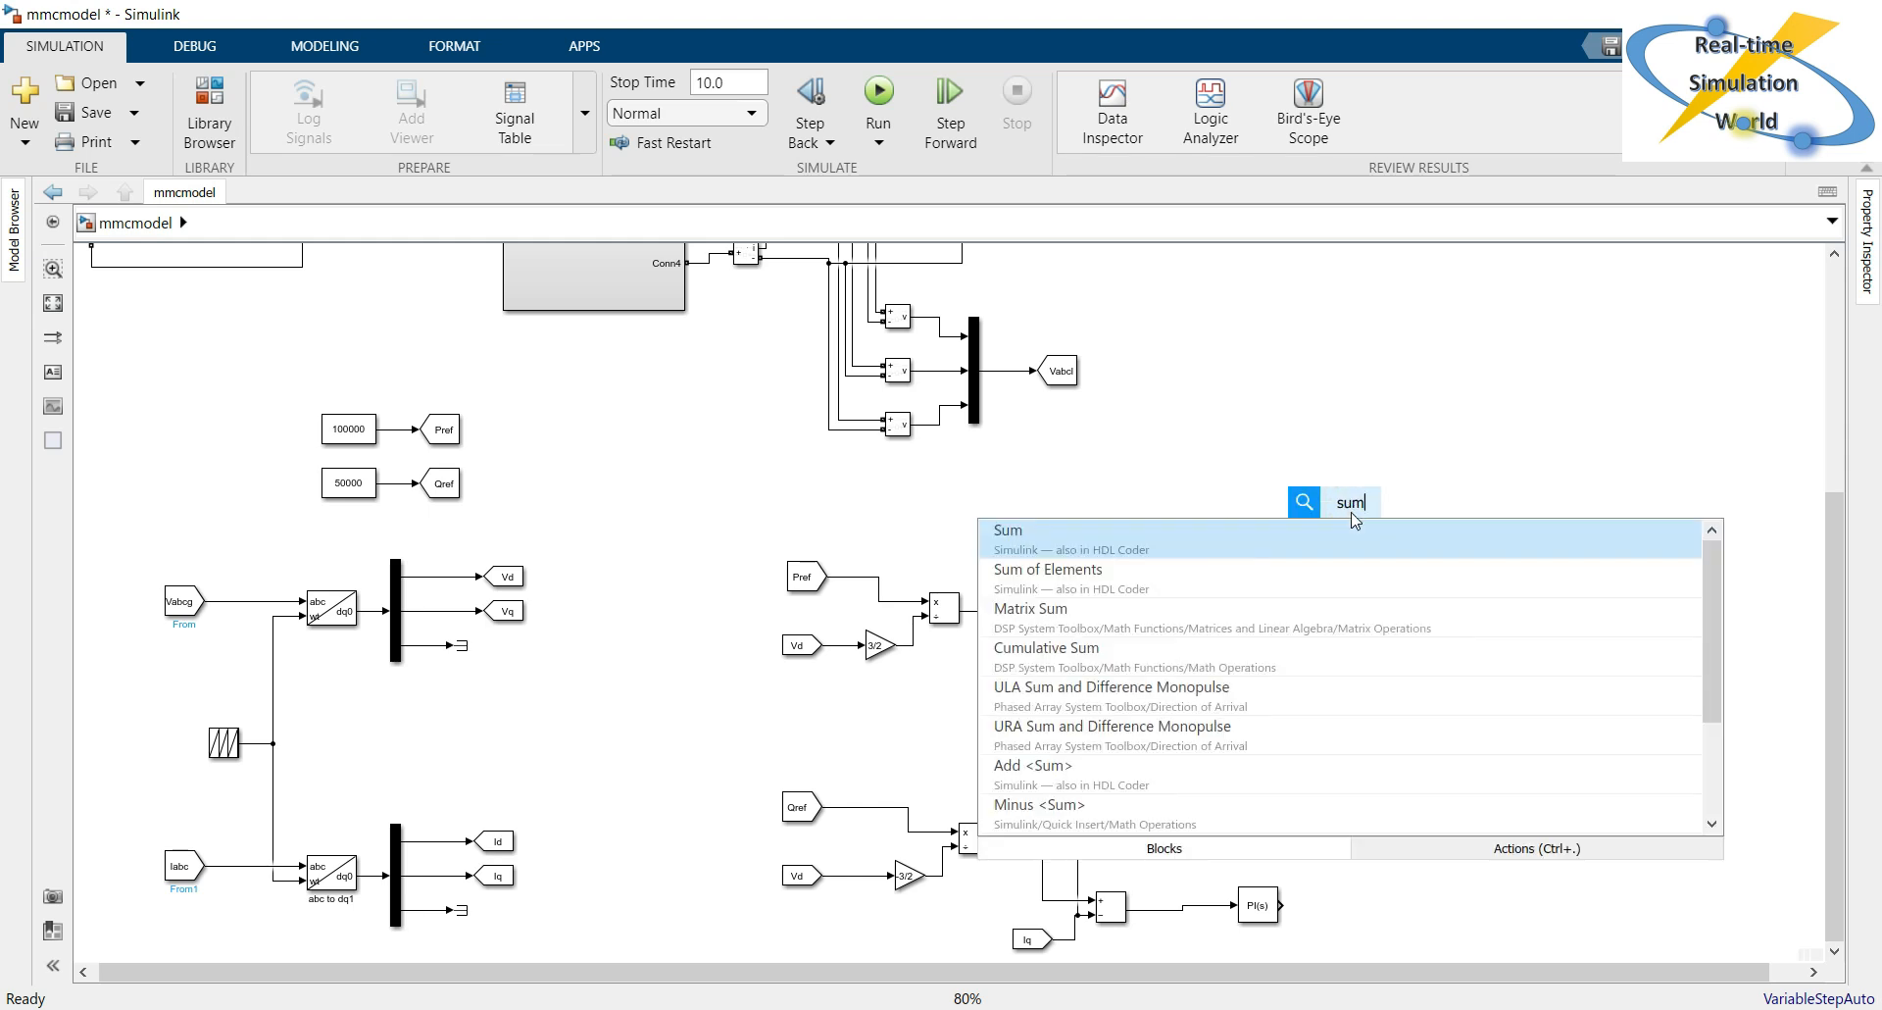
key("Return")
left_click_drag(1353, 520, 1409, 633)
Set the Sum block's list of signs to +++.
double_click(1402, 621)
double_click(1021, 649)
left_click(1022, 648)
key("Home")
key("Delete")
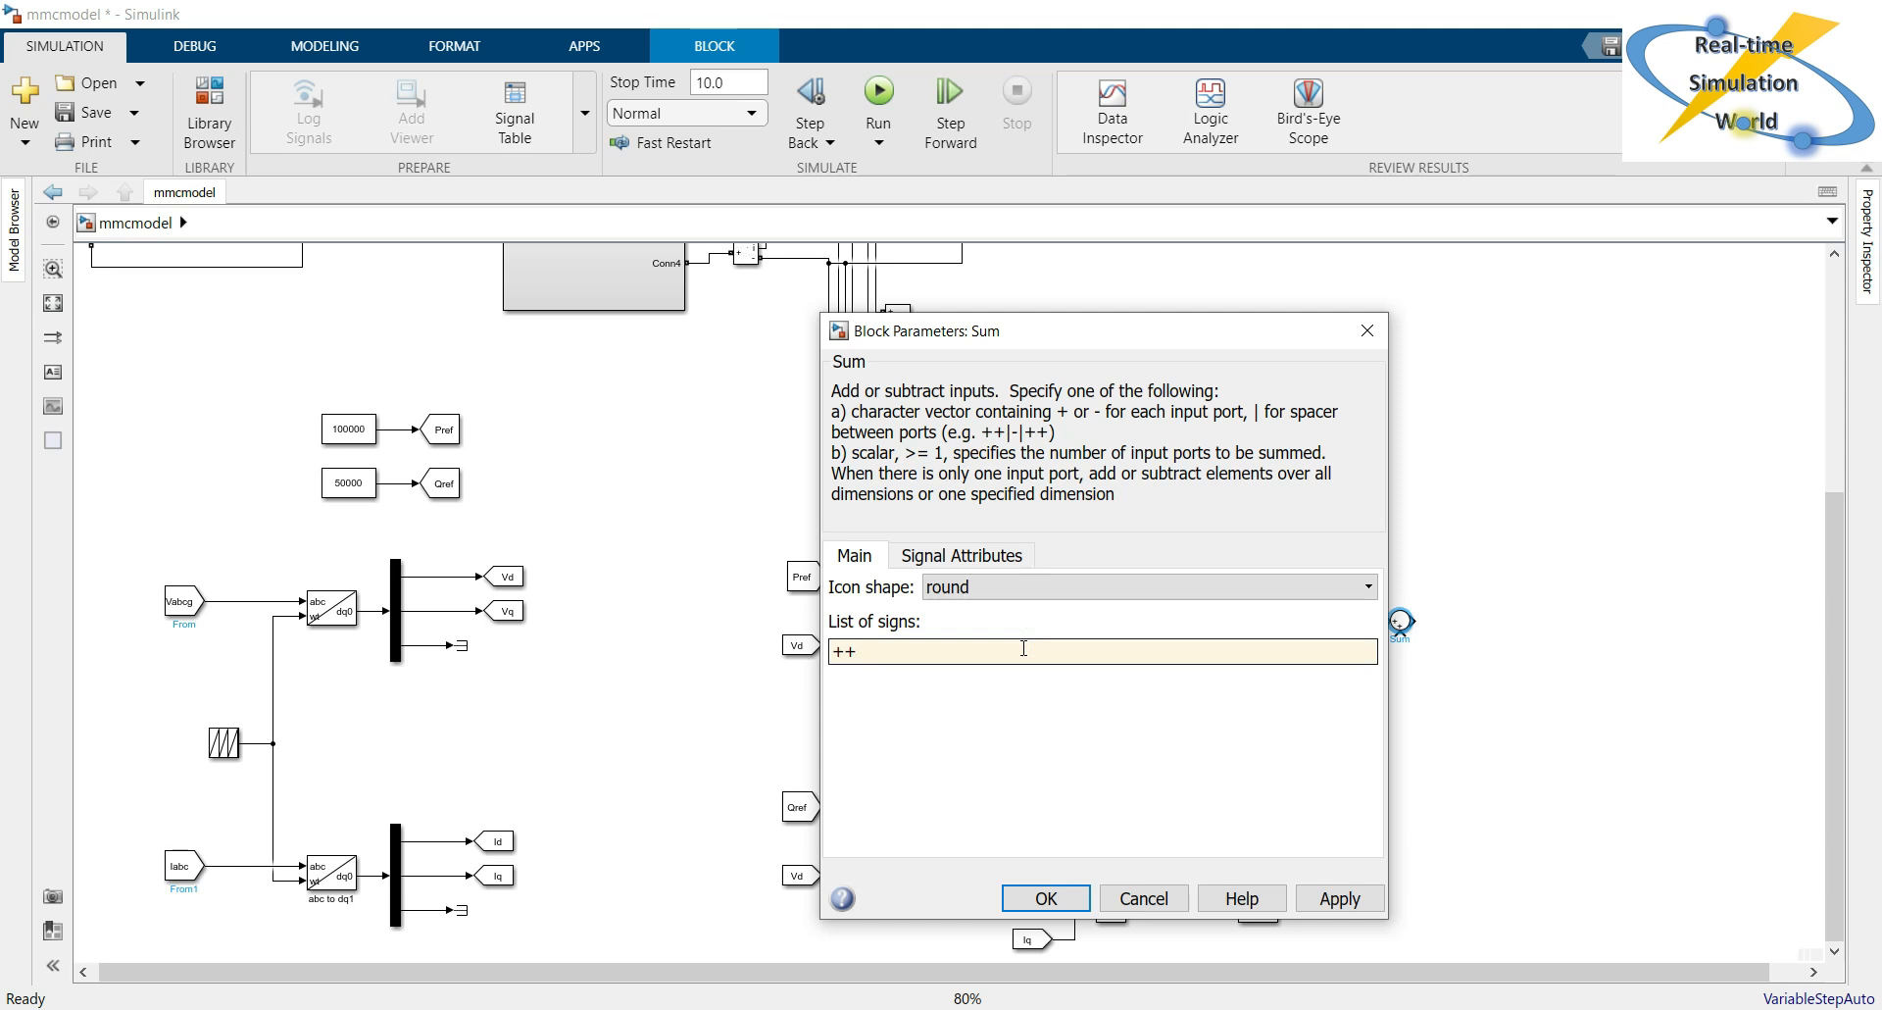
type("+")
left_click(1335, 894)
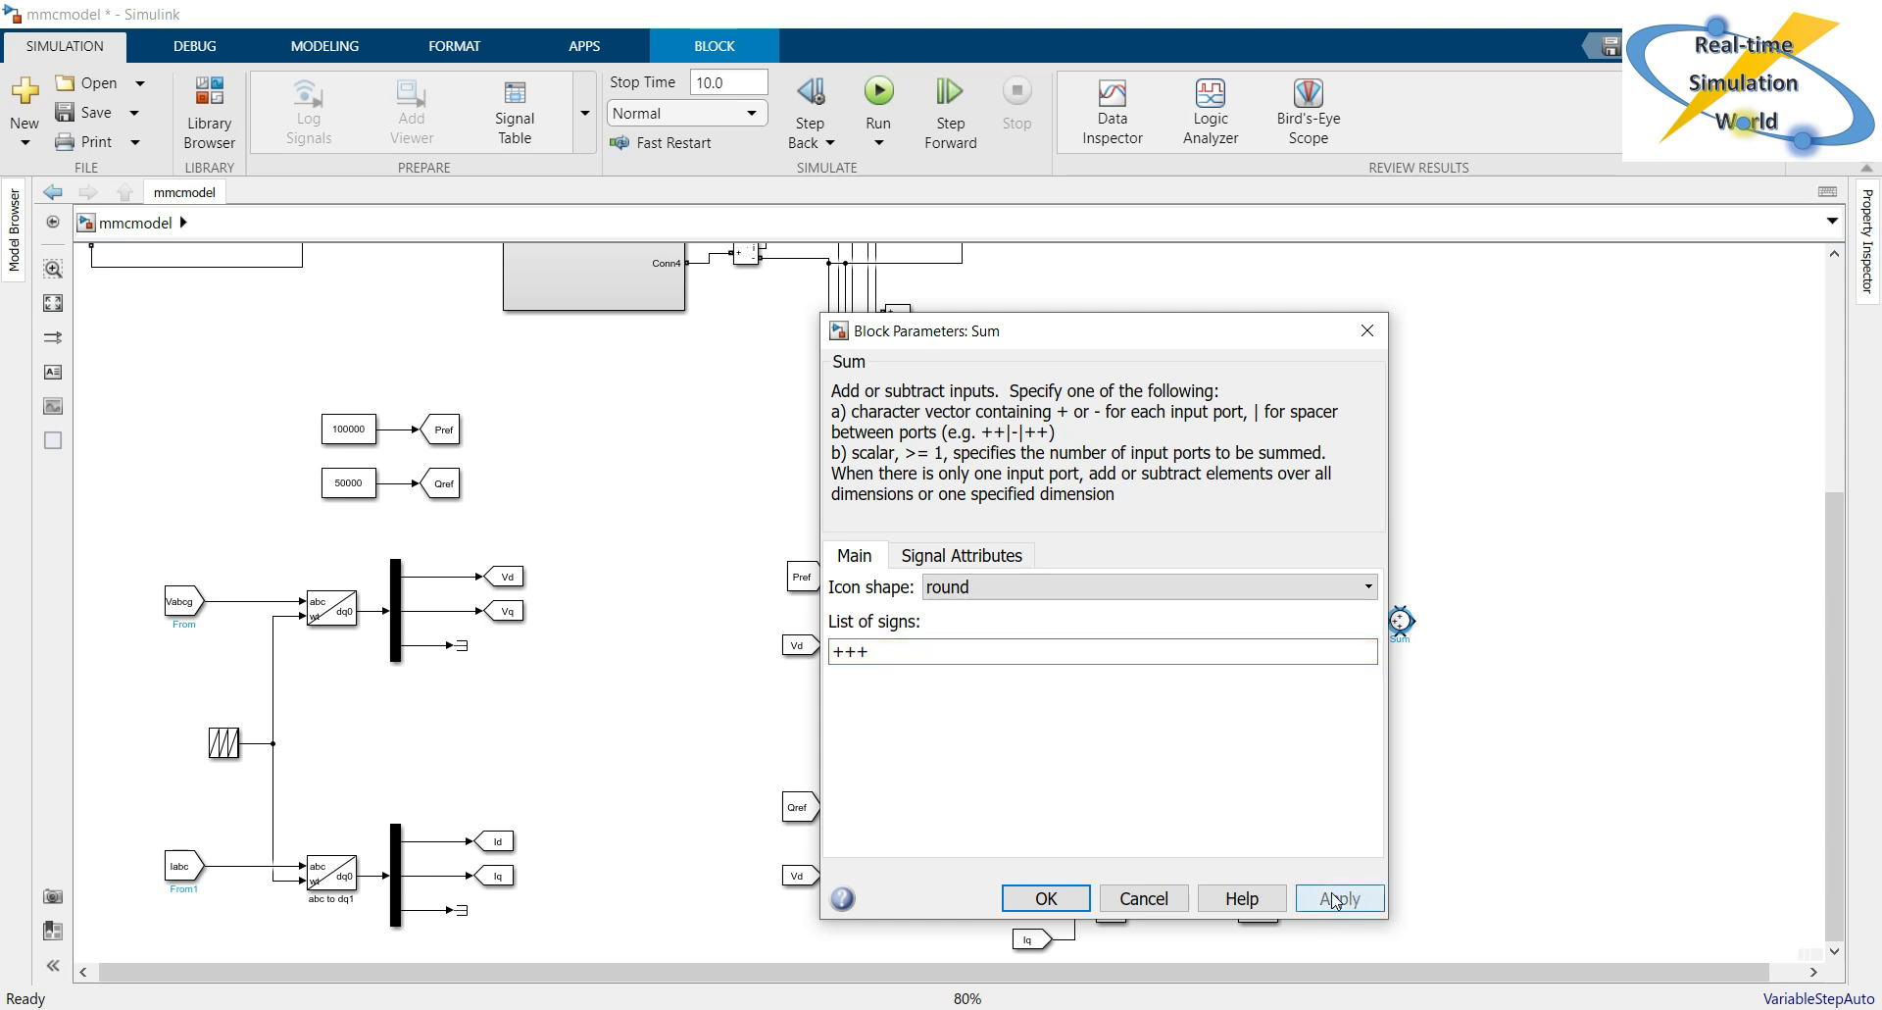
left_click(1045, 897)
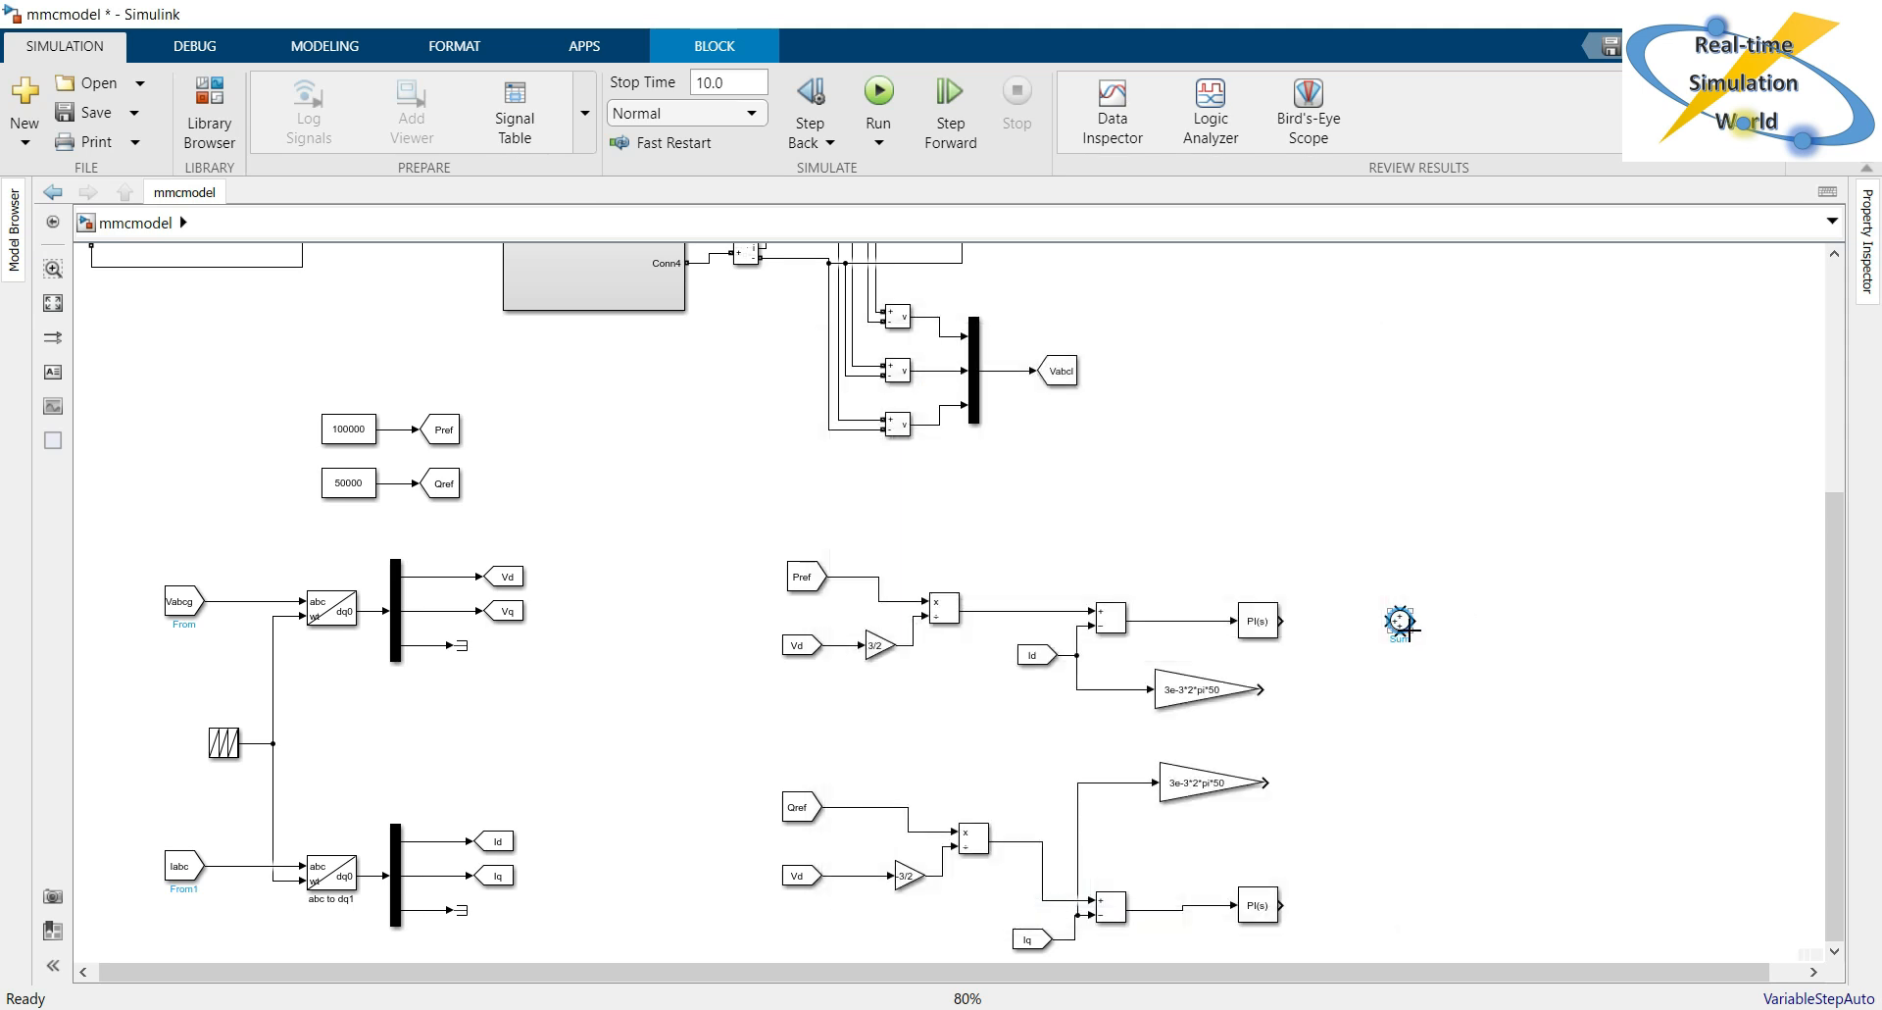
Enlarge the round Sum block and connect the upper PI controller's output to its middle input.
left_click_drag(1404, 628, 1402, 633)
mouse_move(1404, 610)
left_mouse_down()
mouse_move(1443, 586)
mouse_move(1392, 624)
left_mouse_up()
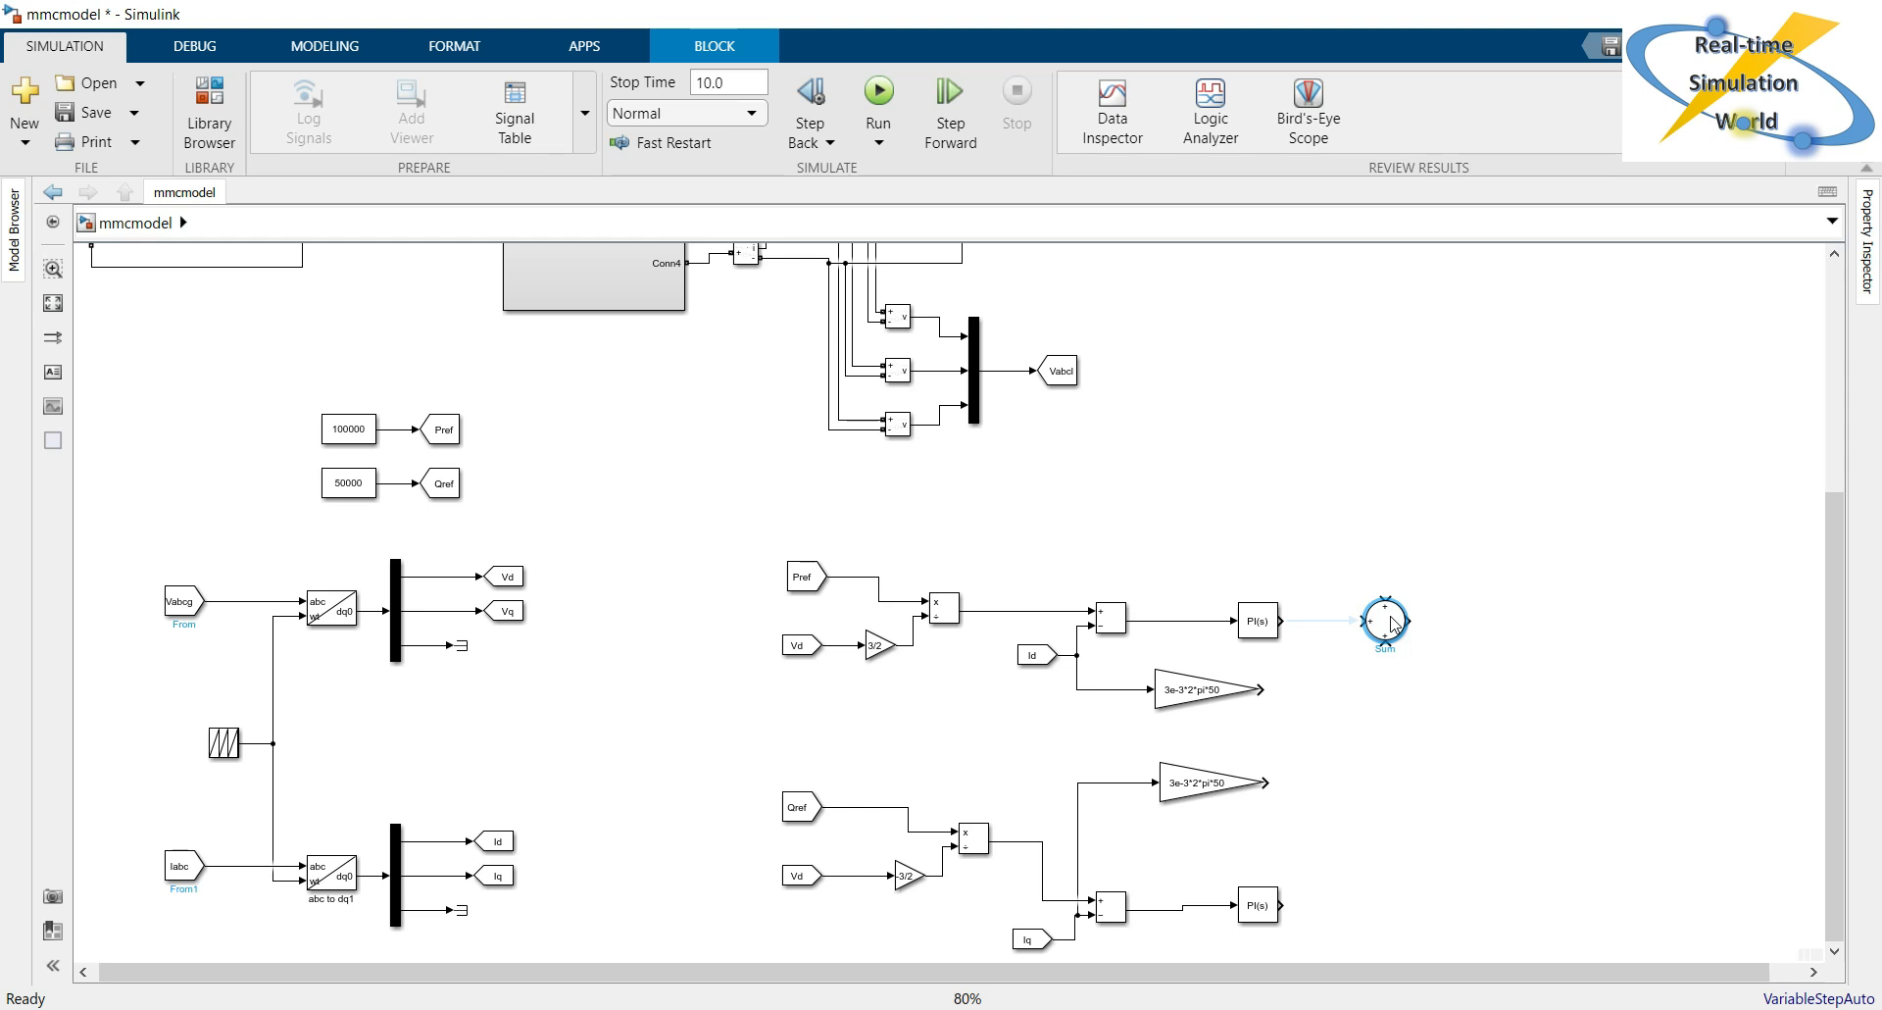
left_click(1330, 620)
Copy the three-input Sum block to the lower row and connect the lower PI controller's output to it.
left_click(1397, 630)
left_click_drag(1397, 629, 1390, 917)
left_click(1348, 910)
left_click(1387, 761)
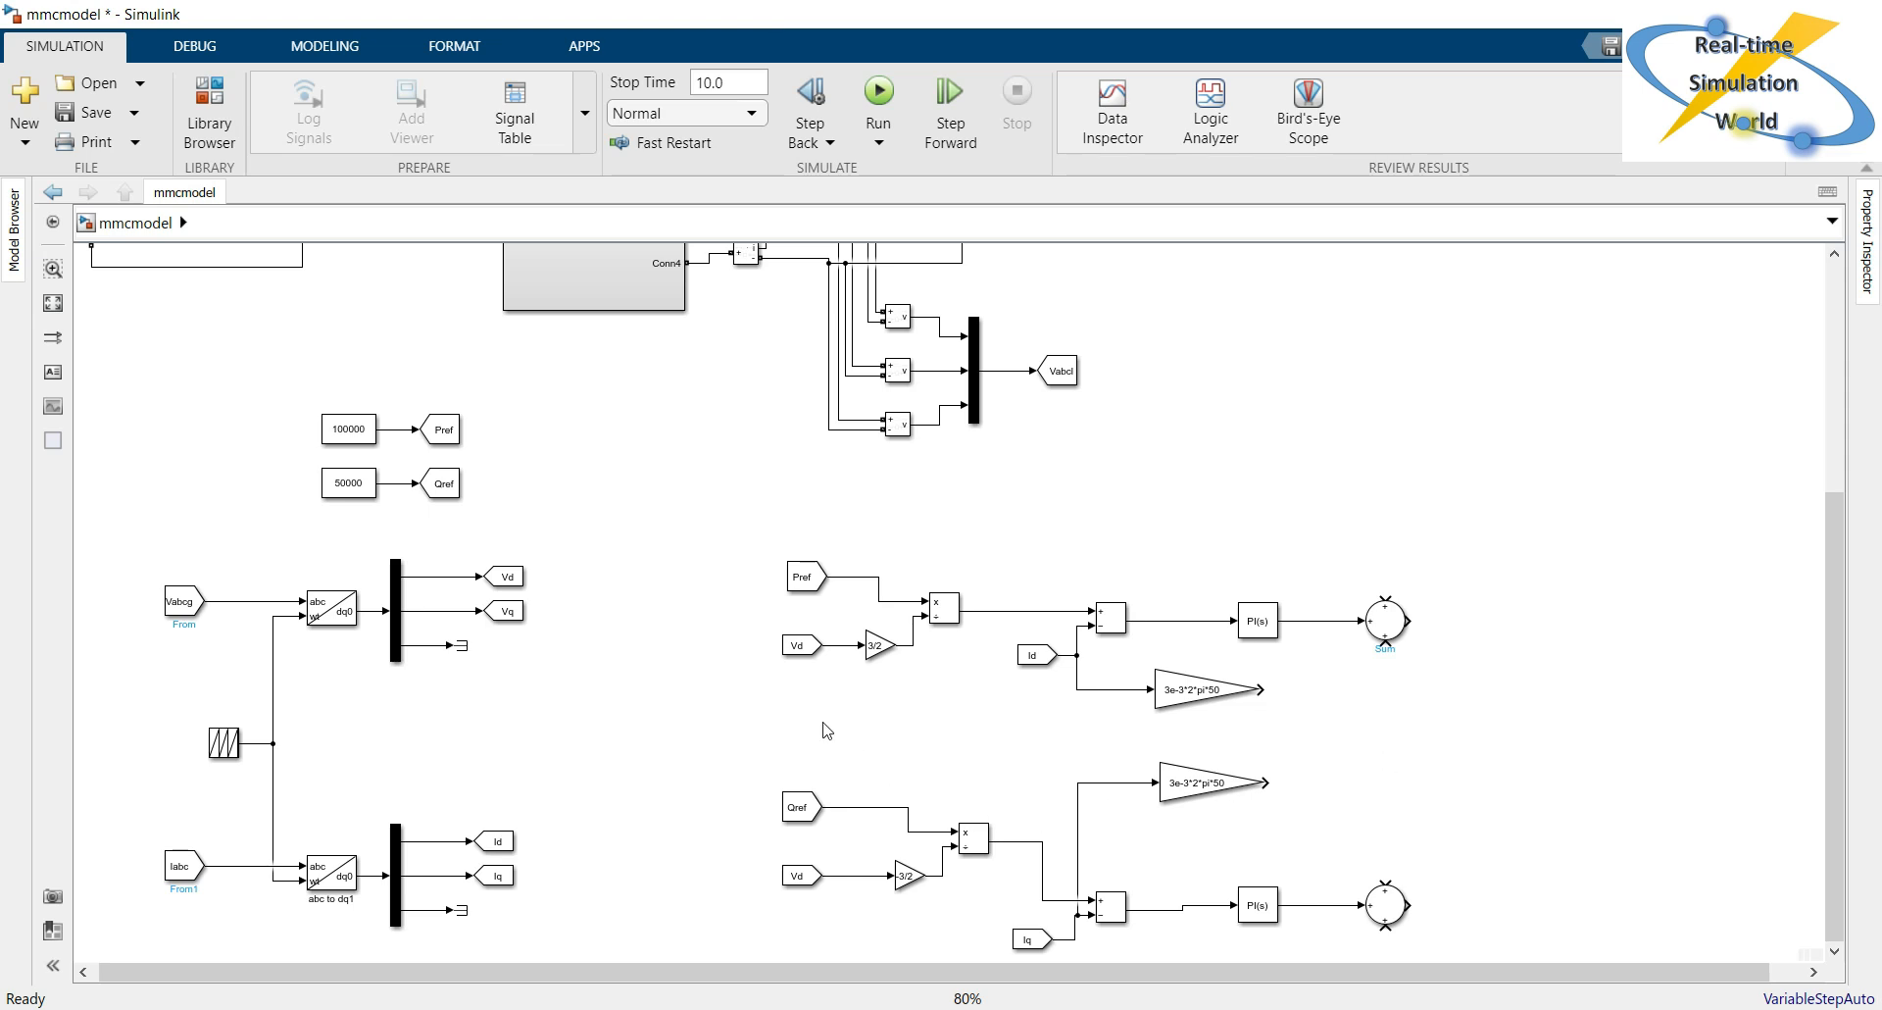
Feed the upper Sum block's two free inputs with a copied Vd From block and the lower 3e-3*2*pi*50 gain.
left_click_drag(791, 645, 1385, 600)
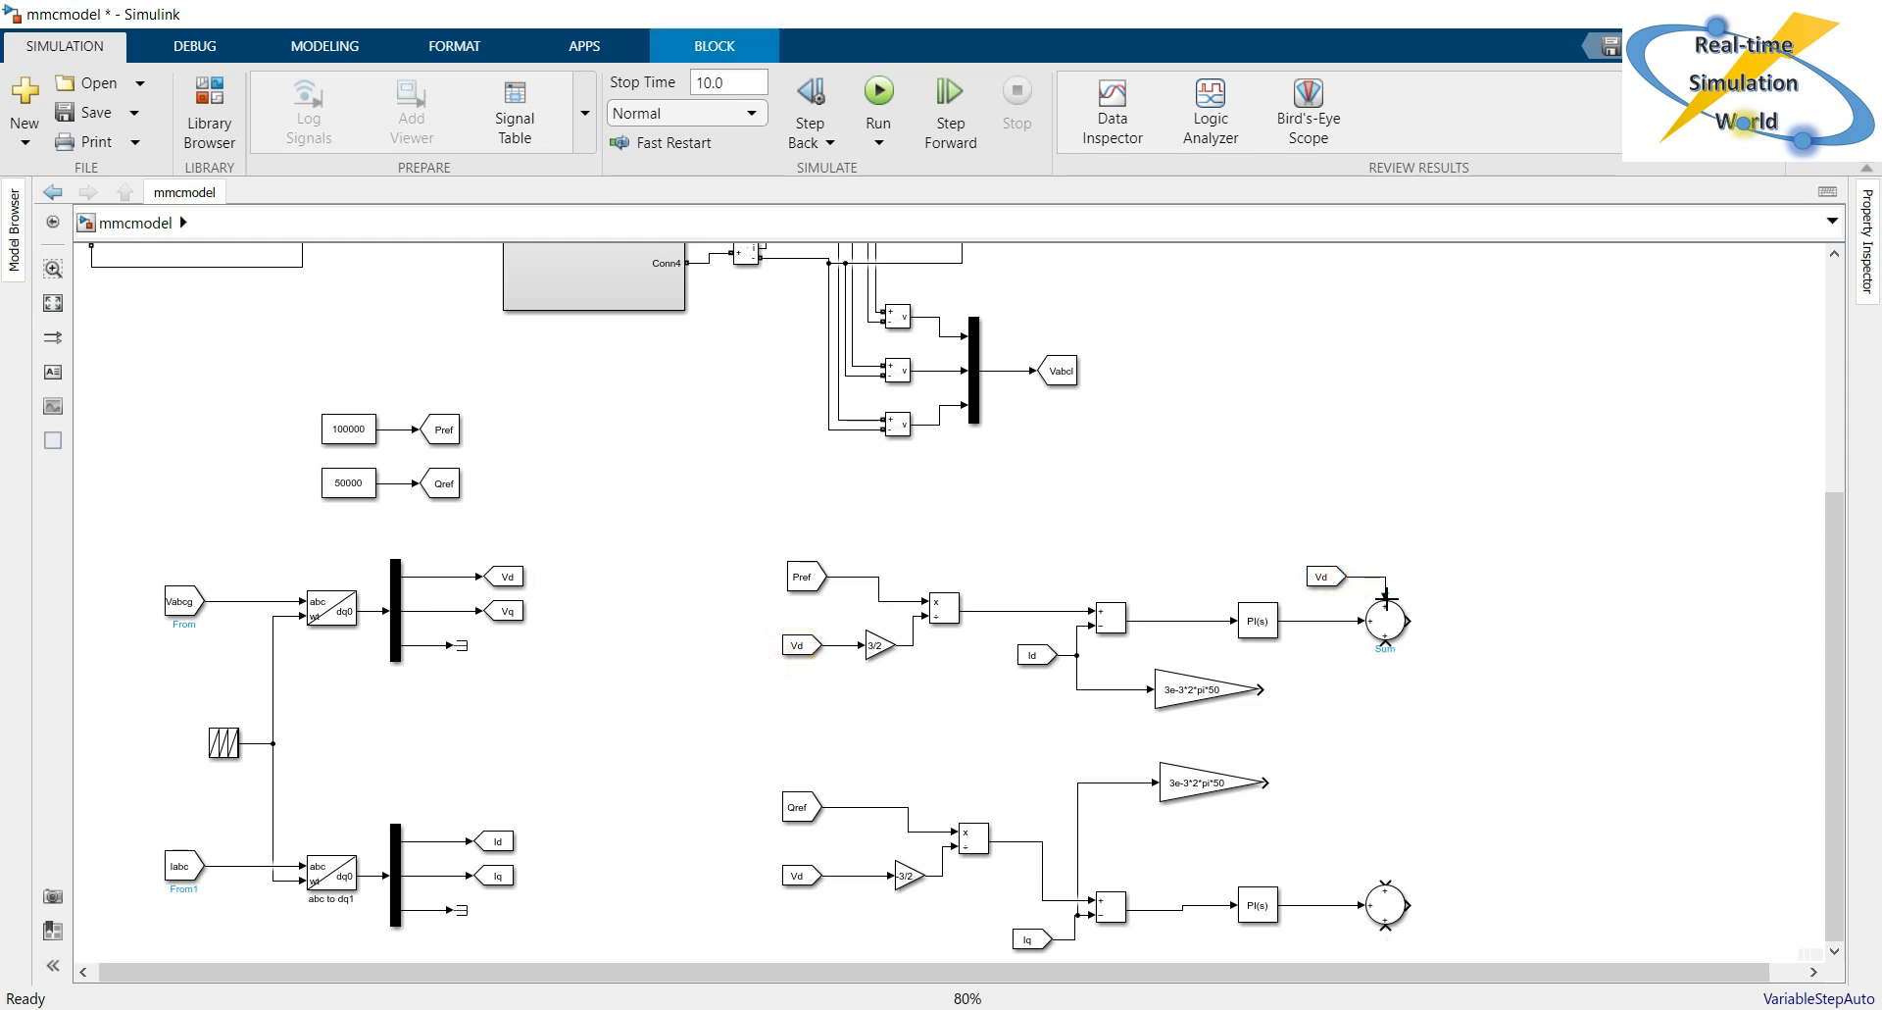
left_click(1534, 683)
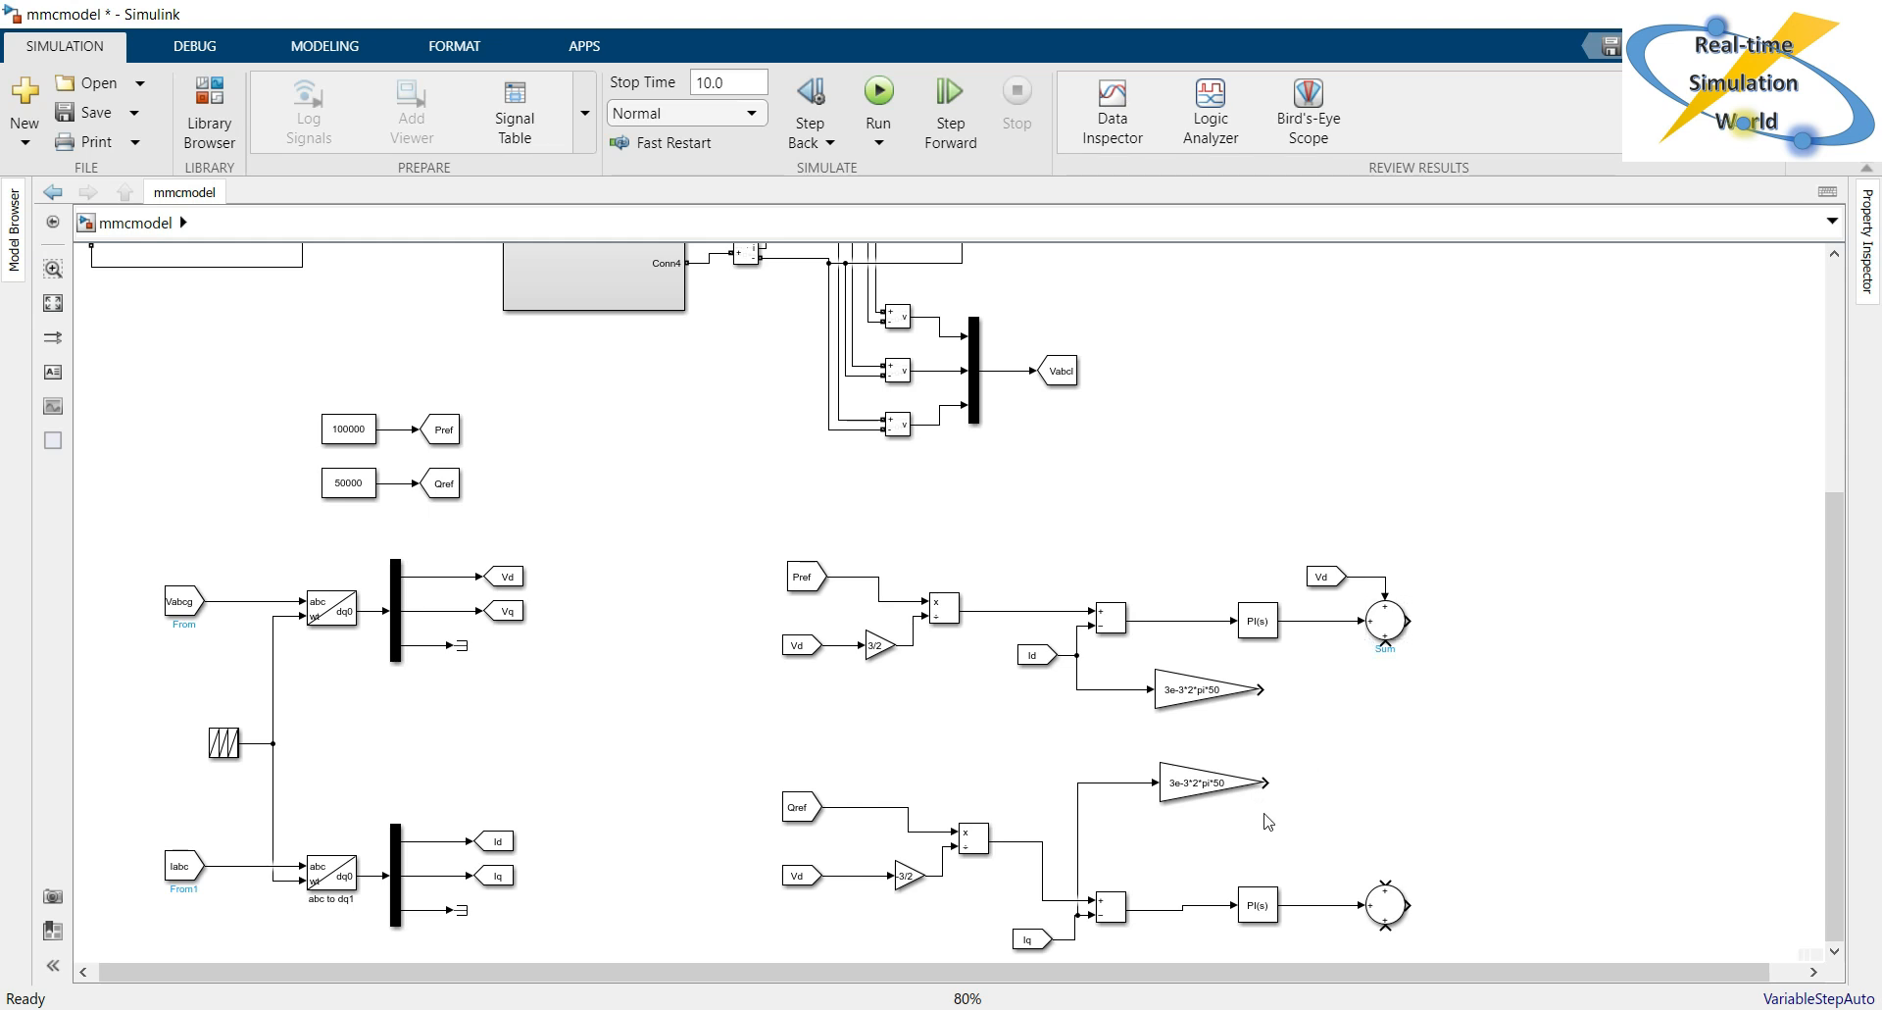
left_click_drag(1265, 783, 1386, 647)
left_click(1485, 671)
Feed the lower Sum block's two free inputs with the upper 3e-3*2*pi*50 gain and a Vq From block.
left_click_drag(1262, 689, 1384, 883)
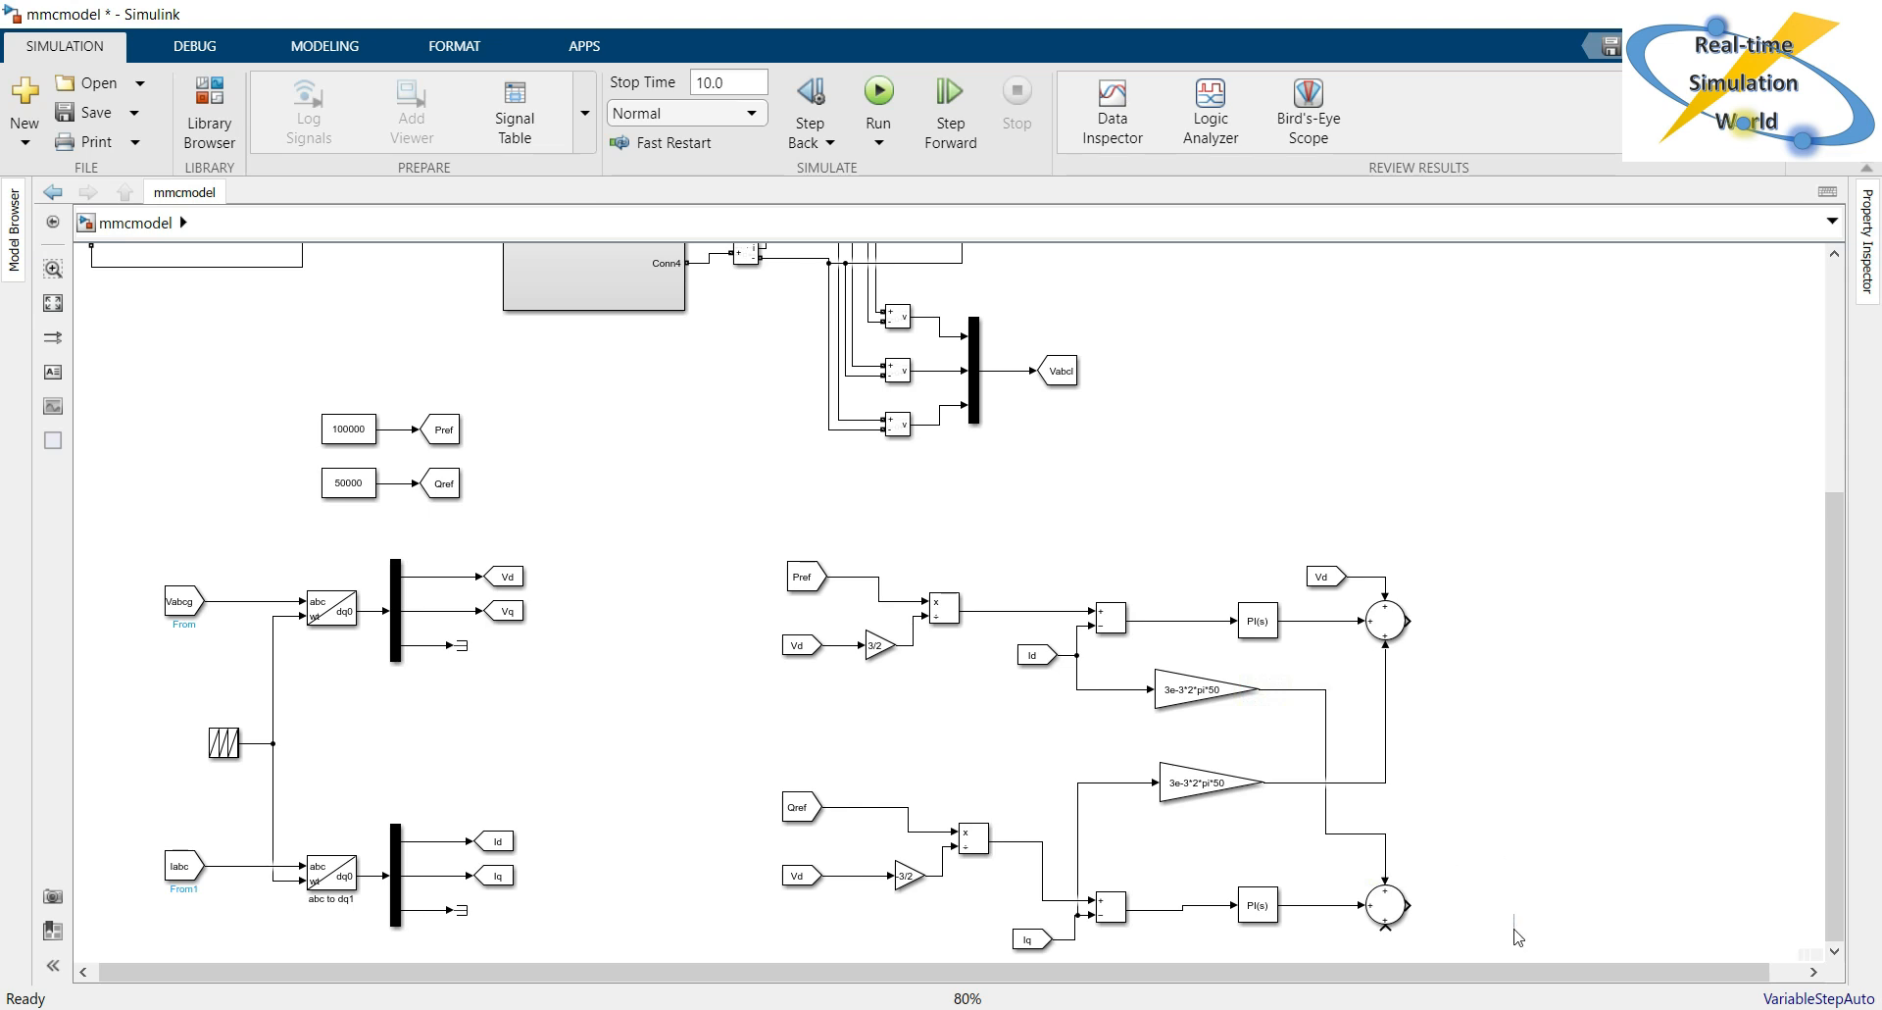
scroll(1514, 965, "down", 1)
scroll(1513, 963, "down", 1)
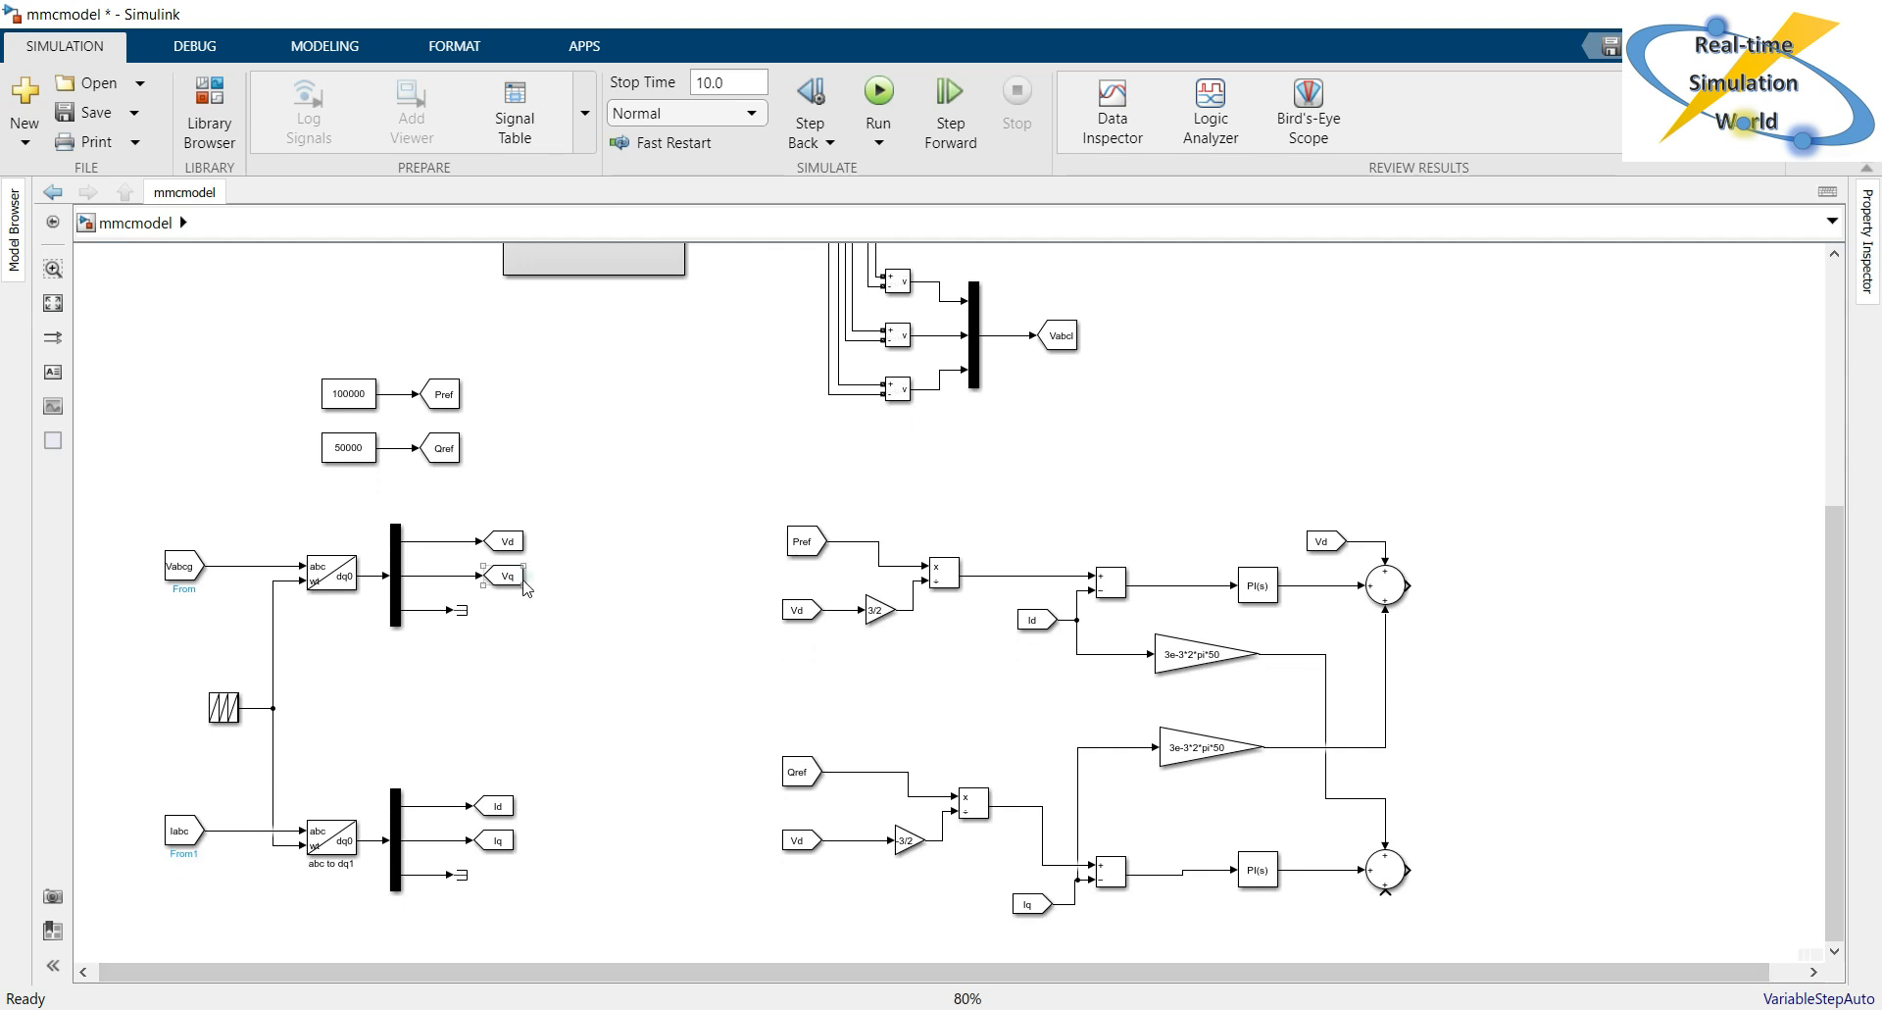
left_click_drag(531, 578, 1386, 890)
Copy the three-input Mux beside Vabcl next to the Sum blocks and connect both Sum outputs to its first two inputs.
double_click(1527, 422)
left_click(1215, 351)
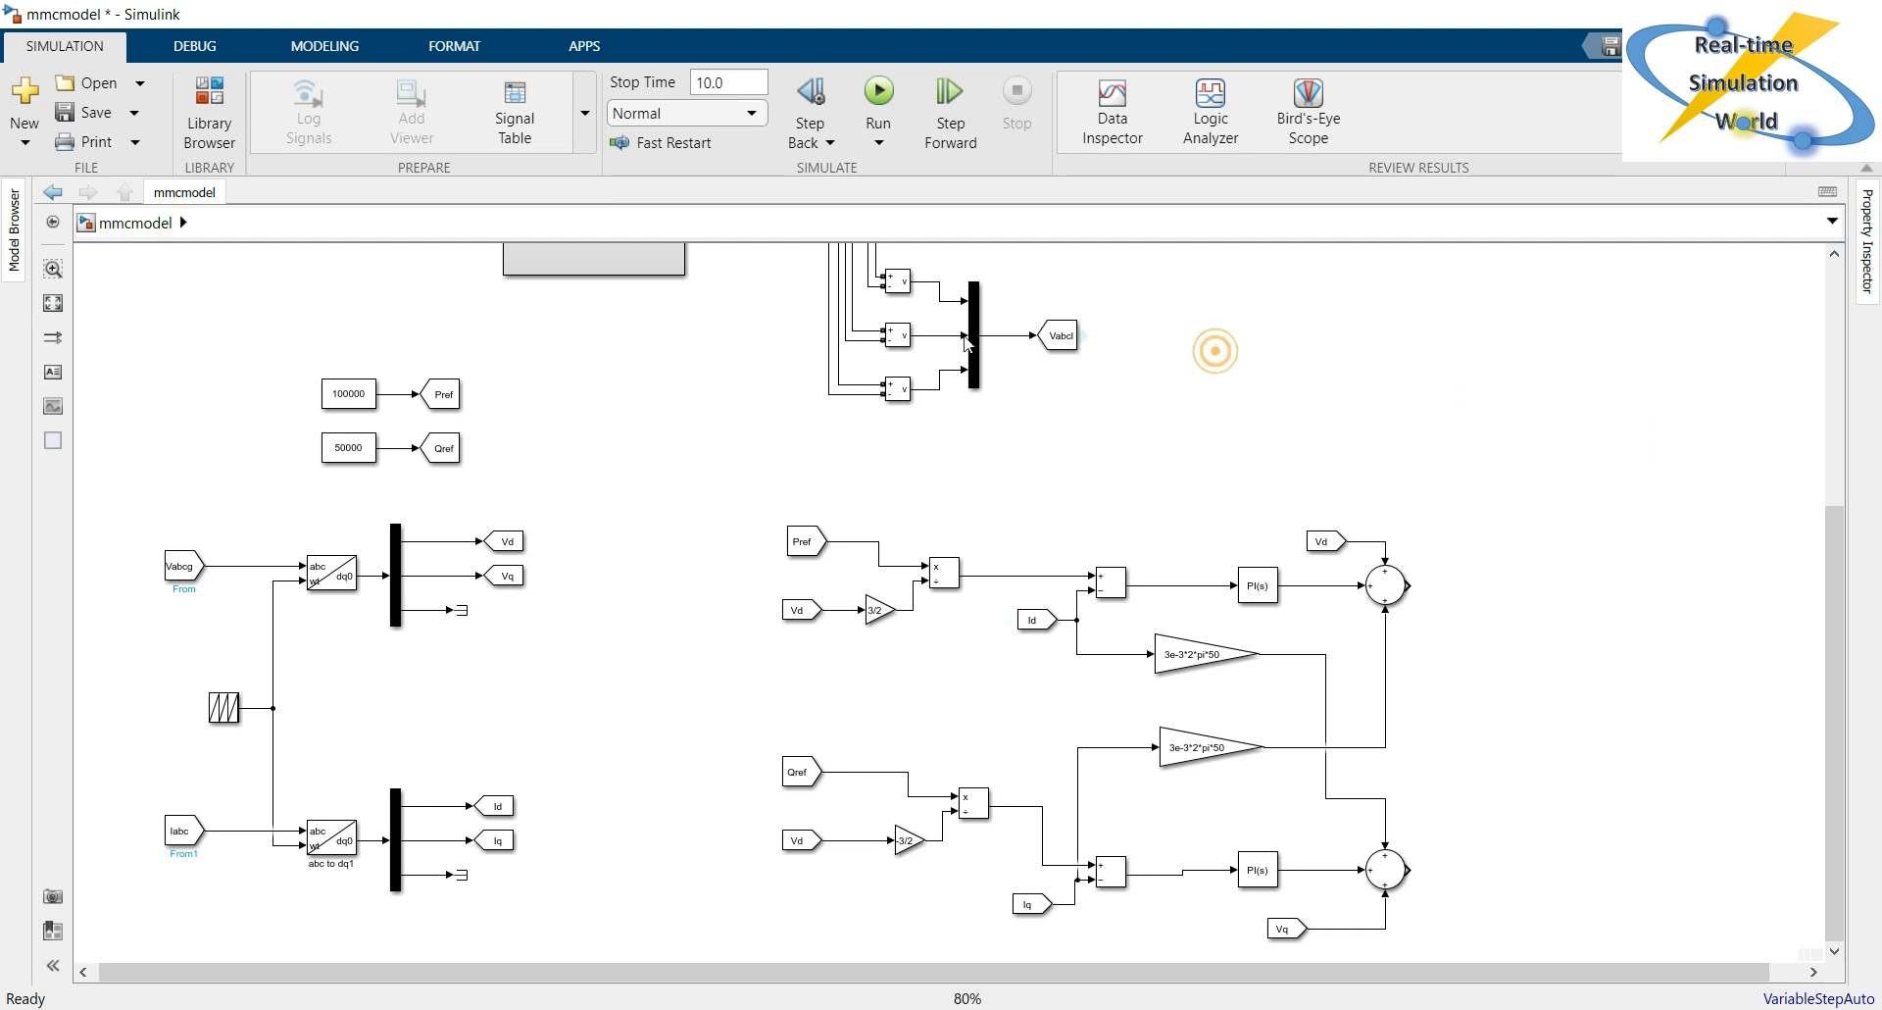
left_click_drag(977, 351, 1552, 721)
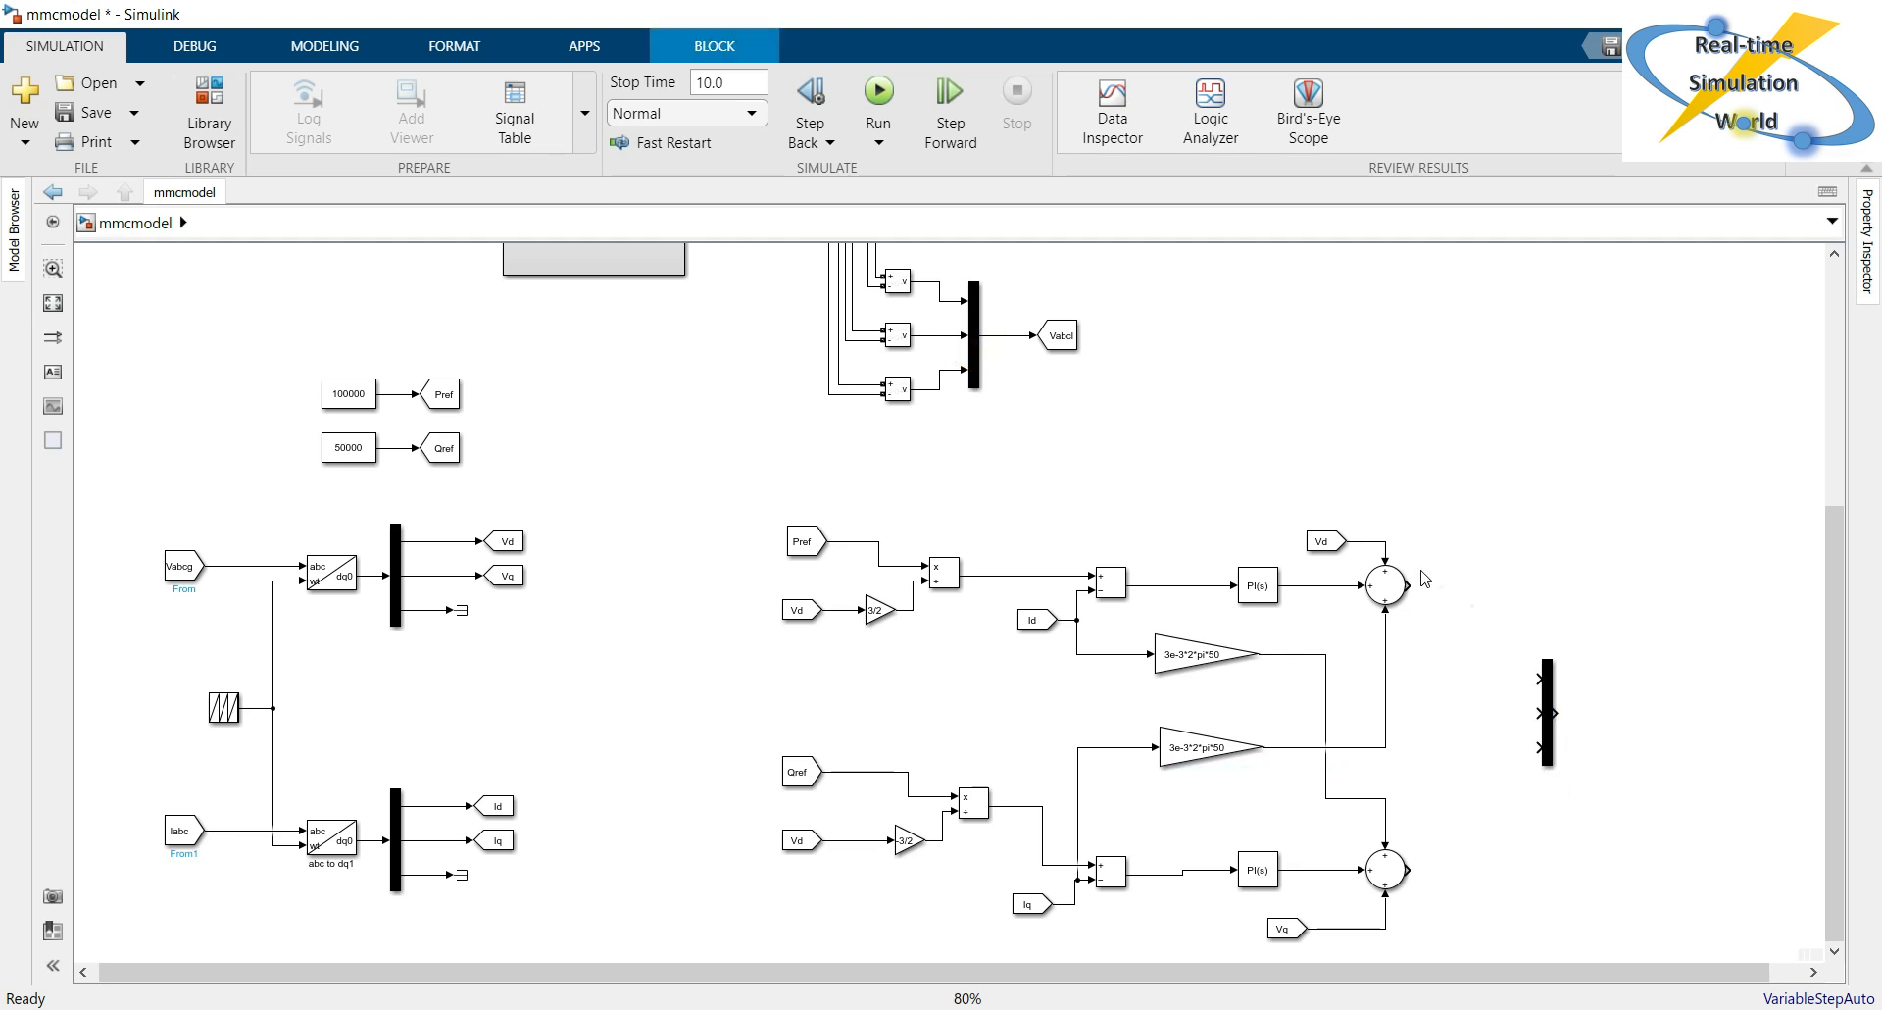
left_click_drag(1409, 586, 1535, 678)
left_click(1487, 741)
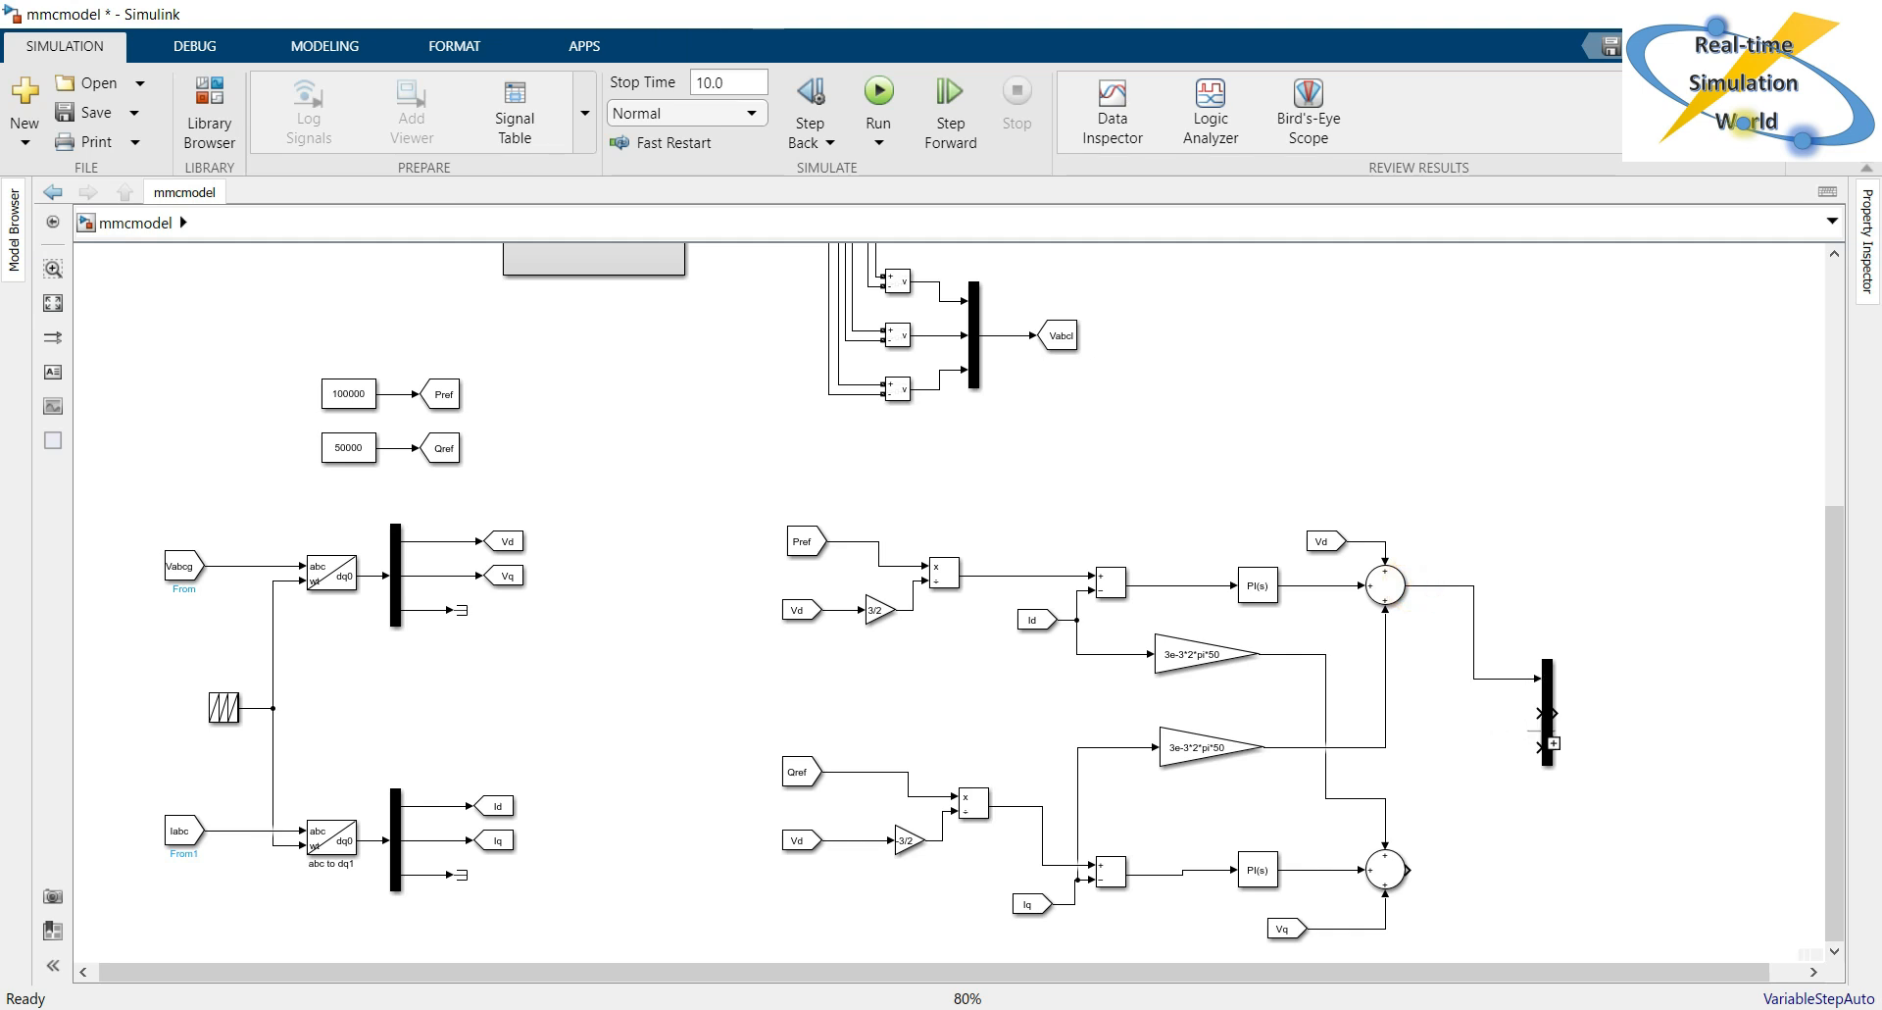
left_click_drag(1535, 713, 1398, 875)
Copy the 100000 Constant block near the new Mux, set its value to 0 and connect it to the Mux's third input.
left_click(346, 397)
left_click_drag(475, 422, 1500, 889)
double_click(1500, 889)
type("0")
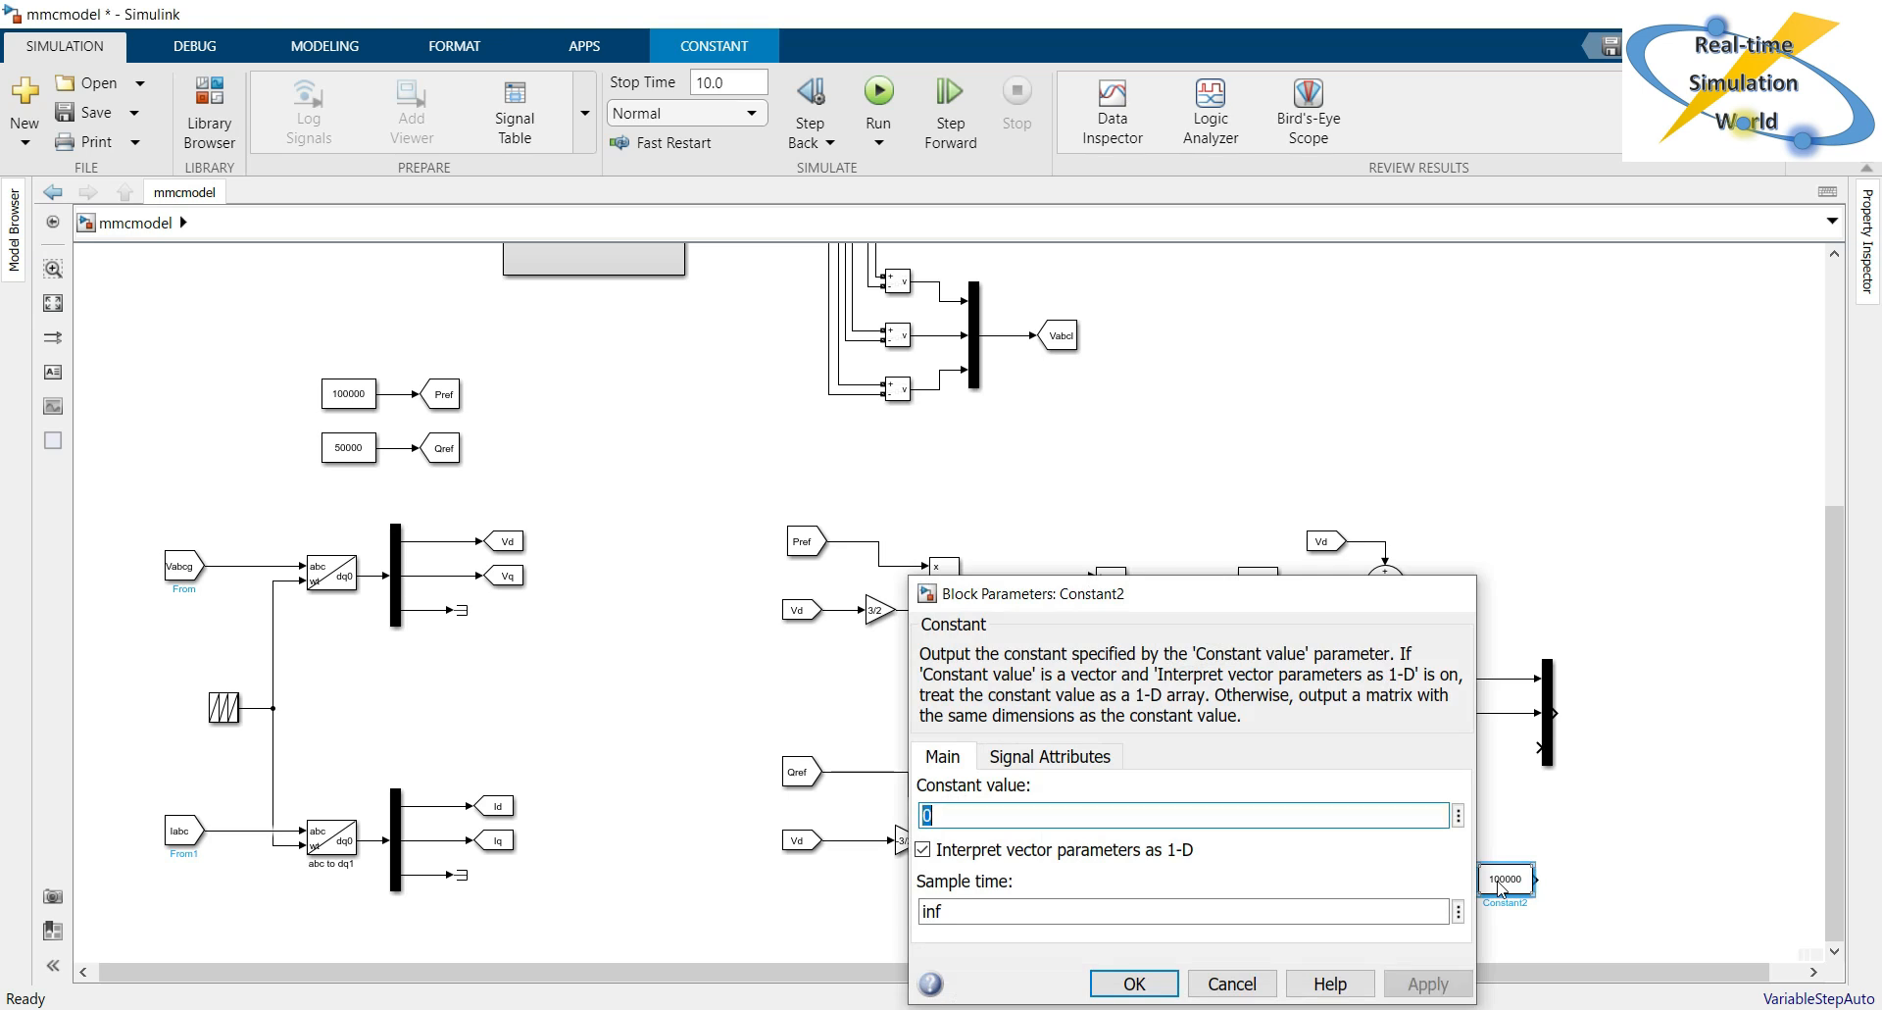
key("Return")
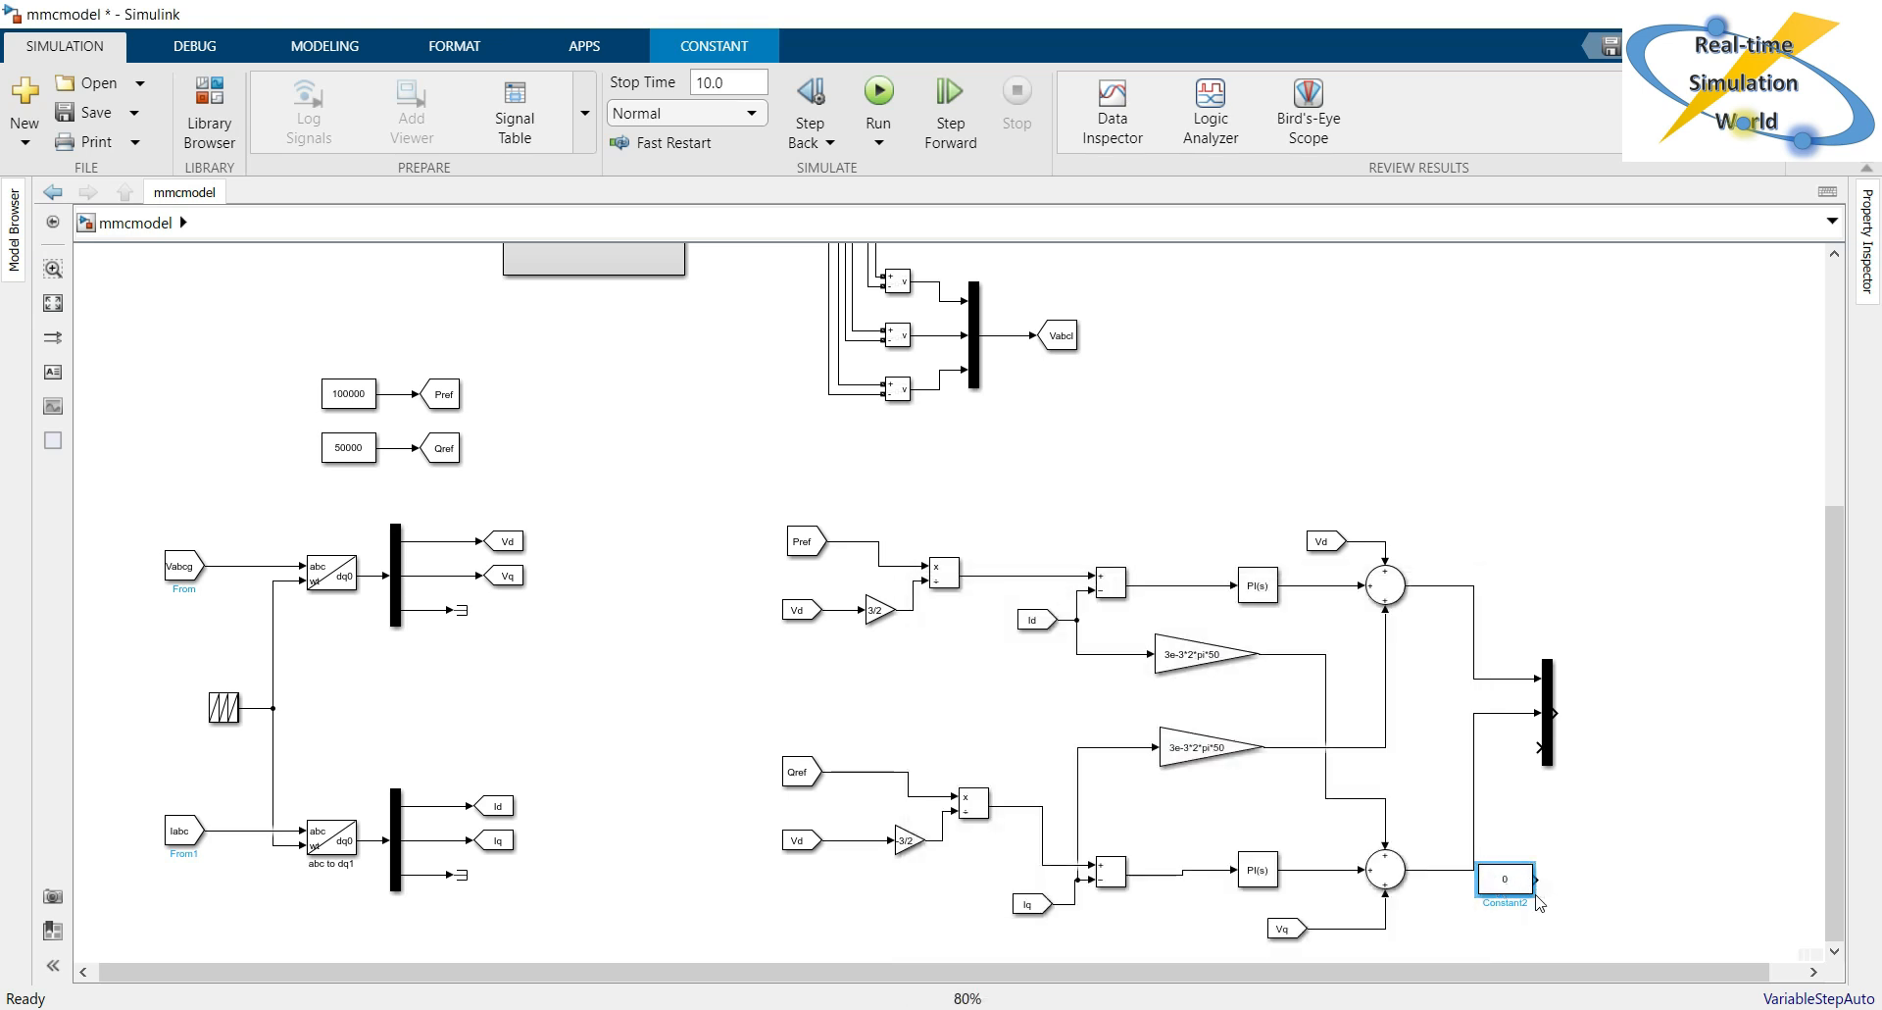
mouse_move(1478, 893)
left_mouse_down()
mouse_move(1551, 803)
mouse_move(1535, 748)
left_mouse_up()
left_click_drag(1513, 879, 1468, 924)
left_click(1618, 895)
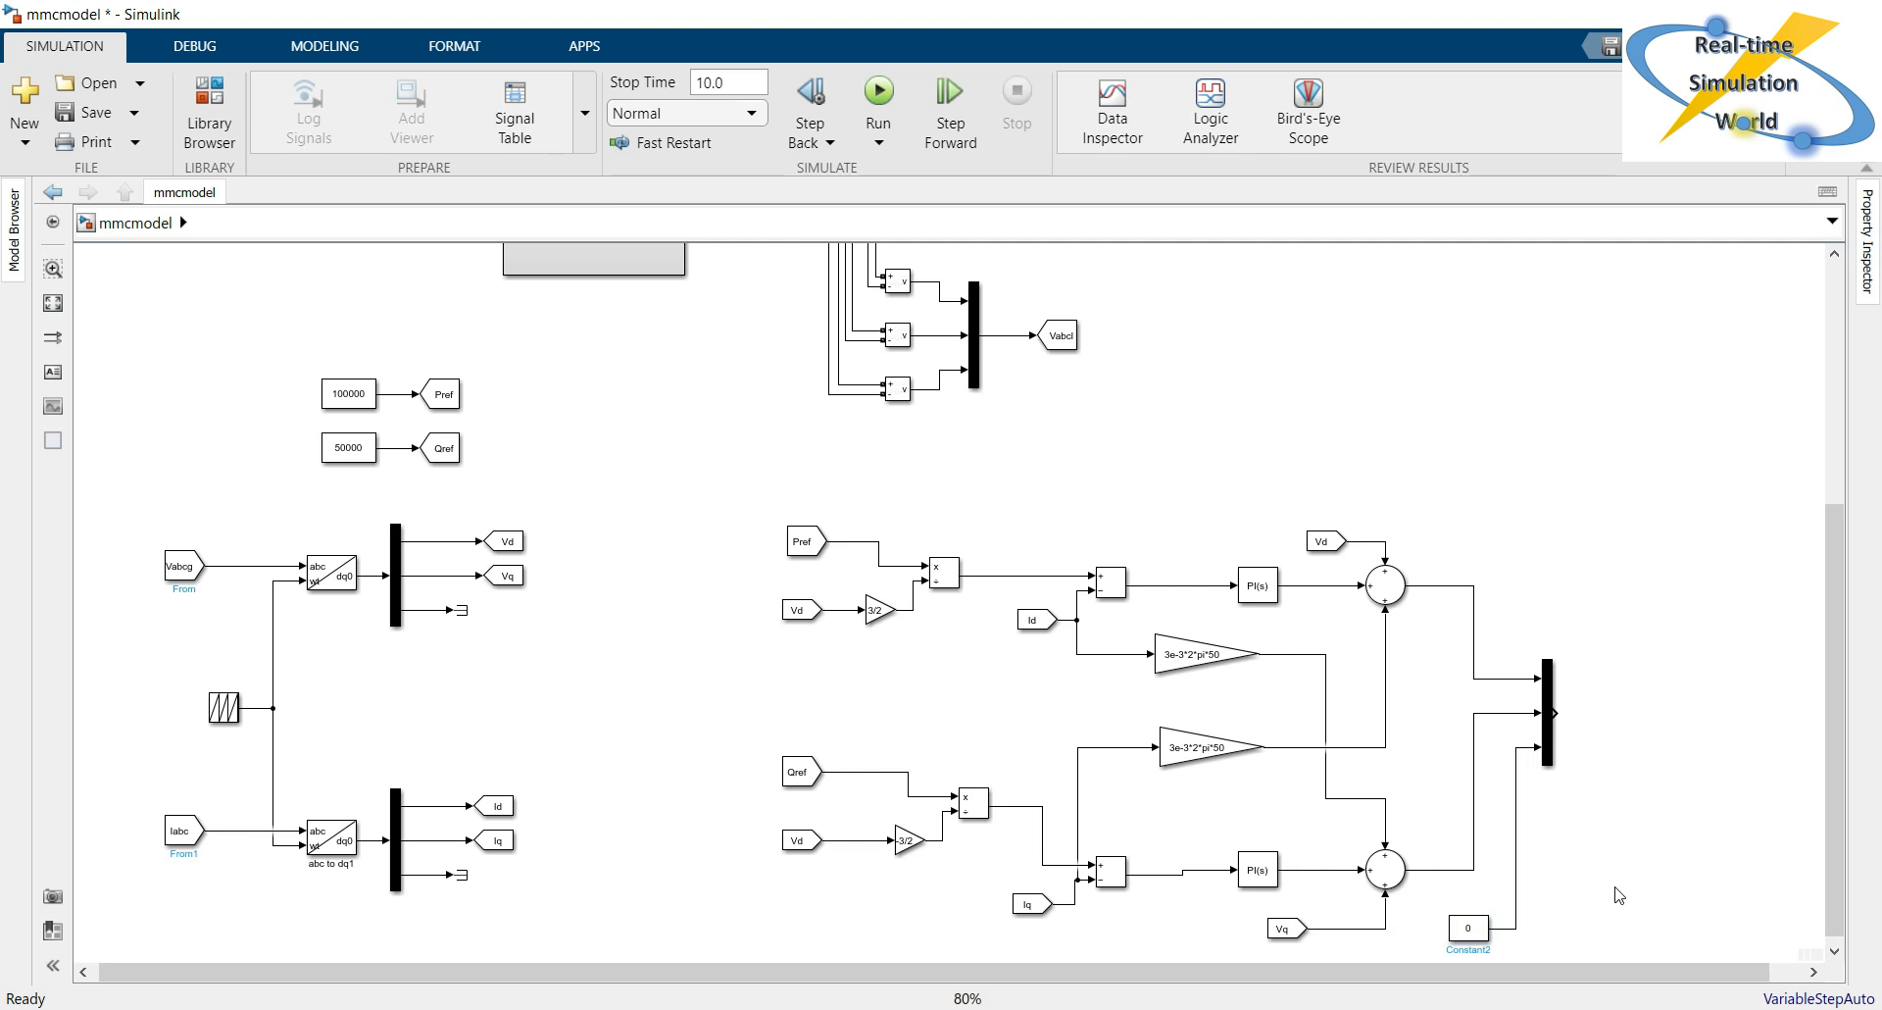
Copy the upper Divide block next to the dq0 Mux and connect the Mux output to its multiply input.
left_click(942, 575)
left_click_drag(942, 576, 1635, 734)
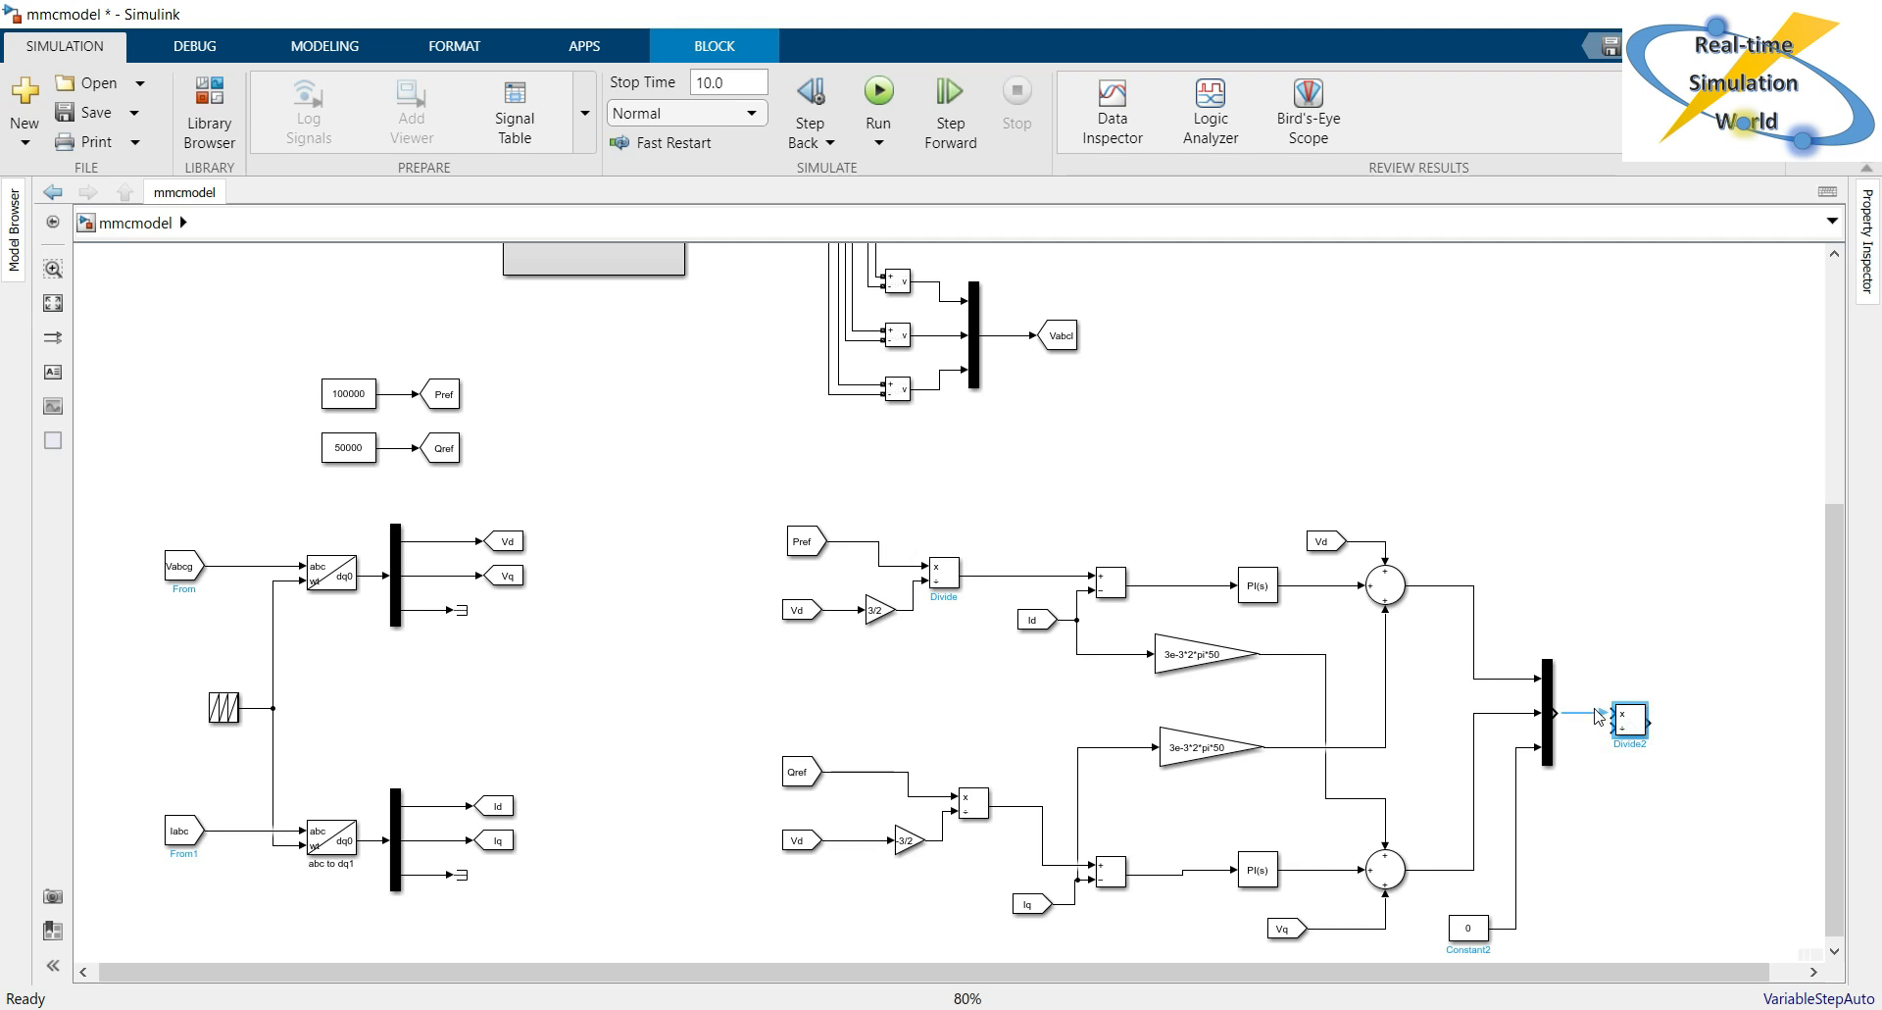
left_click(1596, 787)
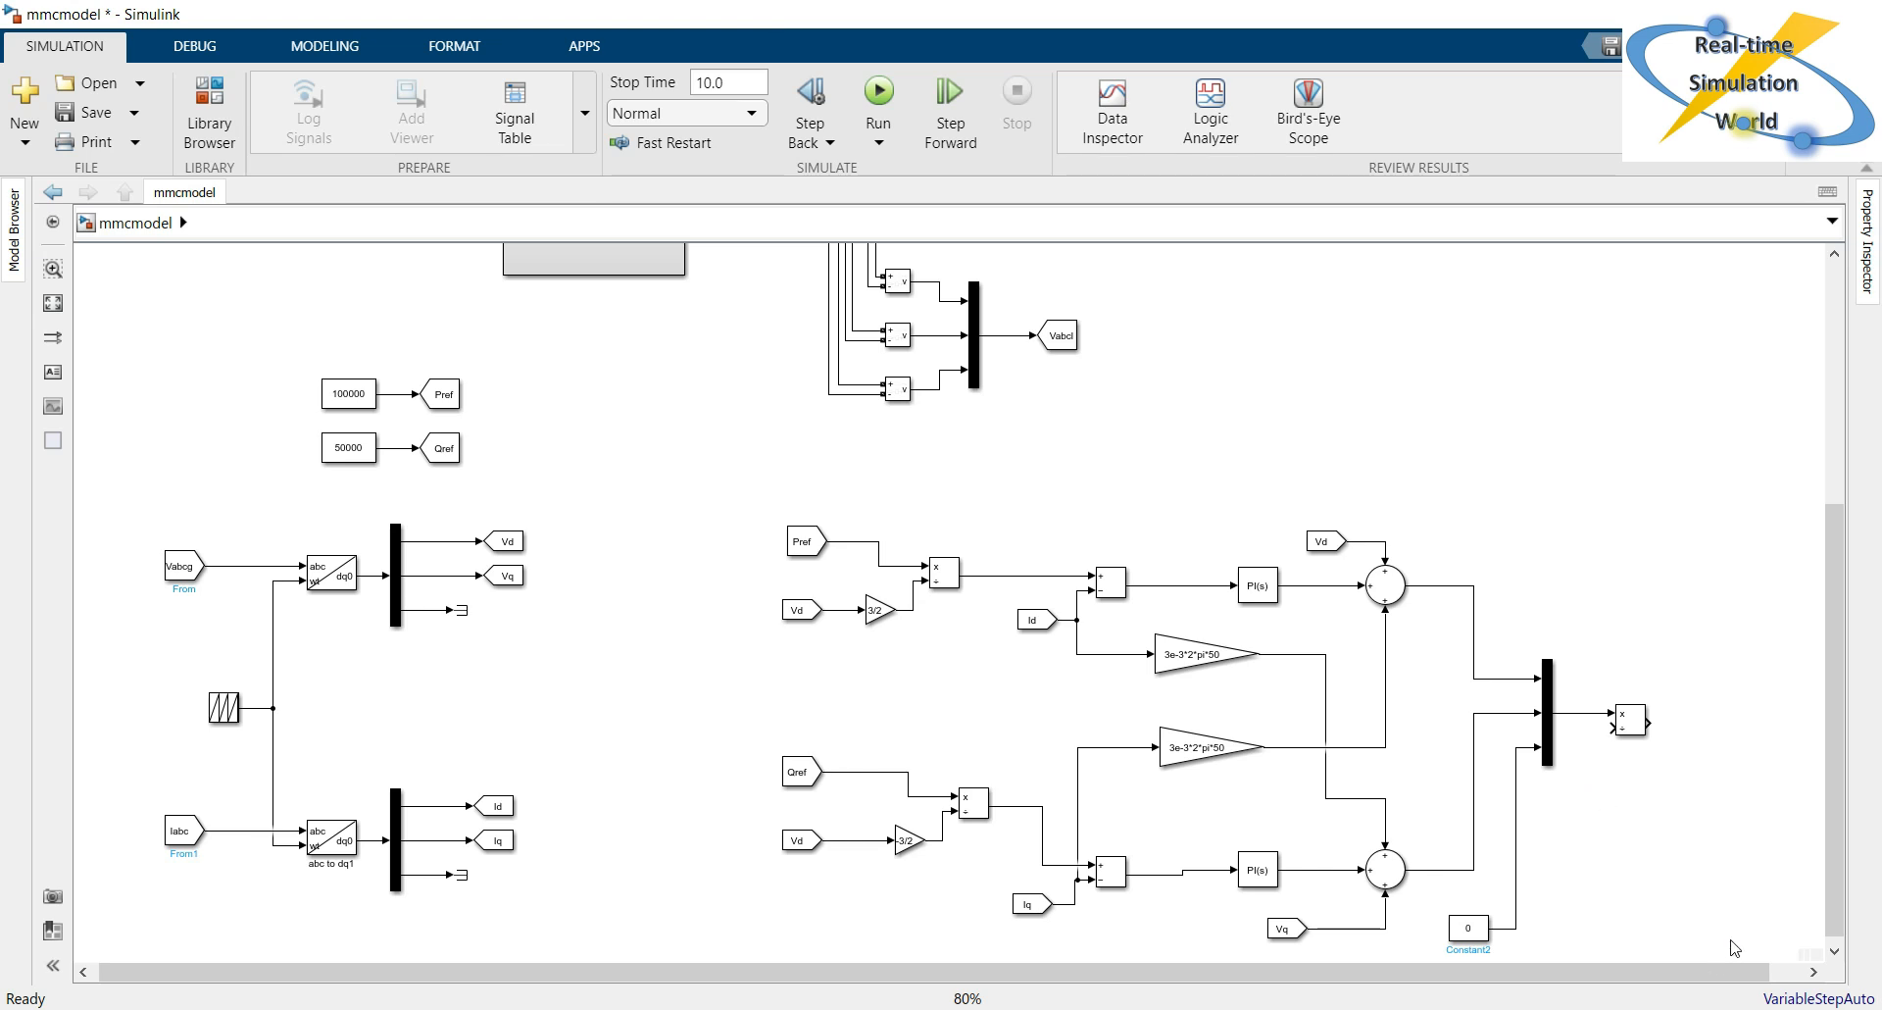
Copy the 0 Constant below the new Divide block, set it to 4000 and connect it to the divide input.
scroll(1733, 947, "down", 3)
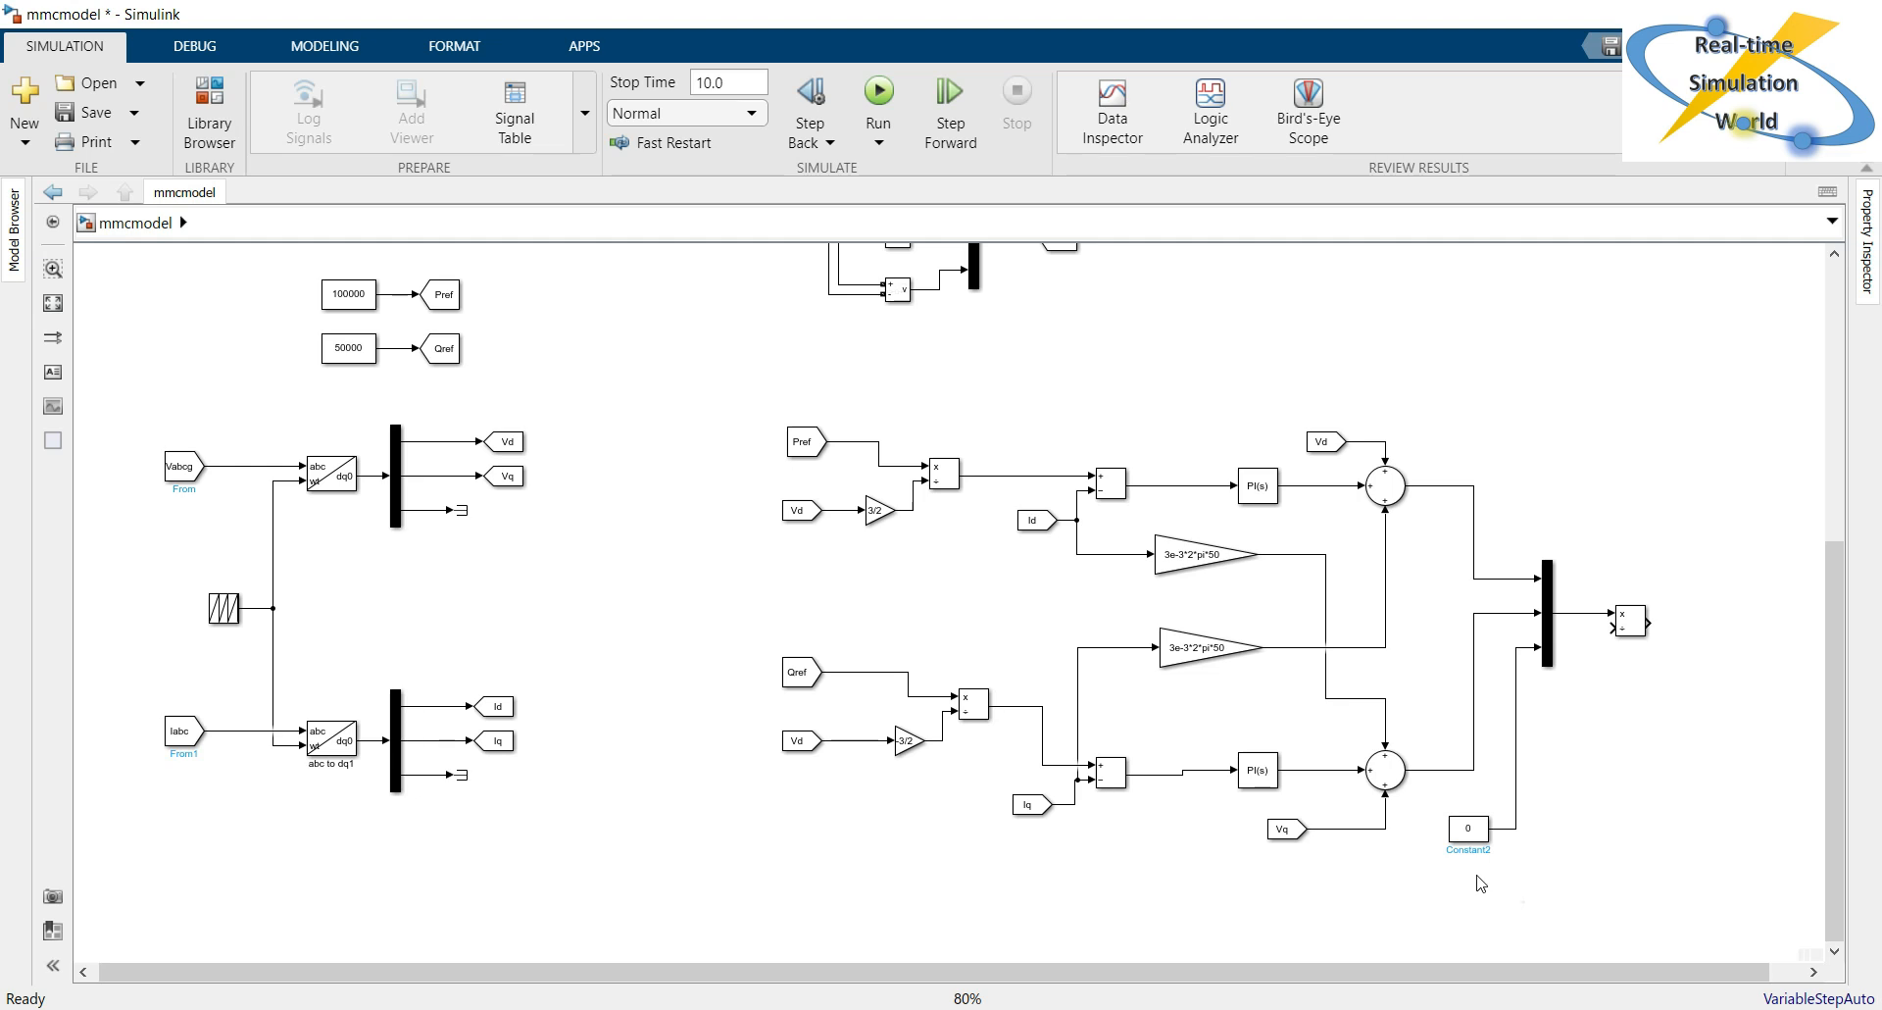
left_click(1467, 828)
left_click_drag(1468, 829, 1560, 757)
left_click(1655, 739)
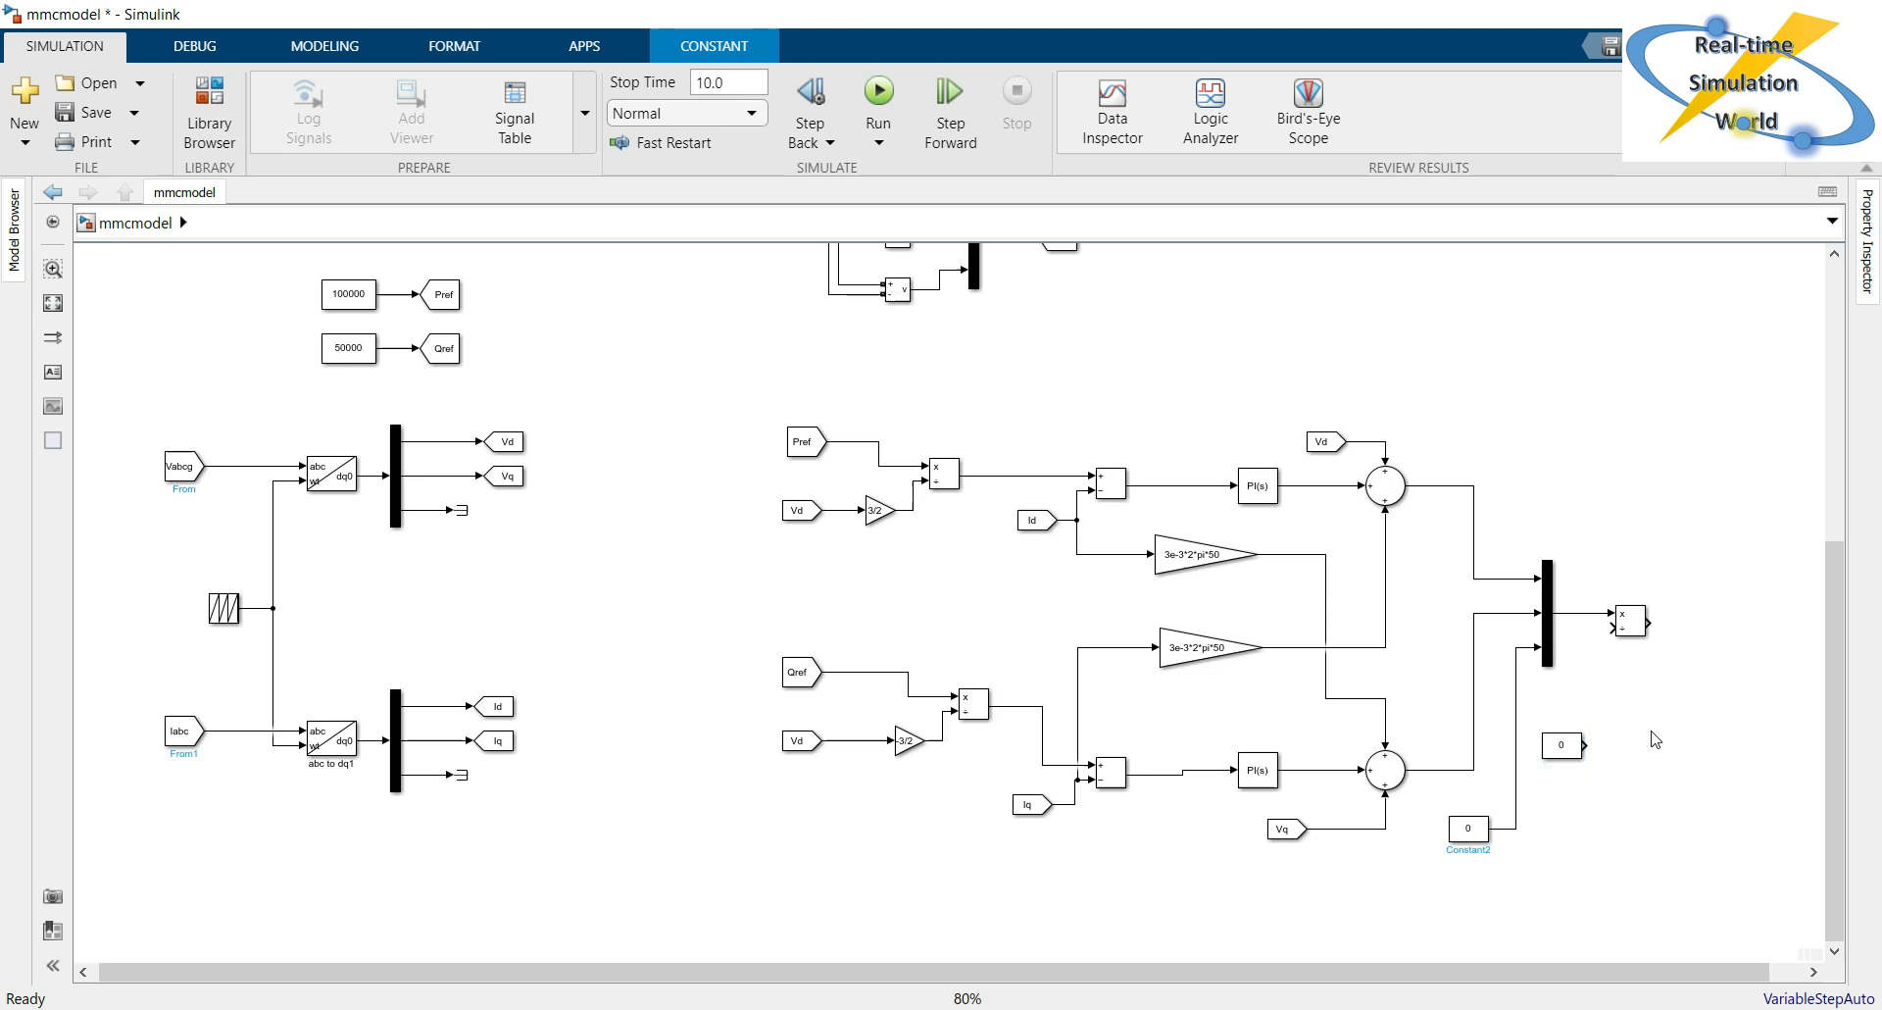
double_click(1561, 745)
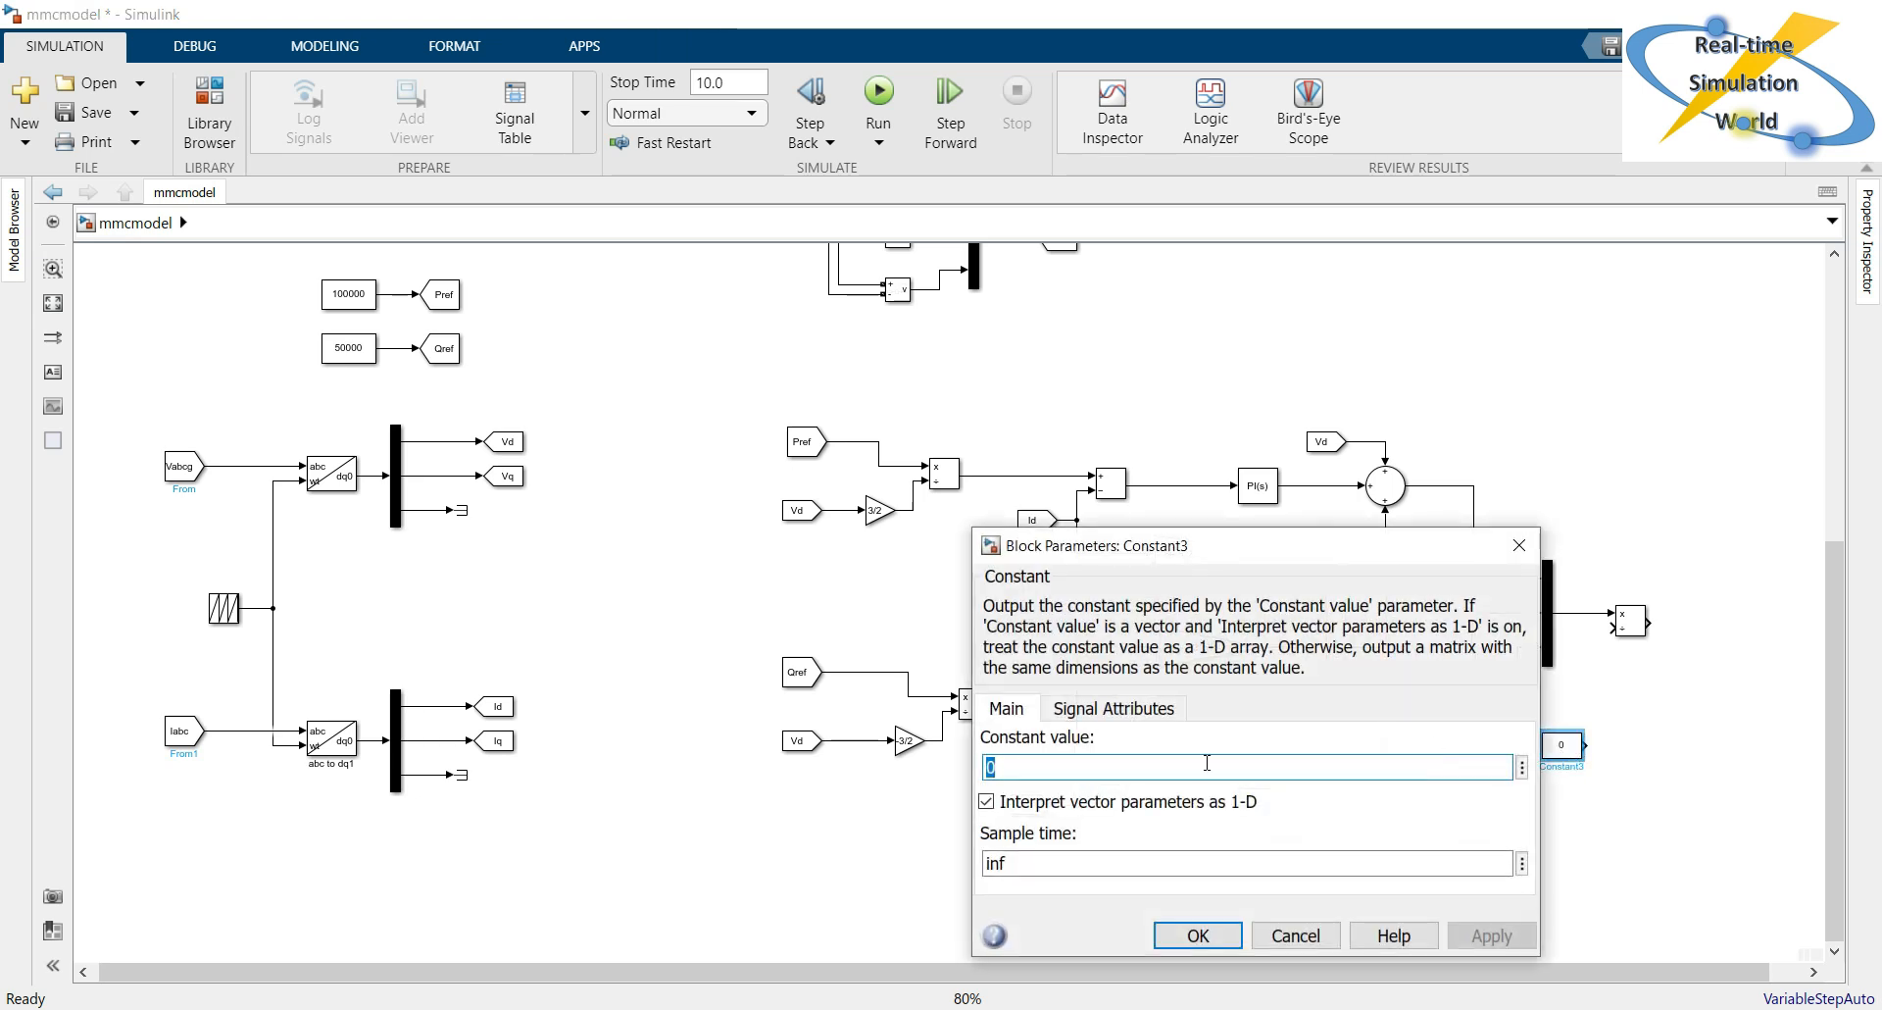
type("4000")
key("Return")
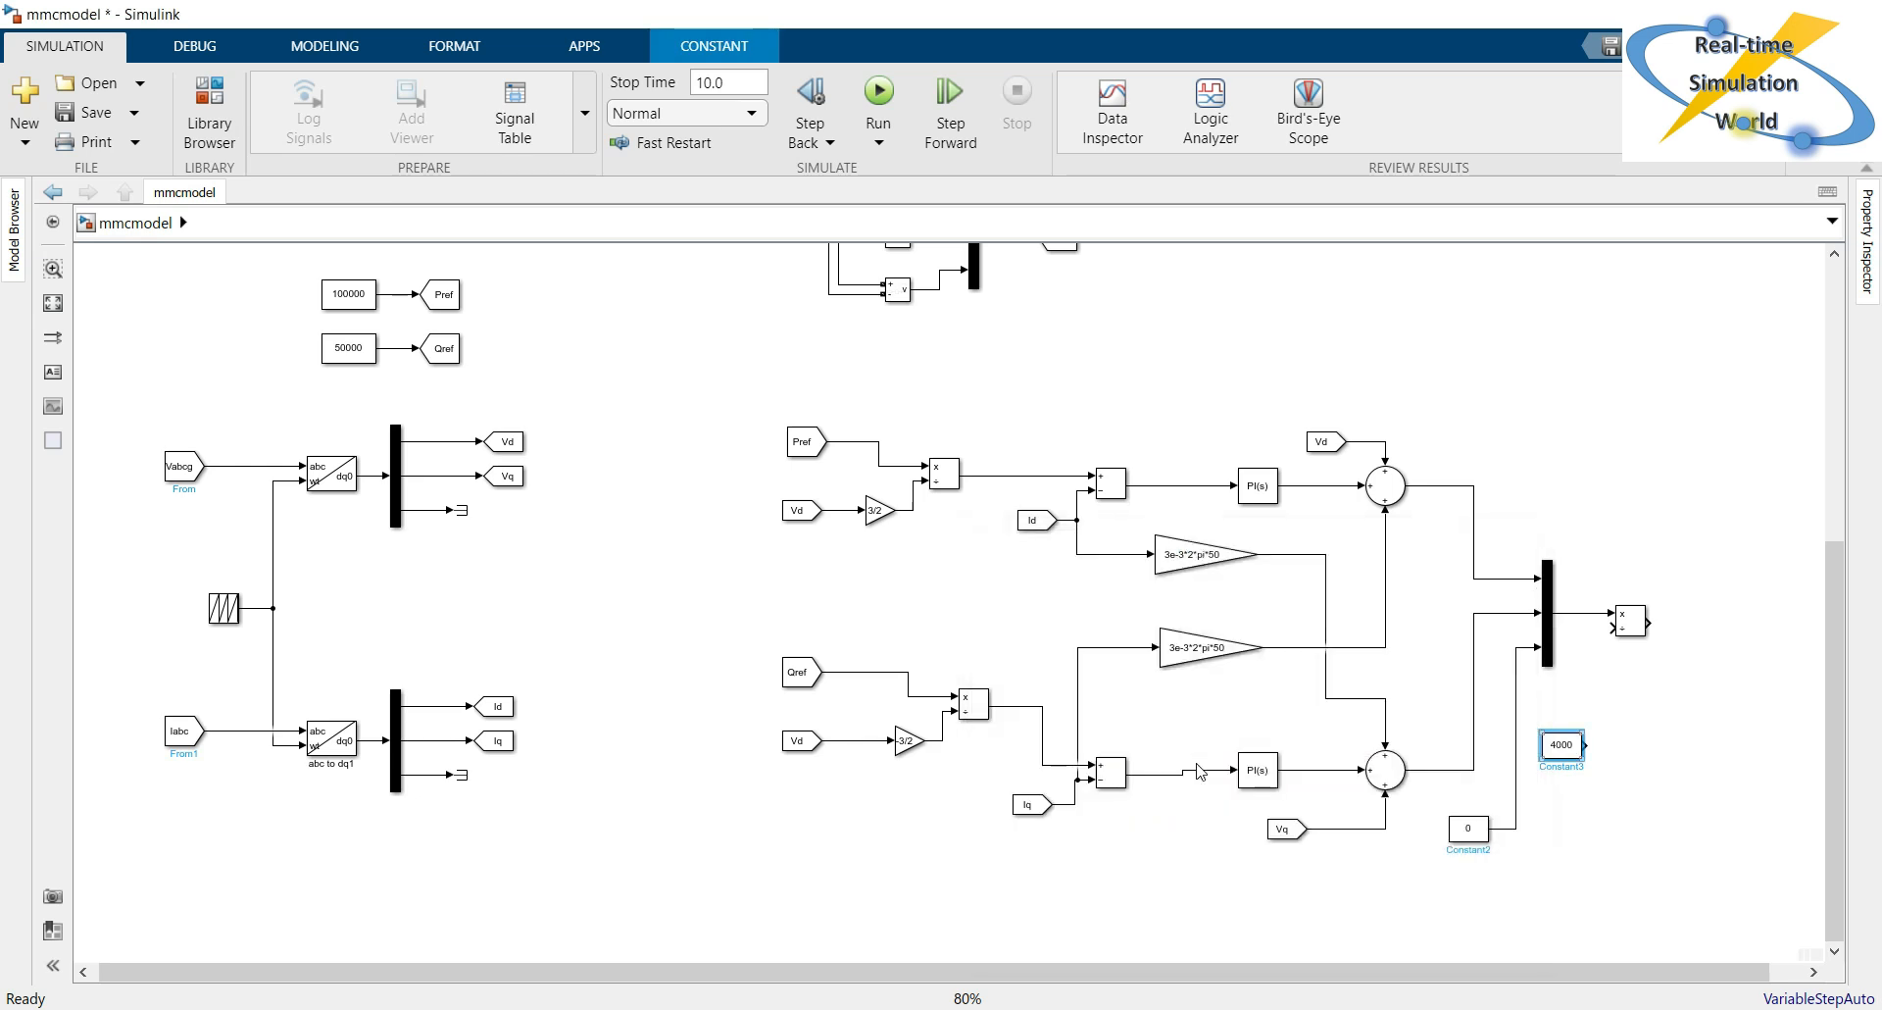
left_click_drag(1589, 749, 1613, 635)
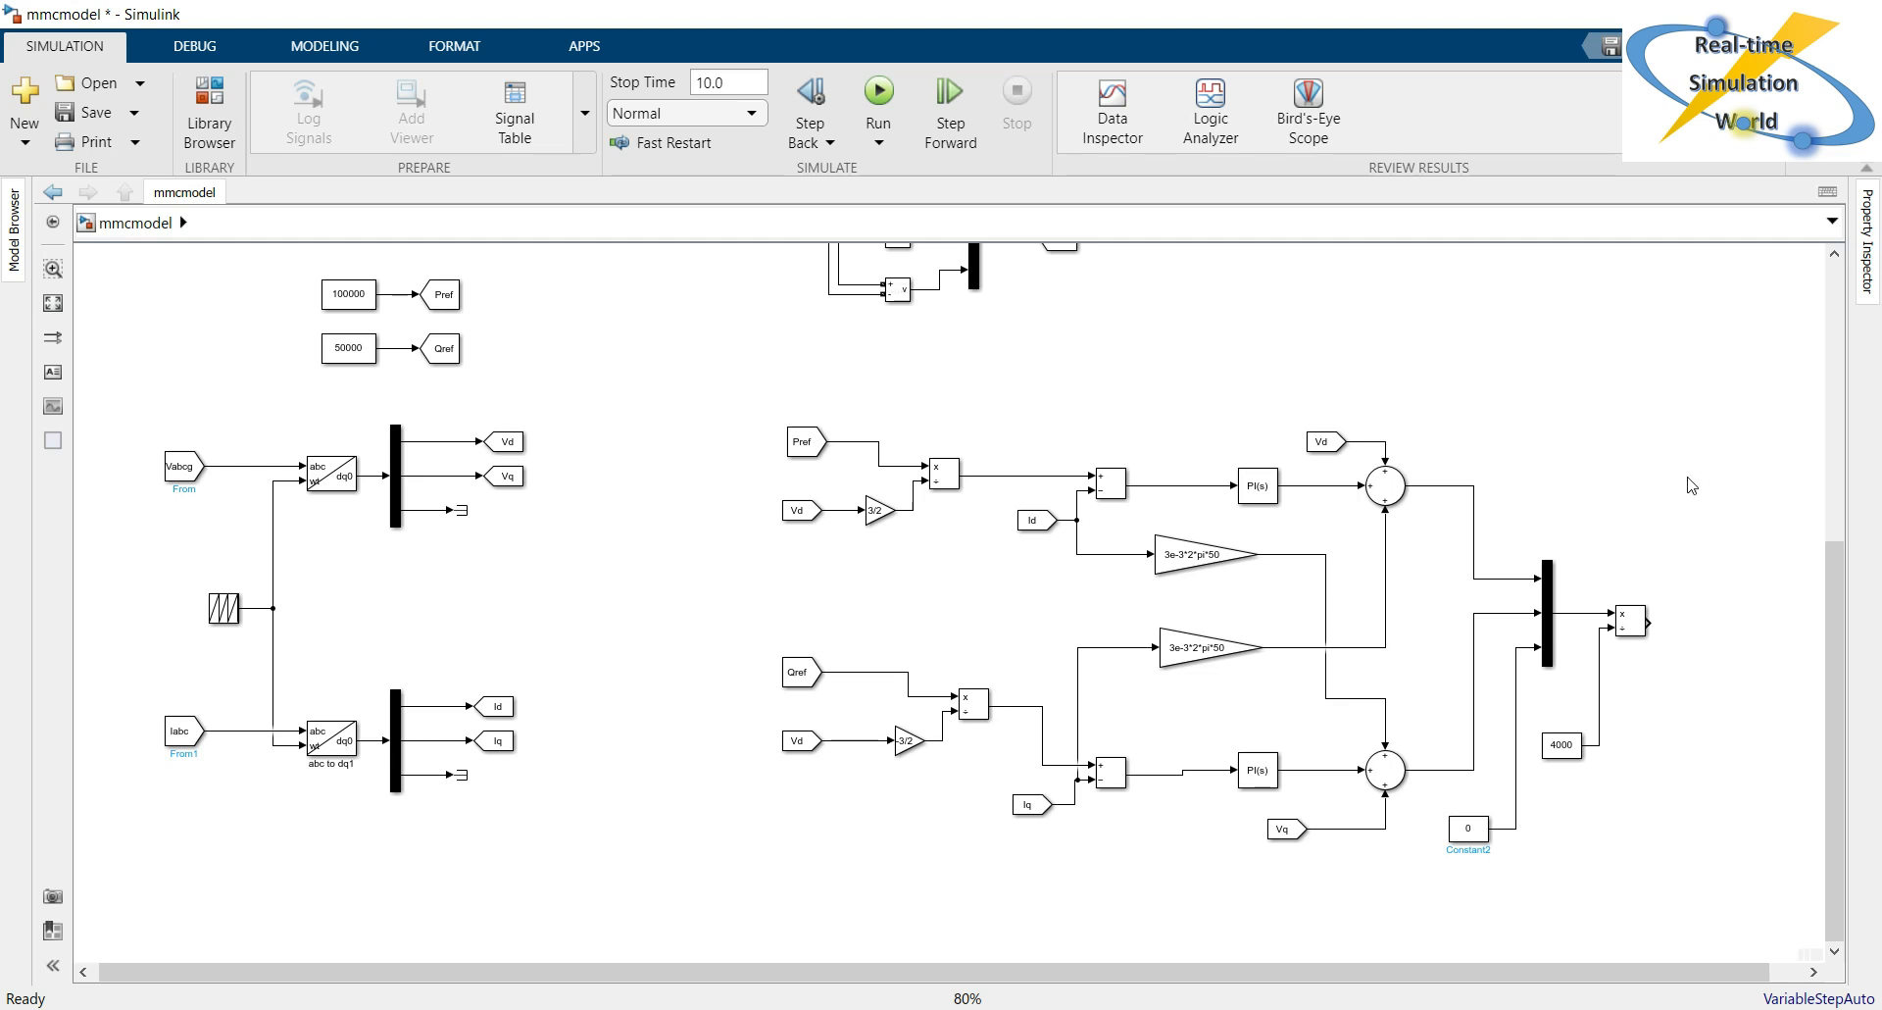
Add a dq0 to abc transformation block beside the new Divide block.
double_click(1547, 373)
type("dq")
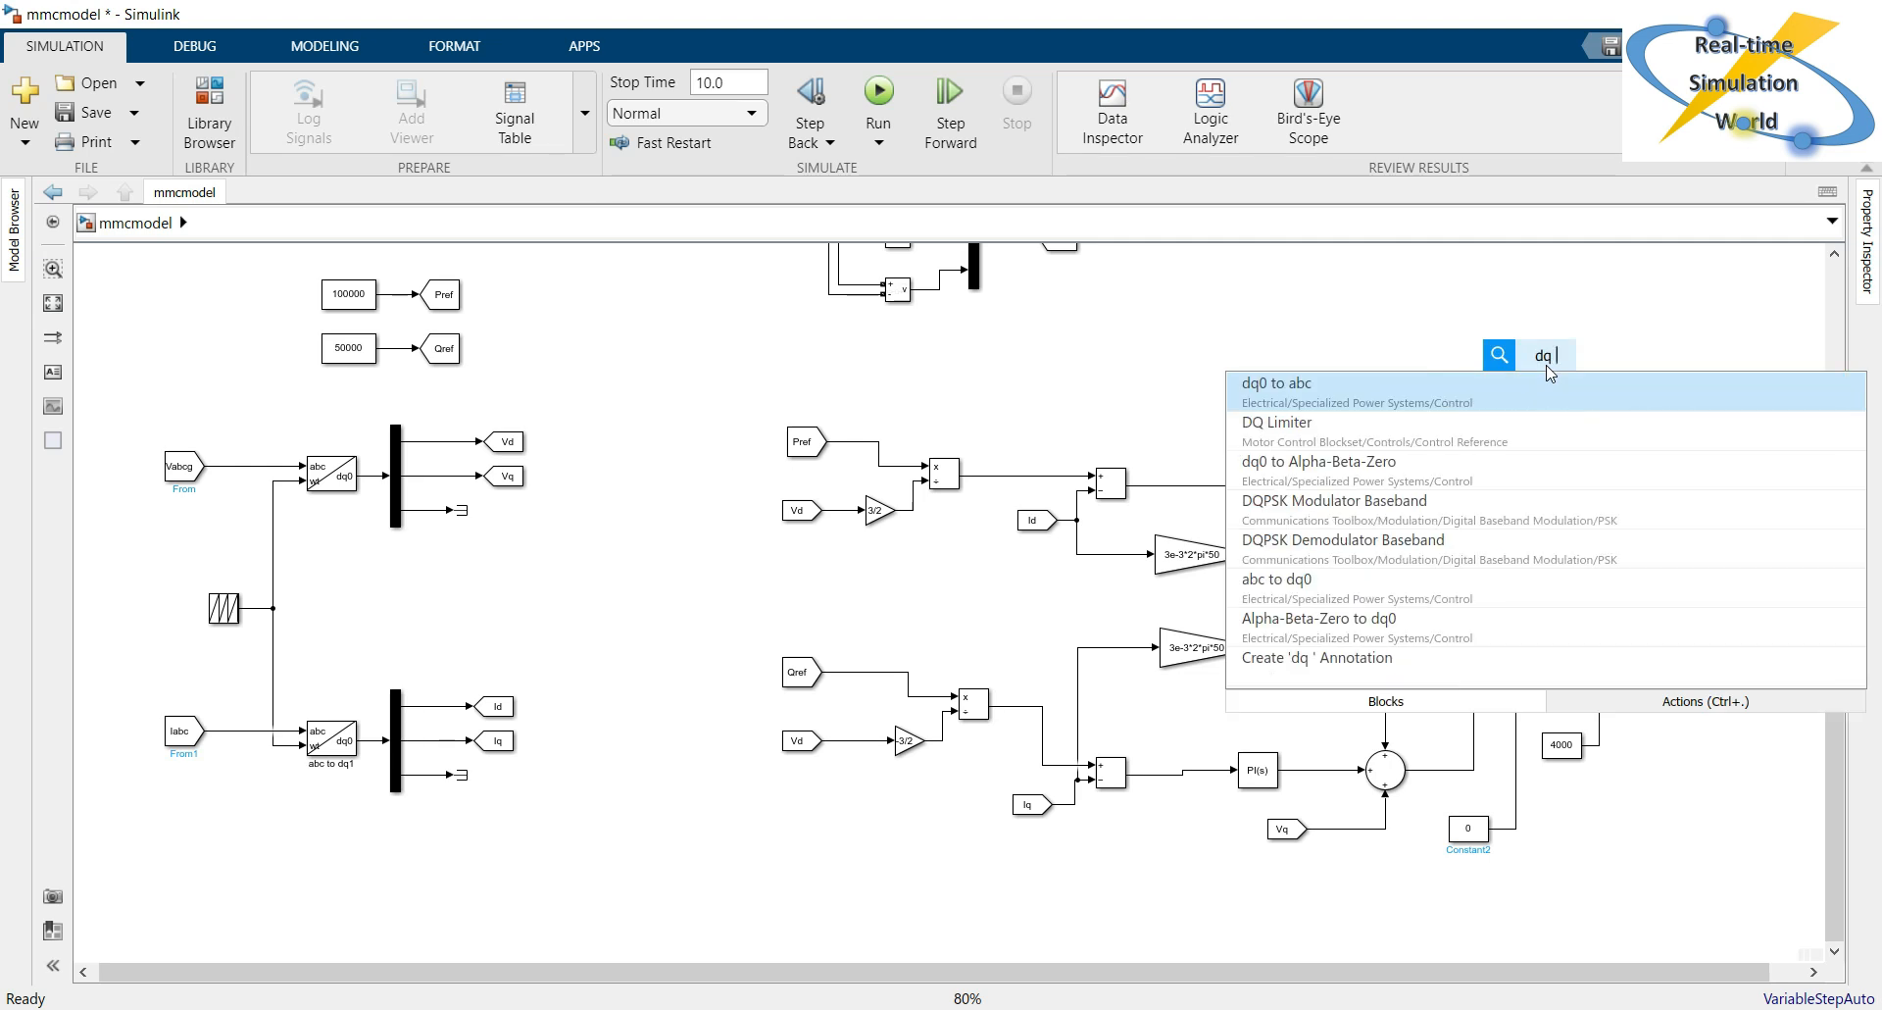
key("Return")
left_click_drag(1547, 370, 1725, 639)
left_click(1690, 821)
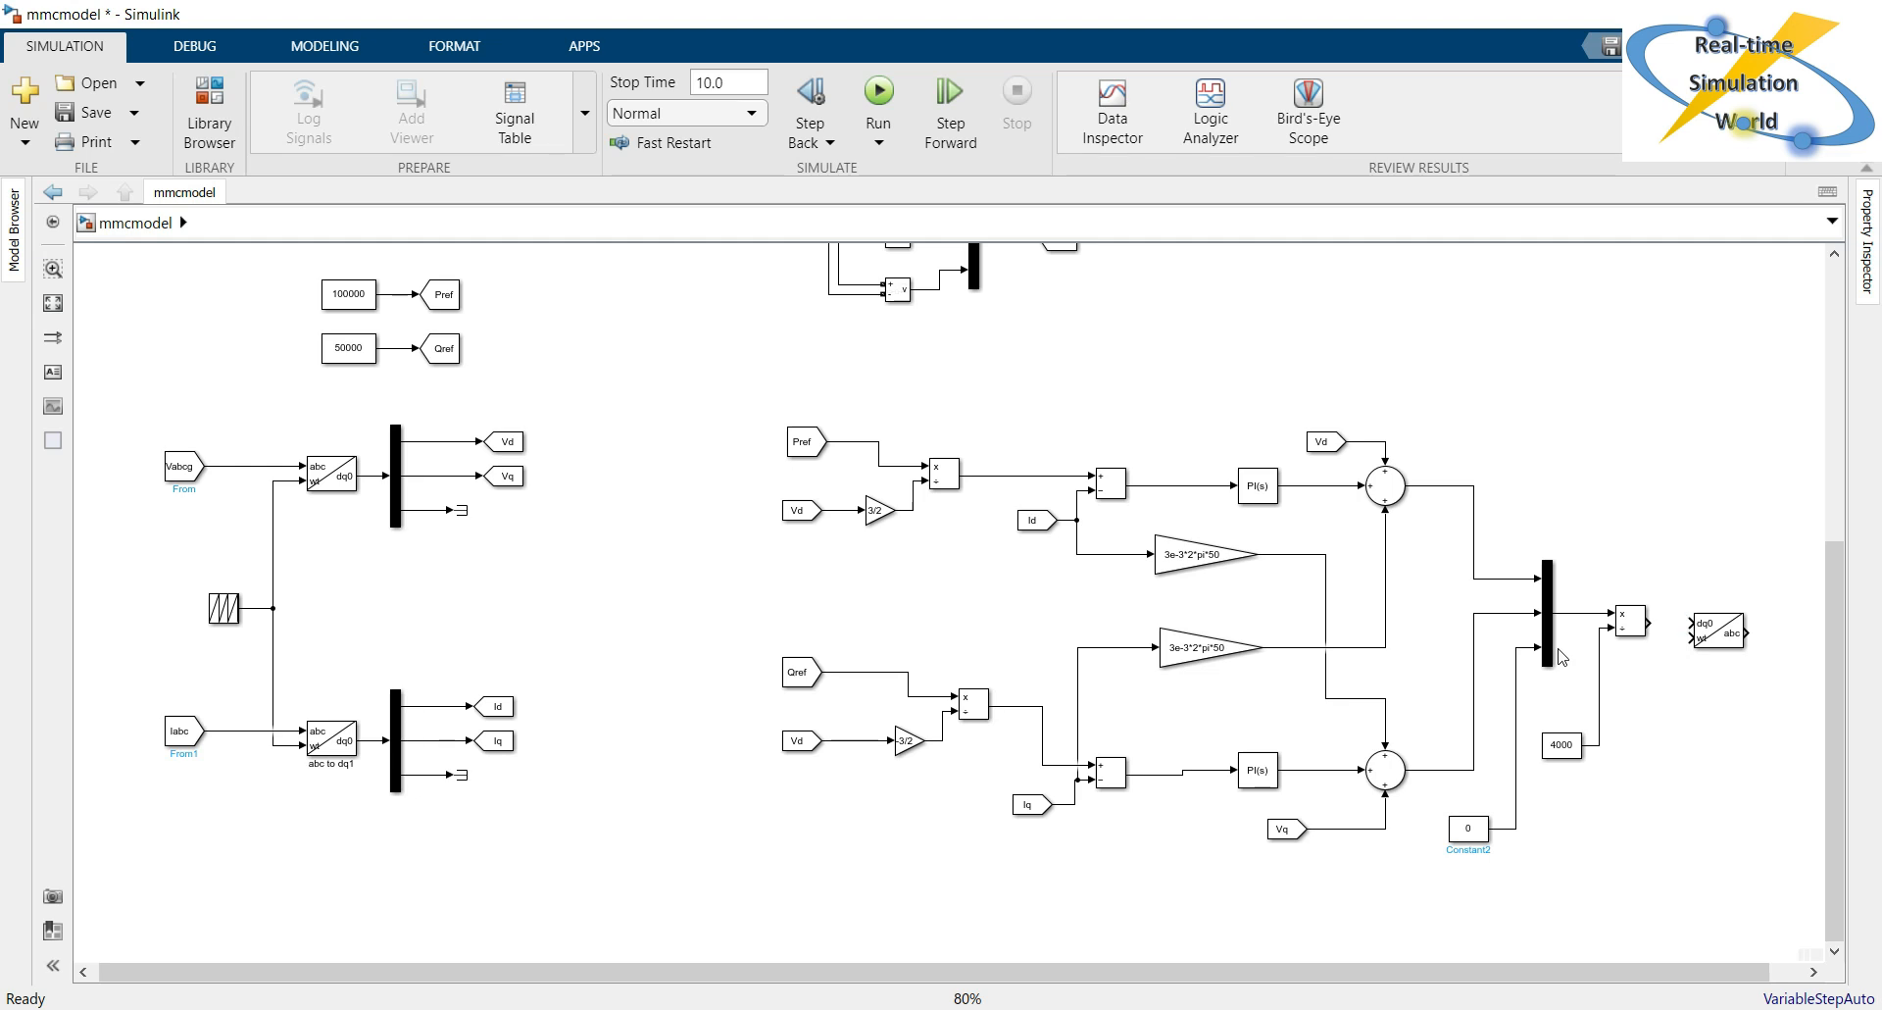
Connect the Divide output to the dq0 input and a copy of the sawtooth source block to the wt input.
left_click_drag(1651, 621, 1691, 623)
left_click(1701, 627)
left_click(224, 610)
left_click_drag(224, 610, 1694, 638, "ctrl")
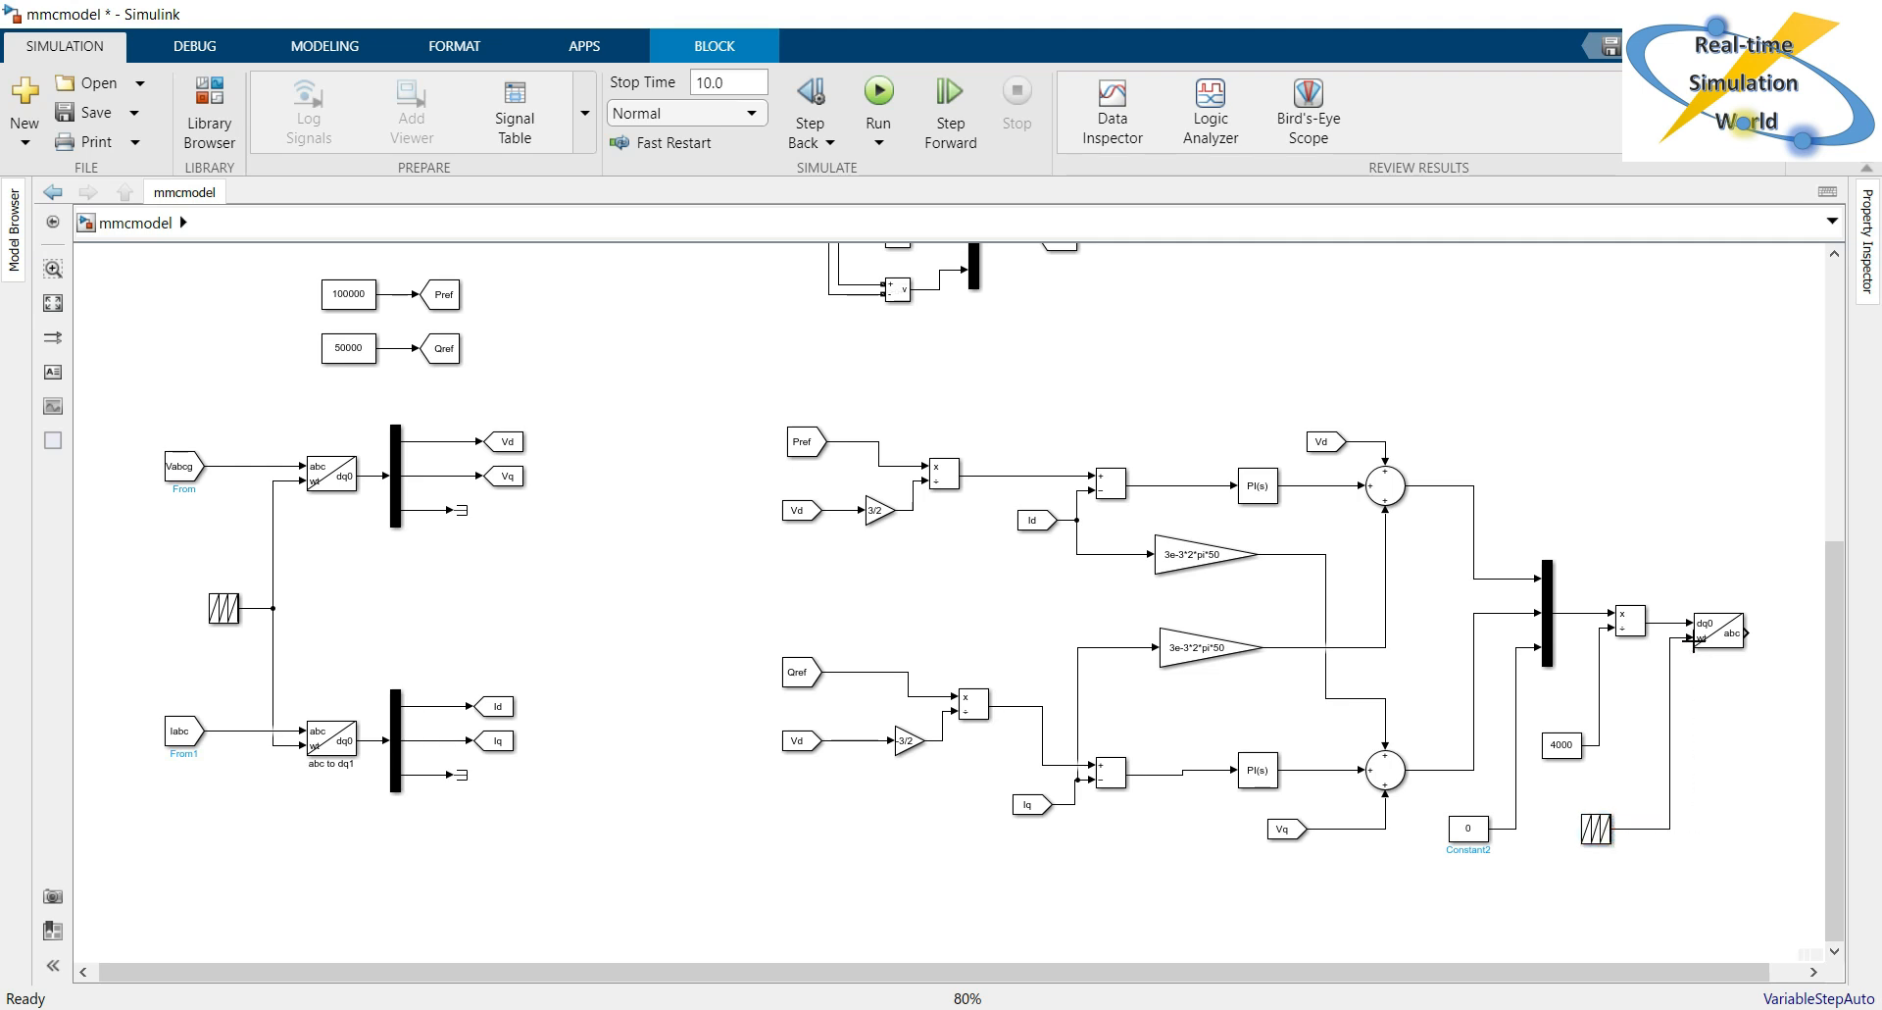
left_click_drag(1598, 829, 1618, 828)
left_click(1611, 932)
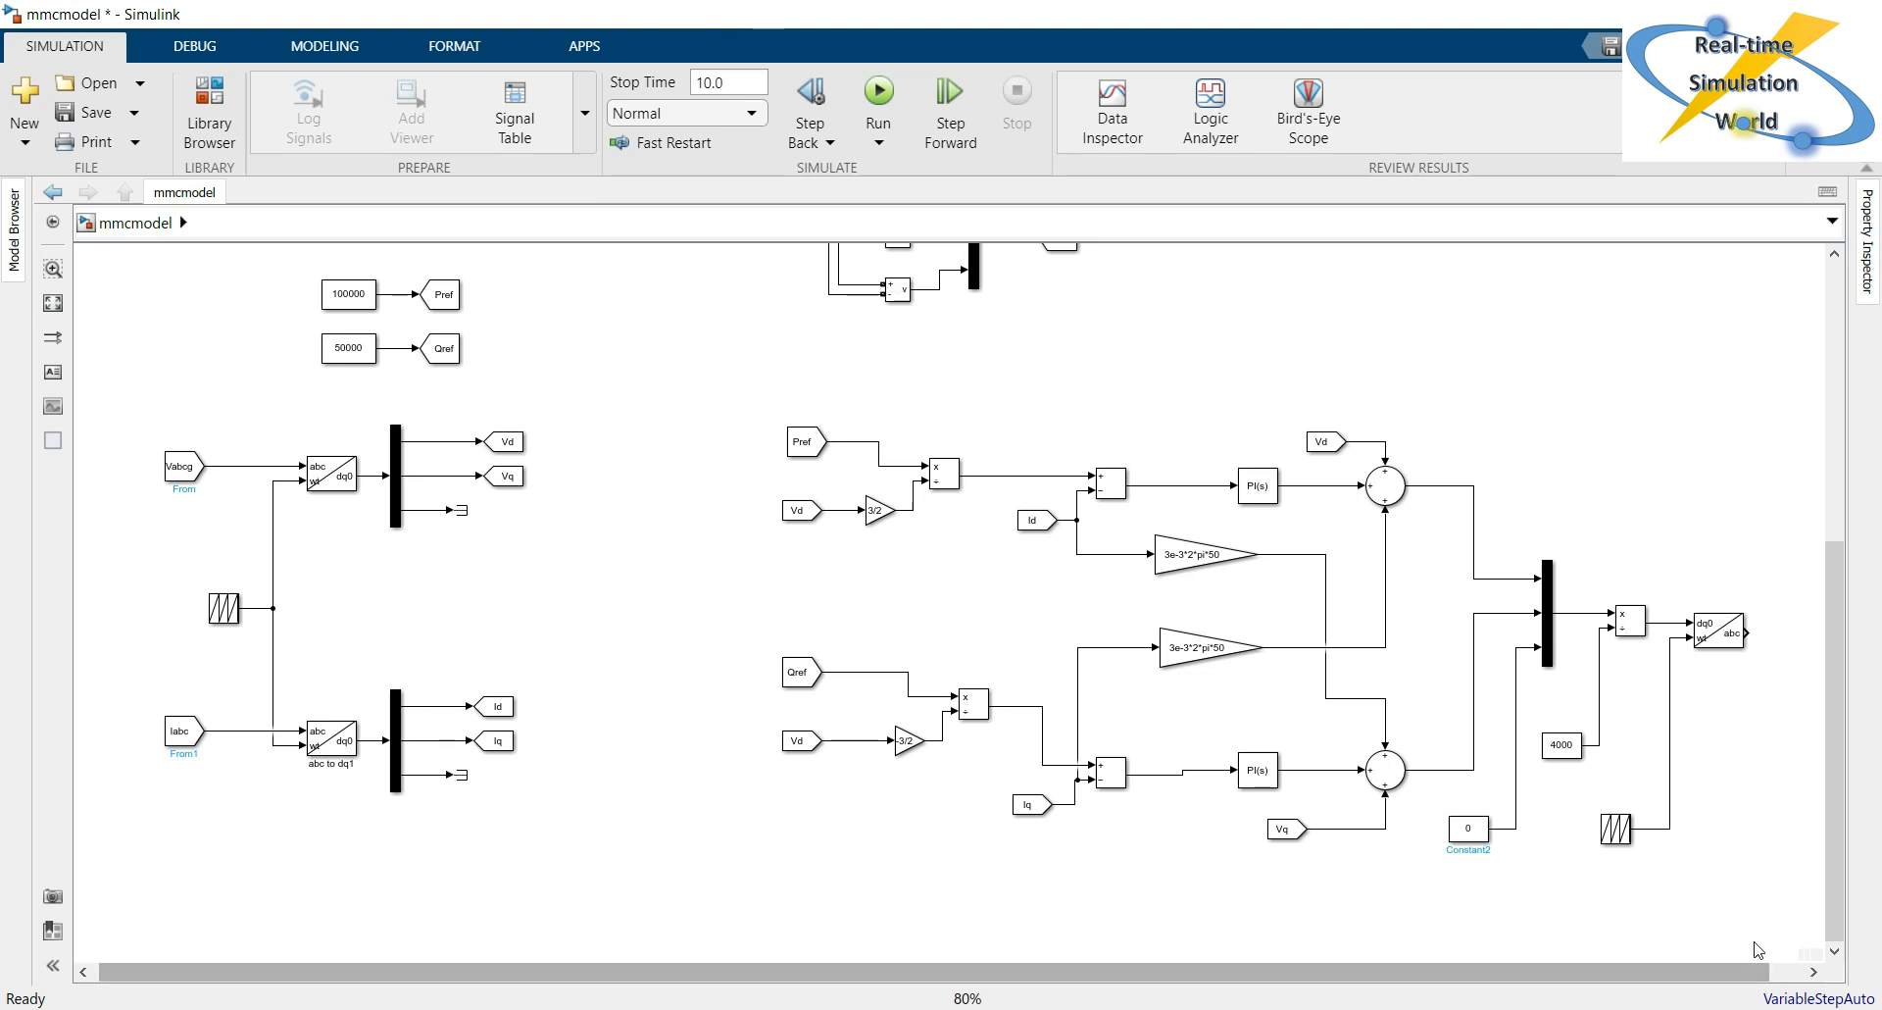
Add a Demux block with three outputs in the free area beyond the dq0 to abc block.
left_click_drag(1759, 972, 1848, 995)
left_click_drag(1796, 902, 1875, 909)
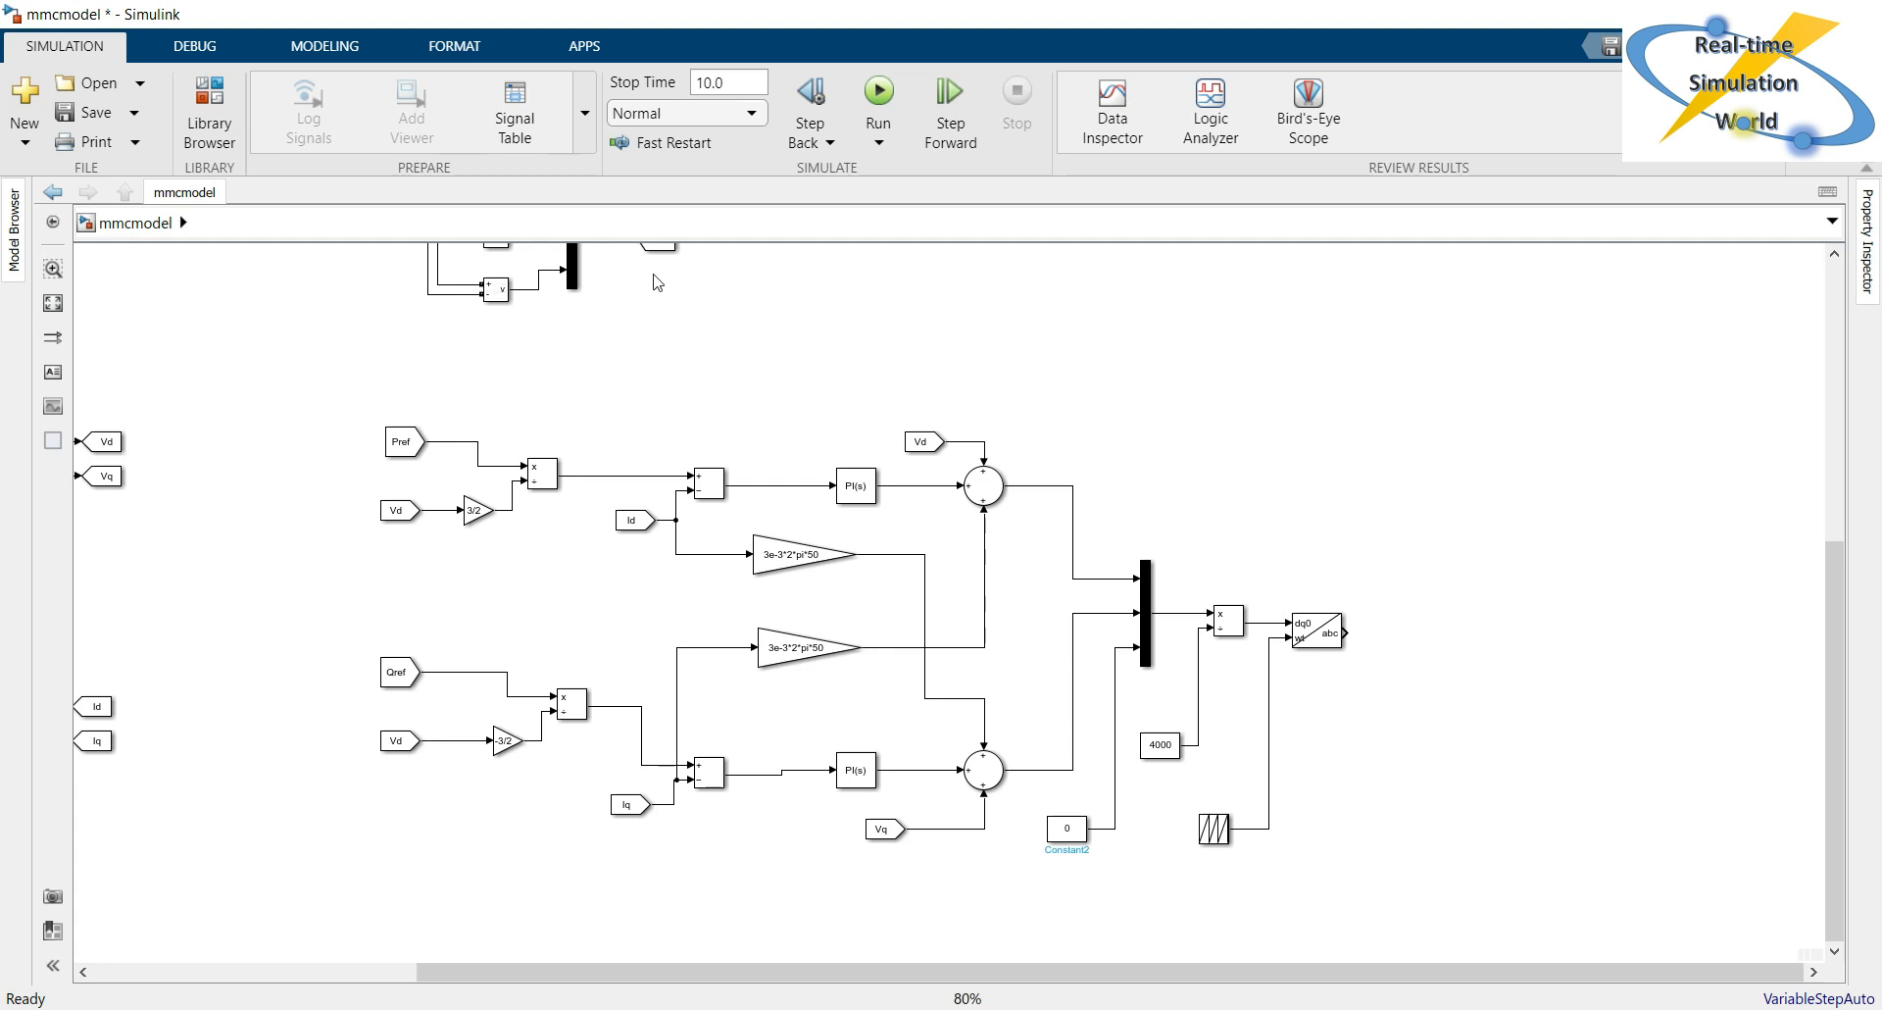
double_click(1471, 540)
type("dem")
key("Escape")
left_click(1469, 537)
double_click(1469, 537)
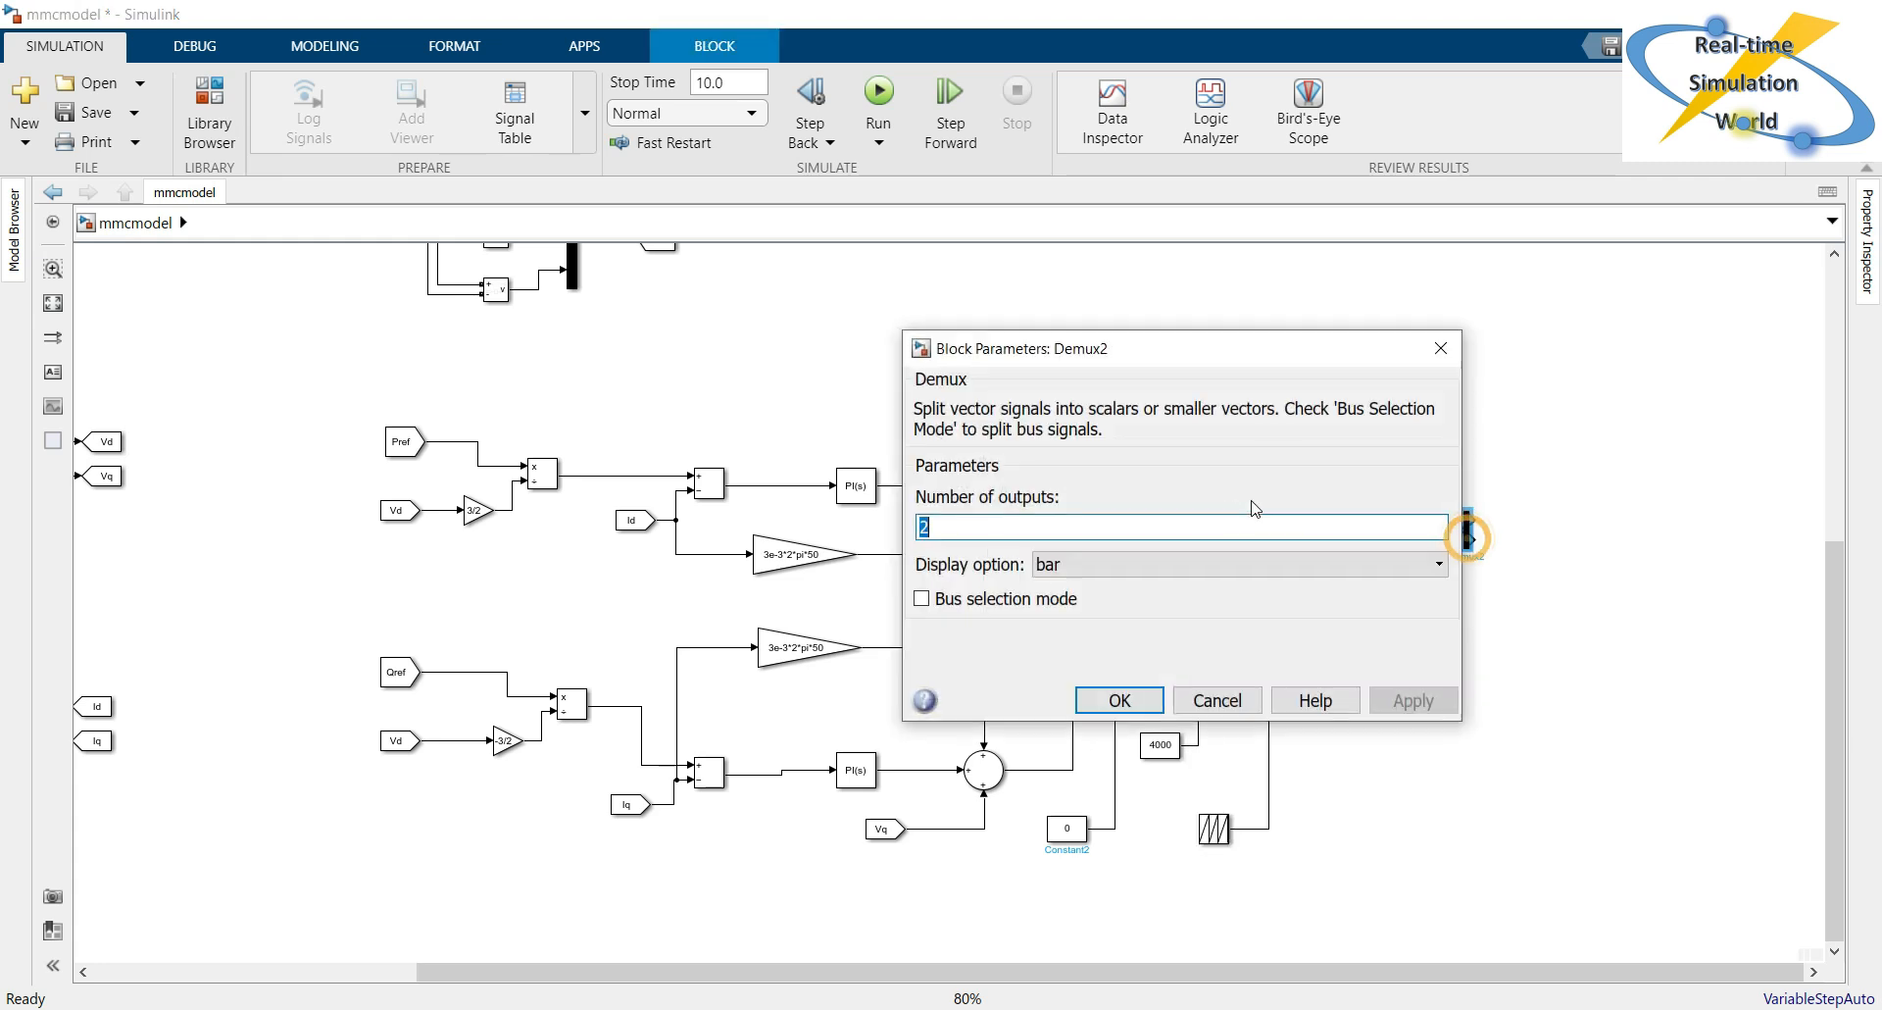
key("Return")
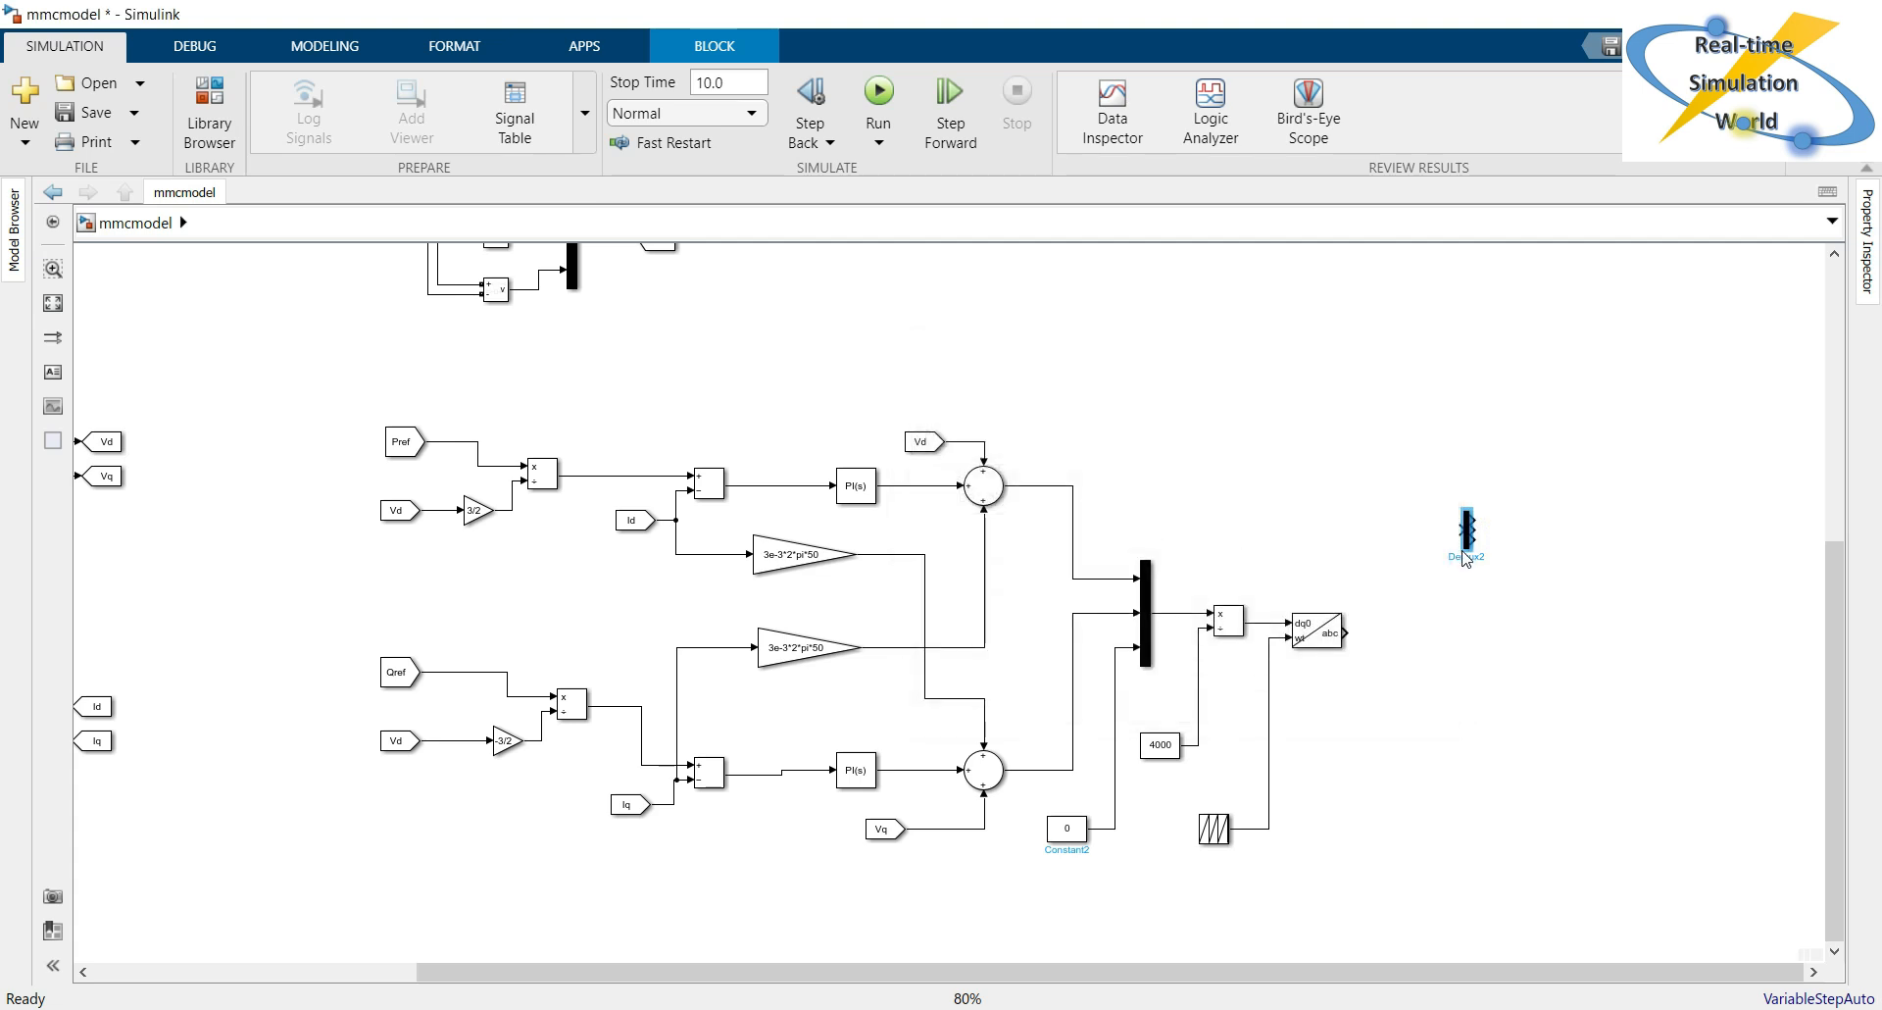
Place the Demux beside the dq0 to abc block, connect the abc output to it and enlarge it vertically.
left_click_drag(1471, 539, 1416, 644)
left_click(1408, 635)
mouse_move(1403, 656)
left_mouse_down()
mouse_move(1412, 749)
mouse_move(1416, 667)
left_mouse_up()
left_click(1487, 670)
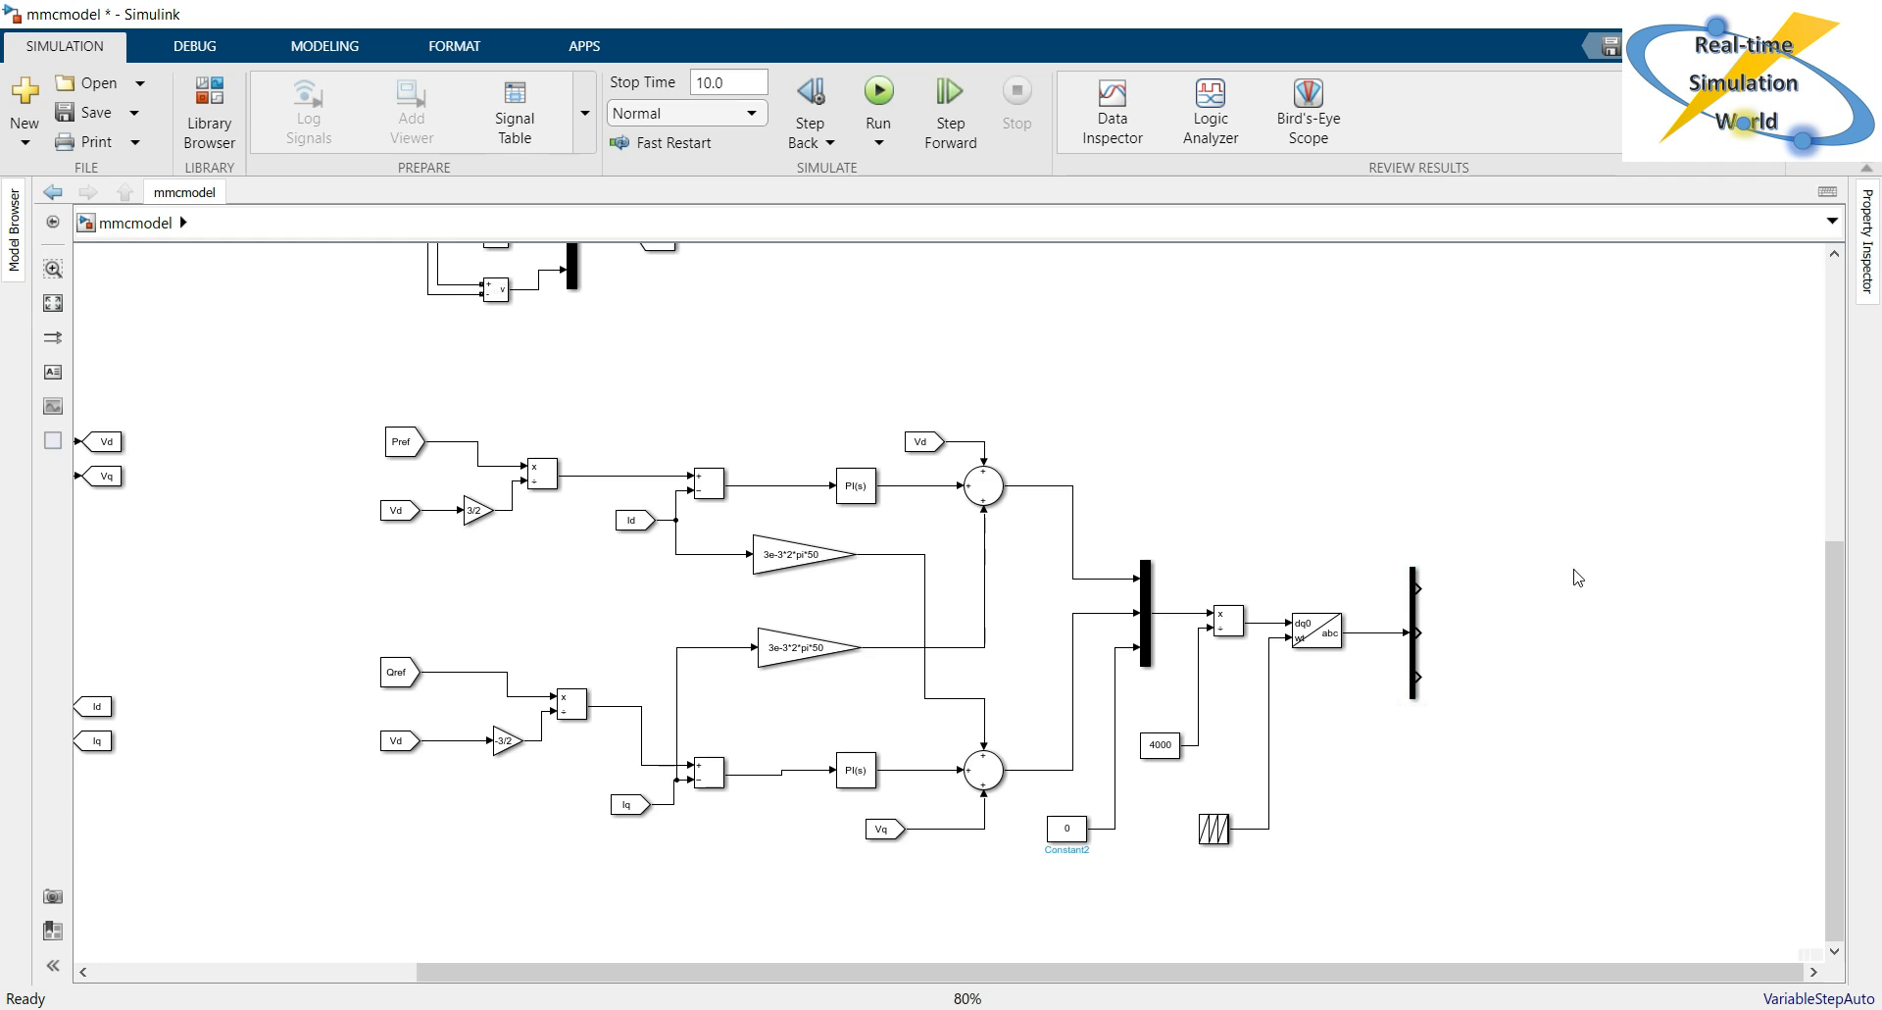
Add a Saturation block and connect it to the first Demux output.
type("satu")
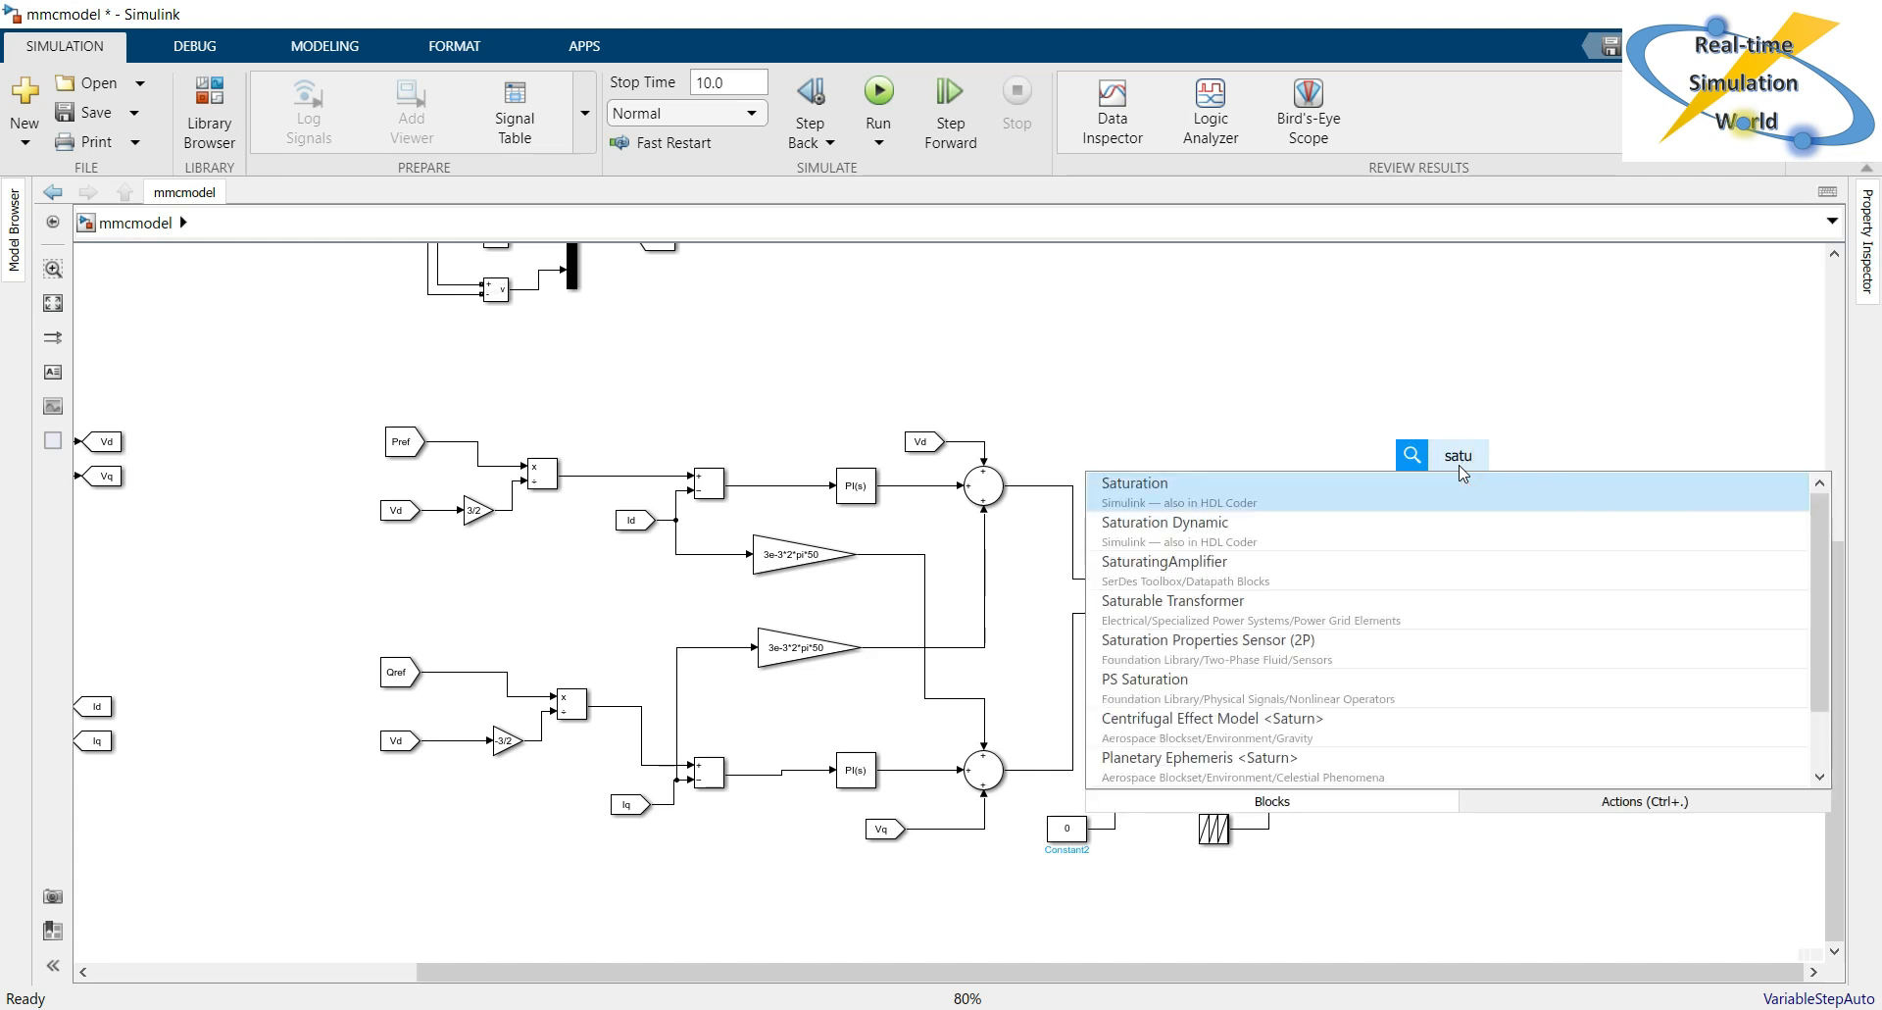
key("Return")
left_click_drag(1461, 471, 1508, 599)
Set the Saturation block's upper limit to 1 and lower limit to -1.
double_click(1510, 589)
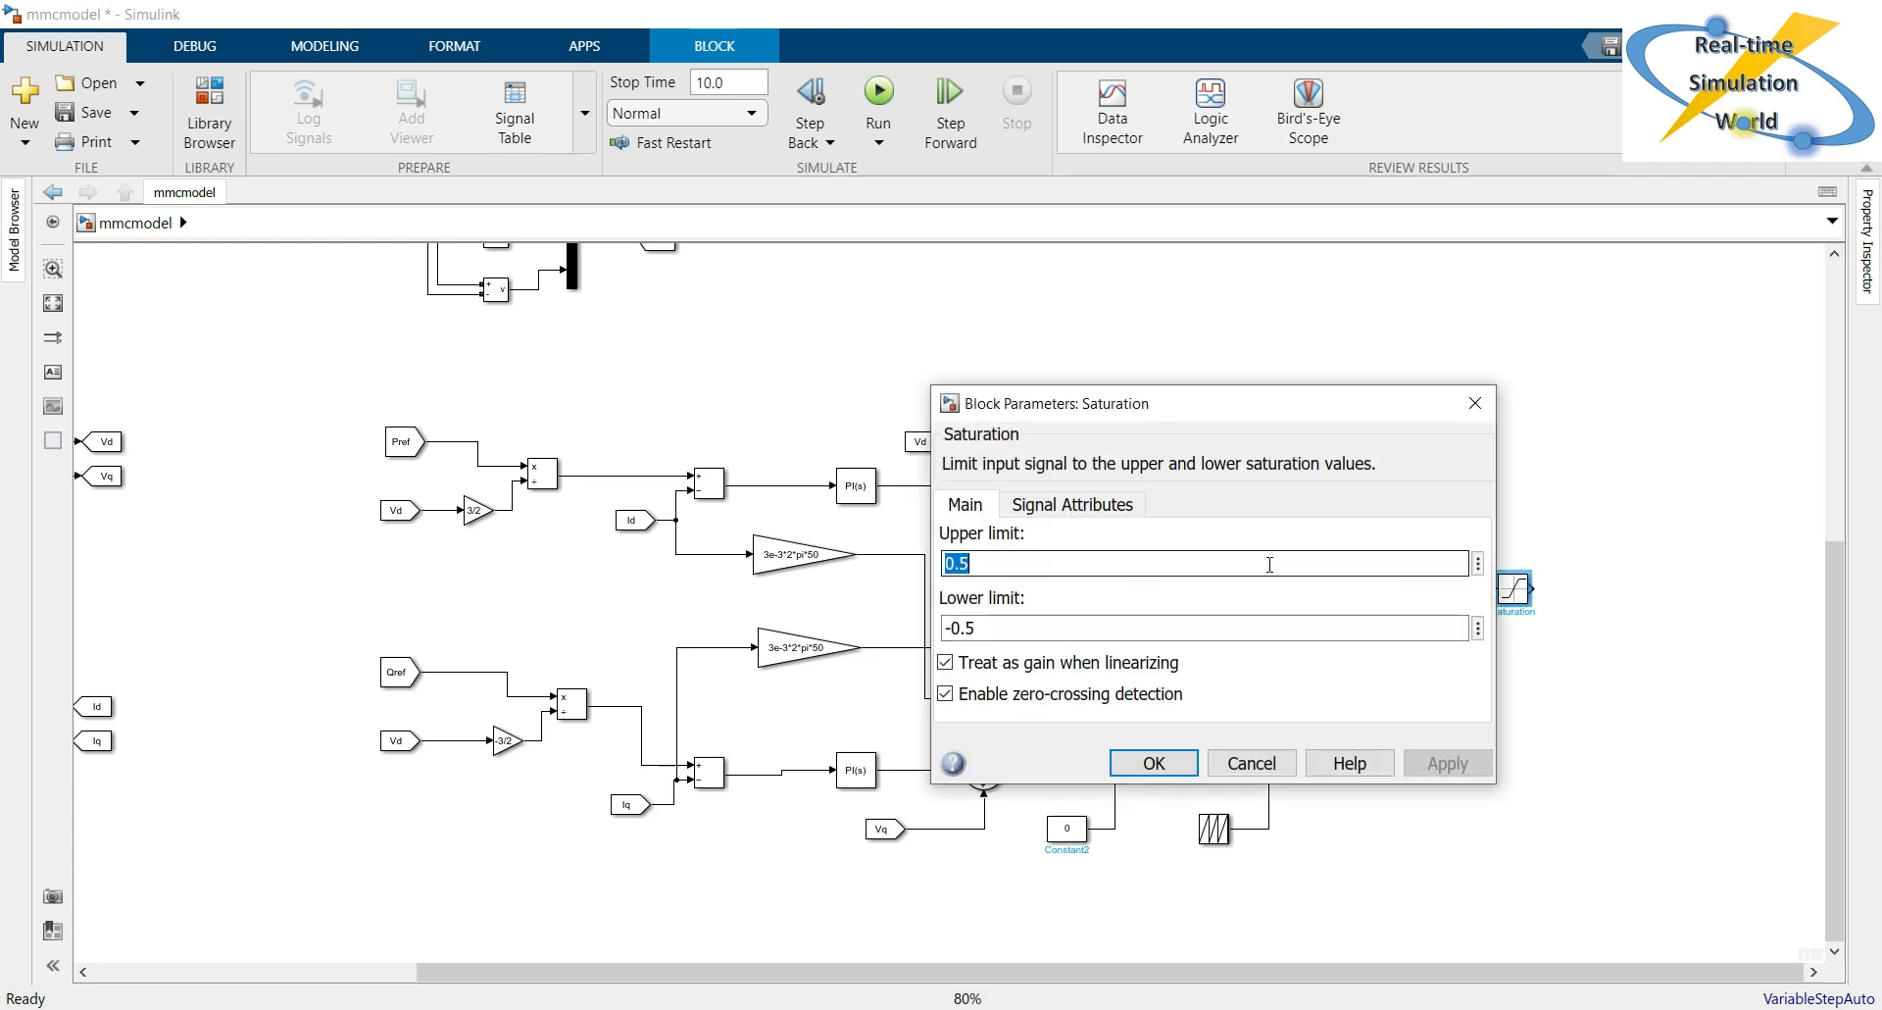
type("1")
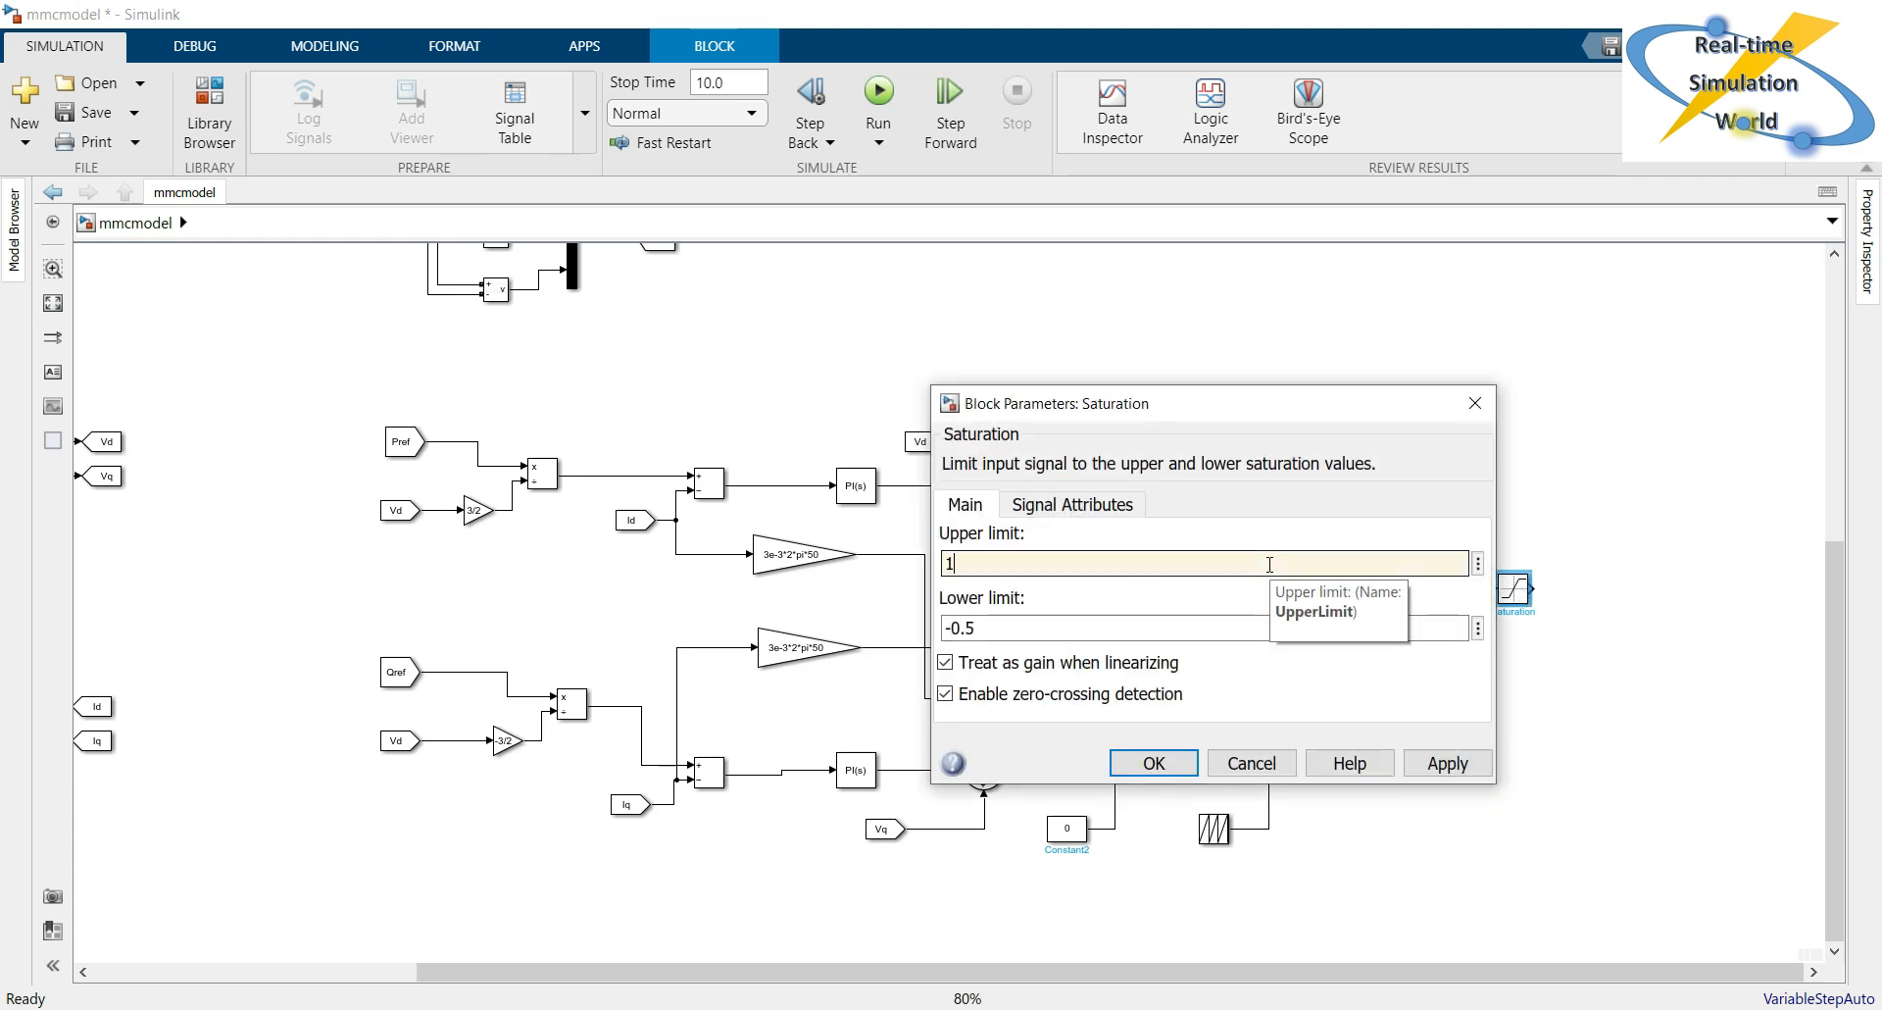
double_click(1062, 630)
type("-0.")
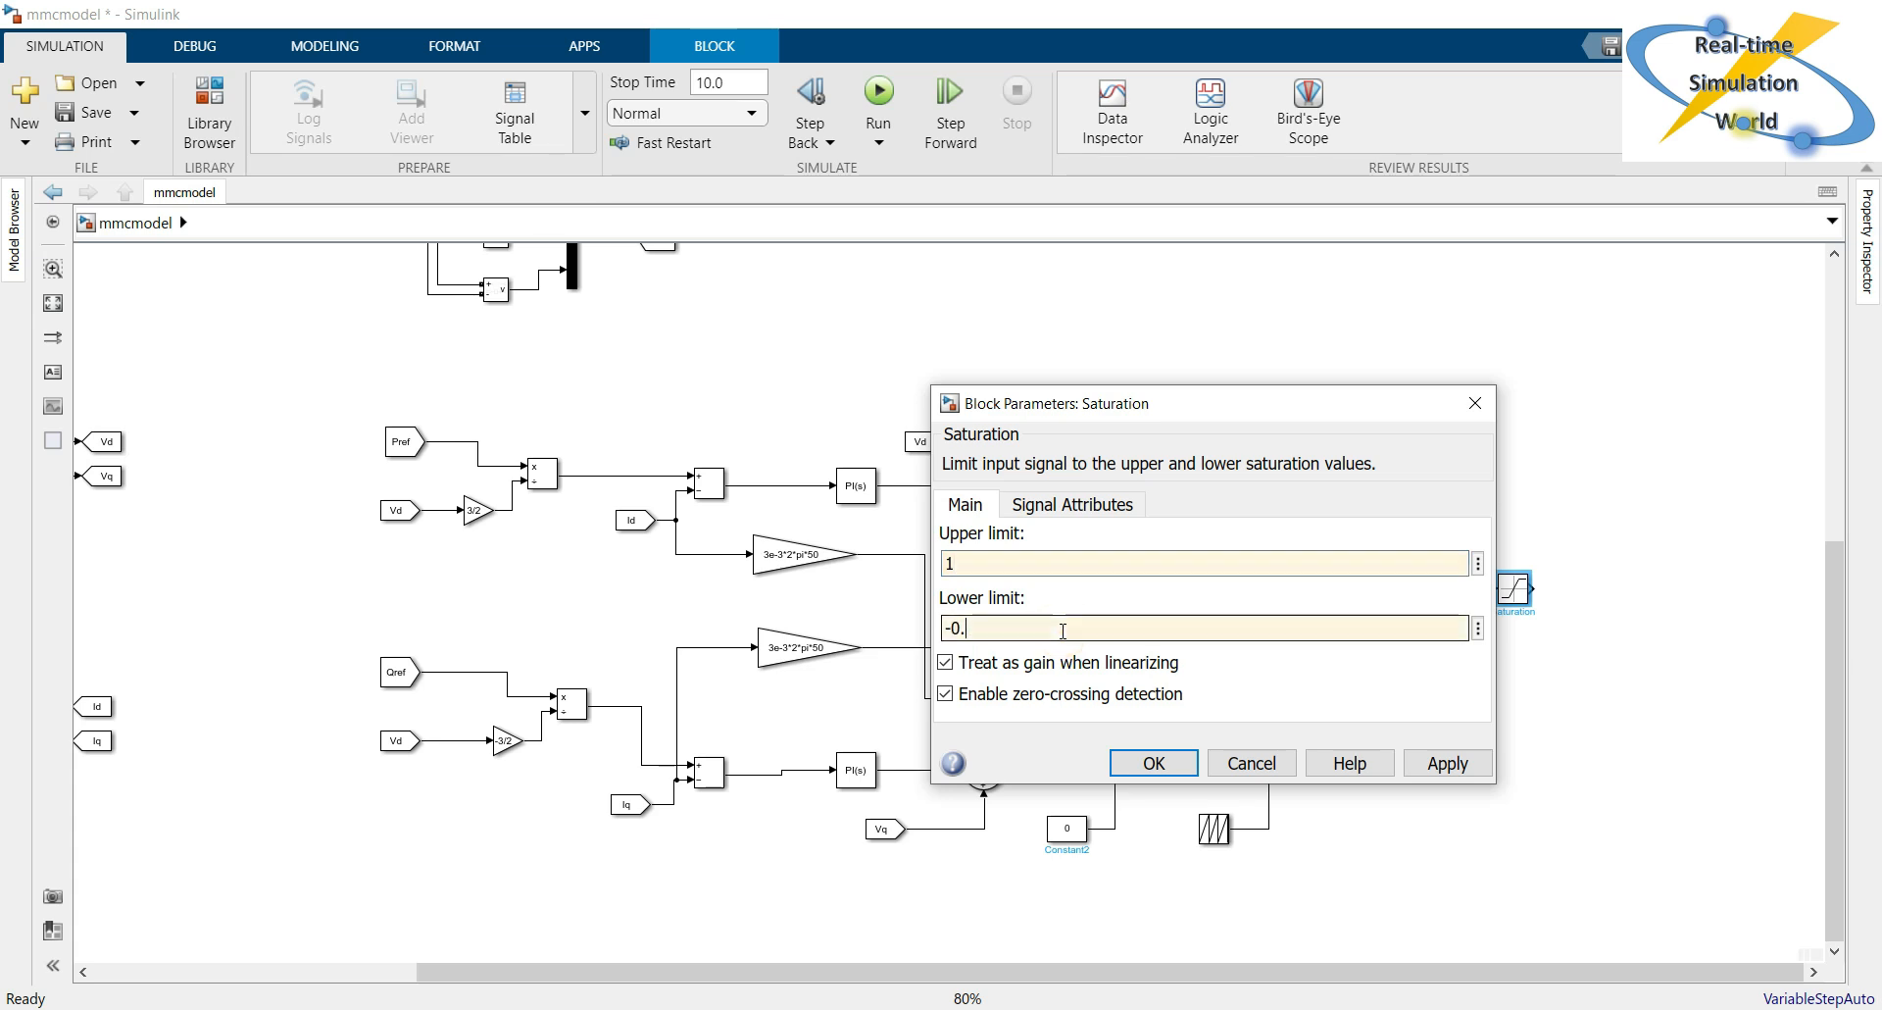
key("BackSpace")
type("1")
key("Return")
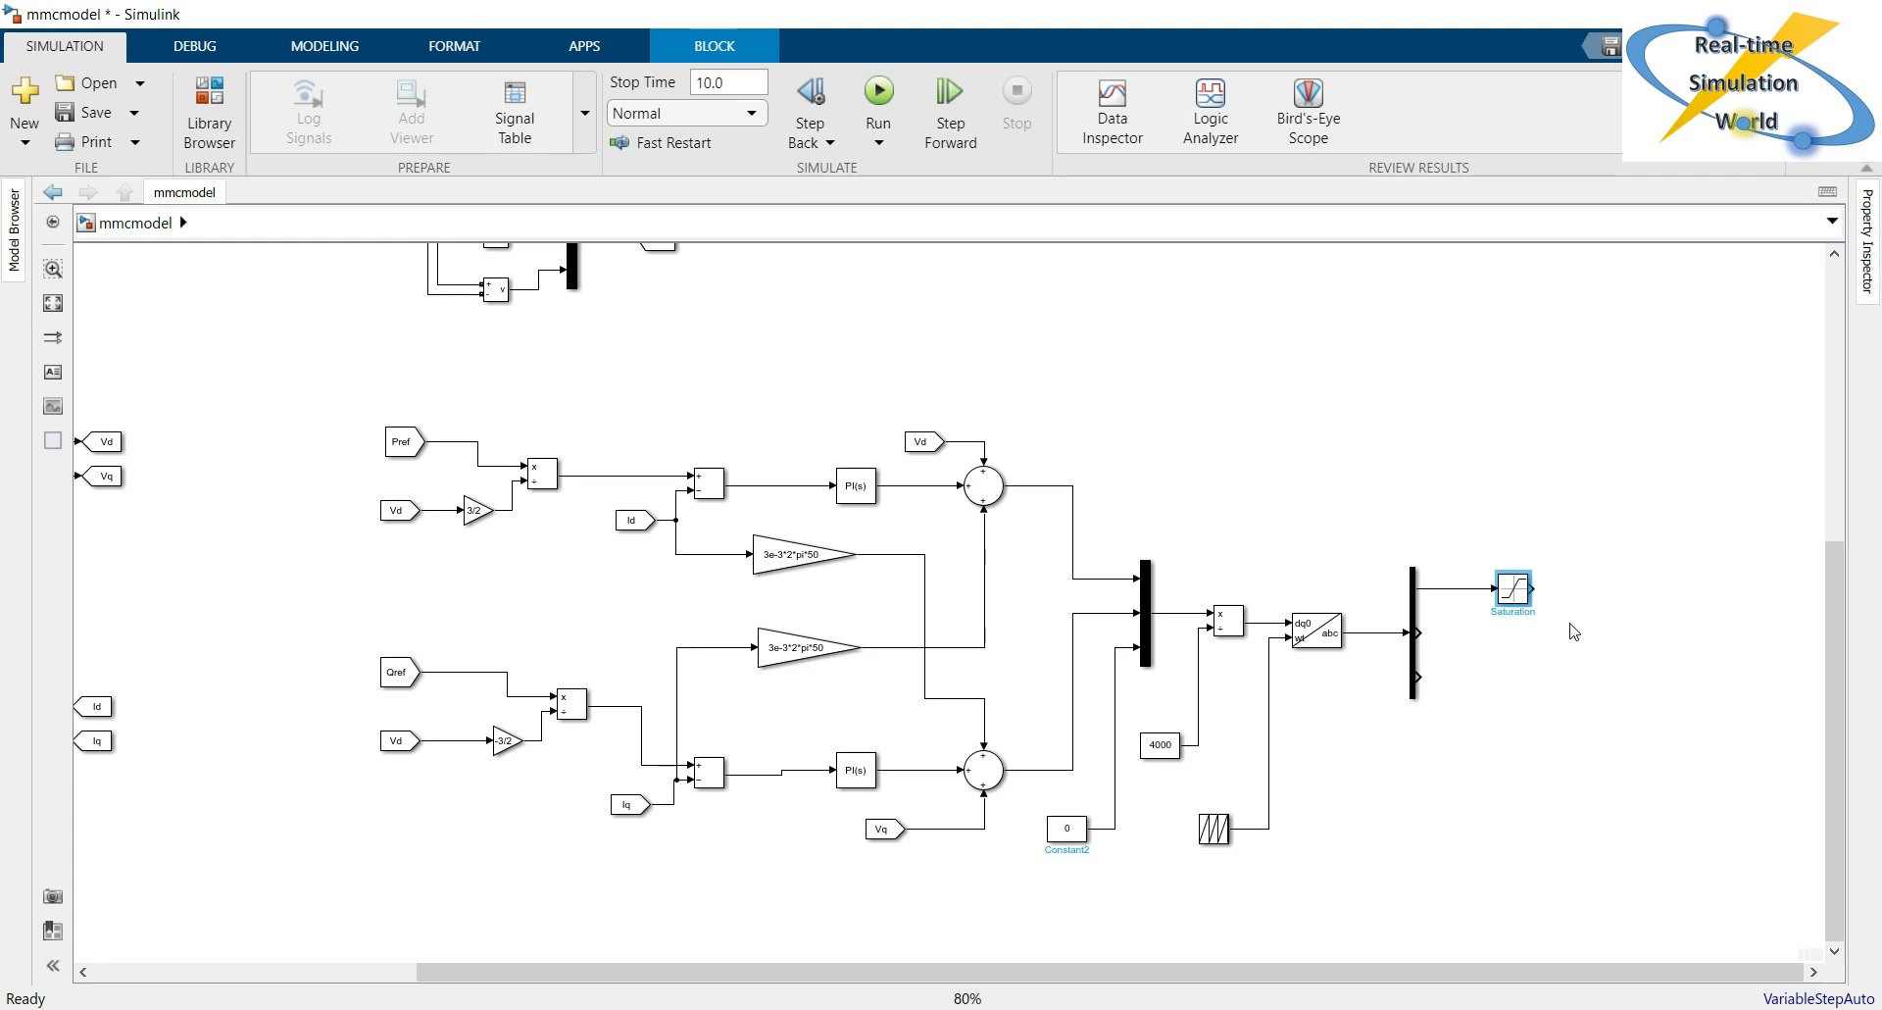
Copy the Saturation block twice below the first and connect the copies to the second and third Demux outputs.
left_click_drag(1516, 600, 1516, 644)
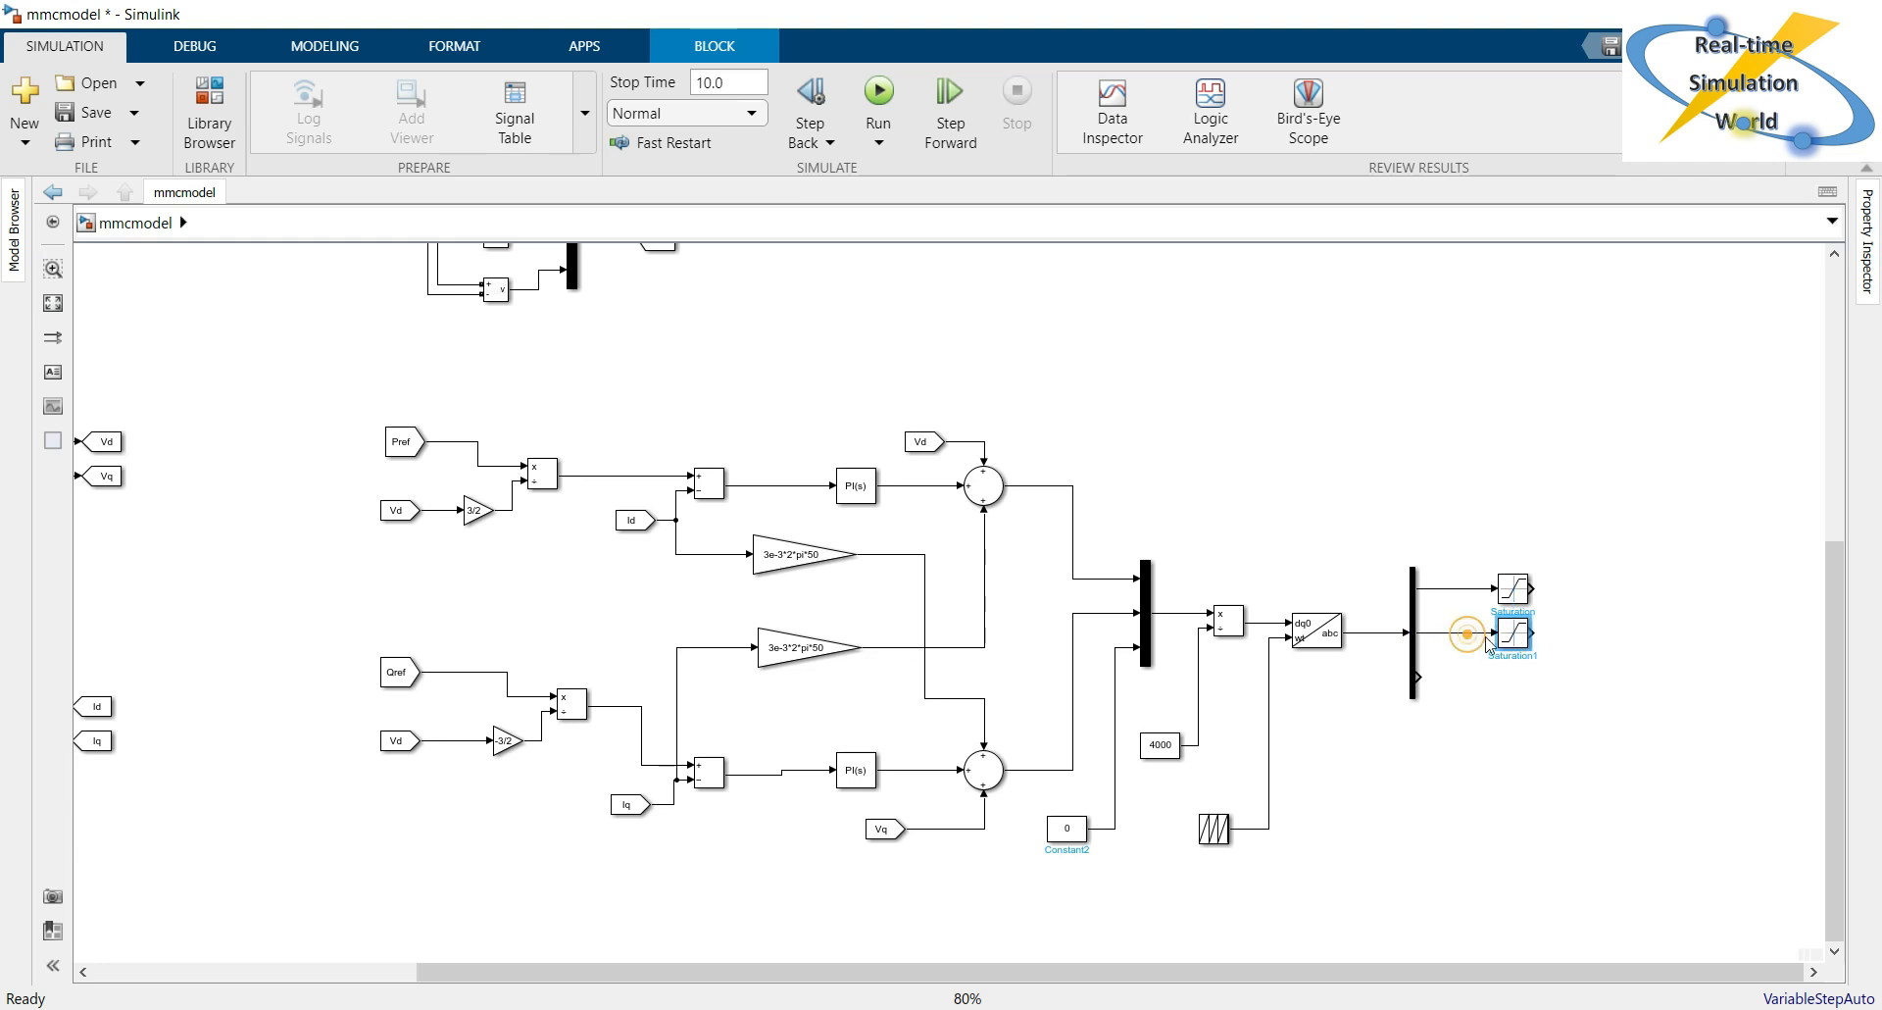
left_click_drag(1525, 649, 1519, 686)
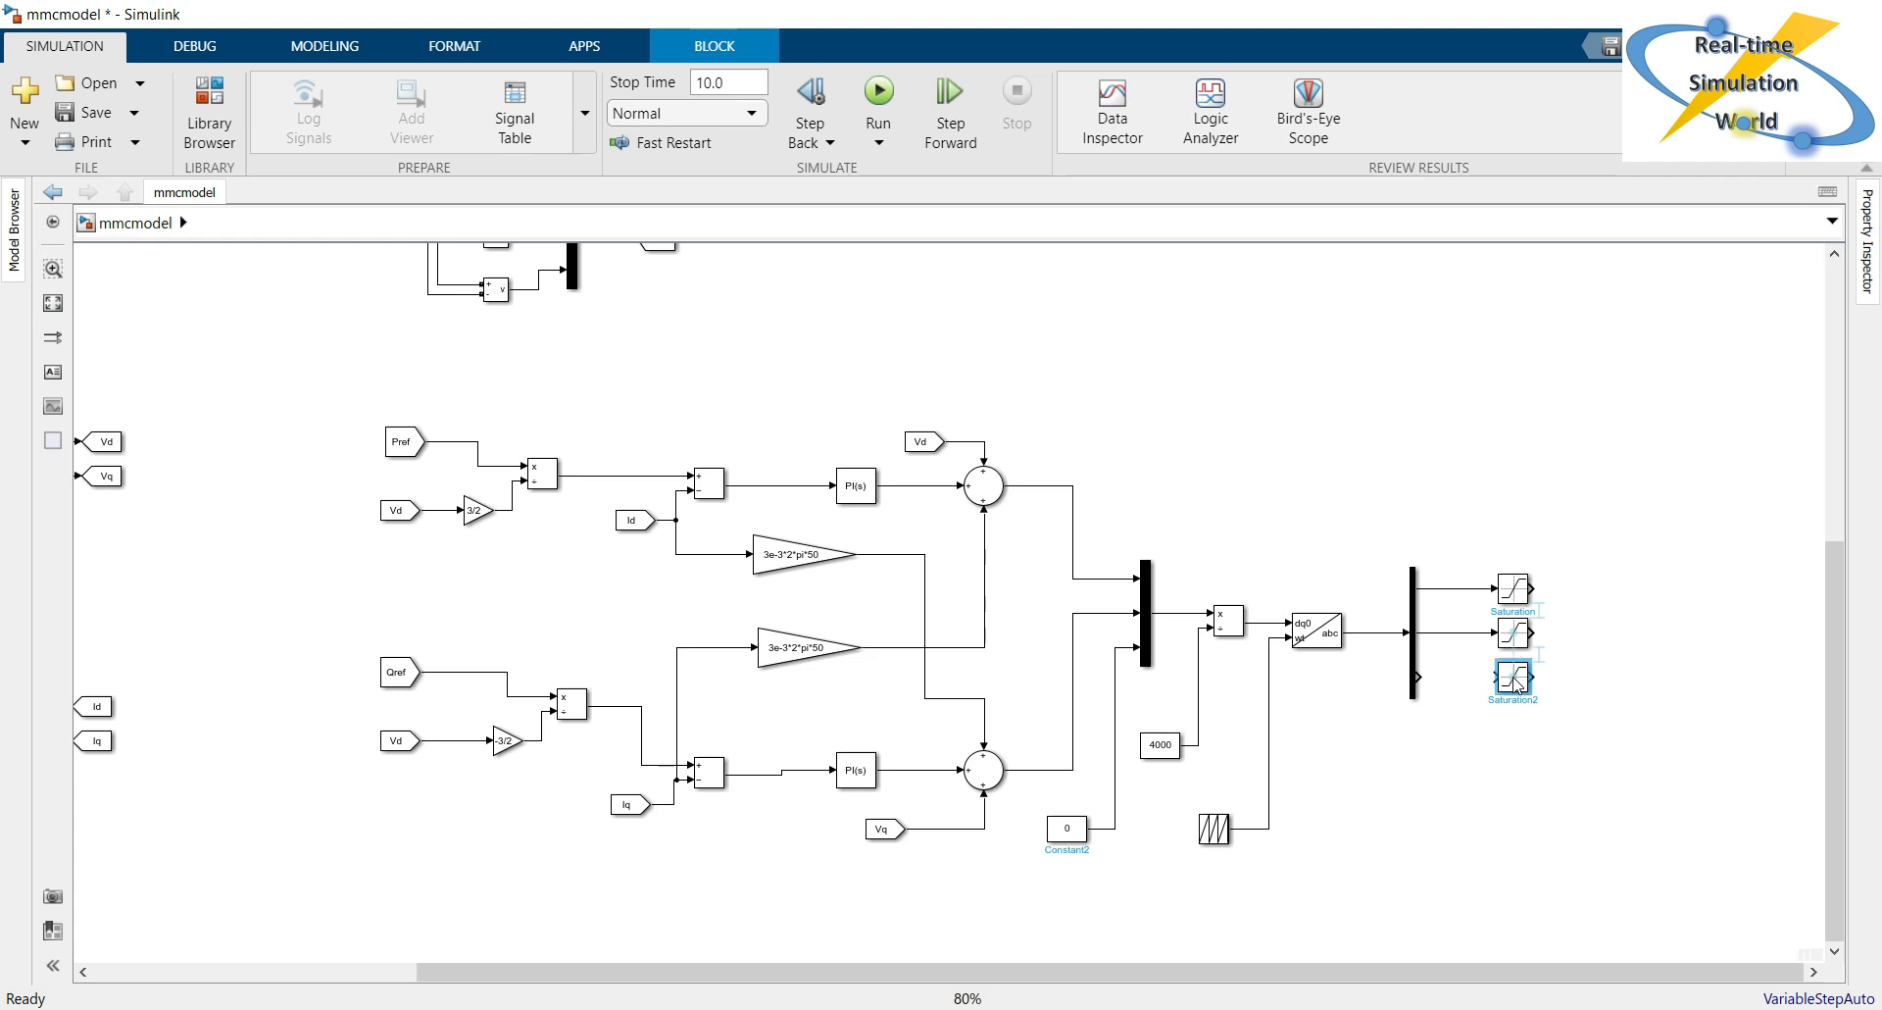
left_click(1414, 674)
left_click_drag(1414, 675, 1496, 677)
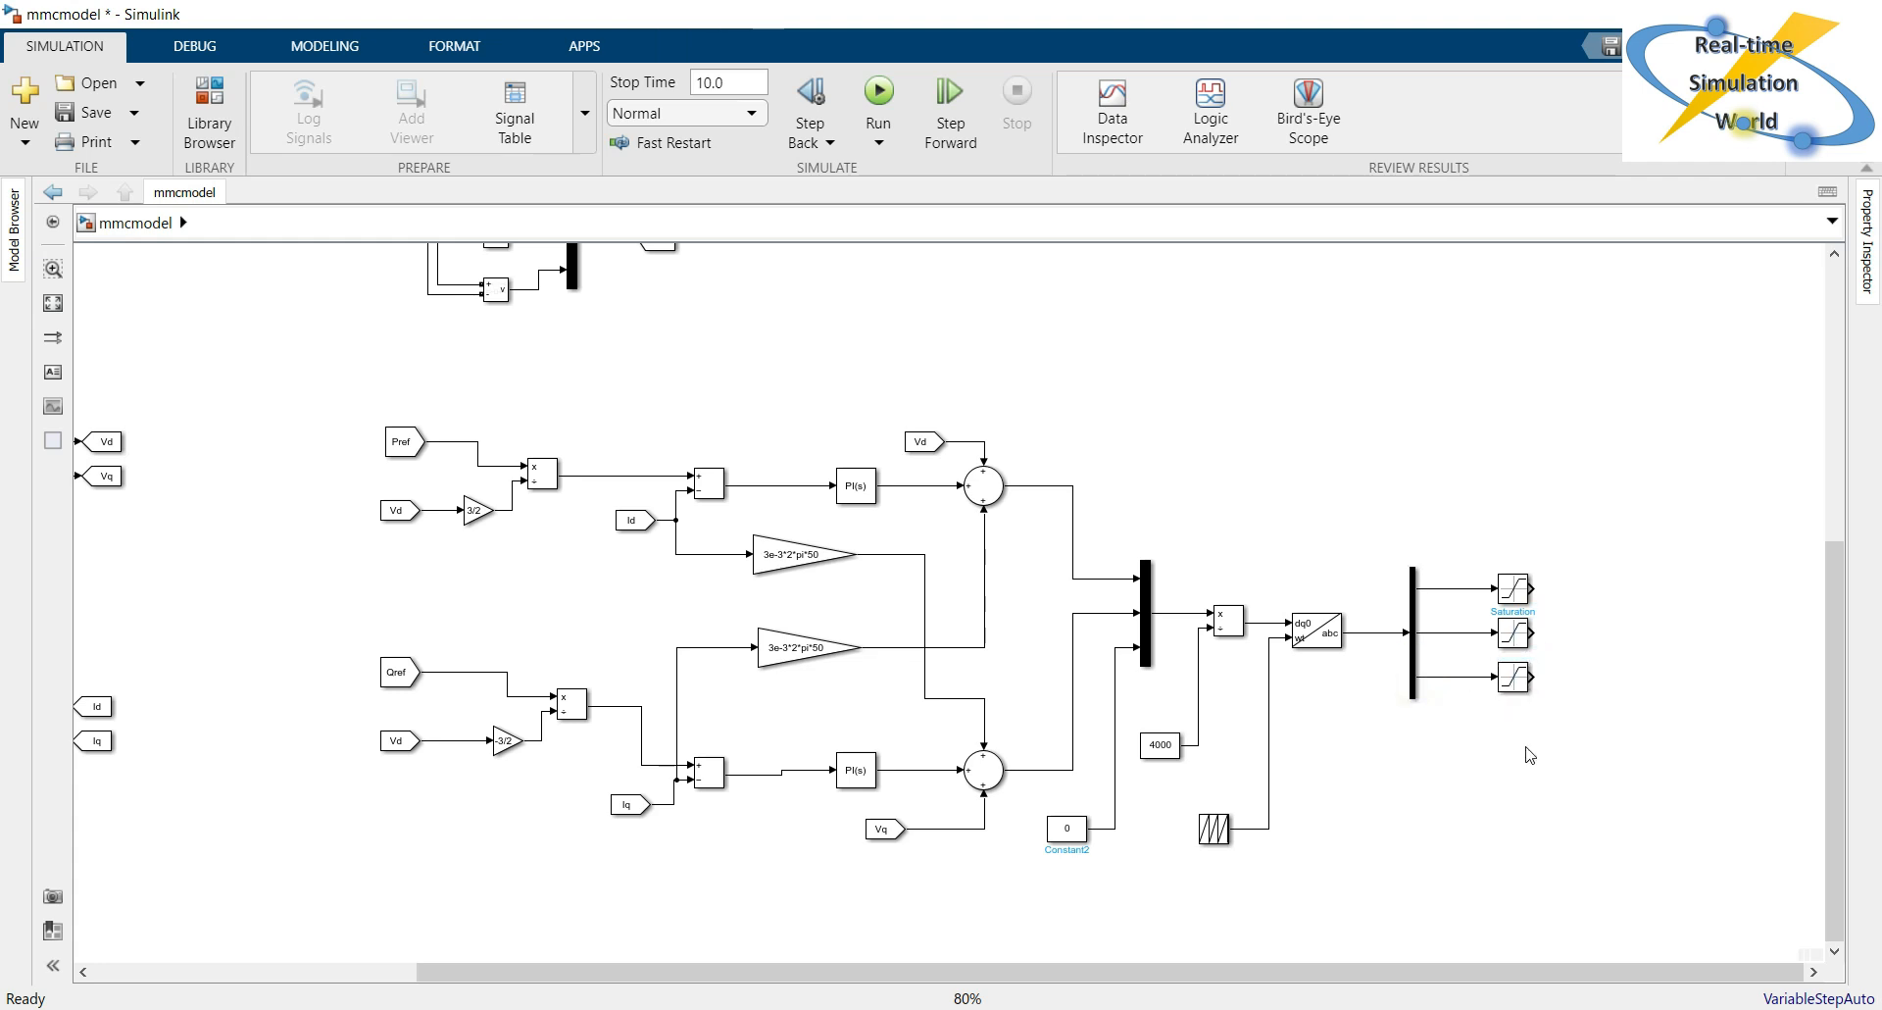
Add a Goto block and connect it to the upper Saturation block's output.
double_click(1491, 461)
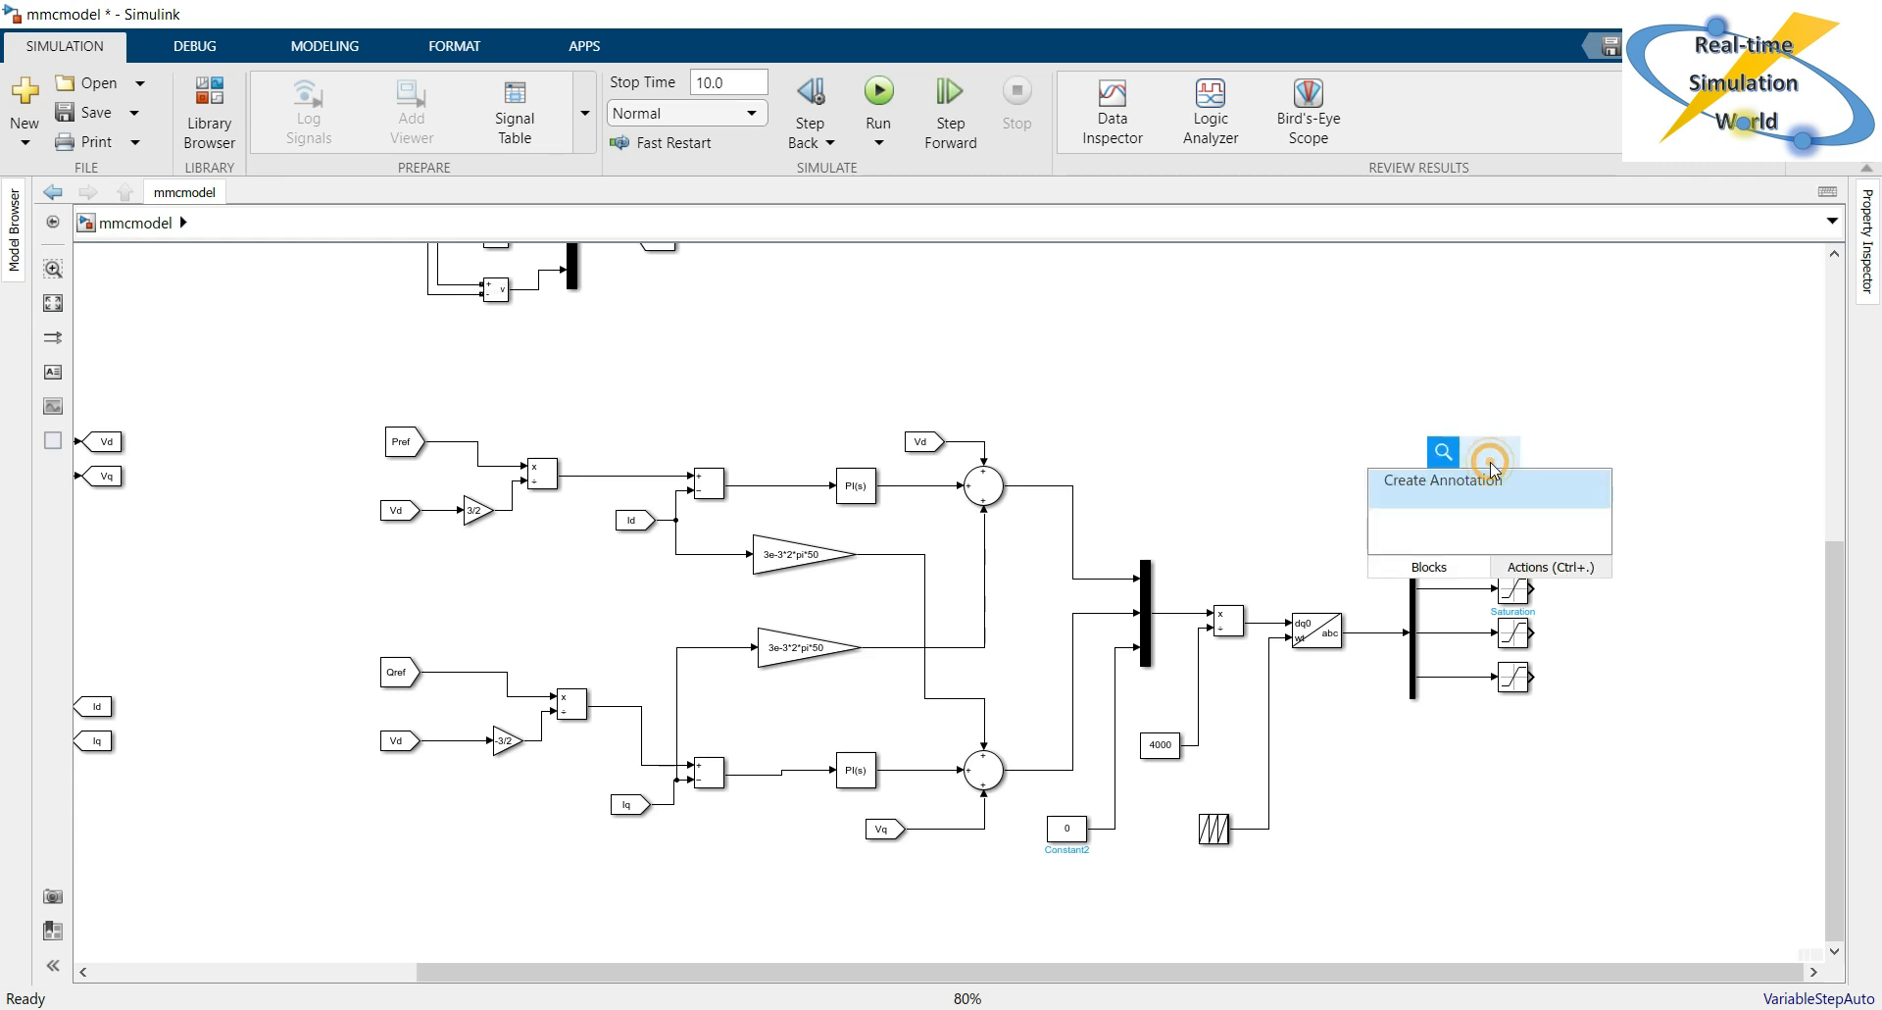
type("goto")
key("Return")
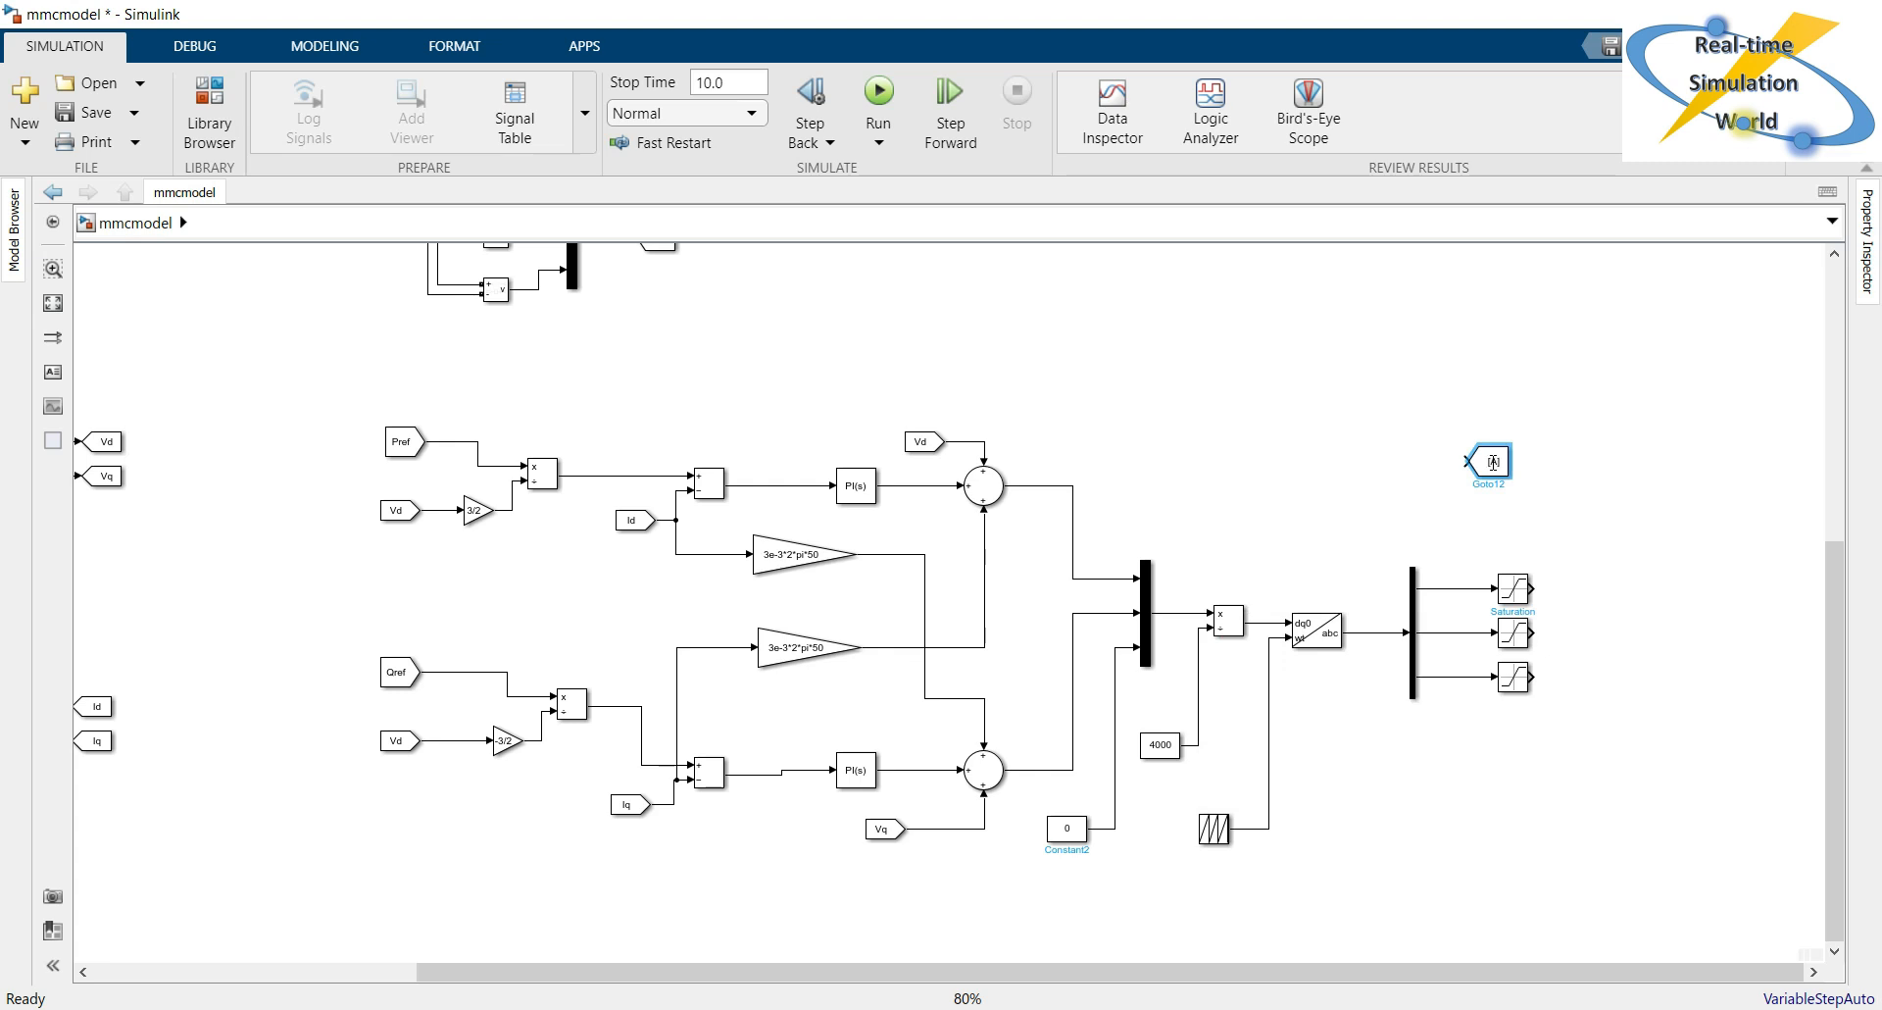
left_click_drag(1492, 462, 1635, 600)
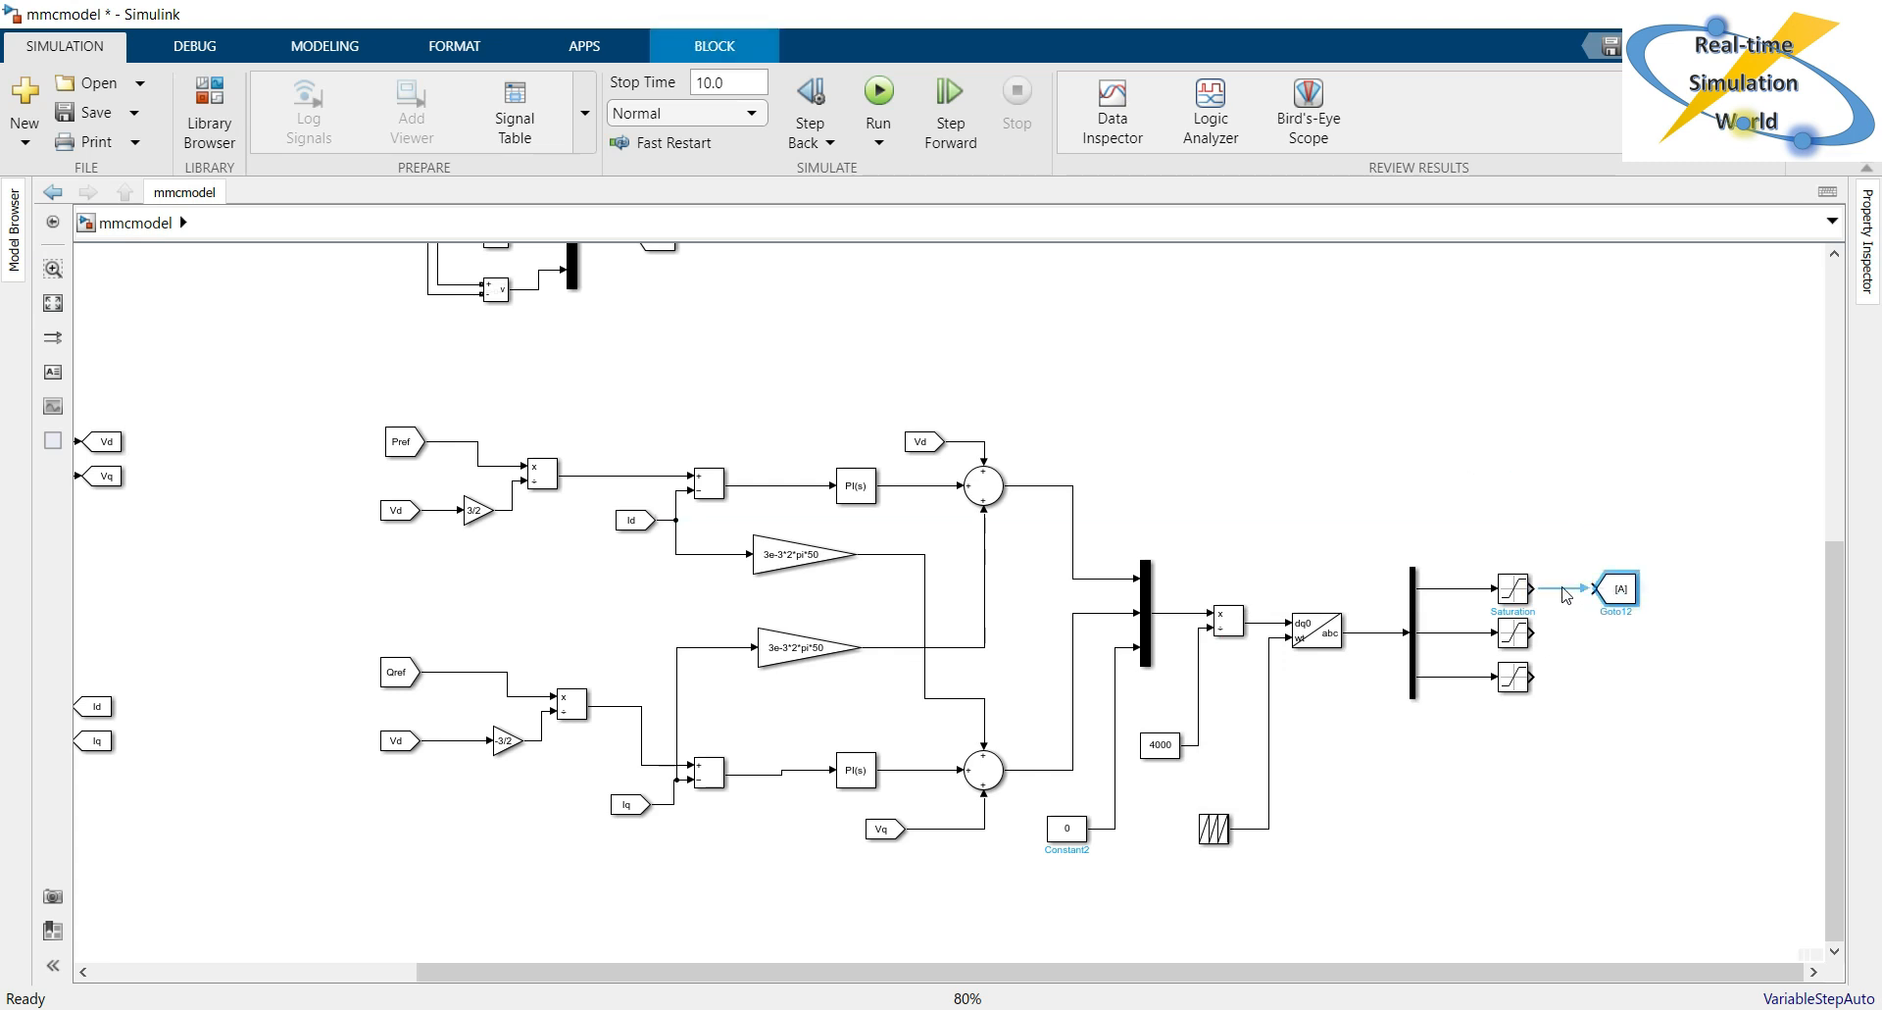
Set the new Goto block's tag to Aref.
double_click(1619, 588)
double_click(1216, 535)
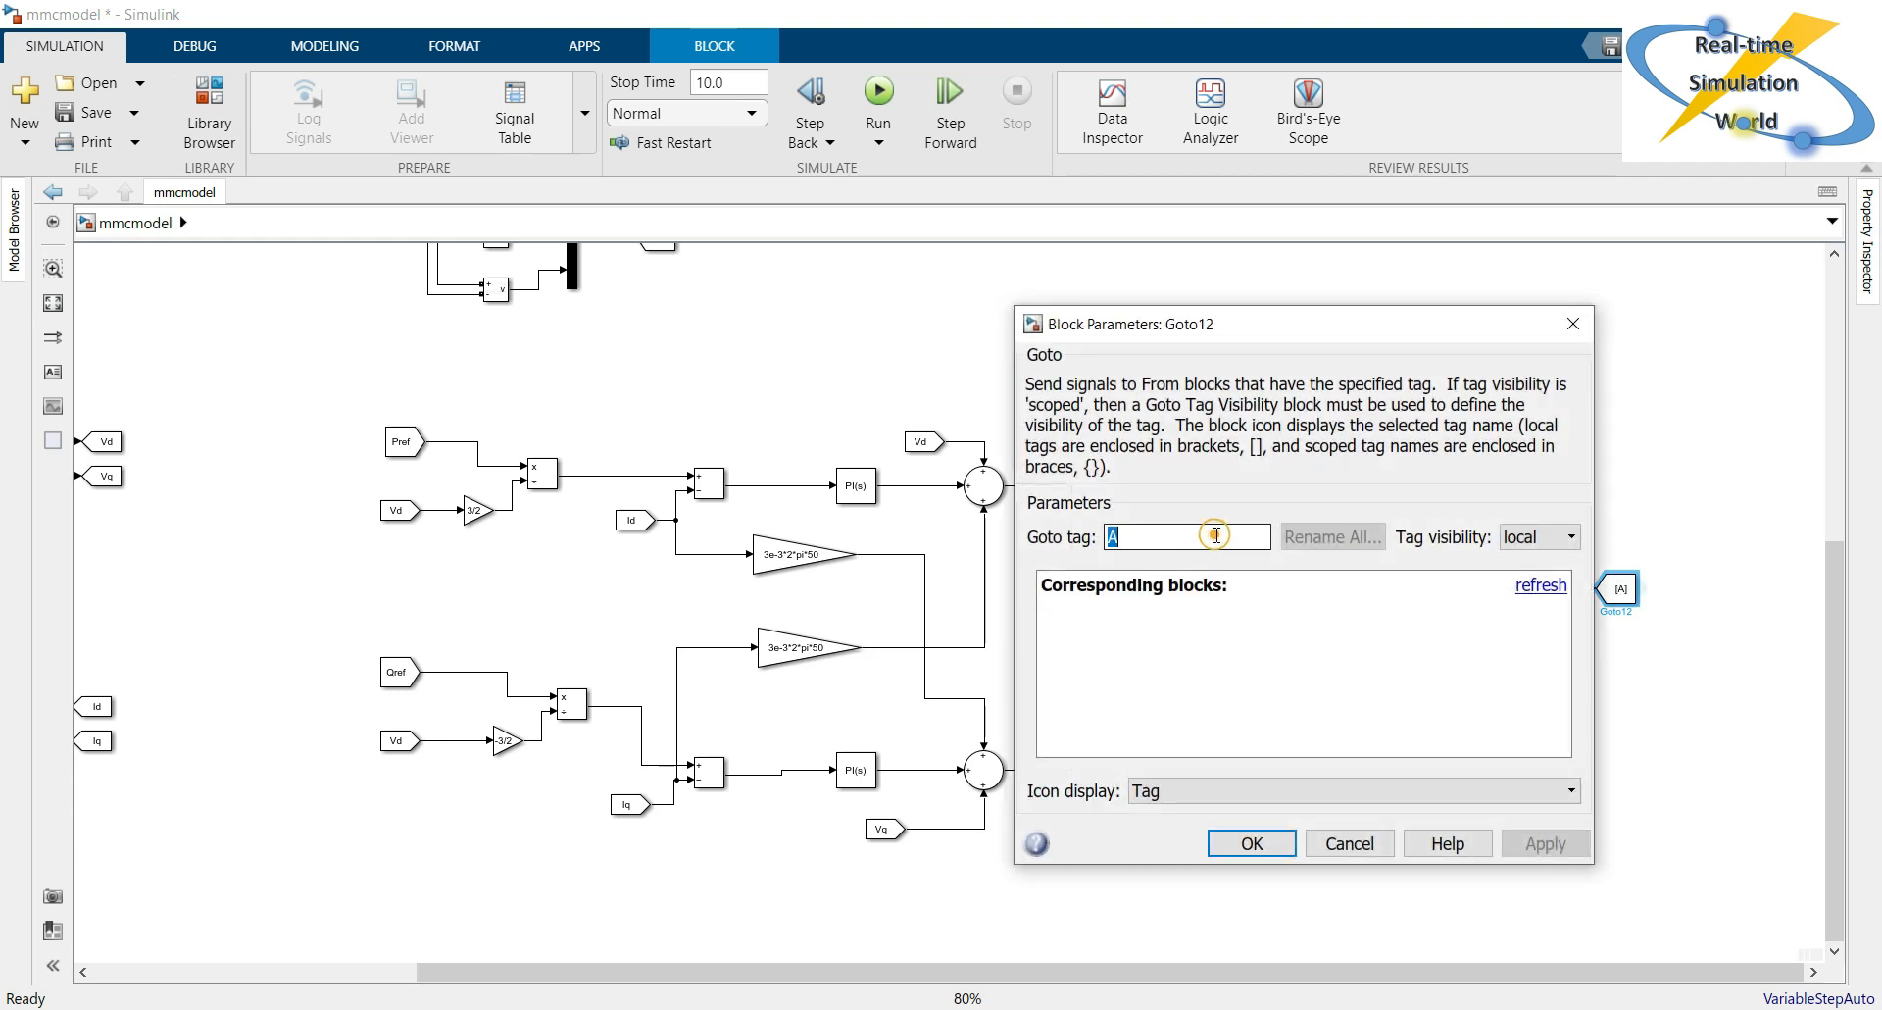
type("Aref")
key("Return")
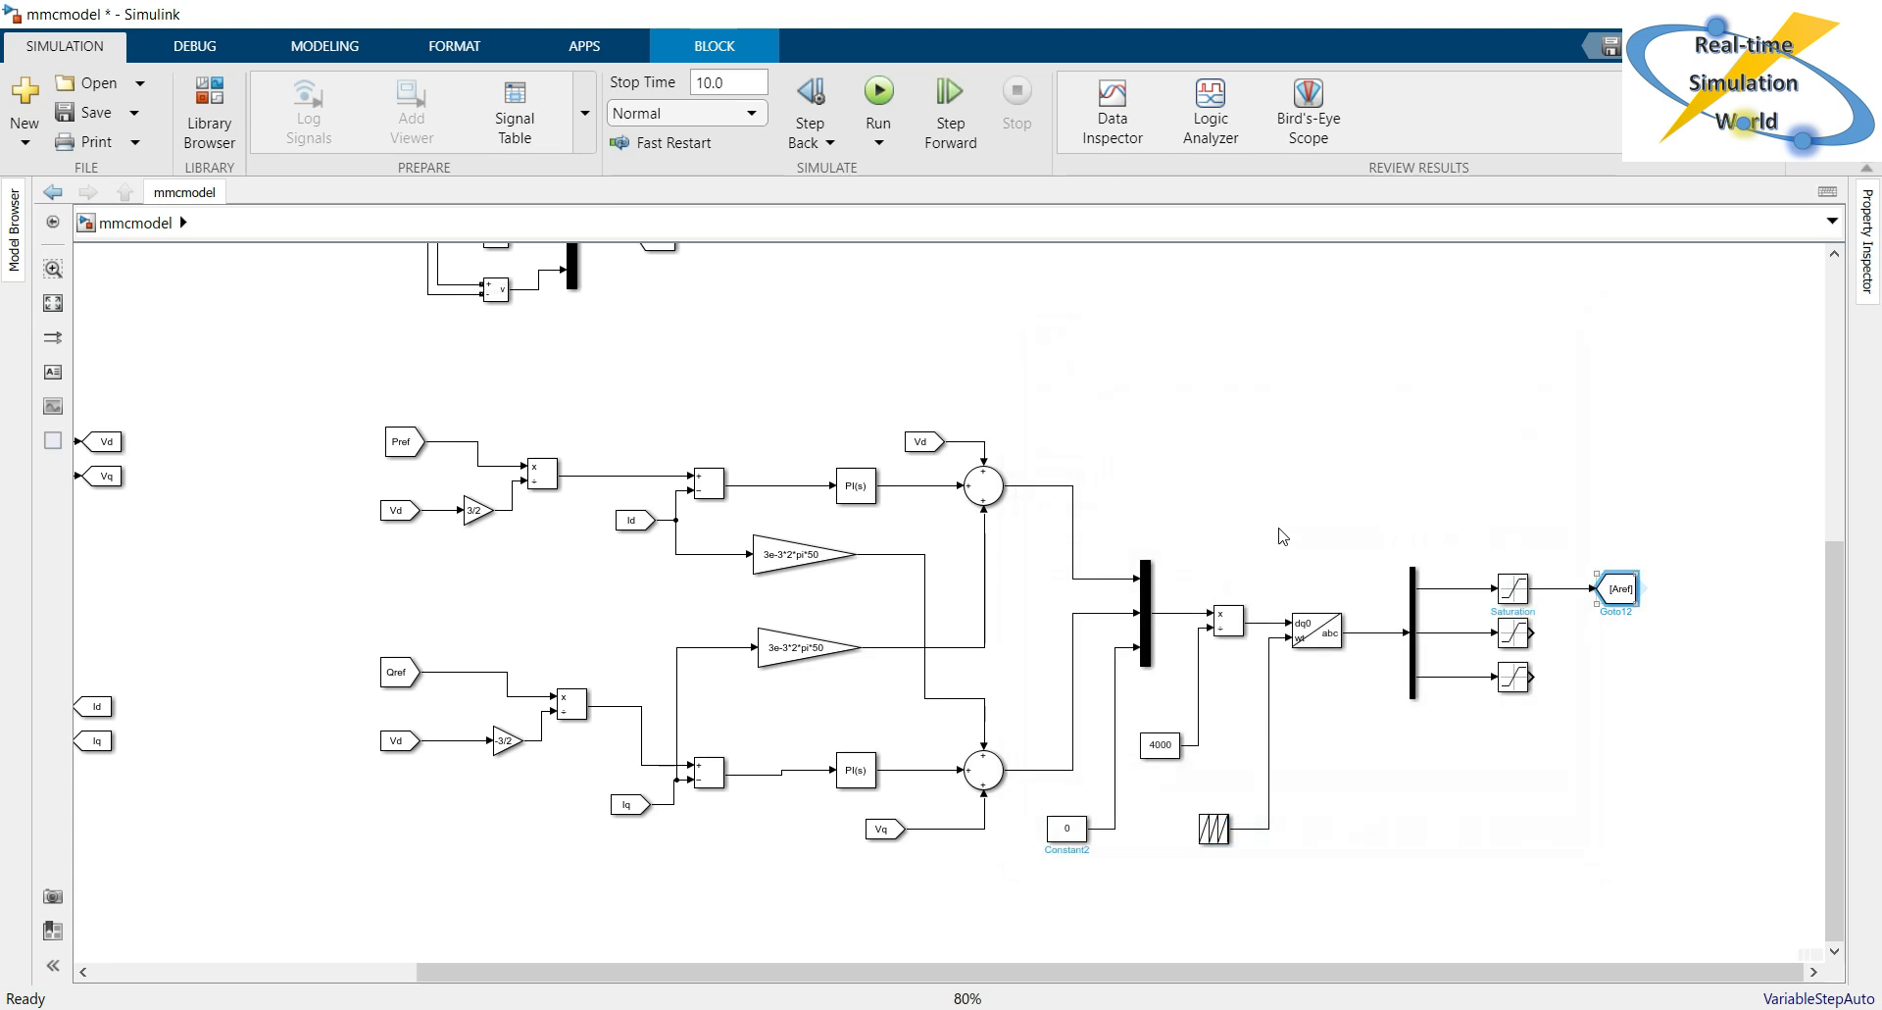
Copy the Aref Goto block beside the two lower Saturation blocks and set the middle copy's tag to Bref.
left_click_drag(1623, 605, 1621, 688)
left_click(1629, 637)
double_click(1633, 643)
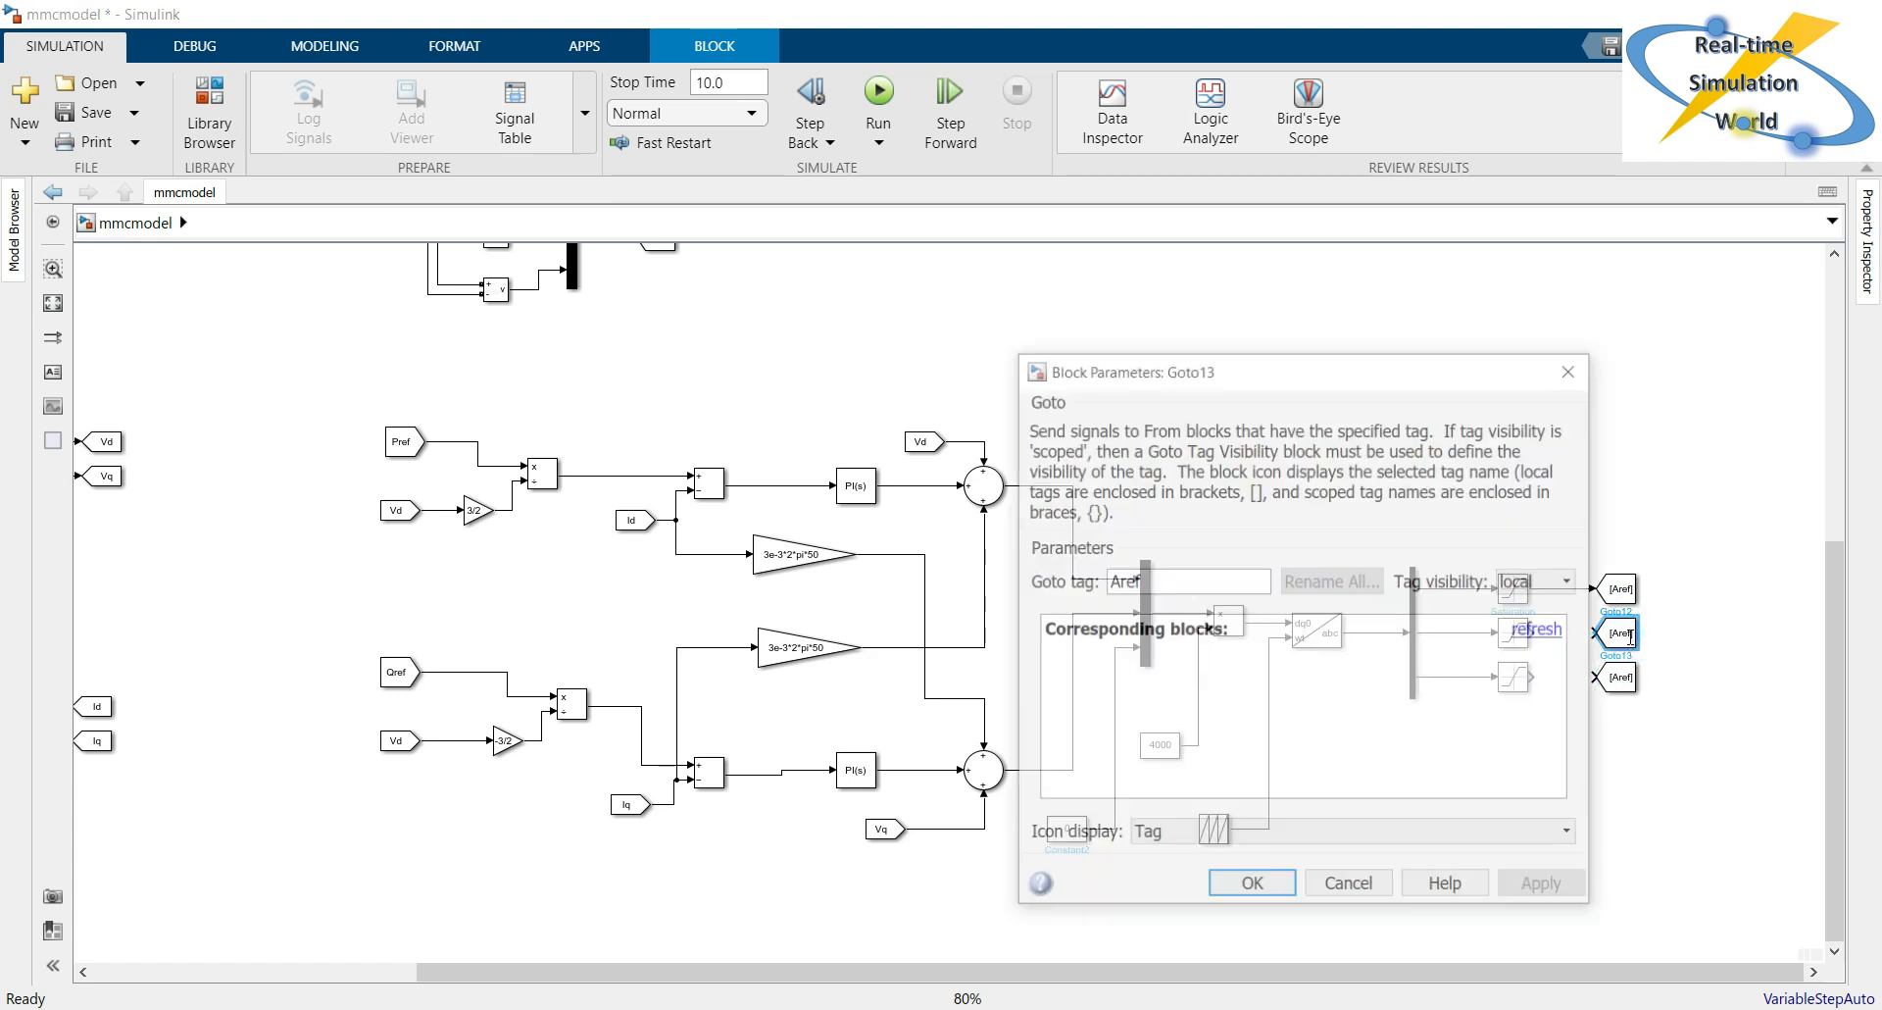
double_click(1127, 582)
left_click(1182, 587)
key("Left")
key("Left")
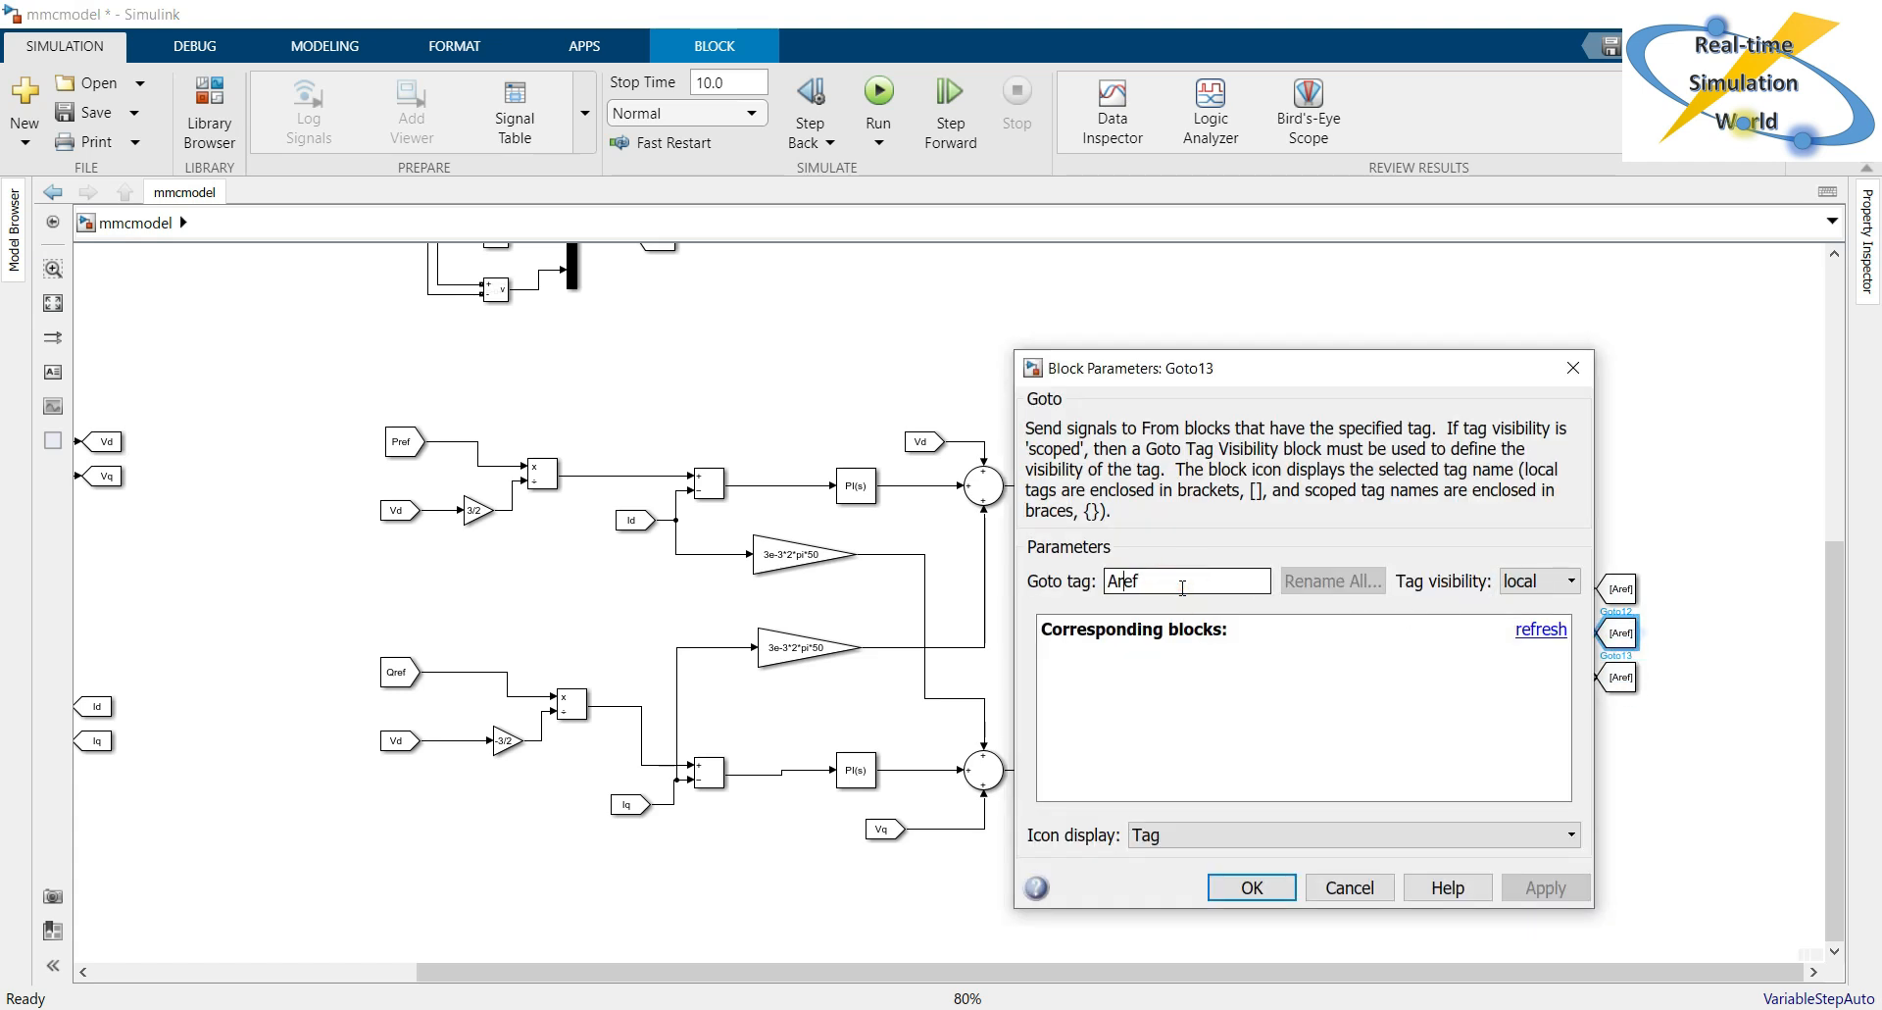
key("BackSpace")
key("BackSpace")
type("Br")
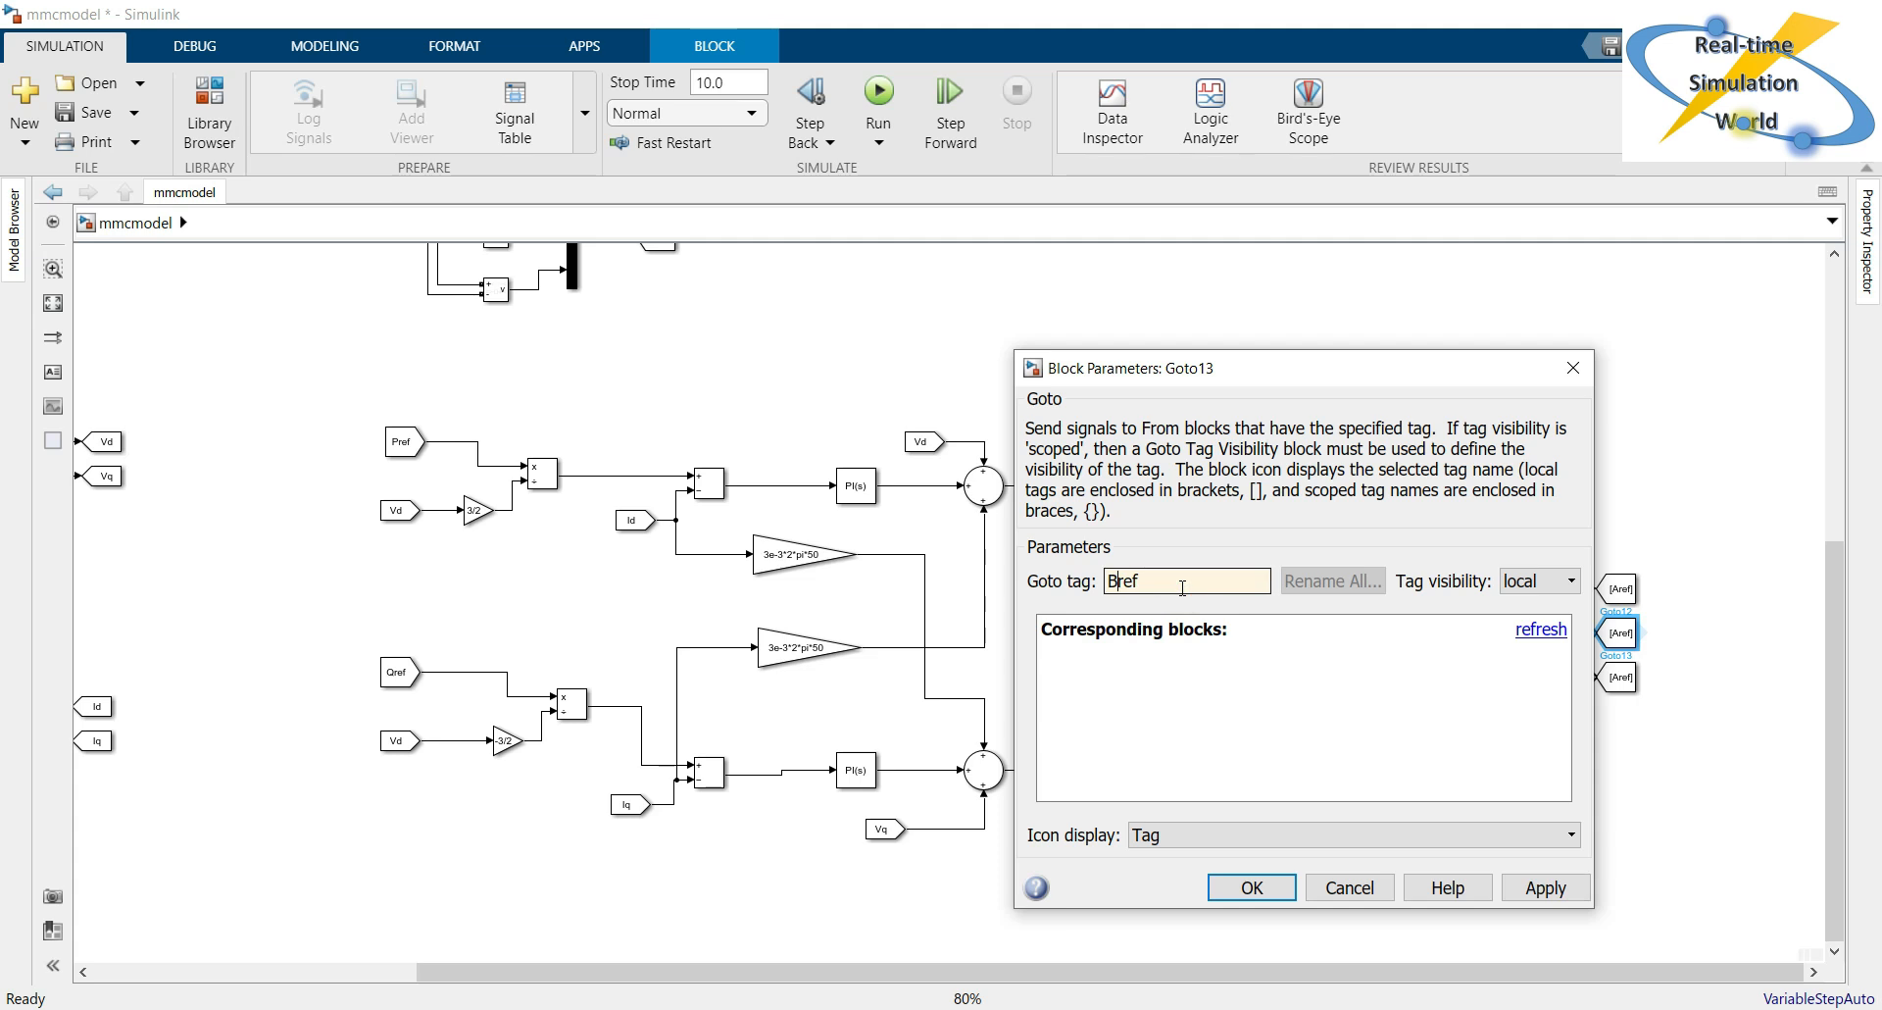
key("Return")
Set the lowest Goto block's tag to Cref and connect the two lower Saturation outputs to the Bref and Cref Goto blocks.
double_click(1620, 676)
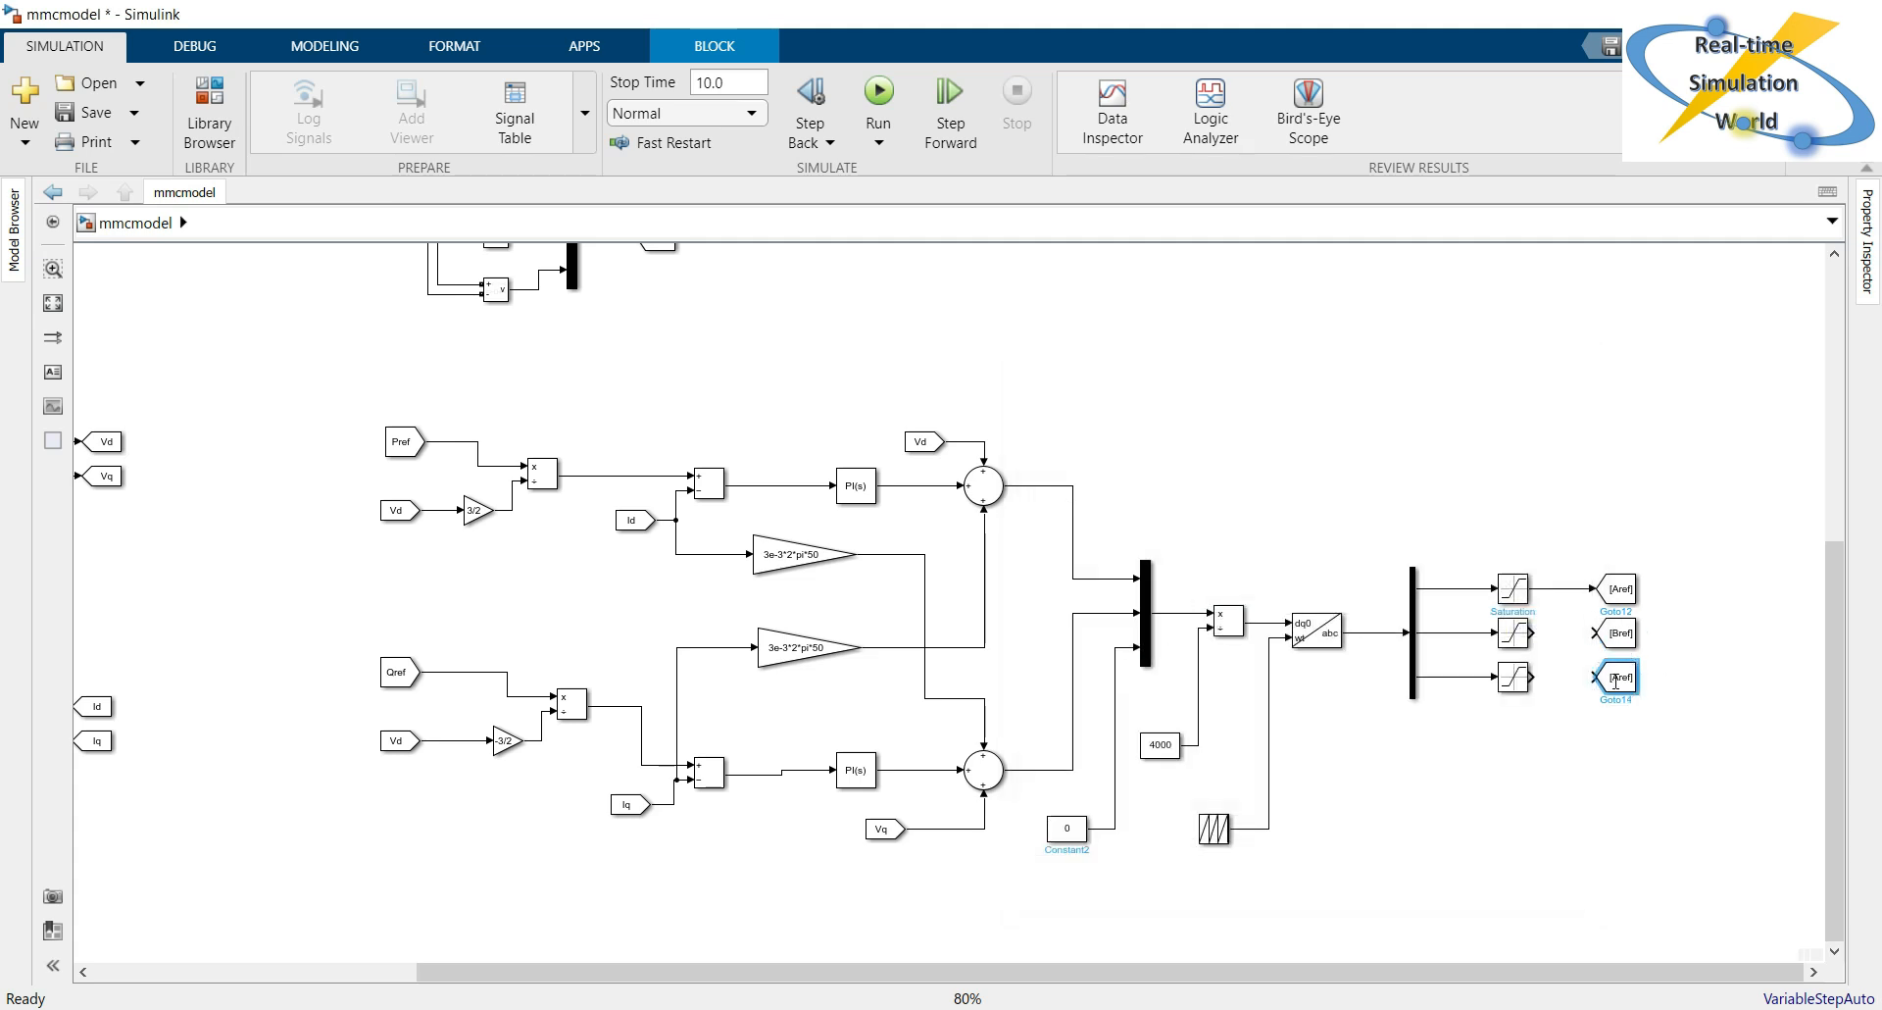
left_click(1200, 628)
key("Left")
key("Left")
key("BackSpace")
type("C")
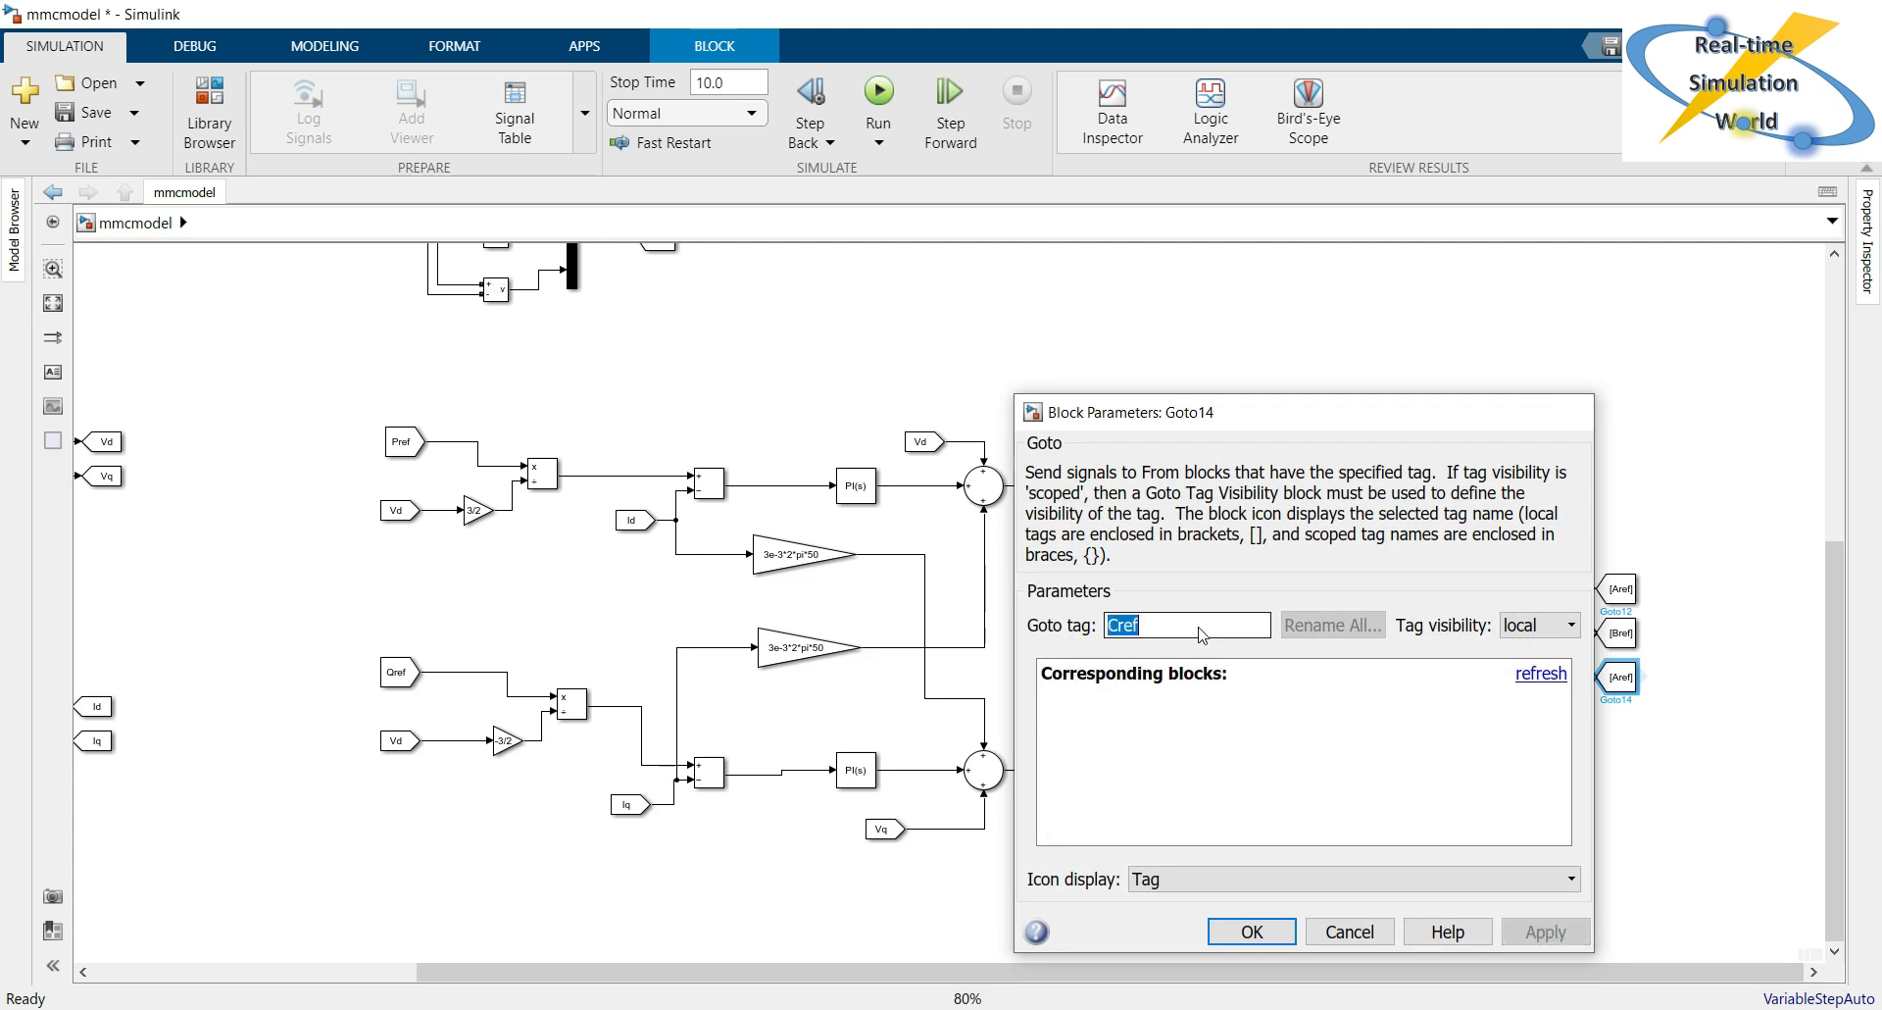
key("Return")
left_click_drag(1531, 632, 1593, 676)
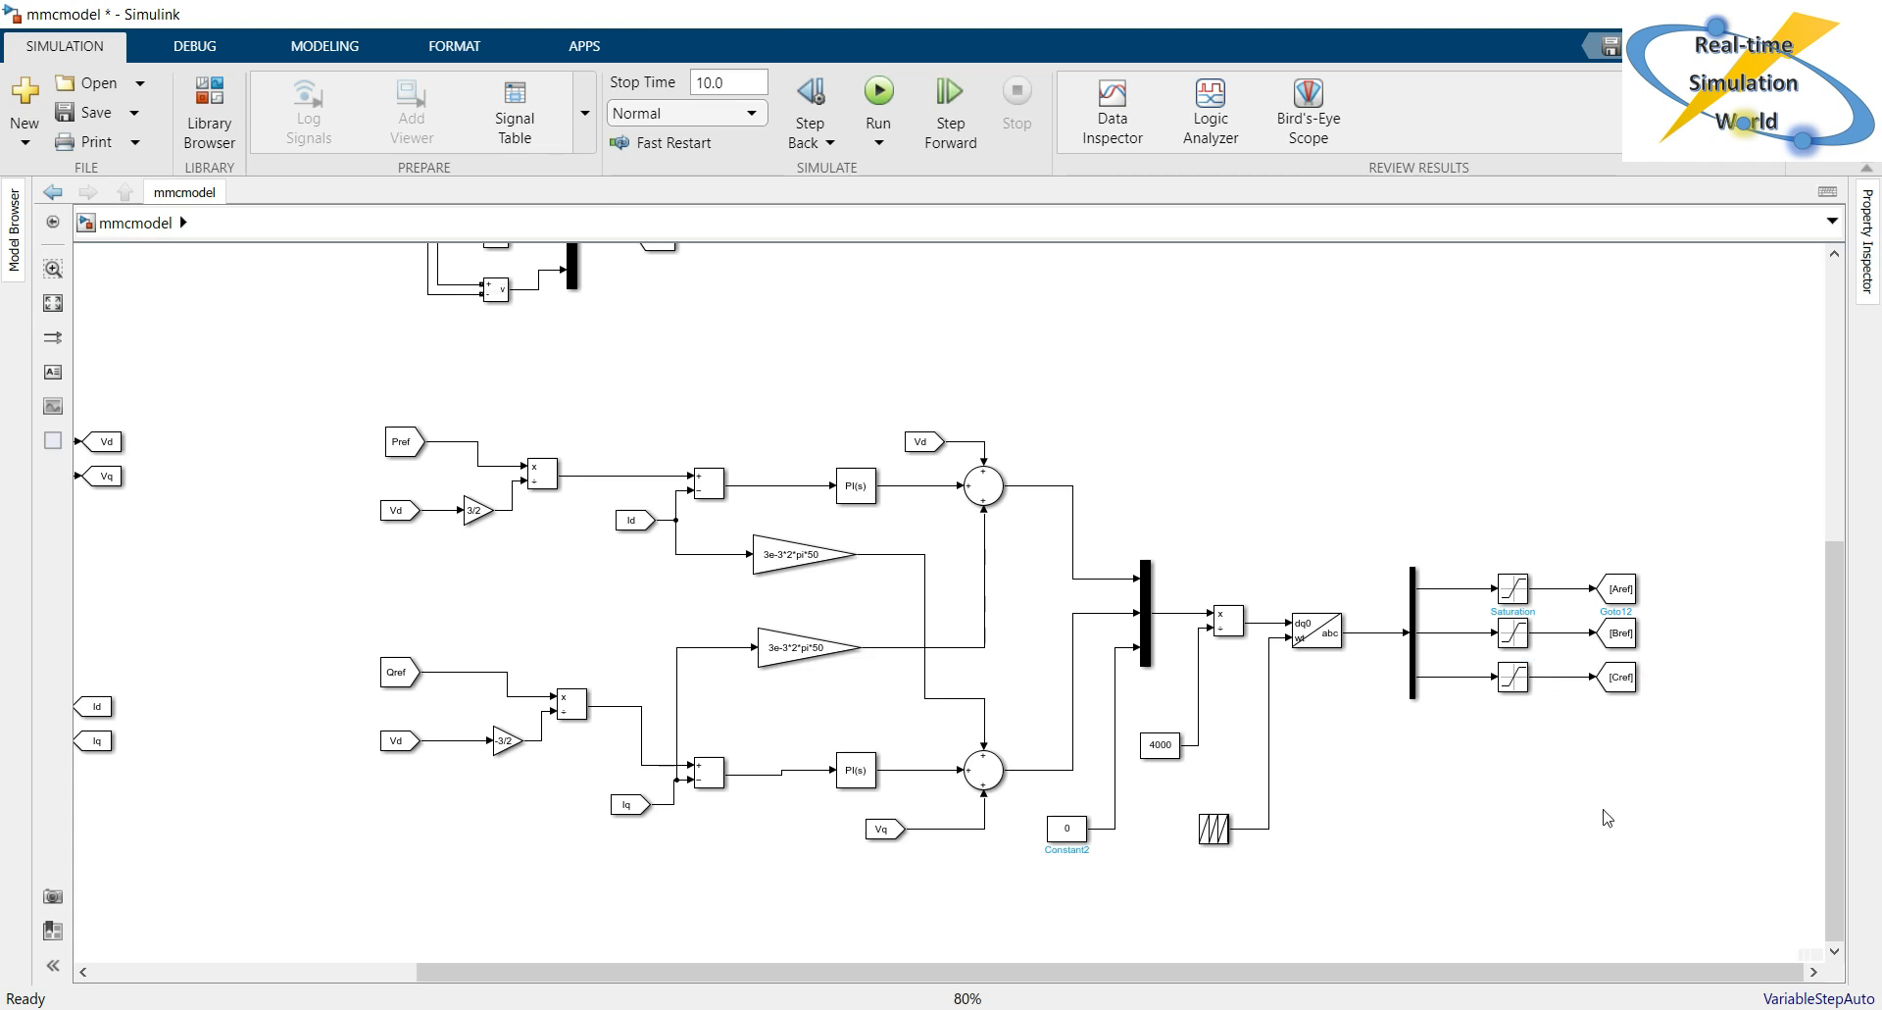
Review the control diagram from the abc-to-dq0 measurement blocks through the PI loops to the Aref, Bref and Cref Goto blocks.
left_click_drag(1332, 963, 1051, 964)
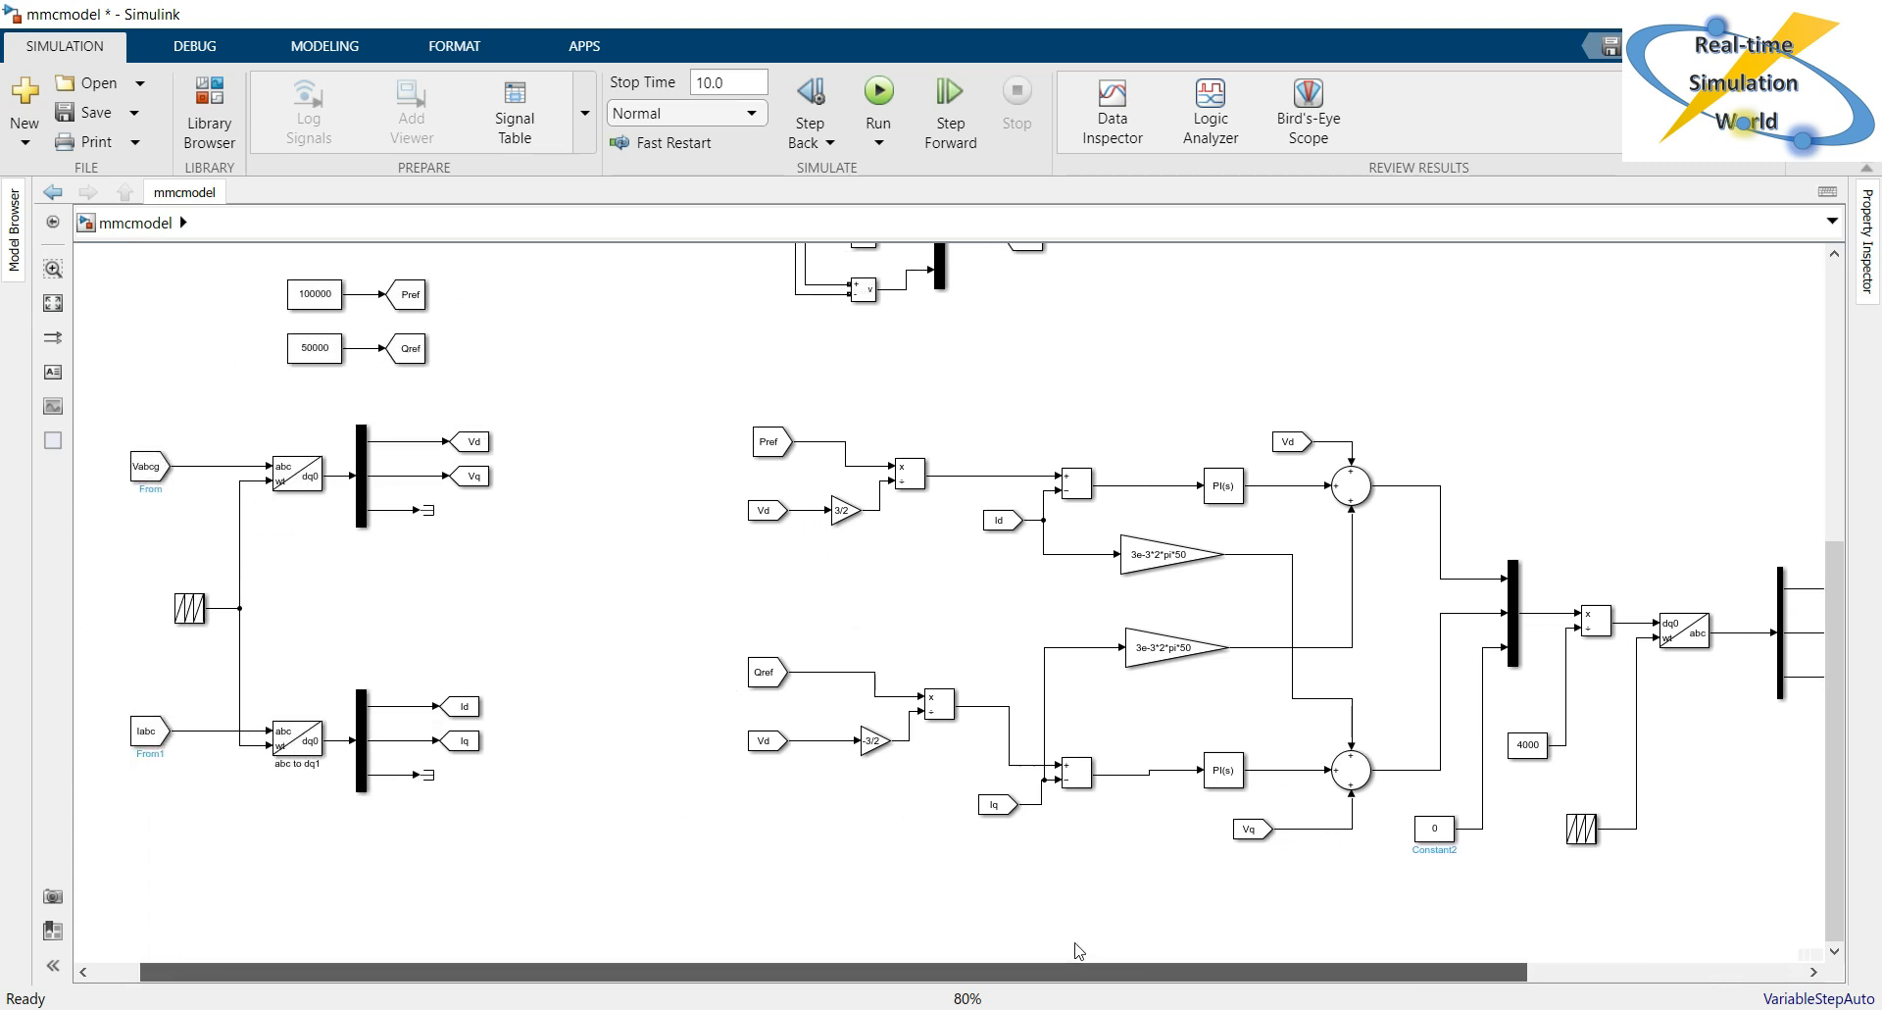
scroll(1128, 939, "right", 5)
scroll(1105, 936, "left", 3)
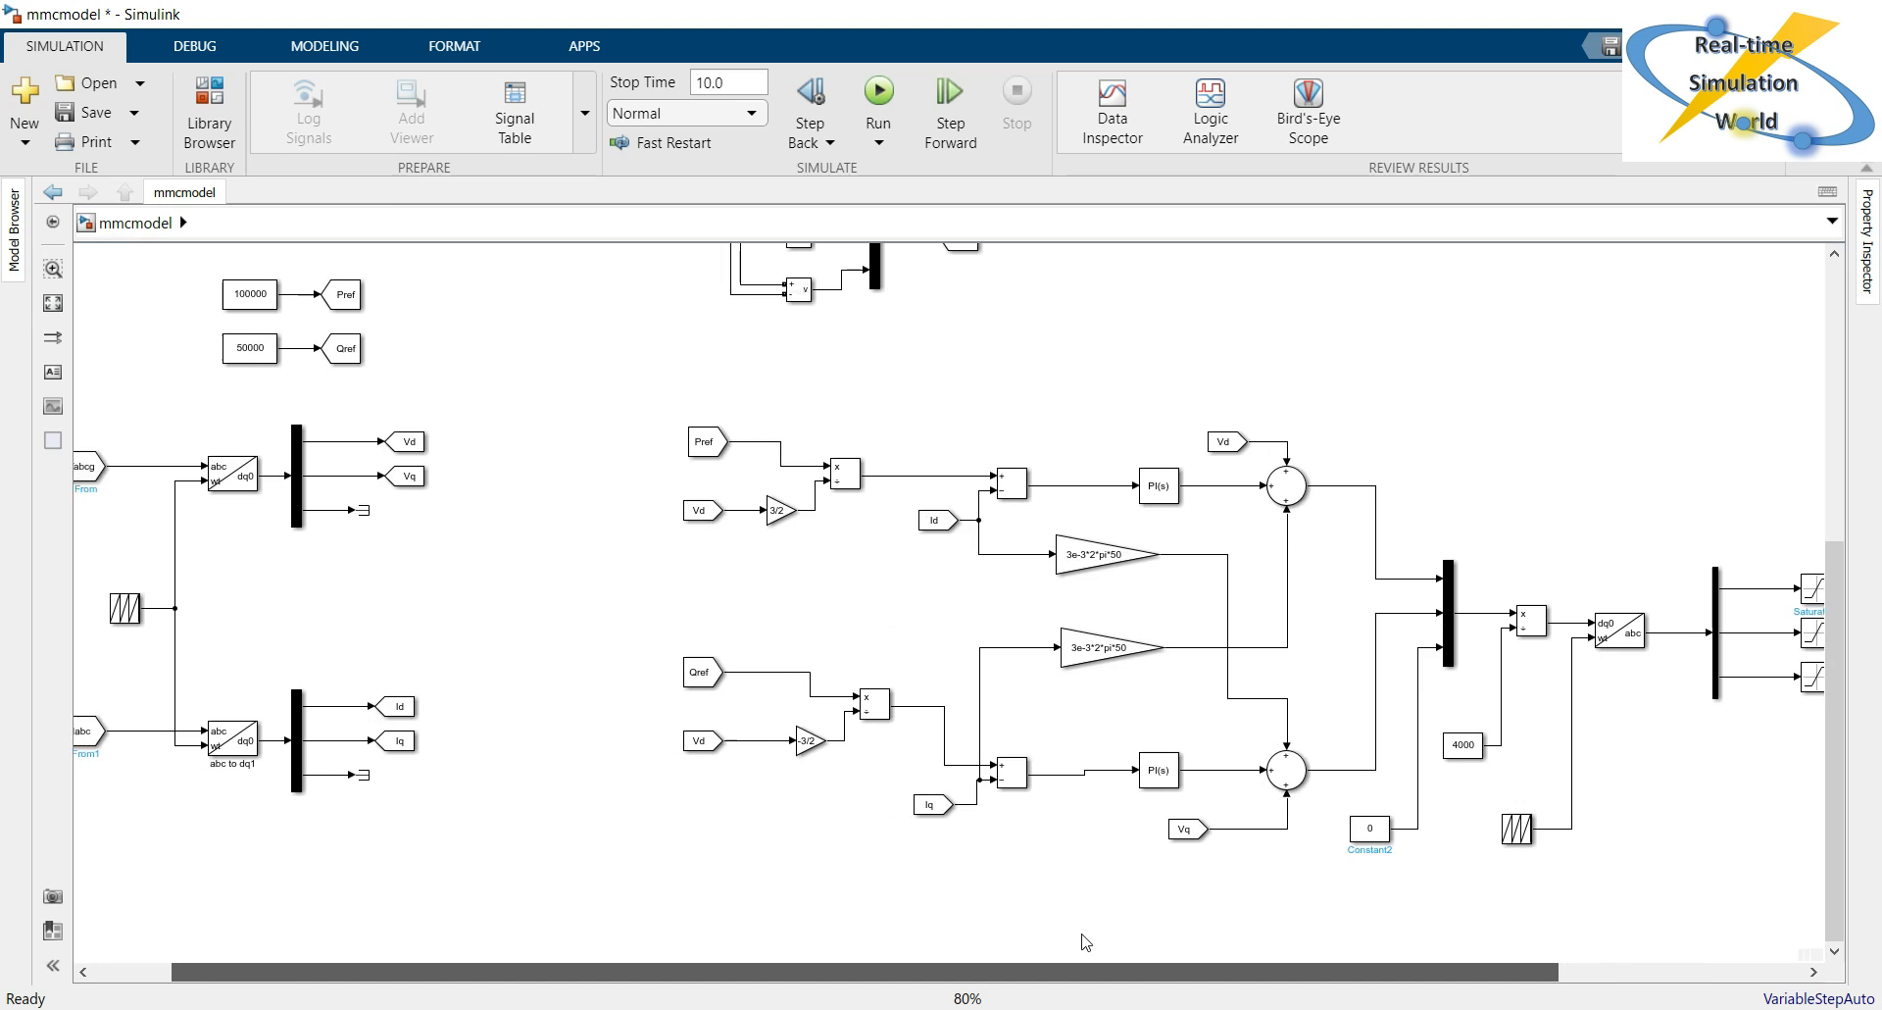
scroll(1064, 937, "left", 2)
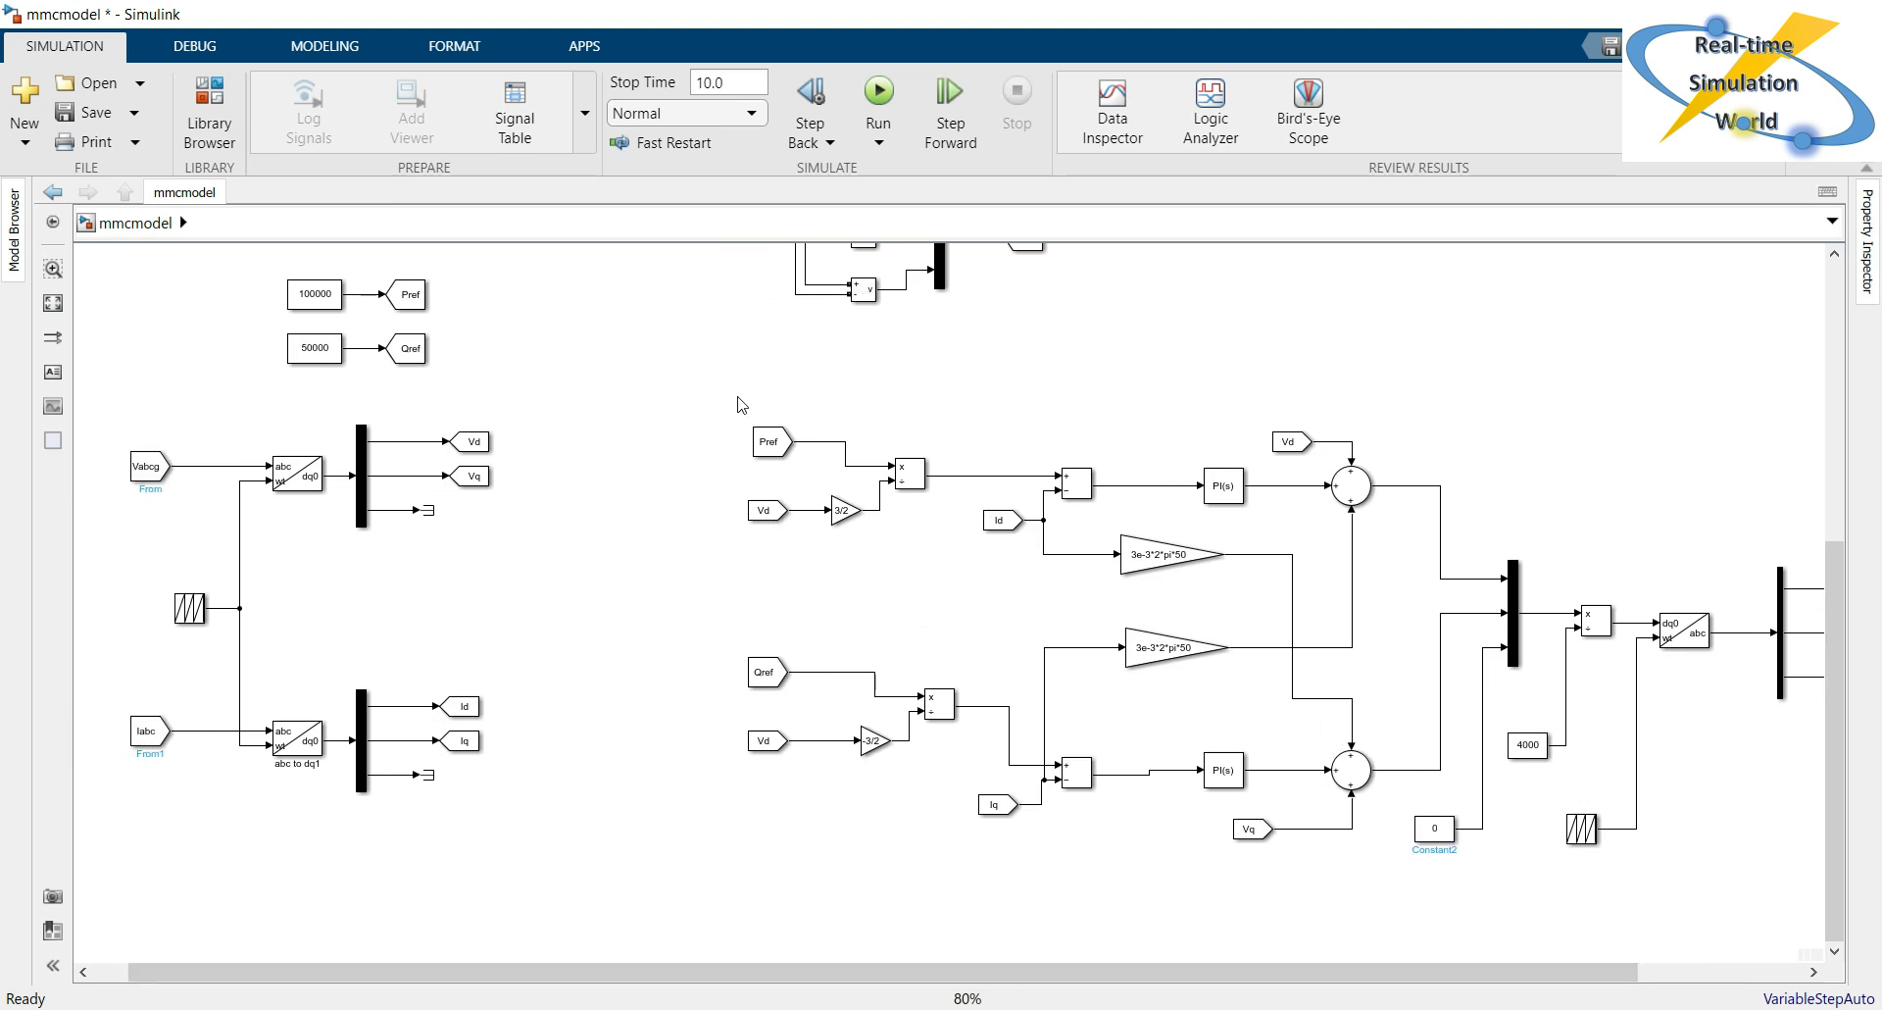
left_click(583, 531)
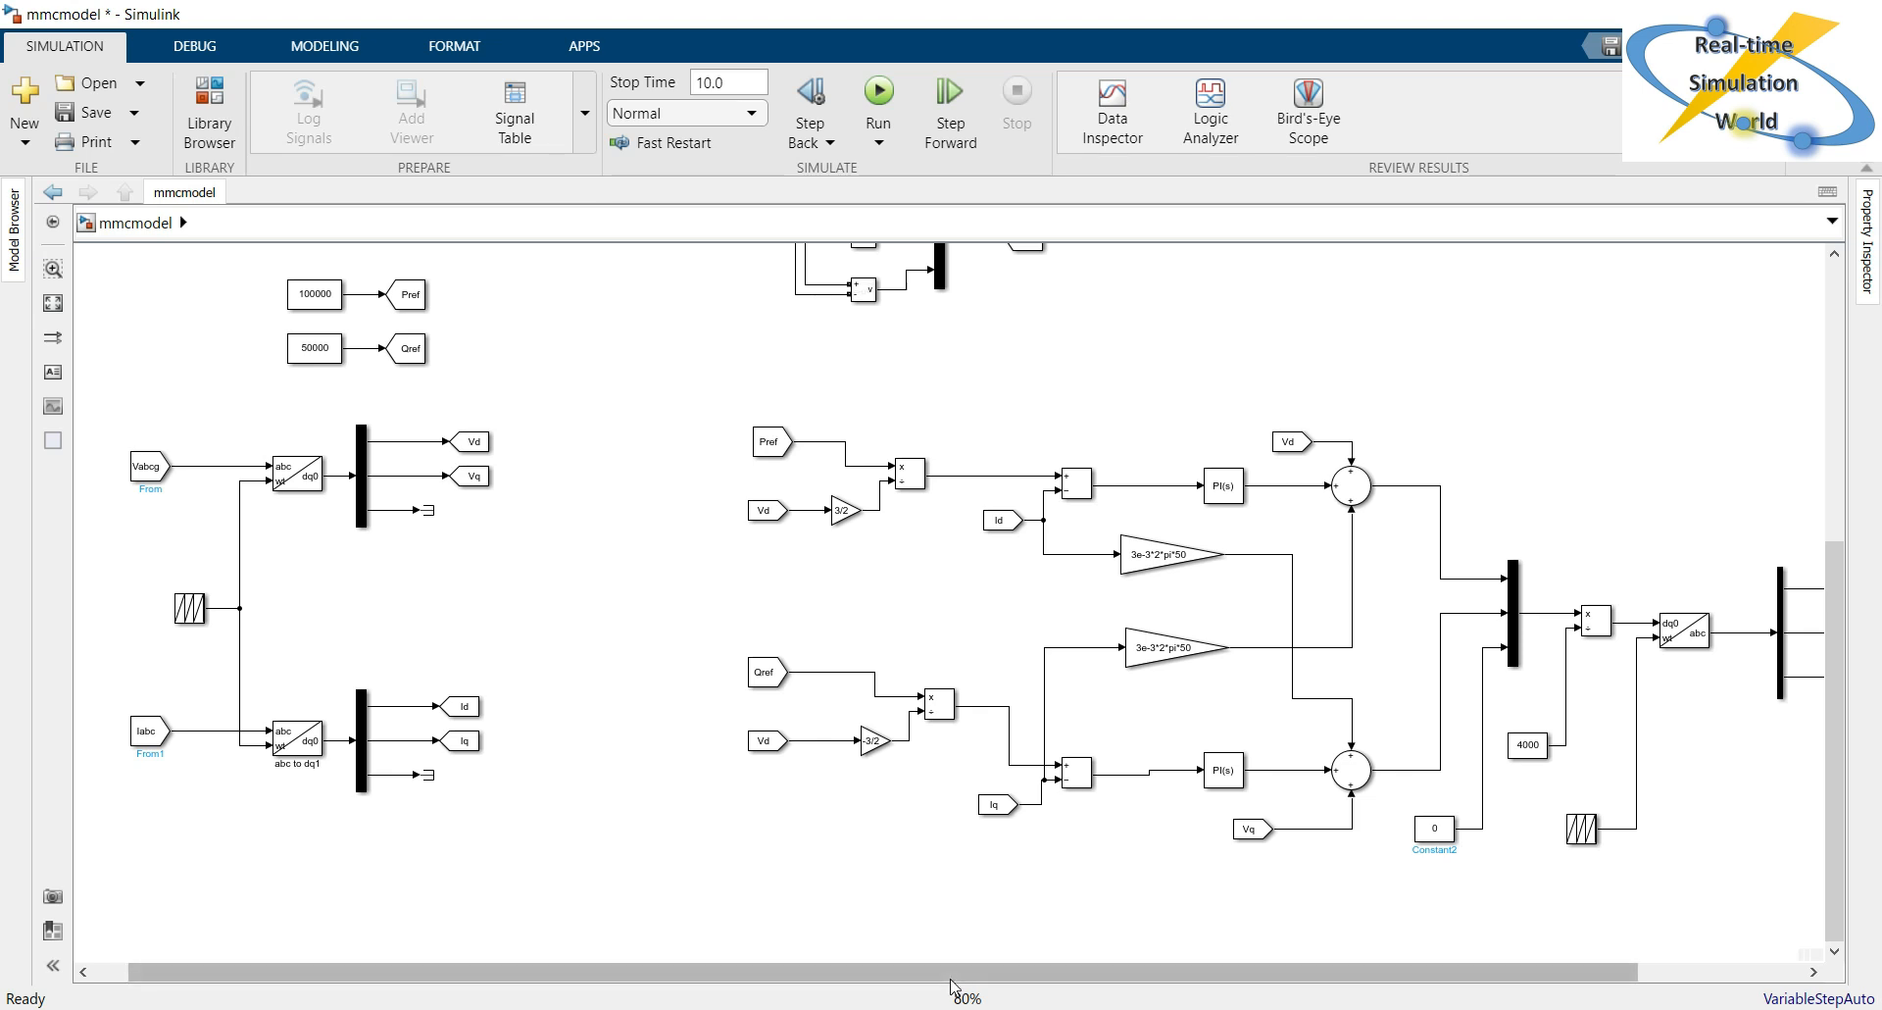
left_click_drag(954, 979, 1126, 961)
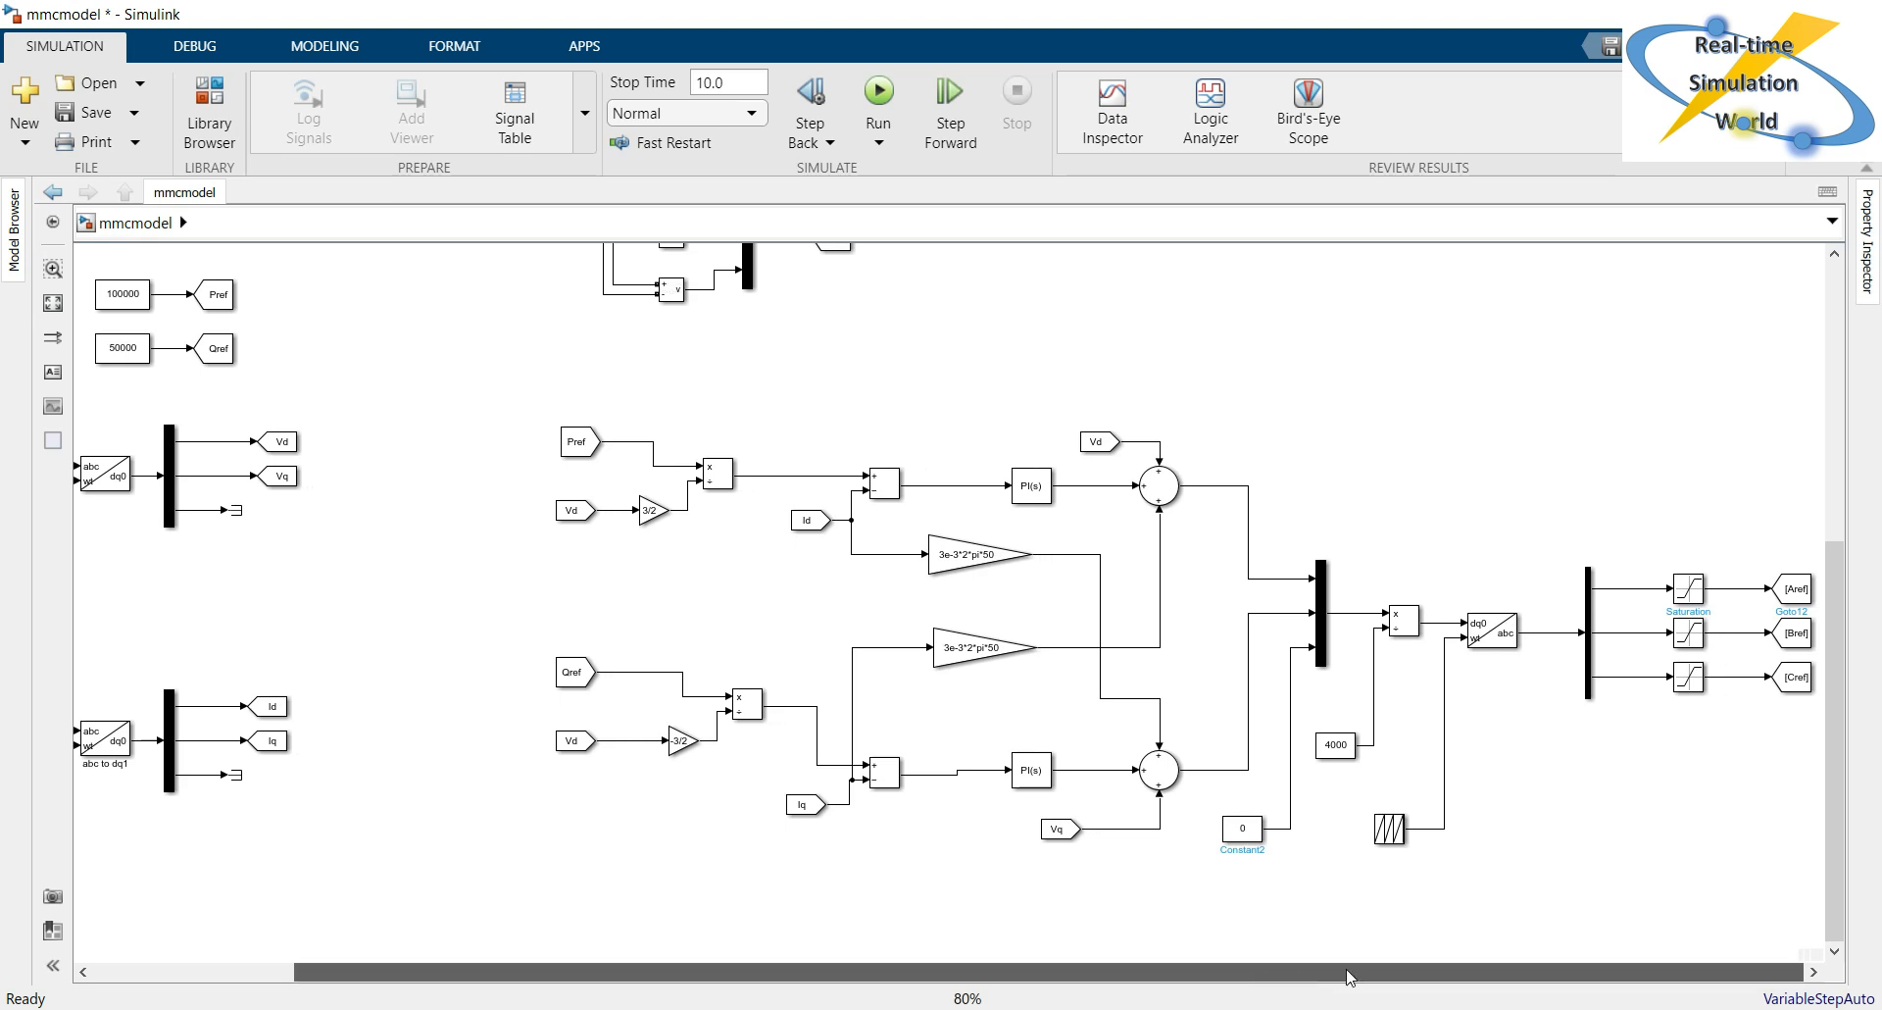
left_click_drag(1772, 889, 1831, 886)
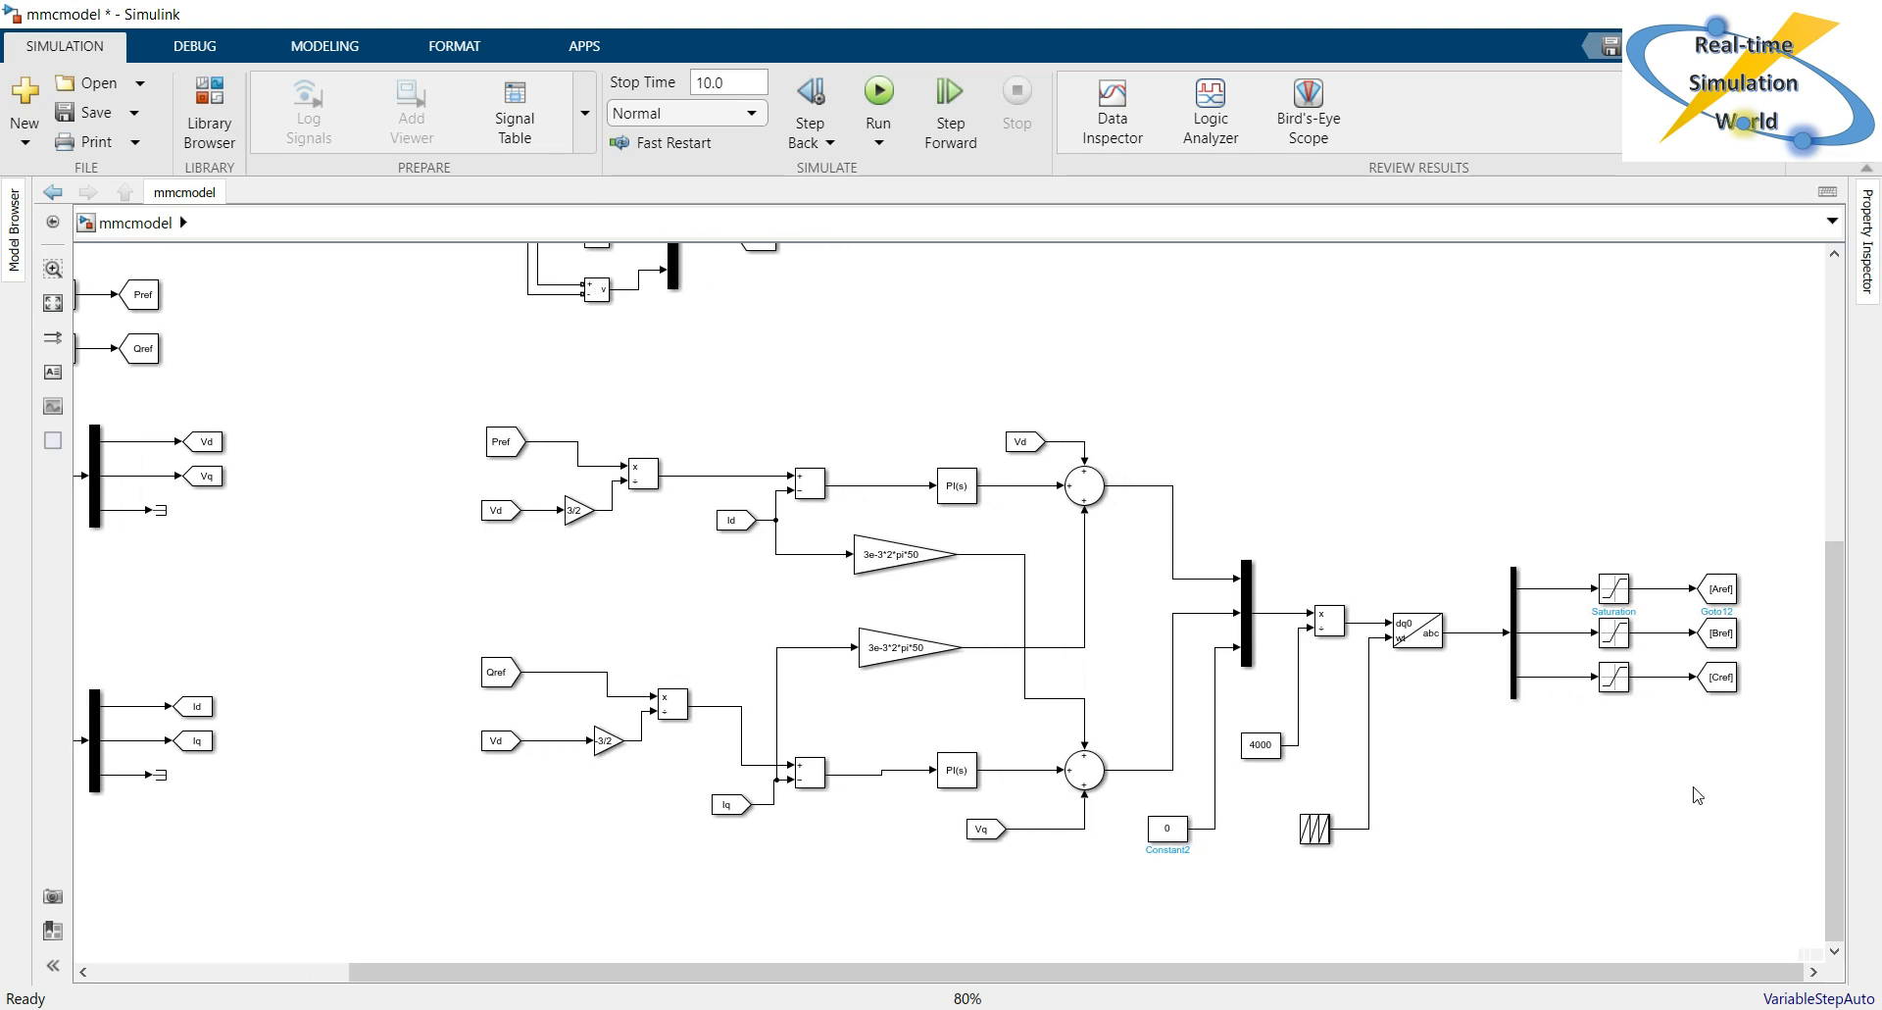
left_click_drag(1687, 520, 1760, 745)
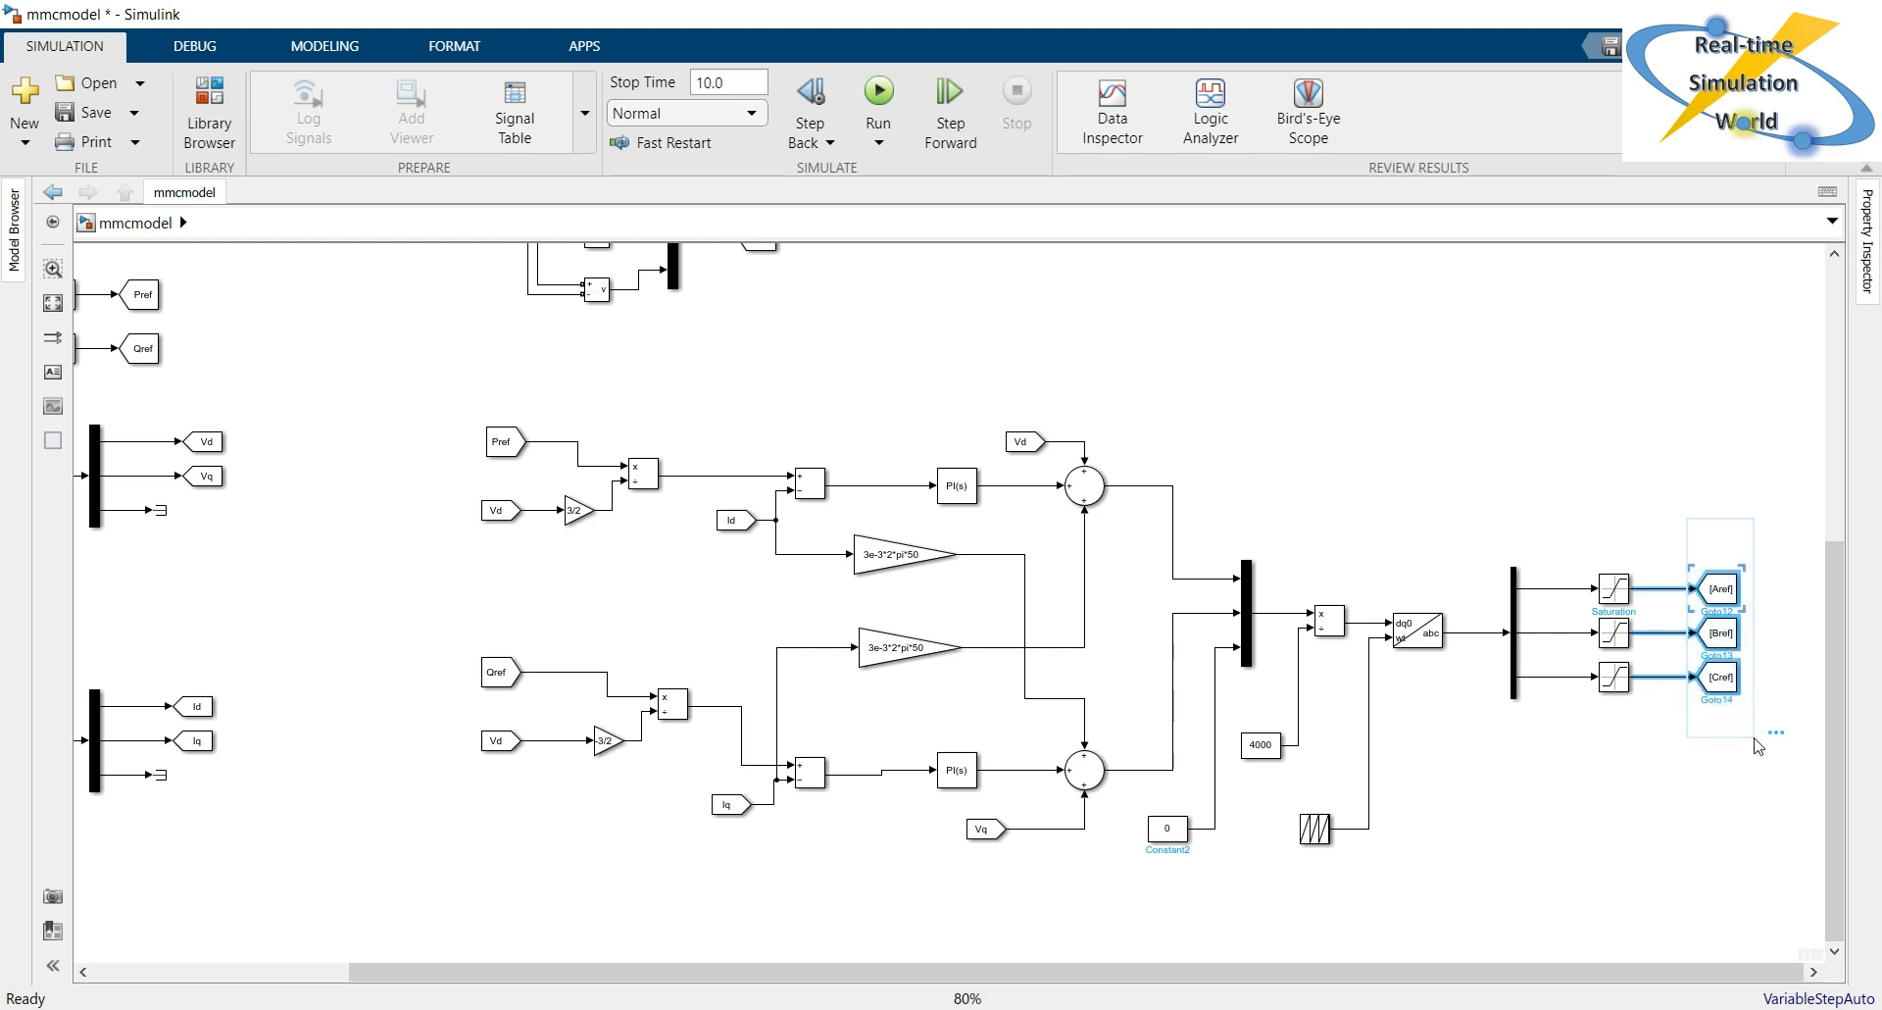
left_click(1660, 803)
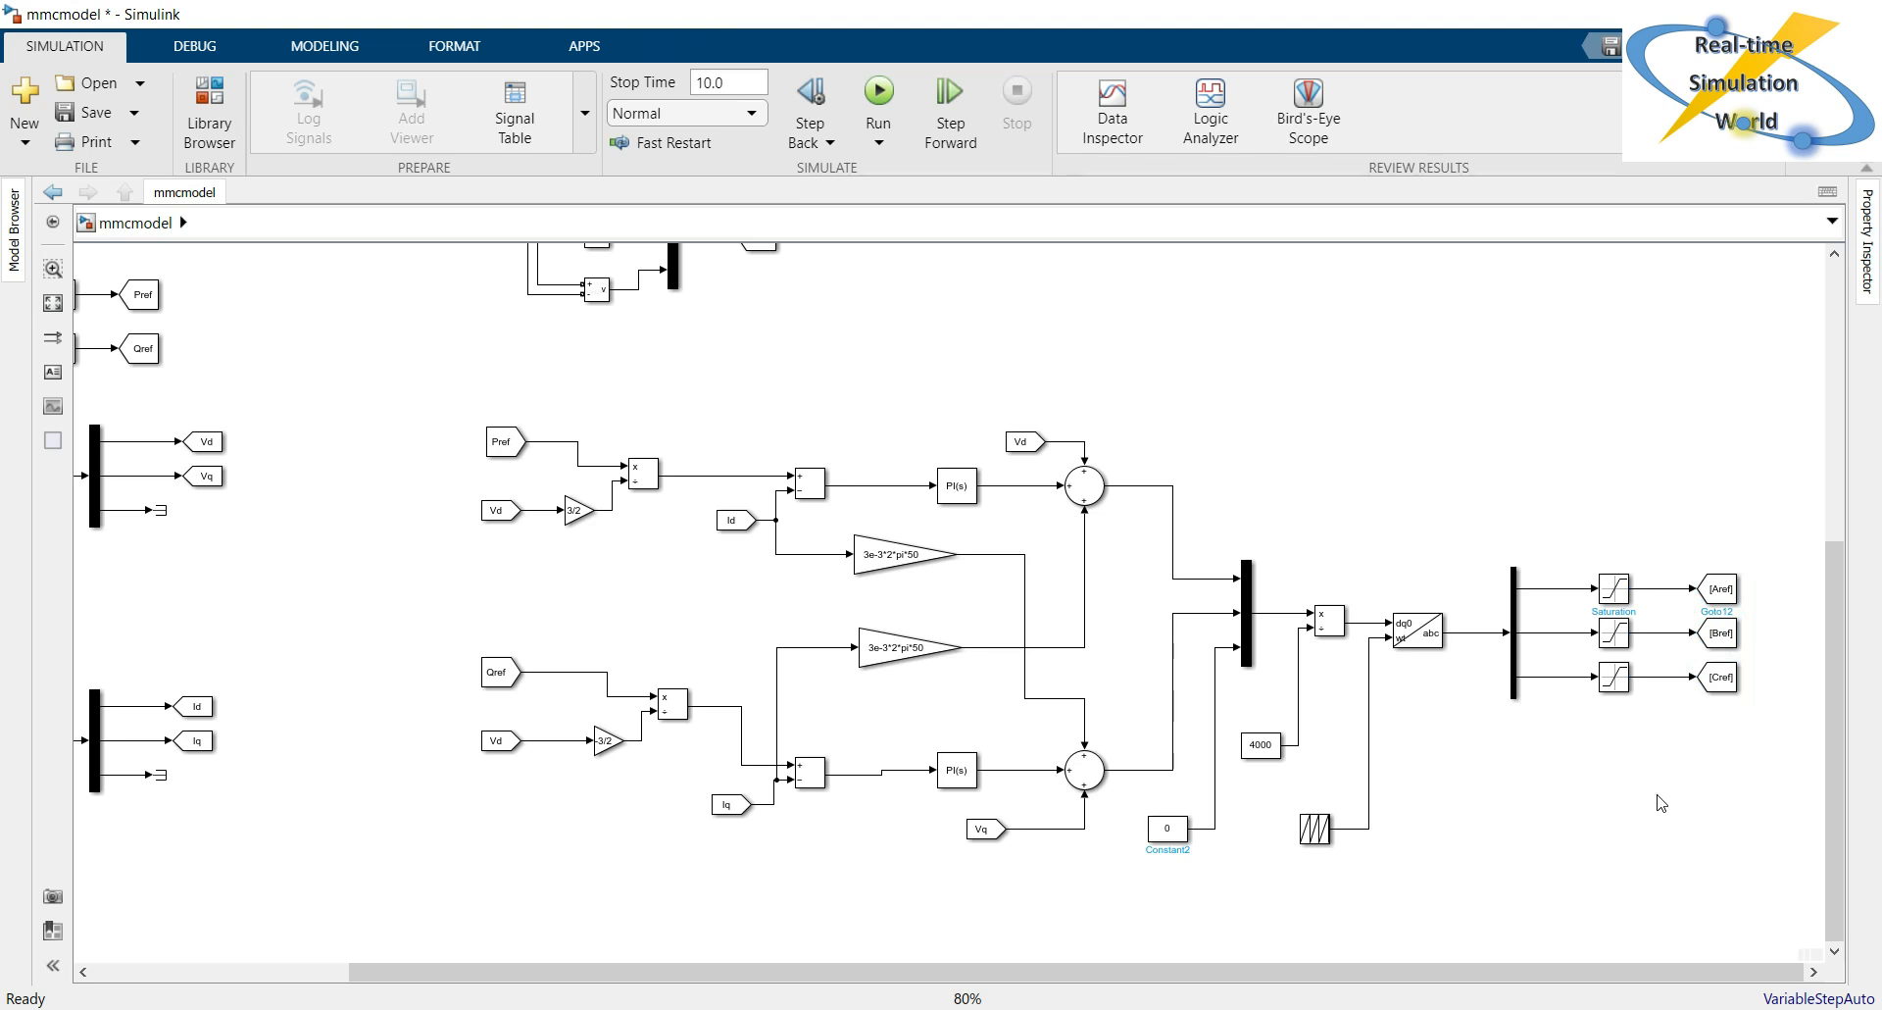